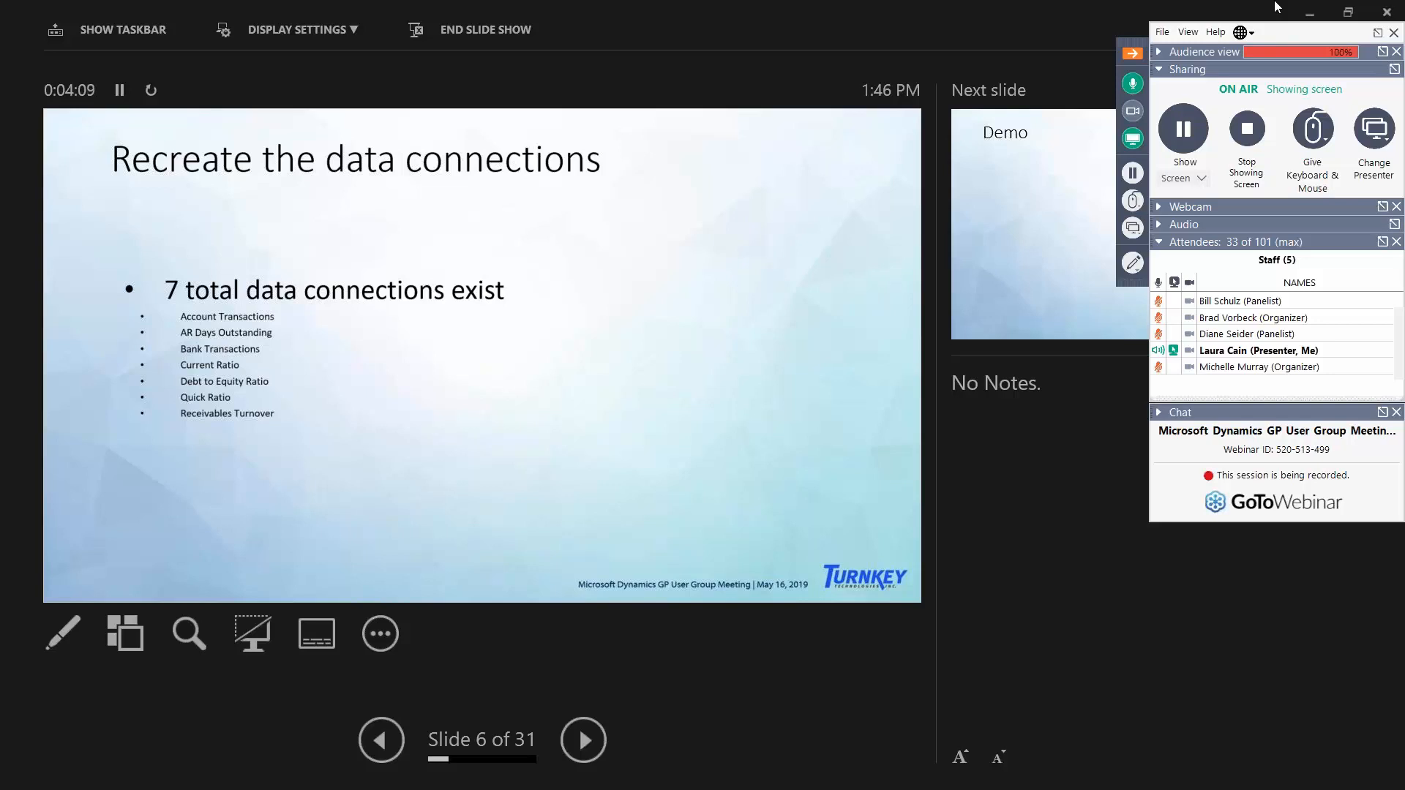
# Step: Advance to the Demo slide, end the slide show and open the GPUG Financial Dashboard GP 2013 Version workbook in Excel
pyautogui.press('Right')
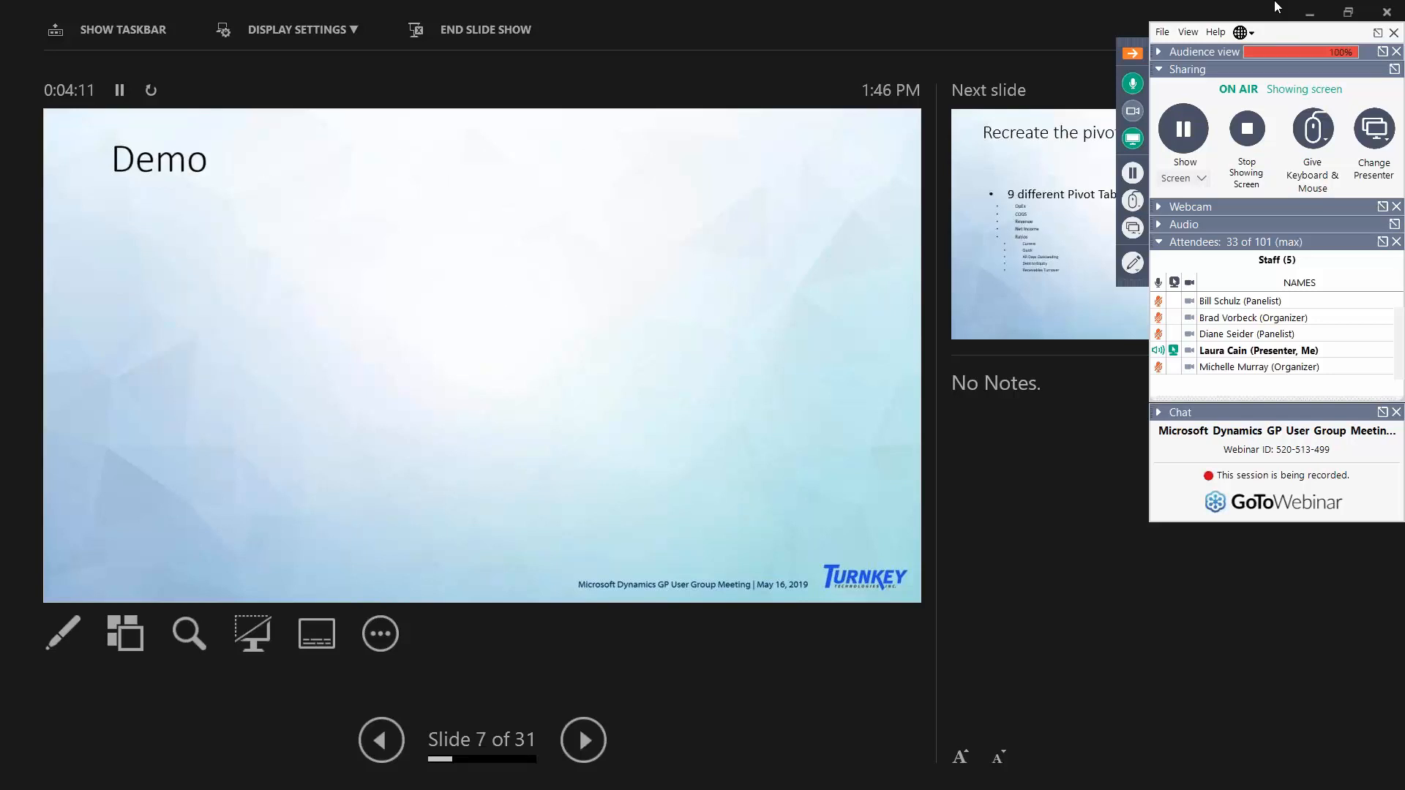
pyautogui.press('Escape')
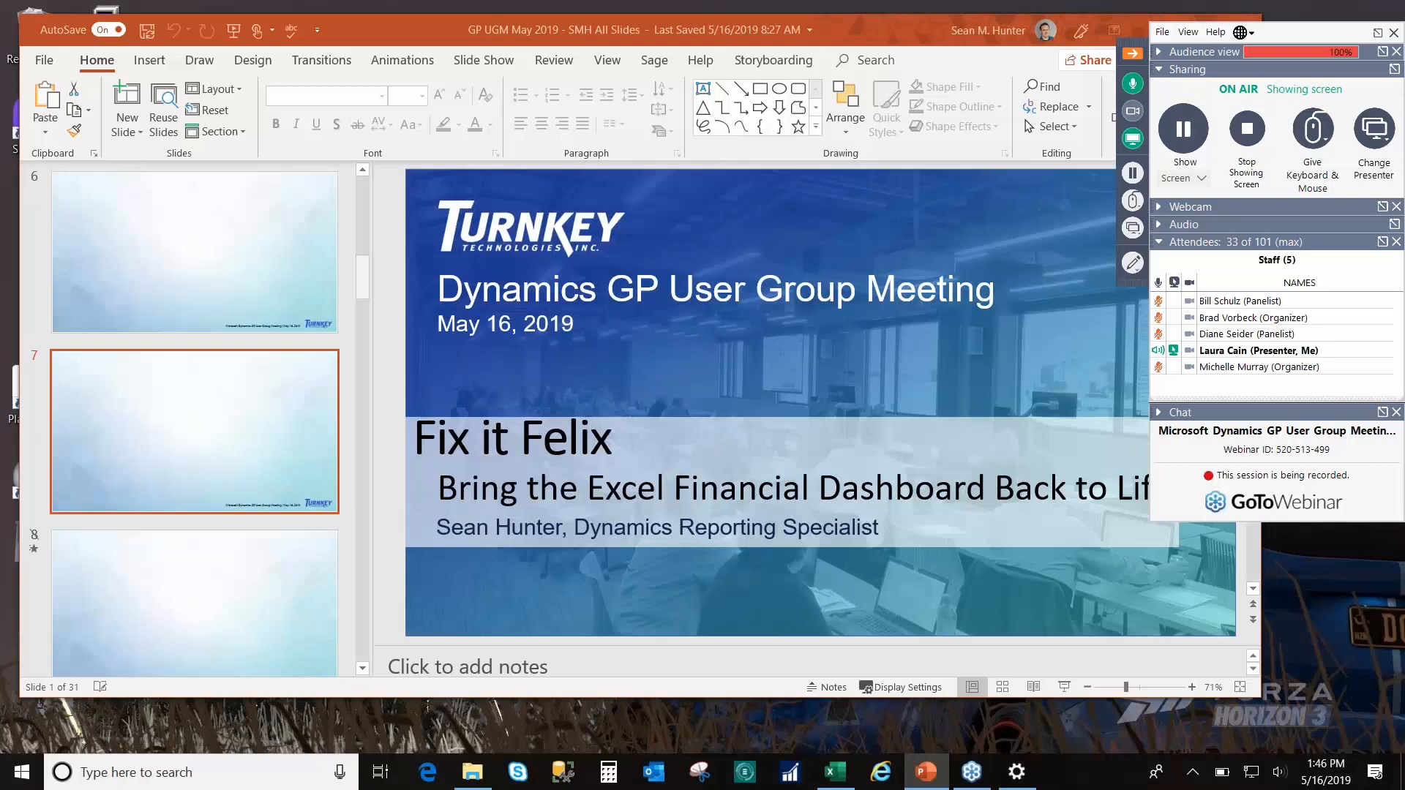
pyautogui.click(472, 772)
pyautogui.doubleClick(426, 464)
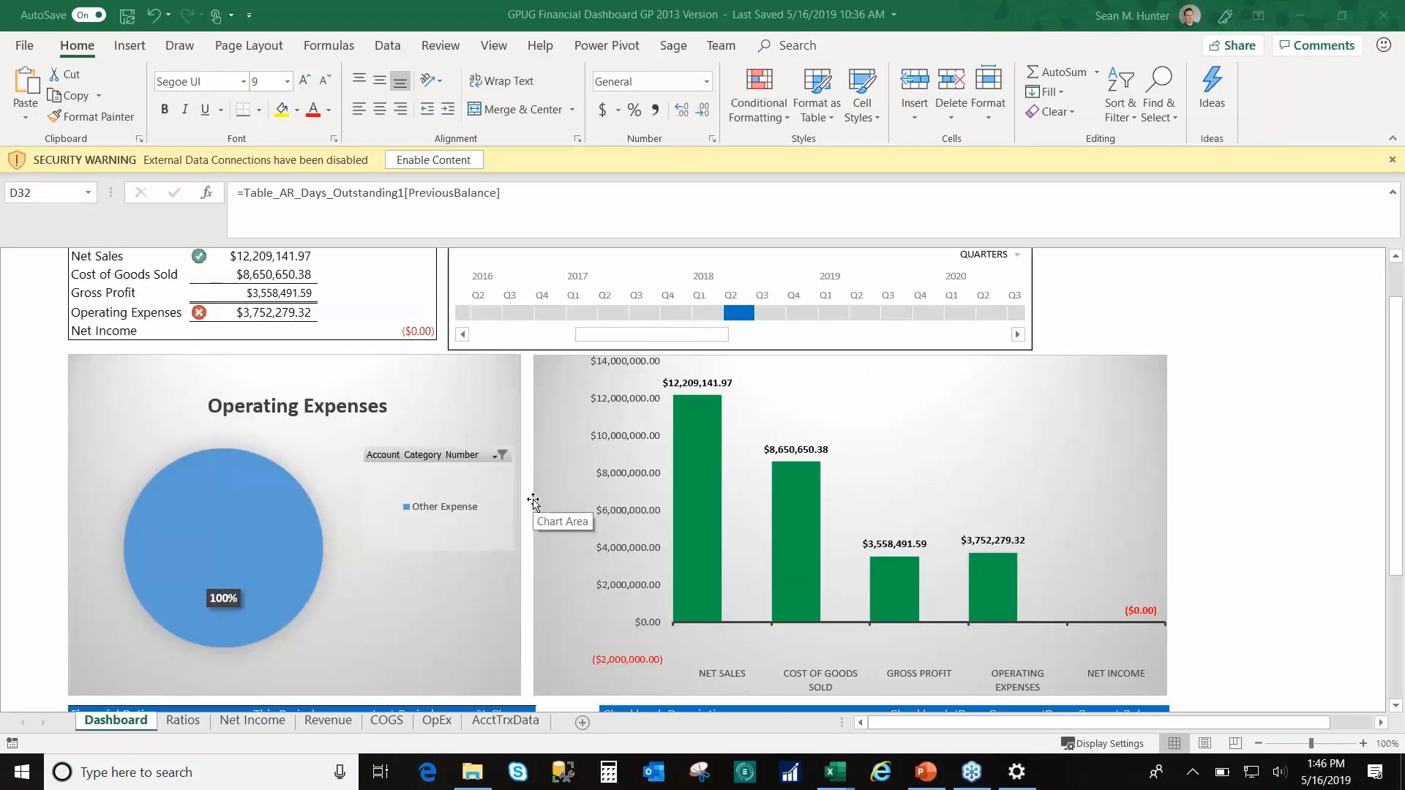
# Step: Review the Dashboard sheet's charts, financial ratios and checkbook balances, including the previous-period Quick ratio cell
pyautogui.scroll(-1, 533, 502)
pyautogui.scroll(-5, 533, 504)
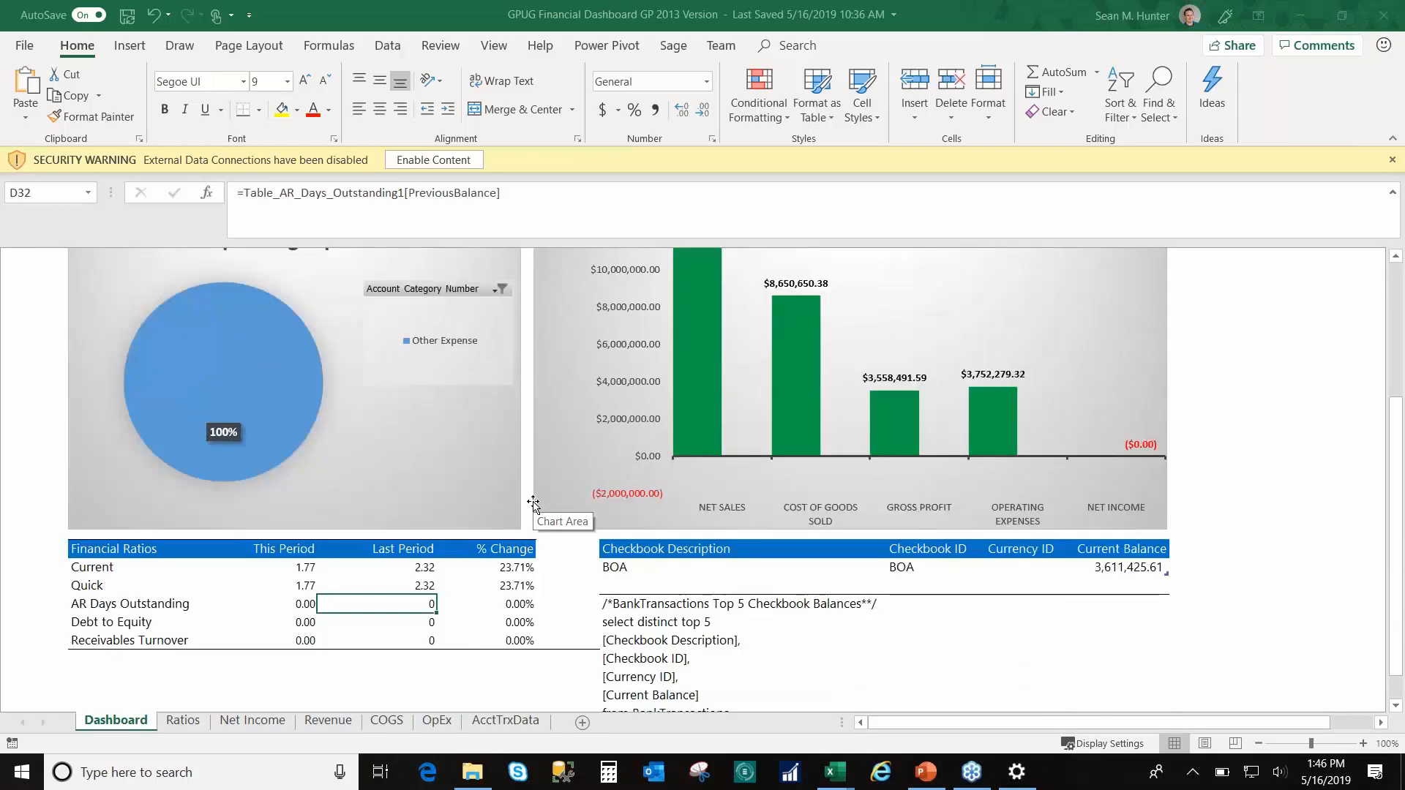
pyautogui.scroll(1, 536, 511)
pyautogui.scroll(1, 451, 546)
pyautogui.click(436, 531)
pyautogui.scroll(3, 417, 644)
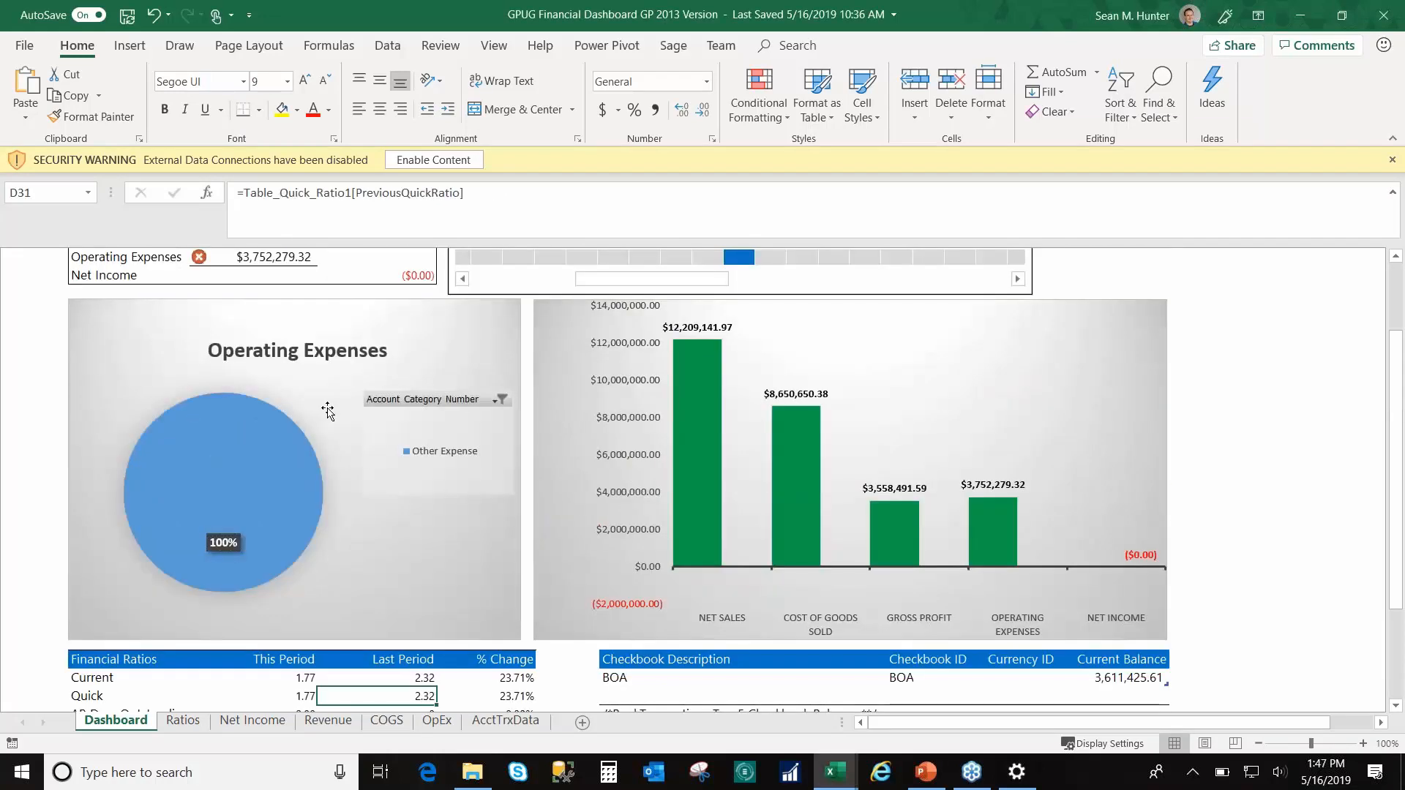
pyautogui.scroll(2, 412, 661)
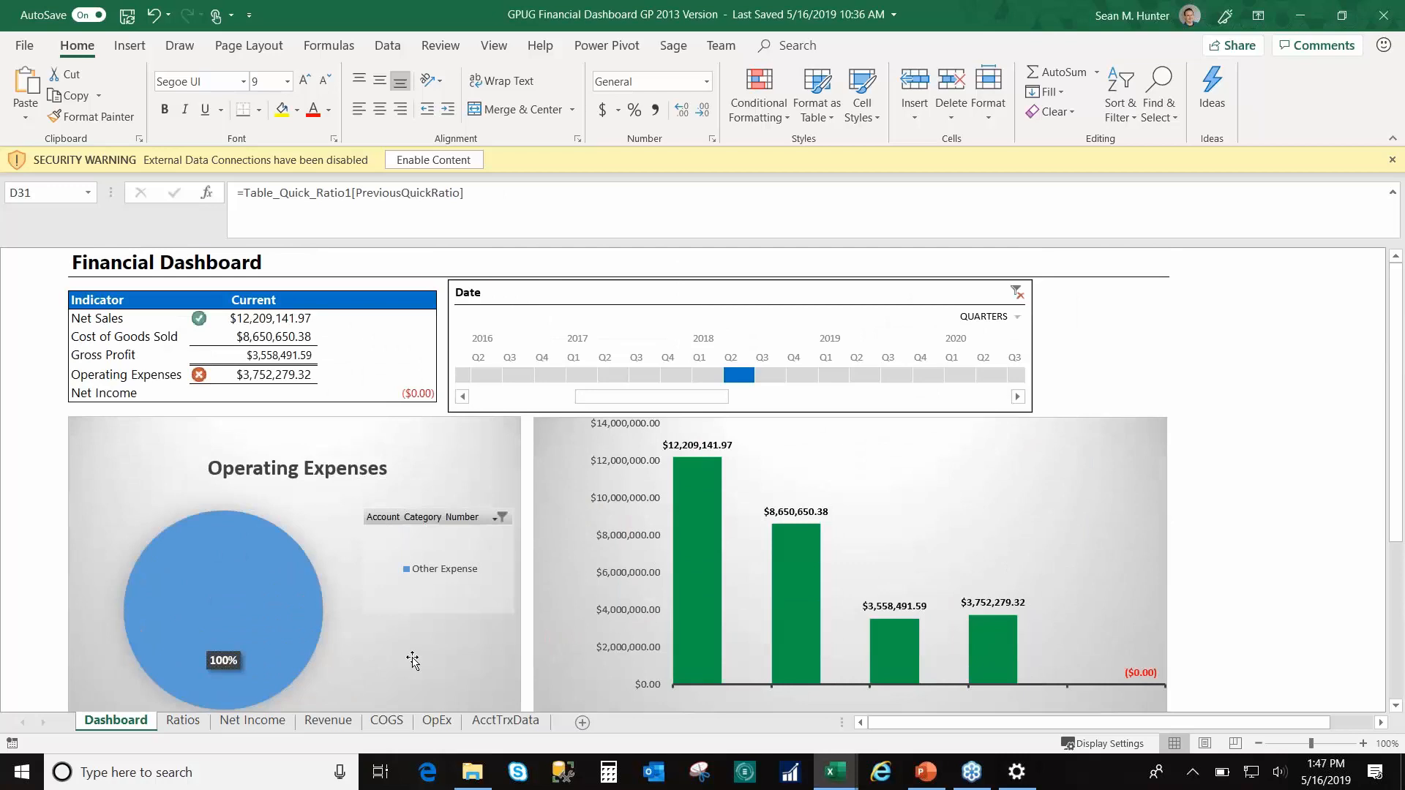
# Step: Look through the Ratios, Net Income, Revenue, OpEx and AcctTrxData sheets, then close the dashboard workbook
pyautogui.click(188, 722)
pyautogui.click(228, 723)
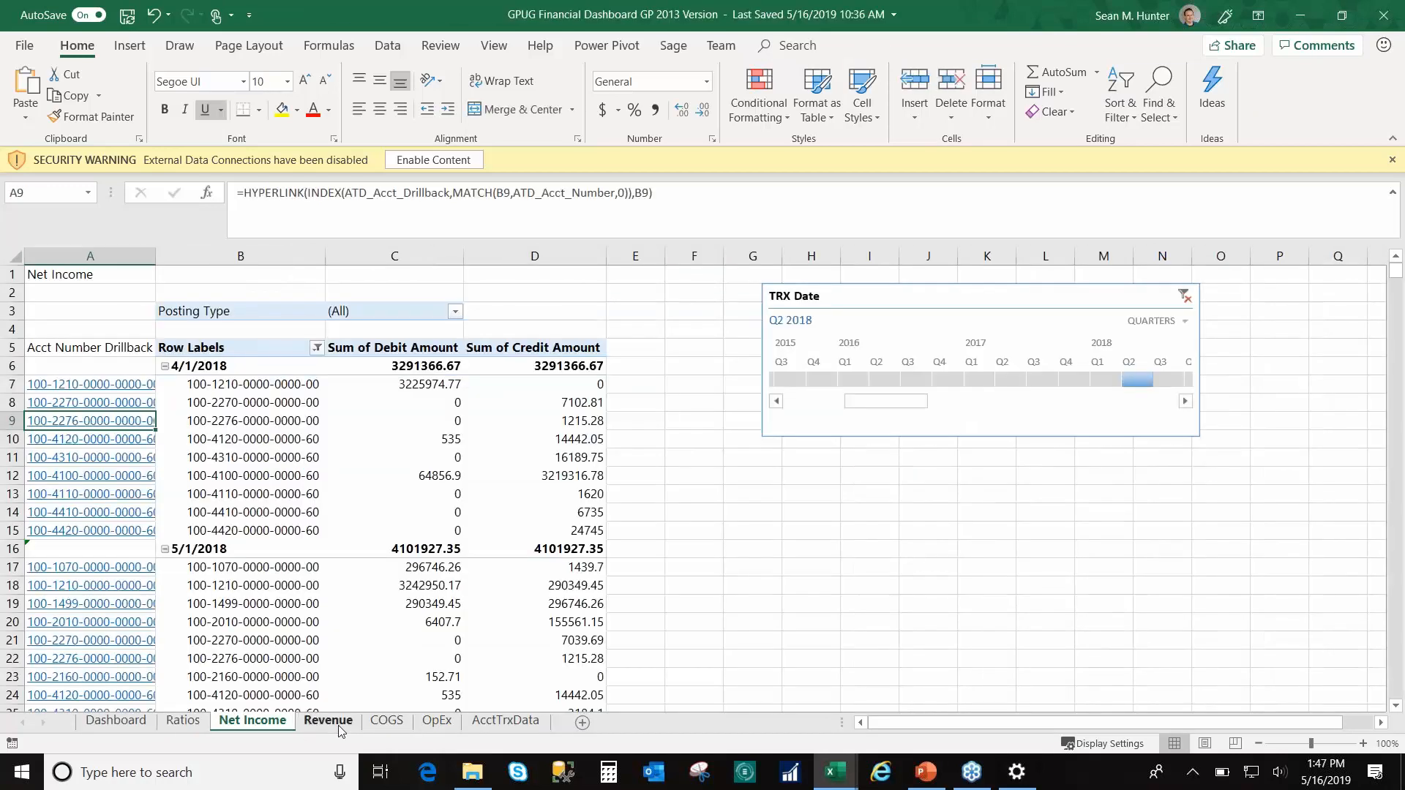
pyautogui.click(333, 722)
pyautogui.click(436, 722)
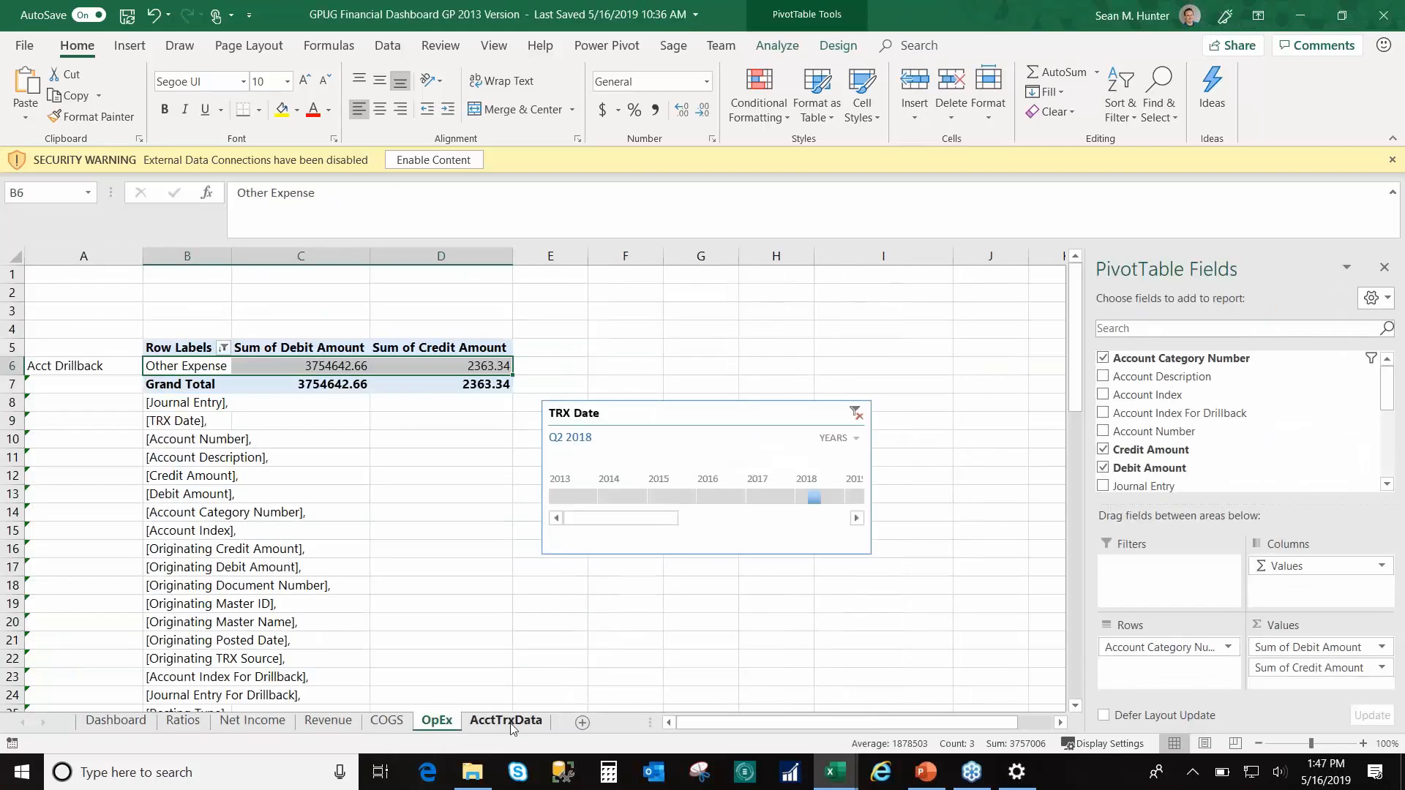
pyautogui.click(507, 721)
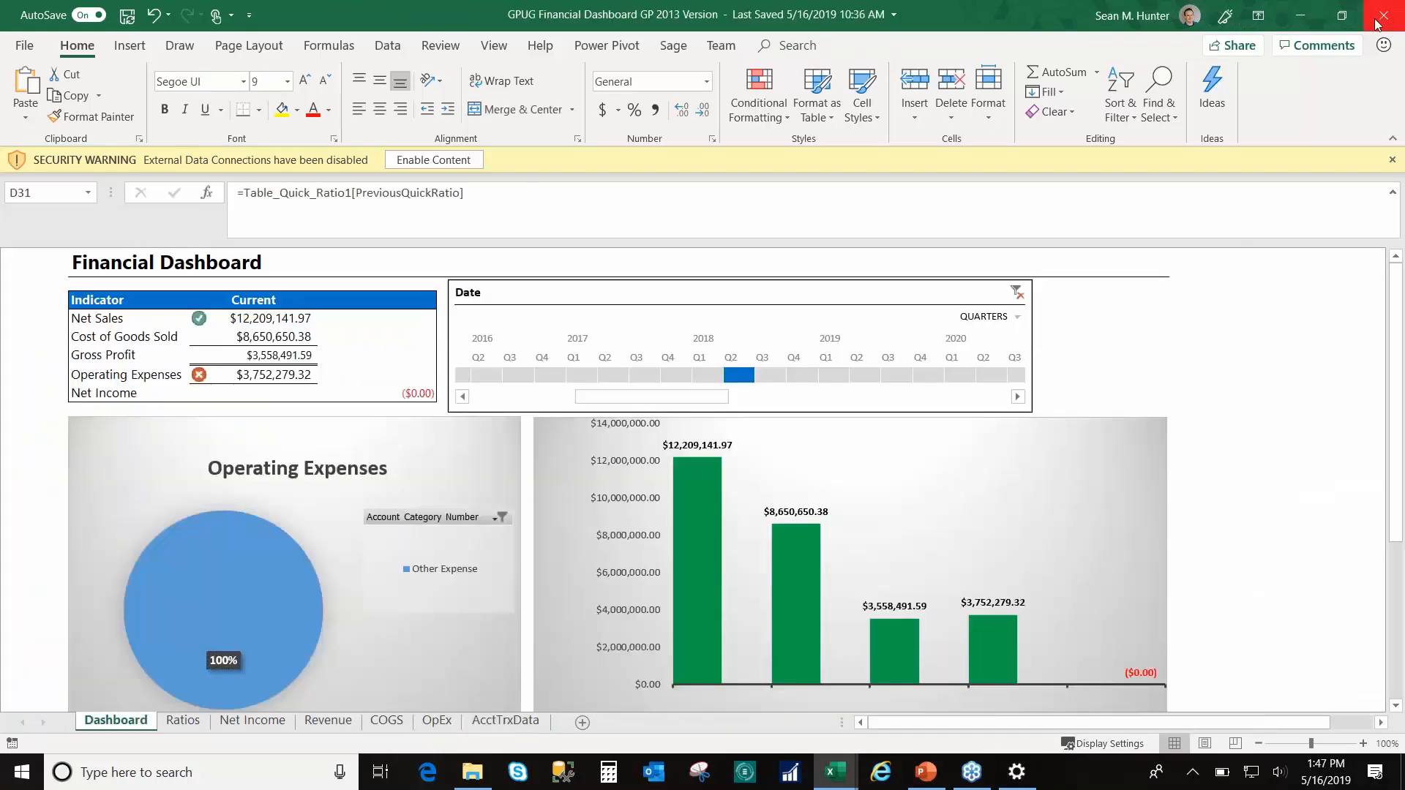
pyautogui.click(1385, 17)
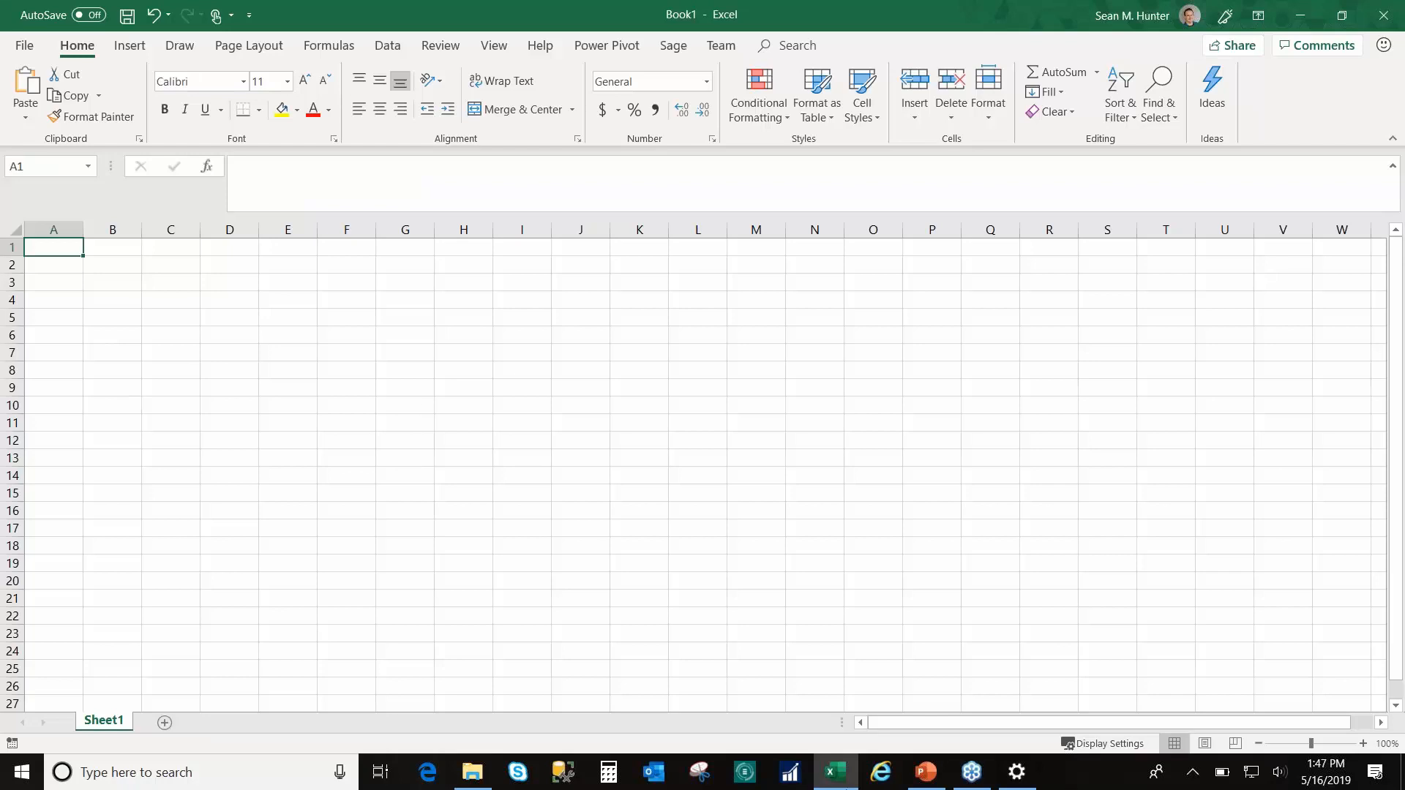
# Step: Switch to the PowerPoint presentation and open the Account Transactions slide
pyautogui.click(929, 777)
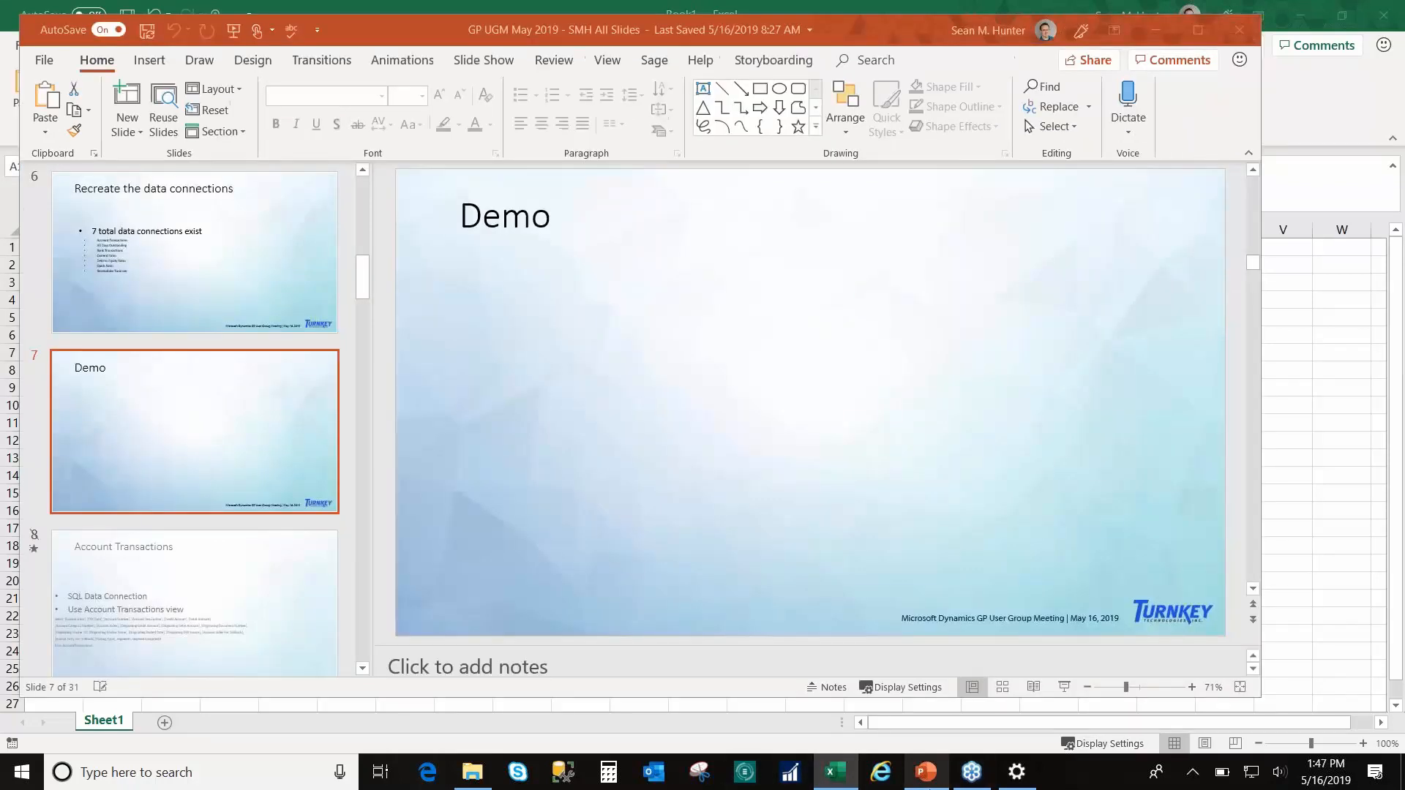
pyautogui.scroll(-1, 273, 529)
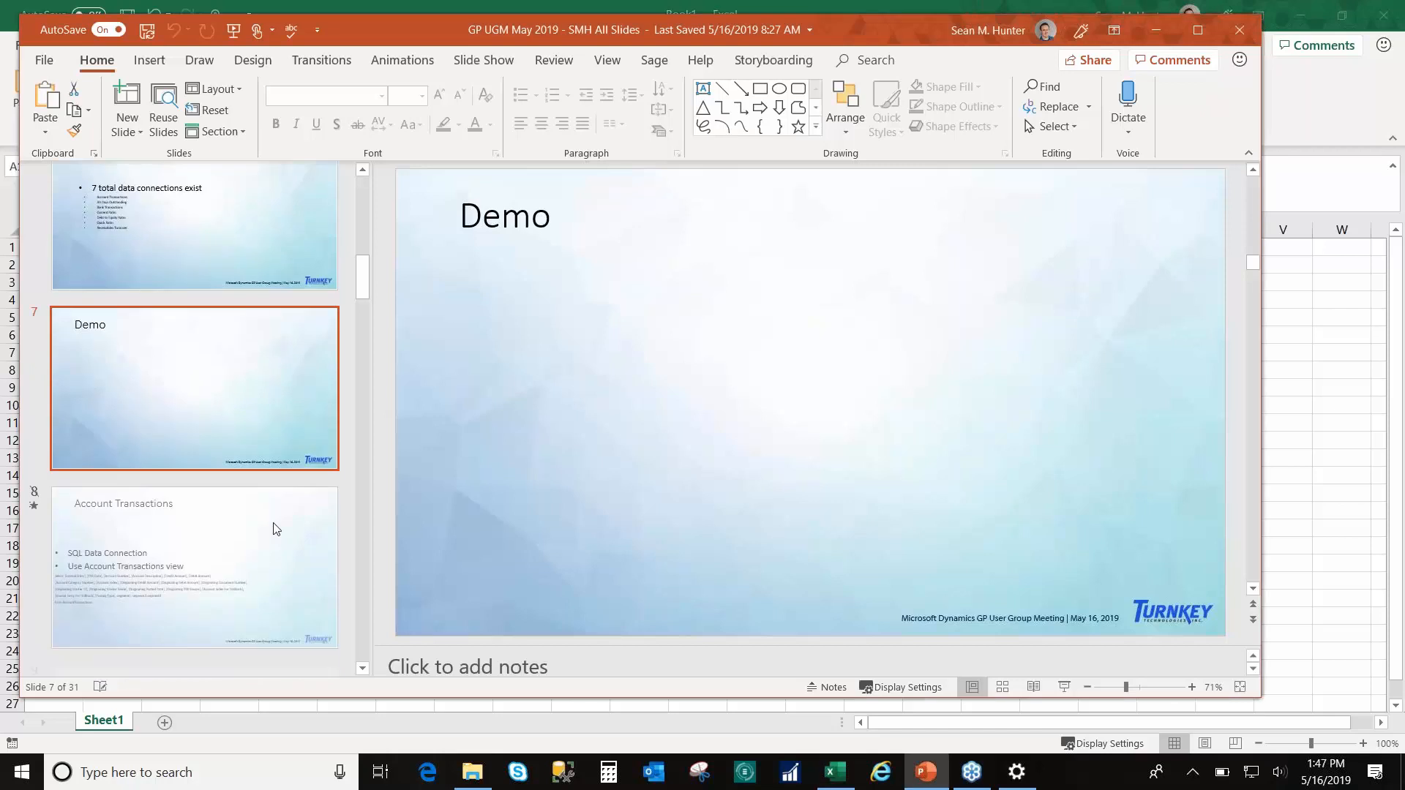
pyautogui.click(275, 528)
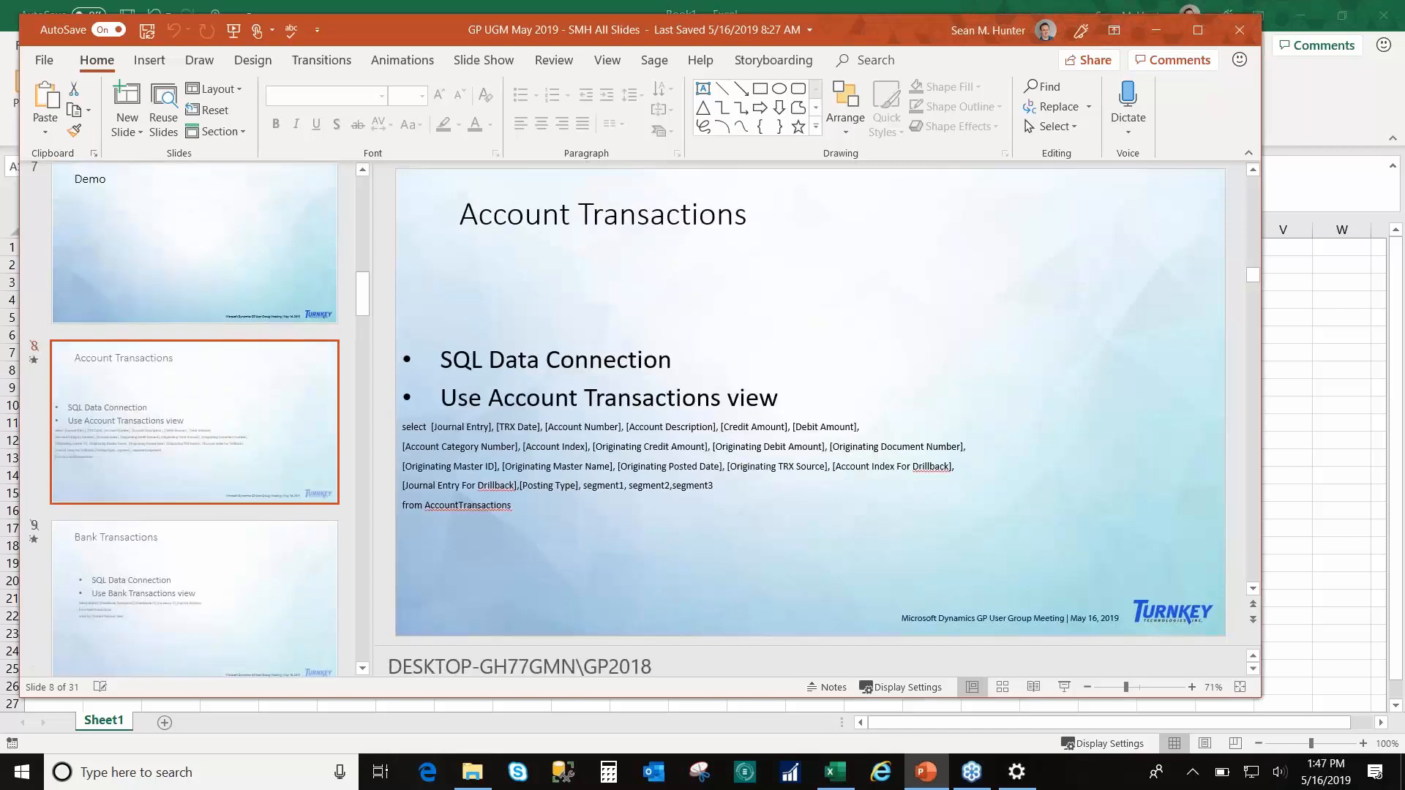
# Step: Copy the full select statement for AccountTransactions from the slide's text
pyautogui.moveTo(513, 505); pyautogui.dragTo(415, 432)
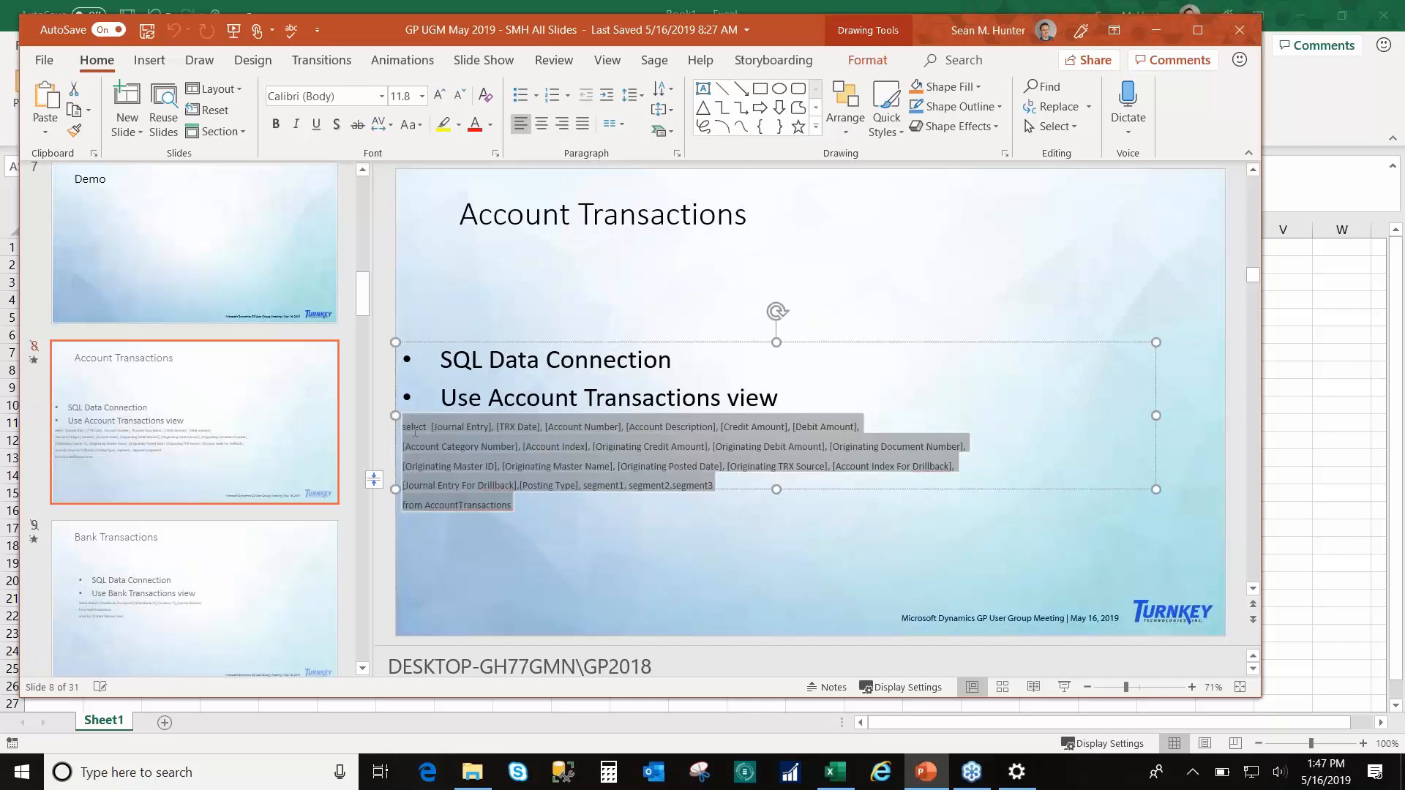
pyautogui.click(527, 505)
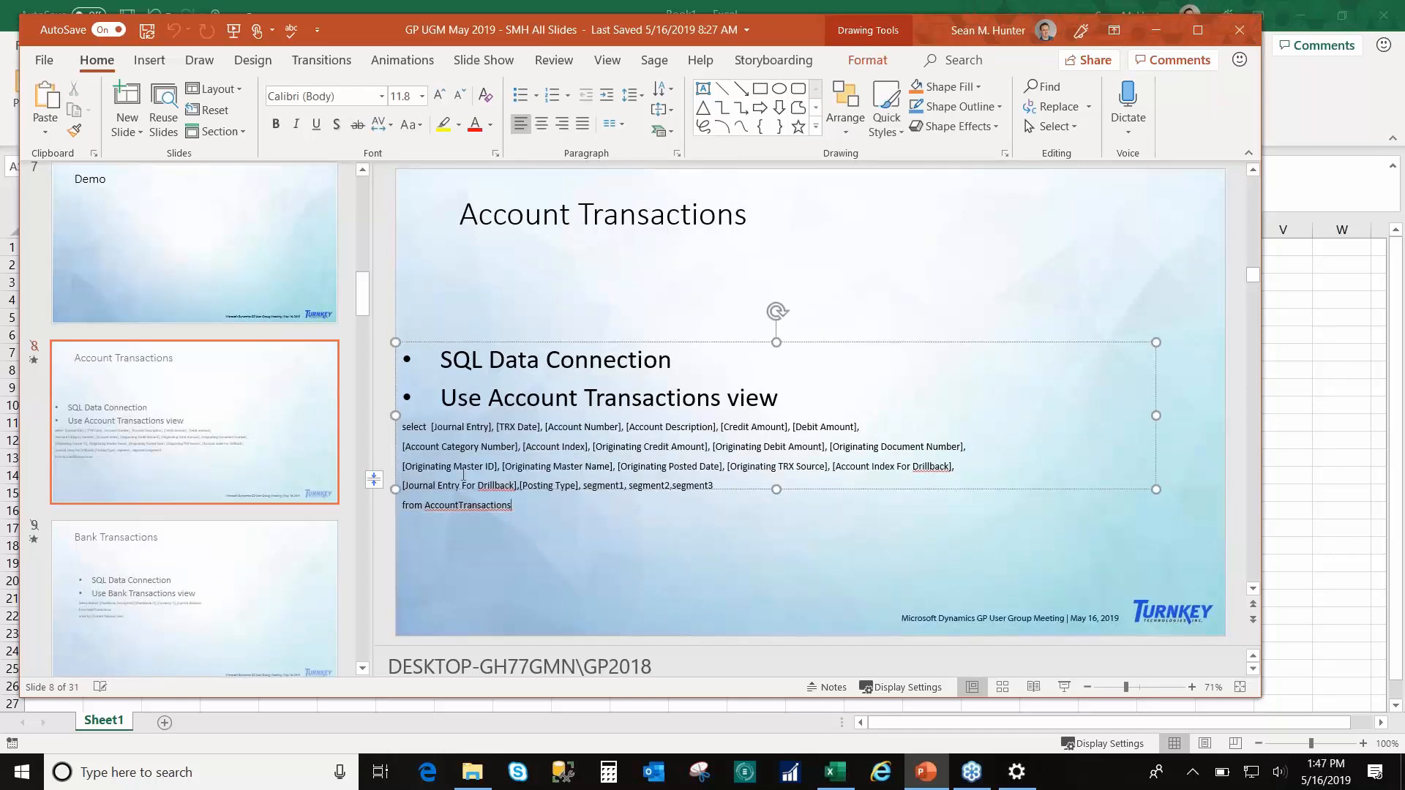
pyautogui.moveTo(459, 463); pyautogui.dragTo(415, 431)
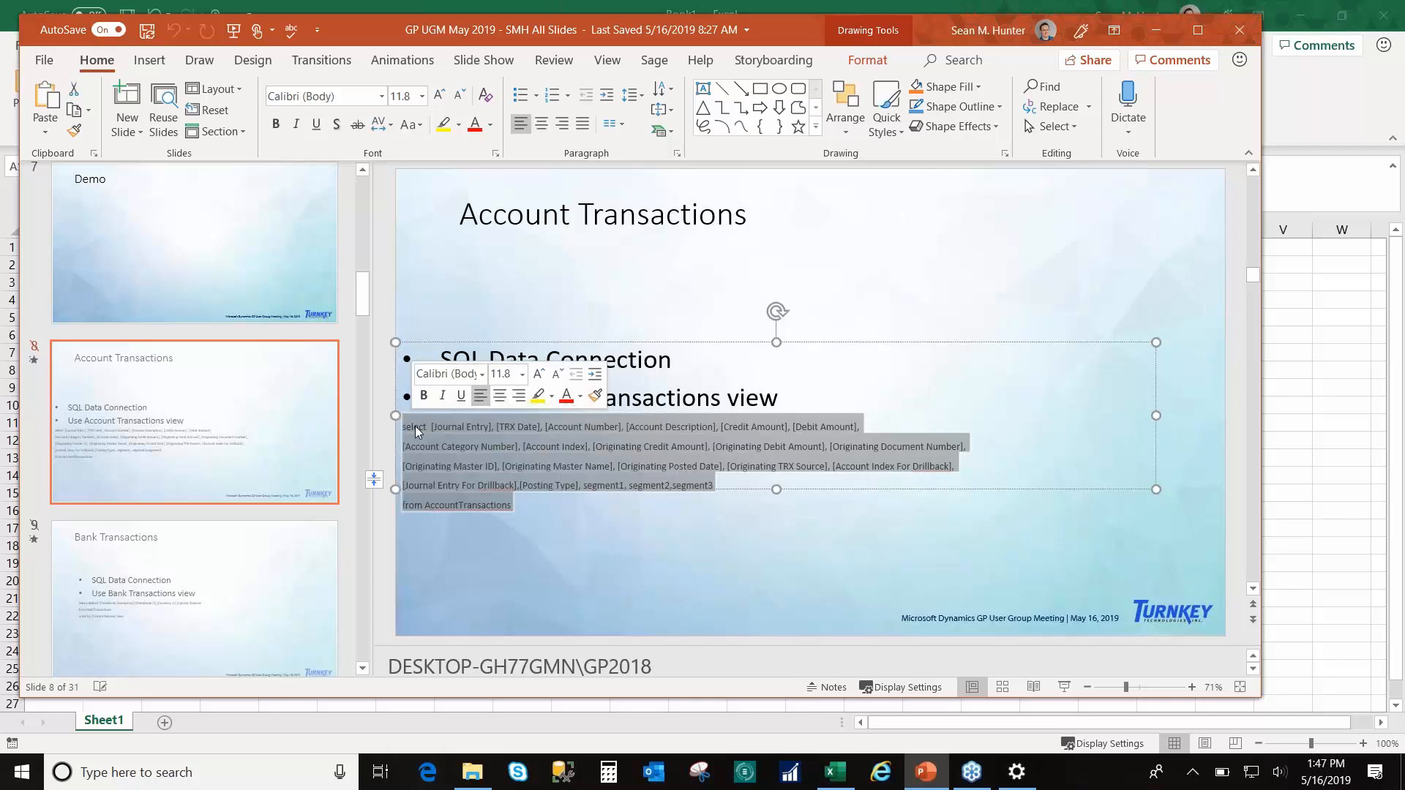
pyautogui.hotkey('ctrl', 'c')
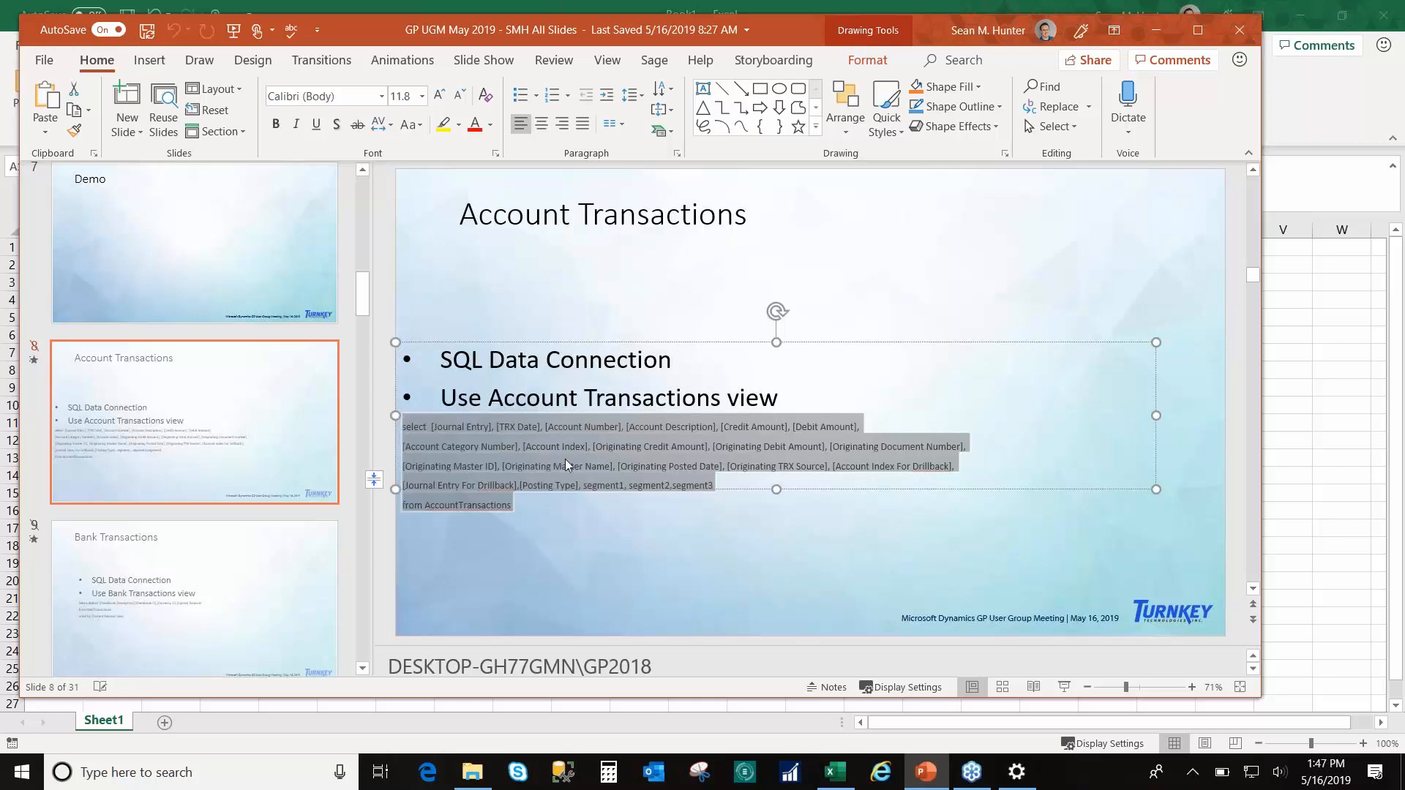
pyautogui.click(425, 424)
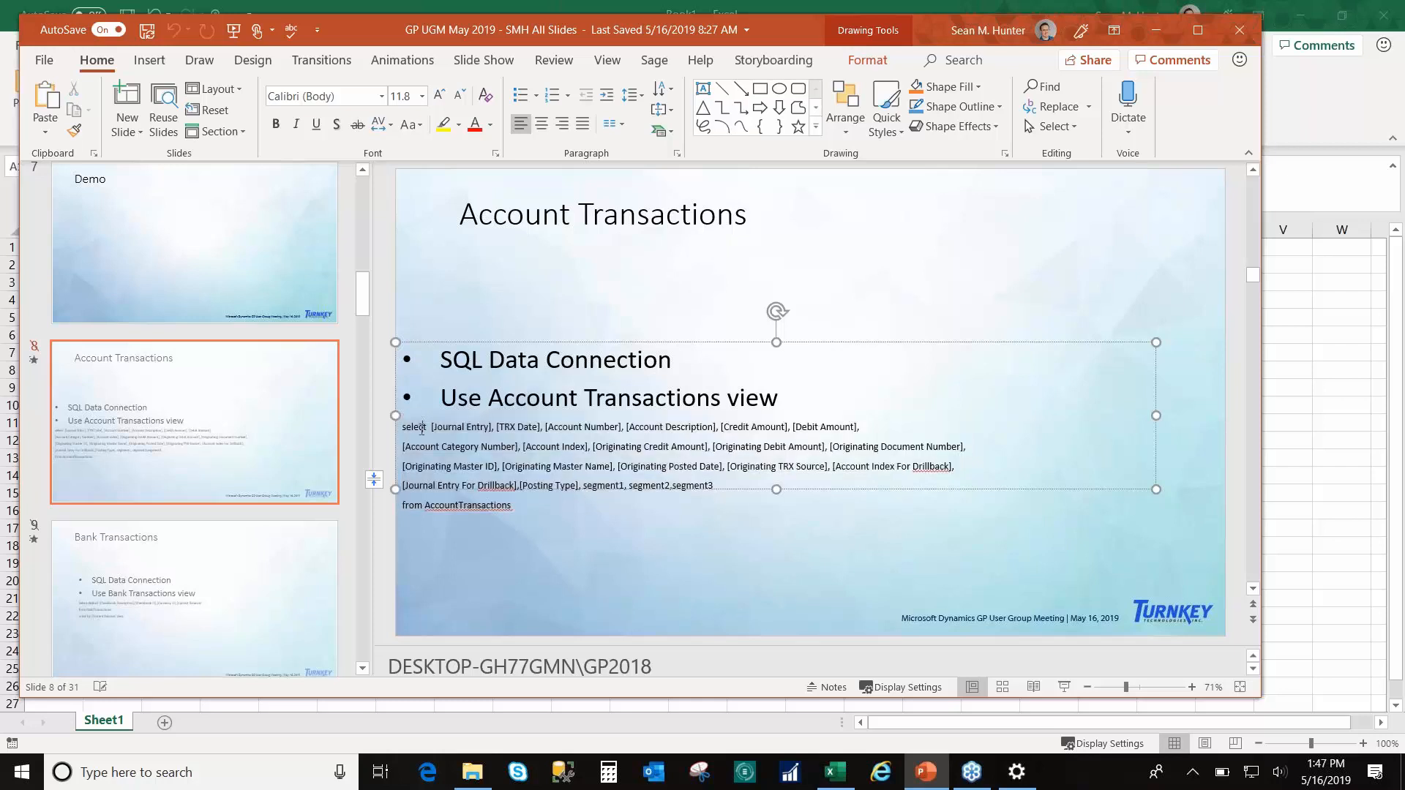
pyautogui.moveTo(402, 426); pyautogui.dragTo(512, 504)
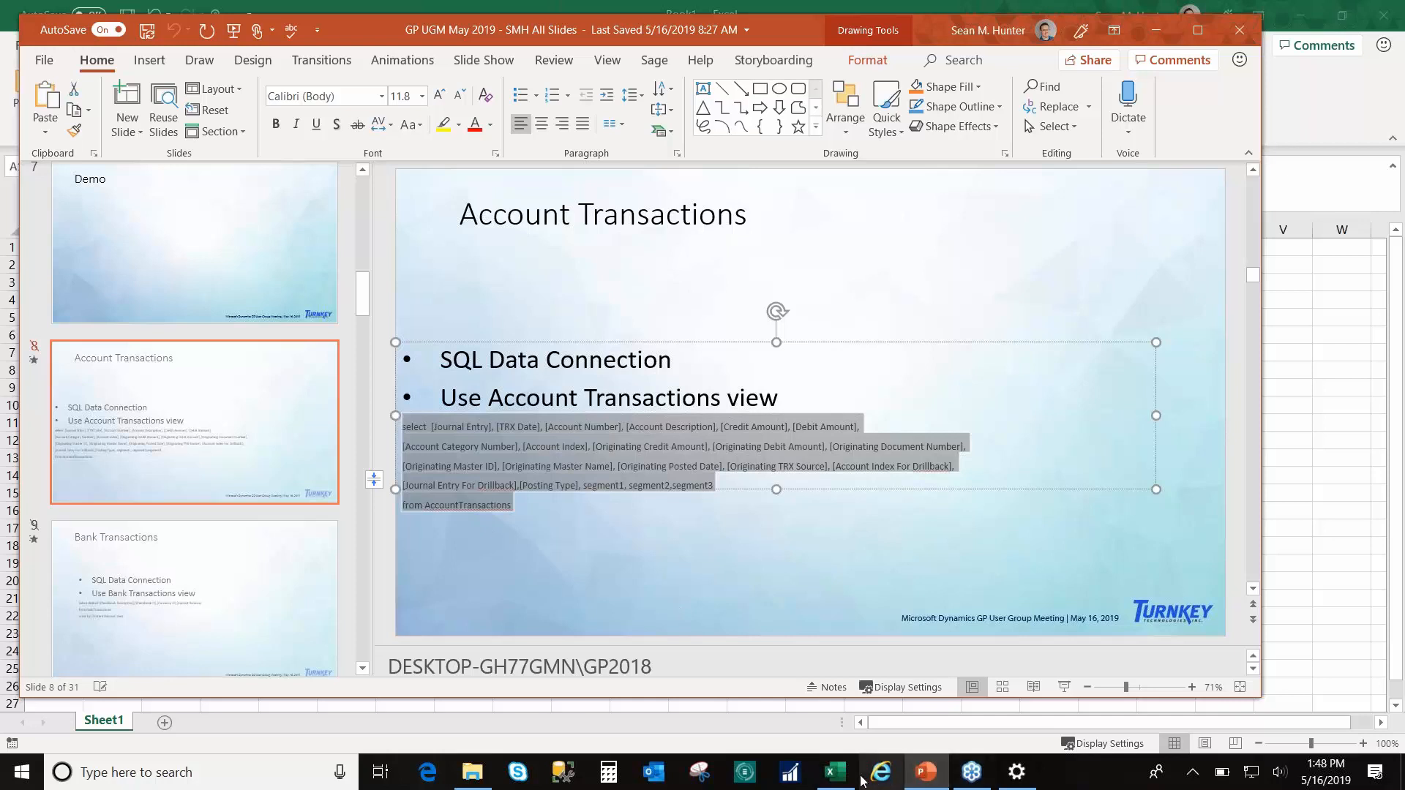
# Step: Copy the server name DESKTOP-GH77GMN\GP2018 from the slide's notes
pyautogui.click(655, 661)
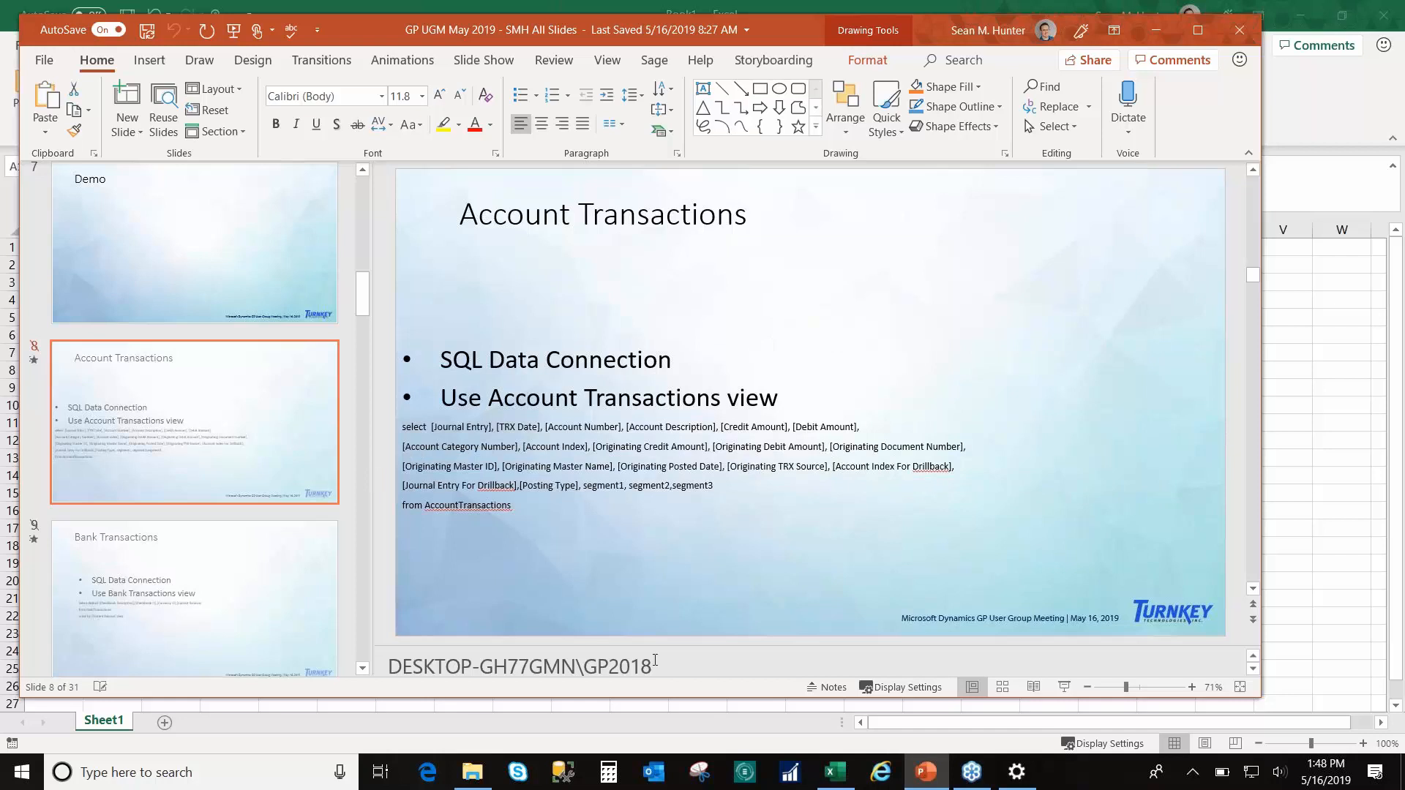
pyautogui.click(655, 661)
pyautogui.hotkey('ctrl', 'a')
# Step: Switch to the blank Excel workbook Book1 and start a data import from a SQL Server database
pyautogui.click(842, 772)
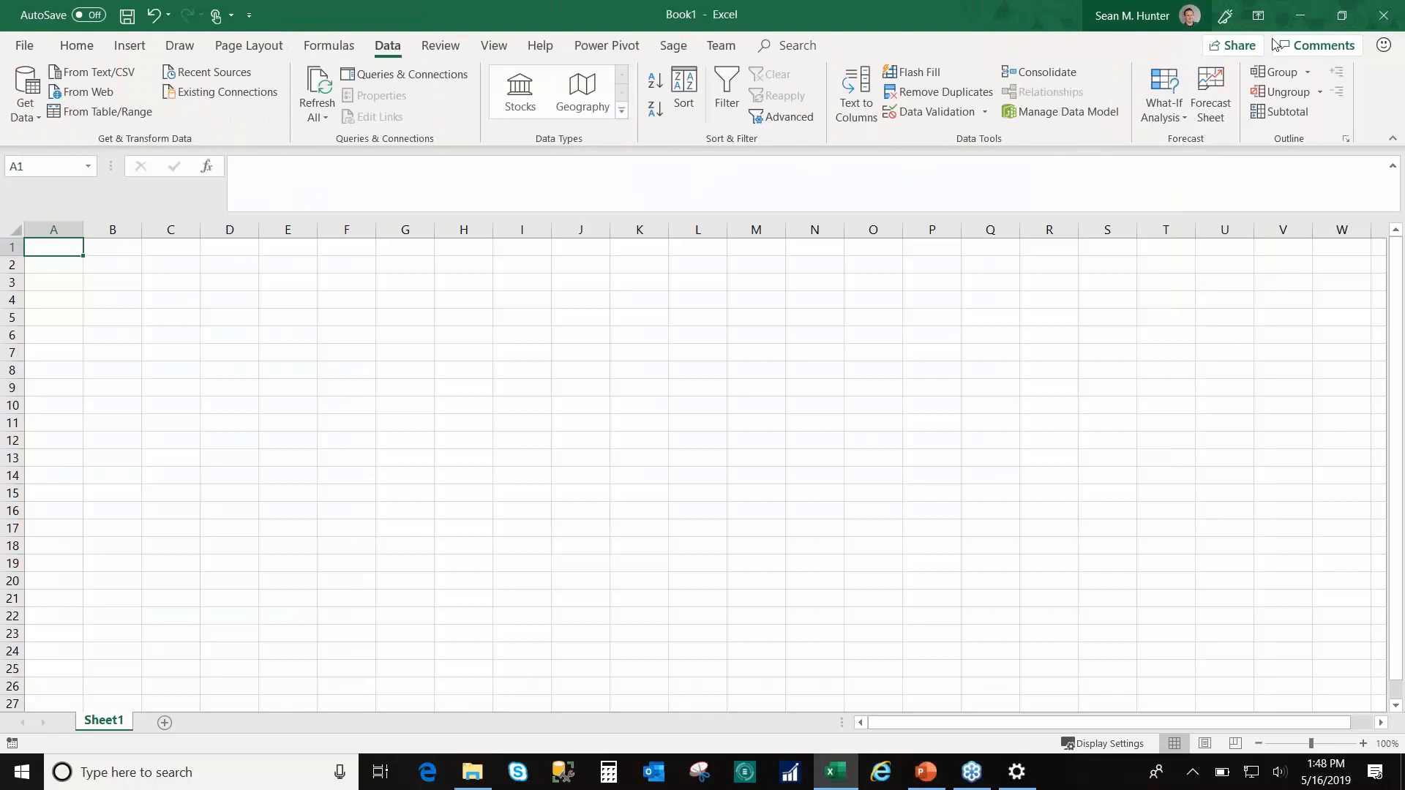
pyautogui.click(1141, 165)
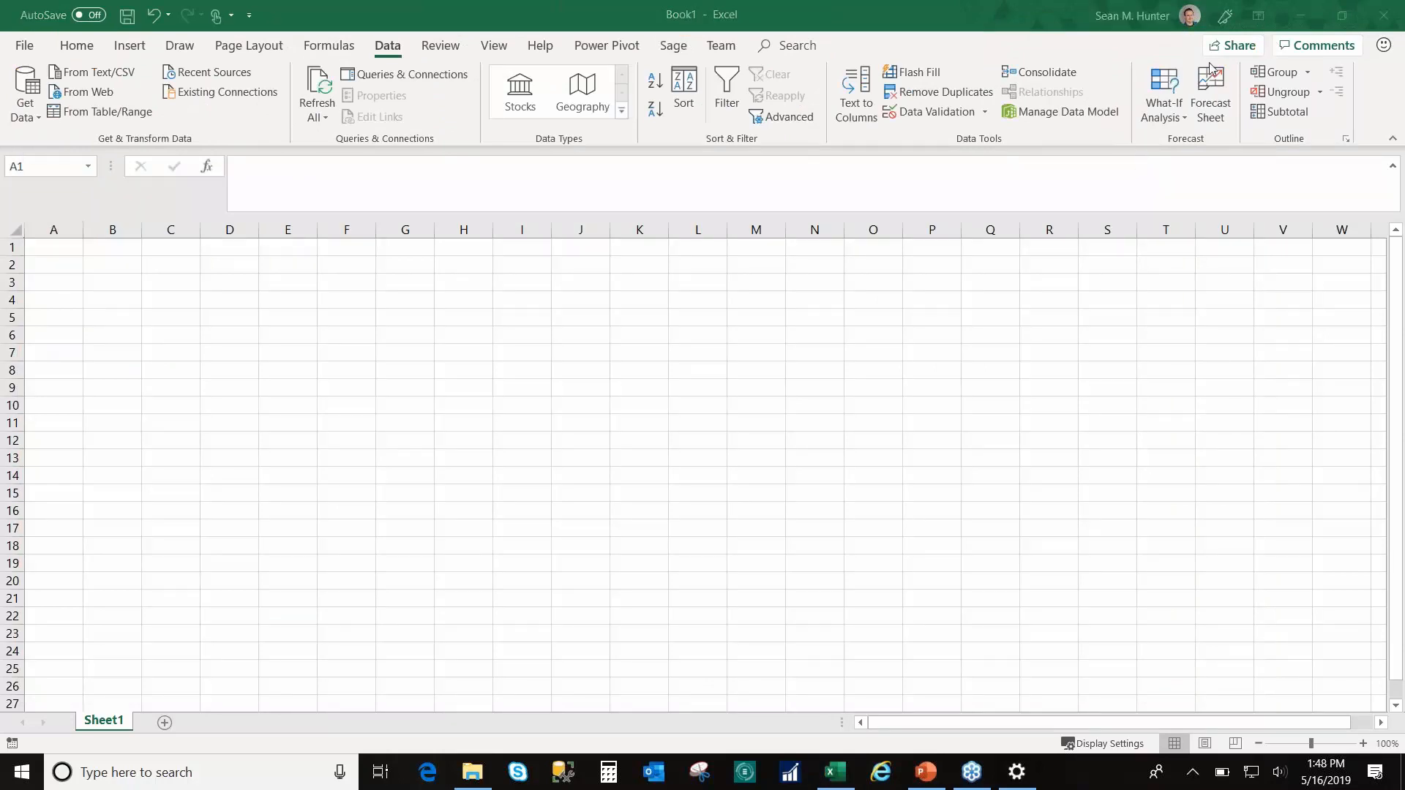
pyautogui.click(24, 110)
pyautogui.moveTo(139, 186)
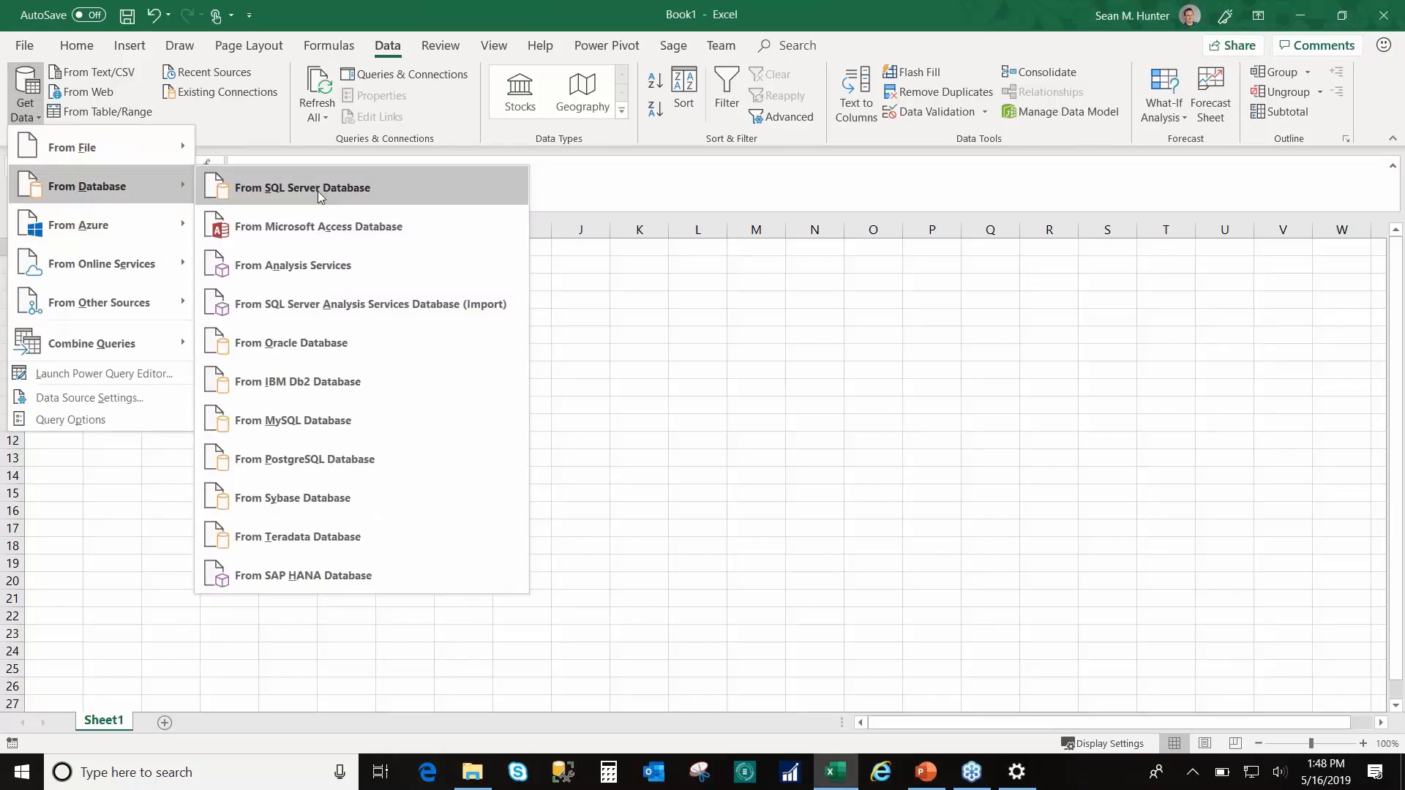
pyautogui.click(432, 303)
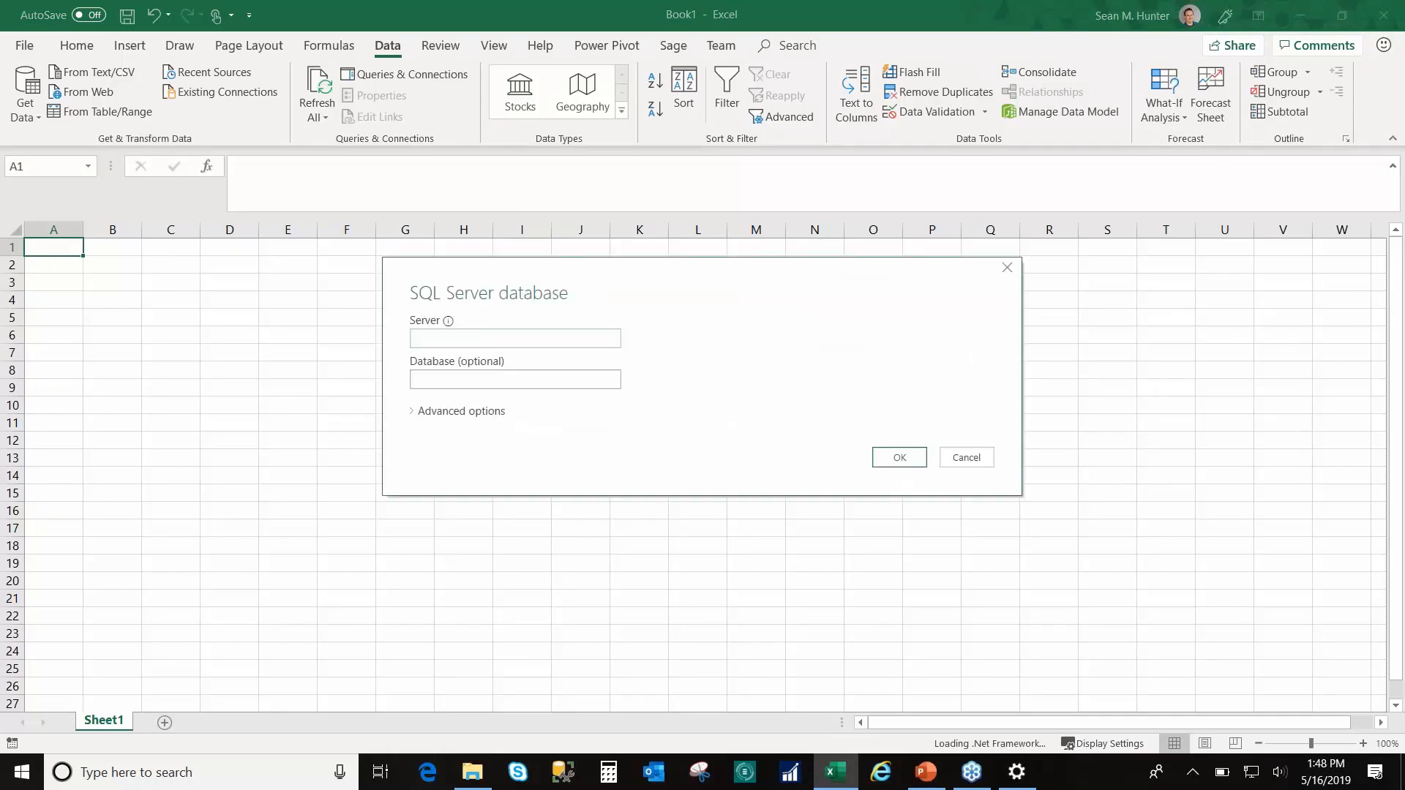
# Step: Set the connection's server to DESKTOP-GH77GMN\GP2018 and its database to DEMO
pyautogui.hotkey('ctrl', 'v')
pyautogui.click(512, 379)
pyautogui.write('DEMO')
pyautogui.press('Tab')
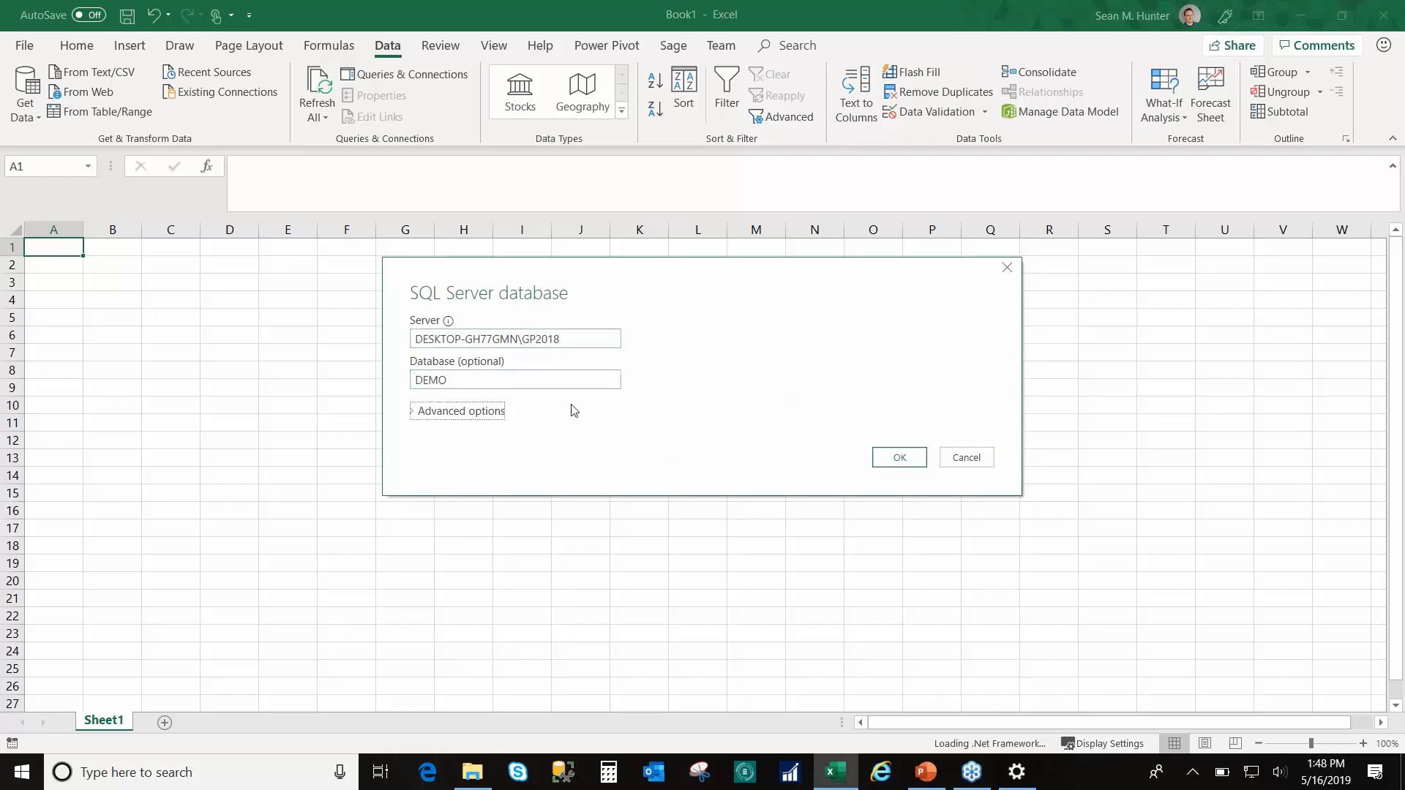
# Step: Expand the connection's advanced options, copy the AccountTransactions select statement from the PowerPoint slide and return to Excel
pyautogui.click(428, 411)
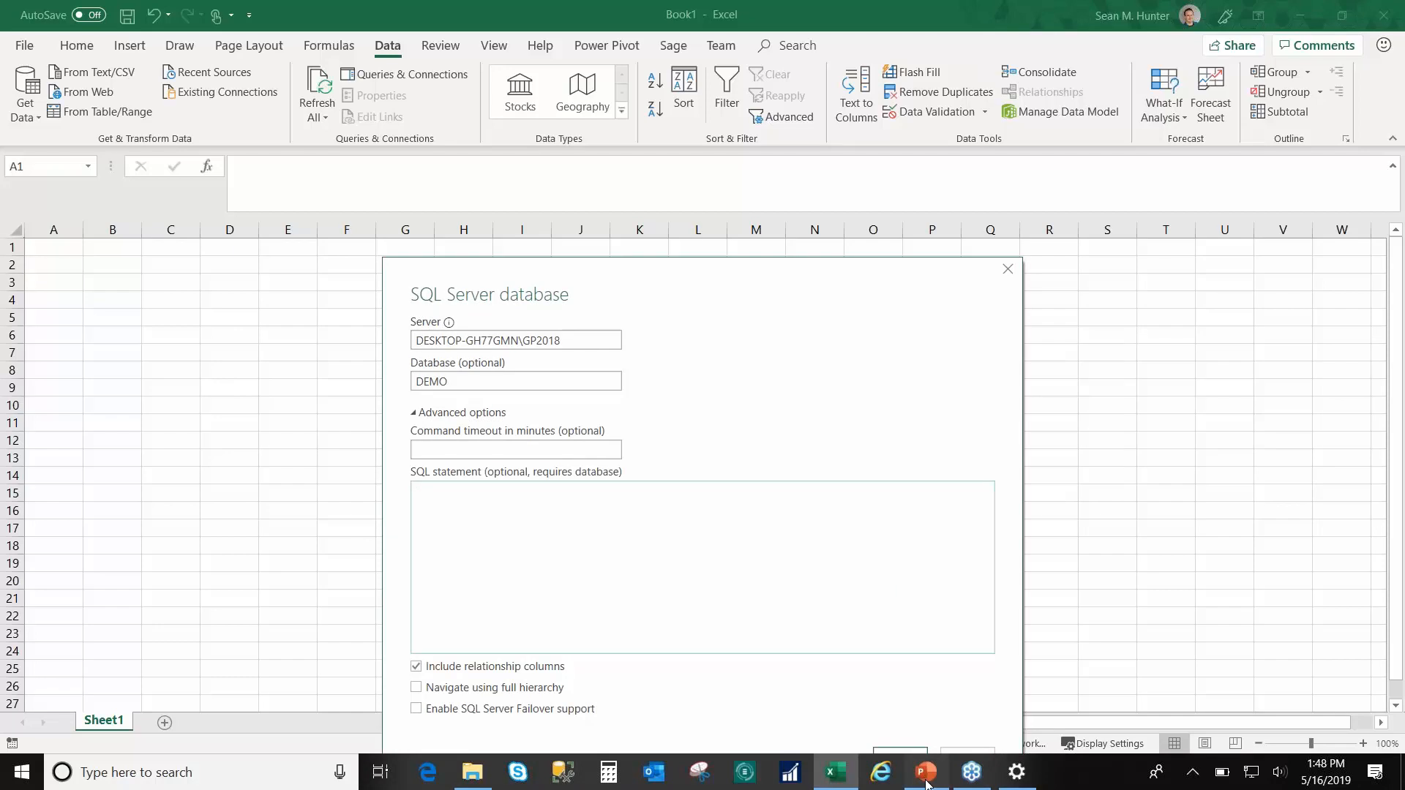
pyautogui.click(926, 776)
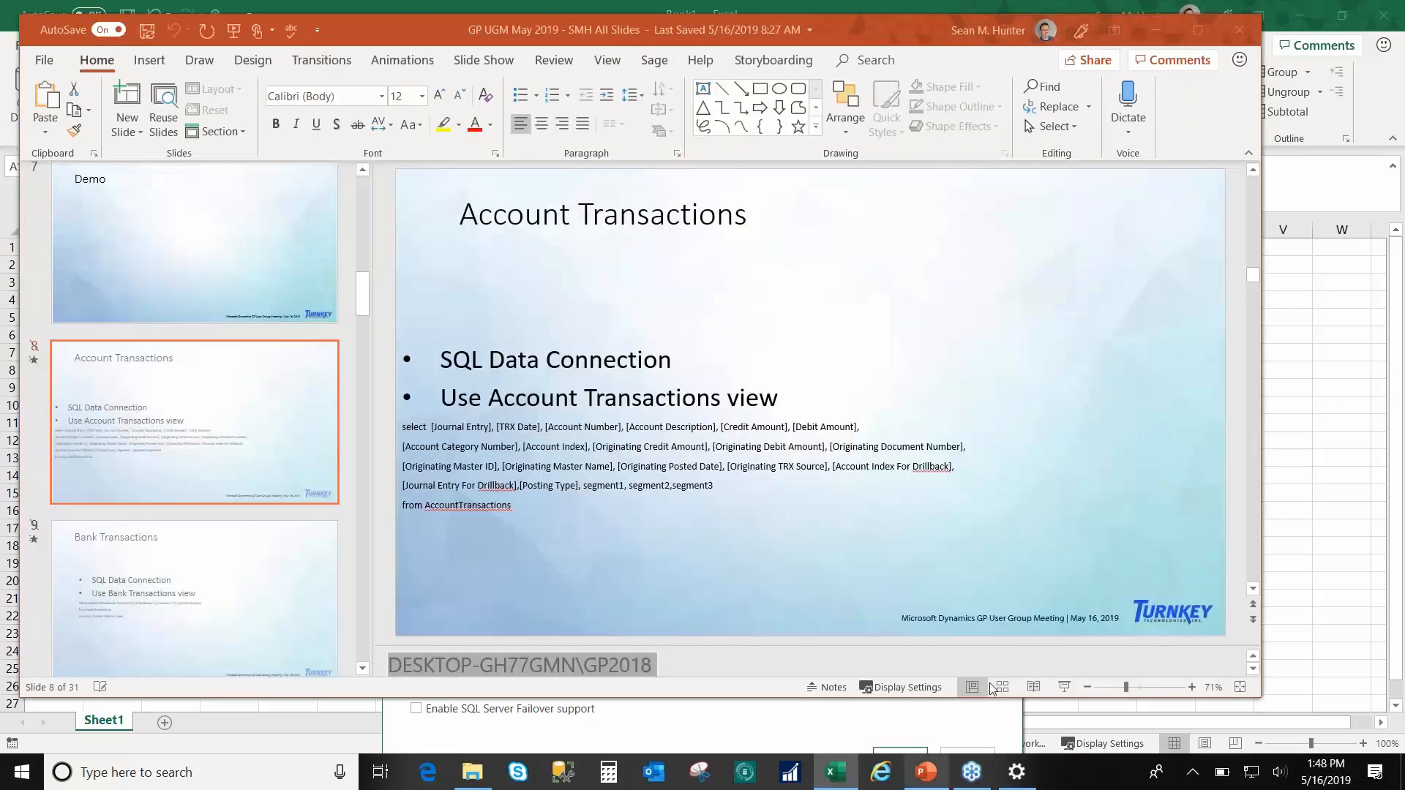
pyautogui.moveTo(512, 507); pyautogui.dragTo(397, 419)
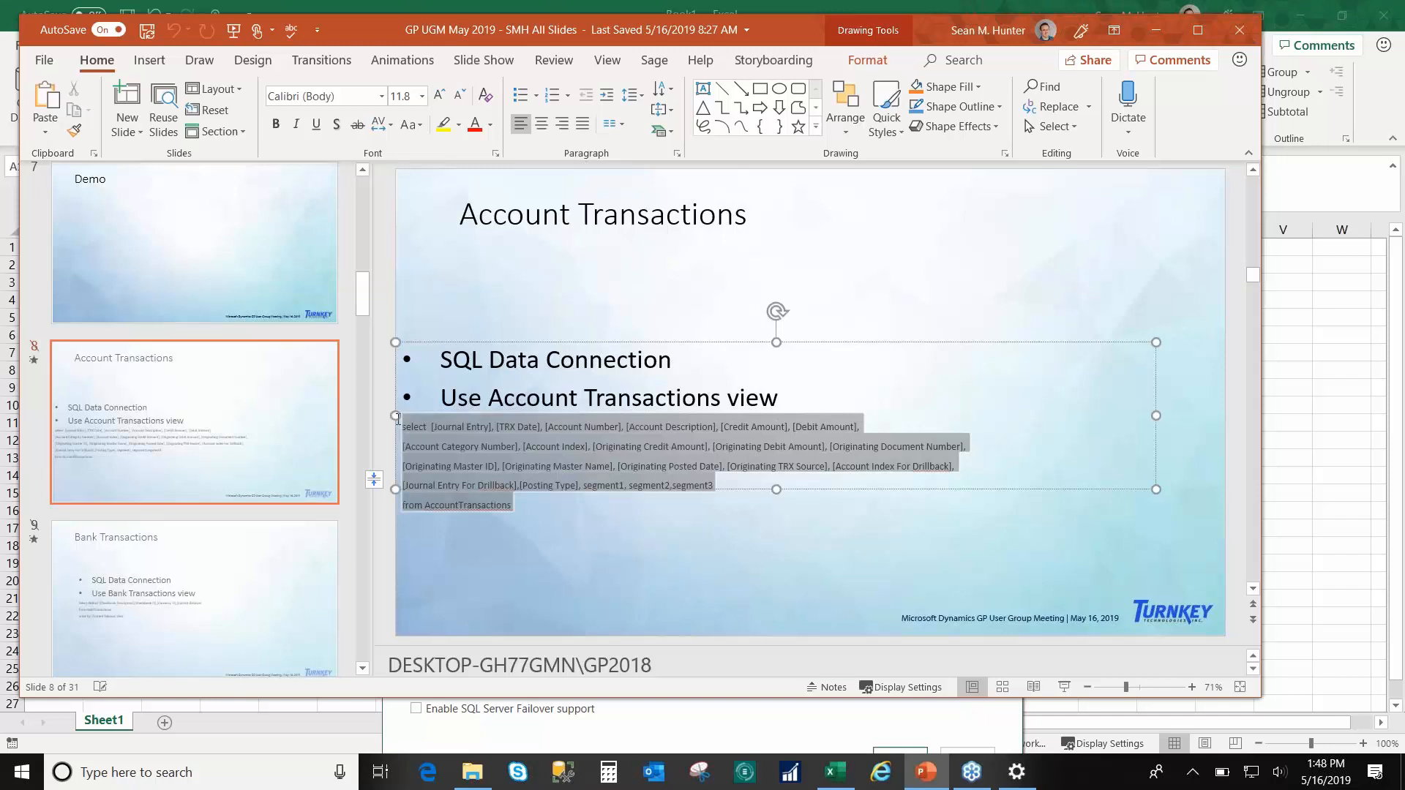
pyautogui.click(969, 781)
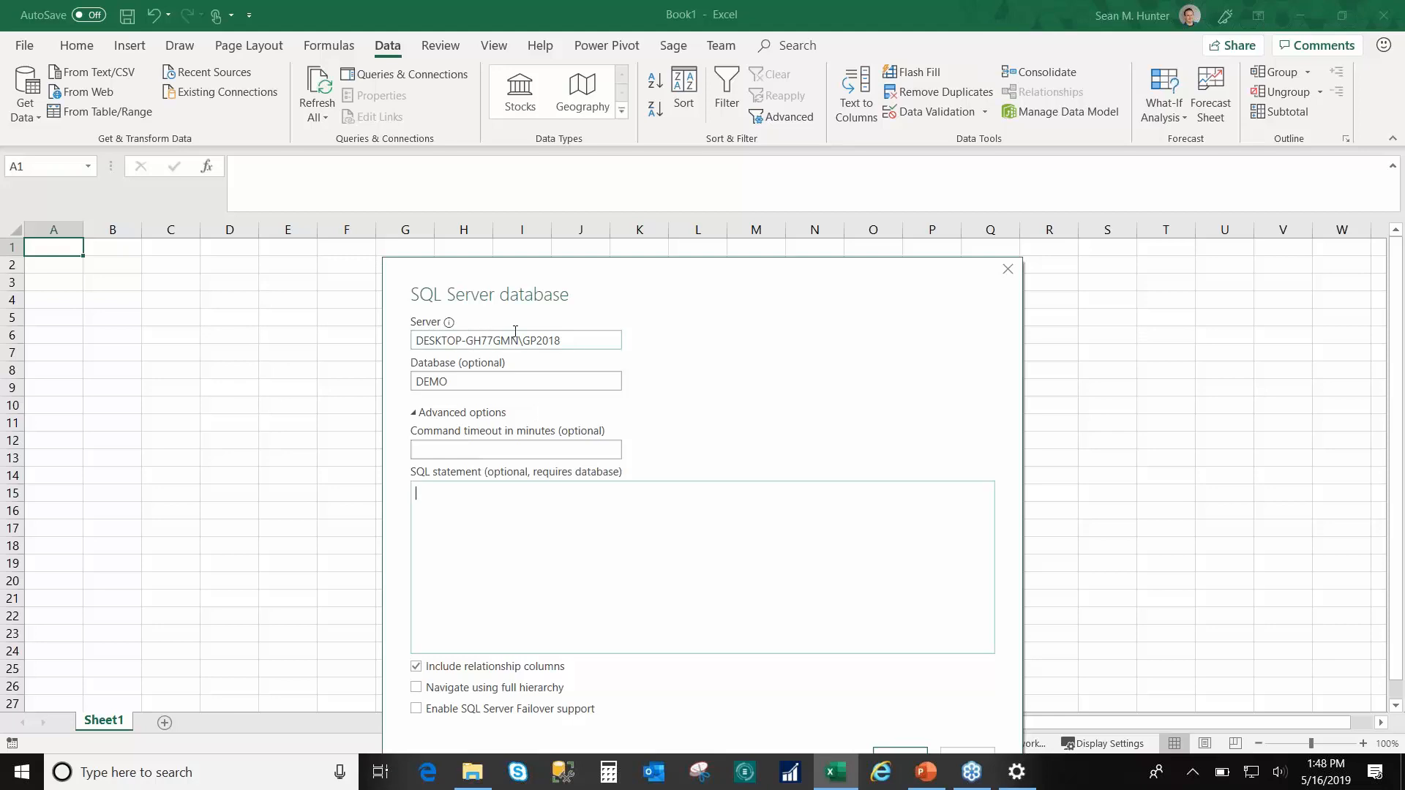
pyautogui.moveTo(575, 345); pyautogui.dragTo(382, 338)
pyautogui.click(571, 348)
pyautogui.moveTo(574, 340); pyautogui.dragTo(470, 354)
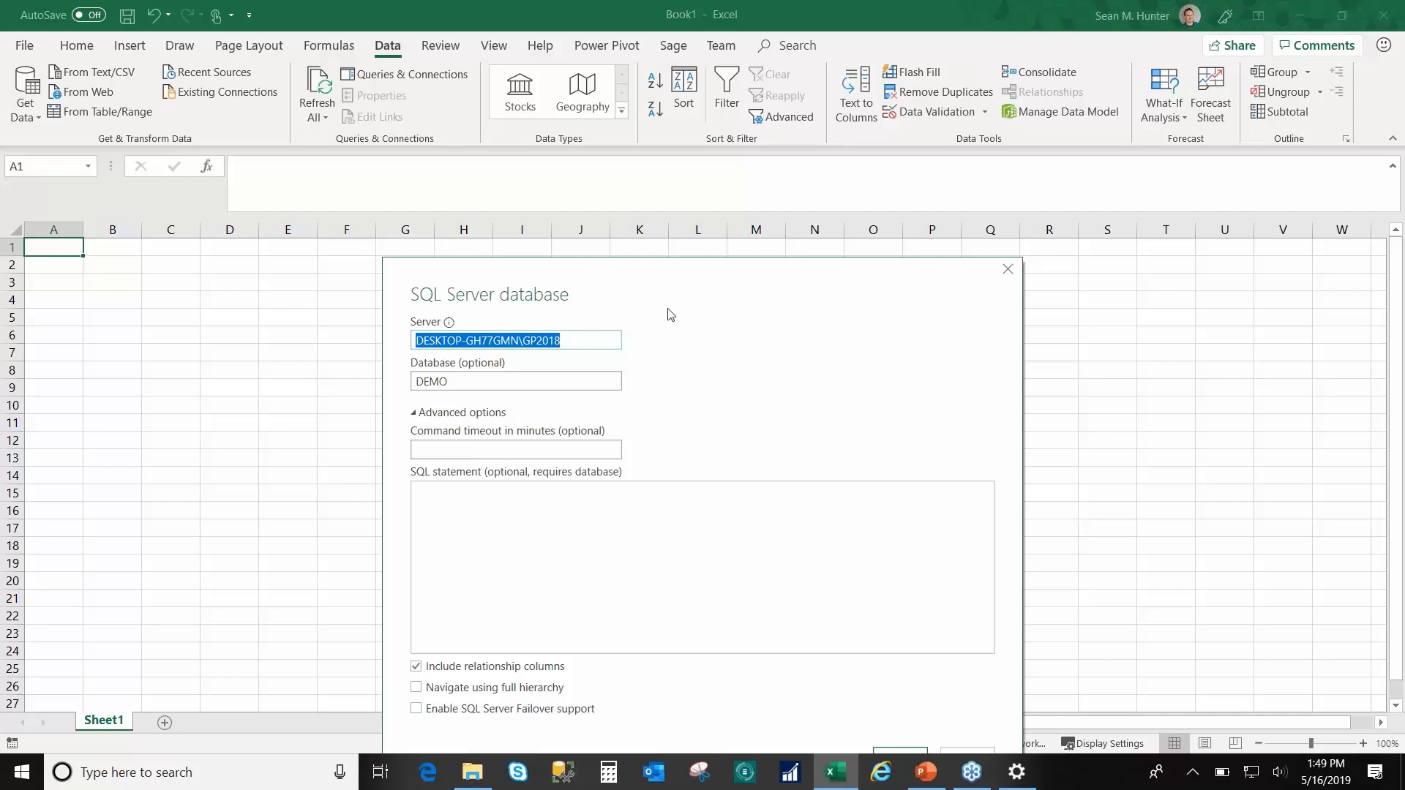
pyautogui.click(522, 444)
pyautogui.moveTo(583, 338); pyautogui.dragTo(484, 362)
pyautogui.press('Tab')
# Step: Paste the AccountTransactions select statement as the connection's SQL statement and confirm the database settings
pyautogui.click(564, 536)
pyautogui.hotkey('ctrl', 'v')
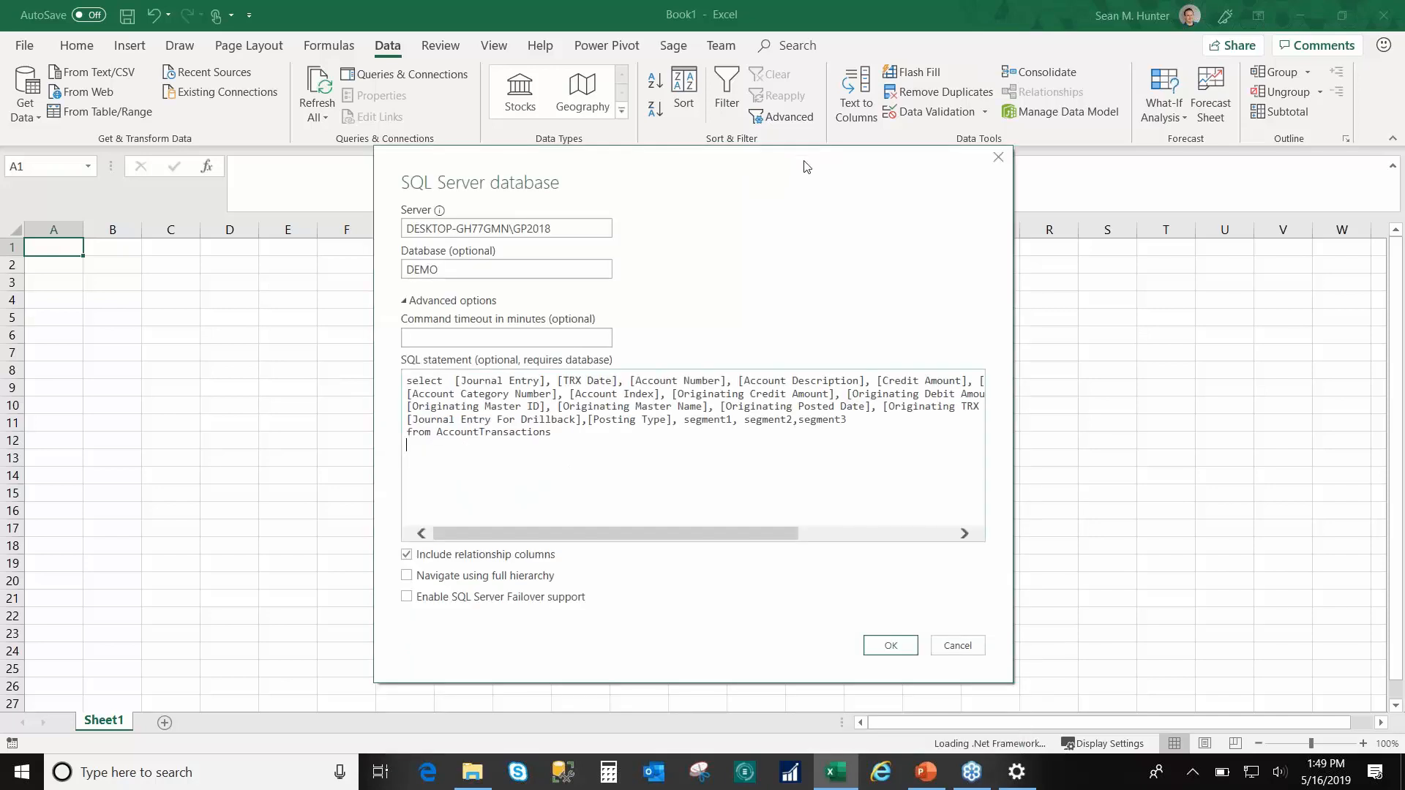
pyautogui.click(906, 643)
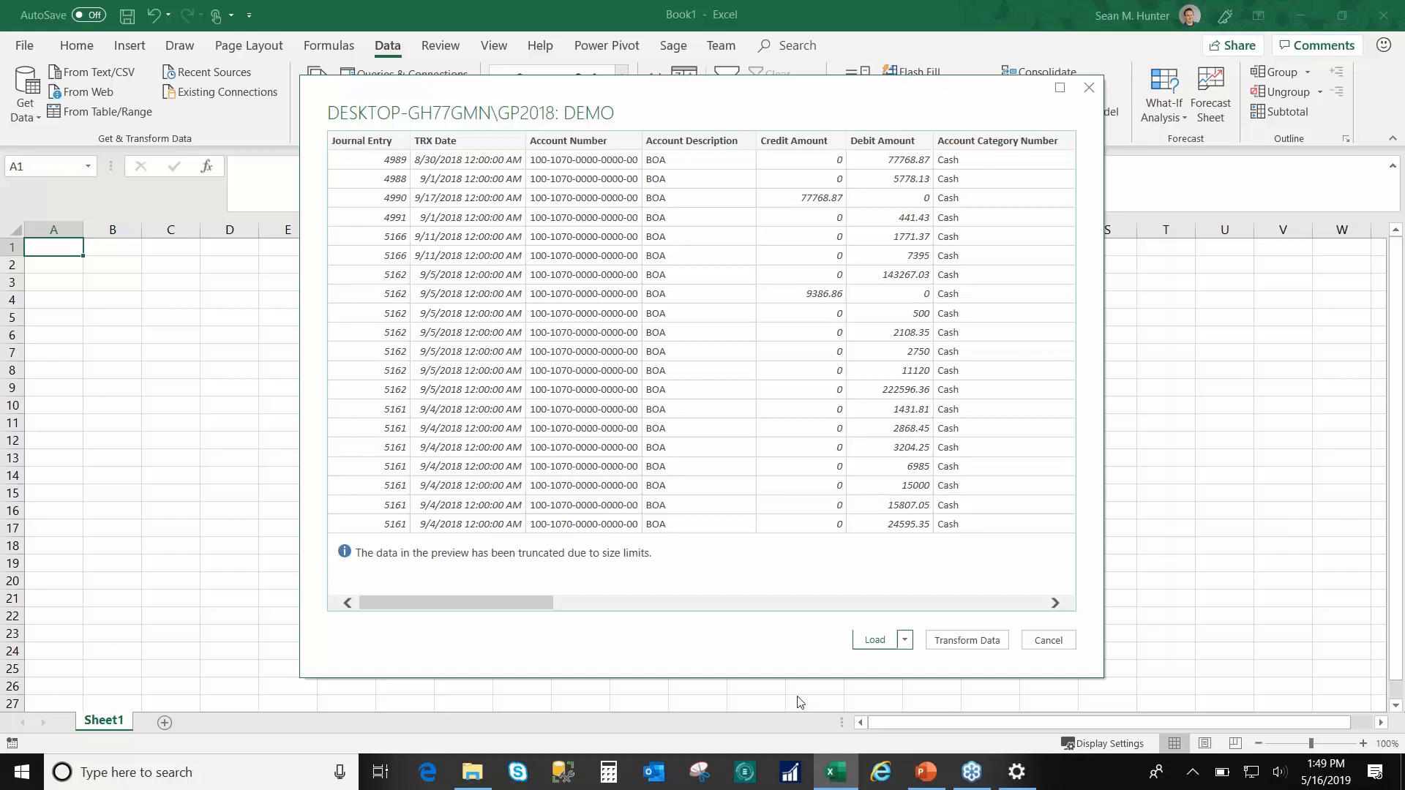
# Step: Try to load the previewed query data into the workbook, then open Query1 in the Power Query Editor
pyautogui.click(870, 644)
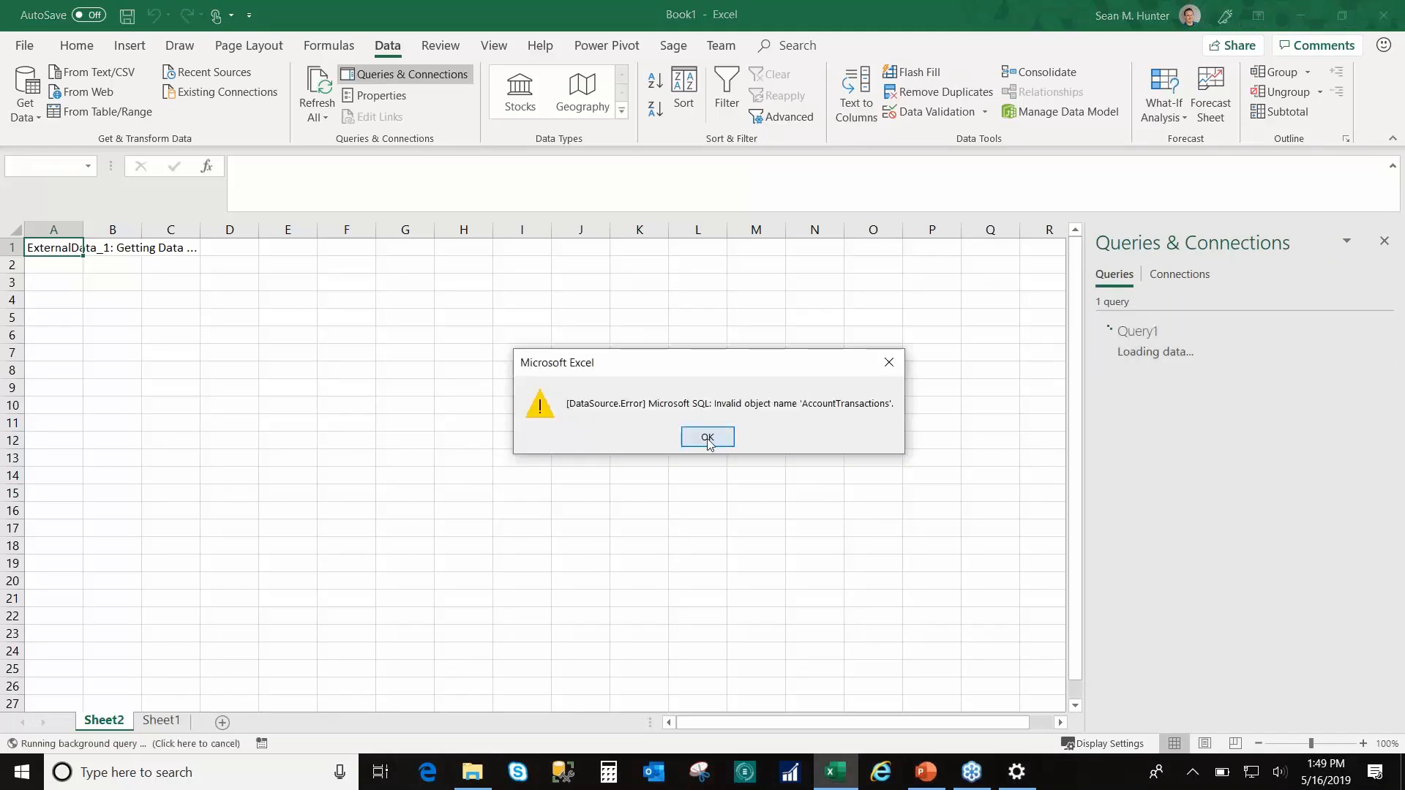
pyautogui.click(708, 438)
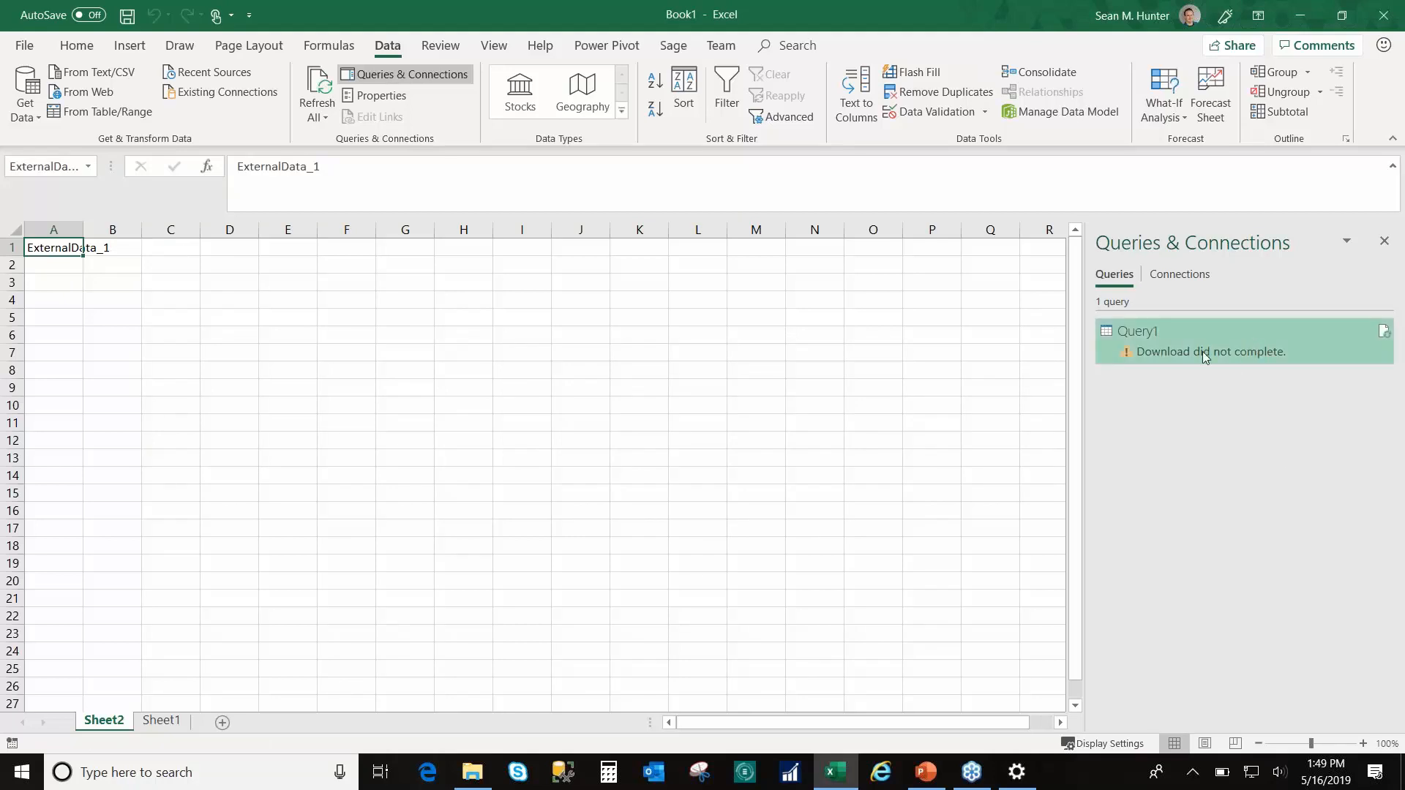
pyautogui.moveTo(1183, 380)
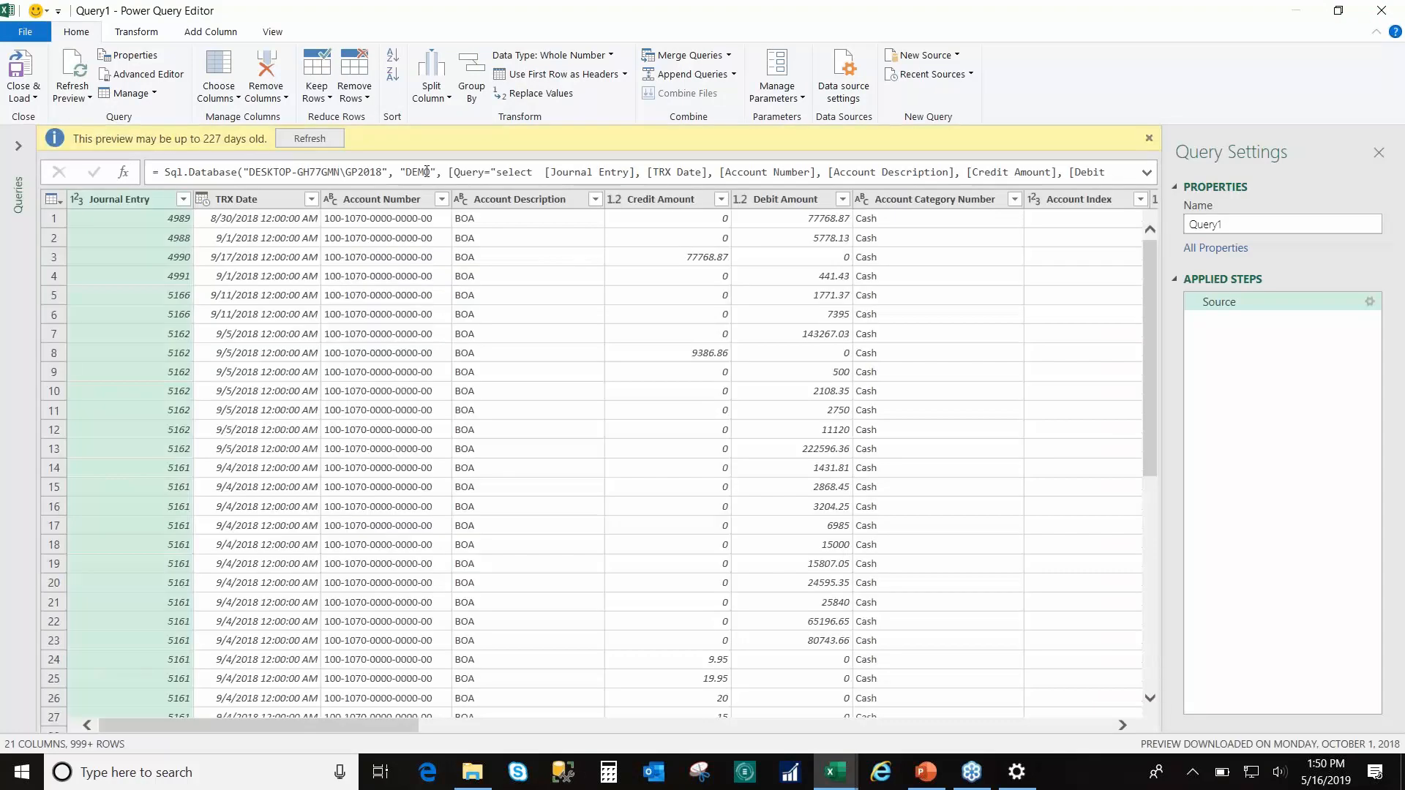
# Step: Change the database in the query's Source formula to TWO, commit it, and load the query into the workbook
pyautogui.doubleClick(416, 173)
pyautogui.write('TWP')
pyautogui.press('BackSpace')
pyautogui.write('O')
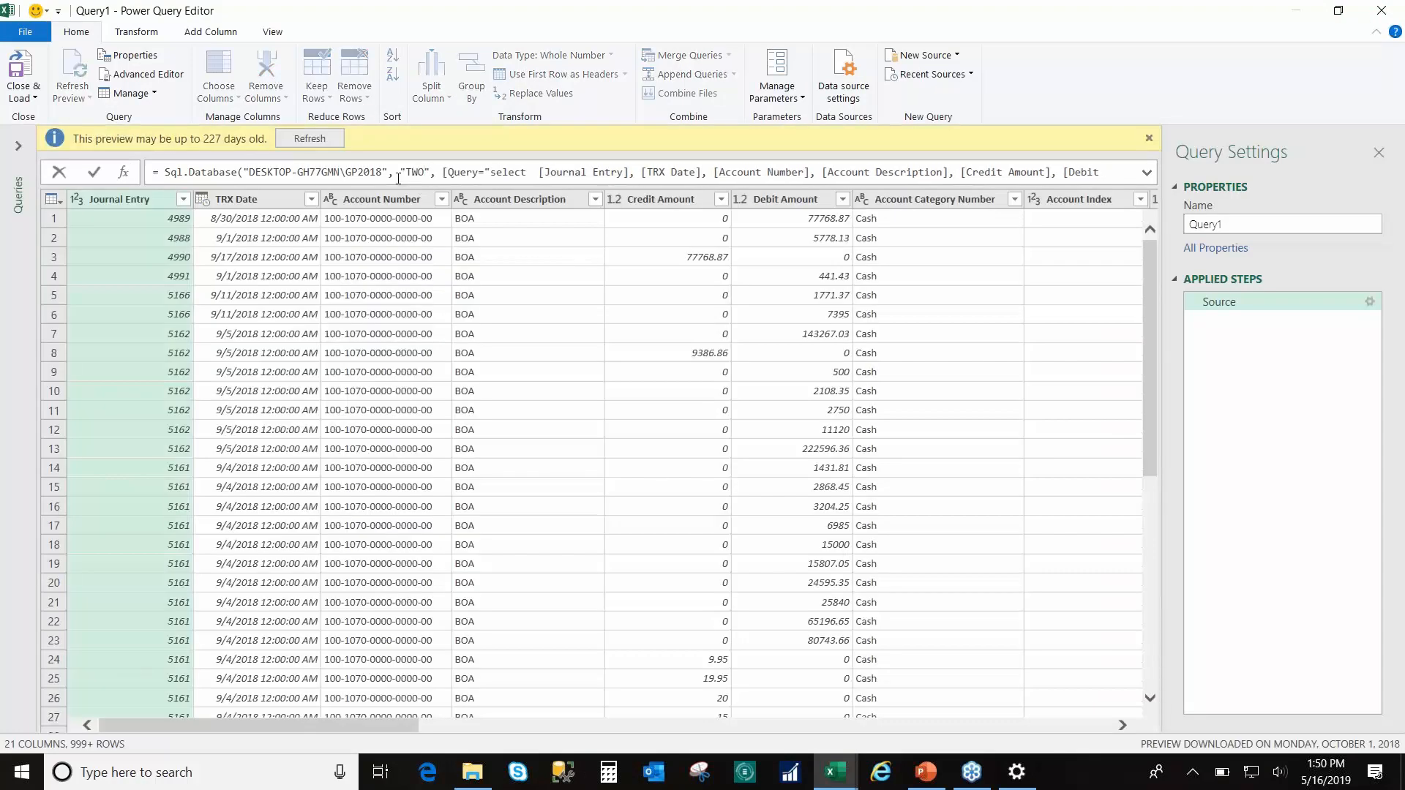
pyautogui.click(94, 173)
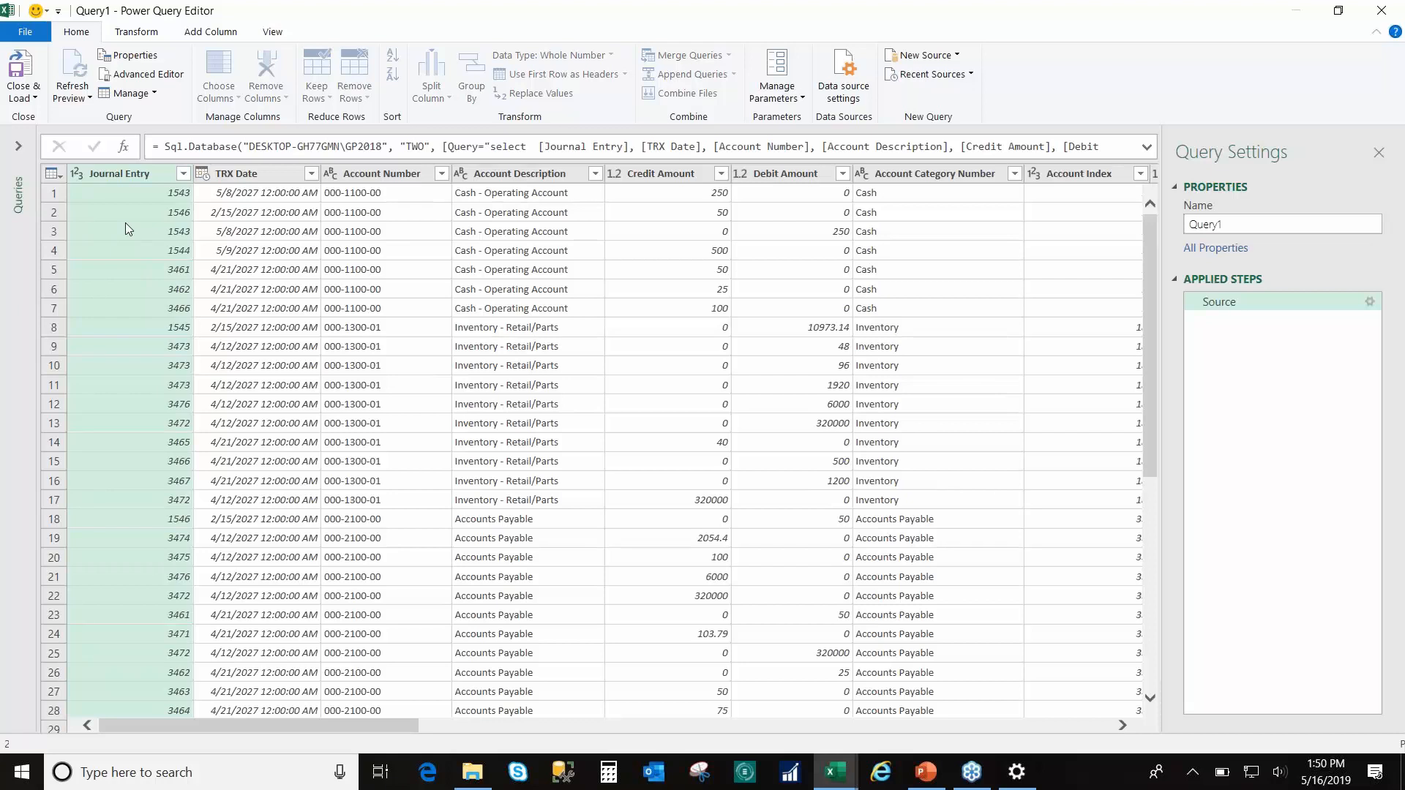
pyautogui.click(21, 66)
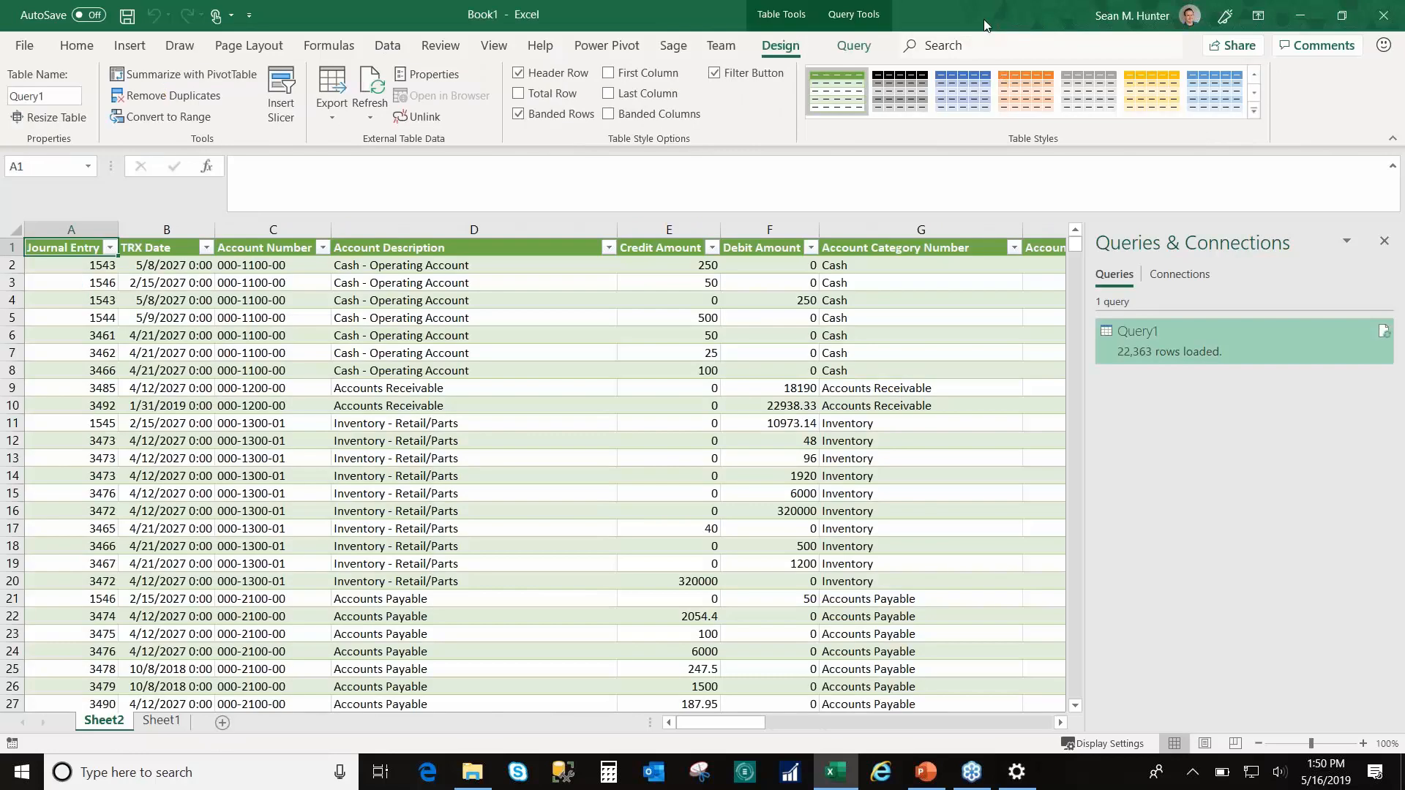
# Step: Rename the sheet holding the loaded query table to Account Transactions
pyautogui.click(512, 458)
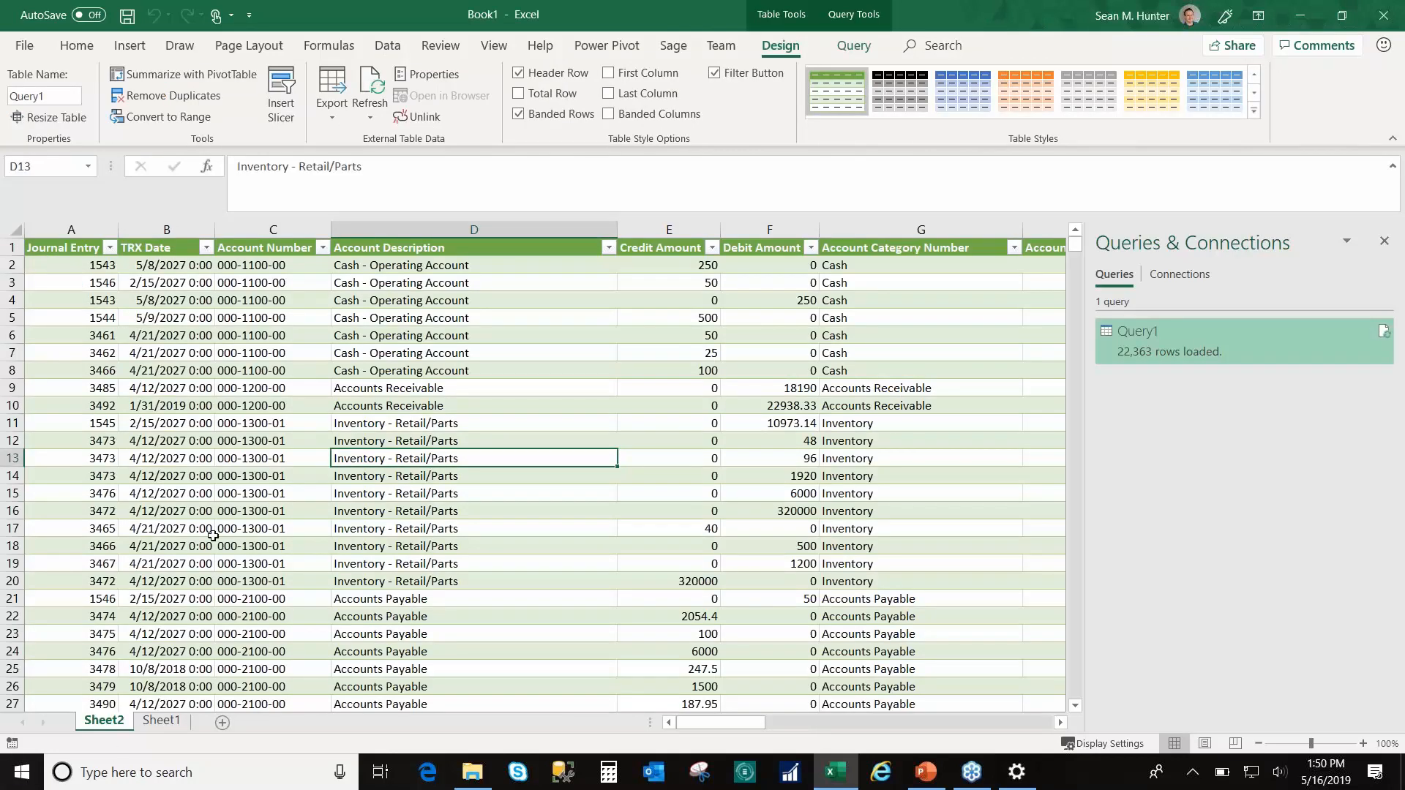
pyautogui.doubleClick(103, 722)
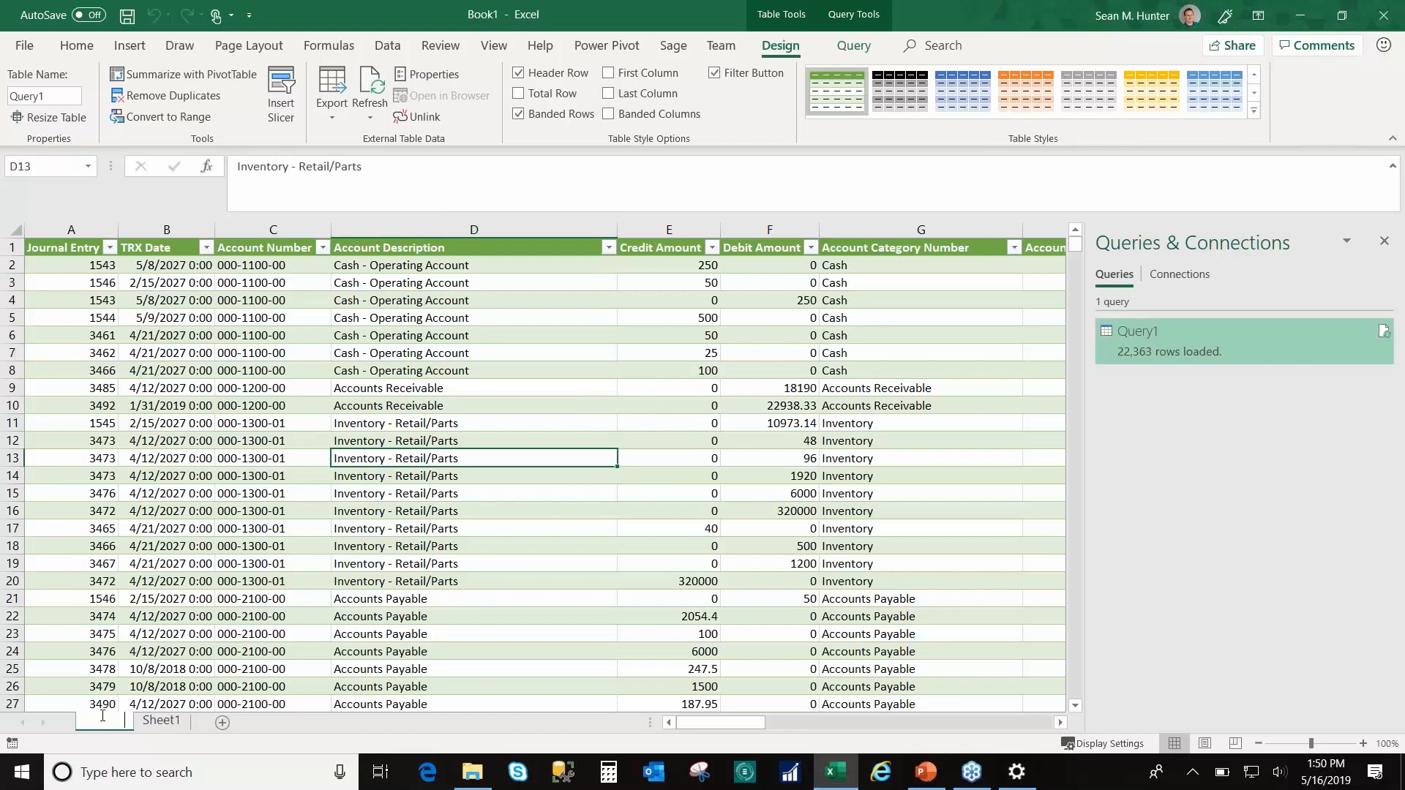
pyautogui.write('Account Transaction')
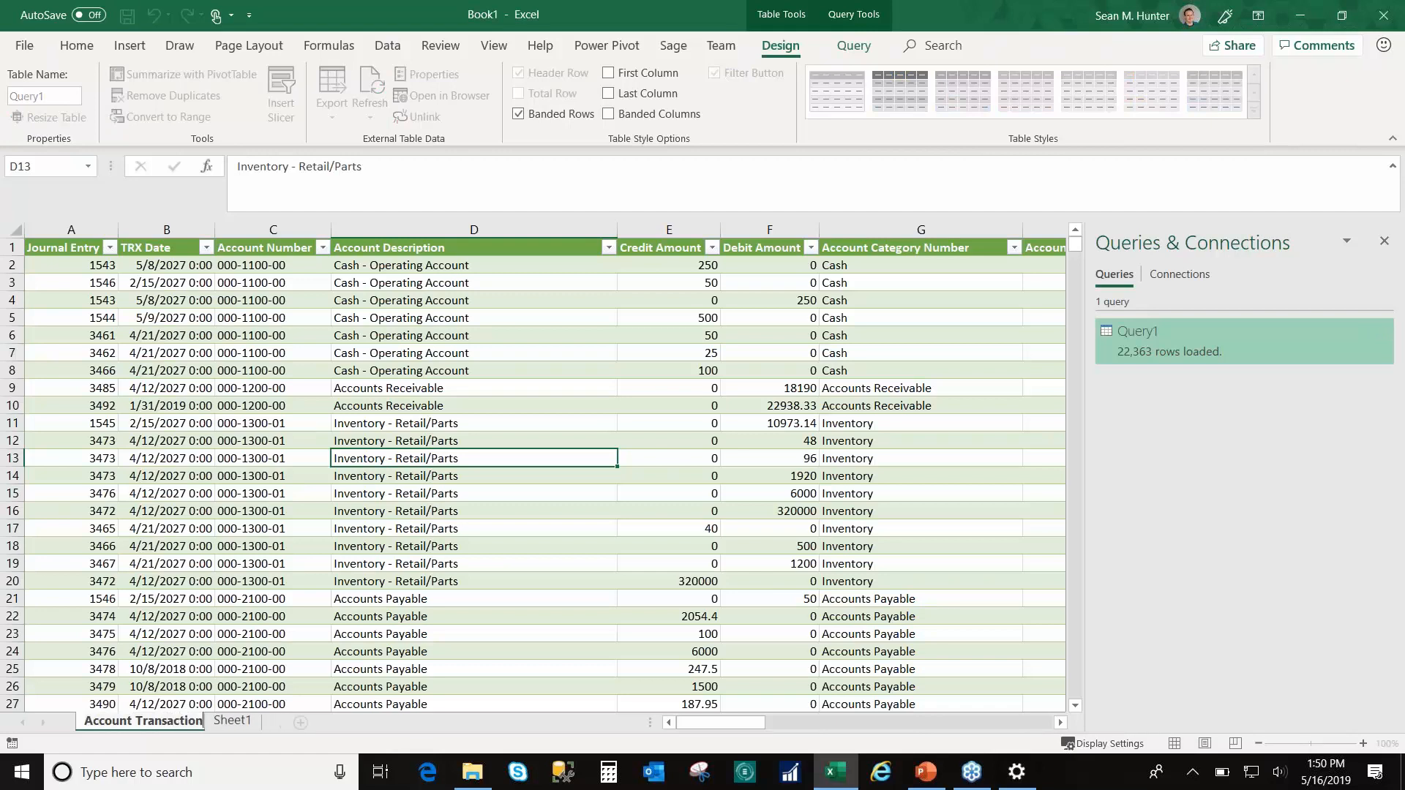
pyautogui.press('Return')
pyautogui.write('s')
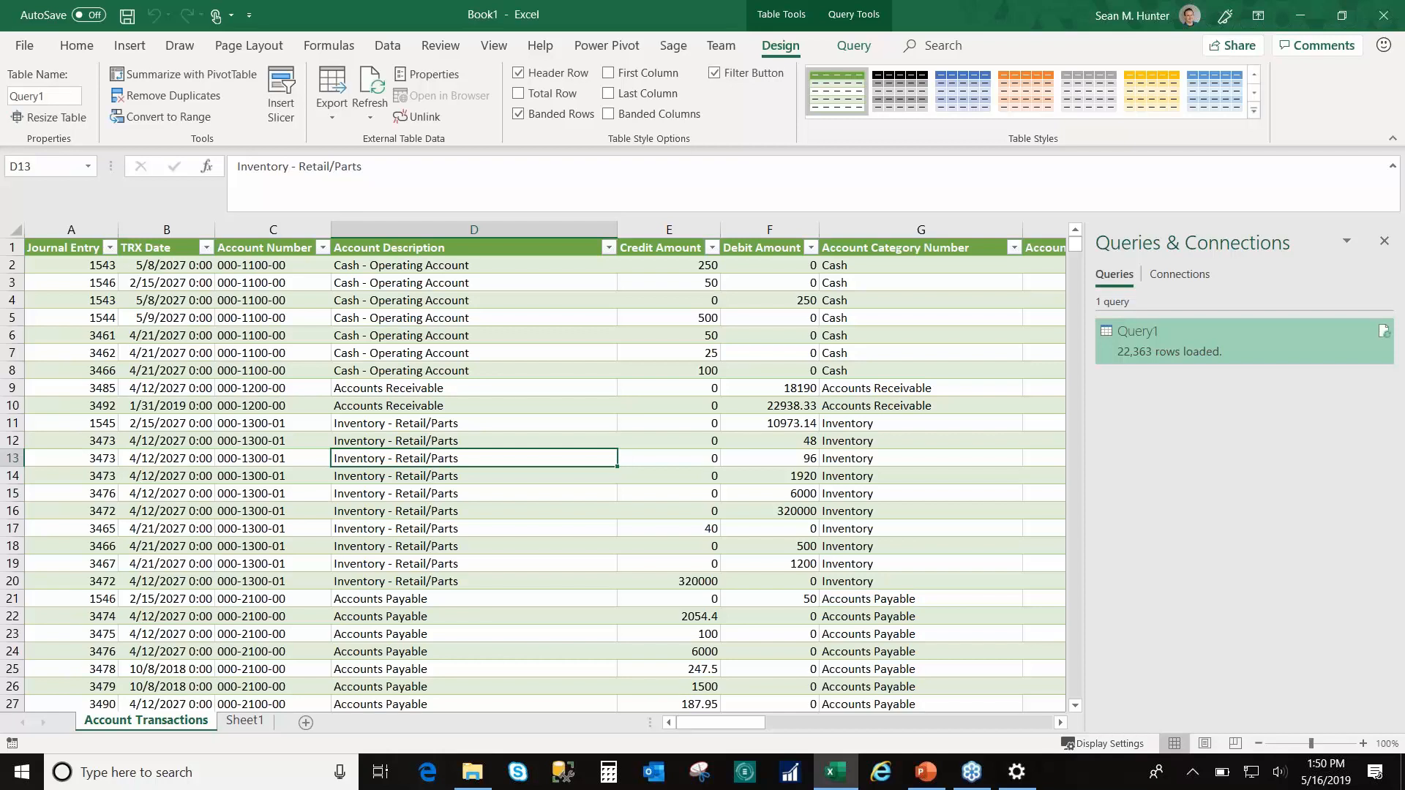
# Step: Rename Query1 to Account Transactions in the workbook's query list
pyautogui.rightClick(1227, 344)
pyautogui.click(1270, 436)
pyautogui.write('Account')
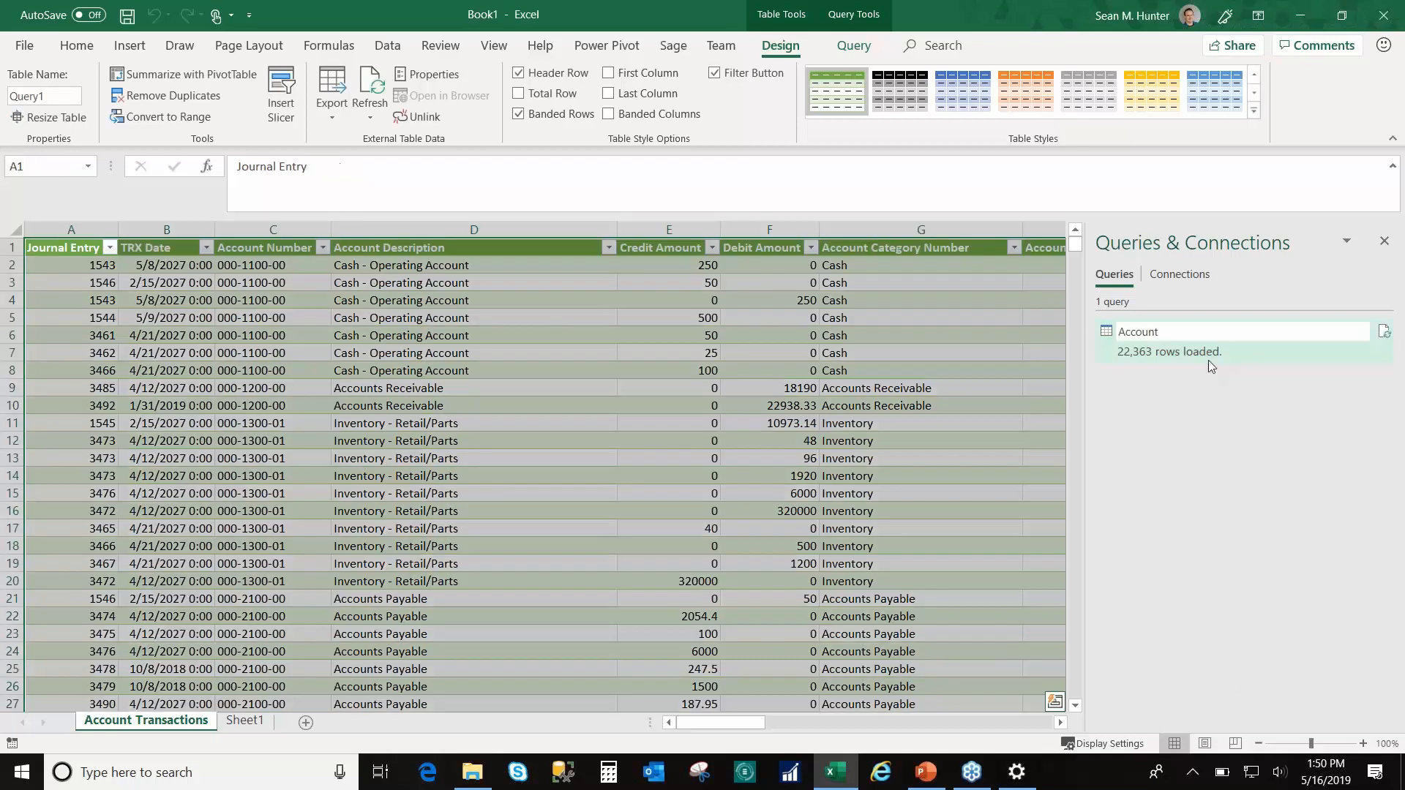
pyautogui.write(' Tranc')
pyautogui.write('actions')
pyautogui.press('Return')
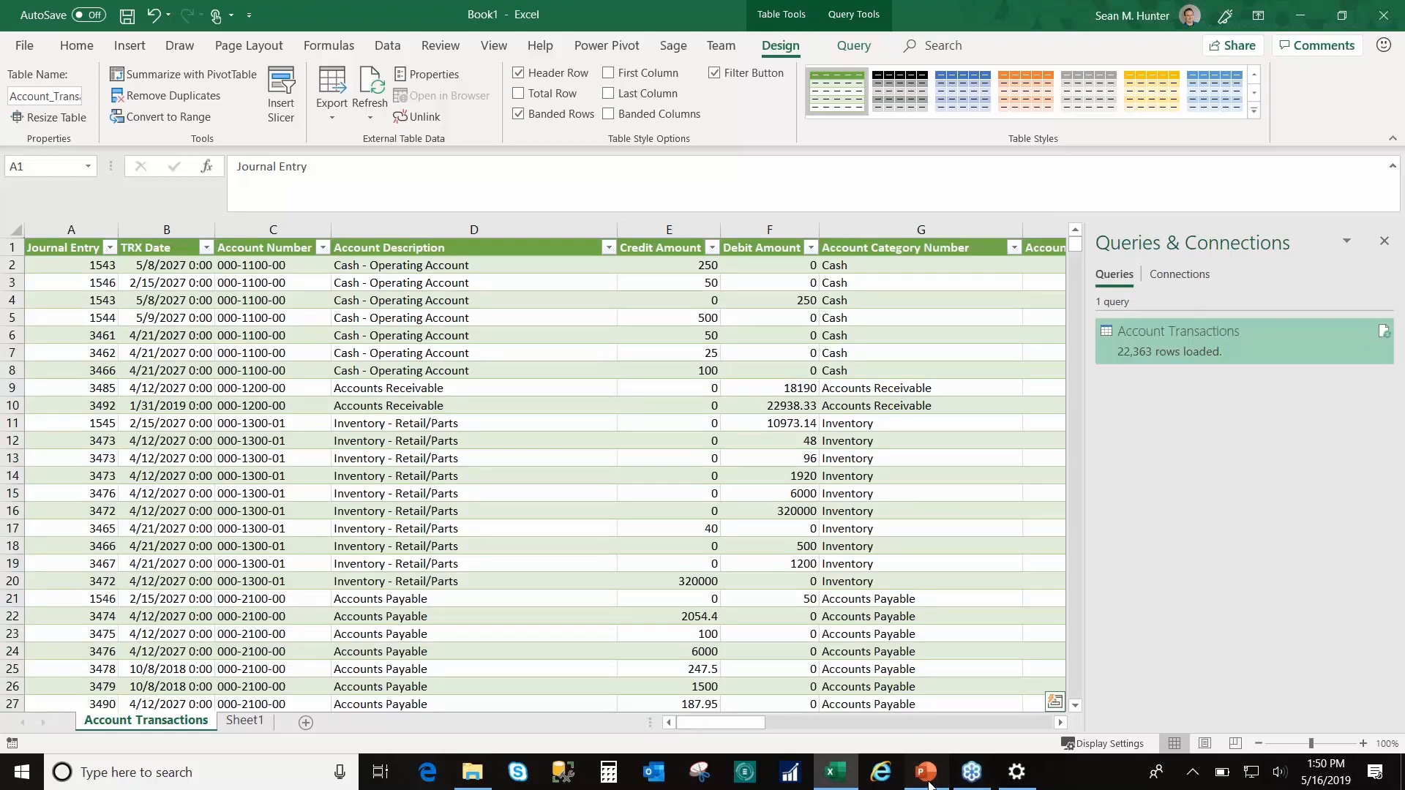
# Step: Switch to PowerPoint, copy the server name from the Bank Transactions slide's notes, and return to Excel
pyautogui.click(927, 782)
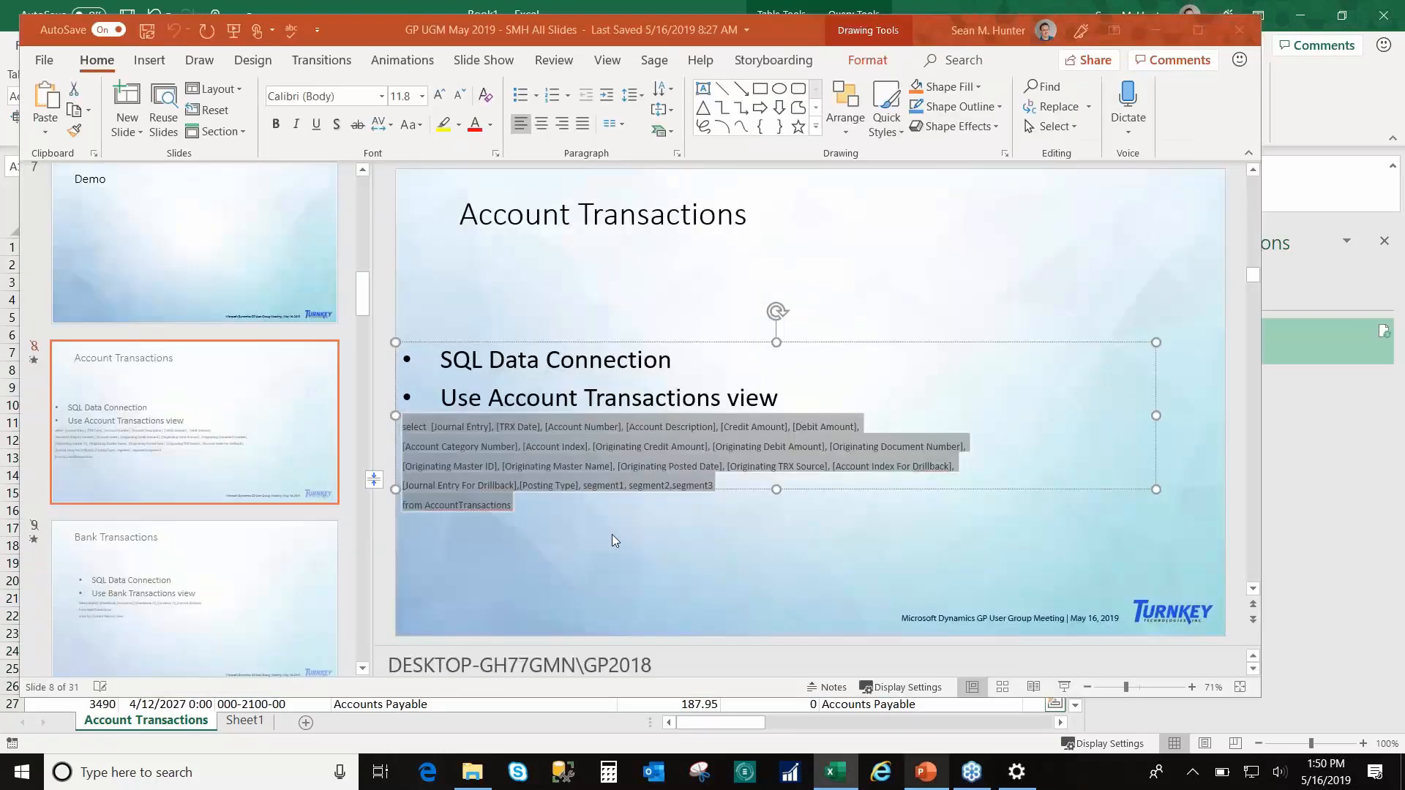
pyautogui.scroll(-1, 612, 534)
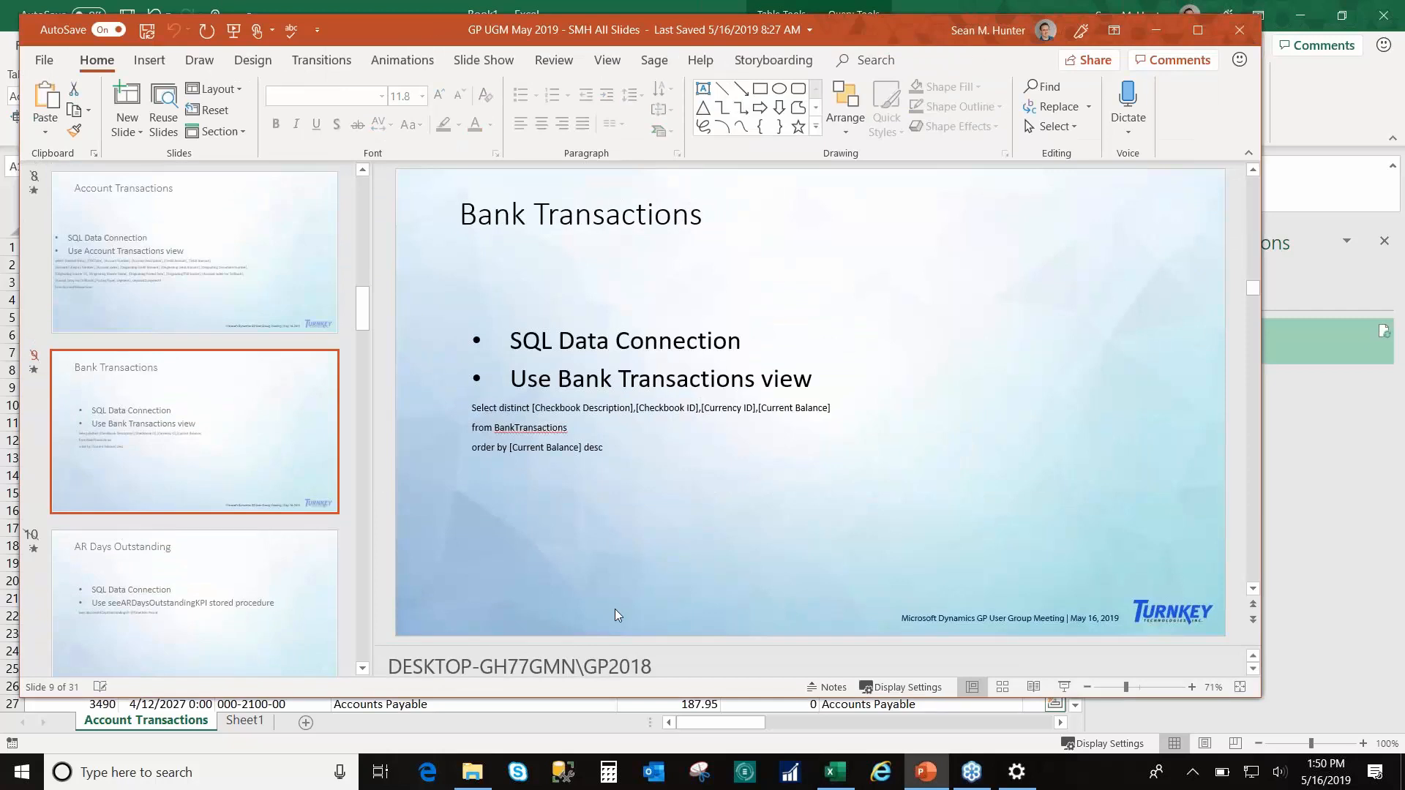
pyautogui.tripleClick(614, 664)
pyautogui.hotkey('ctrl', 'c')
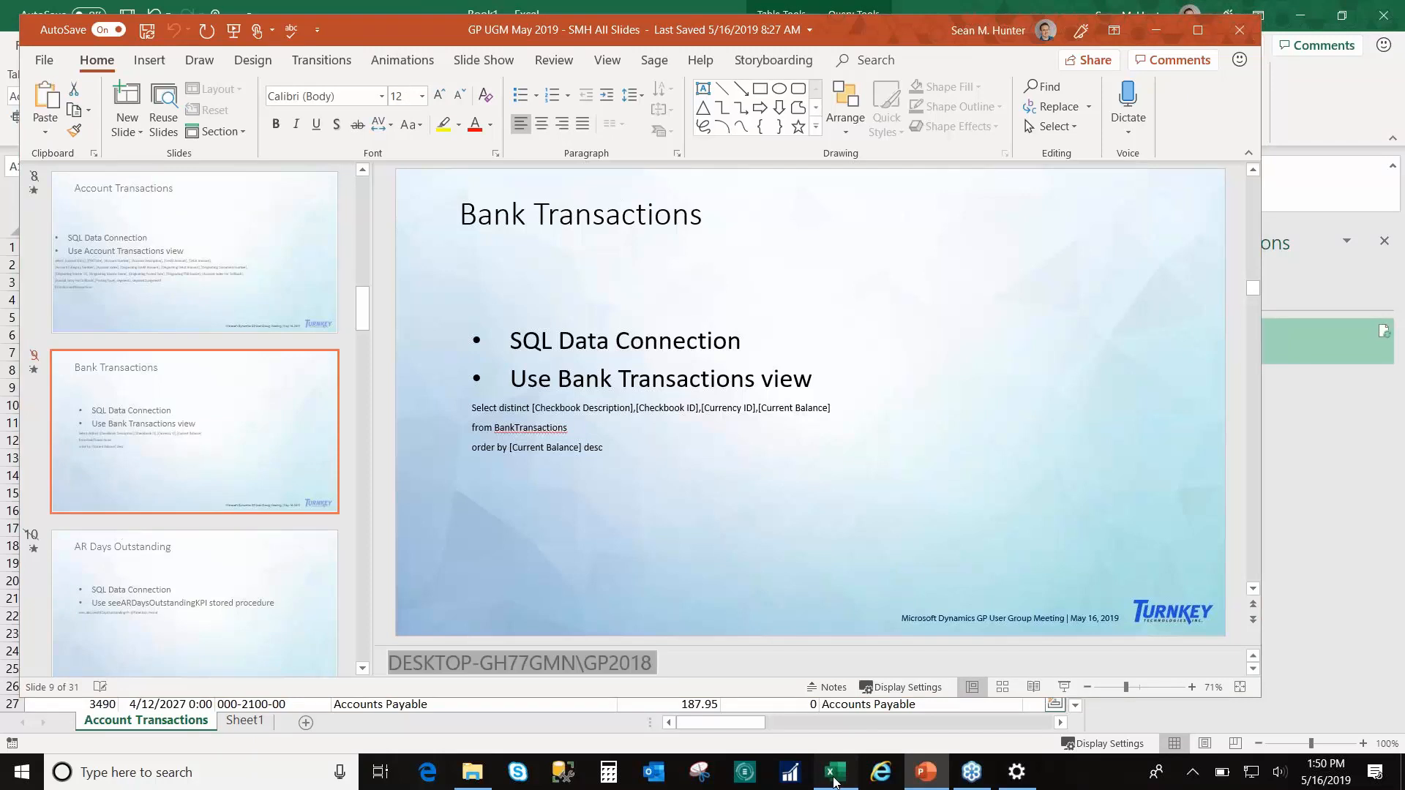
pyautogui.click(834, 777)
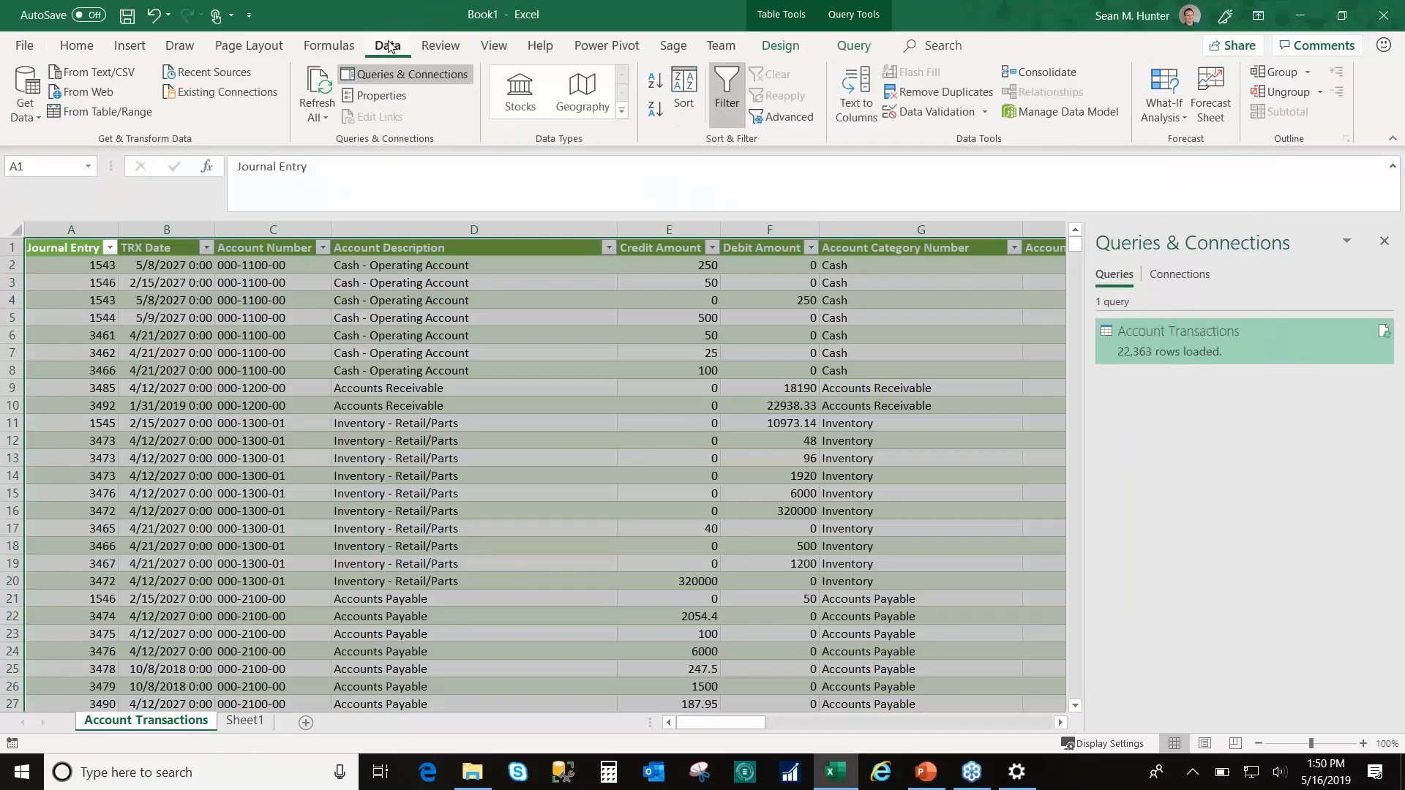
# Step: Start a new SQL Server database connection with server DESKTOP-GH77GMN\GP2018 and database two
pyautogui.click(24, 102)
pyautogui.moveTo(172, 187)
pyautogui.click(301, 188)
pyautogui.hotkey('ctrl', 'v')
pyautogui.click(496, 379)
pyautogui.write('two')
pyautogui.press('Tab')
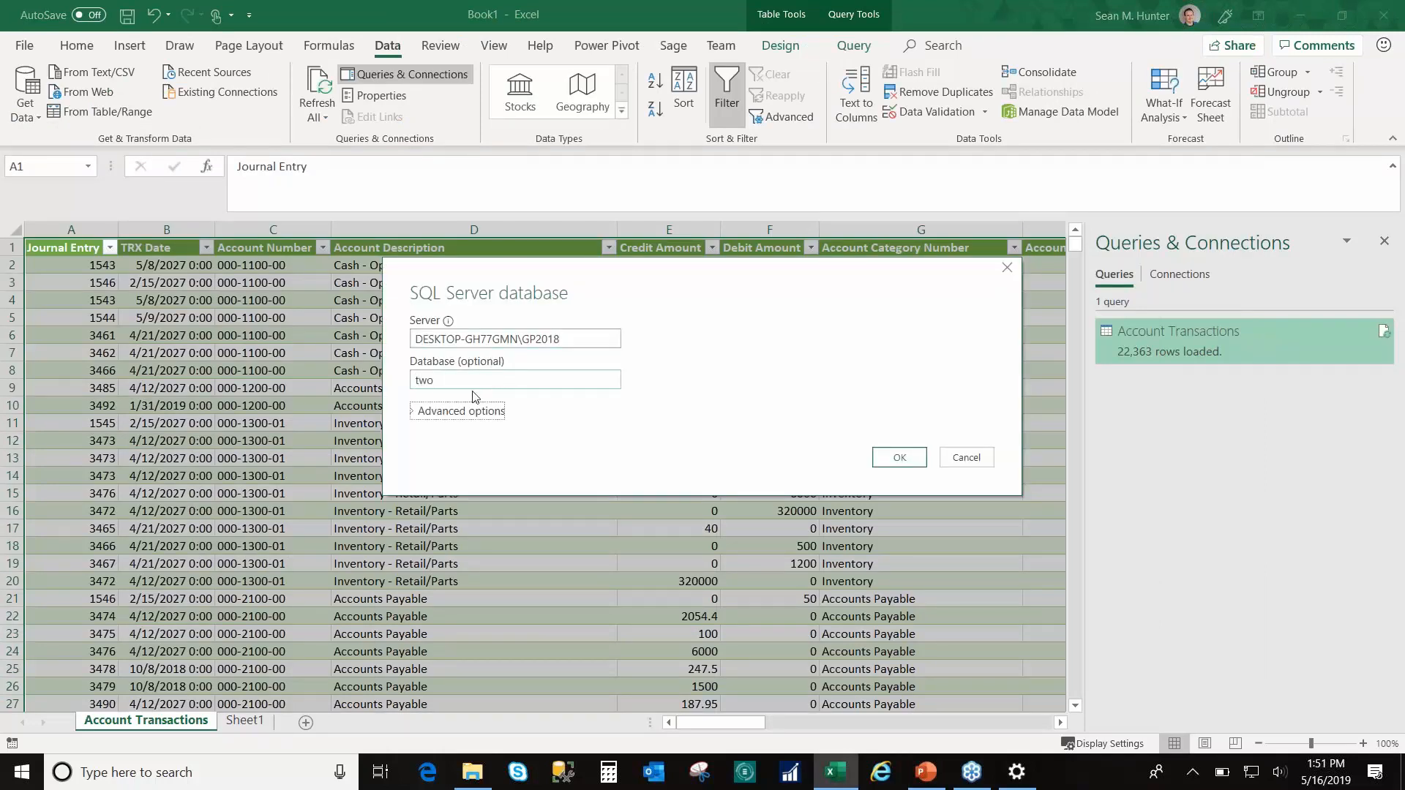
# Step: Add the BankTransactions select statement from the PowerPoint slide as the connection's SQL statement and load the result into the workbook
pyautogui.click(441, 411)
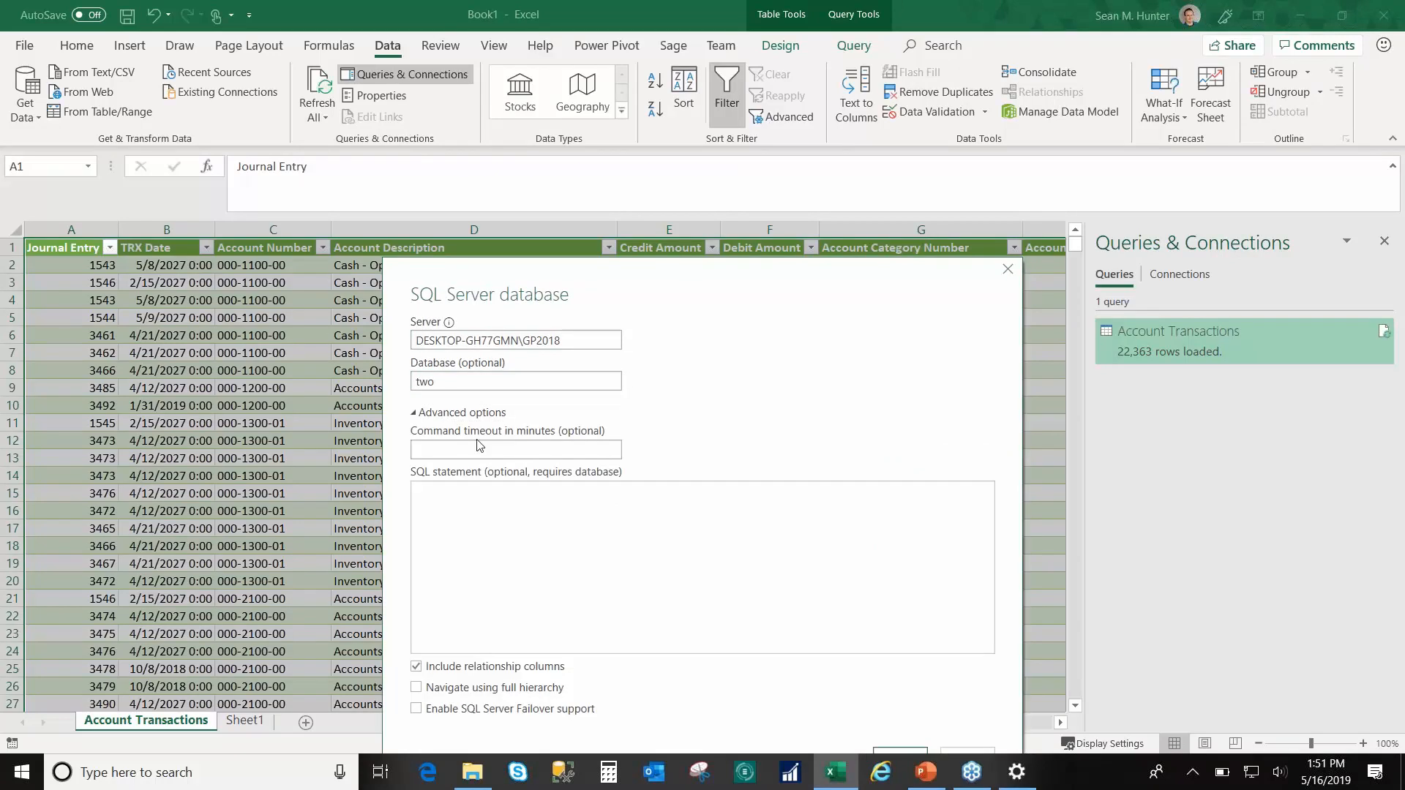
pyautogui.click(929, 774)
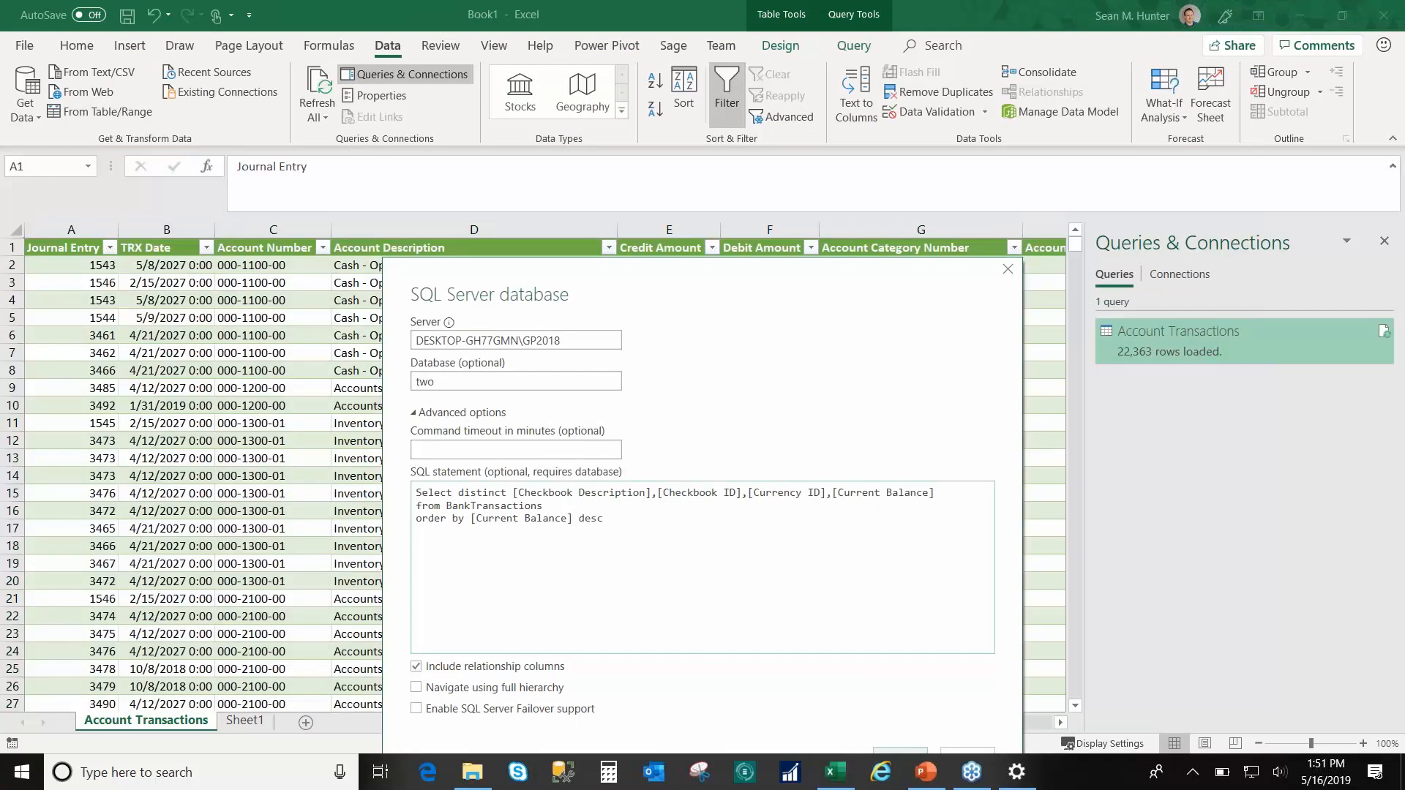
pyautogui.click(900, 751)
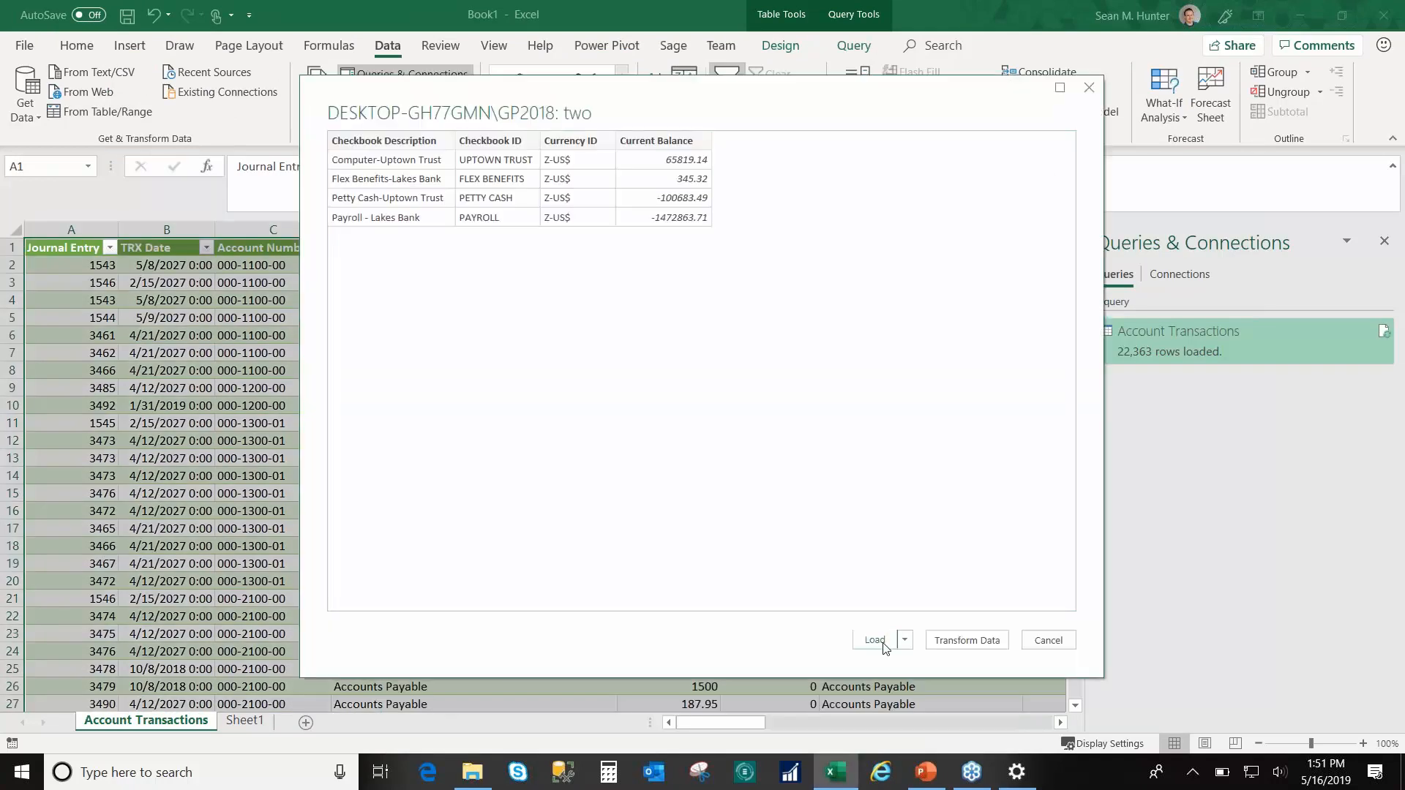
pyautogui.click(899, 637)
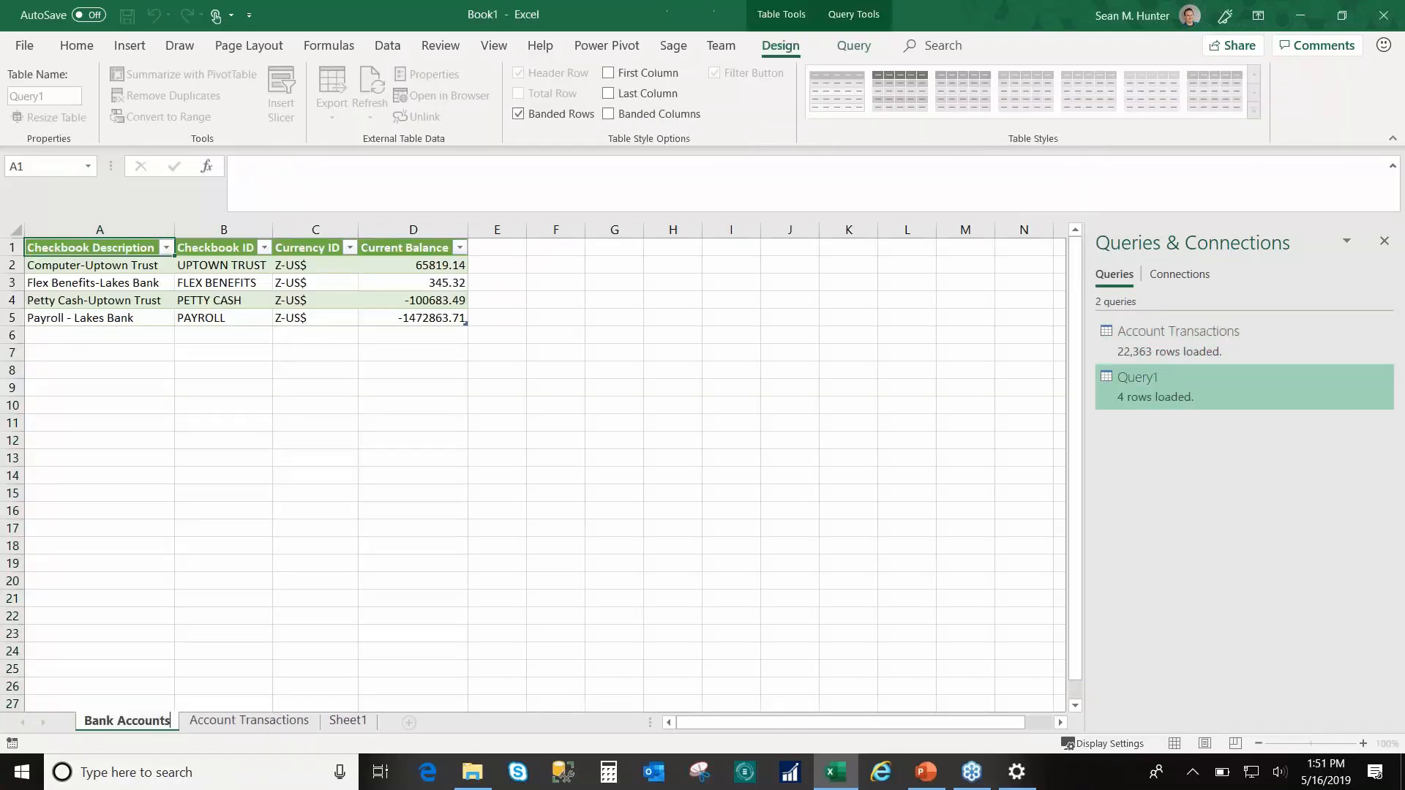
# Step: Confirm Bank Accounts as the new sheet's name and rename Query1 to Bank Accounts
pyautogui.rightClick(1154, 383)
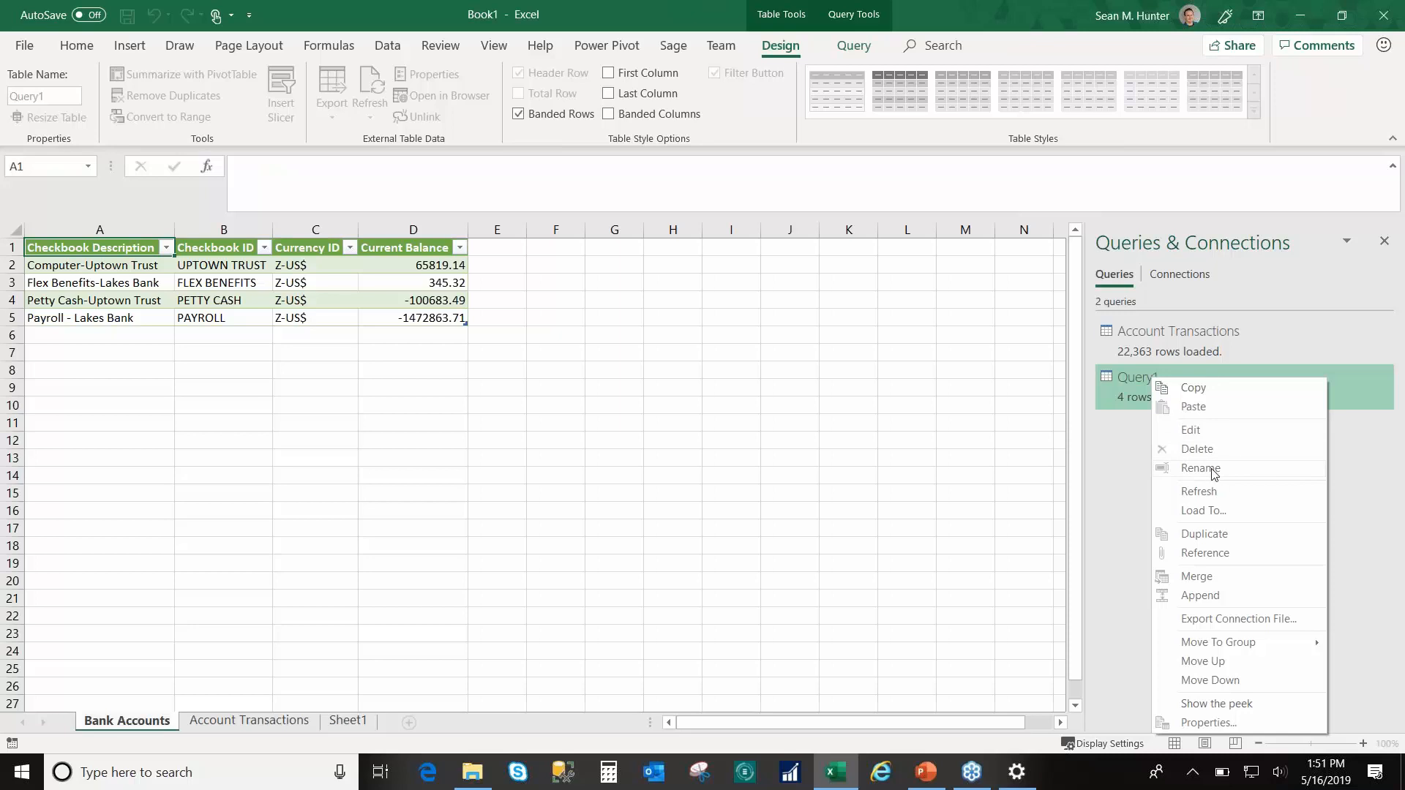
pyautogui.press('Escape')
pyautogui.click(441, 629)
pyautogui.click(1180, 384)
pyautogui.click(1181, 384)
pyautogui.write('Bank')
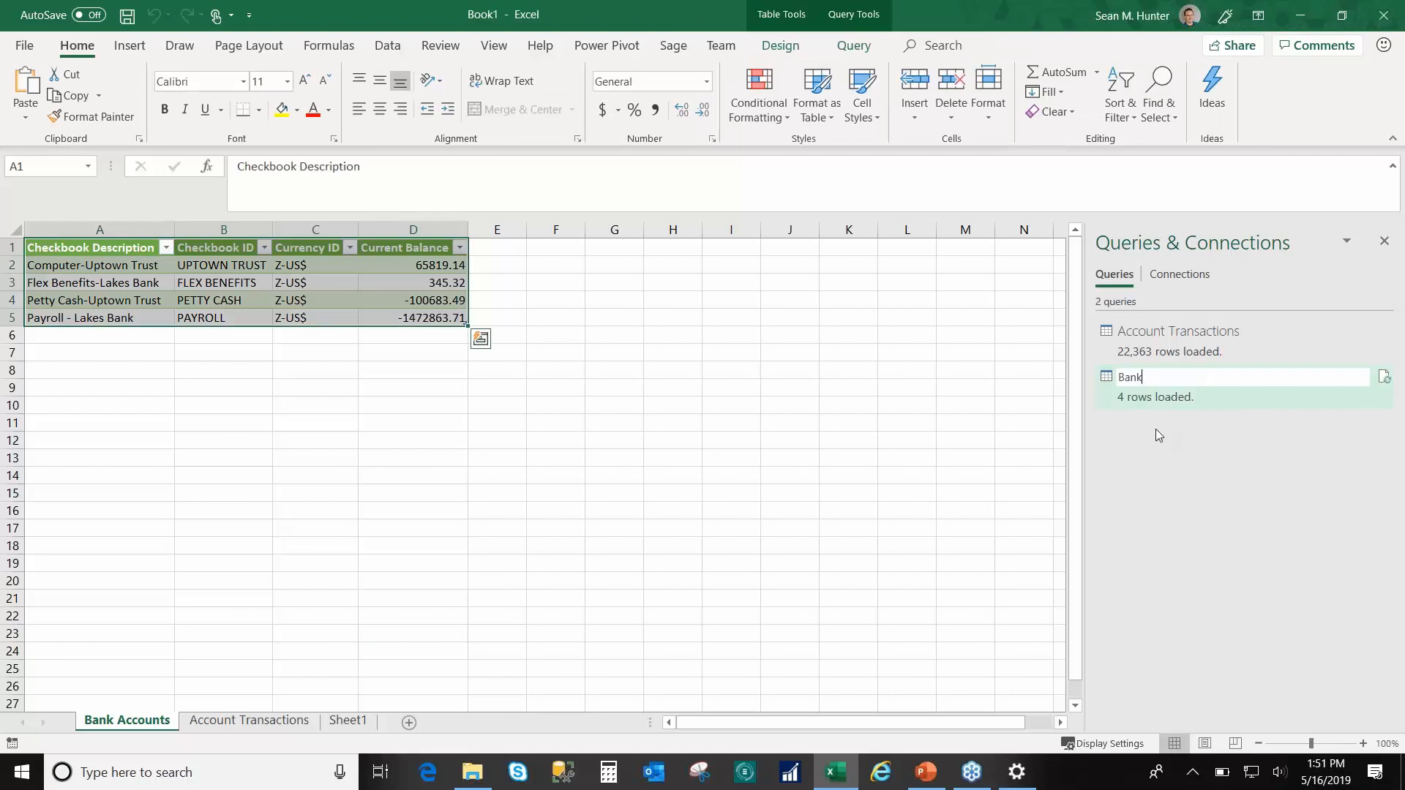
pyautogui.write(' Accounts')
pyautogui.press('Return')
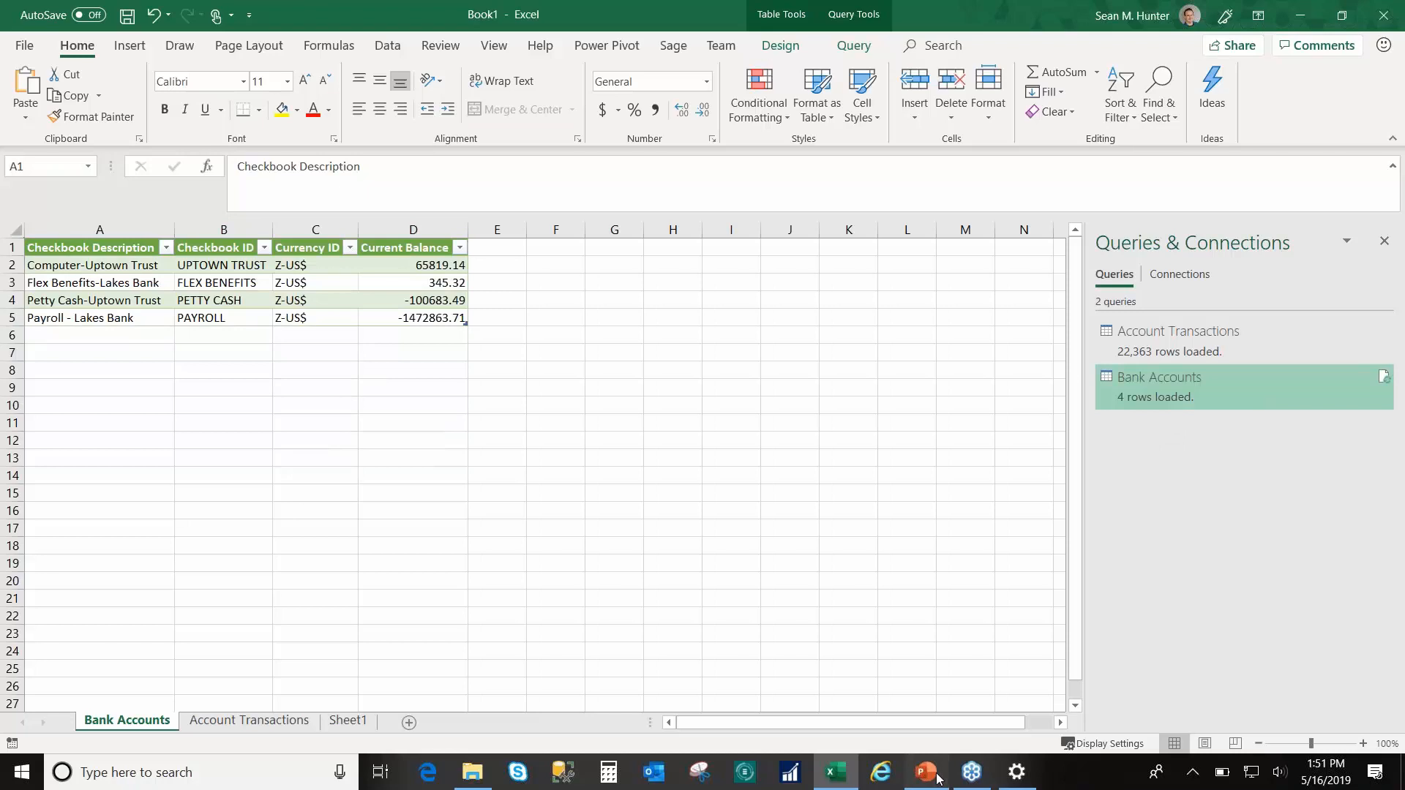
# Step: Take the server name from the AR Days Outstanding slide's notes in PowerPoint and load the AR days query from database two in Excel
pyautogui.click(938, 779)
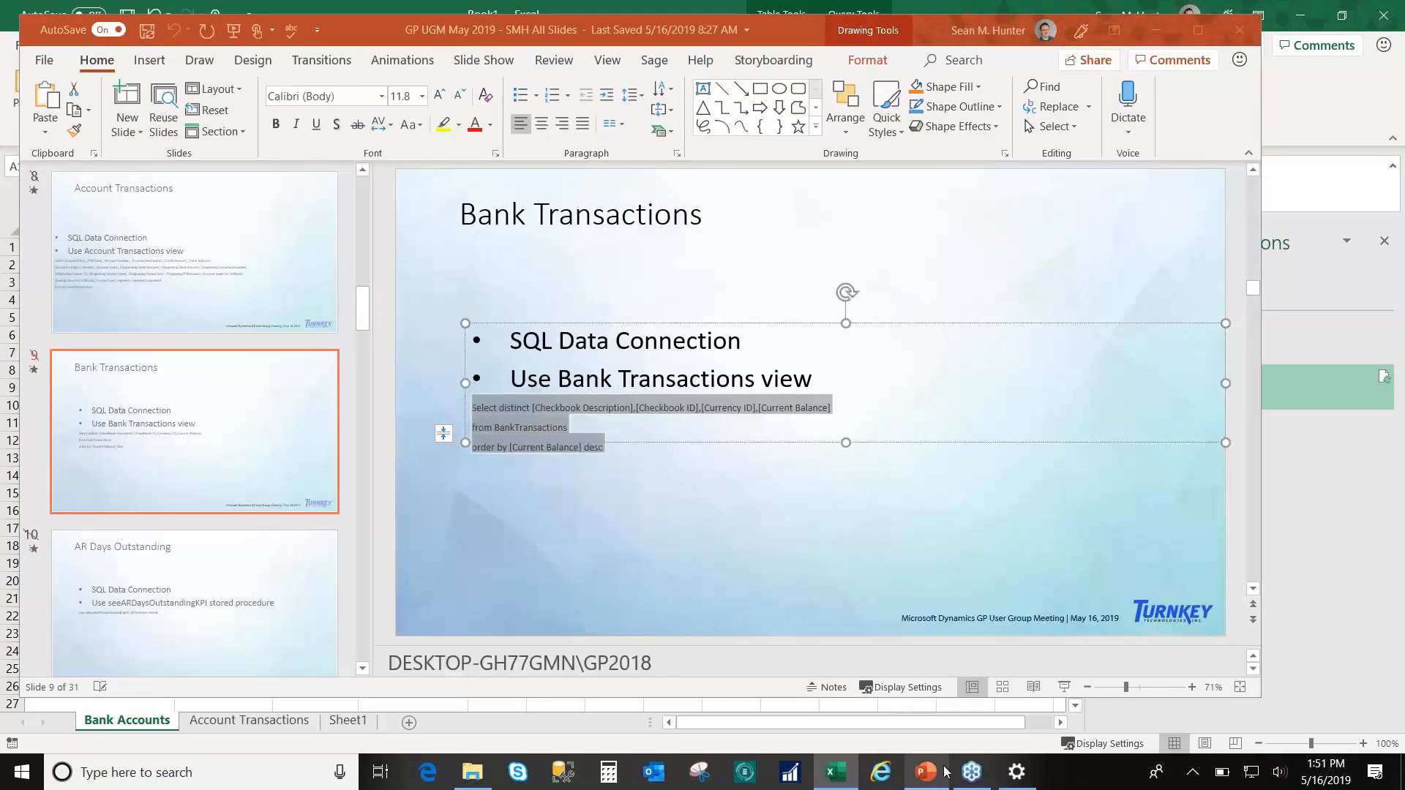
pyautogui.click(195, 591)
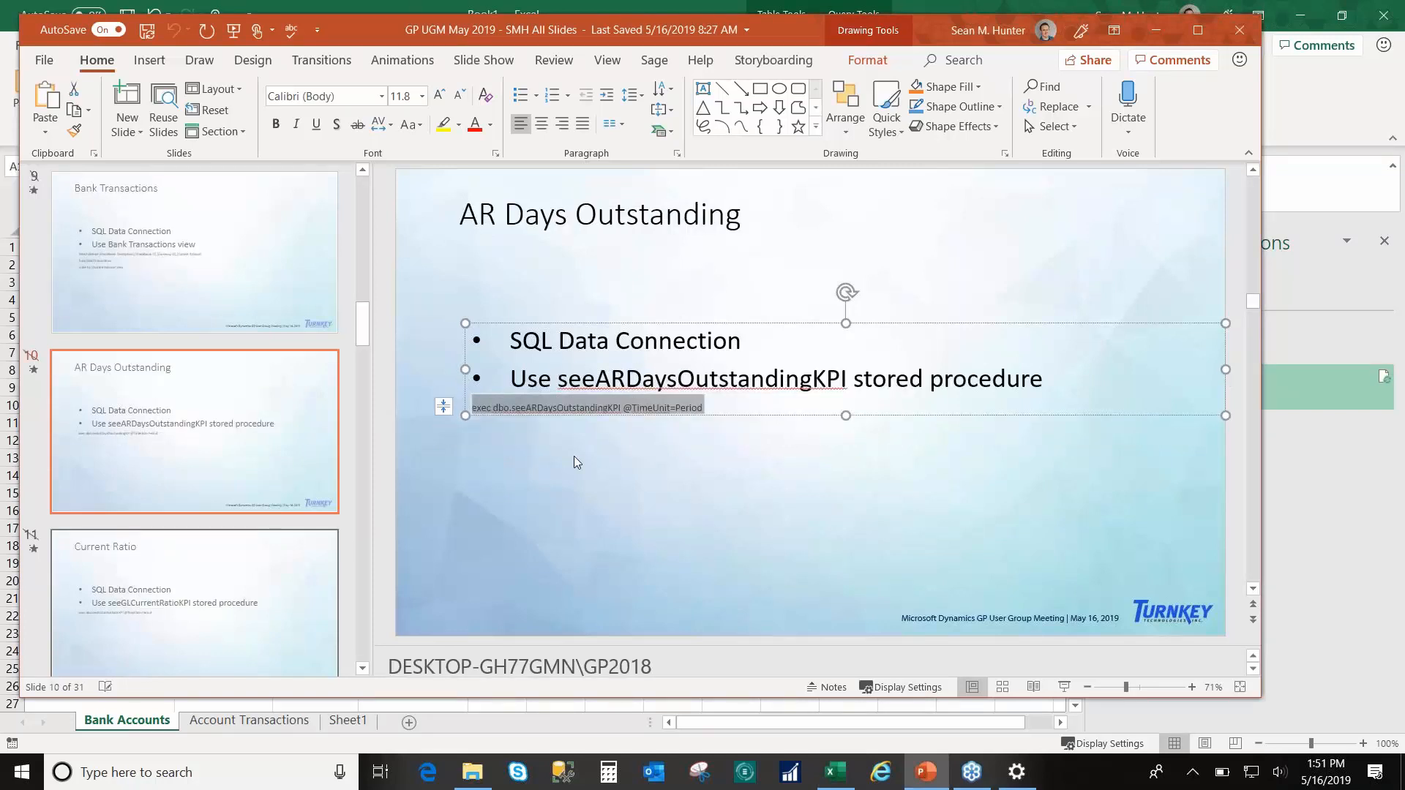
pyautogui.tripleClick(571, 666)
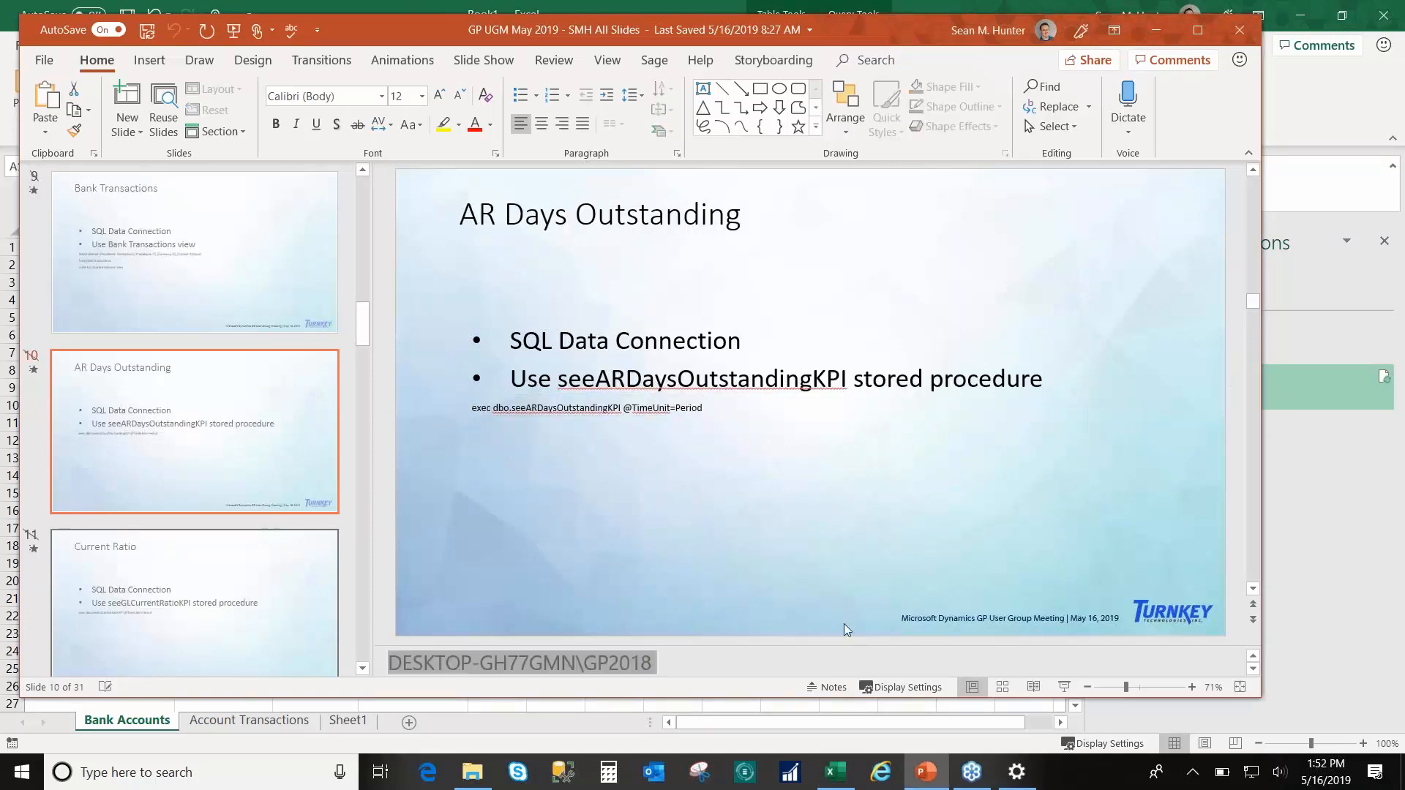
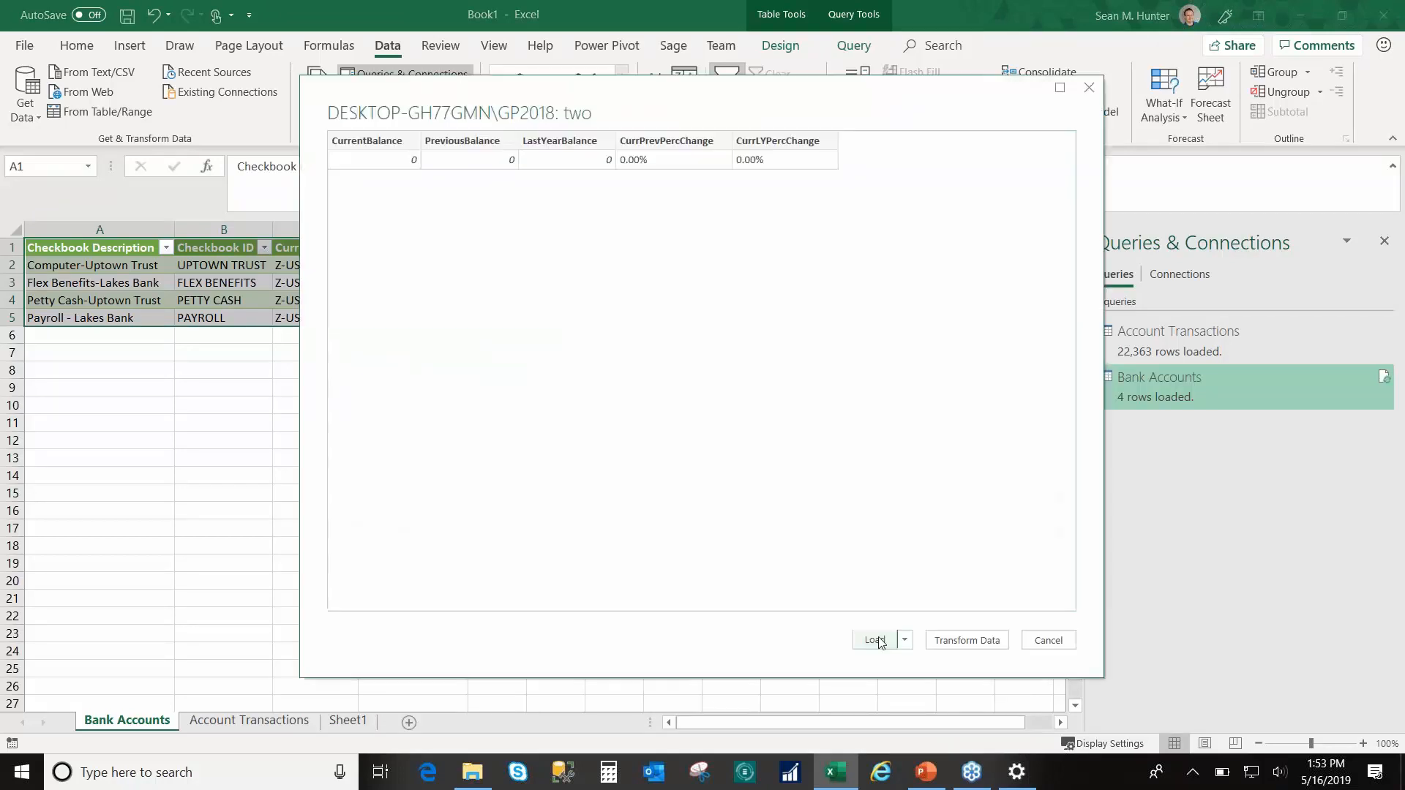
pyautogui.click(875, 640)
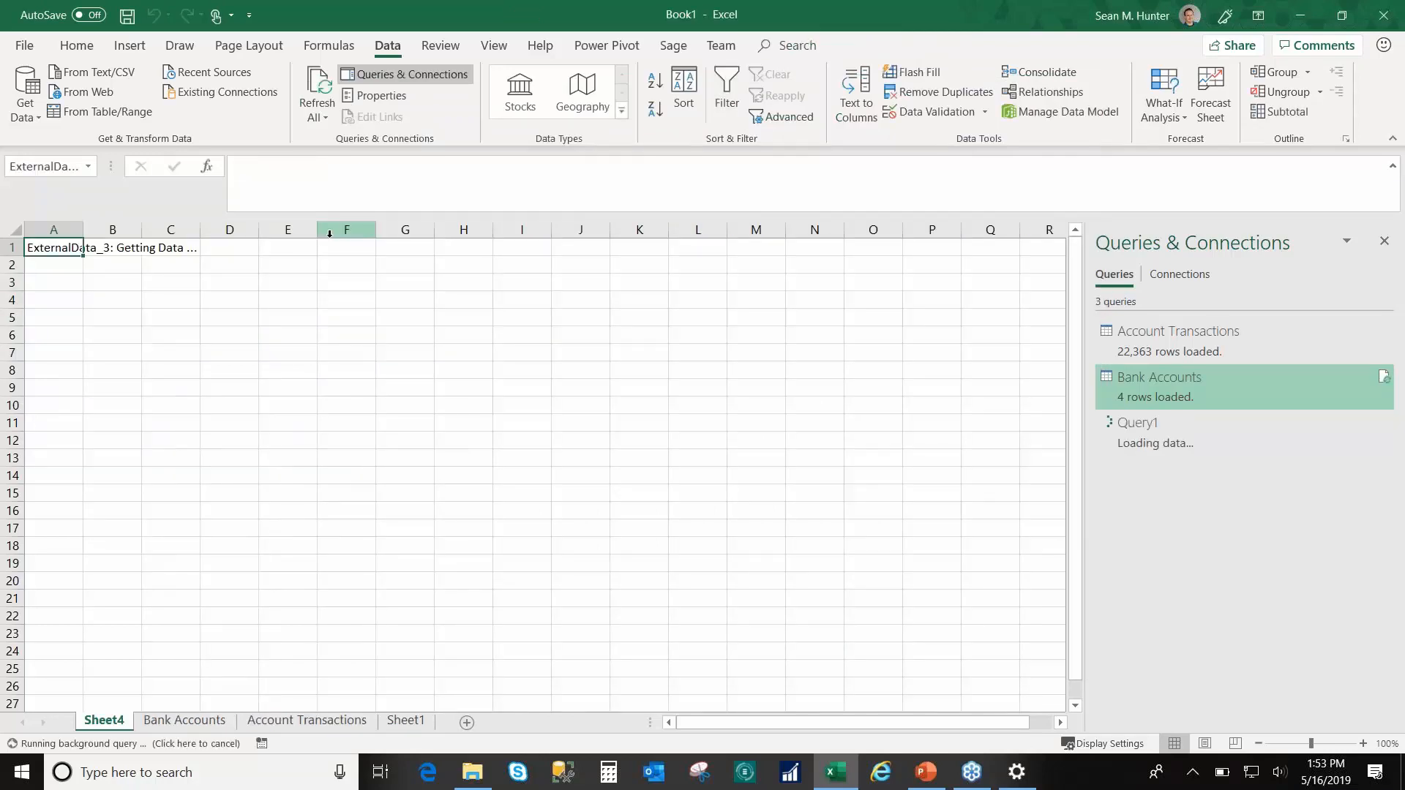
# Step: Open the GPUG Financial Dashboard GP 2013 Version workbook, examine the ratio tables on its Ratios sheet, and return to Book1
pyautogui.click(485, 783)
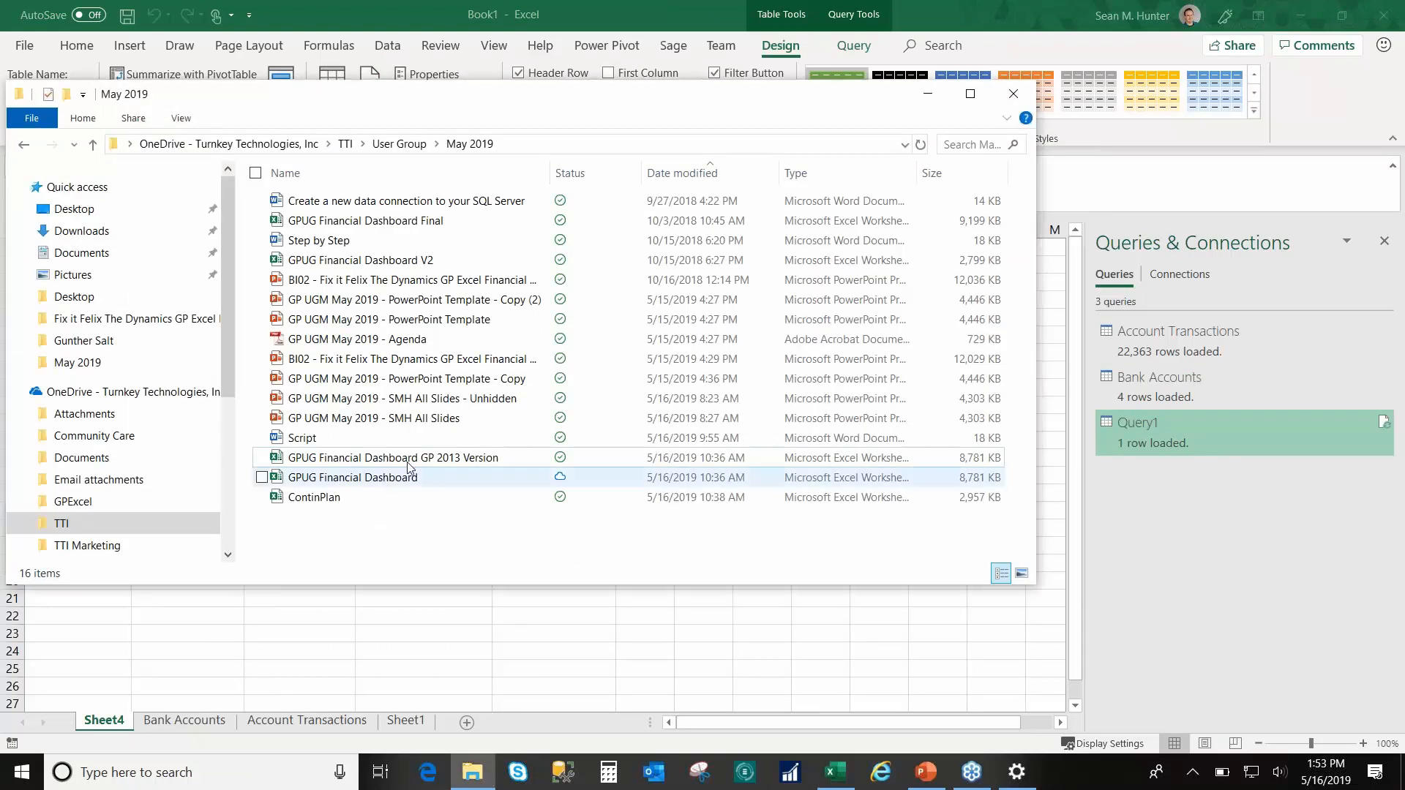
pyautogui.doubleClick(408, 461)
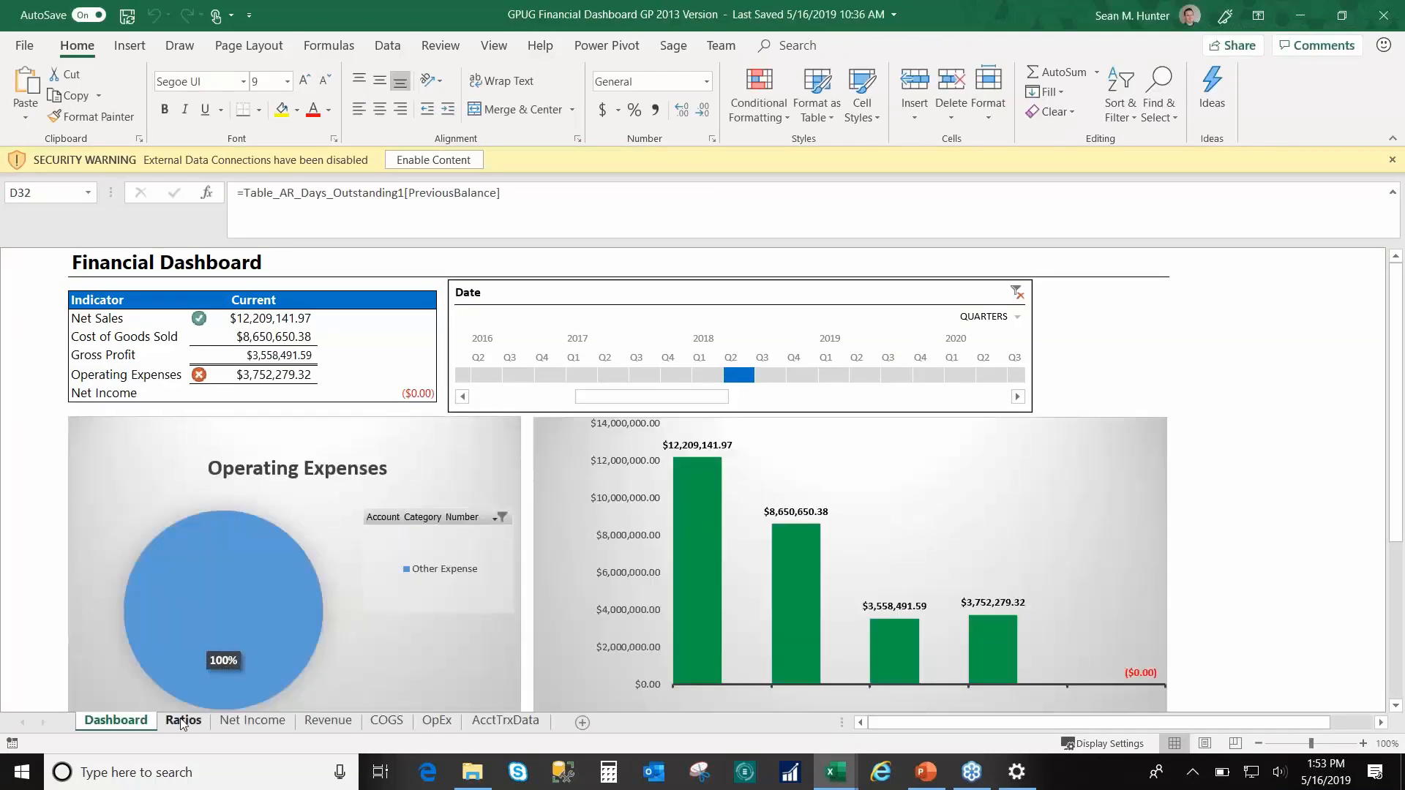
pyautogui.click(180, 717)
pyautogui.moveTo(190, 311); pyautogui.dragTo(801, 493)
pyautogui.click(801, 494)
pyautogui.moveTo(190, 457); pyautogui.dragTo(805, 477)
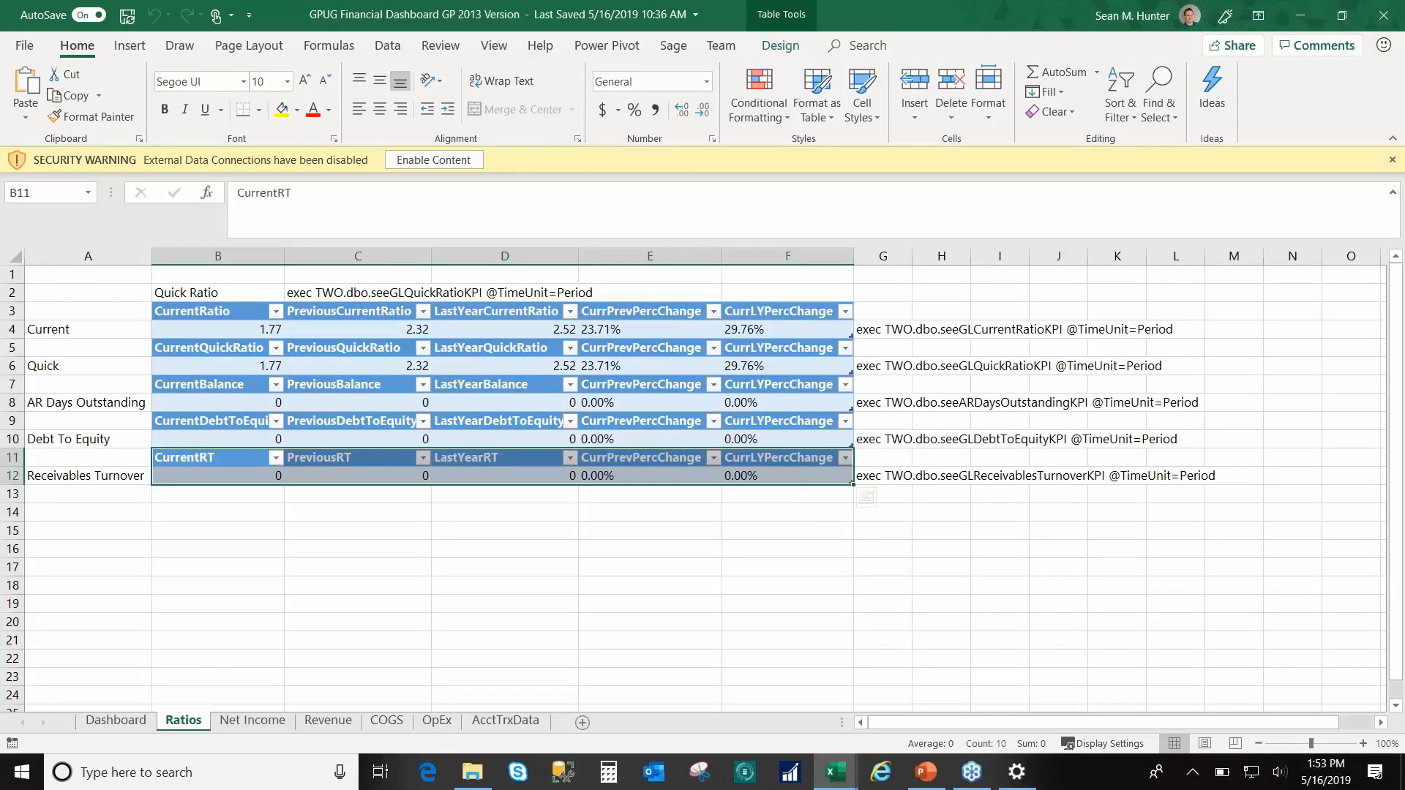
pyautogui.click(1300, 24)
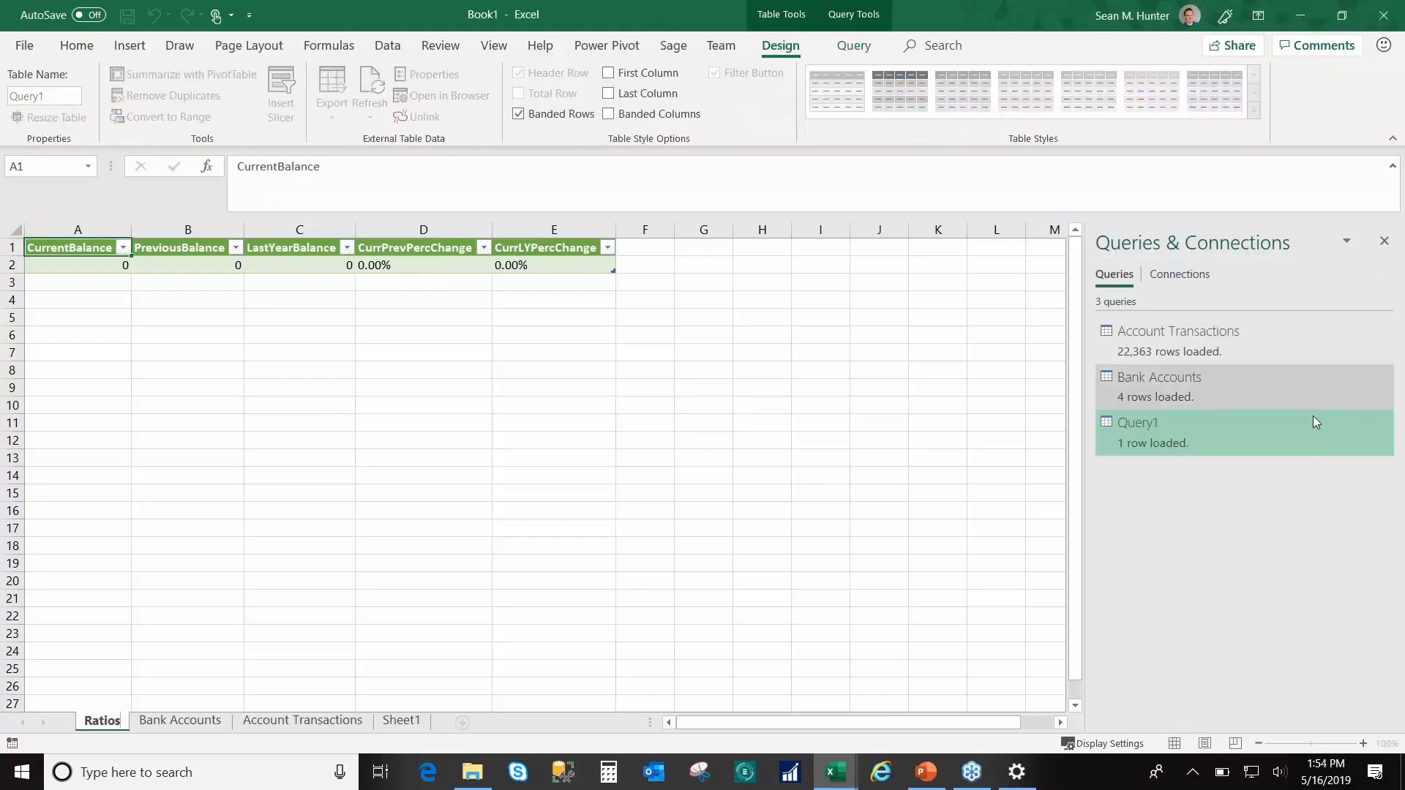
# Step: Confirm Ratios as the new sheet's name and rename Query1 to AR Days
pyautogui.rightClick(1166, 427)
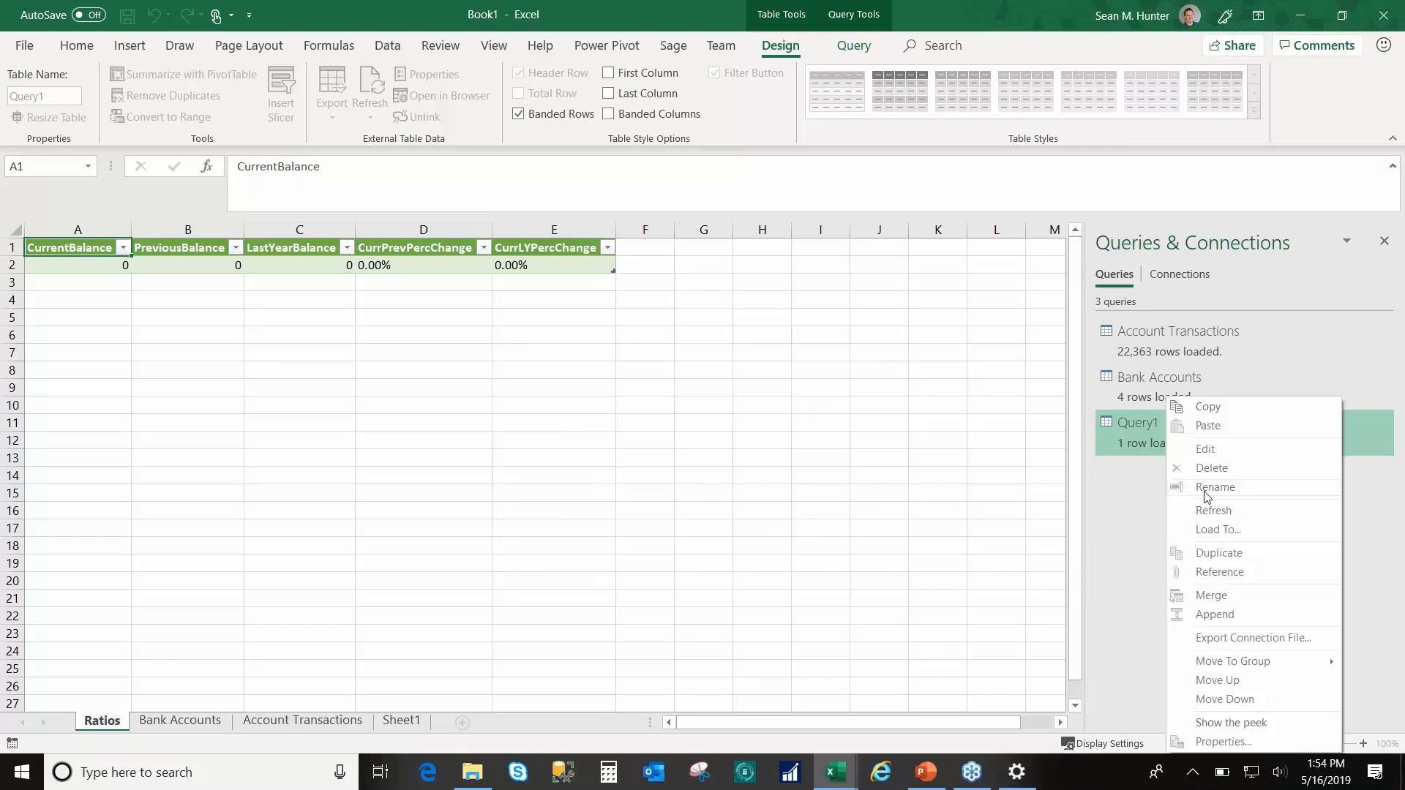
pyautogui.click(715, 516)
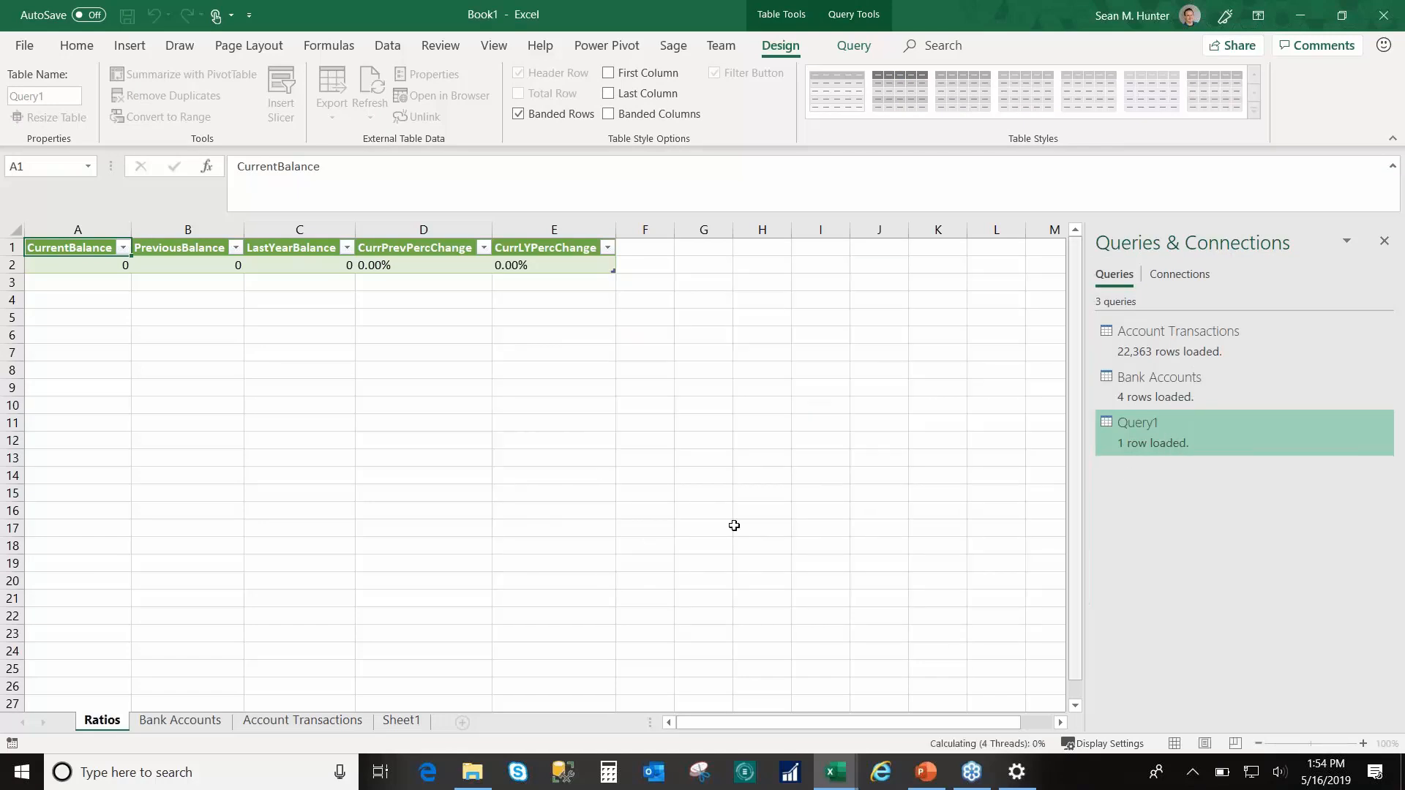
pyautogui.click(740, 524)
pyautogui.rightClick(1143, 443)
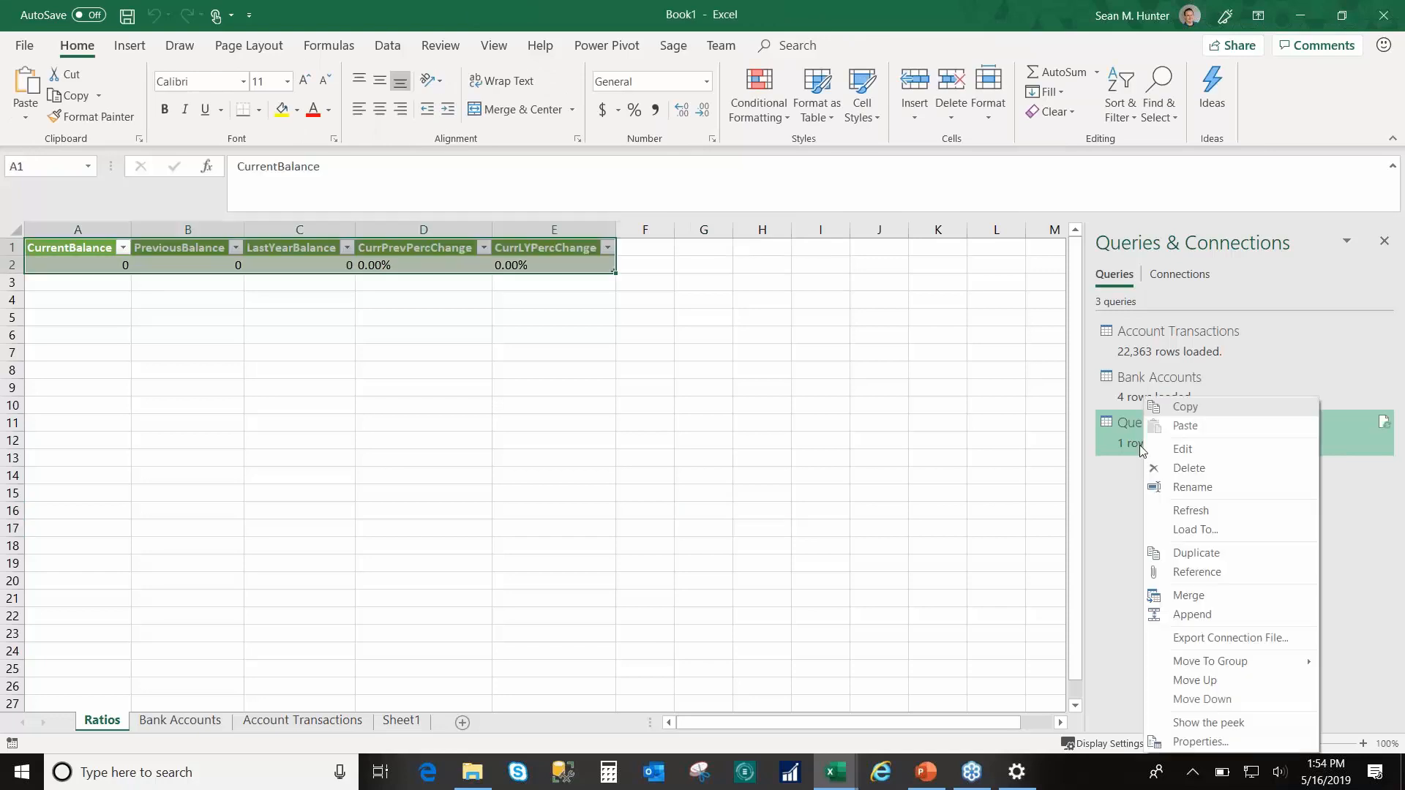
pyautogui.click(1200, 489)
pyautogui.moveTo(929, 785)
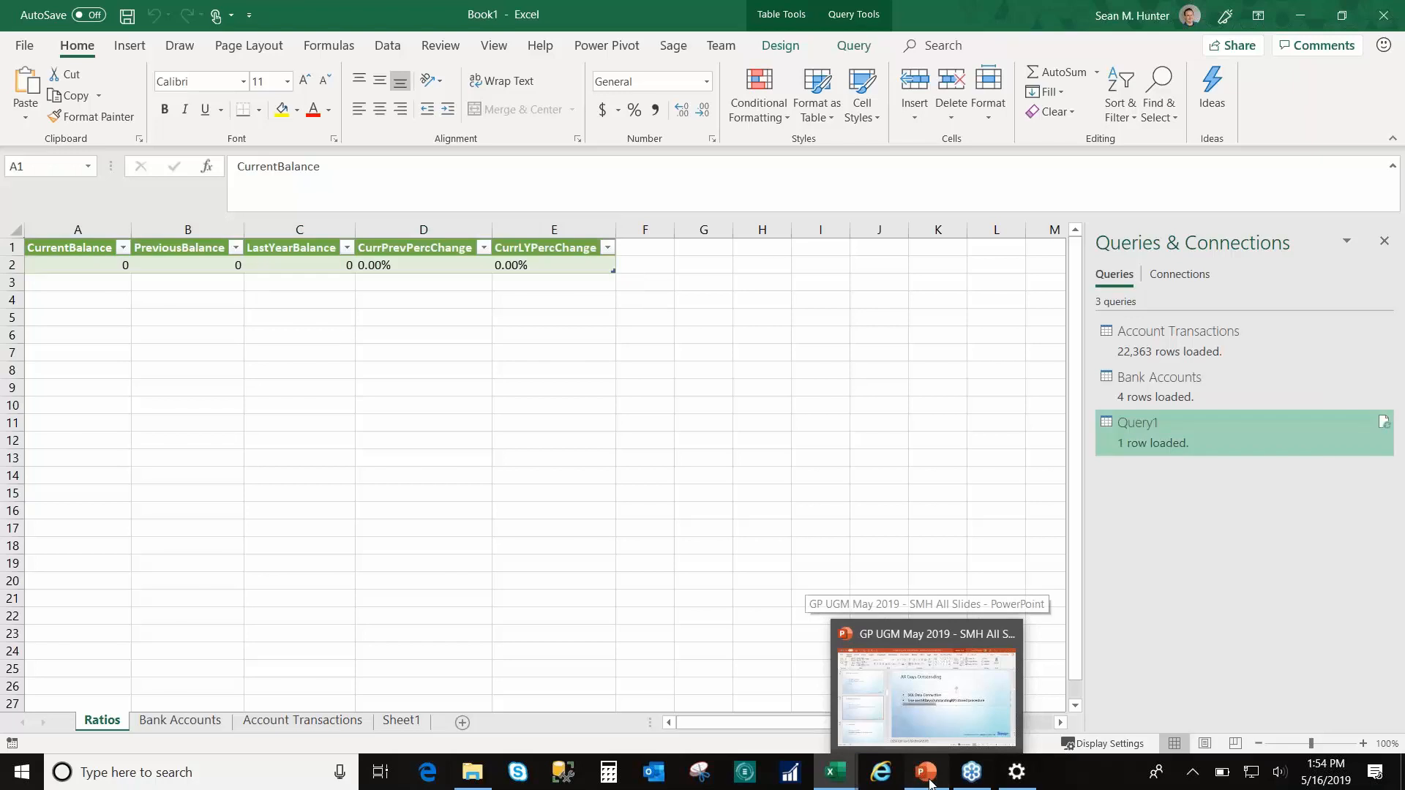
pyautogui.click(925, 772)
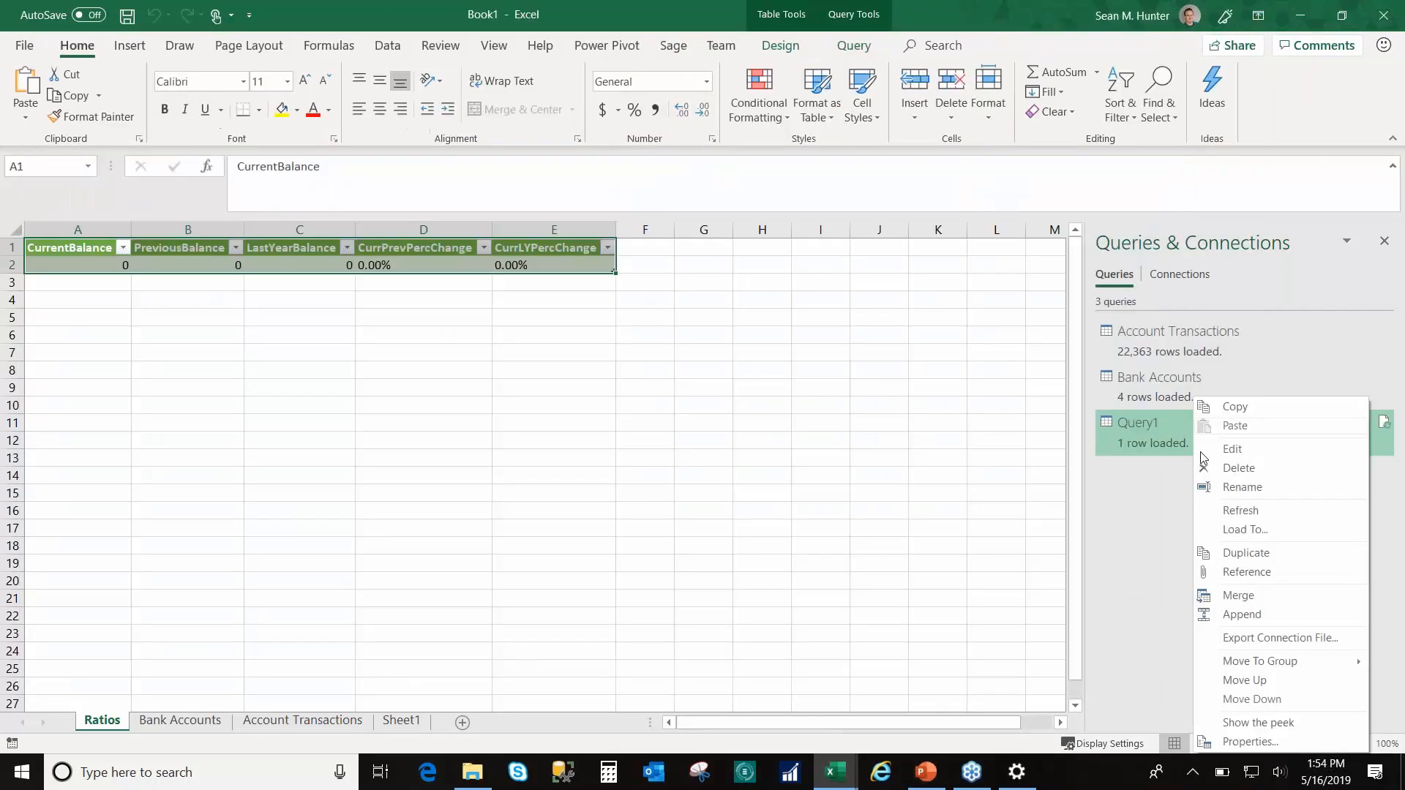
pyautogui.click(1245, 484)
pyautogui.write('AR Days')
pyautogui.press('Return')
pyautogui.click(870, 537)
# Step: Start a SQL Server database connection from cell A4, using server DESKTOP-GH77GMN\GP2018 from the Current Ratio slide's notes in PowerPoint and database TWO
pyautogui.click(108, 306)
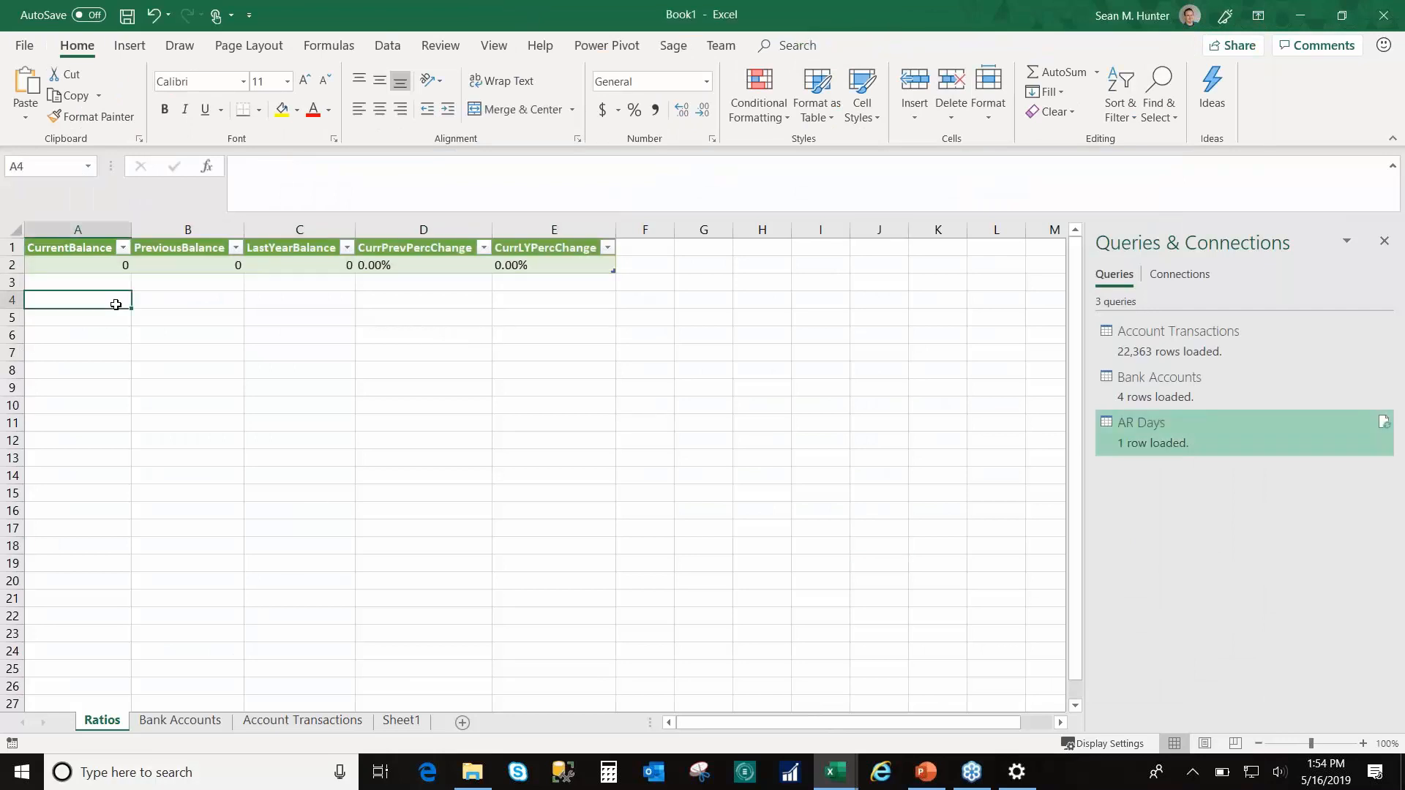
pyautogui.click(388, 45)
pyautogui.click(27, 106)
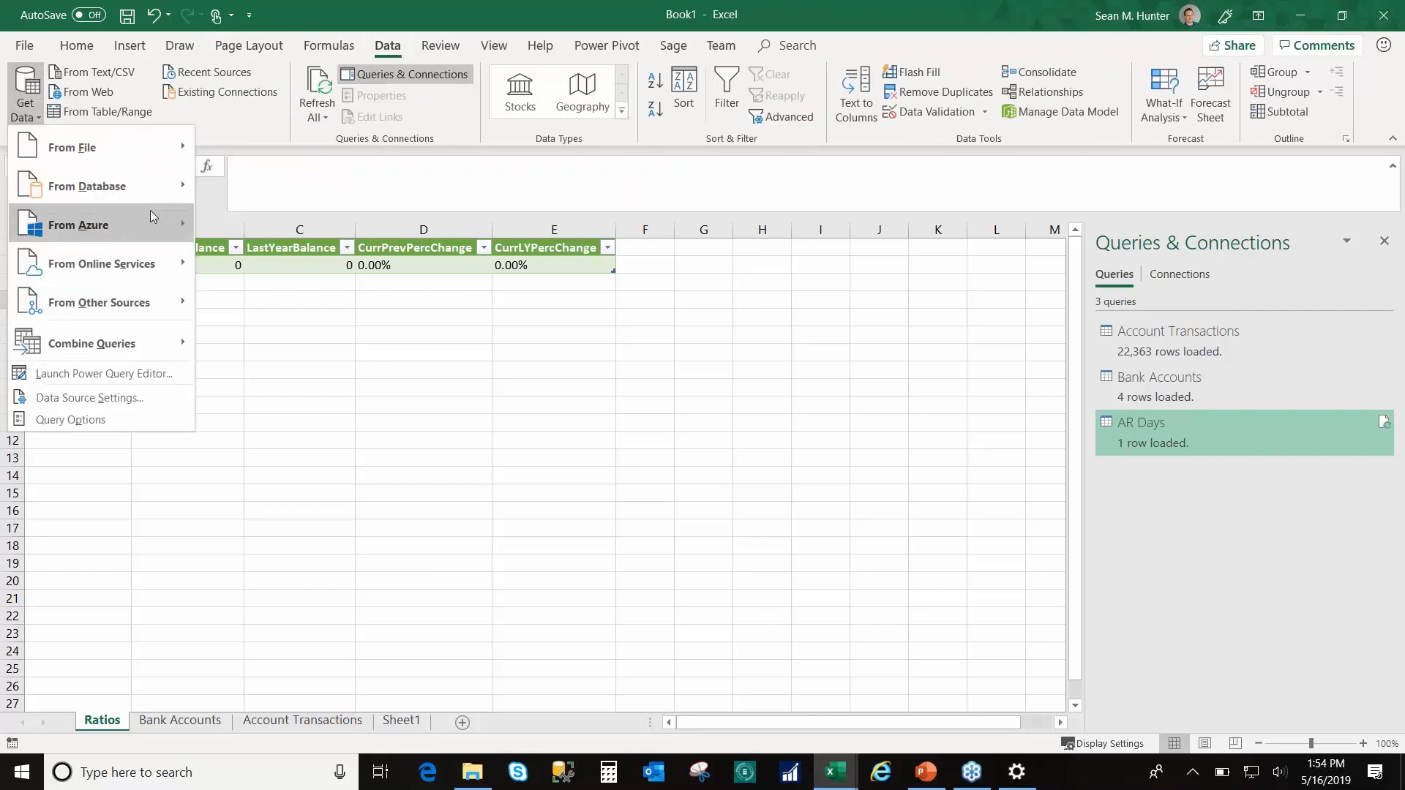
pyautogui.moveTo(172, 195)
pyautogui.click(328, 194)
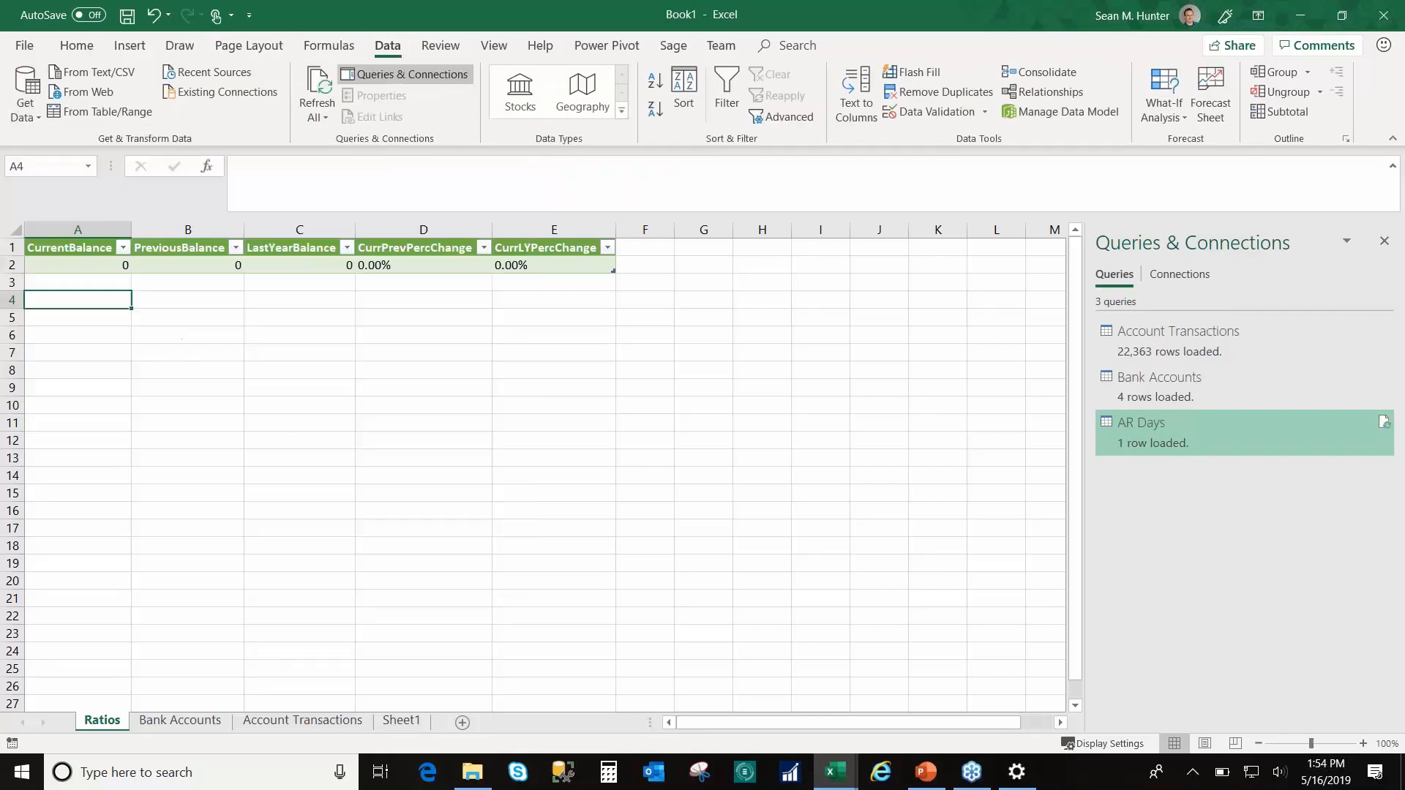
pyautogui.click(926, 774)
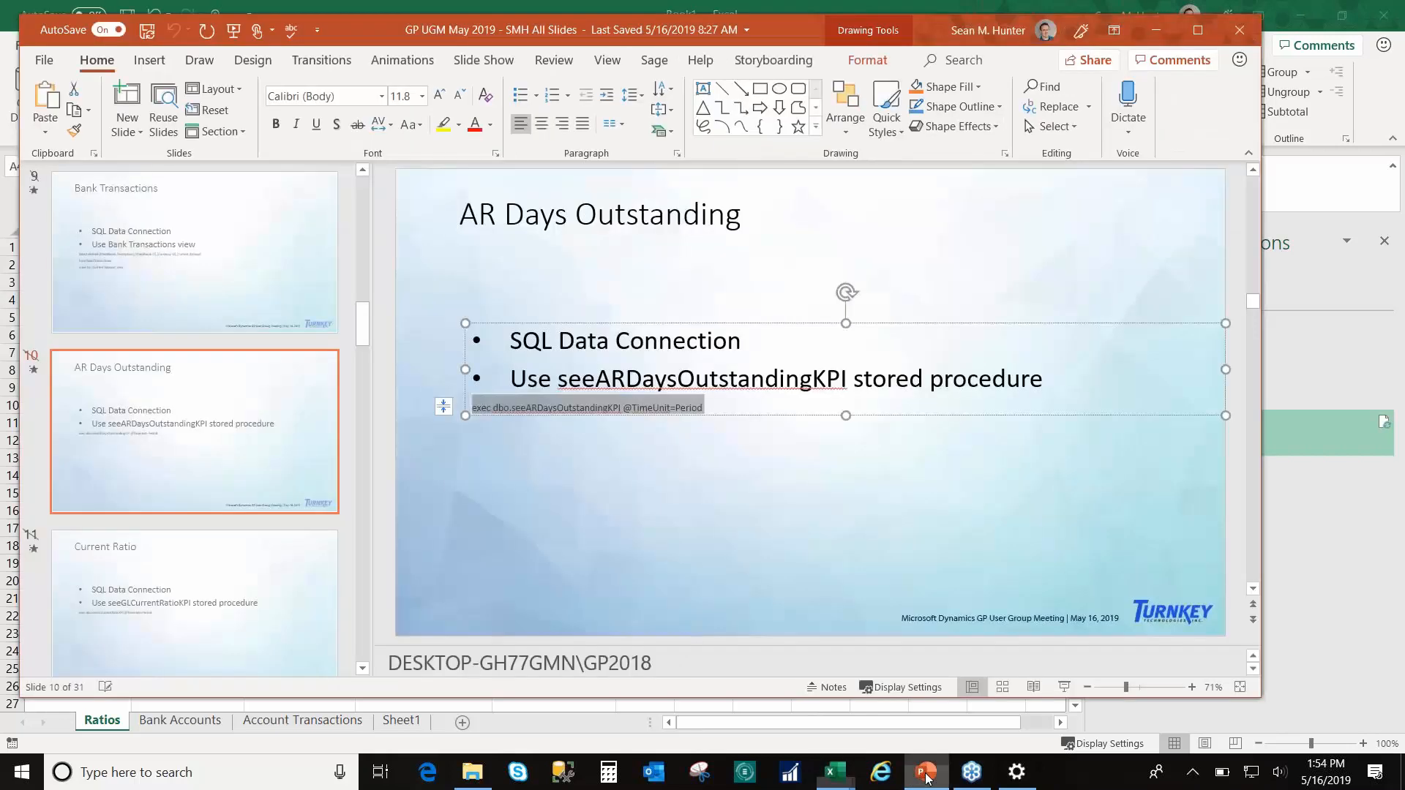
pyautogui.scroll(-1, 572, 498)
pyautogui.tripleClick(572, 665)
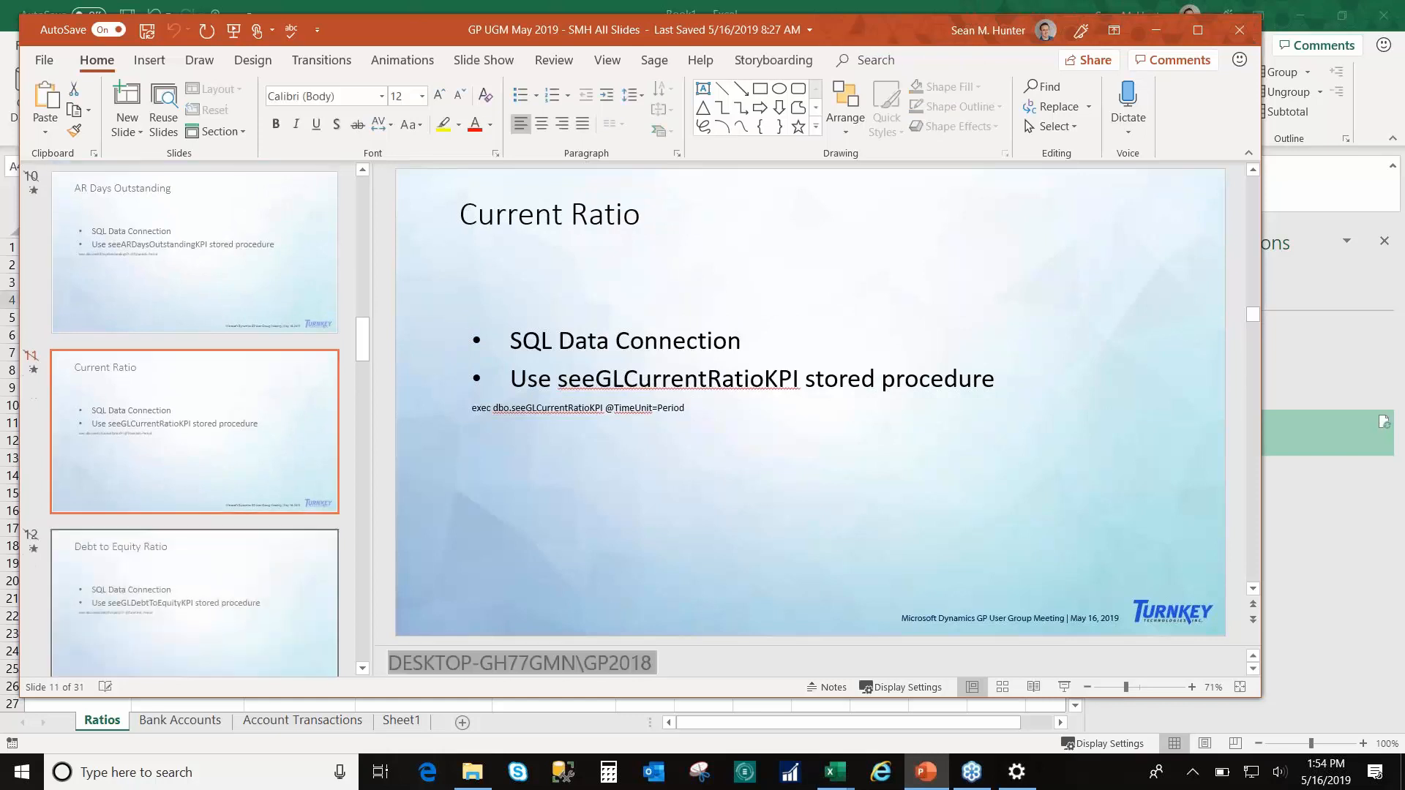
pyautogui.click(835, 772)
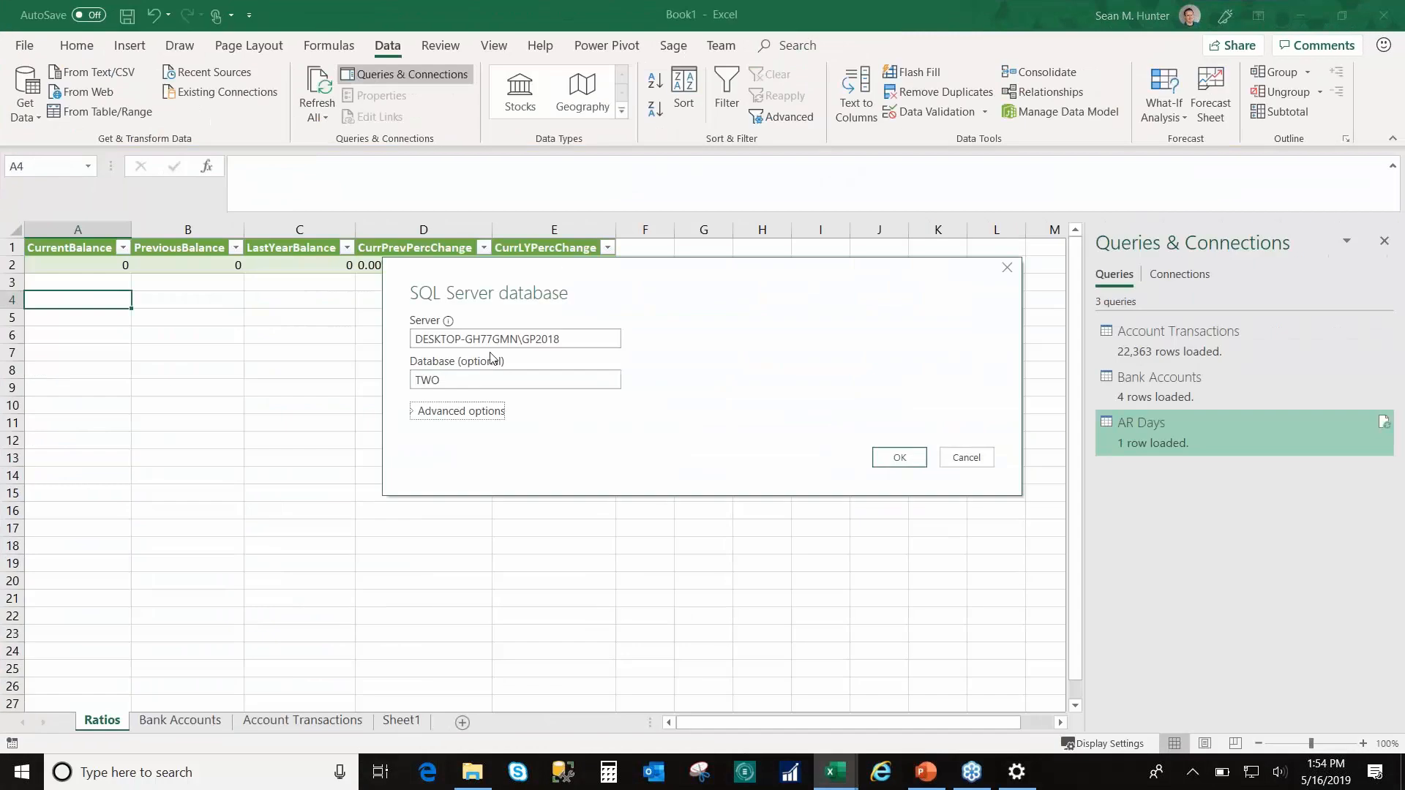
pyautogui.click(459, 412)
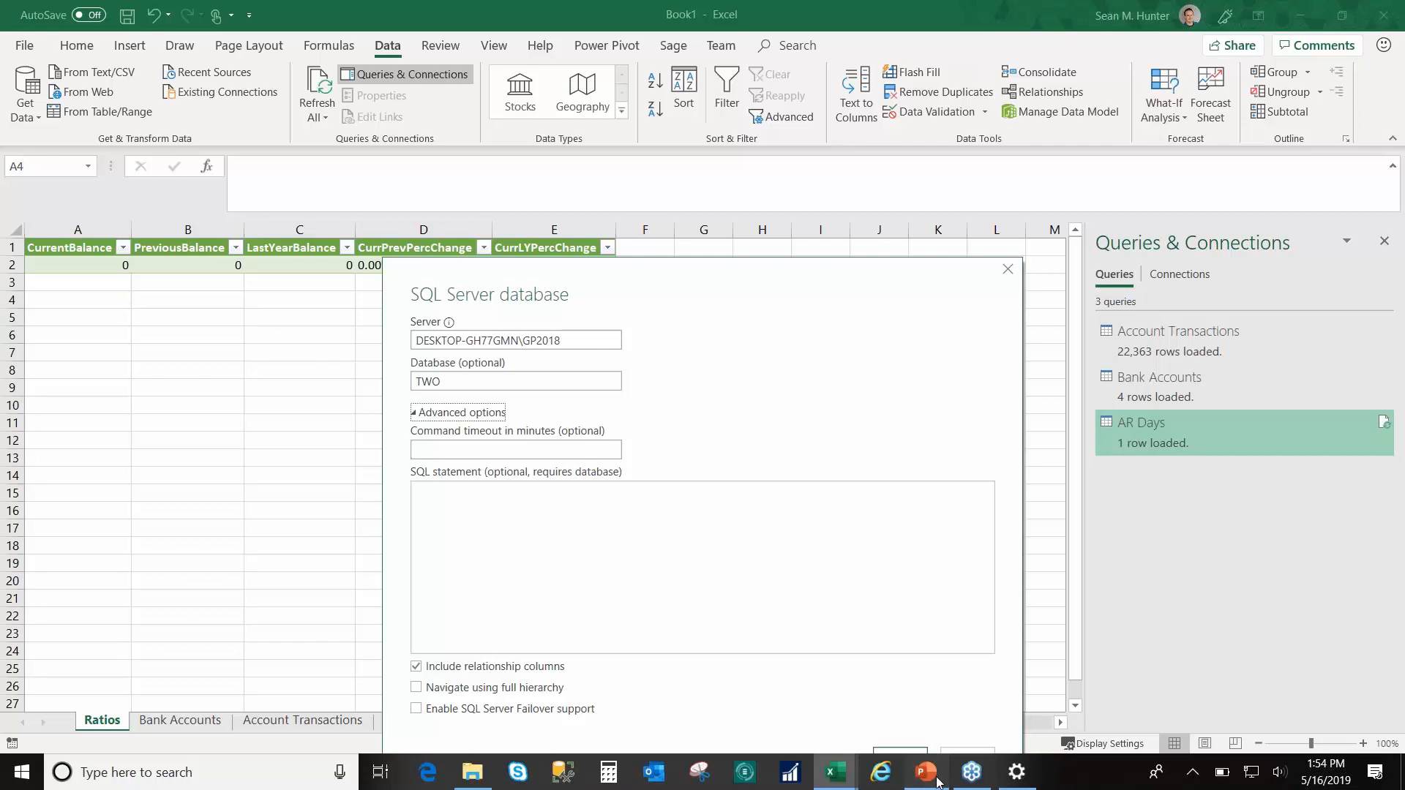
pyautogui.click(926, 771)
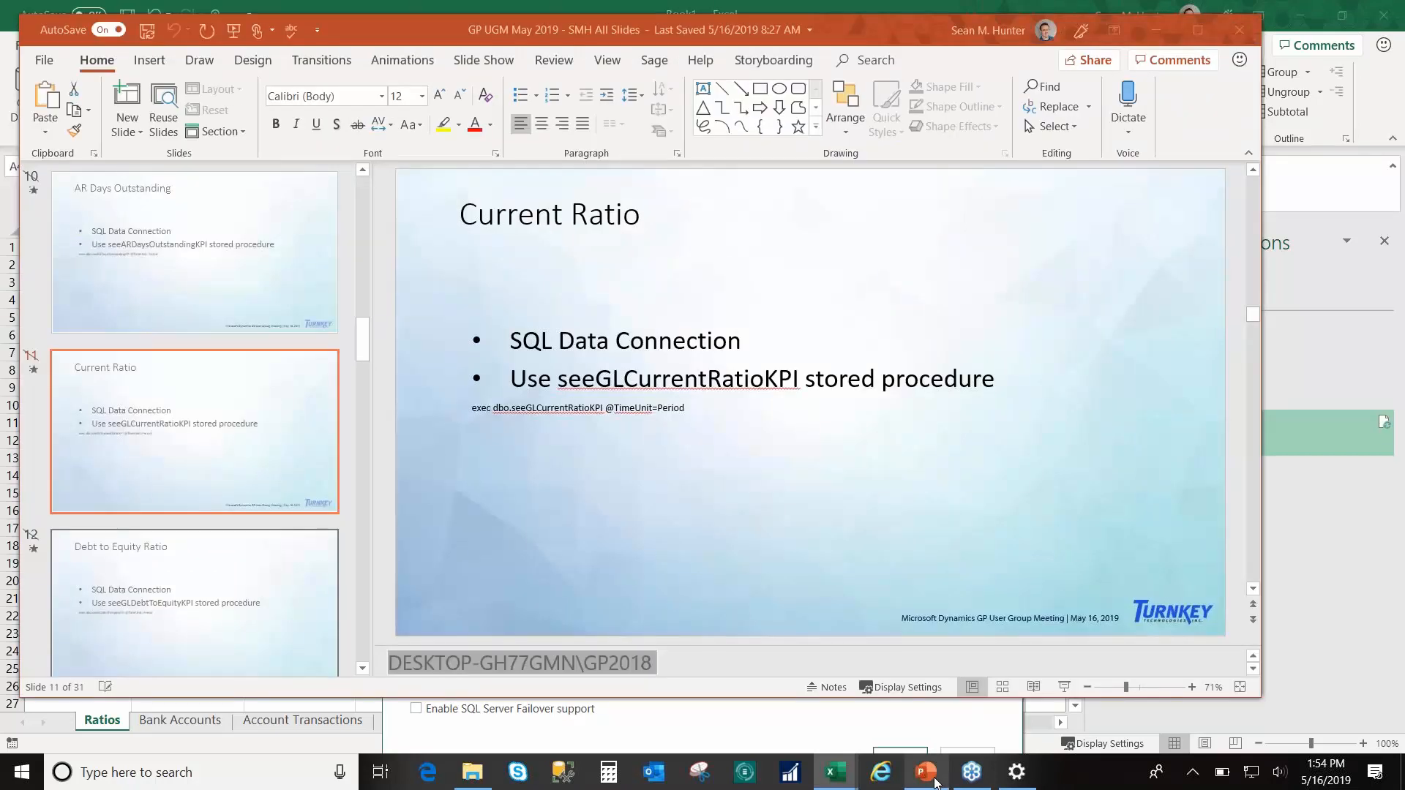
pyautogui.click(1156, 33)
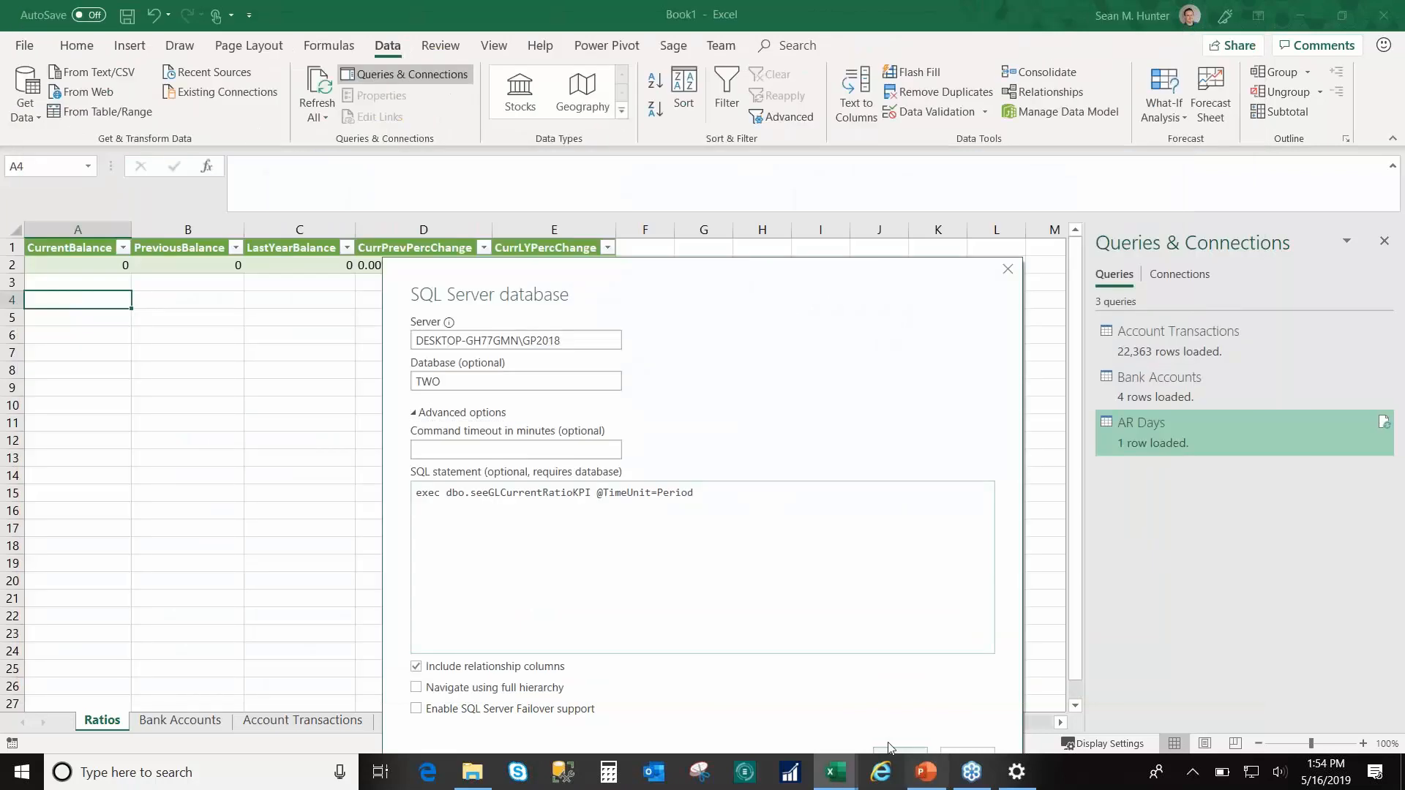
pyautogui.tripleClick(713, 493)
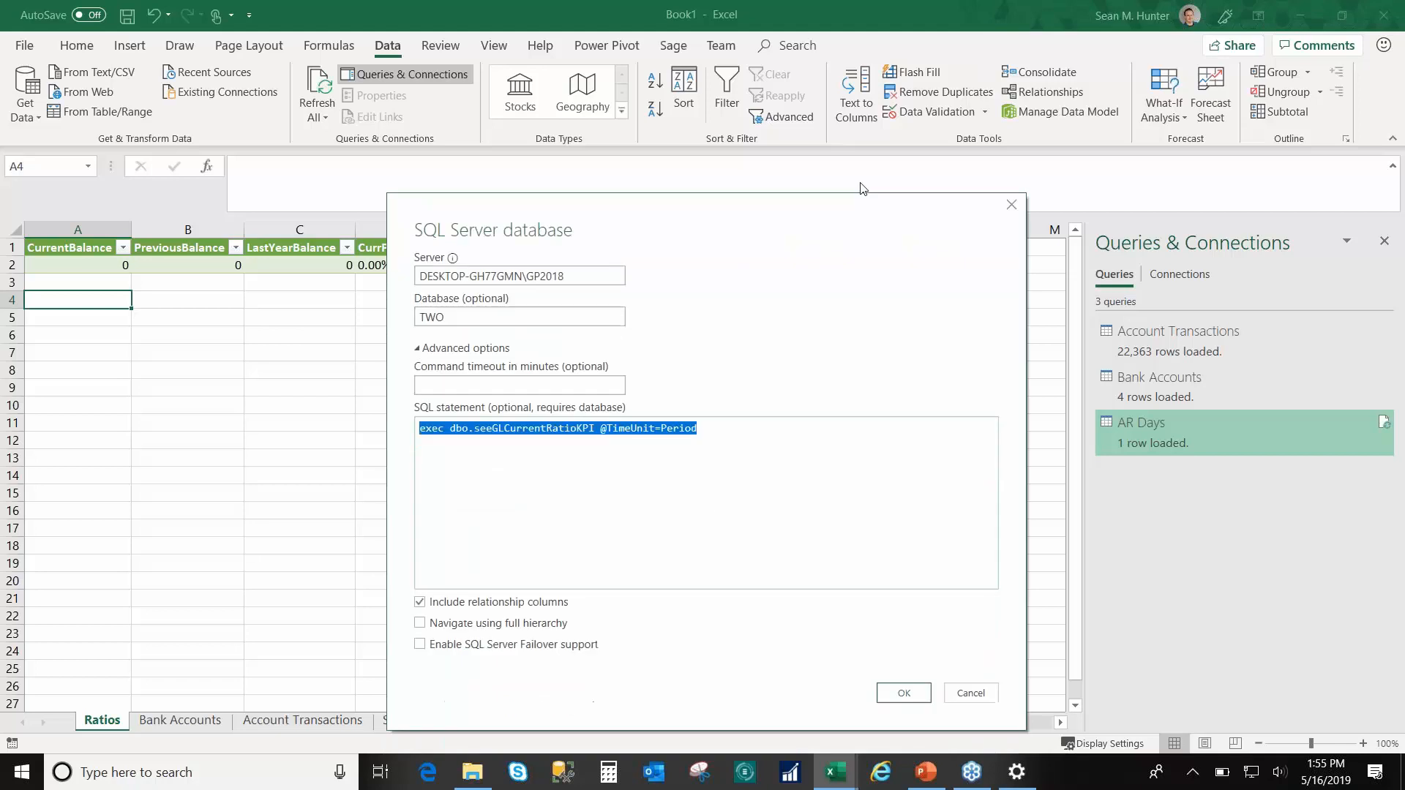
pyautogui.click(903, 661)
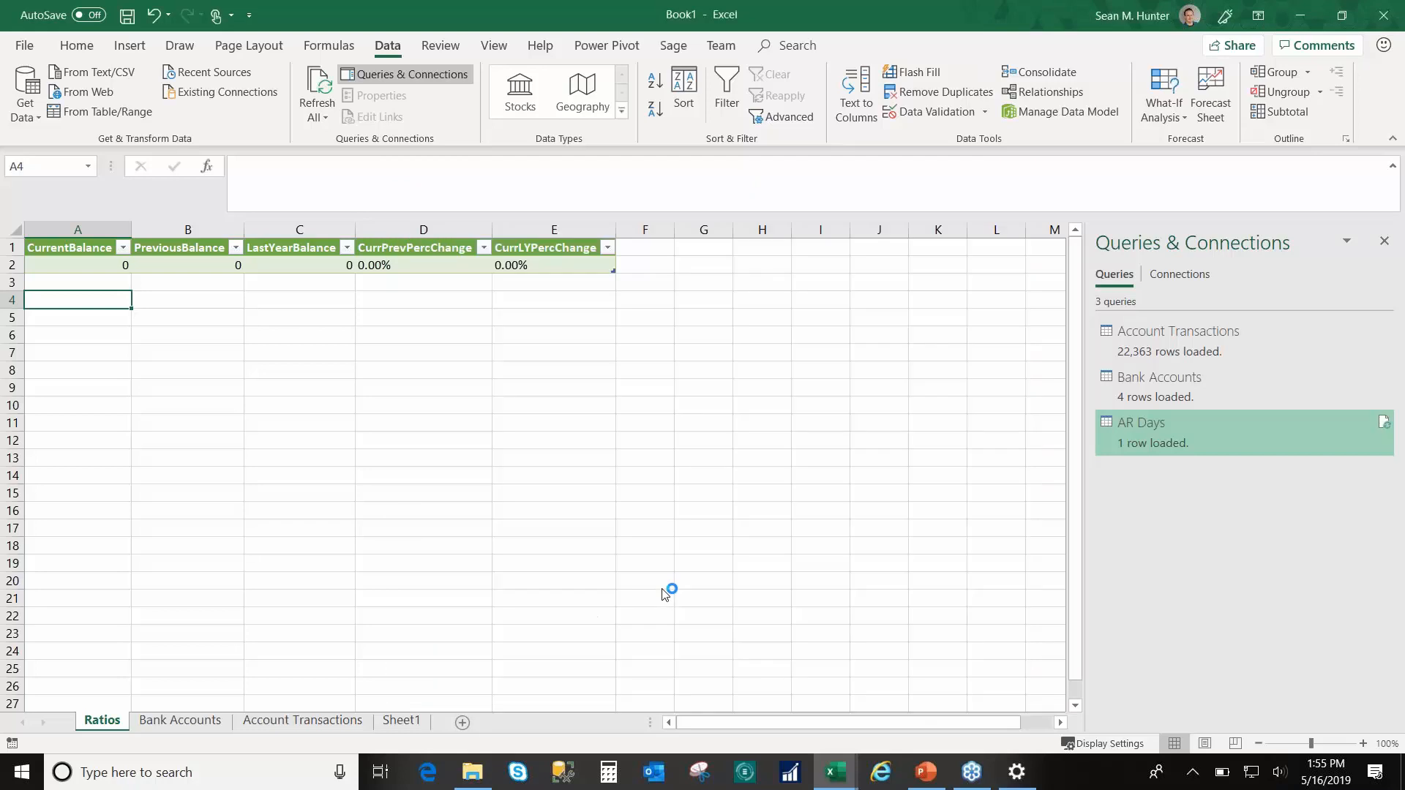
# Step: Load the current ratio result as a table into the existing Ratios worksheet at cell A4
pyautogui.click(904, 640)
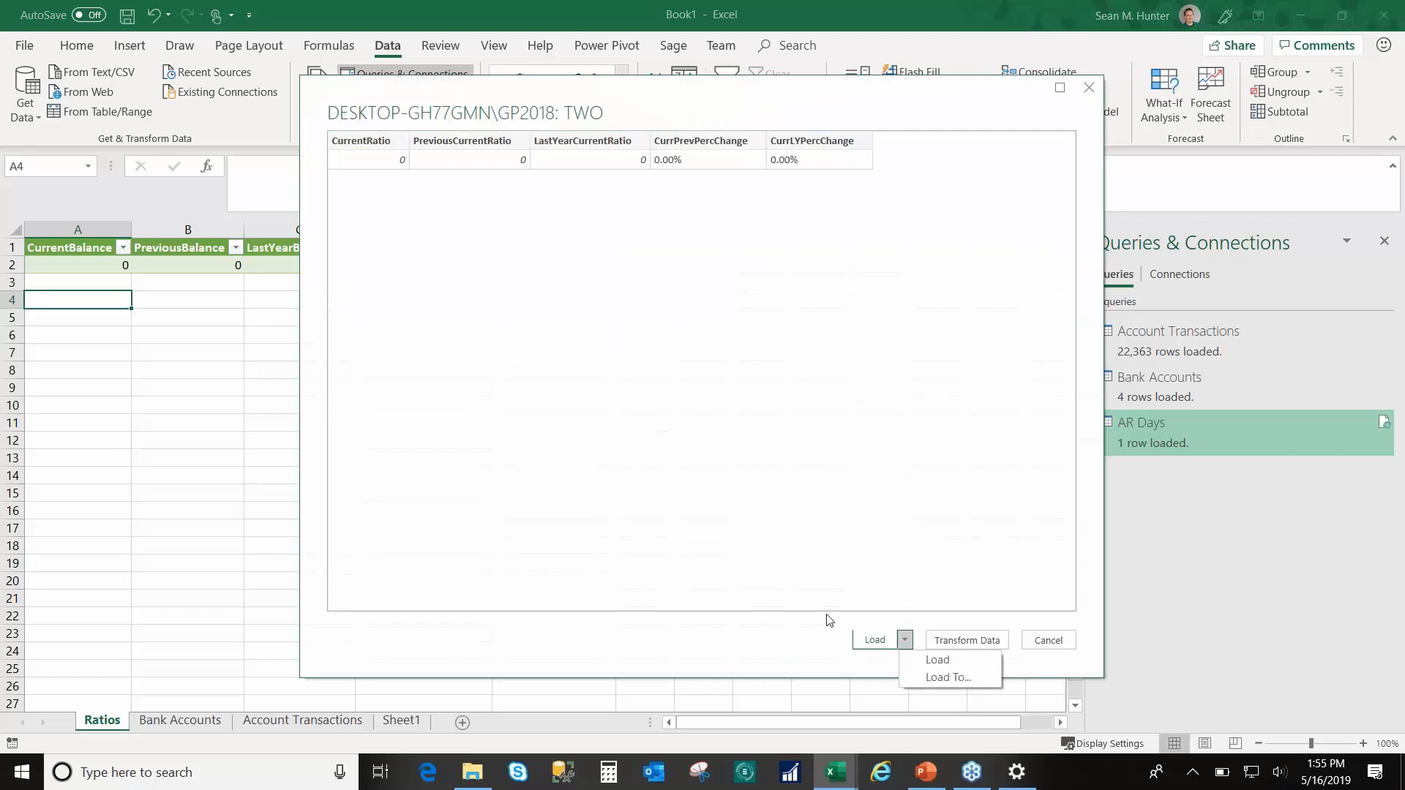
pyautogui.click(942, 678)
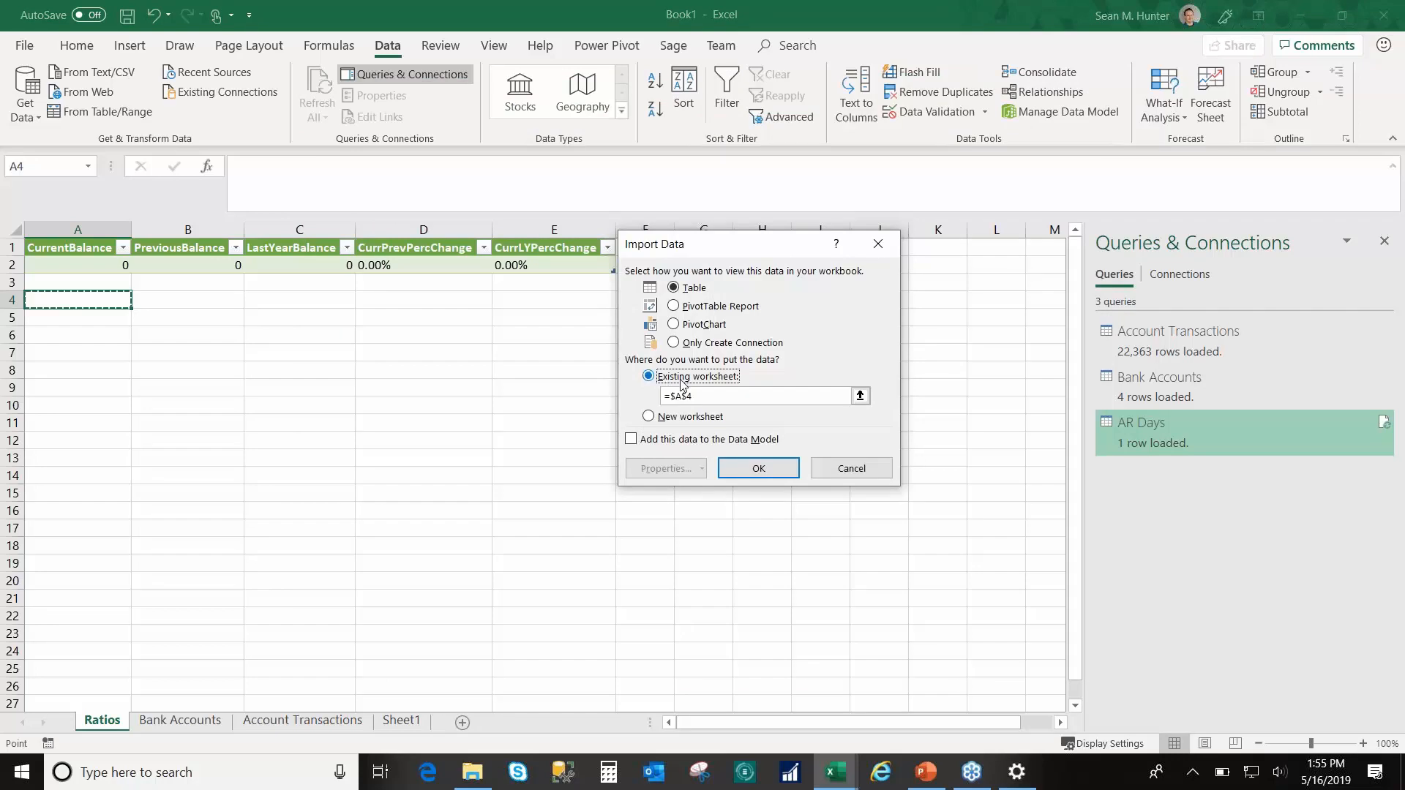
pyautogui.click(760, 469)
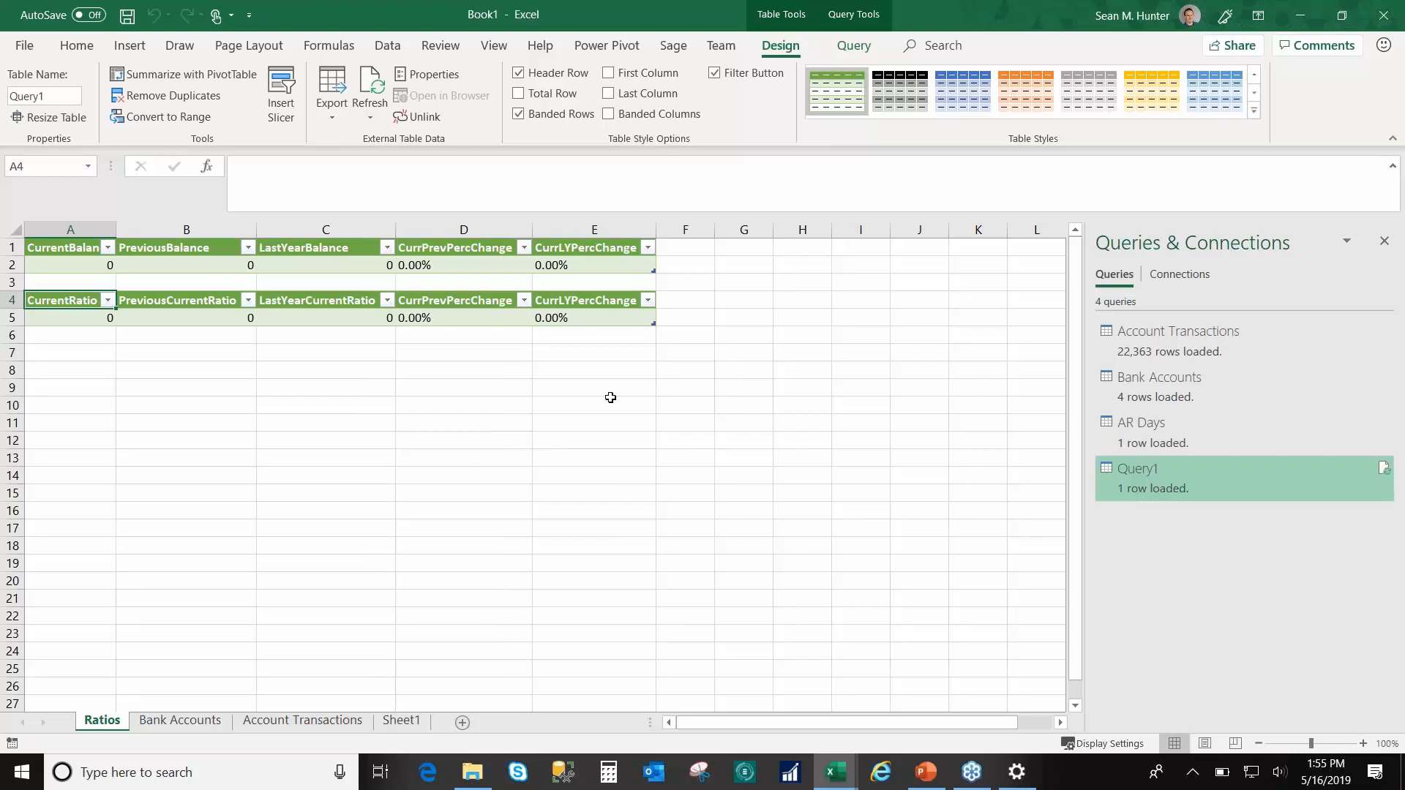
# Step: Rename Query1 to Current Ratio
pyautogui.click(70, 354)
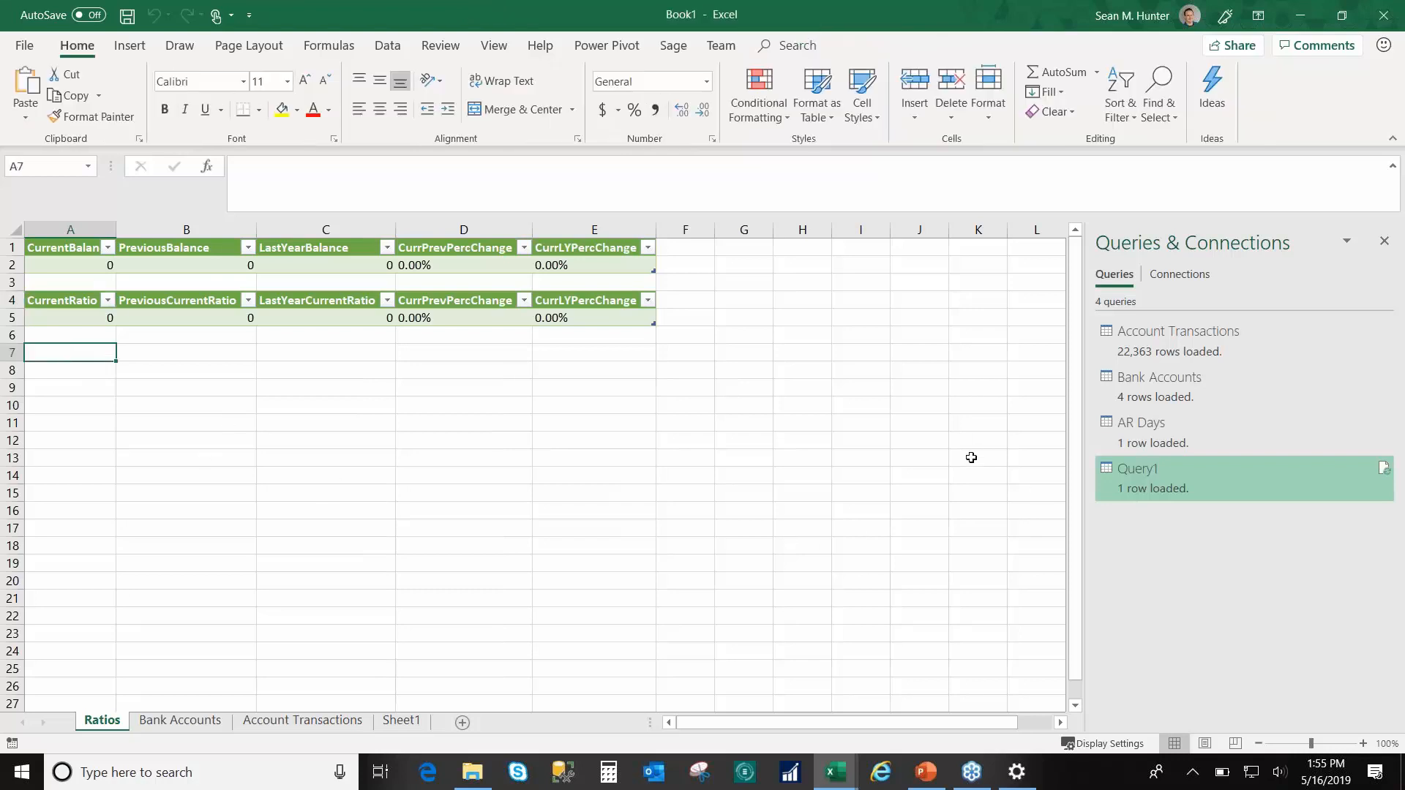
pyautogui.click(1139, 467)
pyautogui.rightClick(1139, 467)
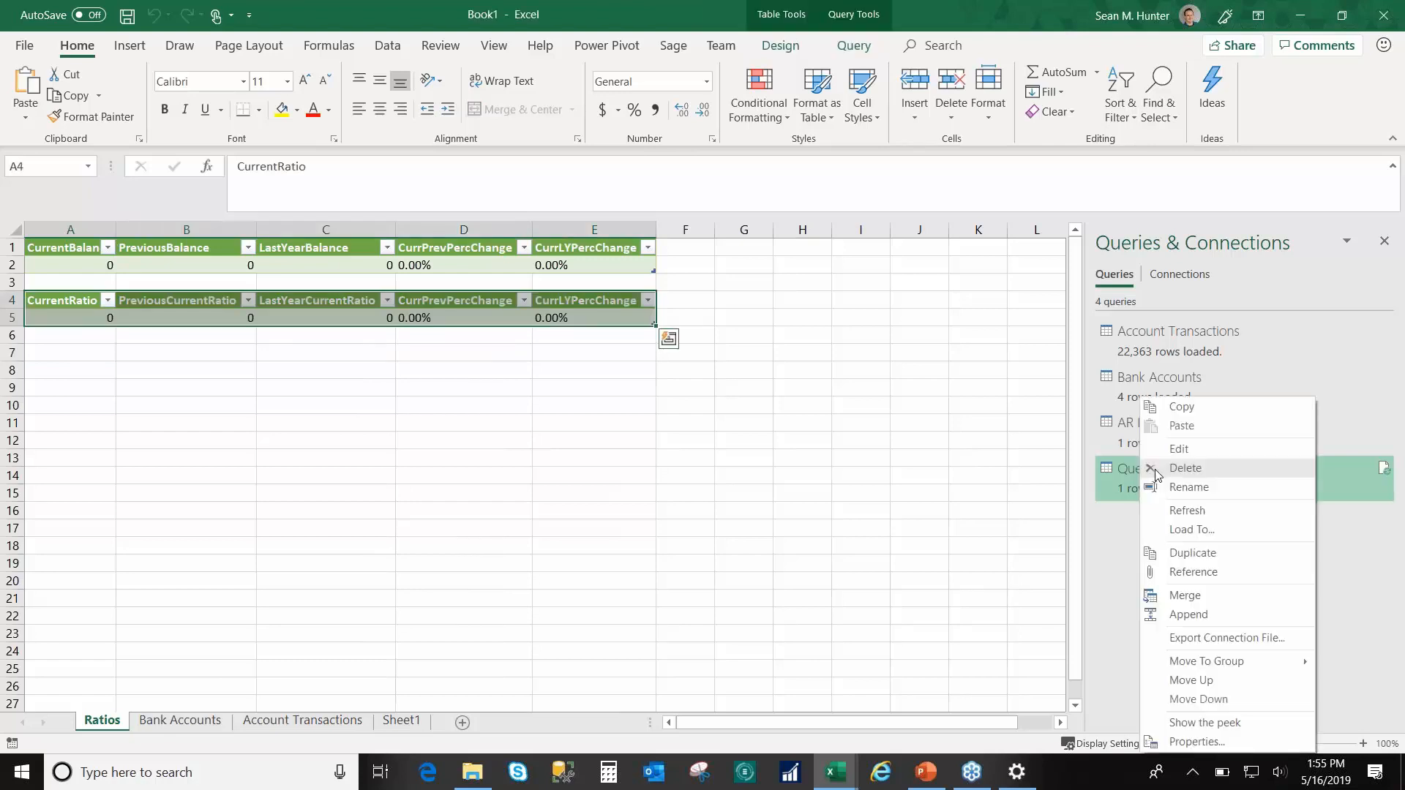
pyautogui.click(934, 768)
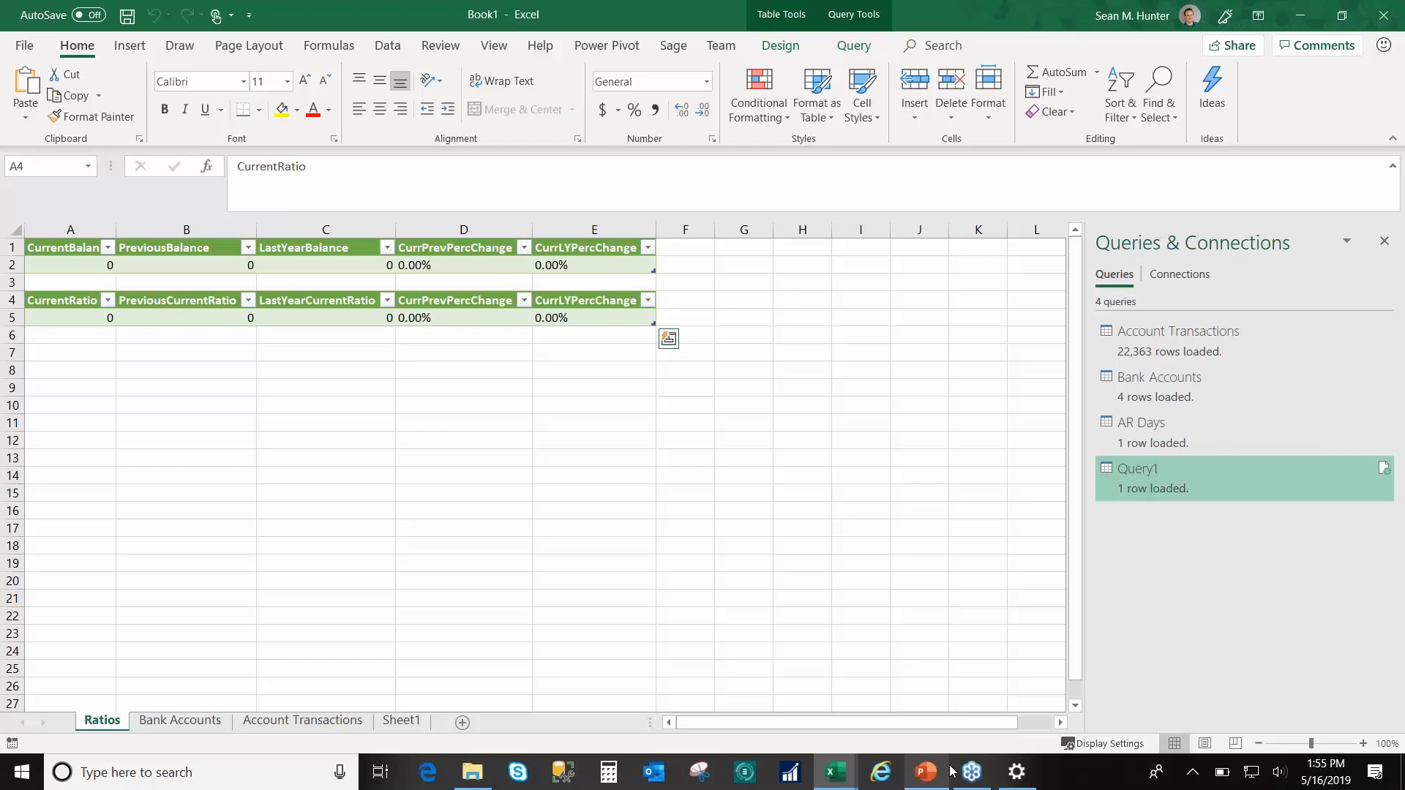
pyautogui.hotkey('alt', 'Tab')
pyautogui.write('Current Rat')
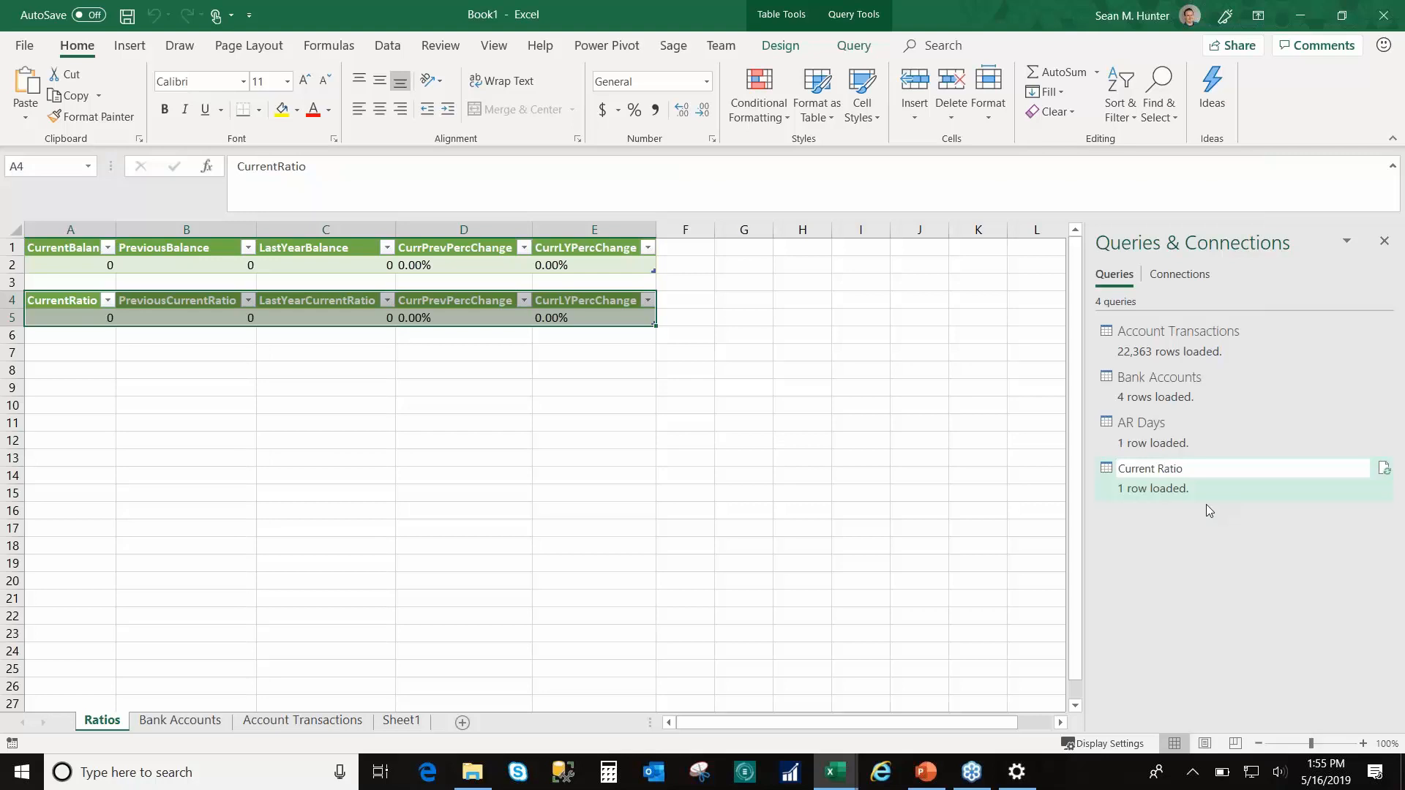
pyautogui.click(671, 485)
# Step: Start a SQL Server database connection from cell A7, using the server name in the Debt to Equity Ratio slide's notes in PowerPoint and database two
pyautogui.click(41, 353)
pyautogui.click(386, 46)
pyautogui.click(27, 116)
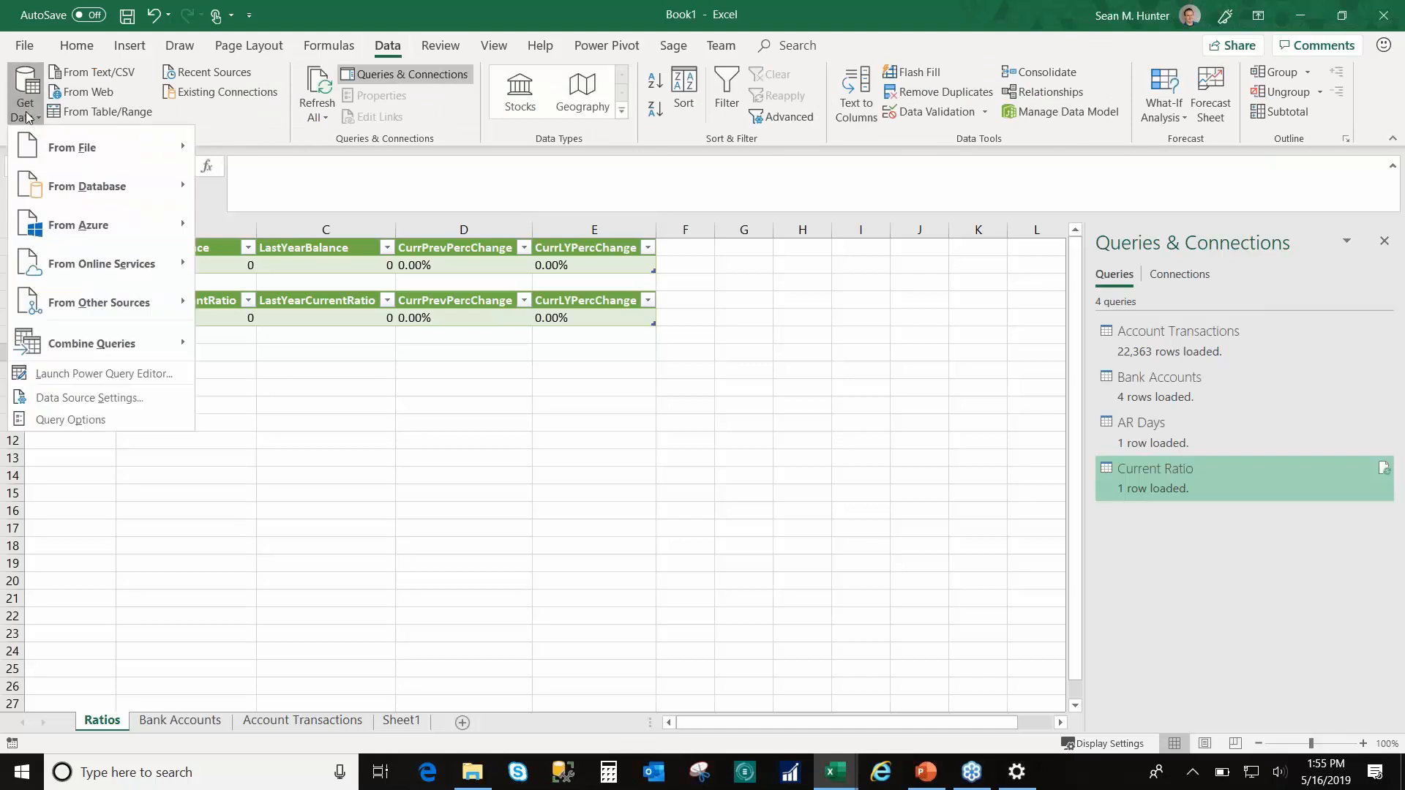
pyautogui.moveTo(112, 190)
pyautogui.click(274, 189)
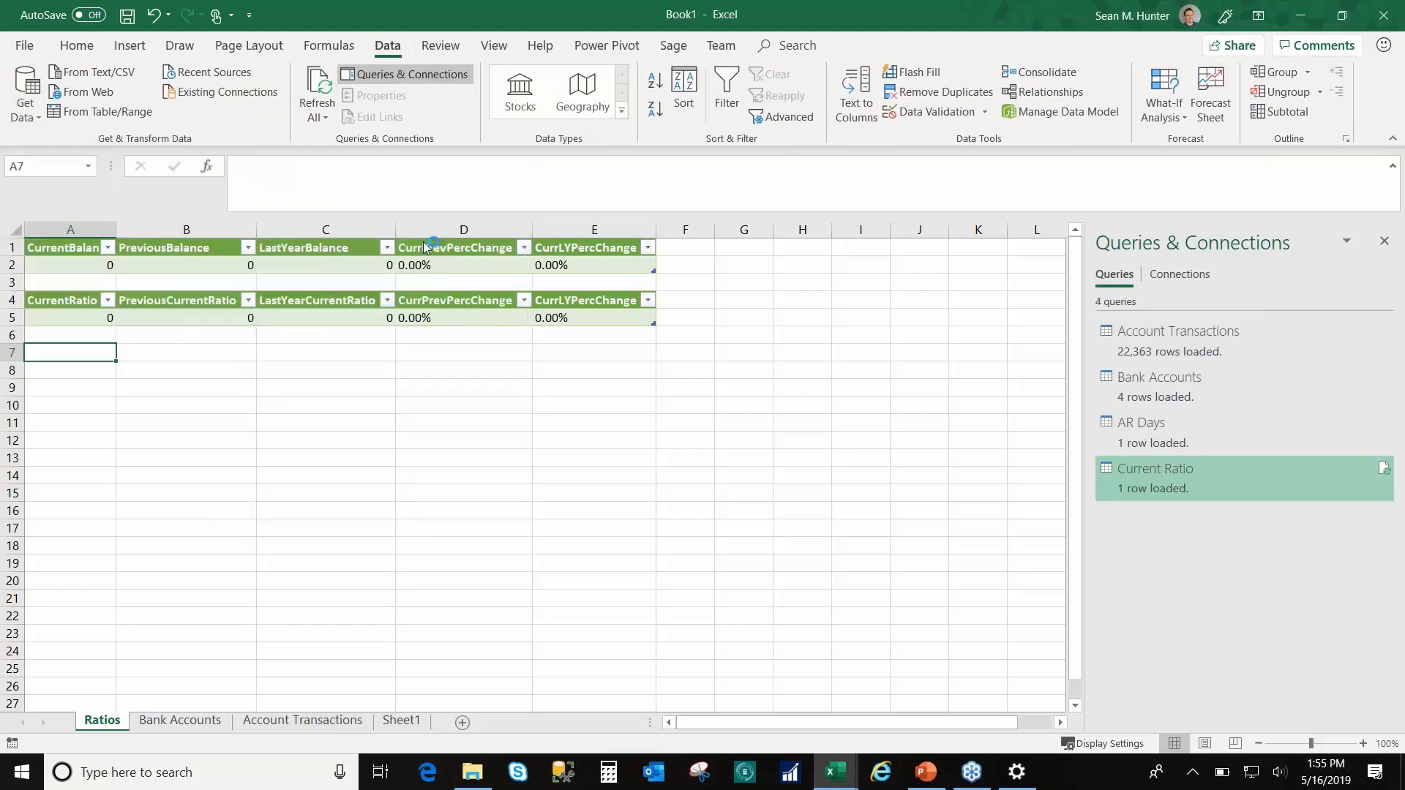
pyautogui.click(926, 774)
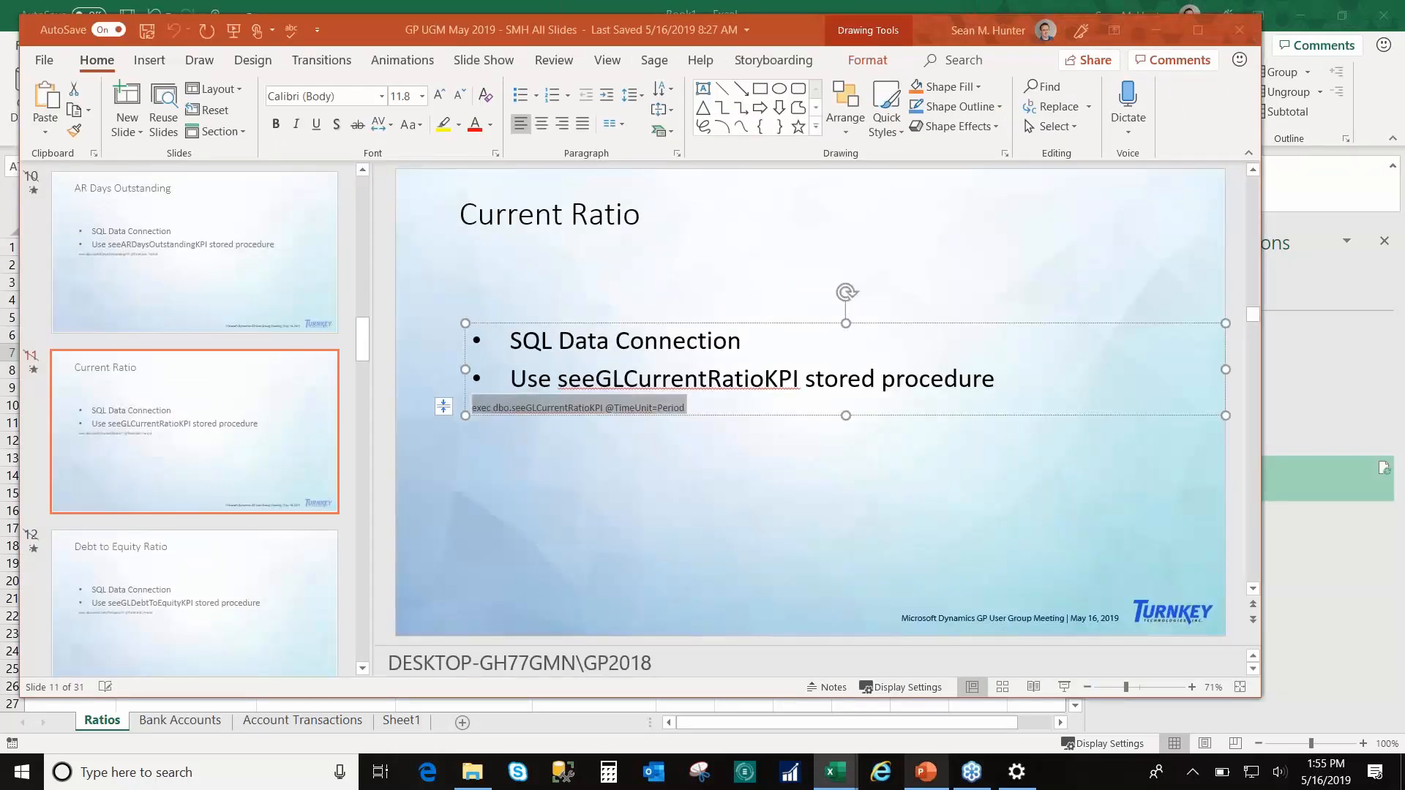
pyautogui.scroll(-1, 456, 480)
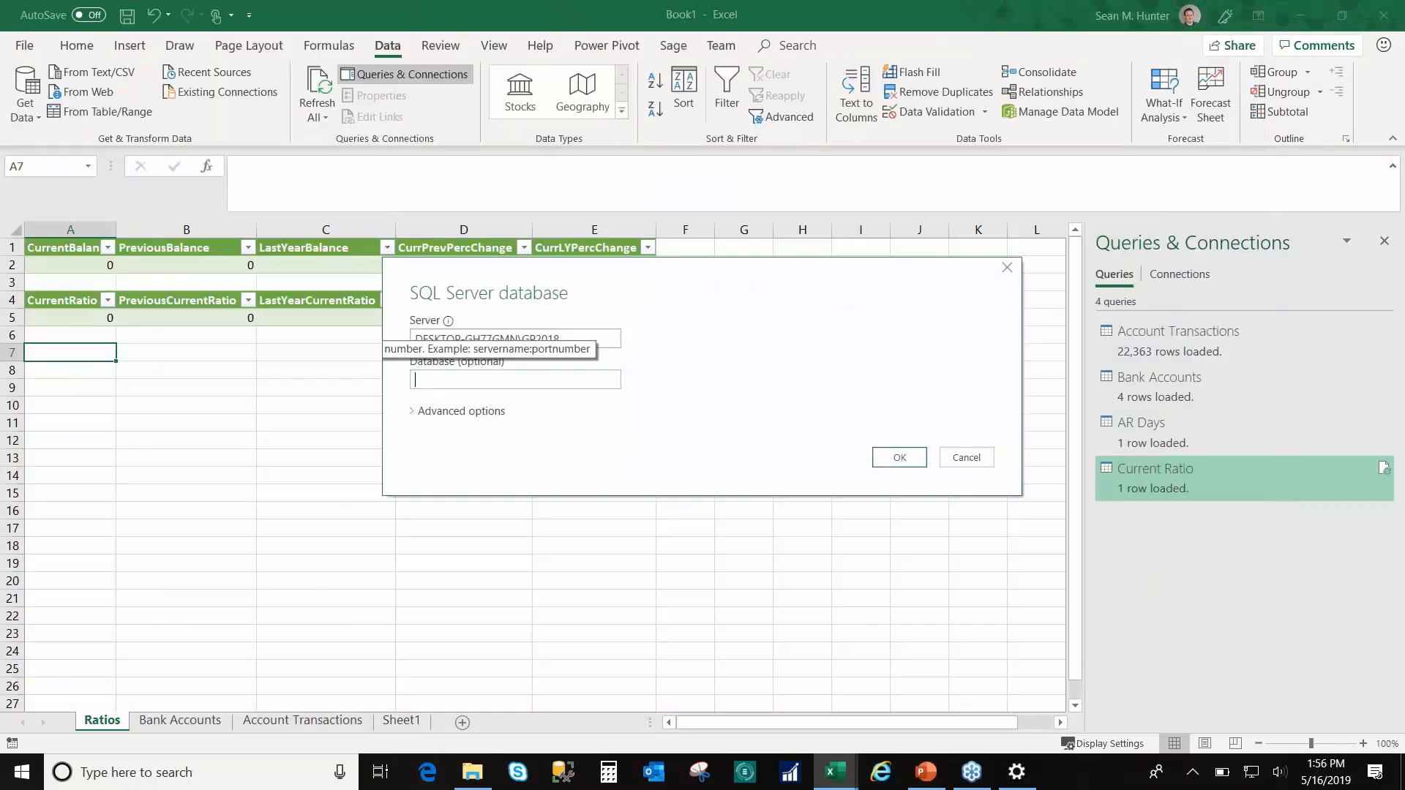
pyautogui.write('two')
pyautogui.press('Tab')
pyautogui.click(452, 412)
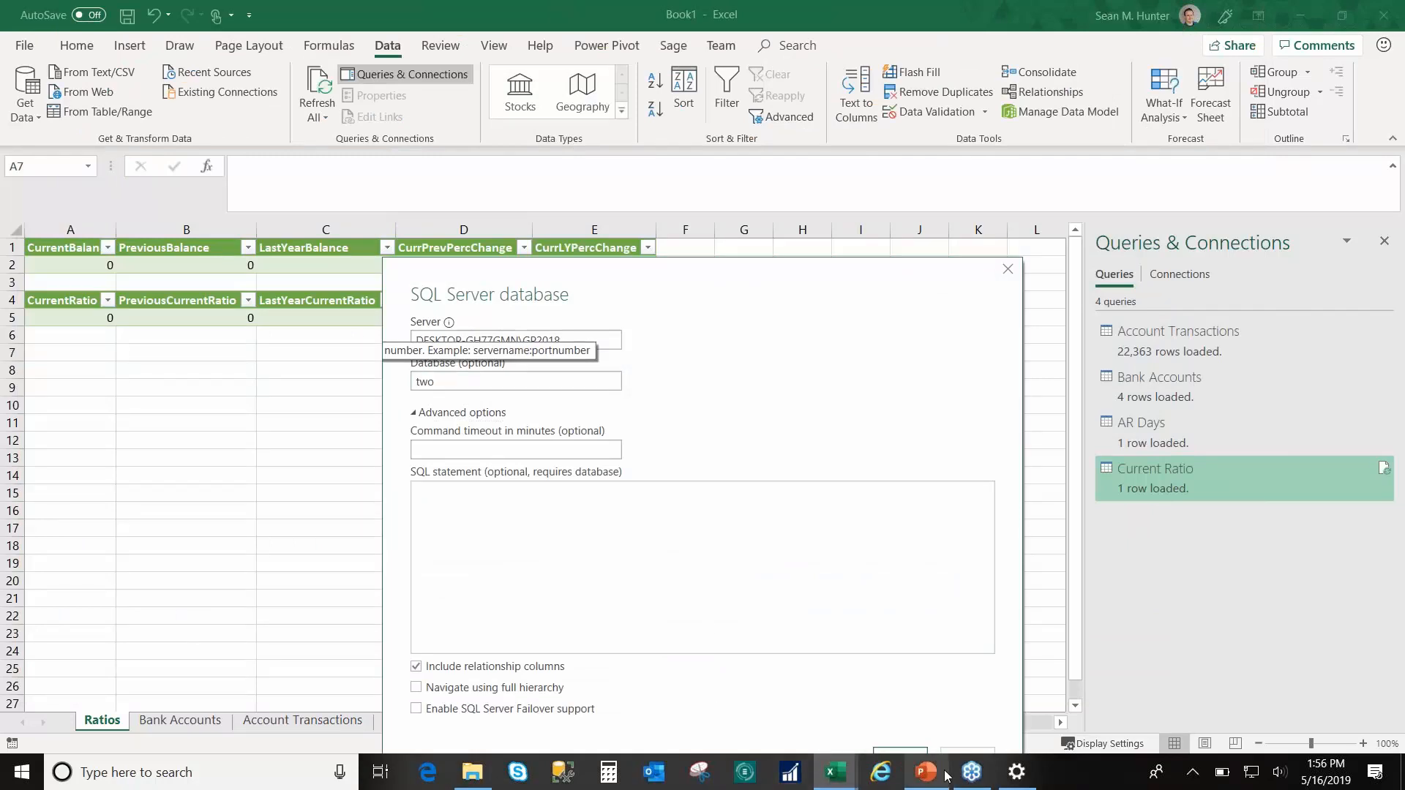
pyautogui.click(944, 773)
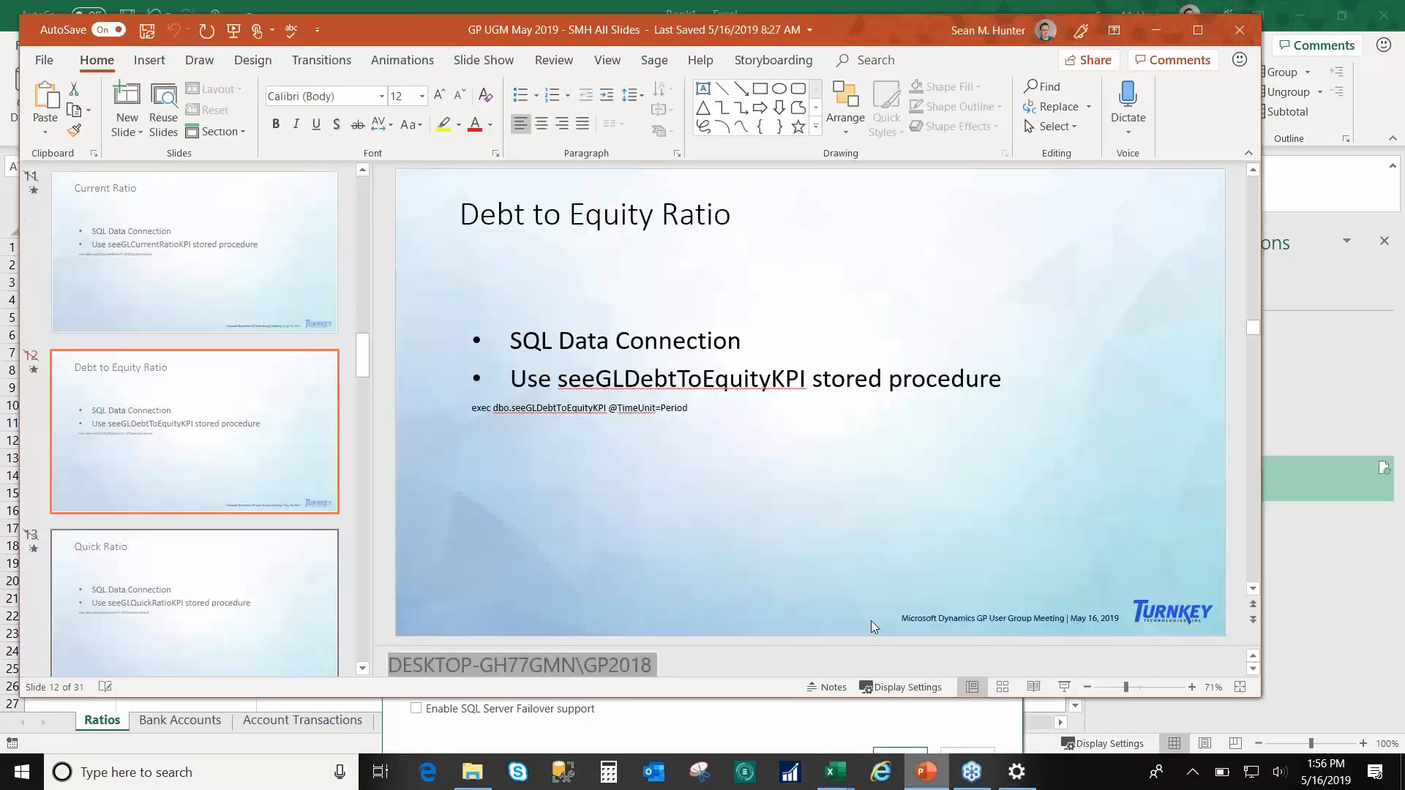
pyautogui.click(693, 408)
pyautogui.hotkey('shift', 'Home')
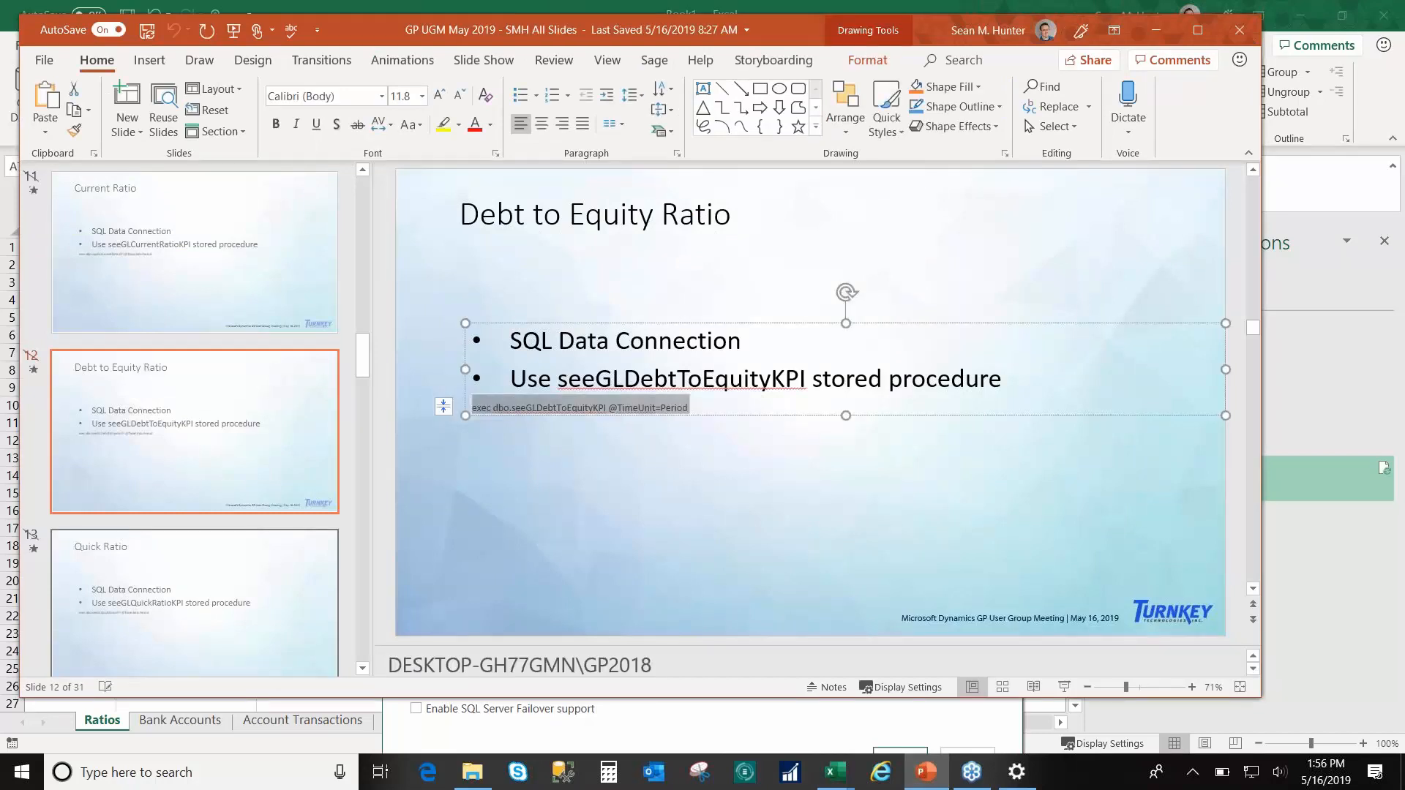
pyautogui.click(835, 773)
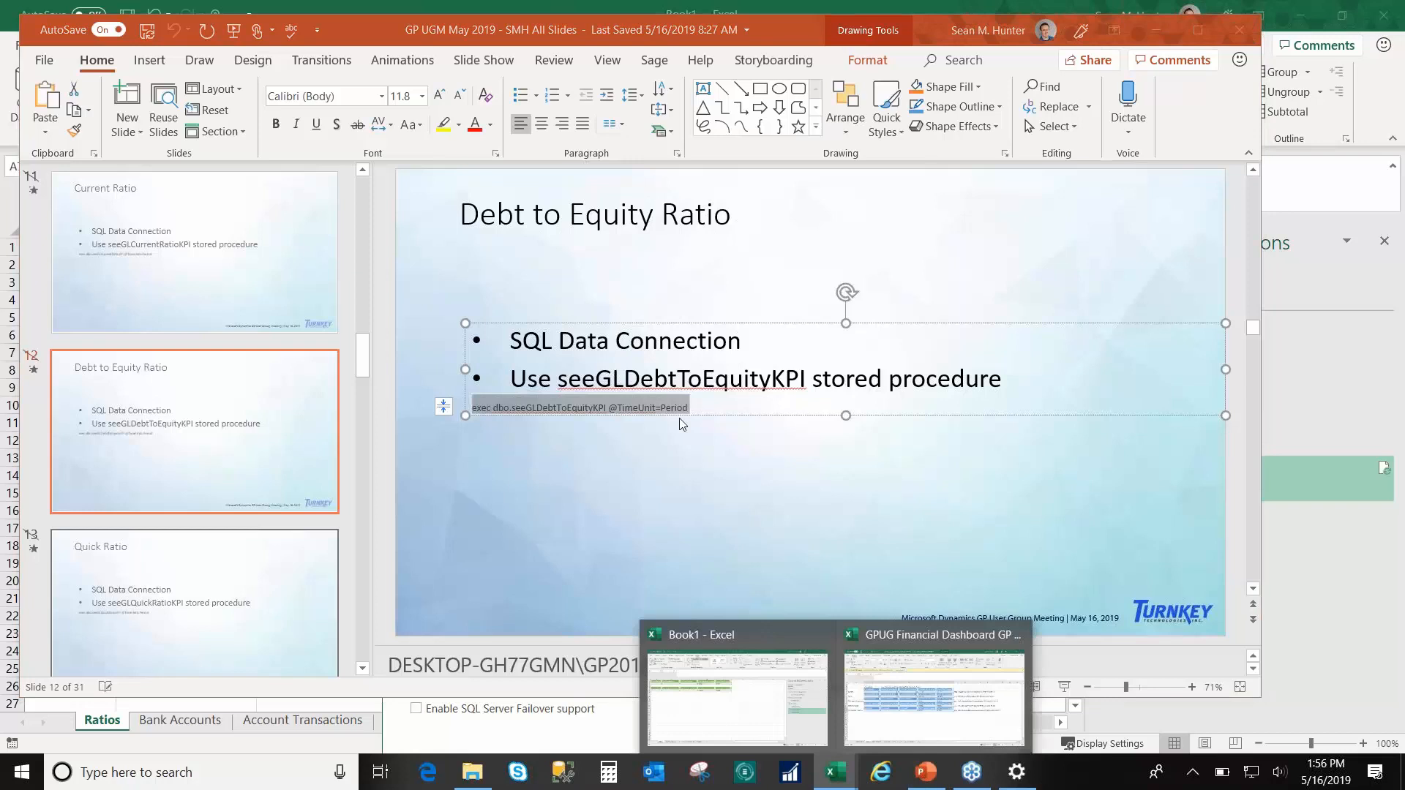
pyautogui.click(736, 697)
pyautogui.hotkey('ctrl', 'v')
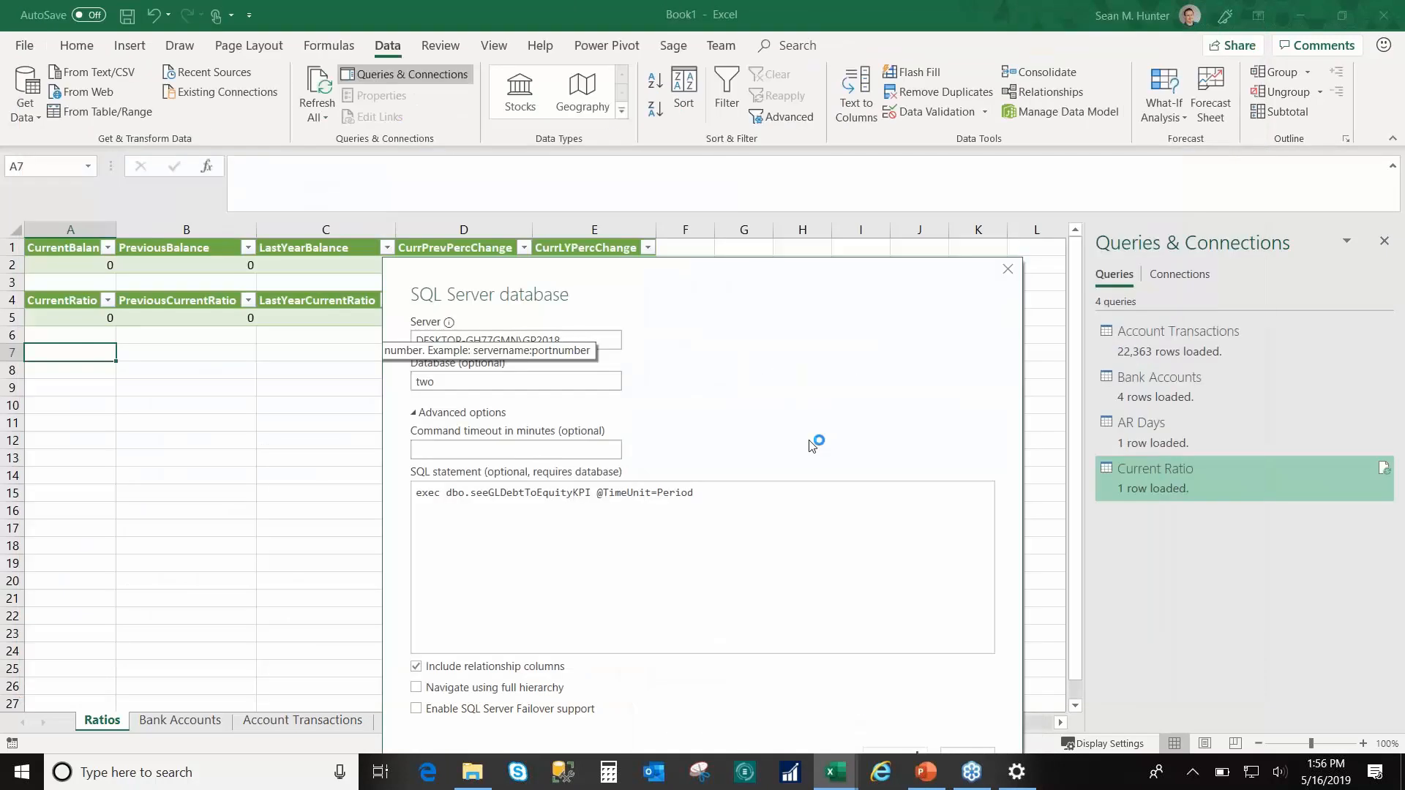
# Step: Load the debt to equity result as a table into the existing Ratios worksheet at cell A7
pyautogui.click(905, 639)
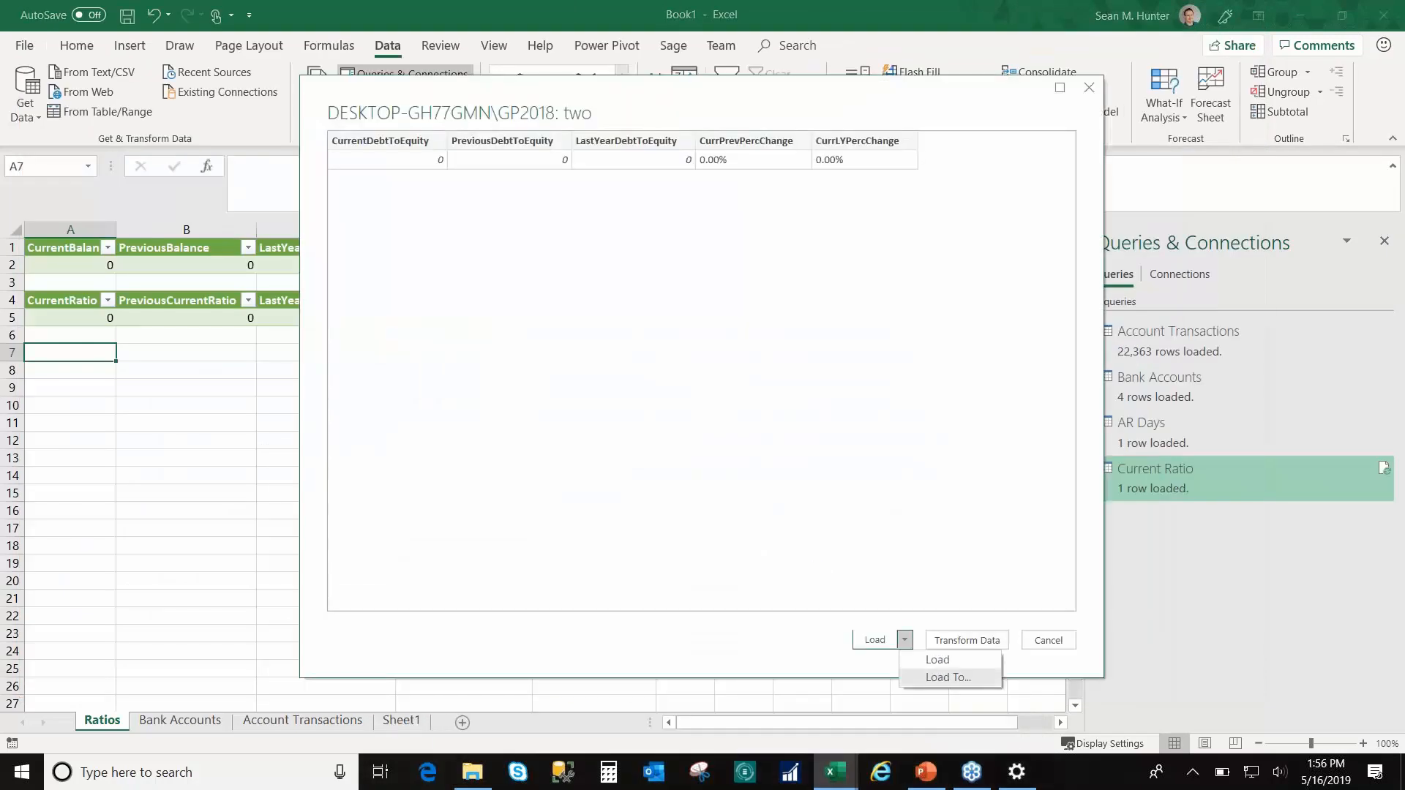
pyautogui.click(948, 678)
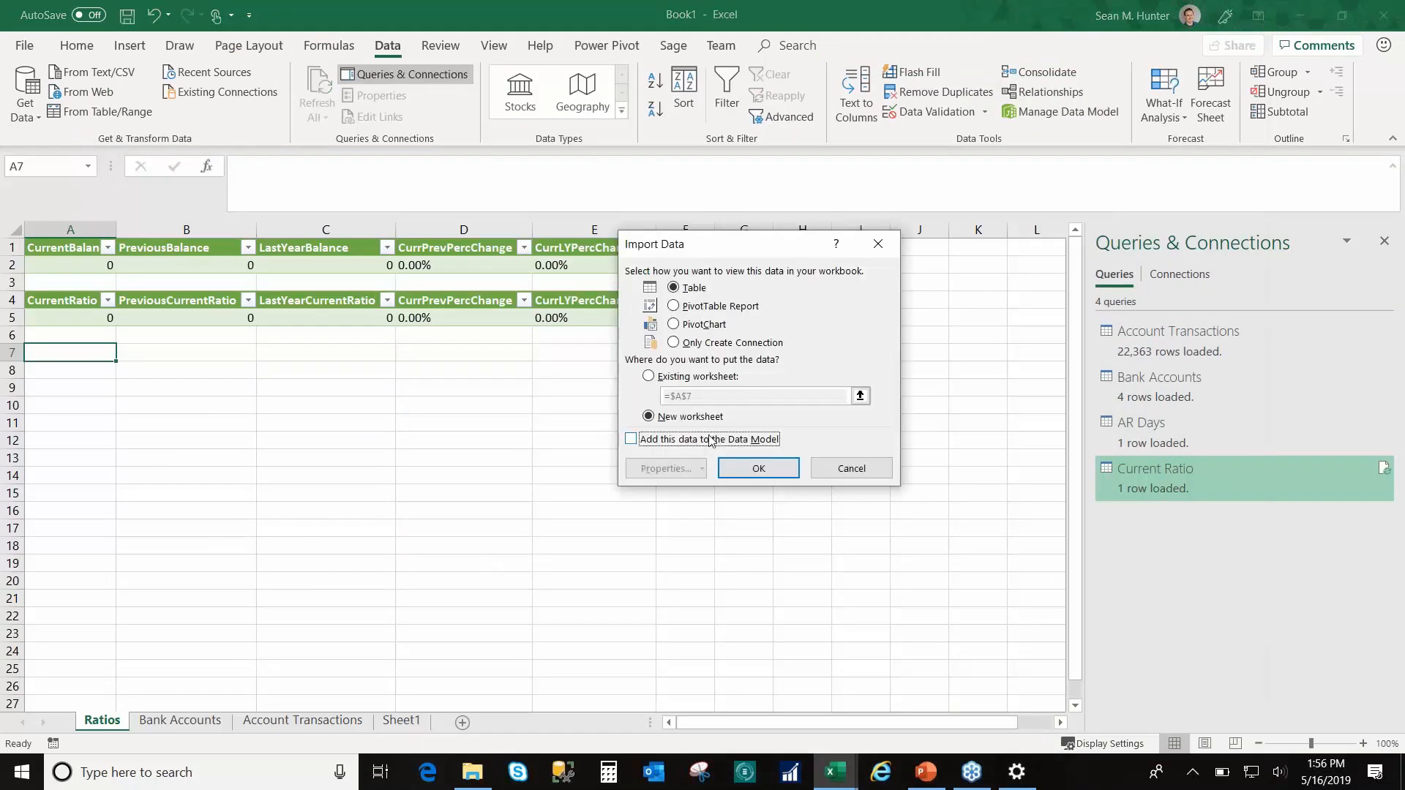
pyautogui.click(696, 376)
pyautogui.click(758, 468)
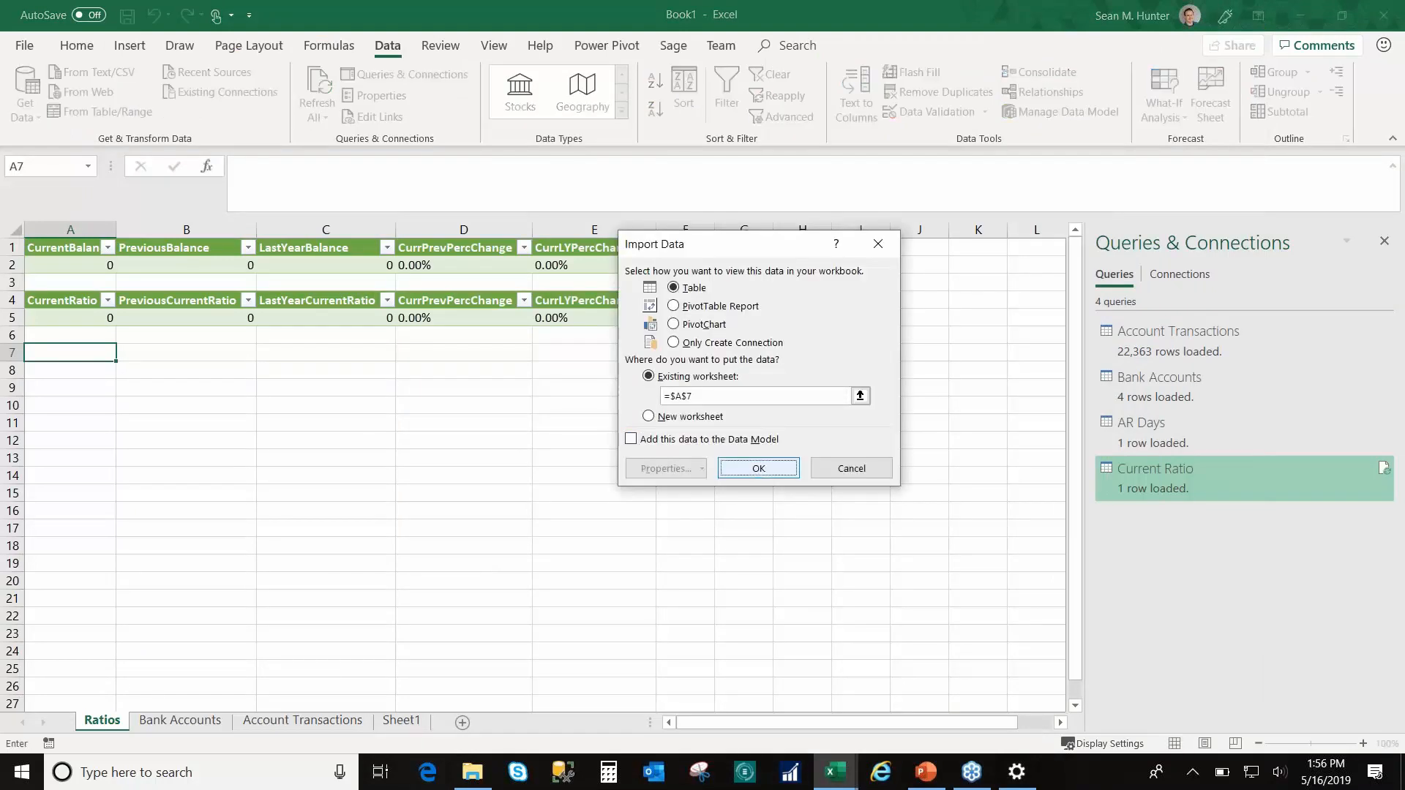
# Step: Import the debt to equity result as a table at cell A7 of the Ratios worksheet
pyautogui.click(758, 468)
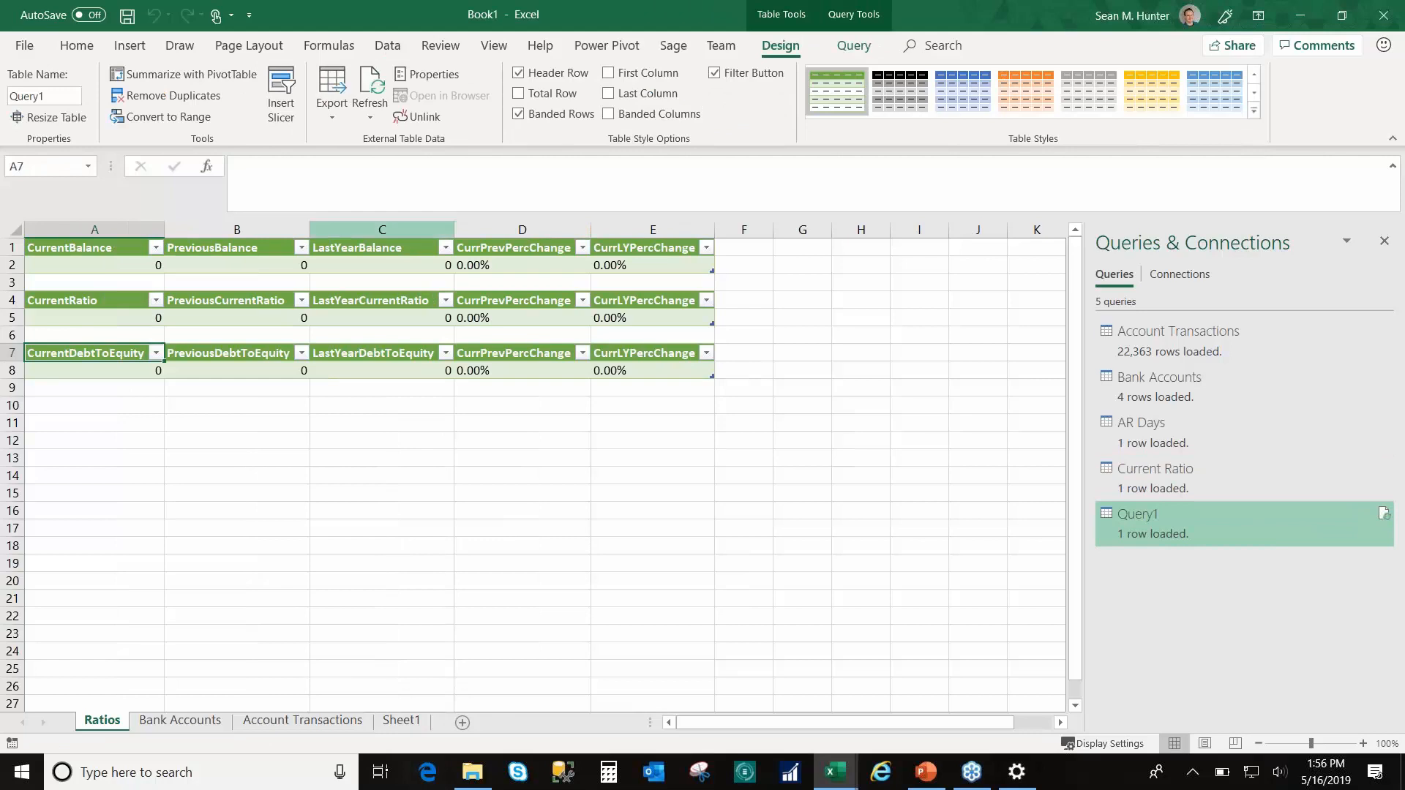
pyautogui.click(388, 46)
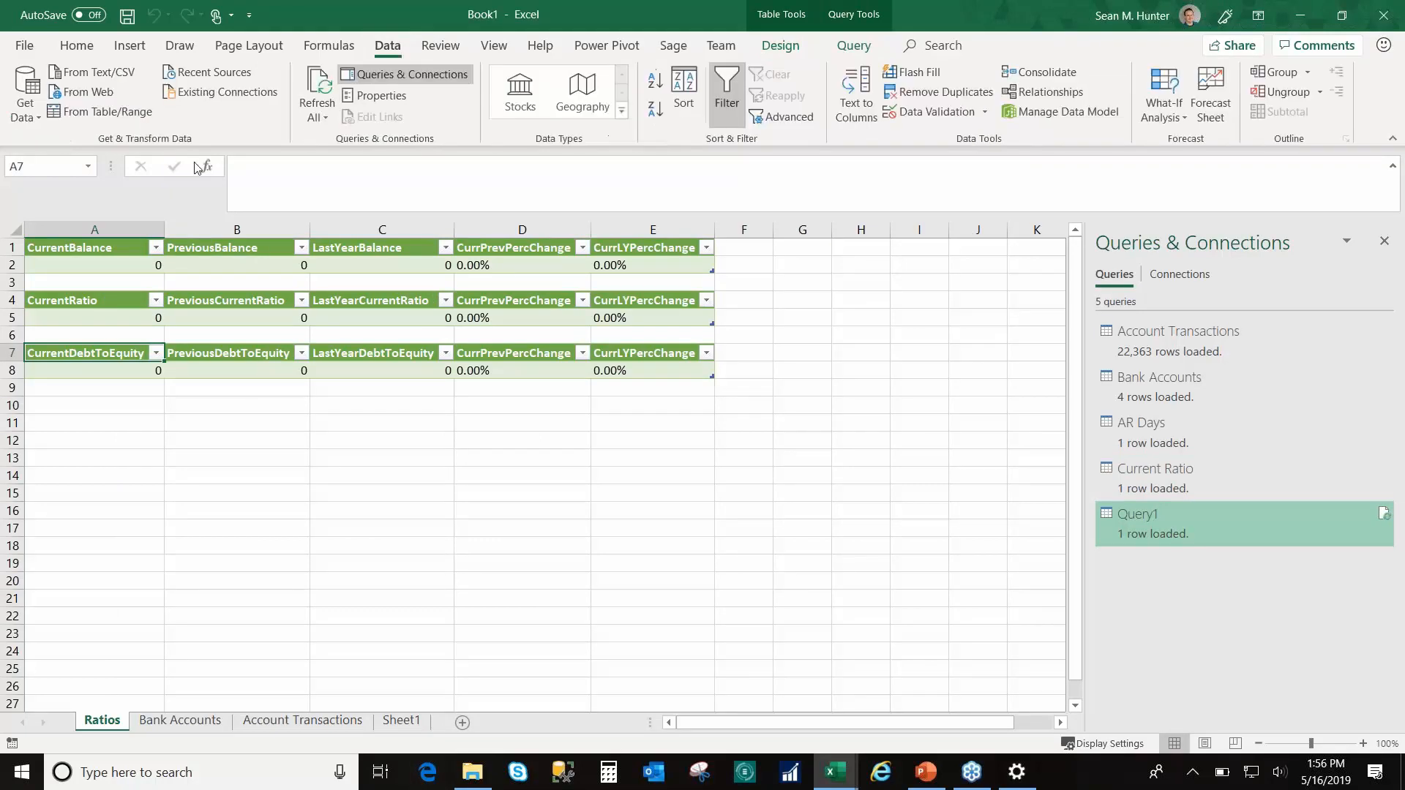
pyautogui.click(33, 107)
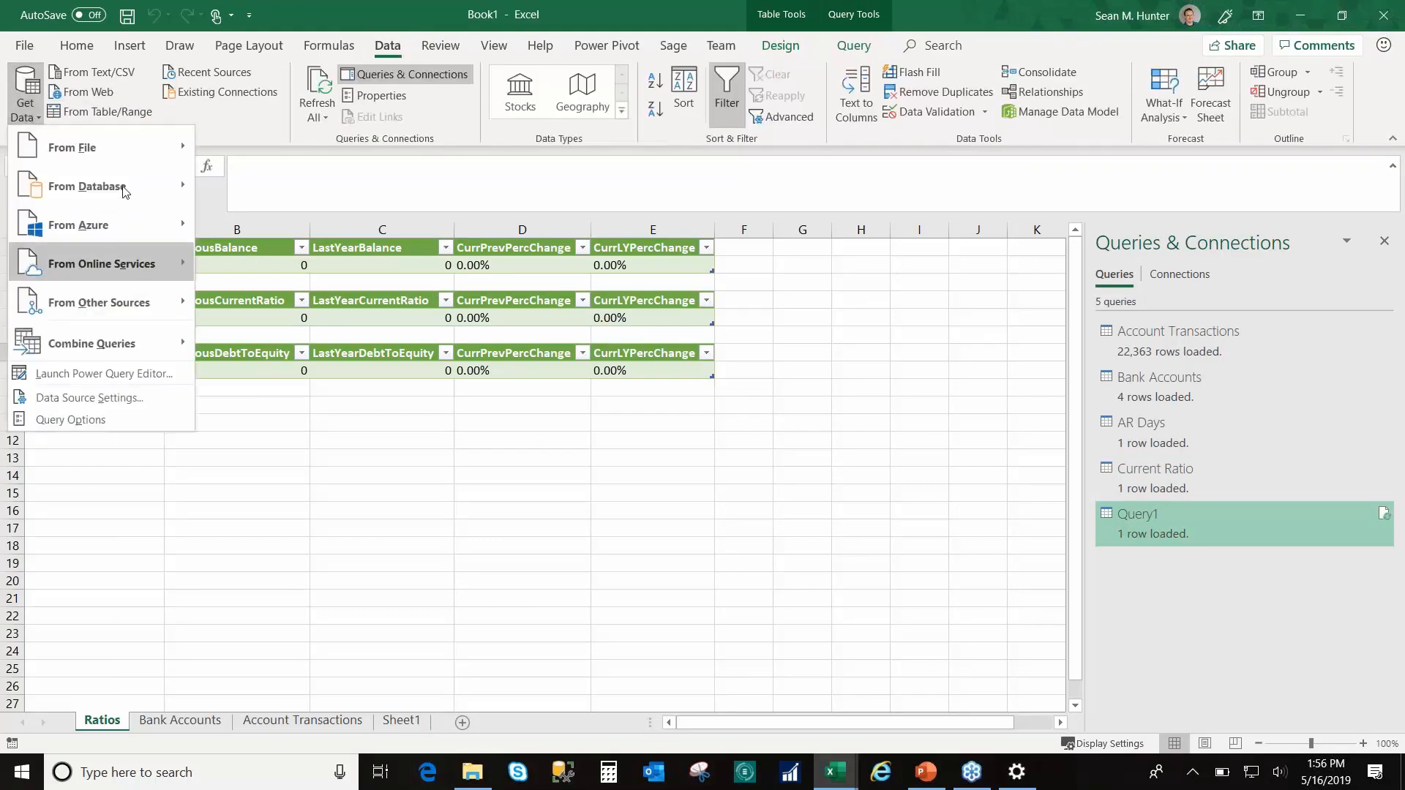
pyautogui.moveTo(130, 187)
pyautogui.press('Escape')
pyautogui.press('Escape')
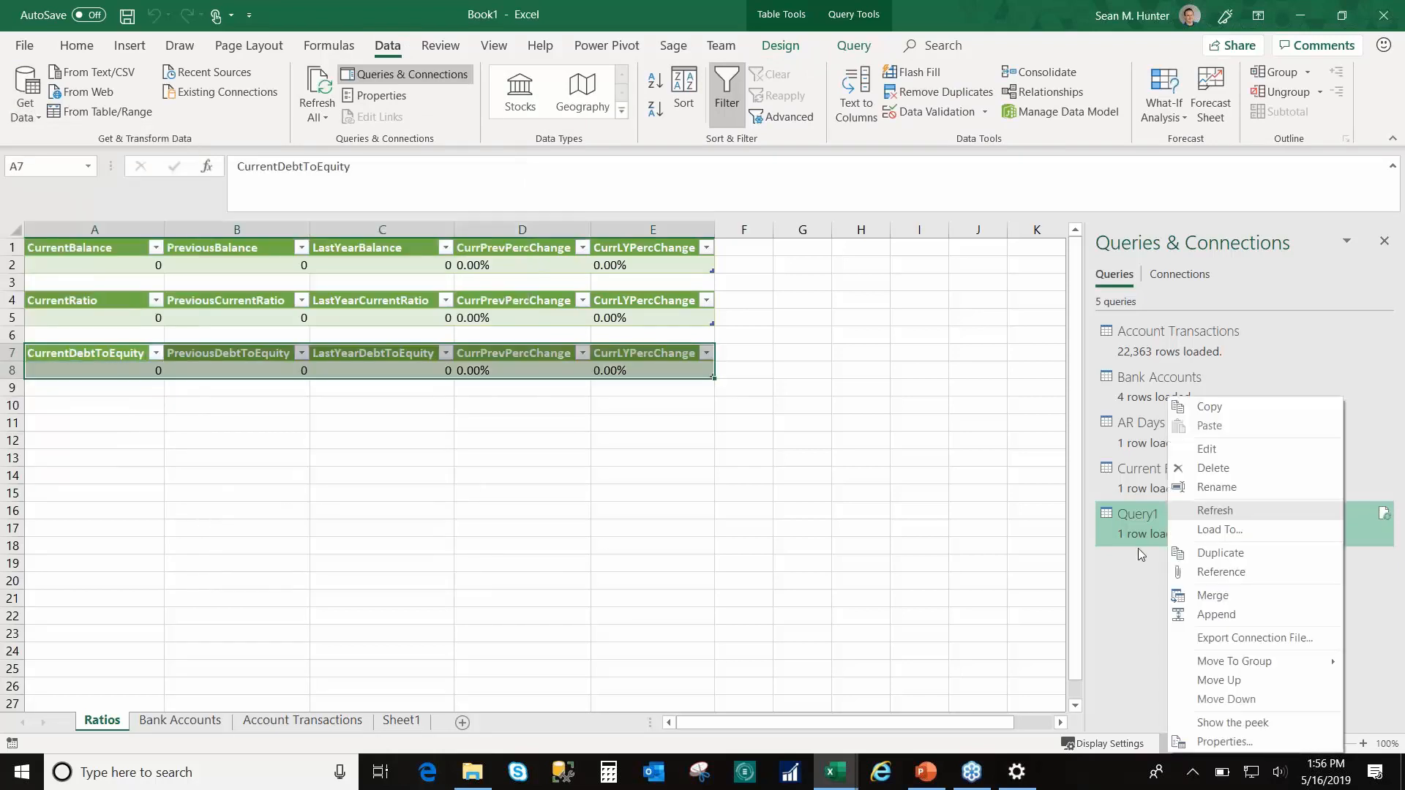
# Step: Rename Query1 to Debt to Equity
pyautogui.click(1236, 489)
pyautogui.write('Debt to Equity')
pyautogui.press('Return')
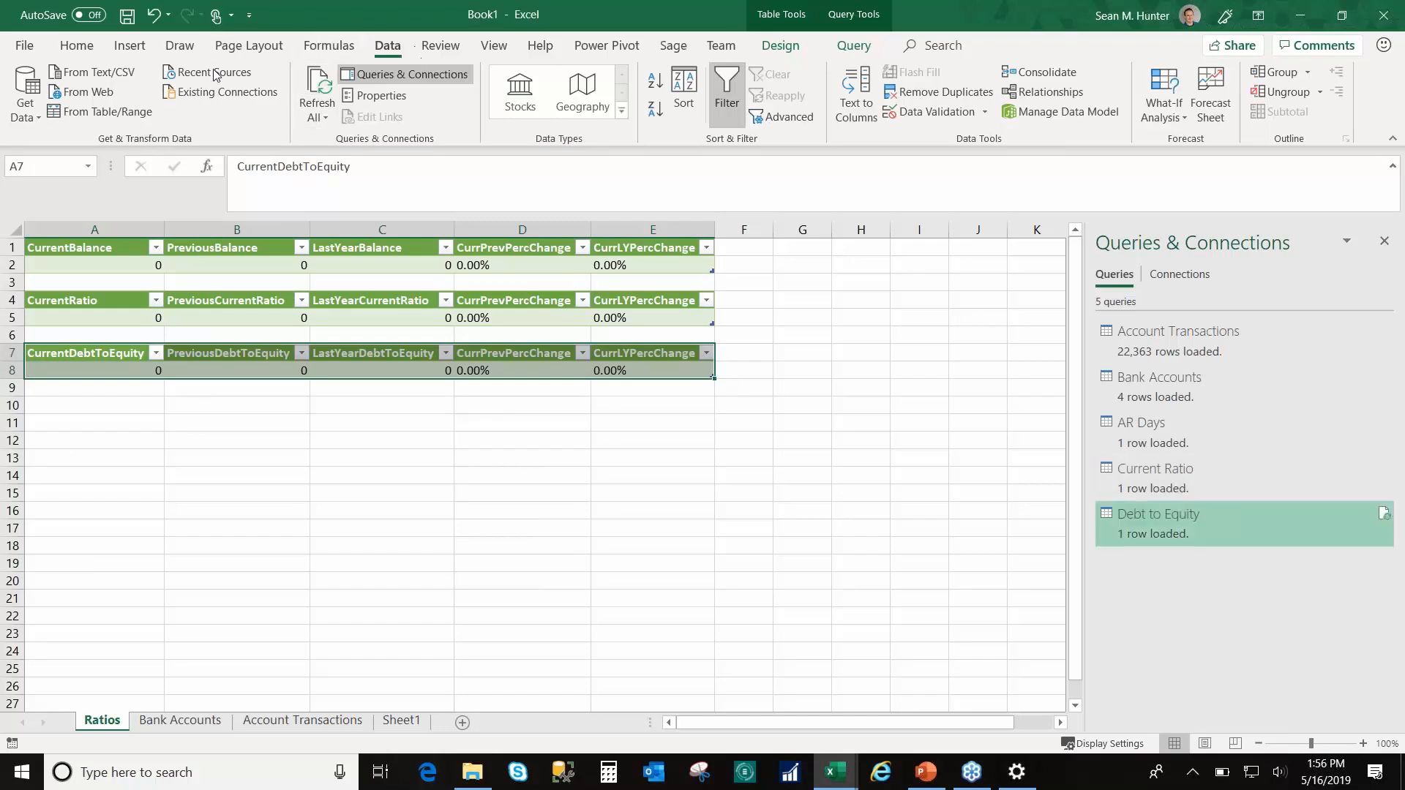
# Step: Start a SQL Server database connection, using the server name in the Quick Ratio slide's notes in PowerPoint and database two
pyautogui.click(26, 93)
pyautogui.moveTo(95, 180)
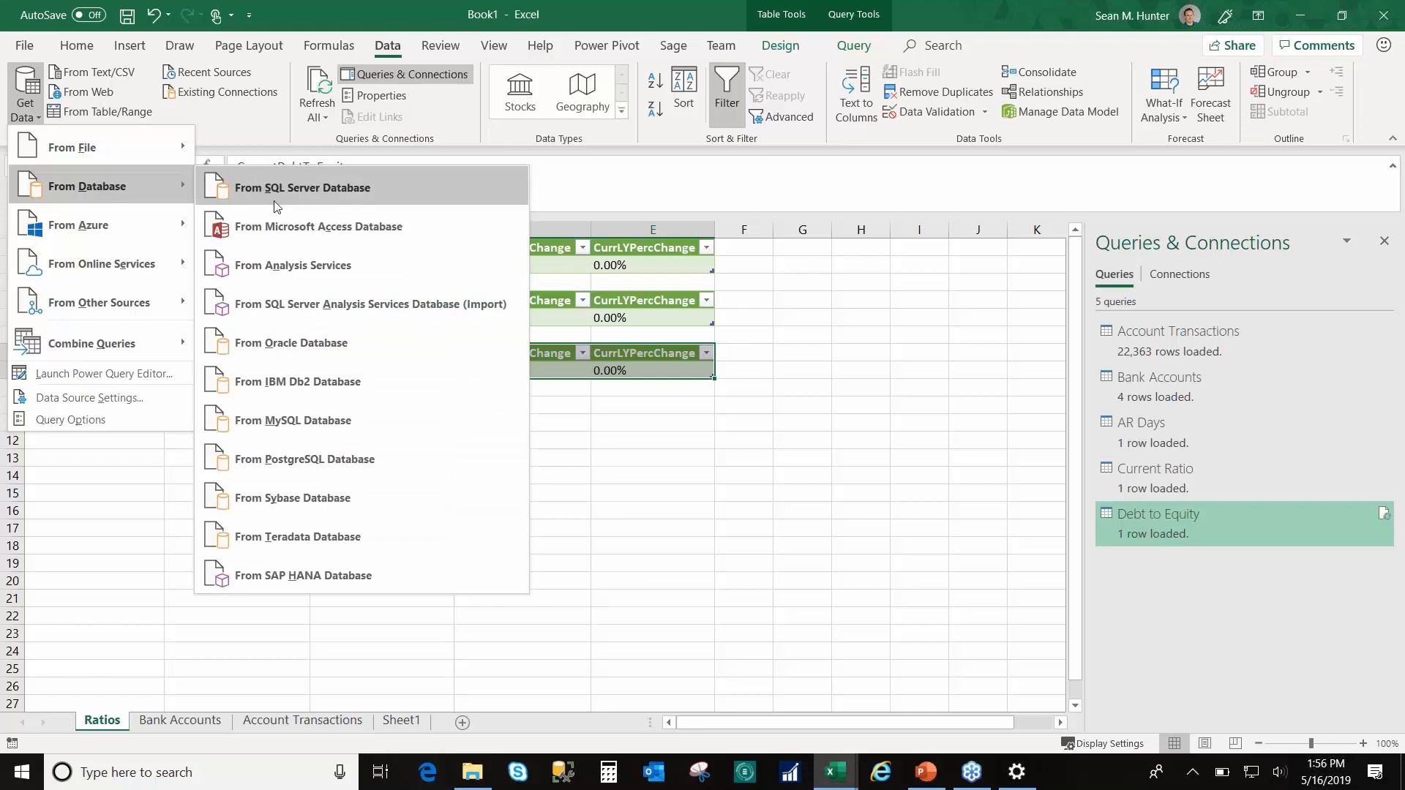
pyautogui.click(293, 196)
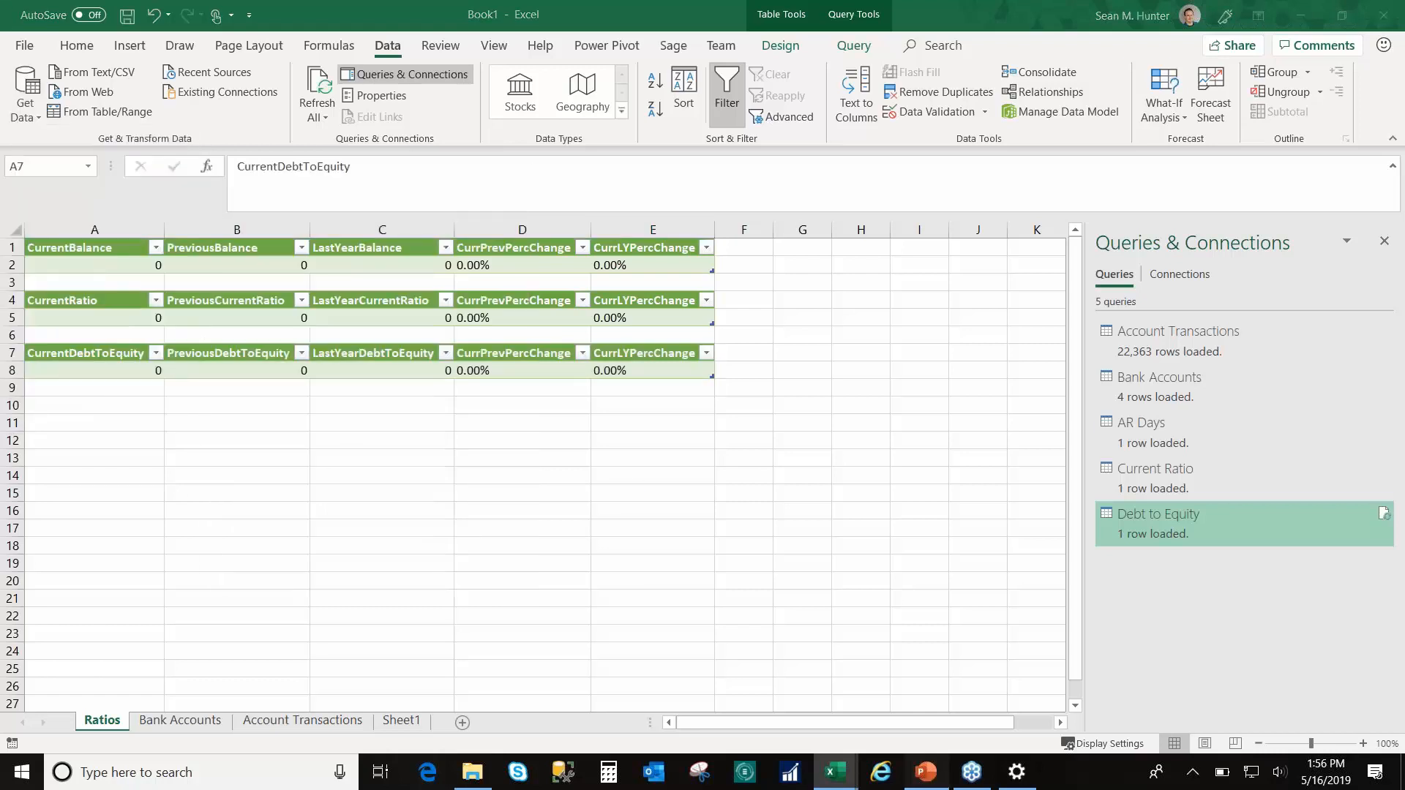
pyautogui.click(925, 772)
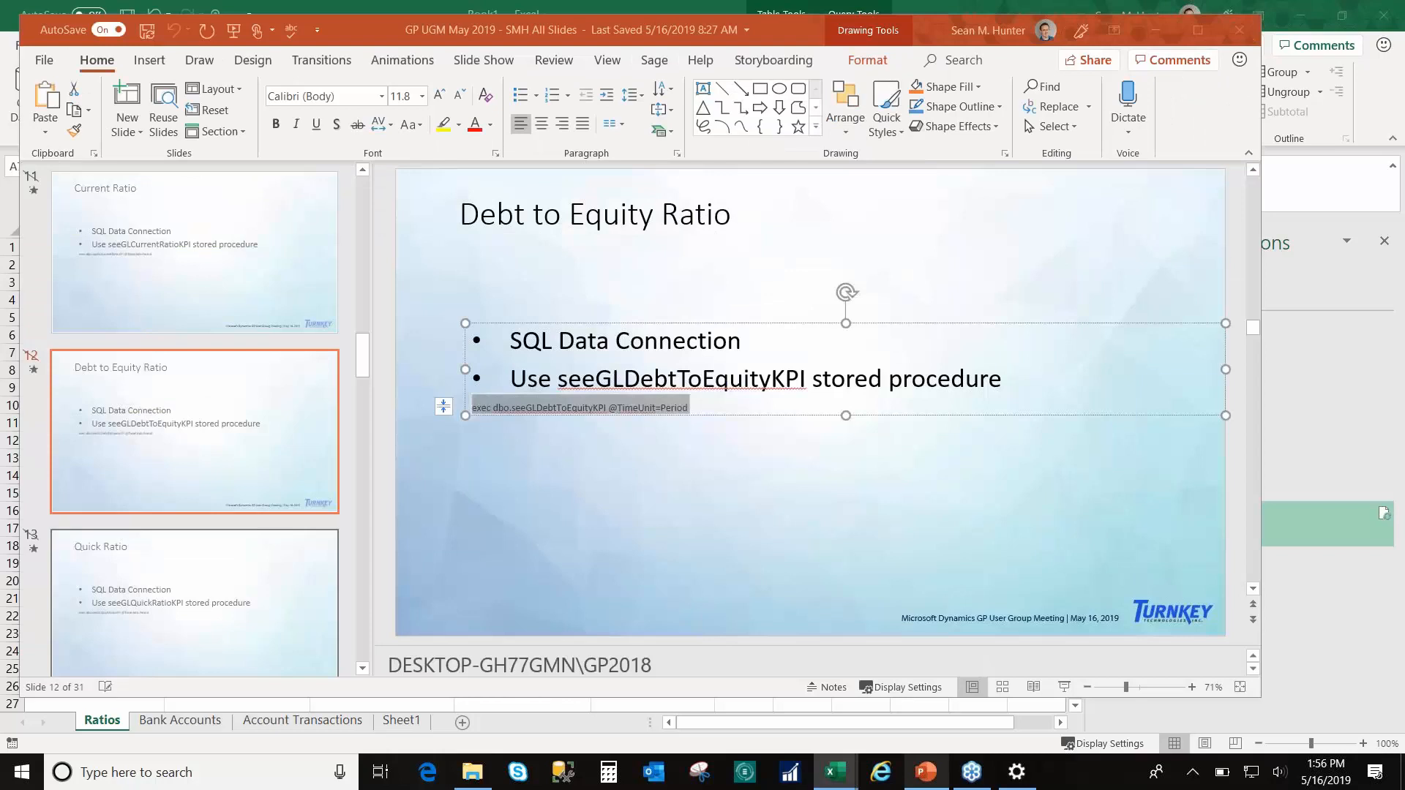
pyautogui.click(194, 603)
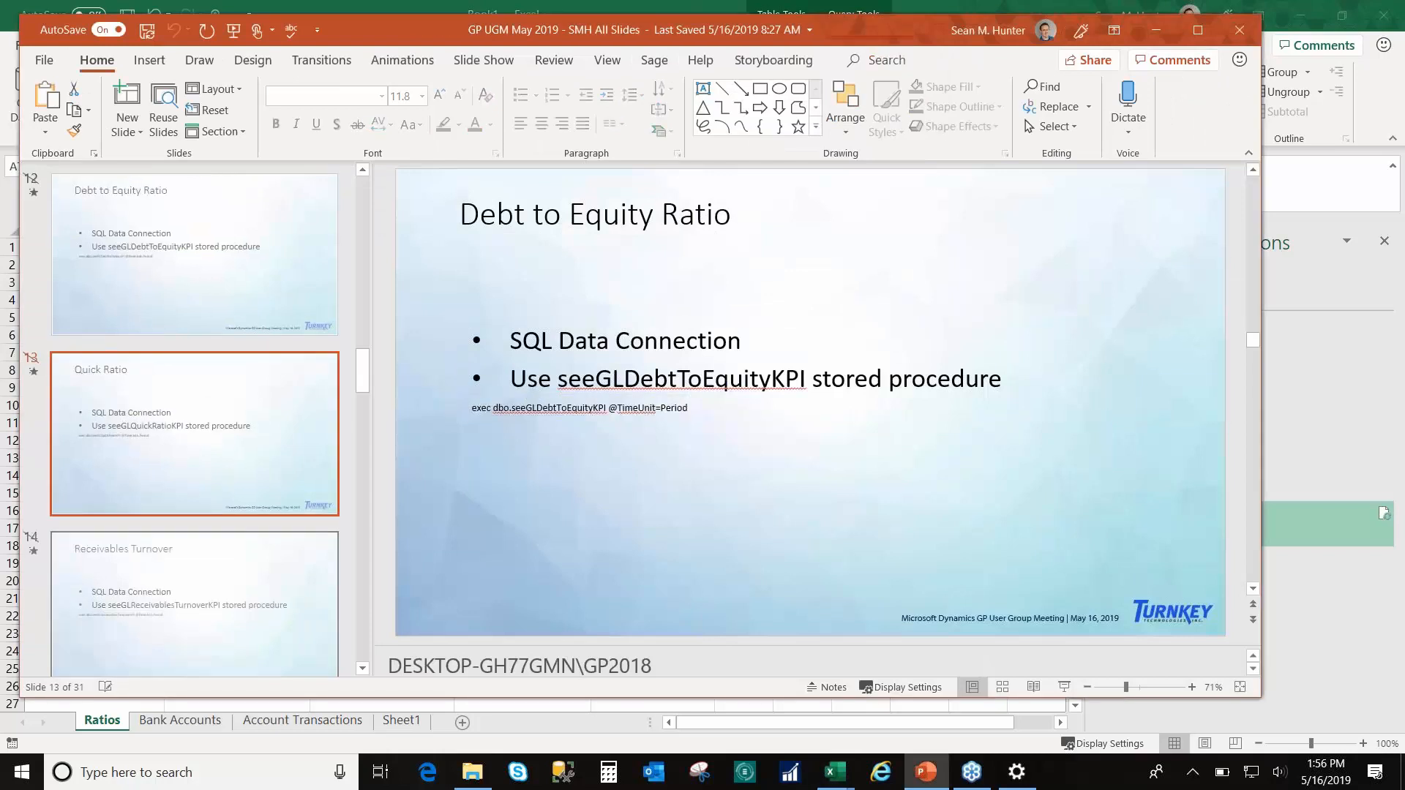
pyautogui.moveTo(656, 665); pyautogui.dragTo(393, 652)
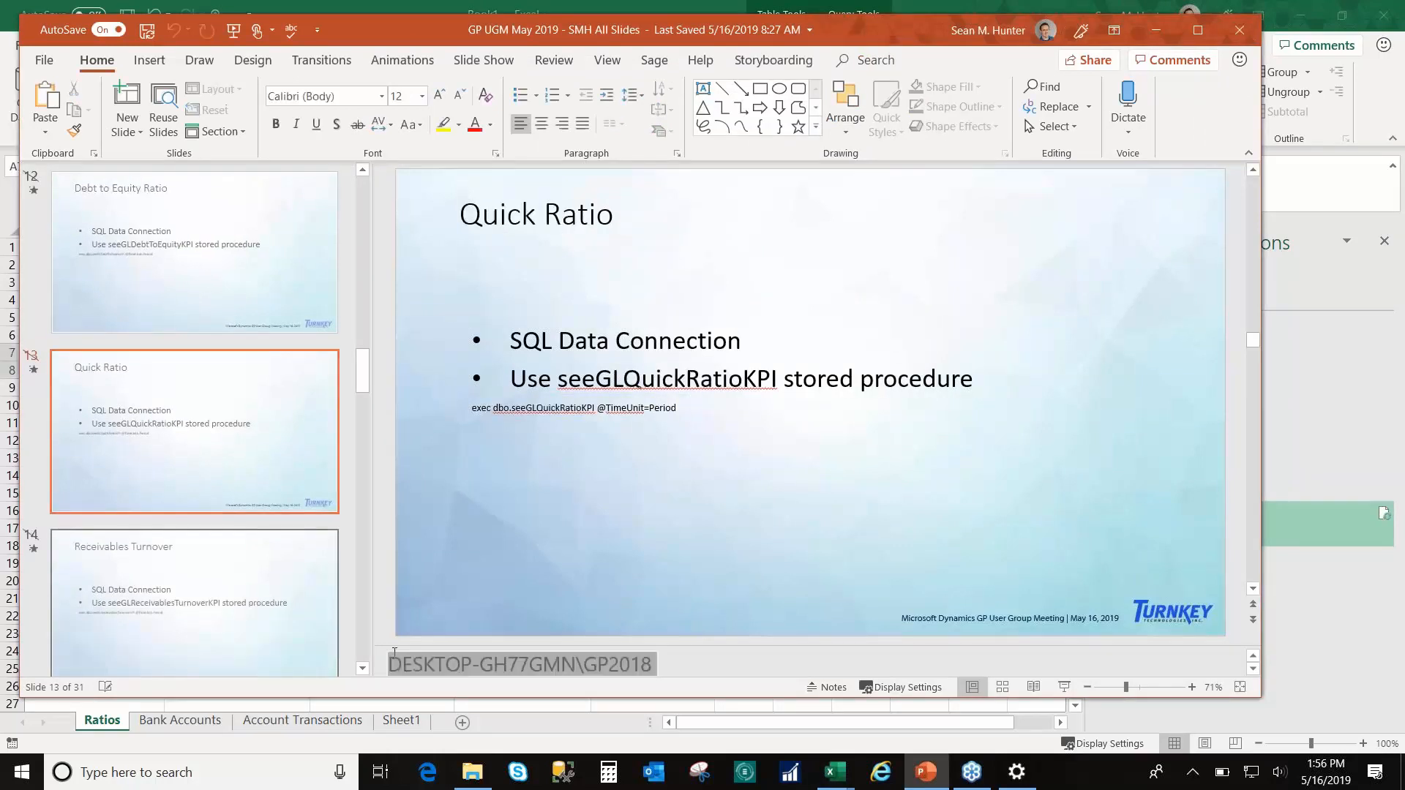
pyautogui.hotkey('ctrl', 'c')
pyautogui.hotkey('alt', 'Tab')
pyautogui.click(454, 340)
pyautogui.hotkey('ctrl', 'v')
pyautogui.press('Tab')
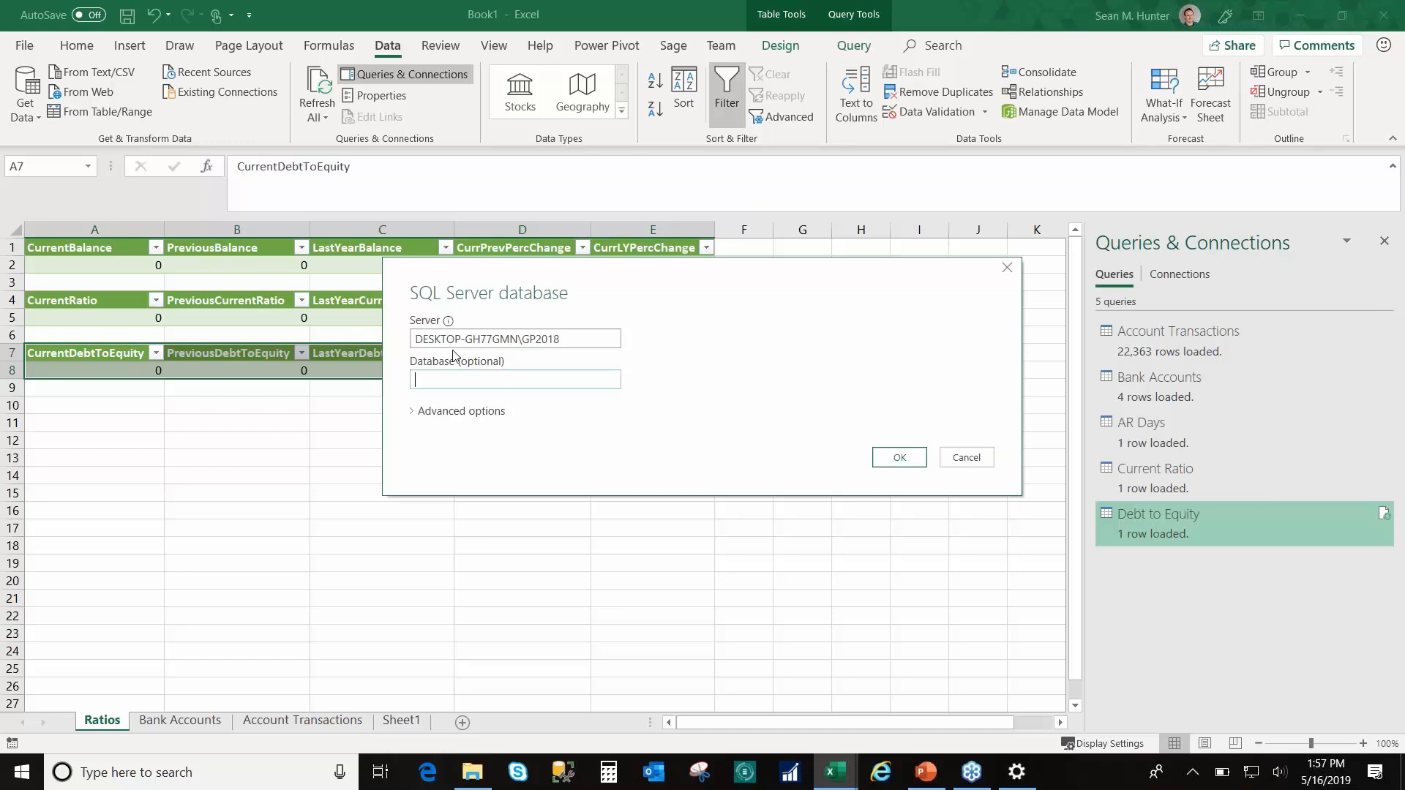
pyautogui.write('two')
pyautogui.press('Tab')
pyautogui.click(449, 411)
pyautogui.click(605, 514)
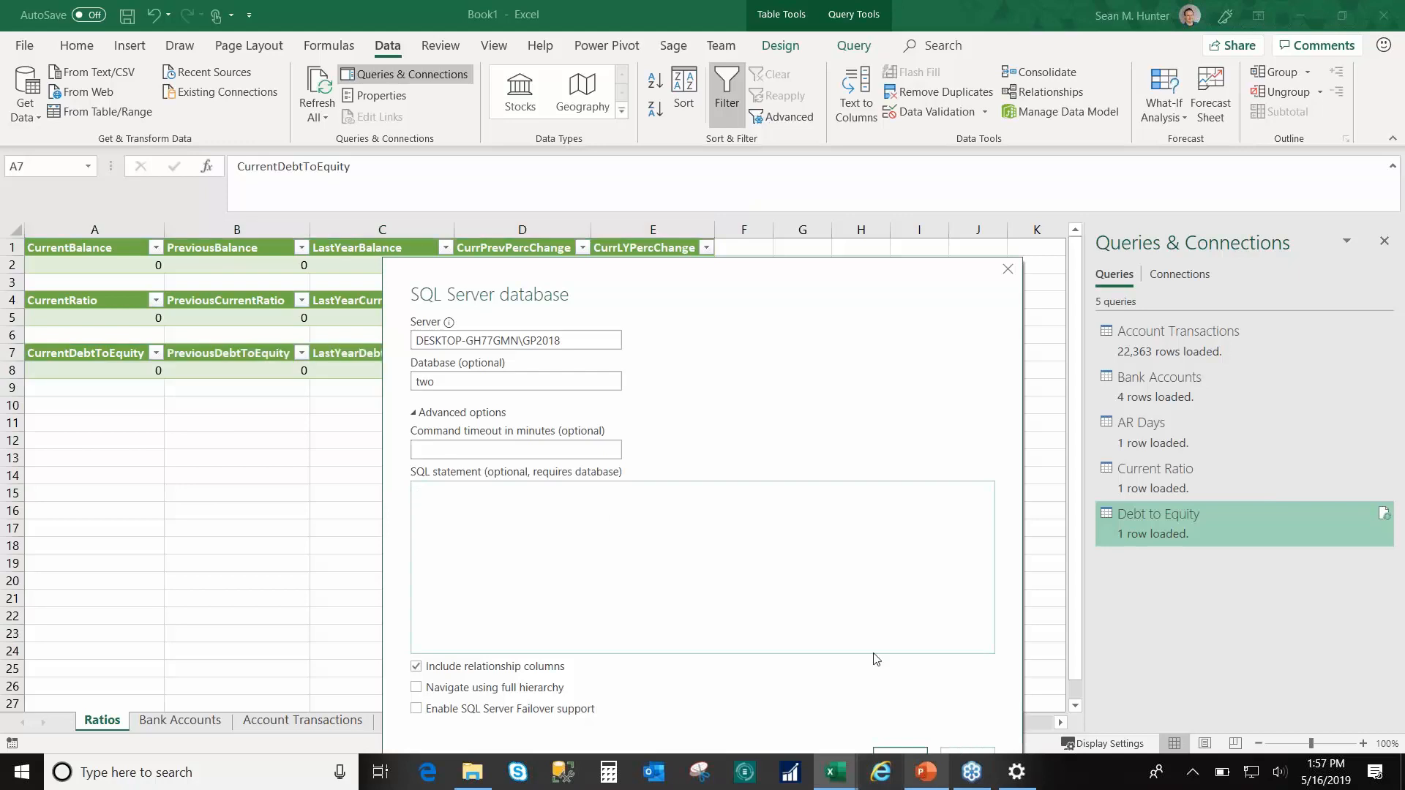
pyautogui.hotkey('alt', 'Tab')
pyautogui.moveTo(677, 408); pyautogui.dragTo(470, 406)
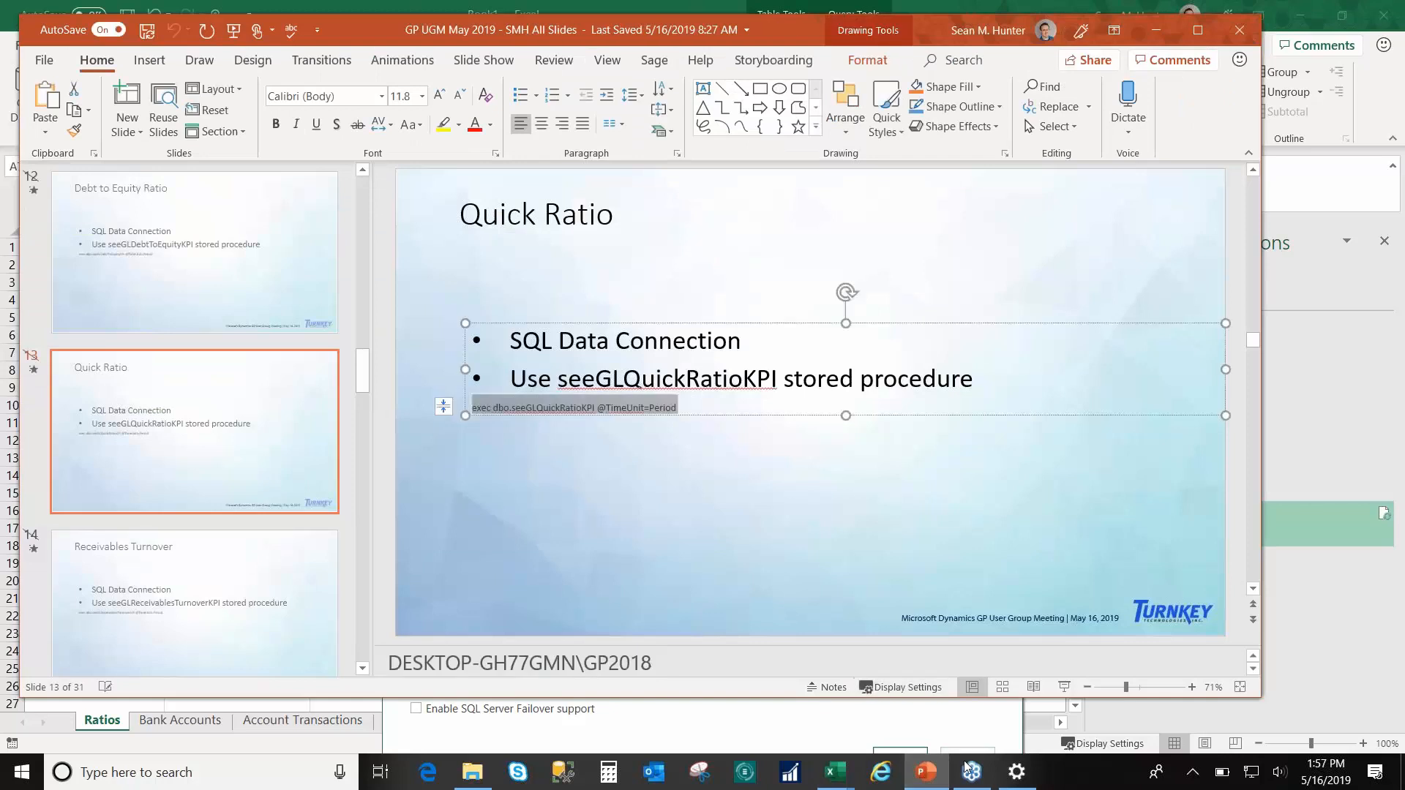
pyautogui.click(832, 781)
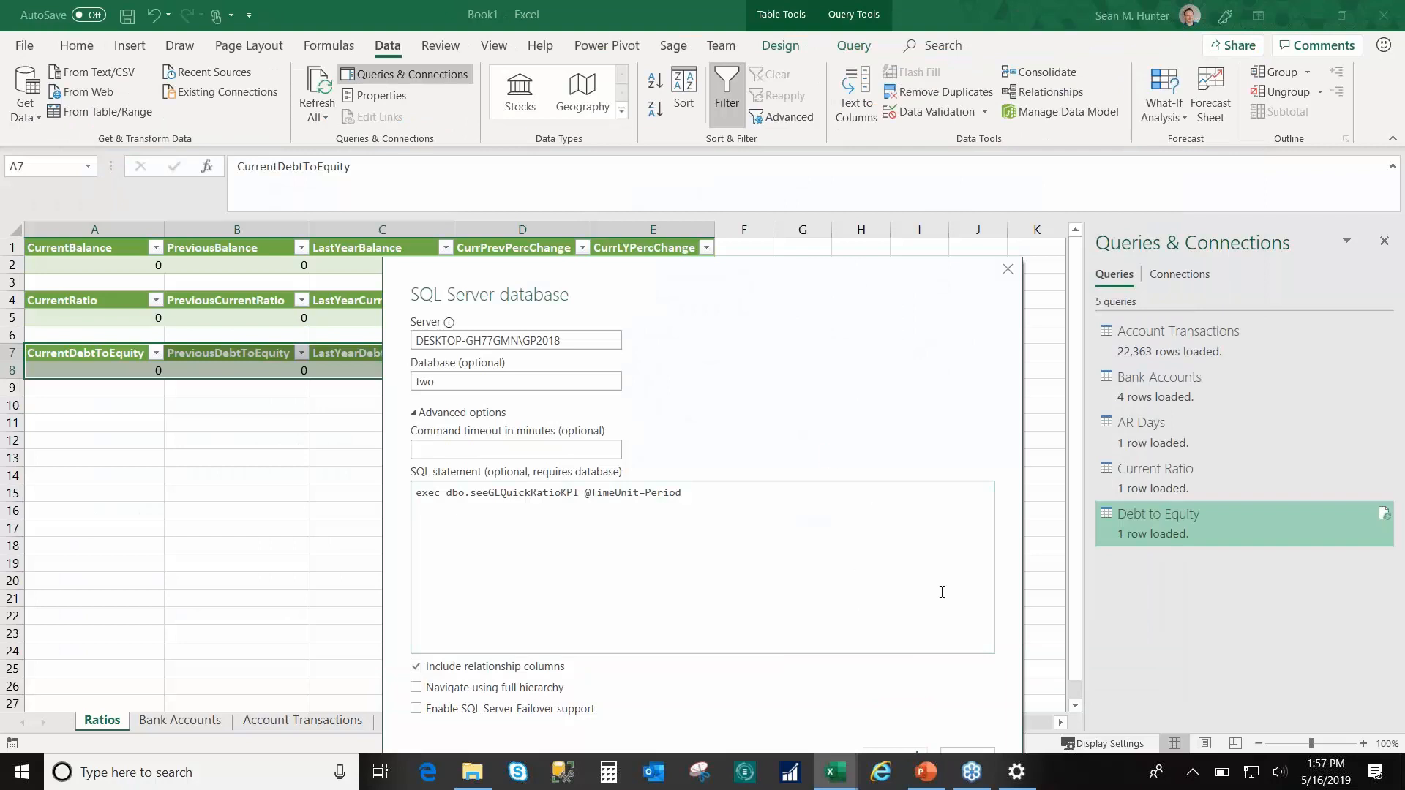
pyautogui.press('Return')
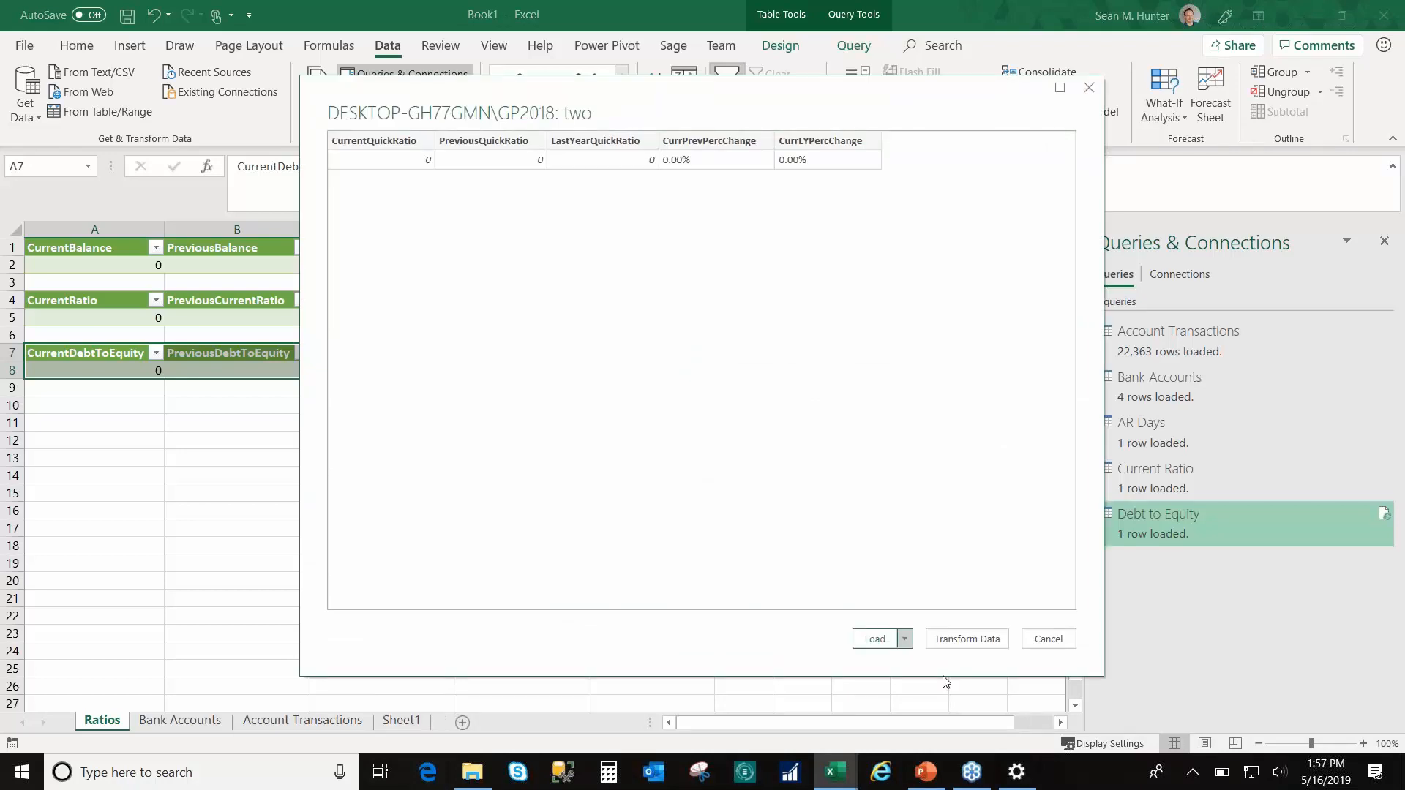
# Step: Load the quick ratio result as a table into the existing Ratios worksheet at cell A10
pyautogui.press('Return')
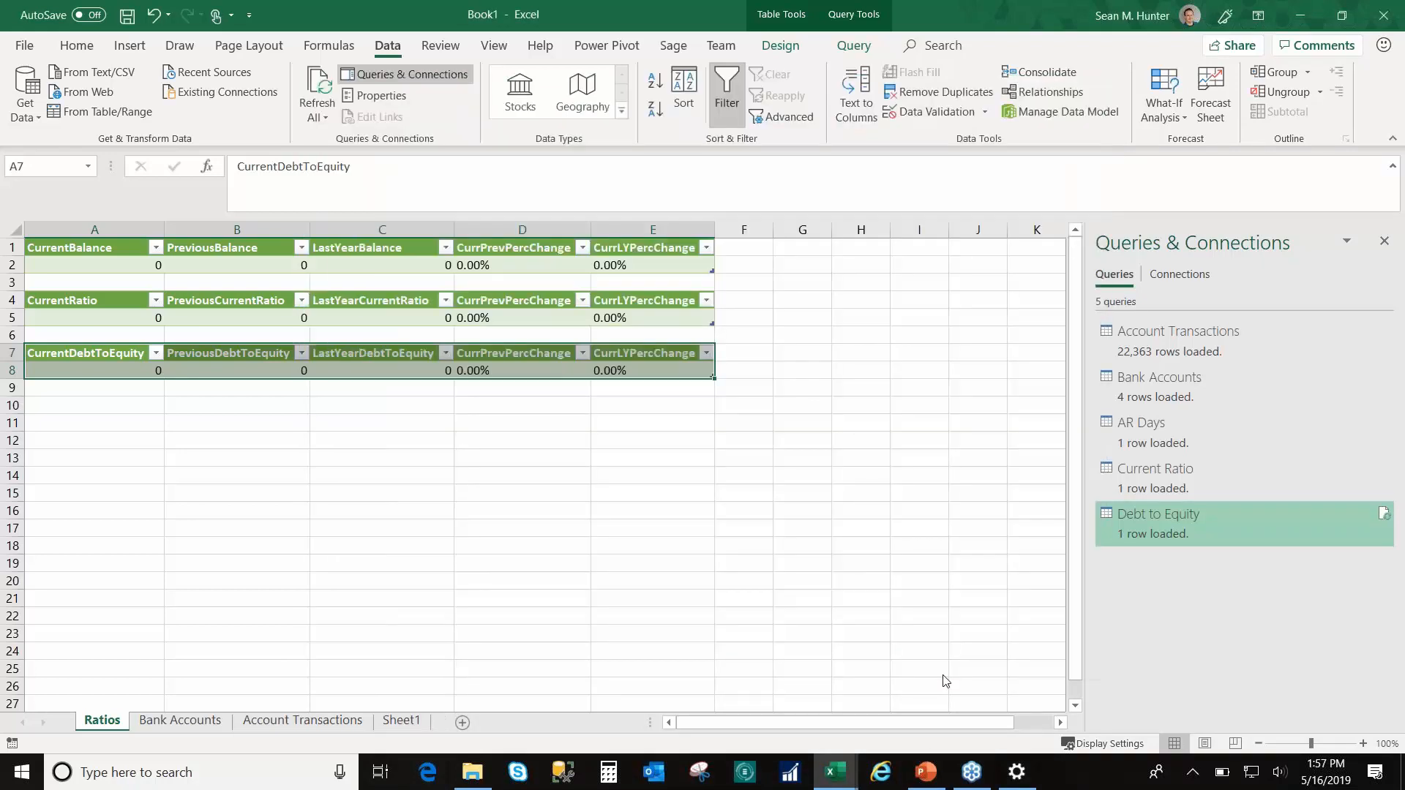
pyautogui.click(649, 376)
pyautogui.press('Return')
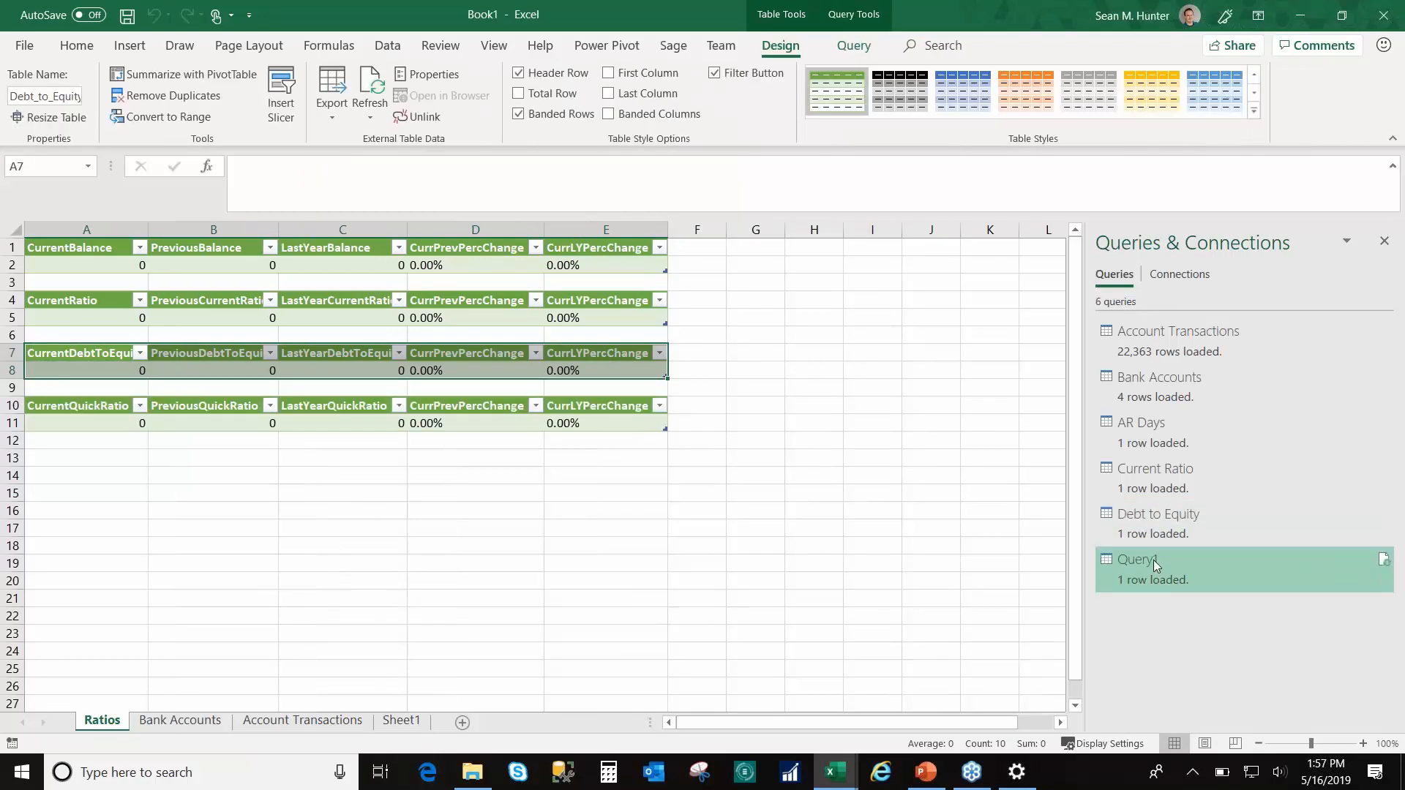
# Step: Rename Query1 to Quick Ratio
pyautogui.click(1153, 559)
pyautogui.write('Quick Ratio')
pyautogui.press('Return')
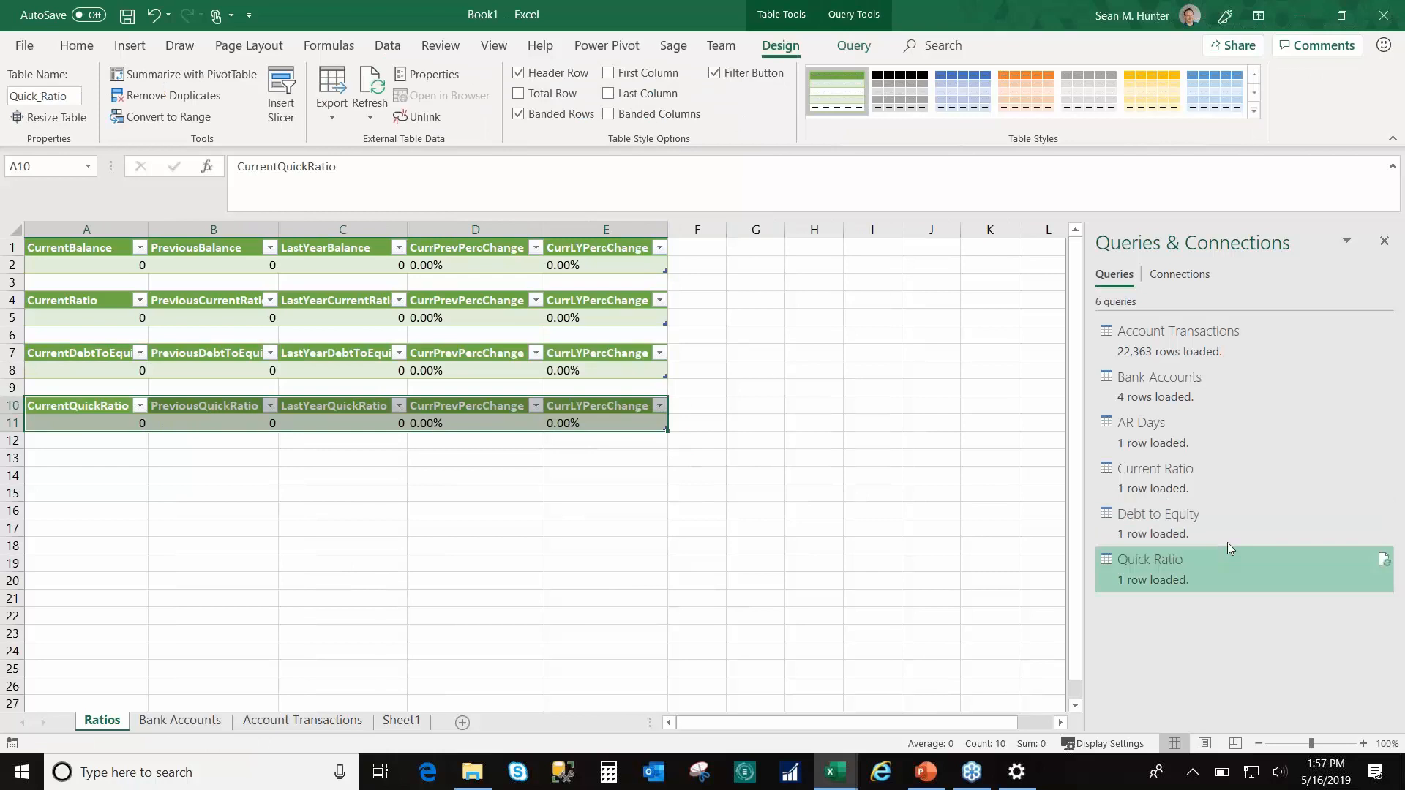
# Step: Start another SQL Server database connection from cell A13 of the Ratios worksheet
pyautogui.click(65, 466)
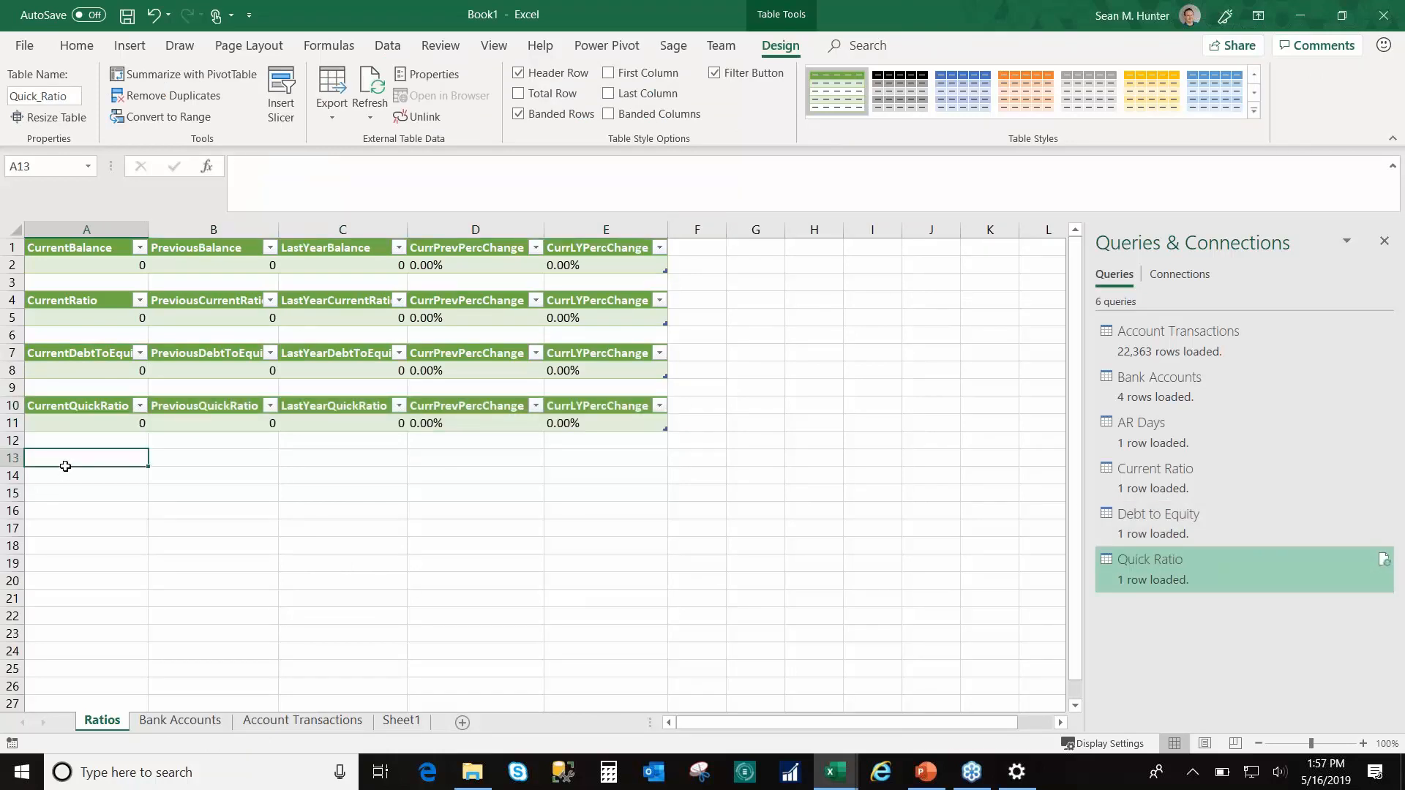
pyautogui.click(388, 45)
pyautogui.click(25, 98)
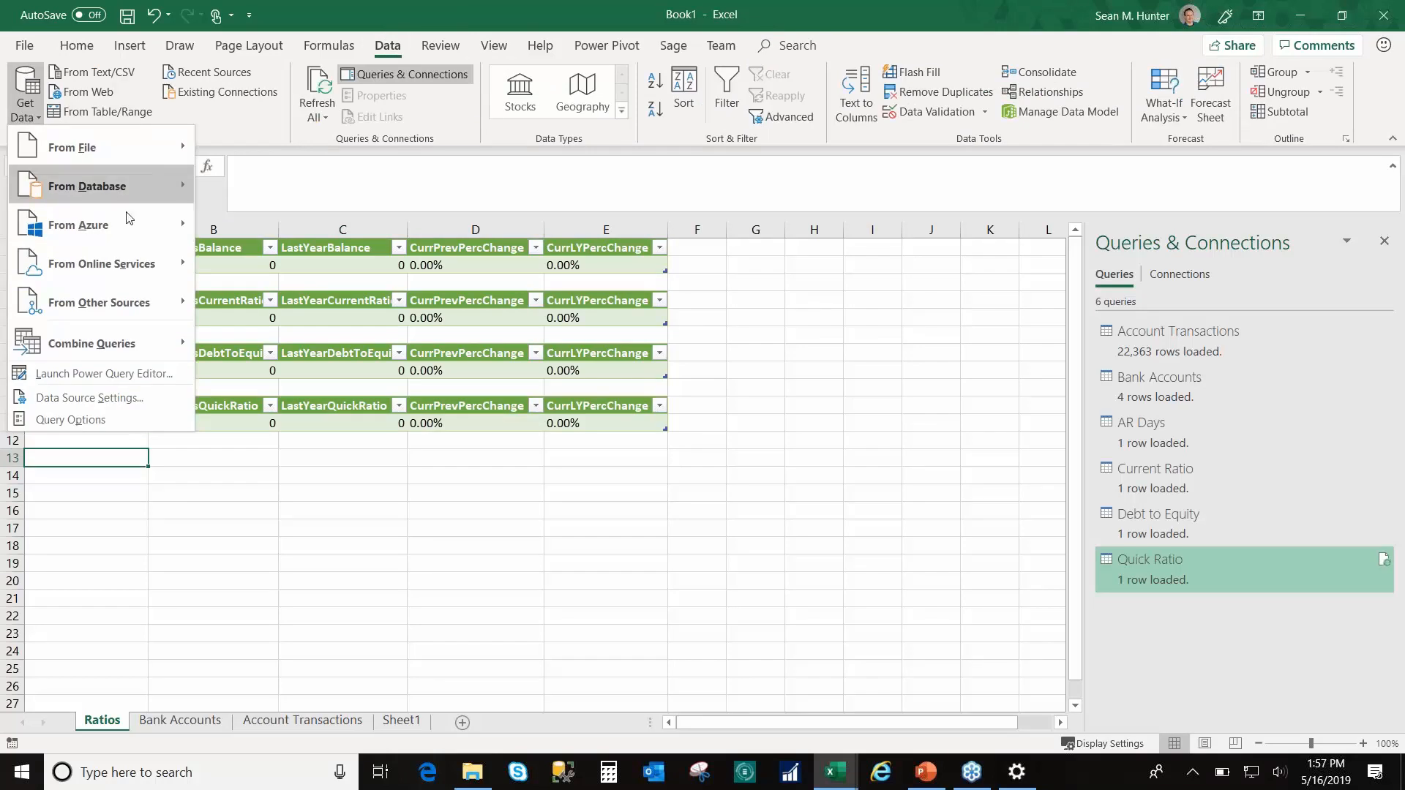
pyautogui.moveTo(142, 180)
pyautogui.click(345, 197)
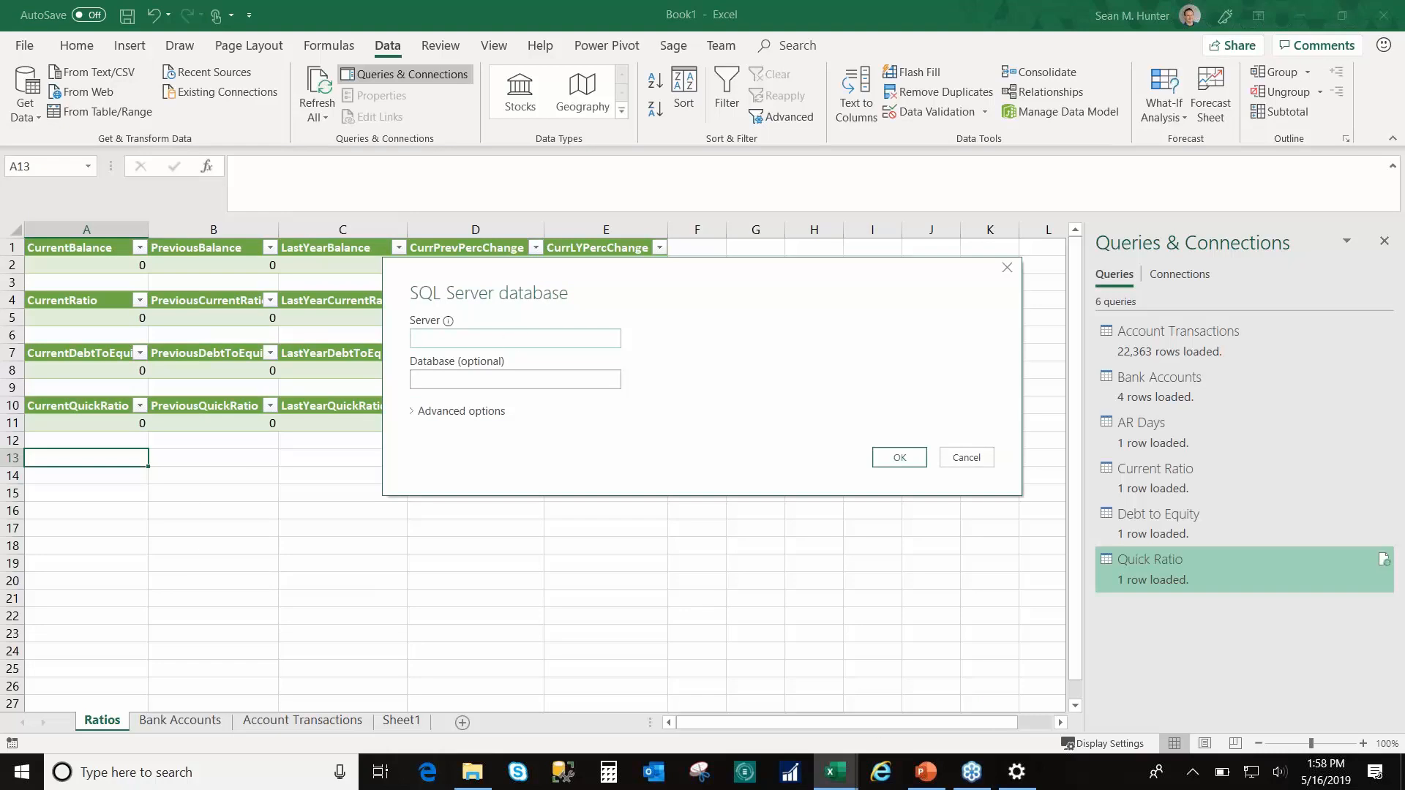
pyautogui.click(925, 773)
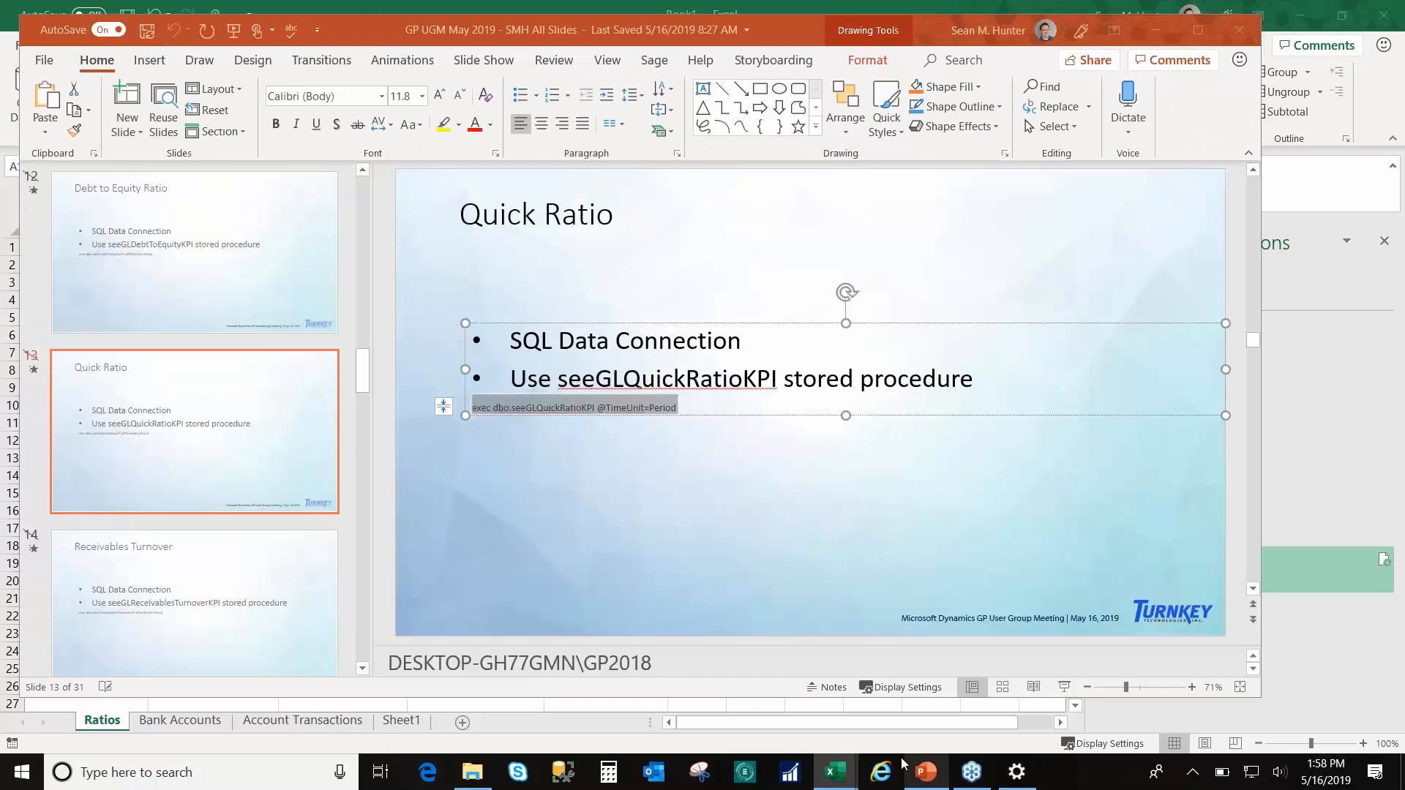
pyautogui.scroll(-1, 475, 494)
pyautogui.tripleClick(607, 409)
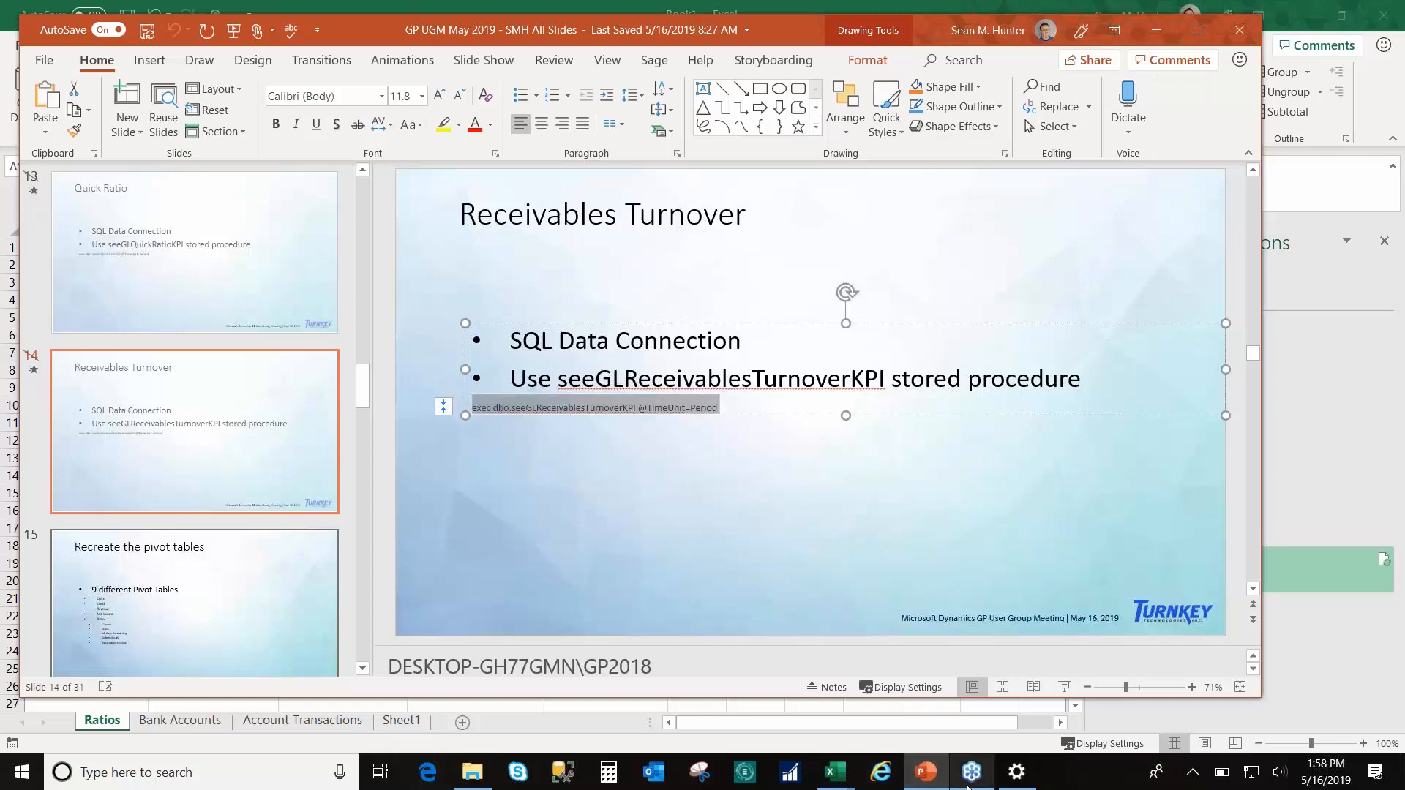
pyautogui.moveTo(962, 787)
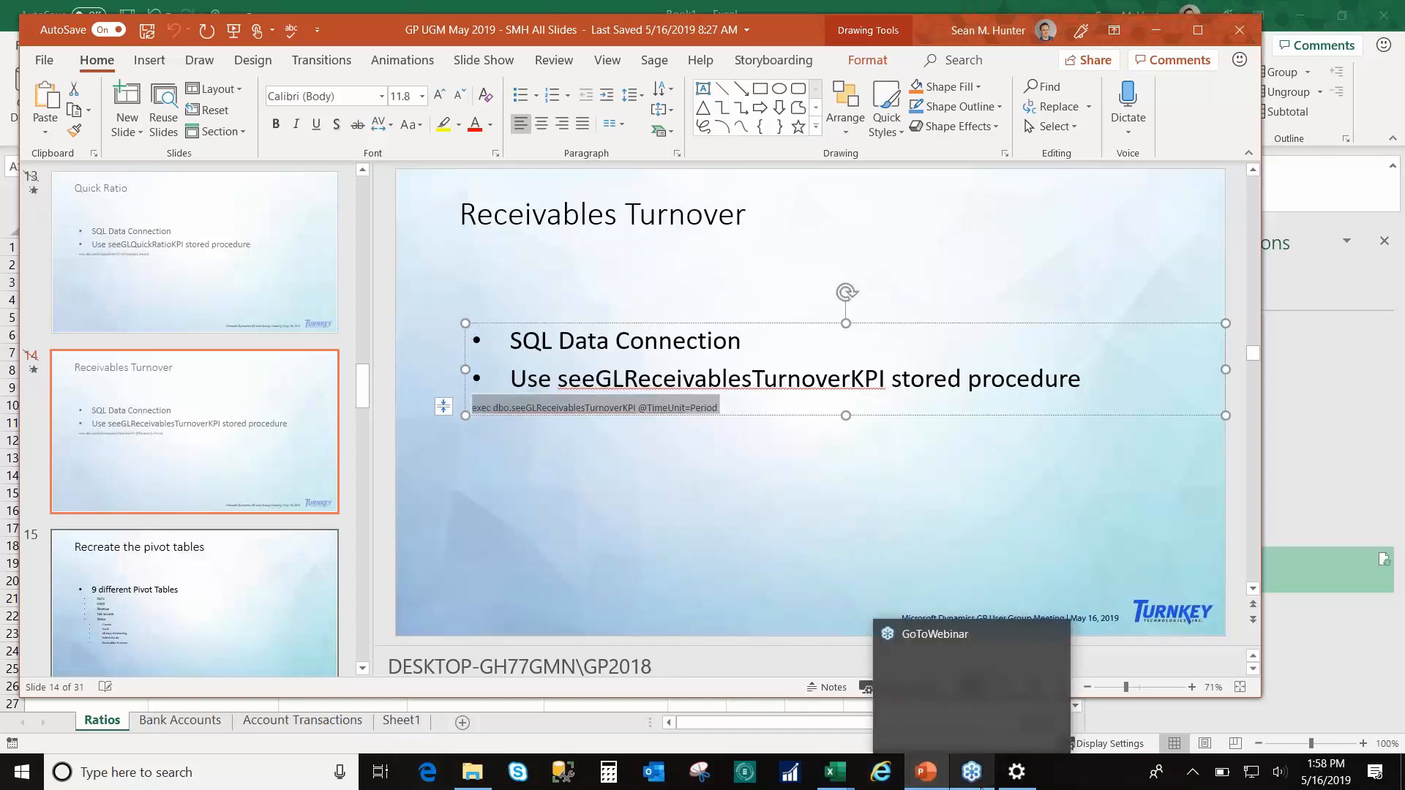
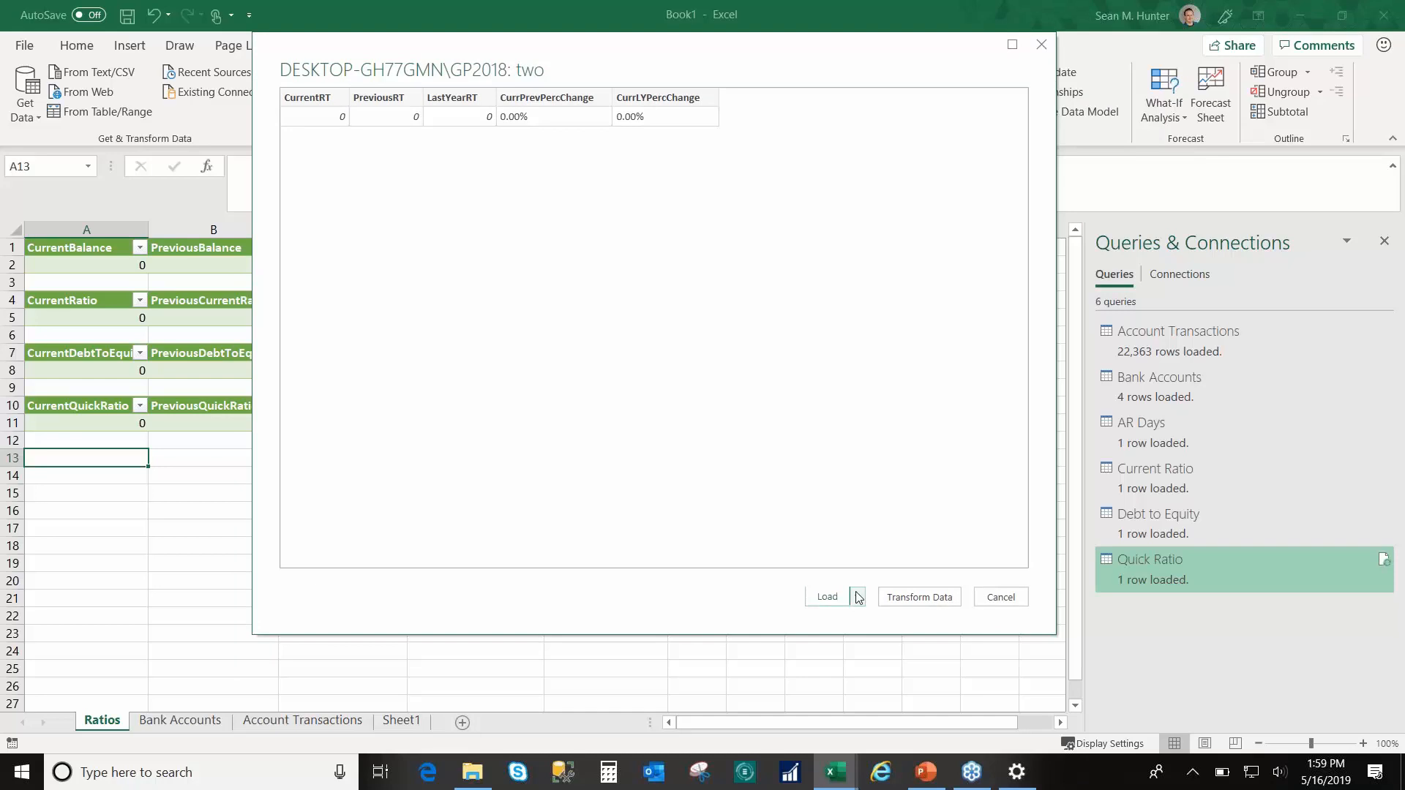
# Step: Load the receivables turnover result into a new worksheet and move its table to cell A13 of the Ratios worksheet
pyautogui.click(830, 603)
pyautogui.click(830, 604)
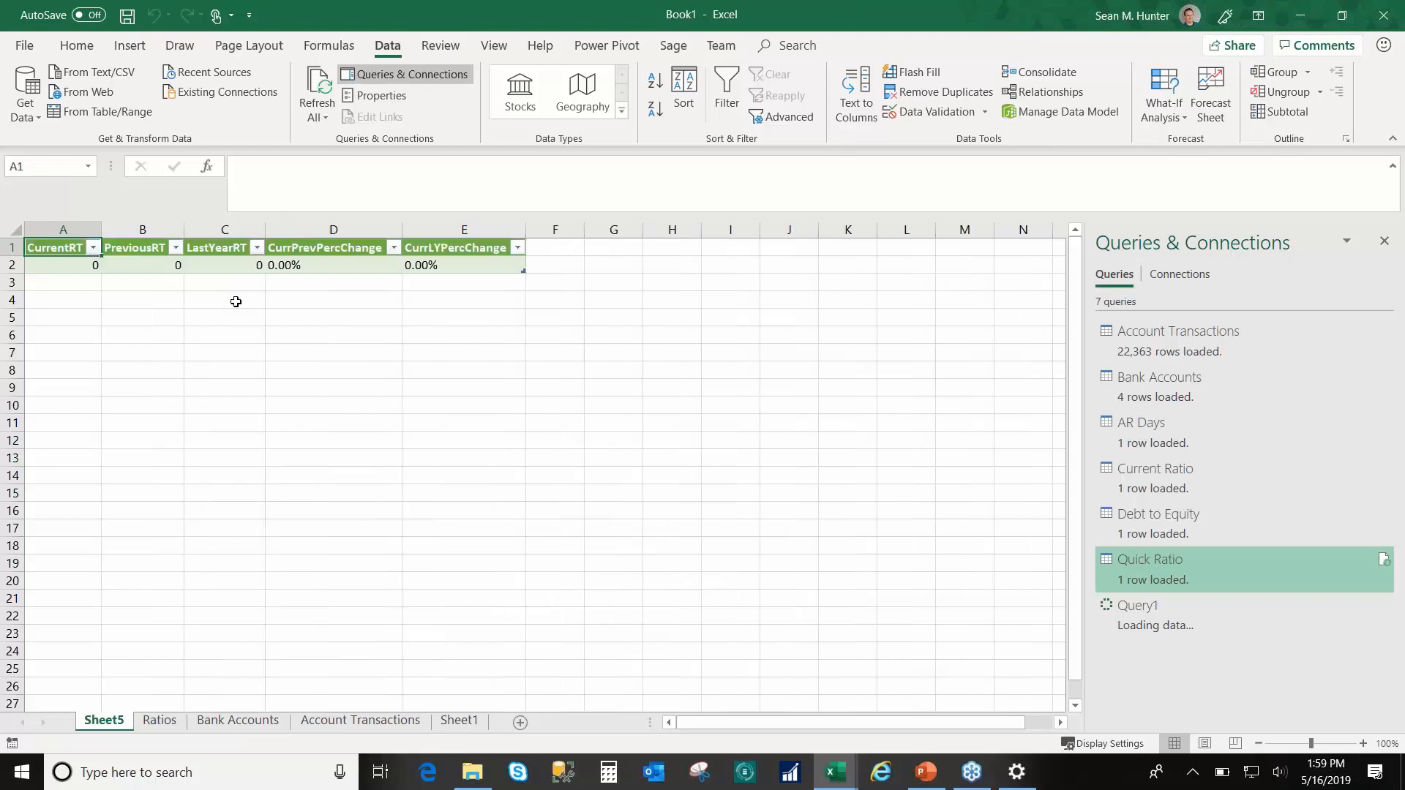
pyautogui.moveTo(59, 248); pyautogui.dragTo(443, 264)
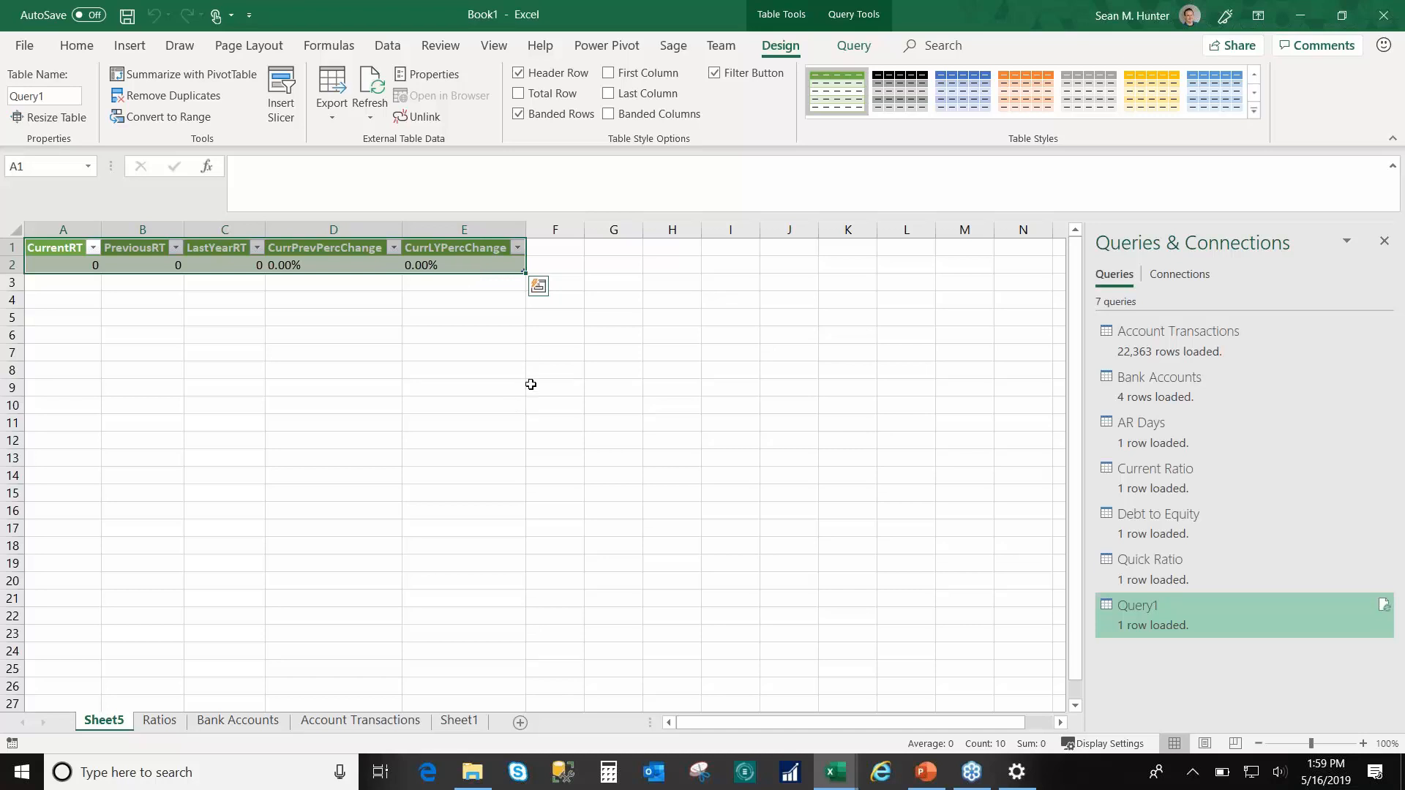
pyautogui.moveTo(55, 247); pyautogui.dragTo(139, 247)
pyautogui.moveTo(330, 286); pyautogui.dragTo(448, 292)
pyautogui.hotkey('ctrl', 'c')
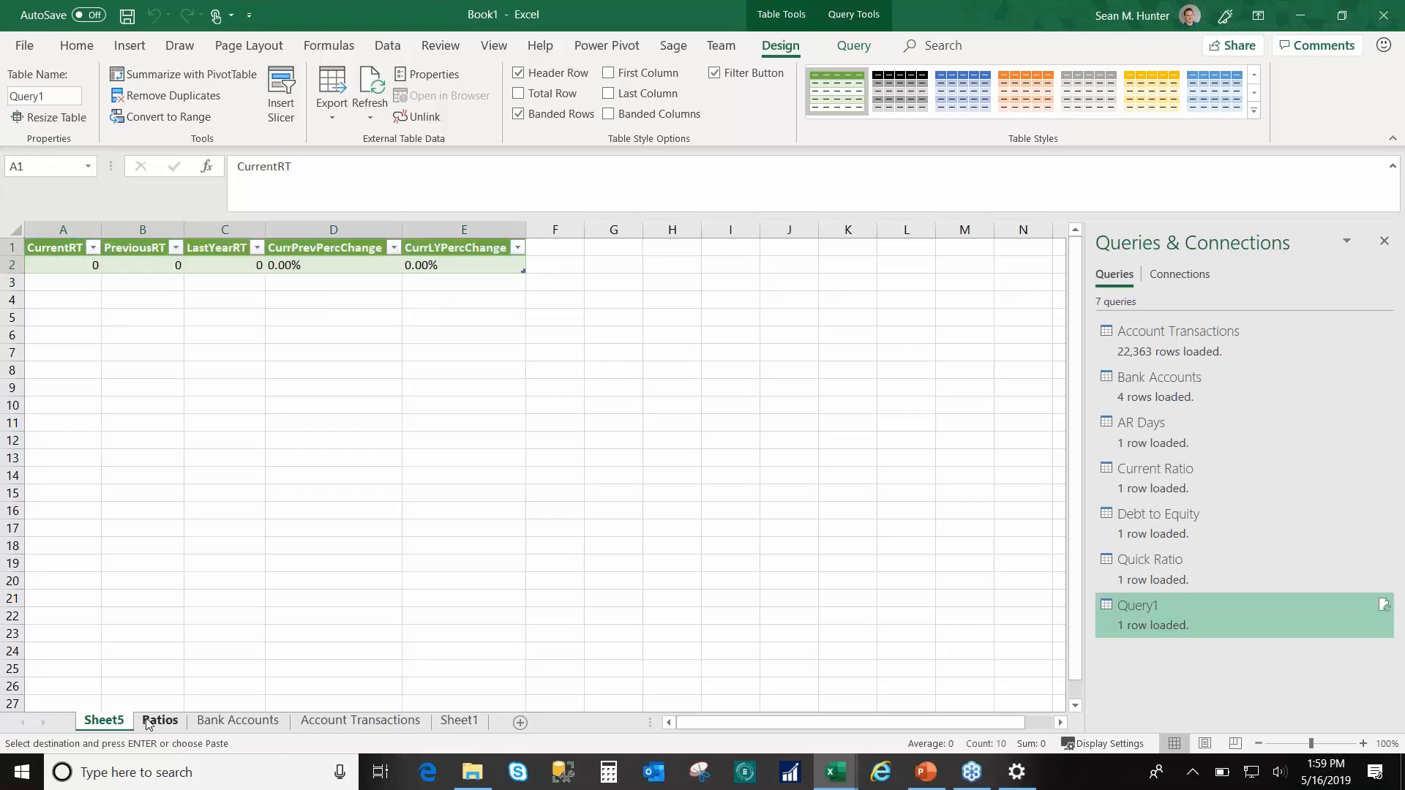
pyautogui.click(147, 721)
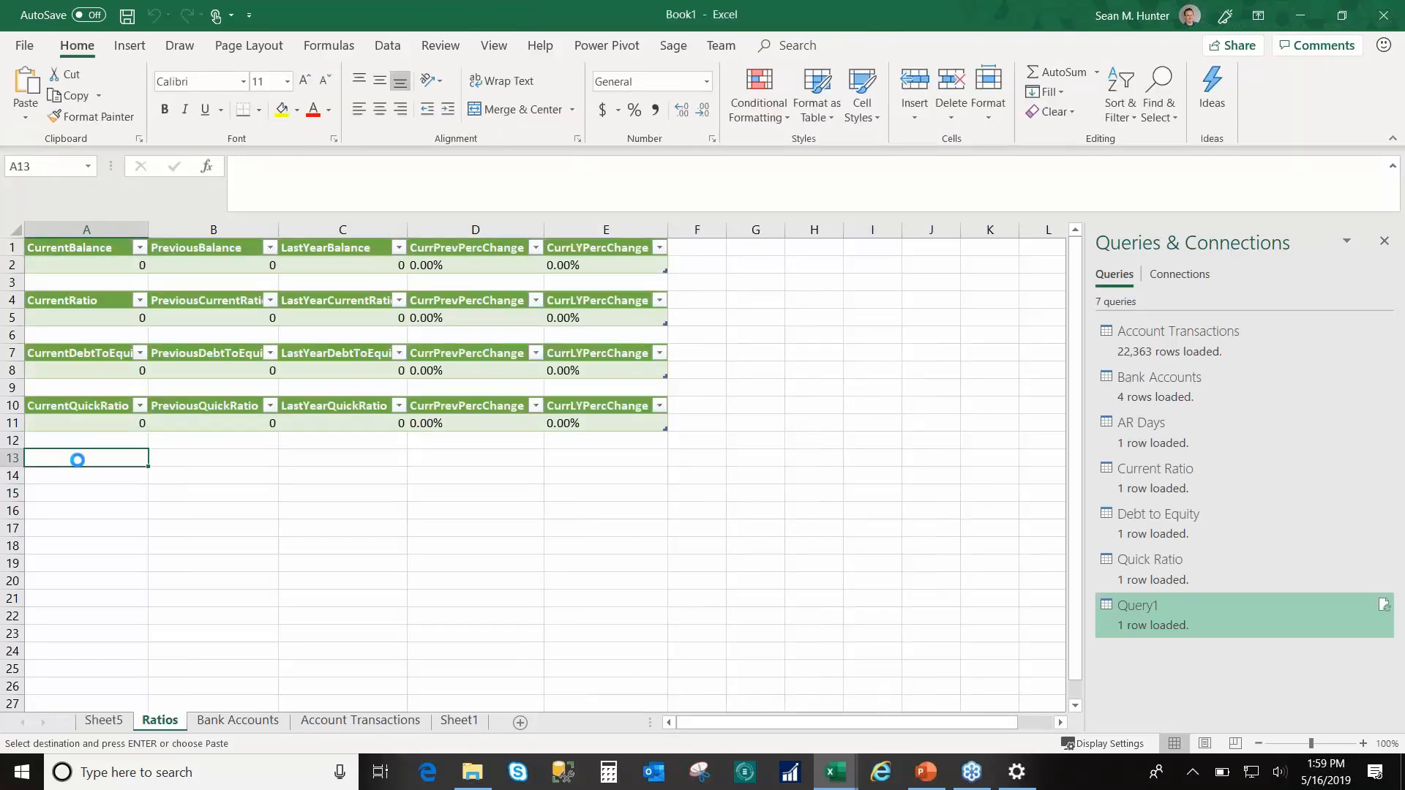
pyautogui.hotkey('ctrl', 'v')
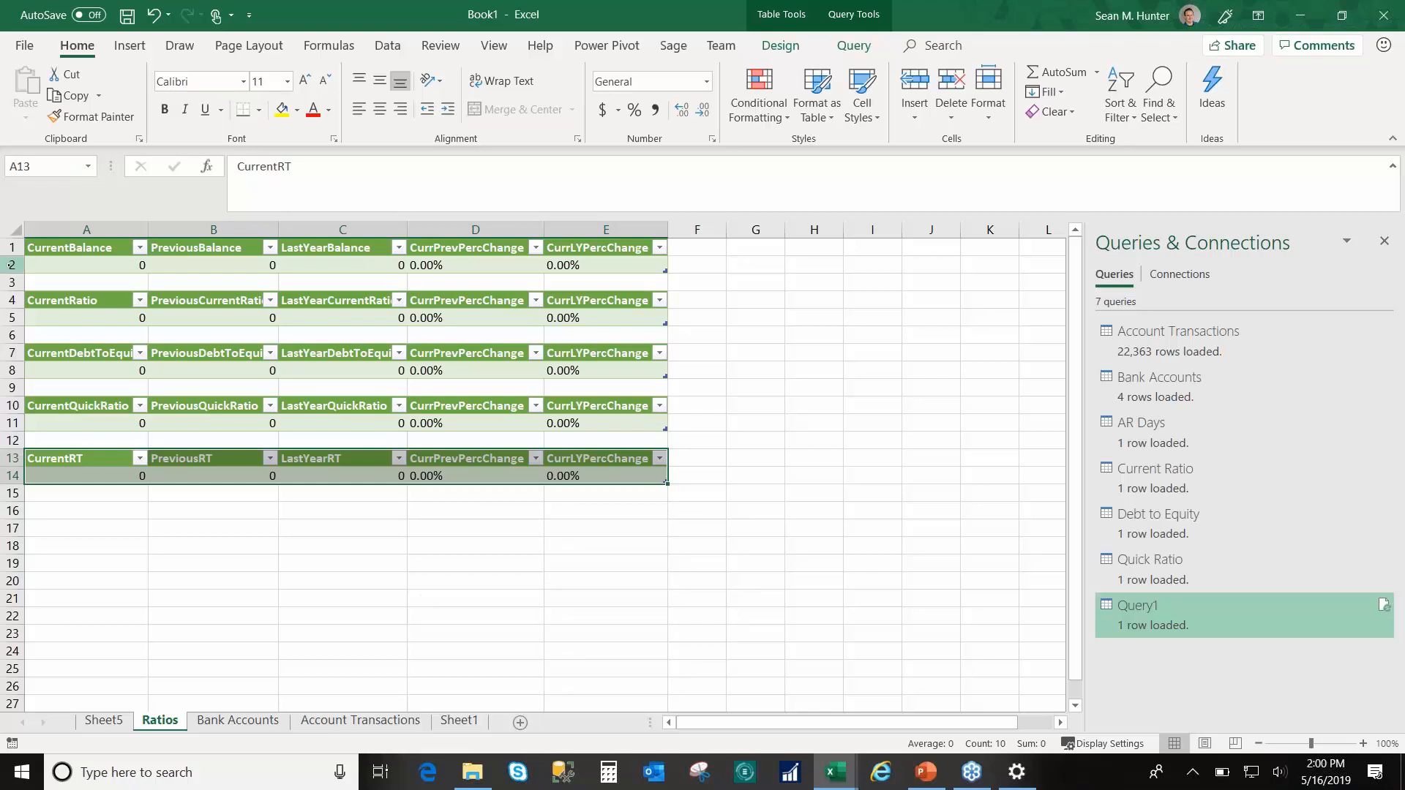
# Step: Insert a blank column before column A of the Ratios worksheet and enter the label AR Days in cell A2
pyautogui.moveTo(27, 265); pyautogui.dragTo(45, 266)
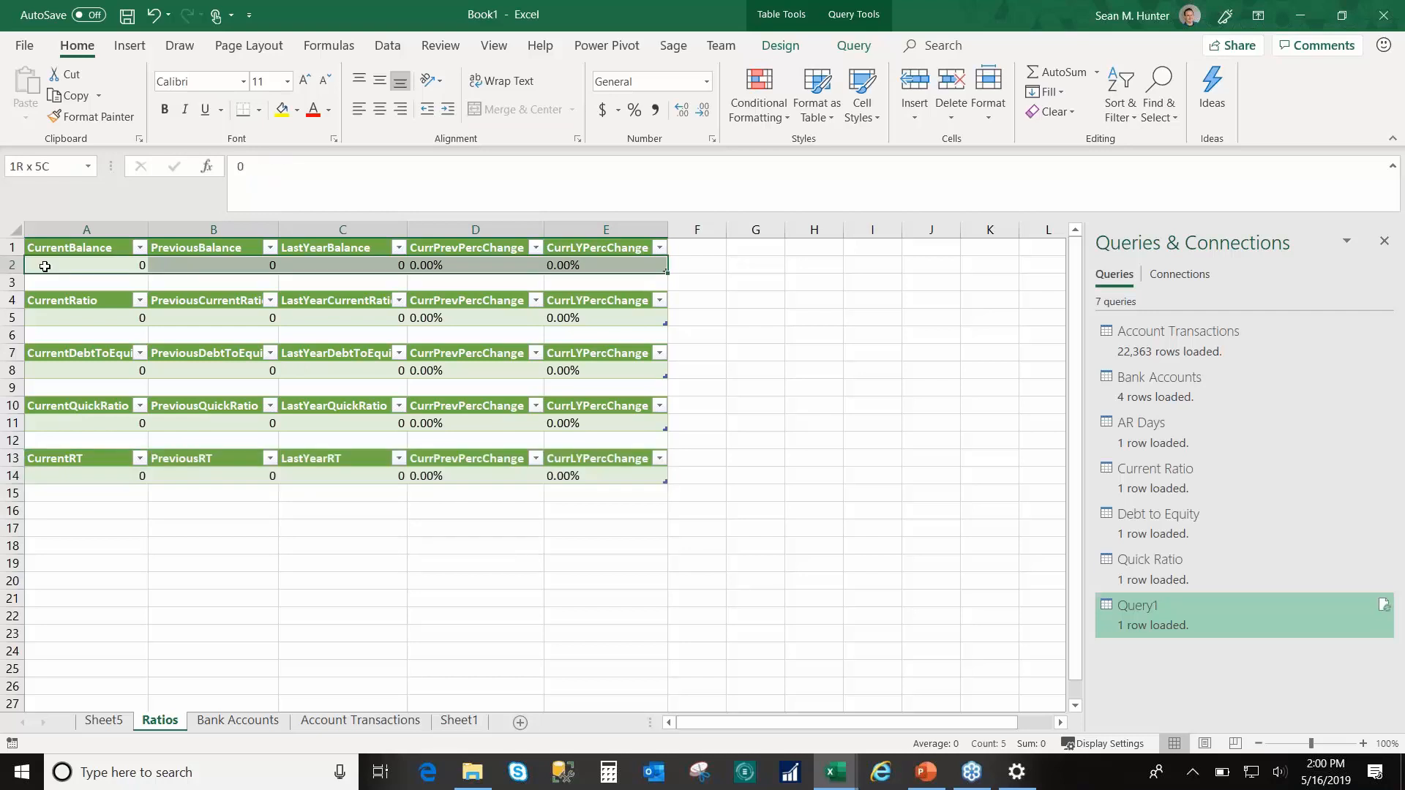
pyautogui.rightClick(104, 228)
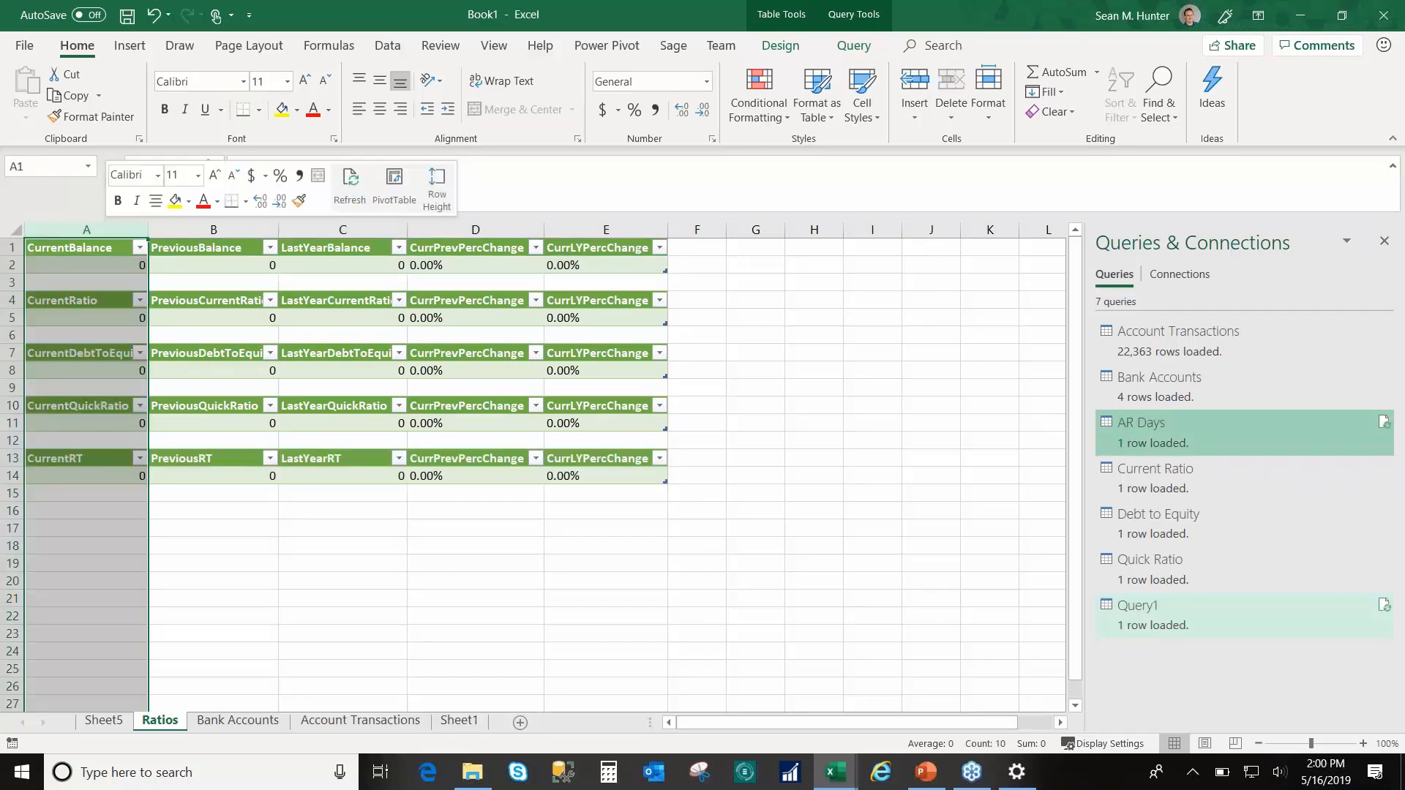
pyautogui.press('i')
pyautogui.moveTo(84, 230); pyautogui.dragTo(143, 230)
pyautogui.click(205, 265)
pyautogui.doubleClick(83, 266)
pyautogui.write('AR Days')
pyautogui.click(146, 300)
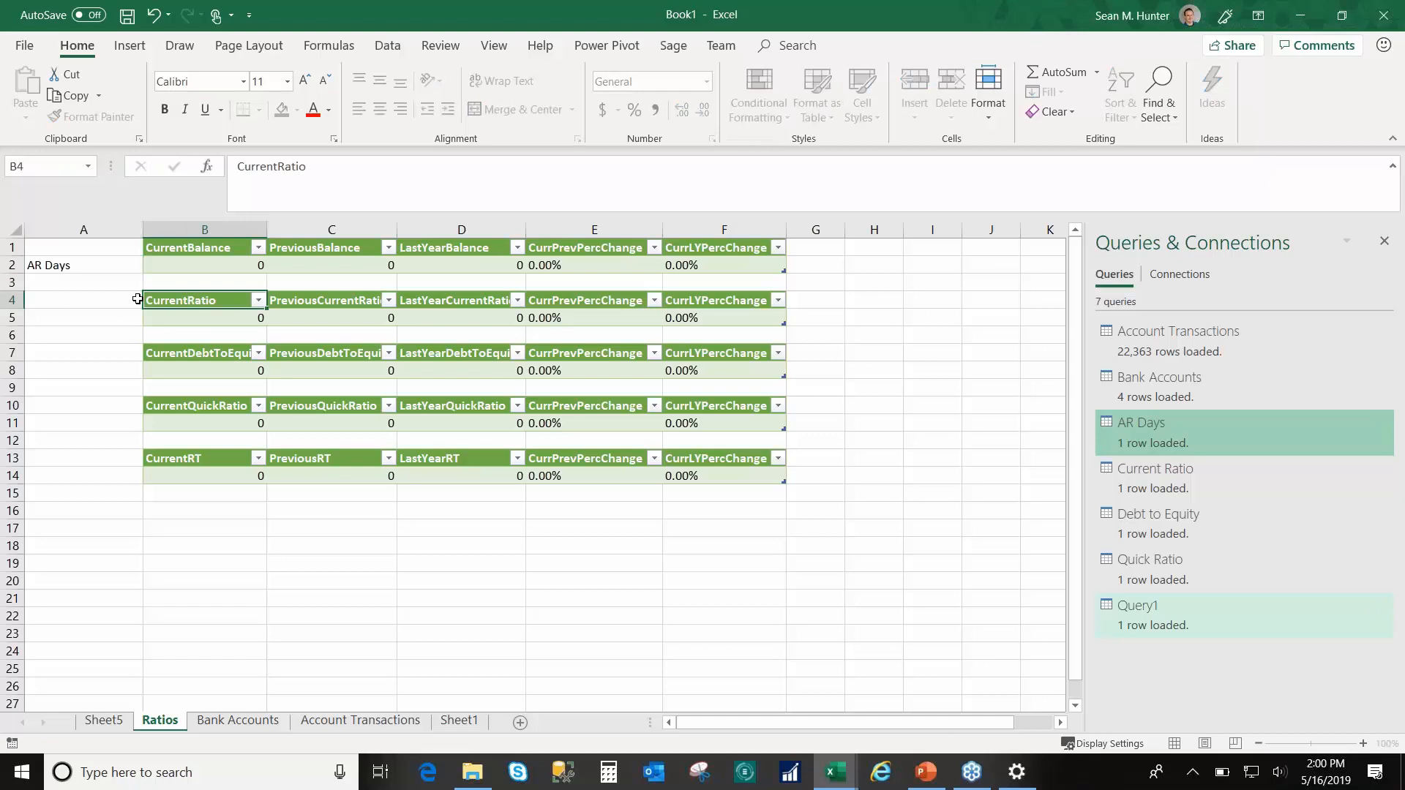
pyautogui.click(214, 246)
pyautogui.click(210, 316)
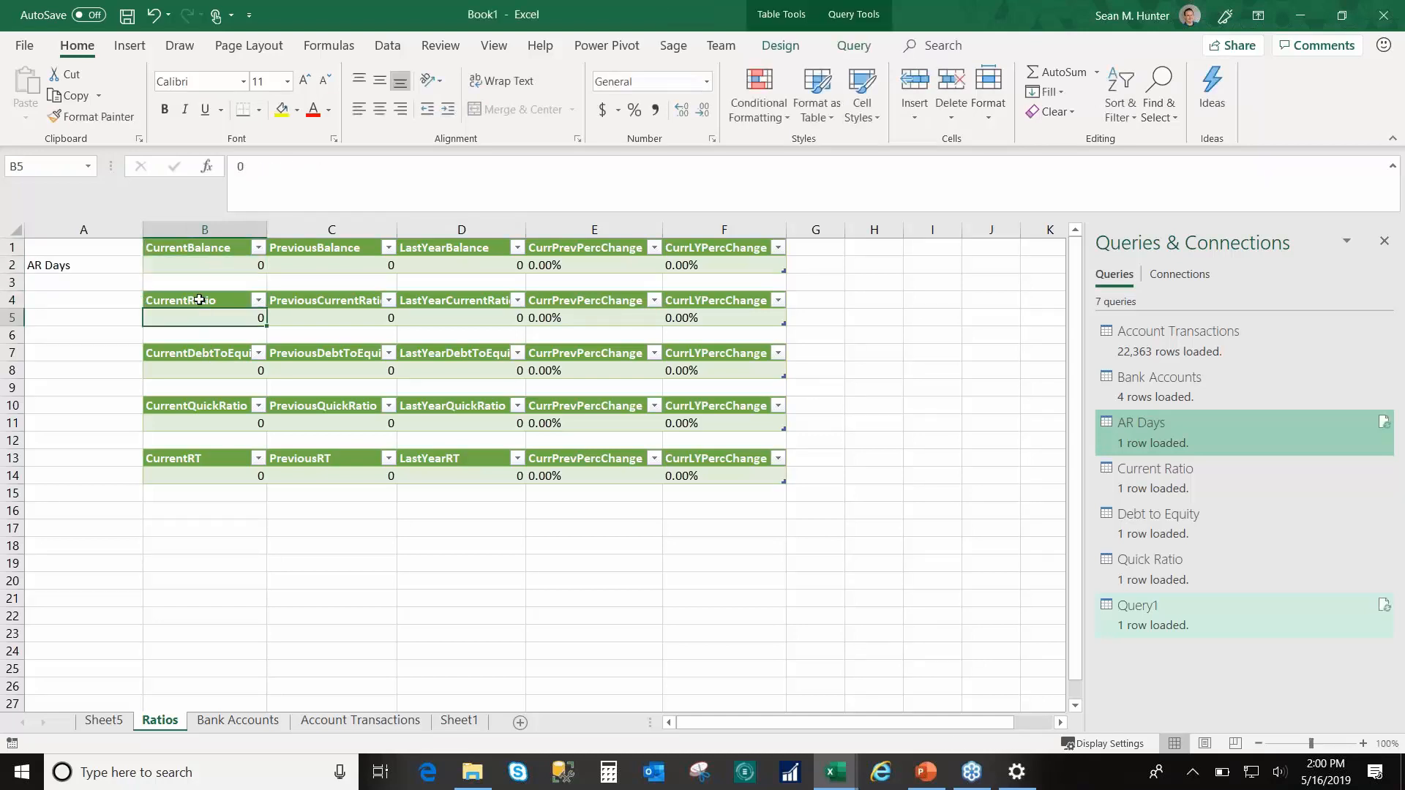
pyautogui.click(120, 301)
pyautogui.click(562, 319)
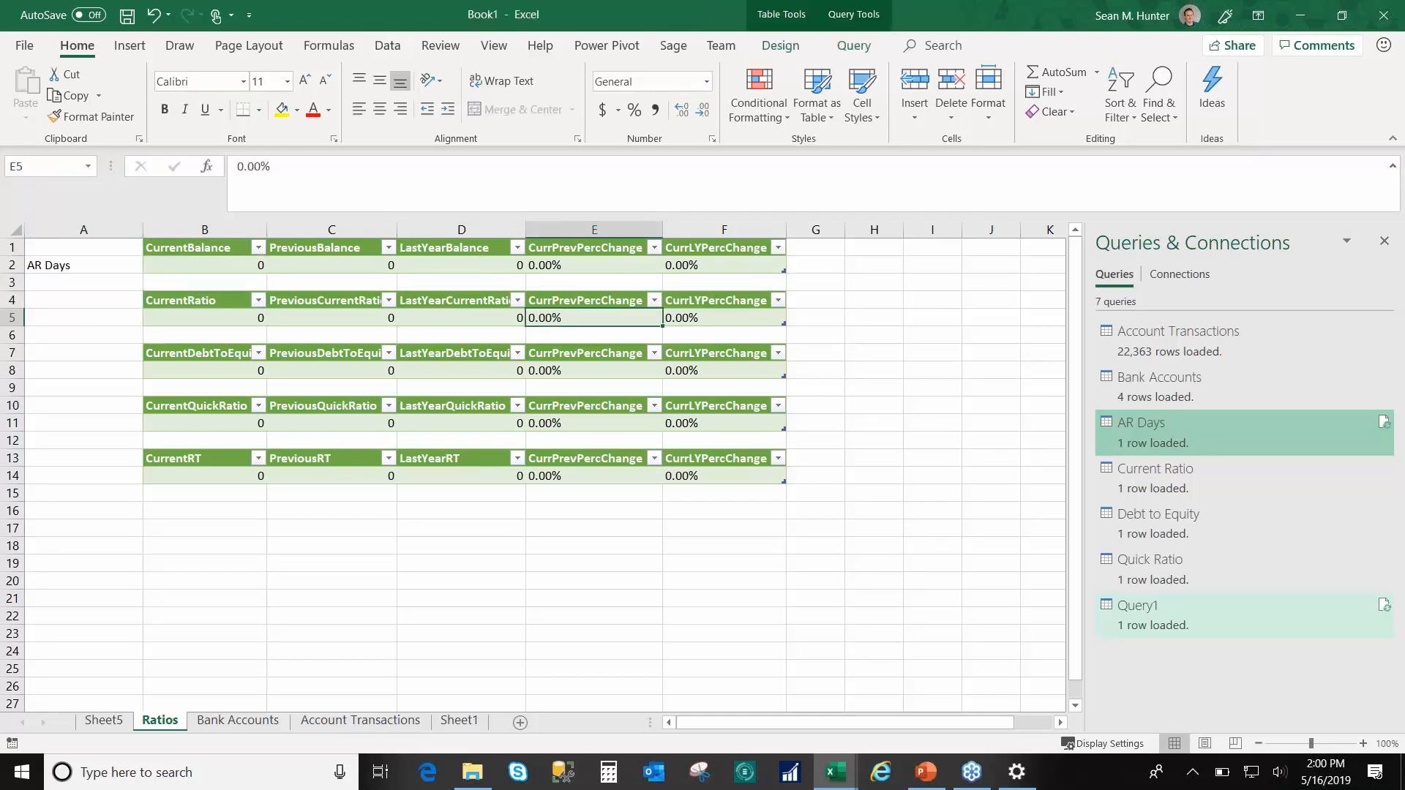
# Step: Label the current ratio table by entering Current Ratio in cell A5 of the Ratios worksheet
pyautogui.click(214, 355)
pyautogui.moveTo(214, 357); pyautogui.dragTo(219, 373)
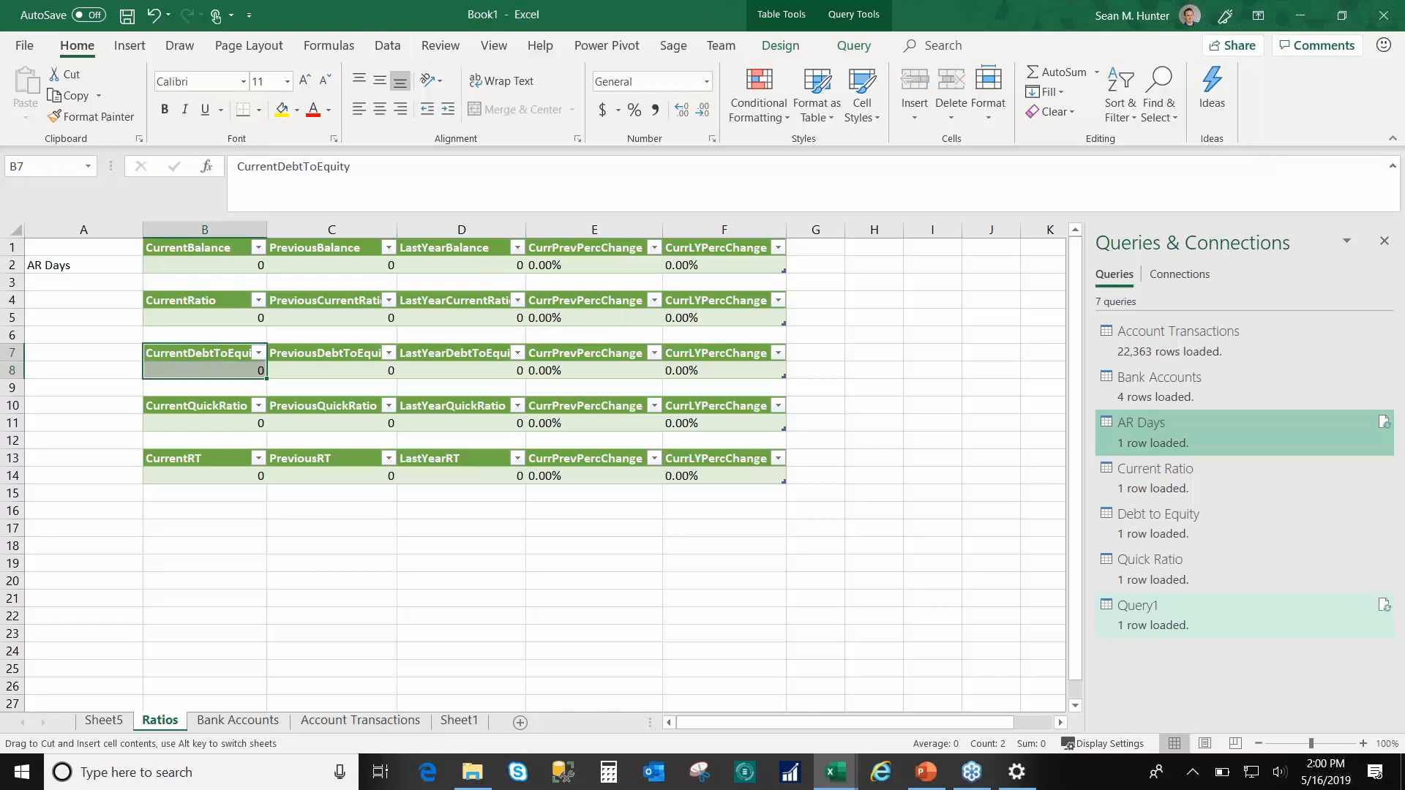
pyautogui.click(174, 318)
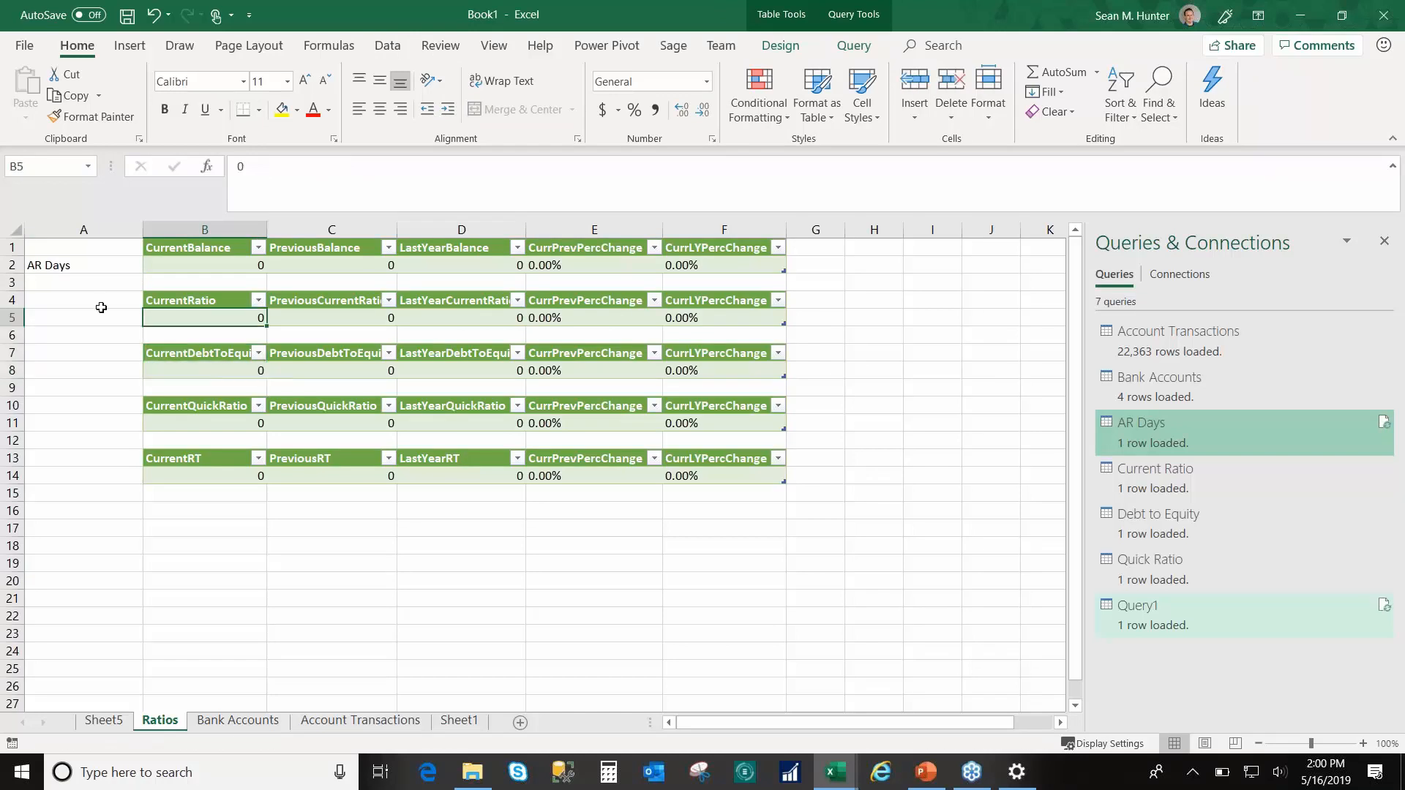
pyautogui.doubleClick(101, 316)
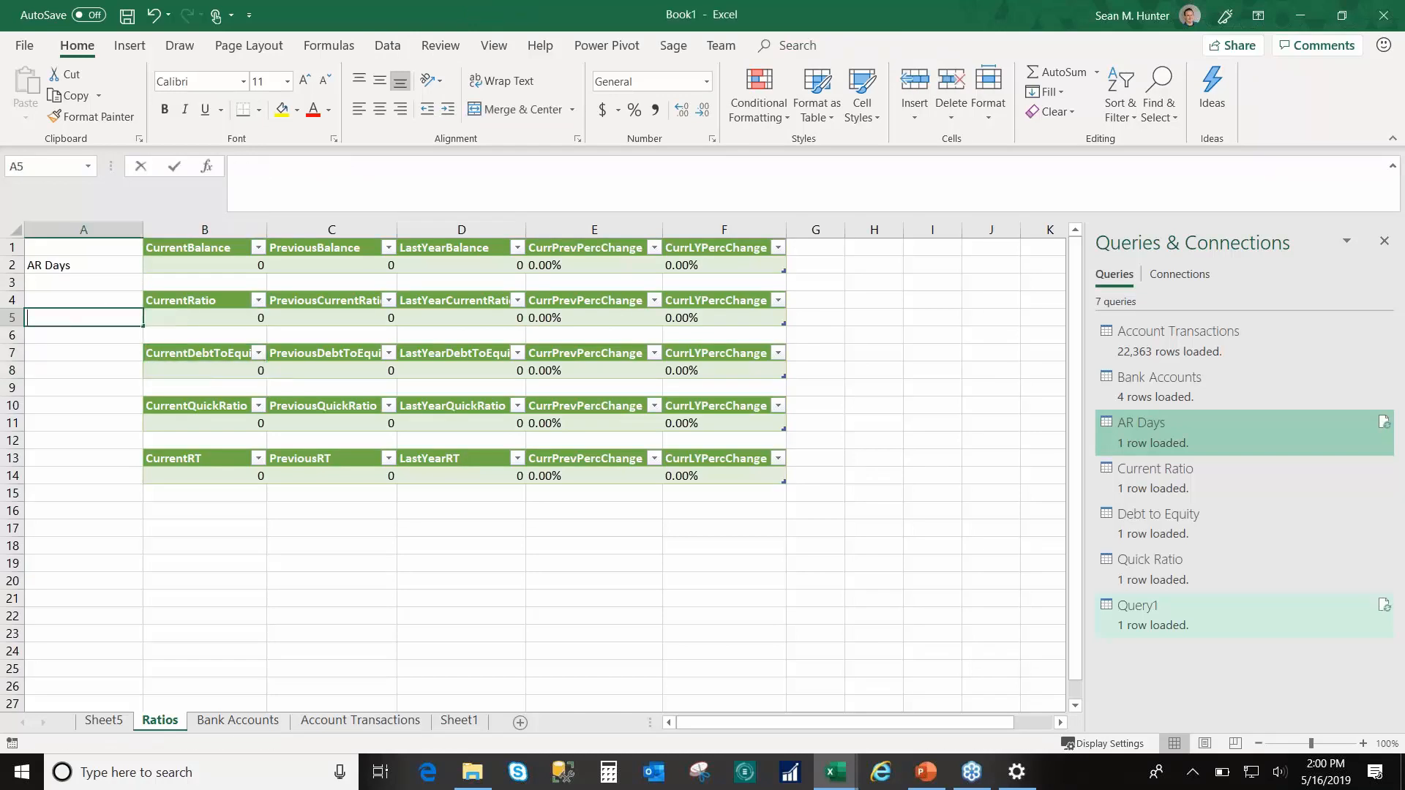
pyautogui.write('Current Ratio')
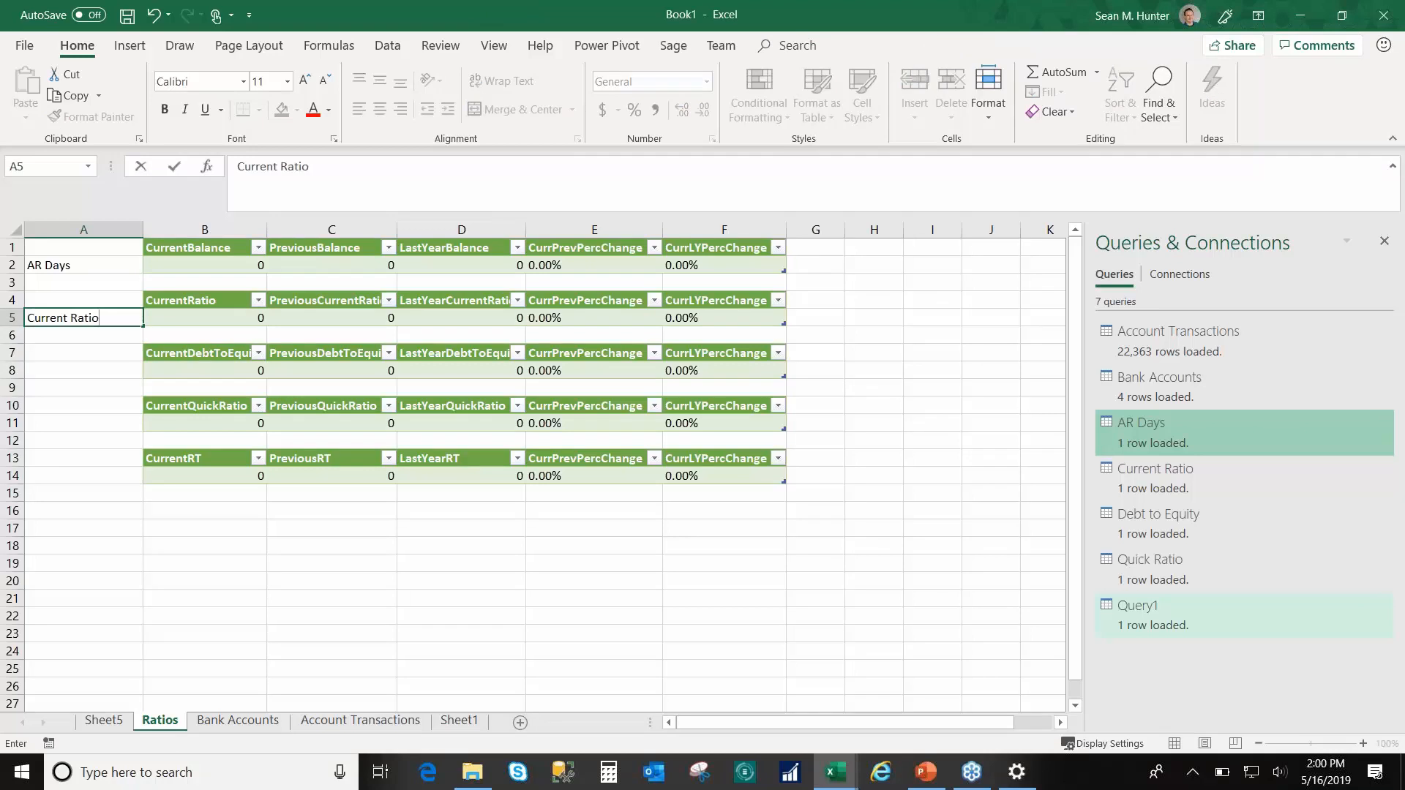
pyautogui.press('Return')
# Step: Enter the labels Debt to Equity in cell A8 and Quick Ratio in cell A11
pyautogui.press('Down')
pyautogui.press('Down')
pyautogui.write('Debt to Equity')
pyautogui.click(72, 426)
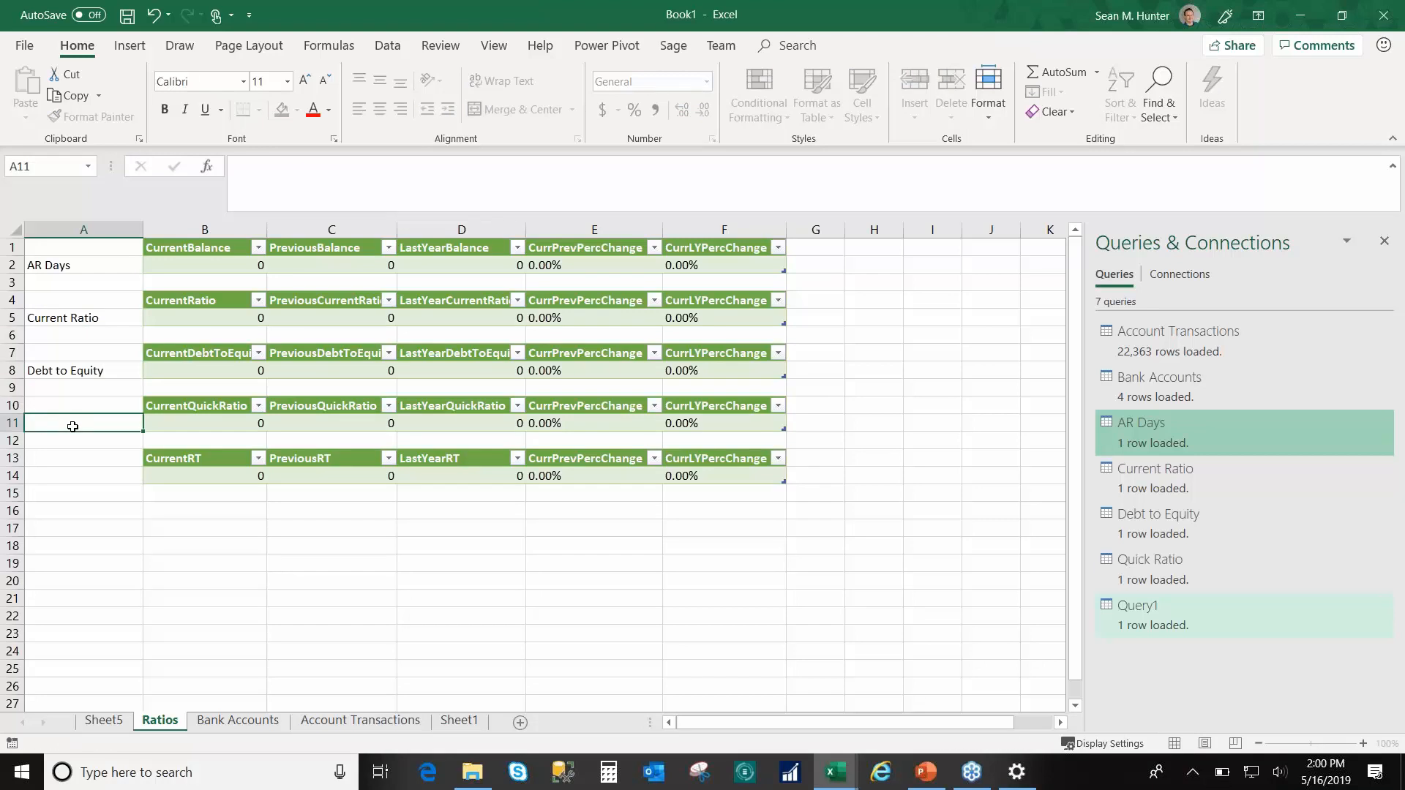
pyautogui.write('Quick Ratio')
# Step: Label the receivables turnover table by entering AR Turnover in cell A13
pyautogui.click(75, 457)
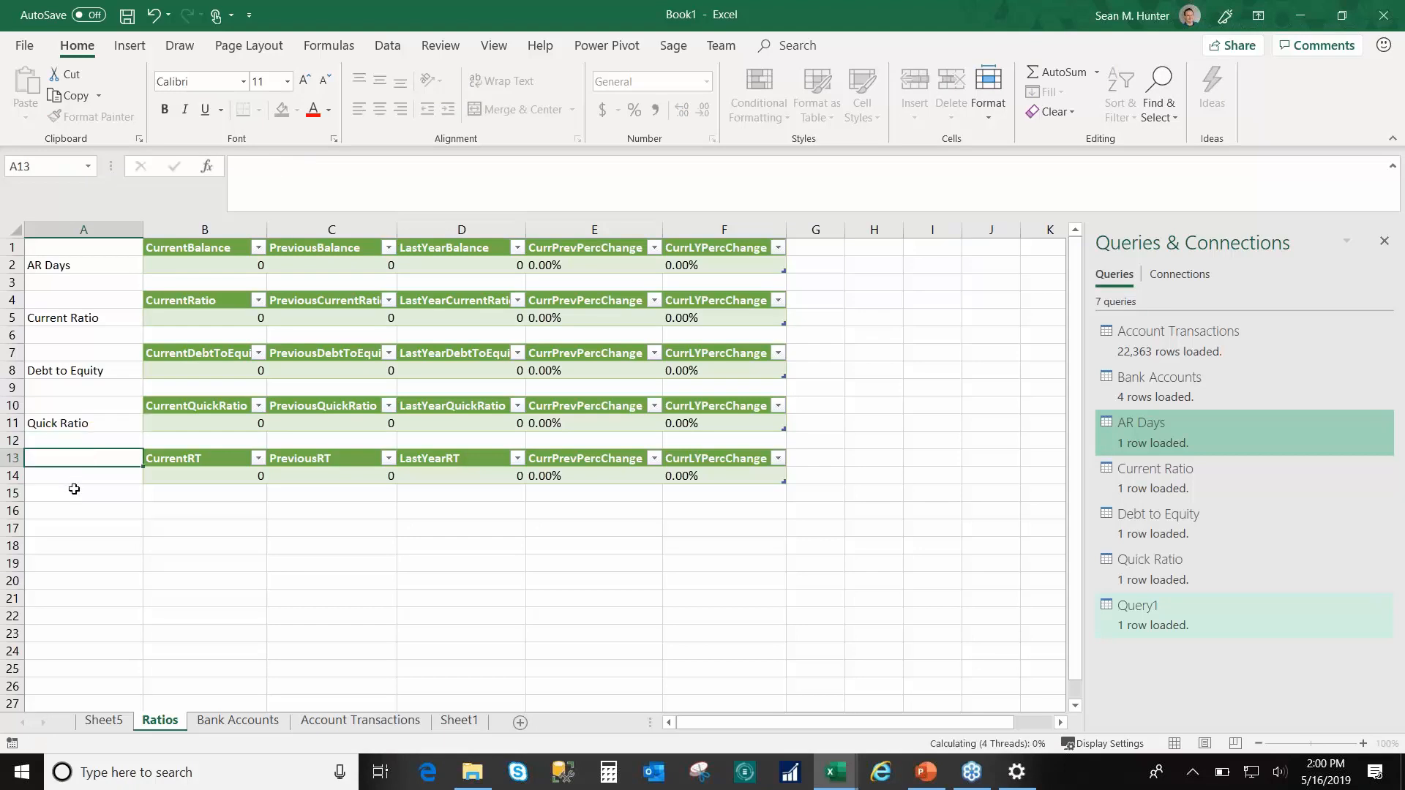
pyautogui.write('A')
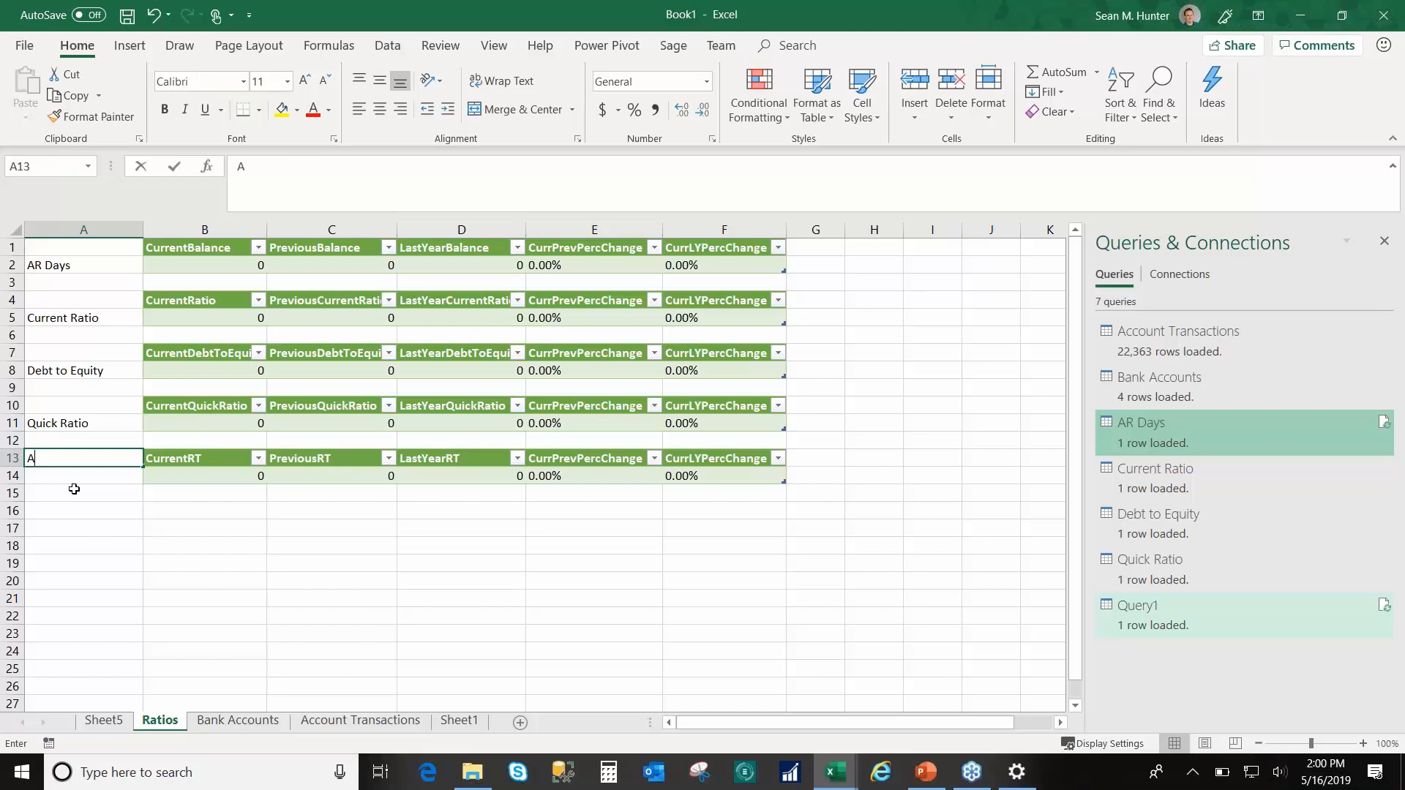
pyautogui.write('R')
pyautogui.press('BackSpace')
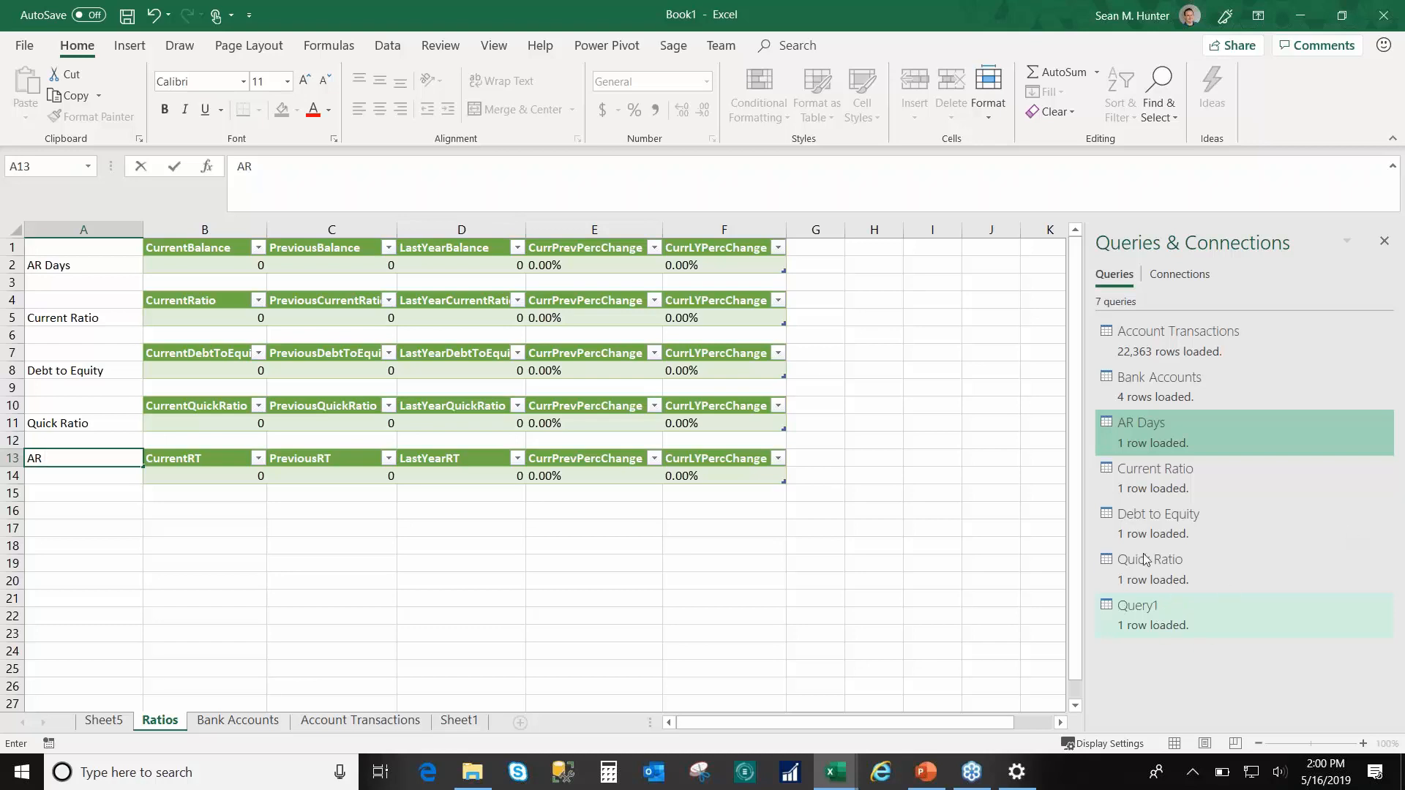
pyautogui.click(55, 475)
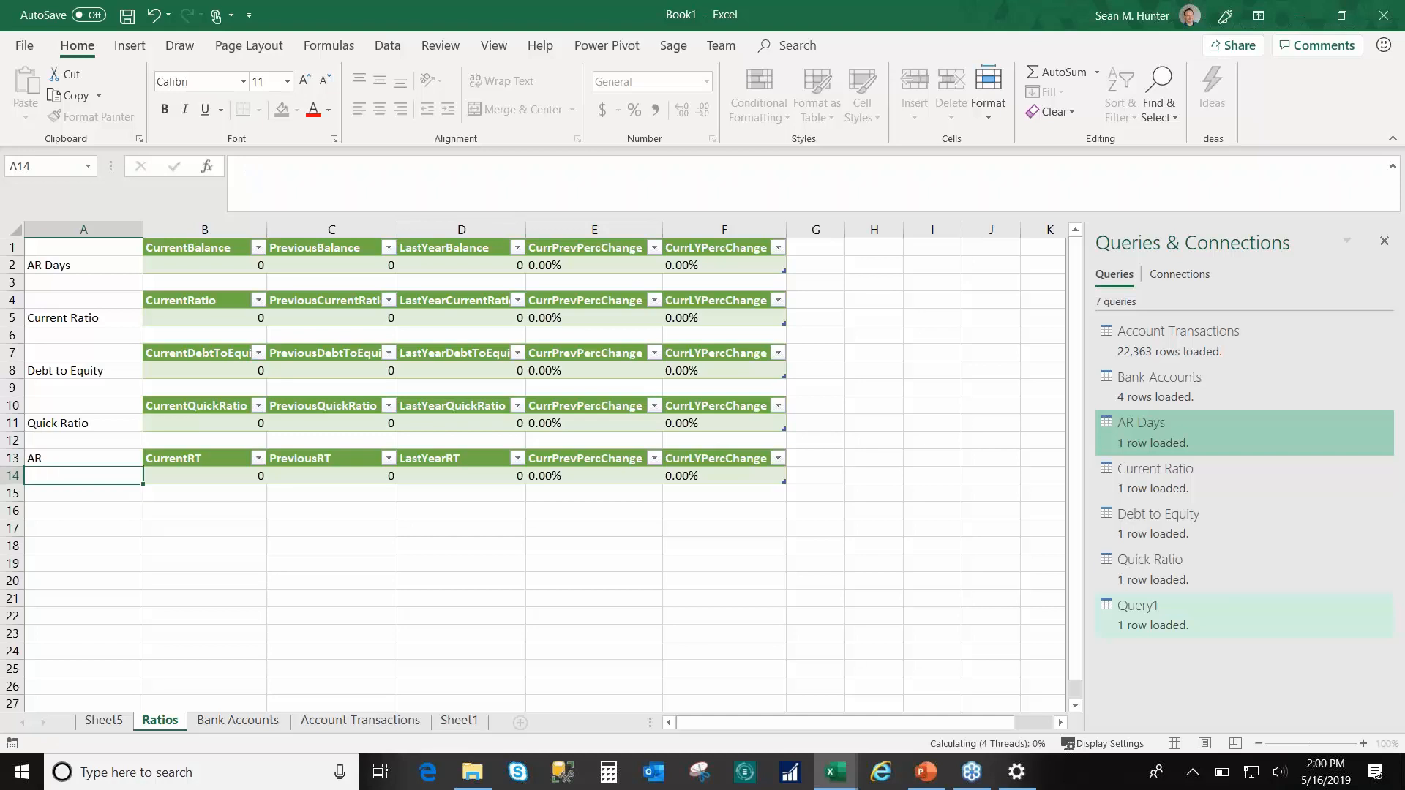
pyautogui.click(65, 458)
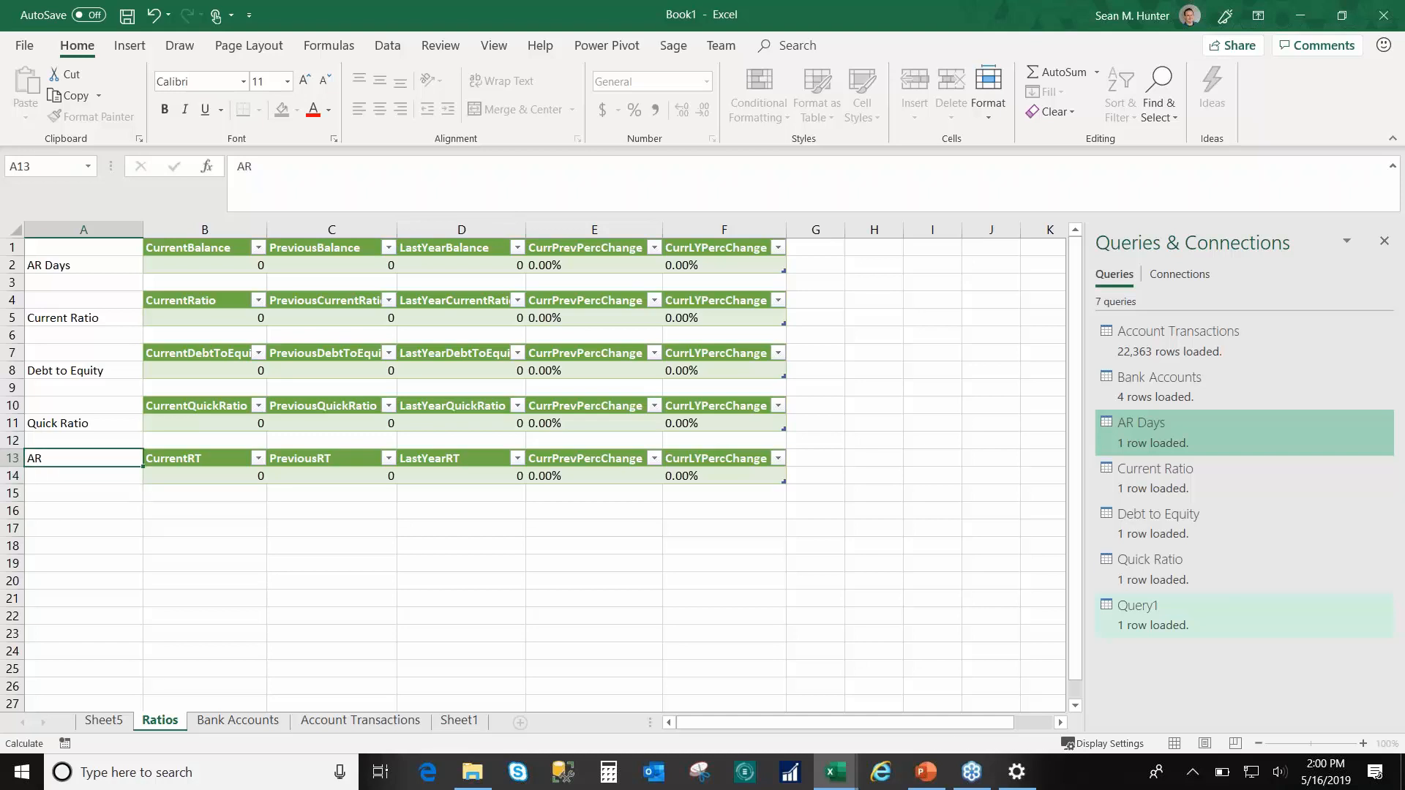
pyautogui.doubleClick(72, 456)
pyautogui.write('Turnover')
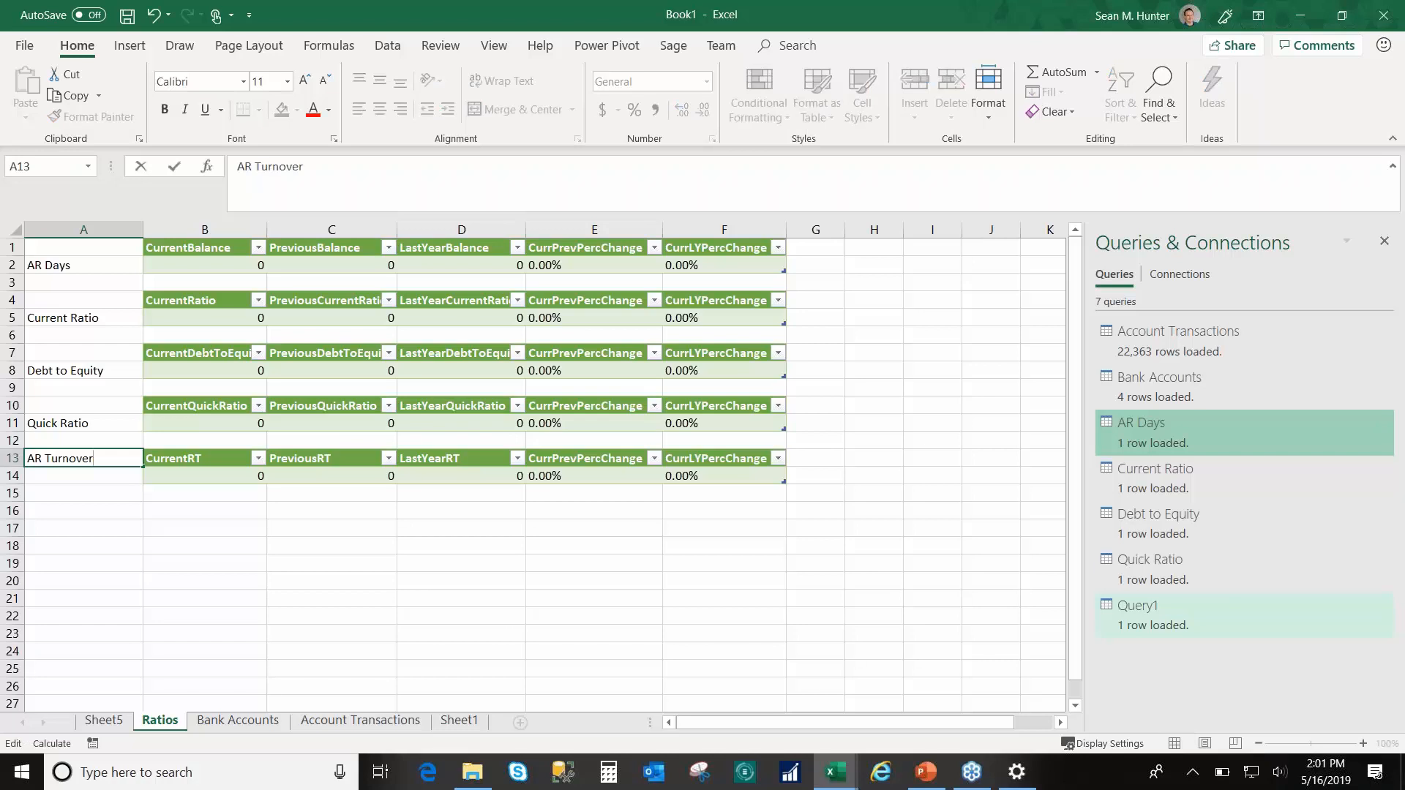
pyautogui.hotkey('ctrl', 'Return')
pyautogui.click(103, 471)
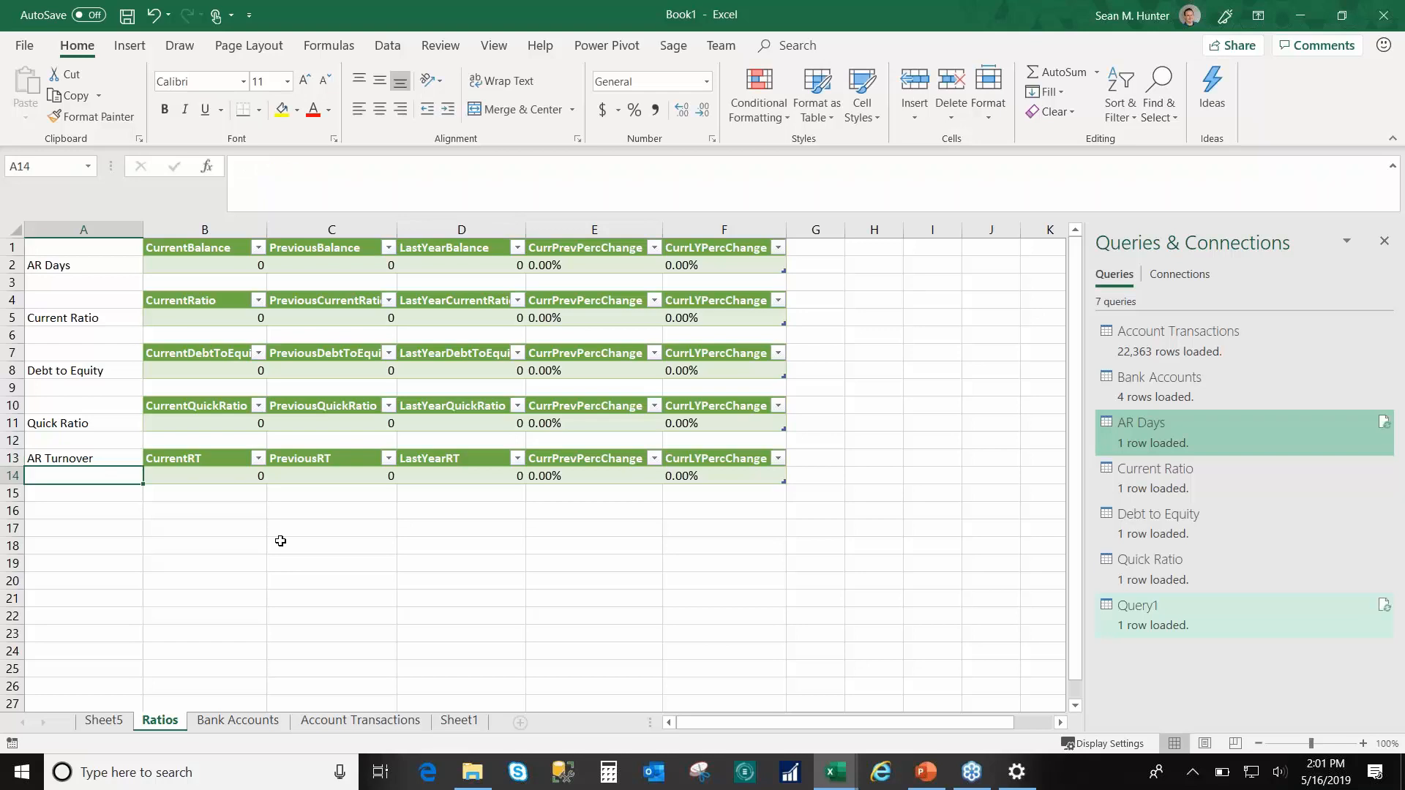
# Step: Switch to PowerPoint and review the list of pivot tables to recreate, along with the Ratios and Net Income example slides
pyautogui.click(925, 784)
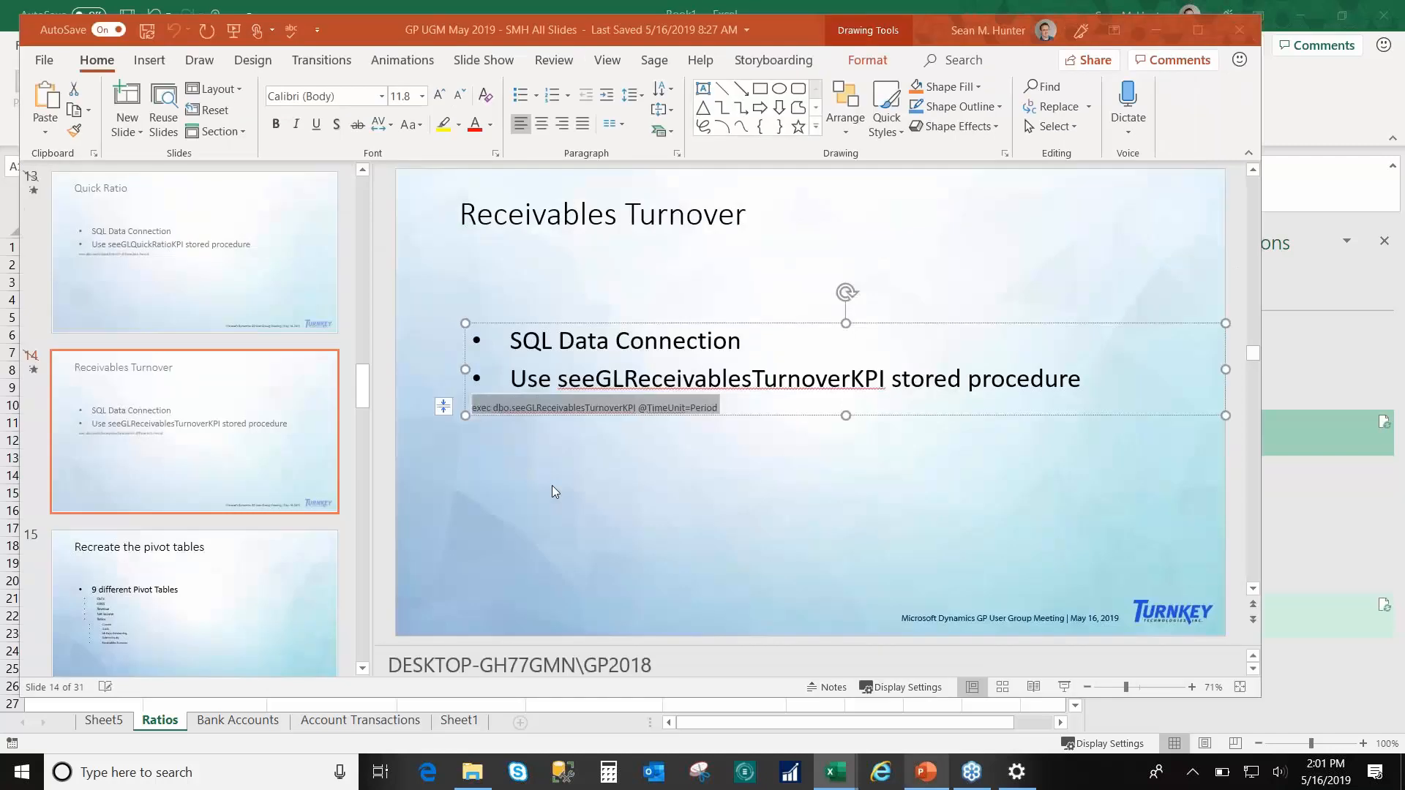
pyautogui.scroll(-2, 552, 485)
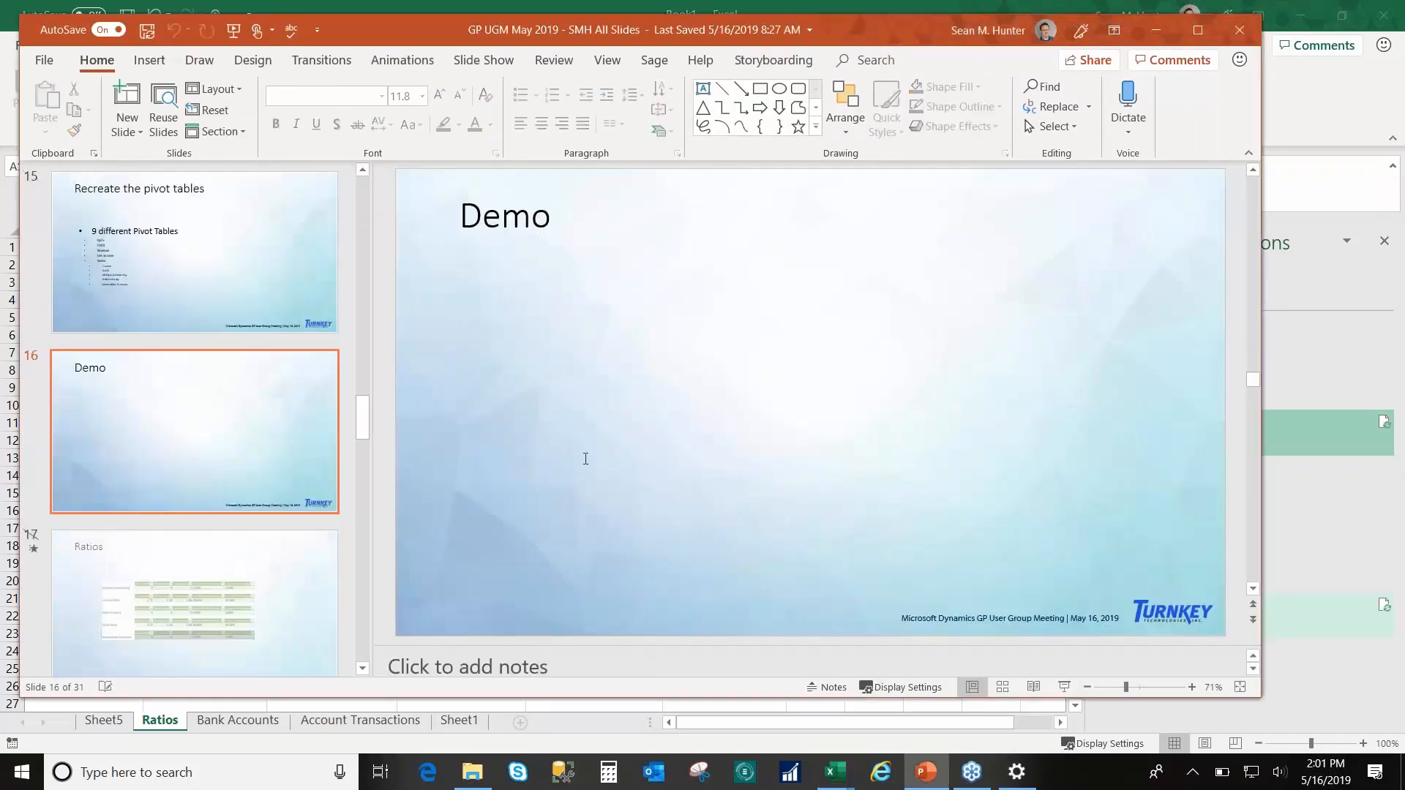
pyautogui.scroll(1, 585, 459)
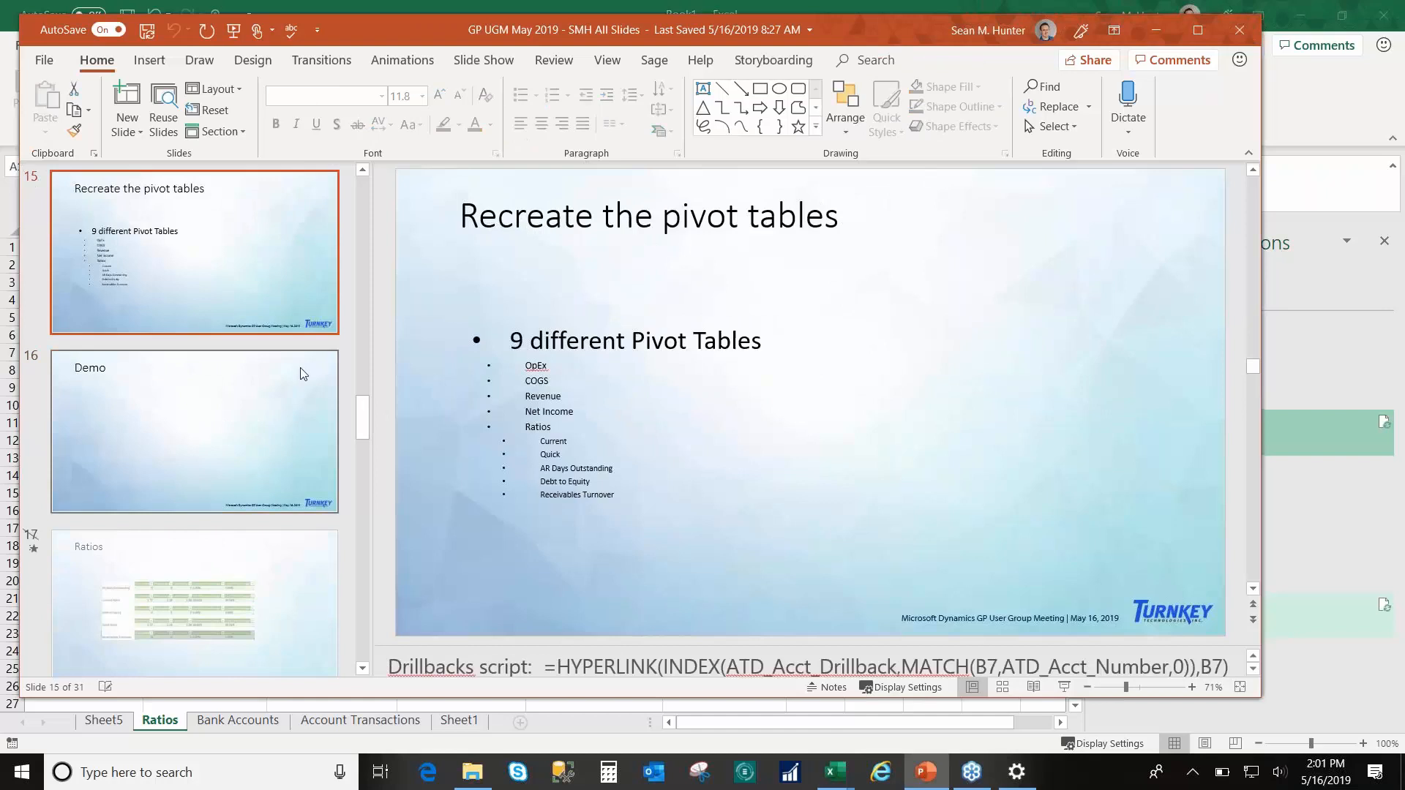
pyautogui.click(539, 361)
pyautogui.doubleClick(547, 363)
pyautogui.tripleClick(563, 411)
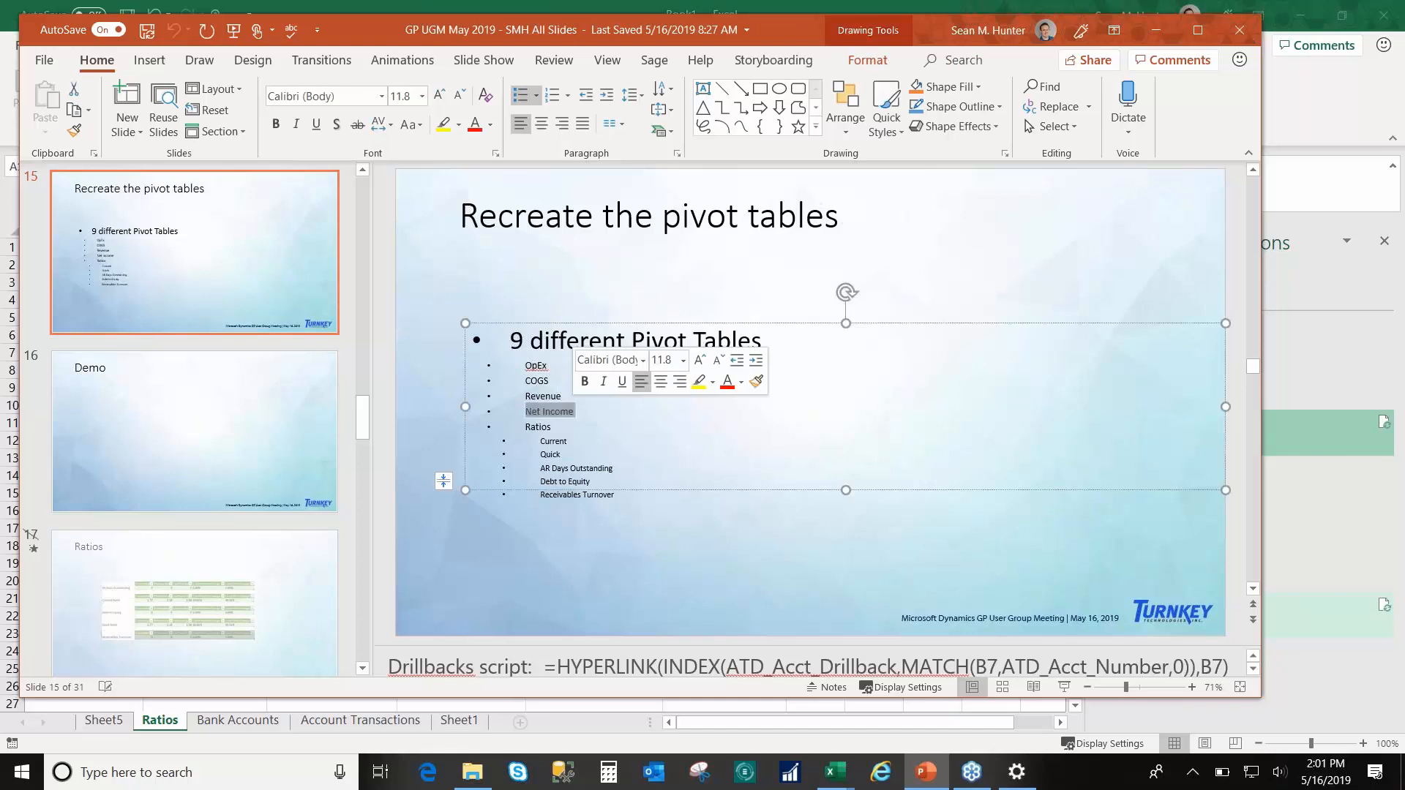
pyautogui.moveTo(526, 427); pyautogui.dragTo(618, 497)
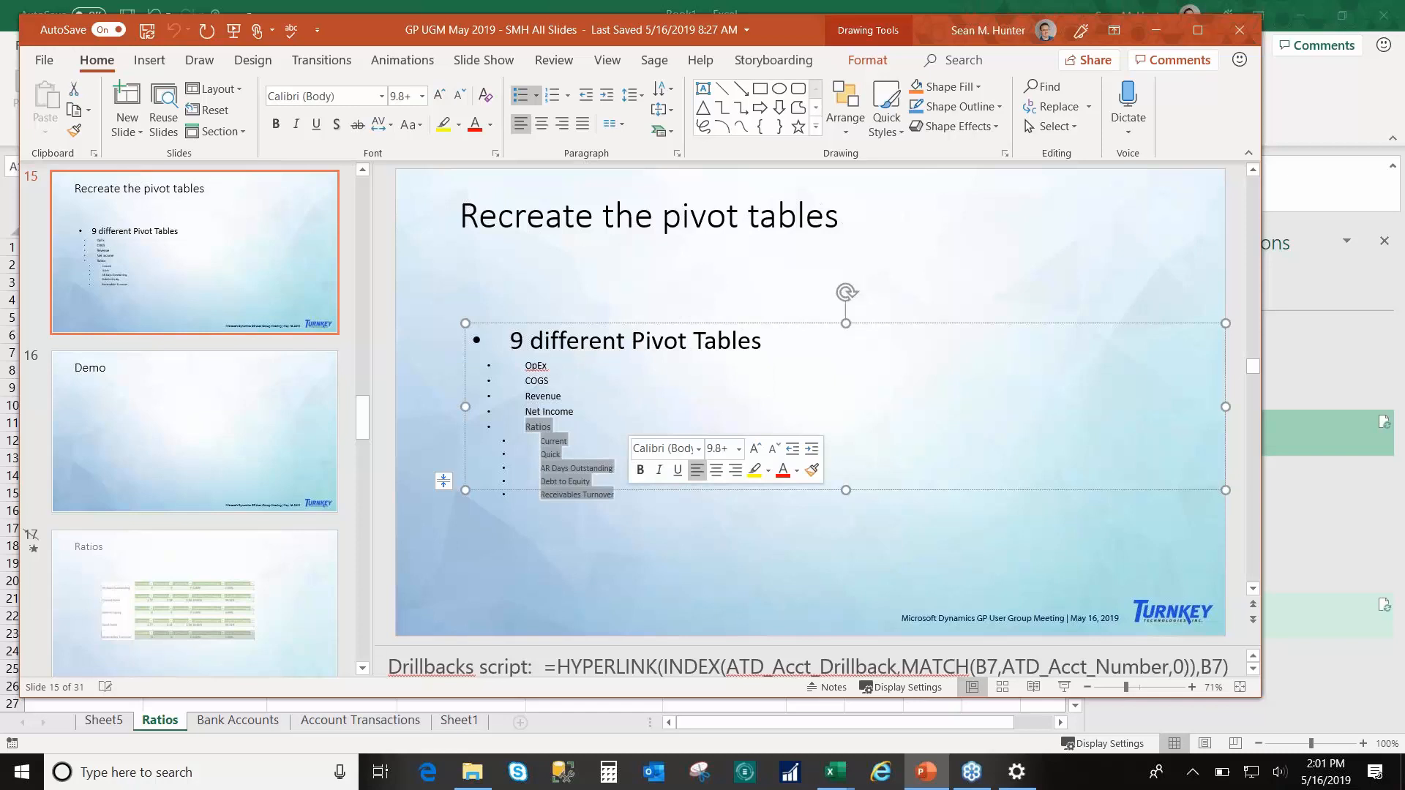
pyautogui.moveTo(575, 411); pyautogui.dragTo(523, 361)
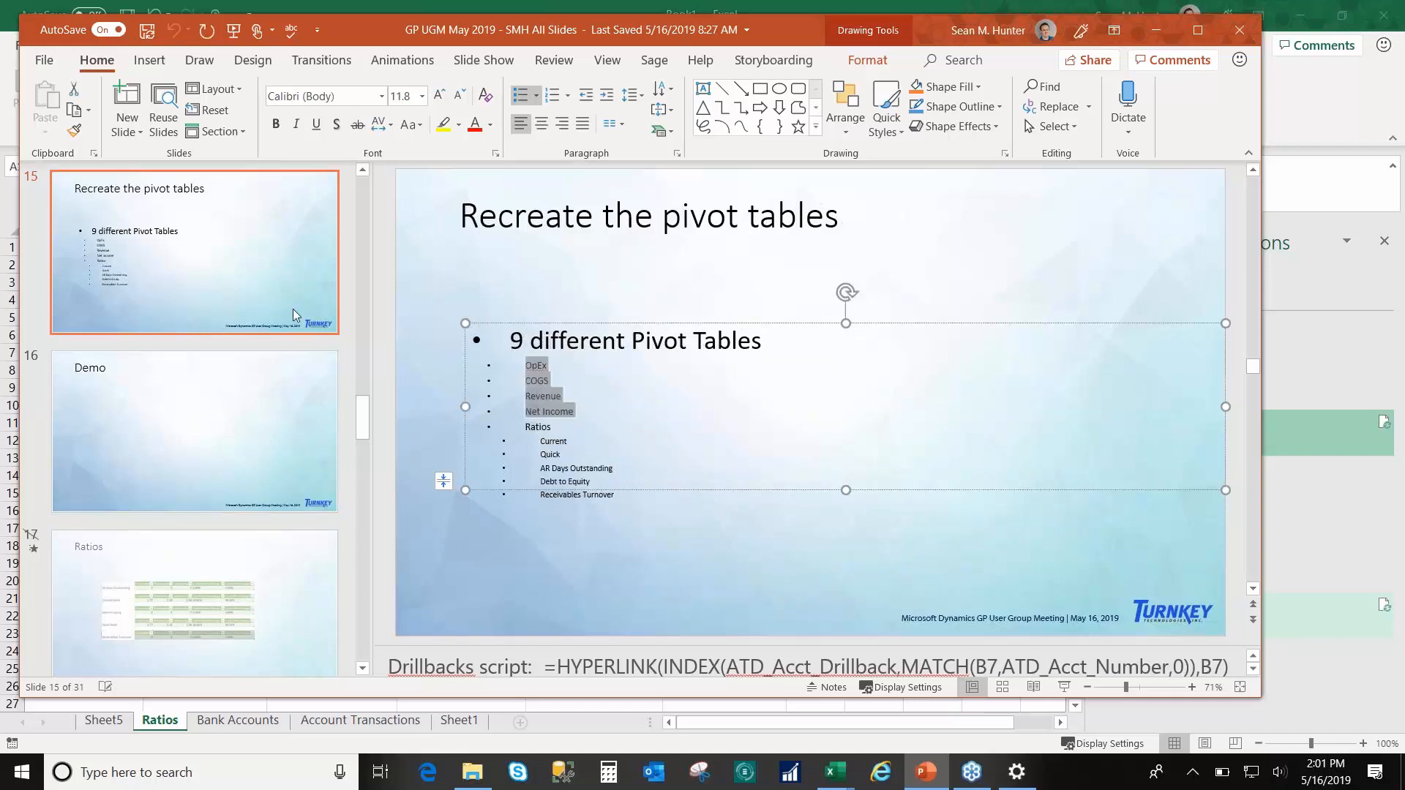
pyautogui.click(185, 574)
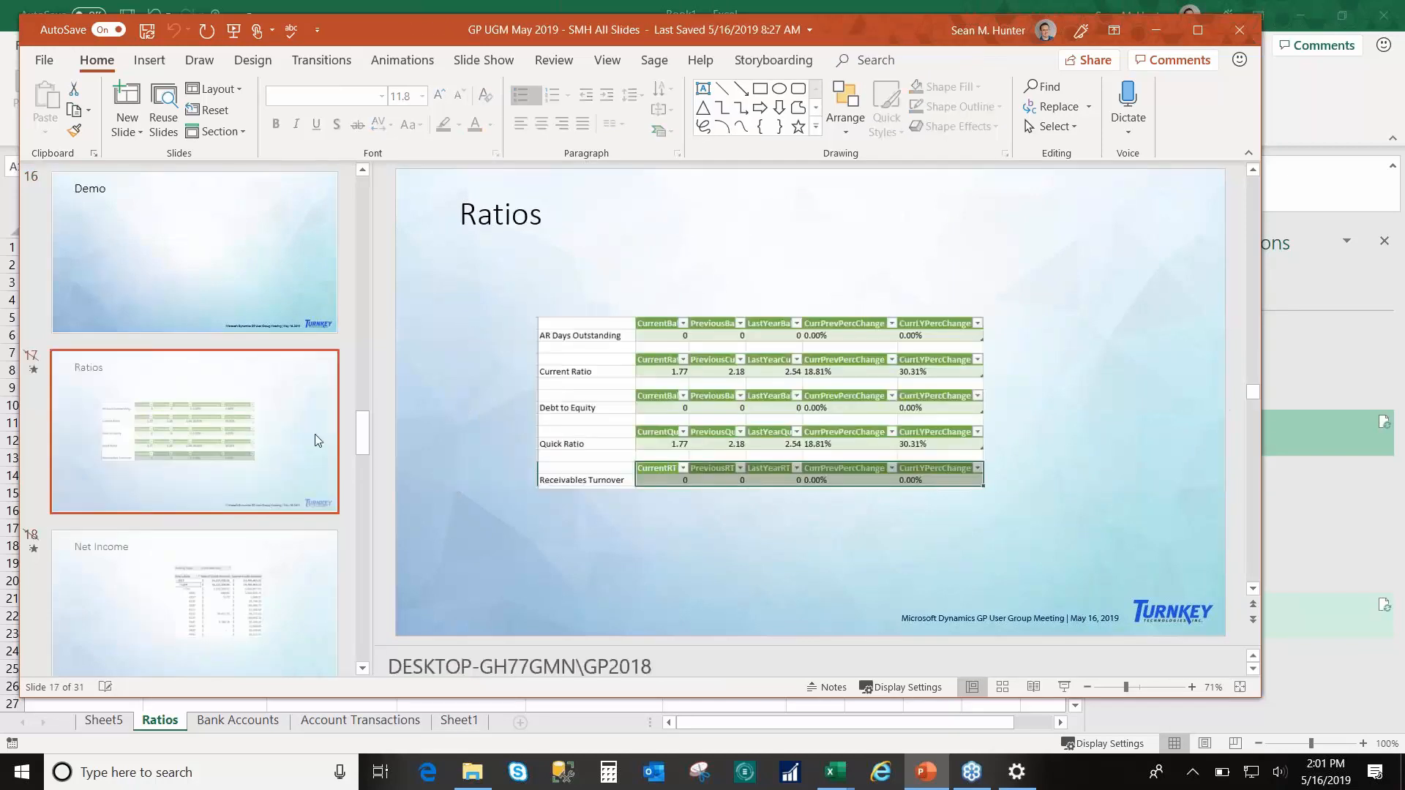
pyautogui.press('Down')
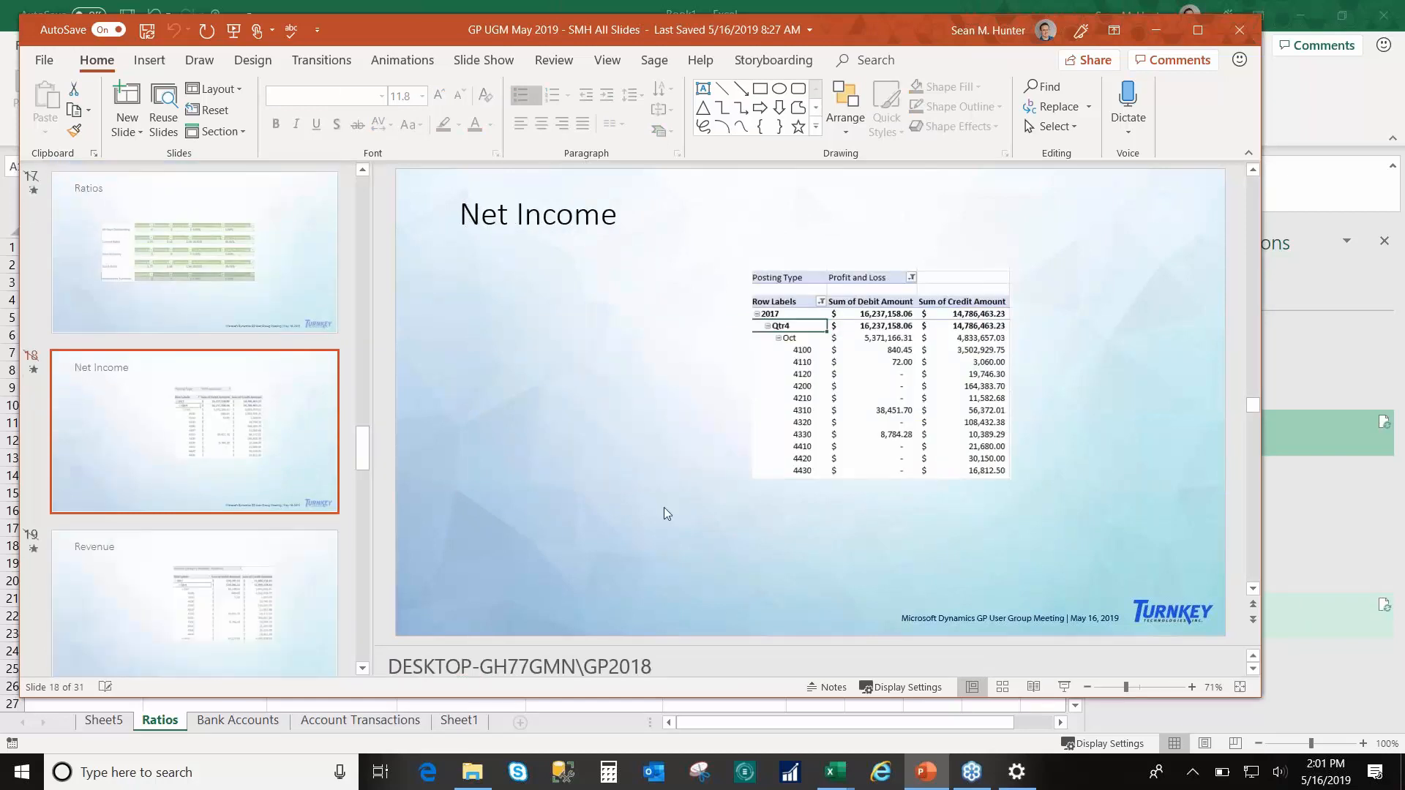
# Step: Switch back to Excel and create a PivotTable from the Account_Transactions table on a new worksheet
pyautogui.click(845, 778)
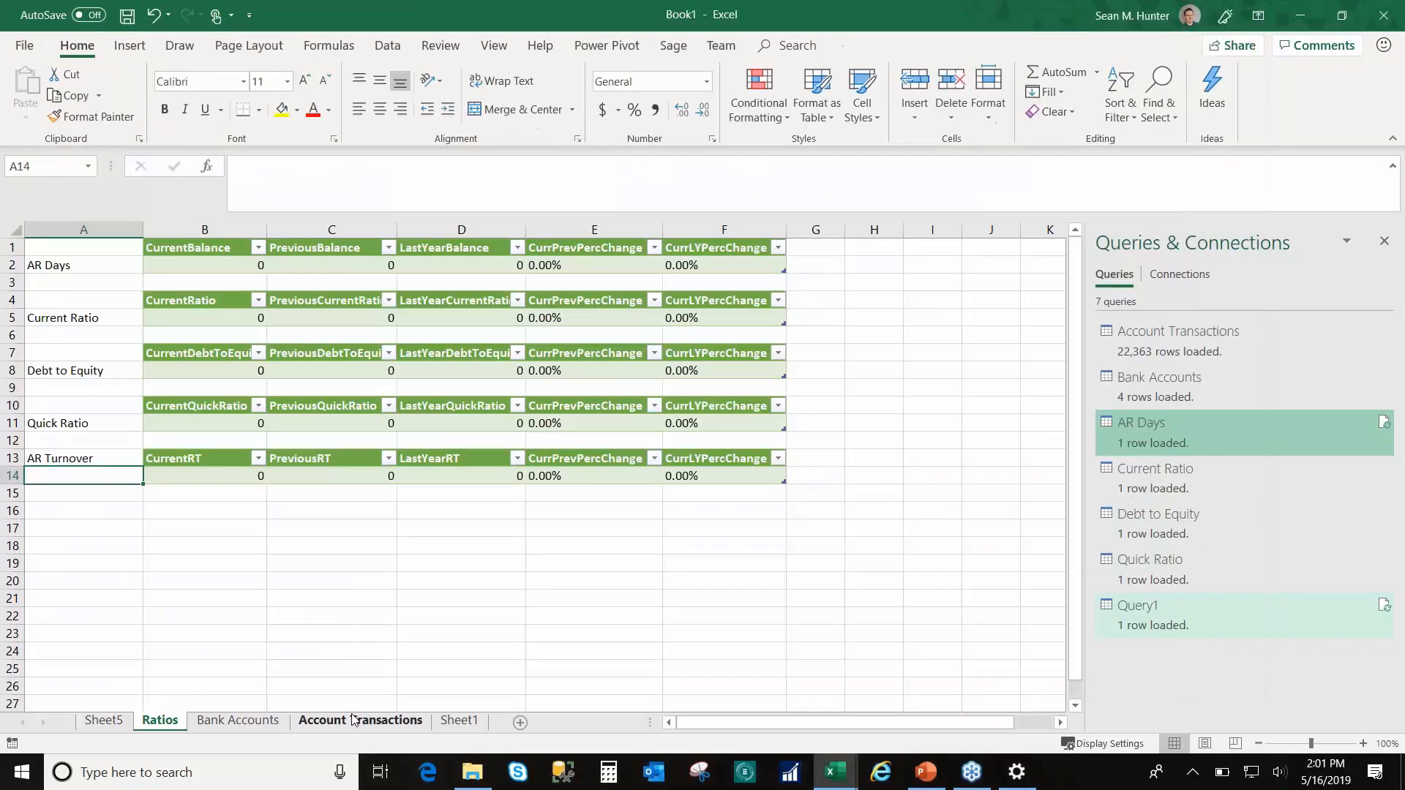
pyautogui.click(353, 721)
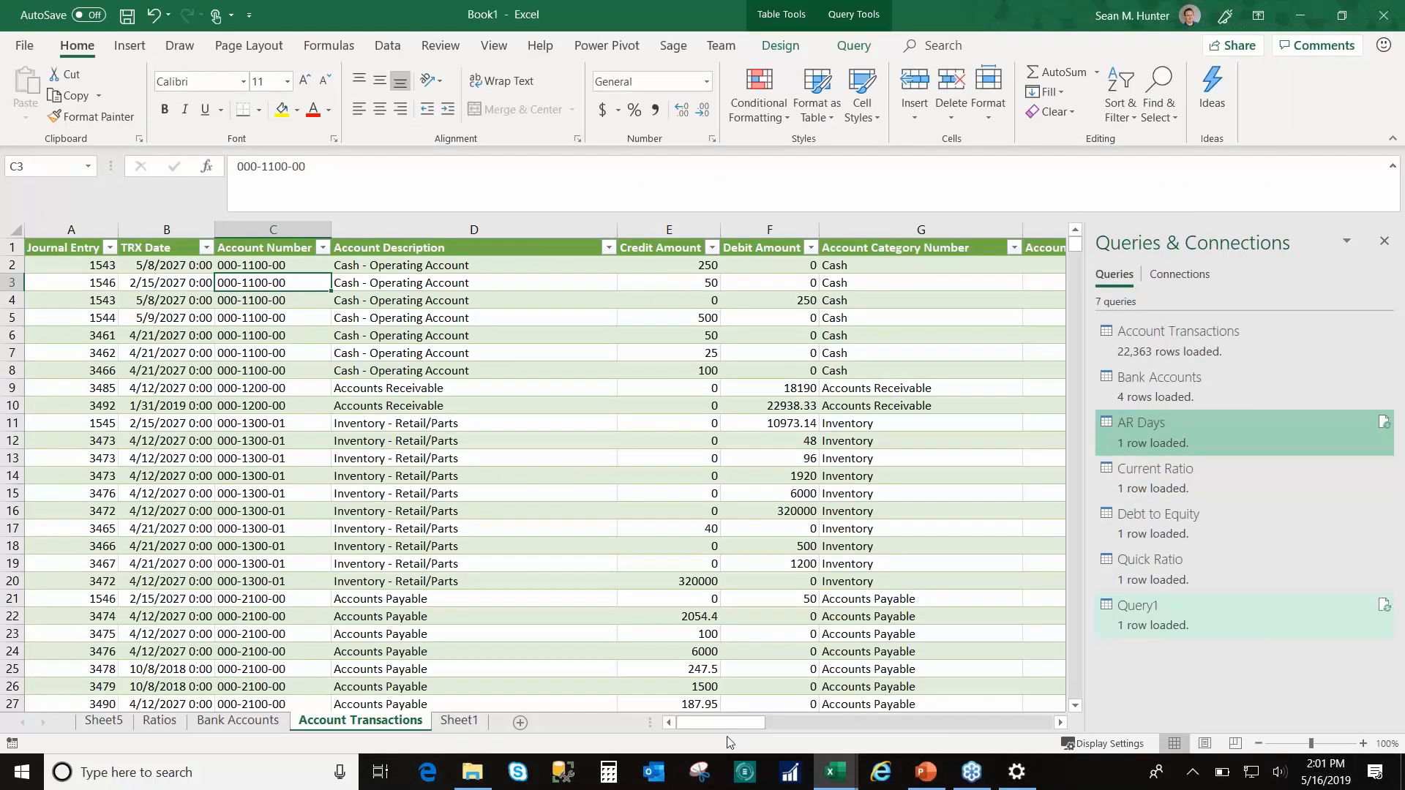
pyautogui.moveTo(719, 727); pyautogui.dragTo(908, 731)
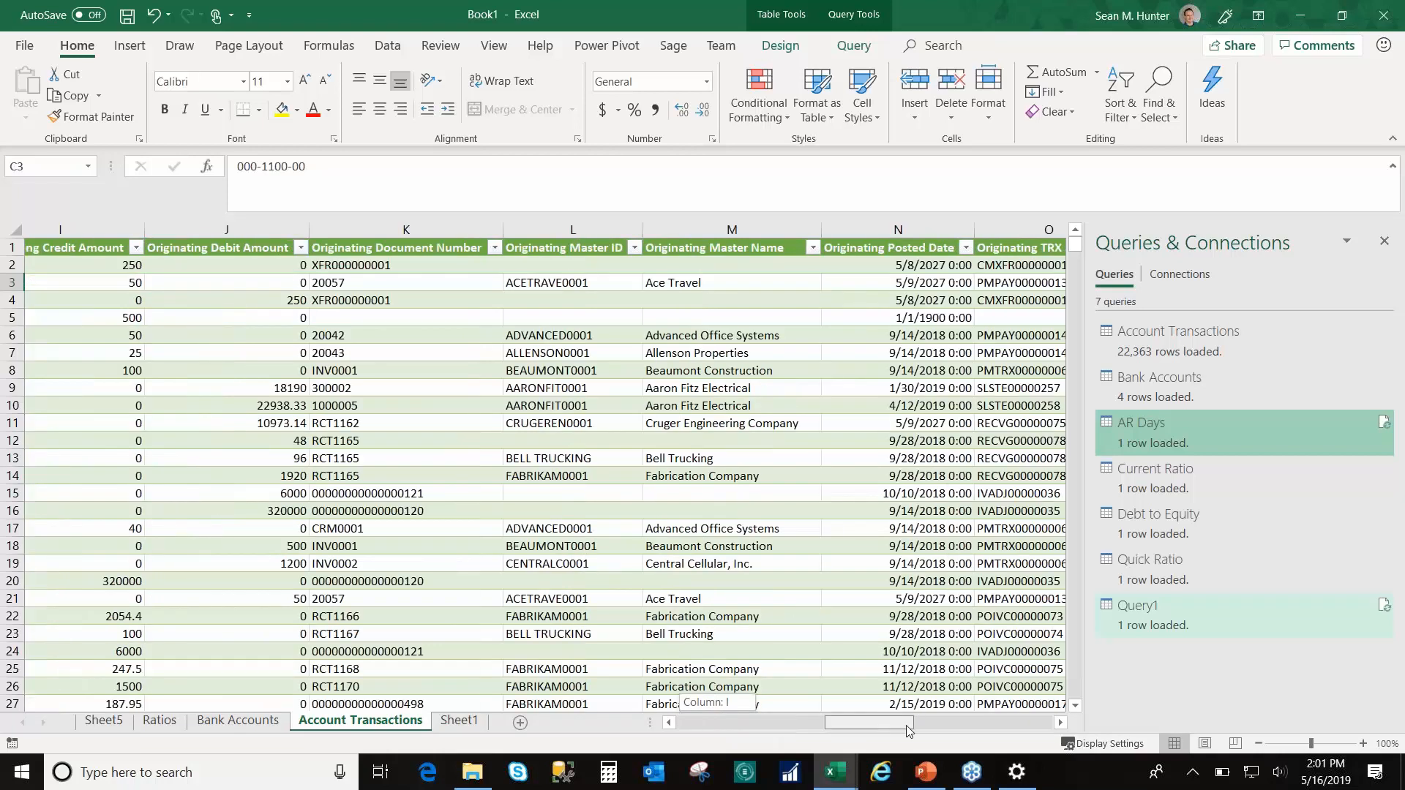
pyautogui.moveTo(908, 731); pyautogui.dragTo(987, 731)
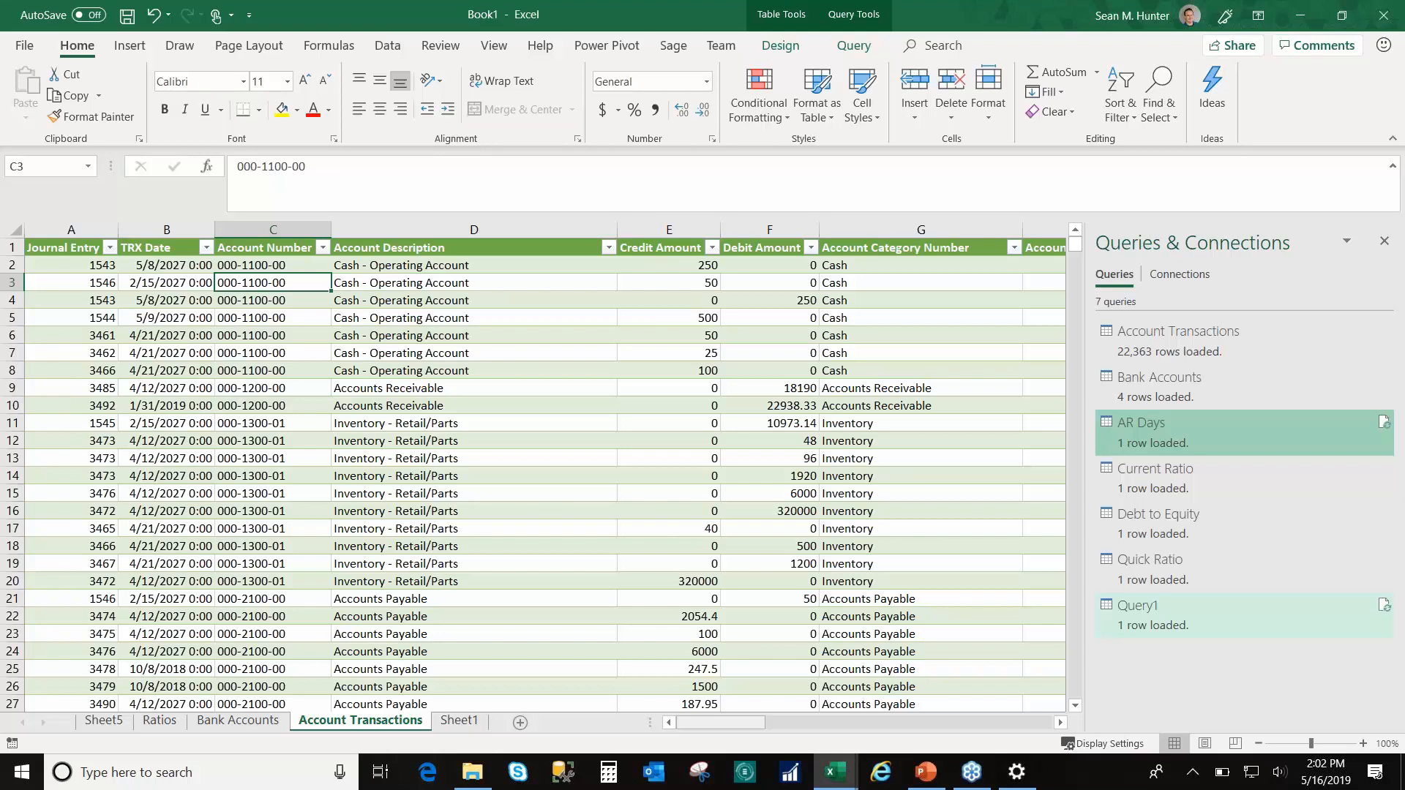
pyautogui.click(311, 374)
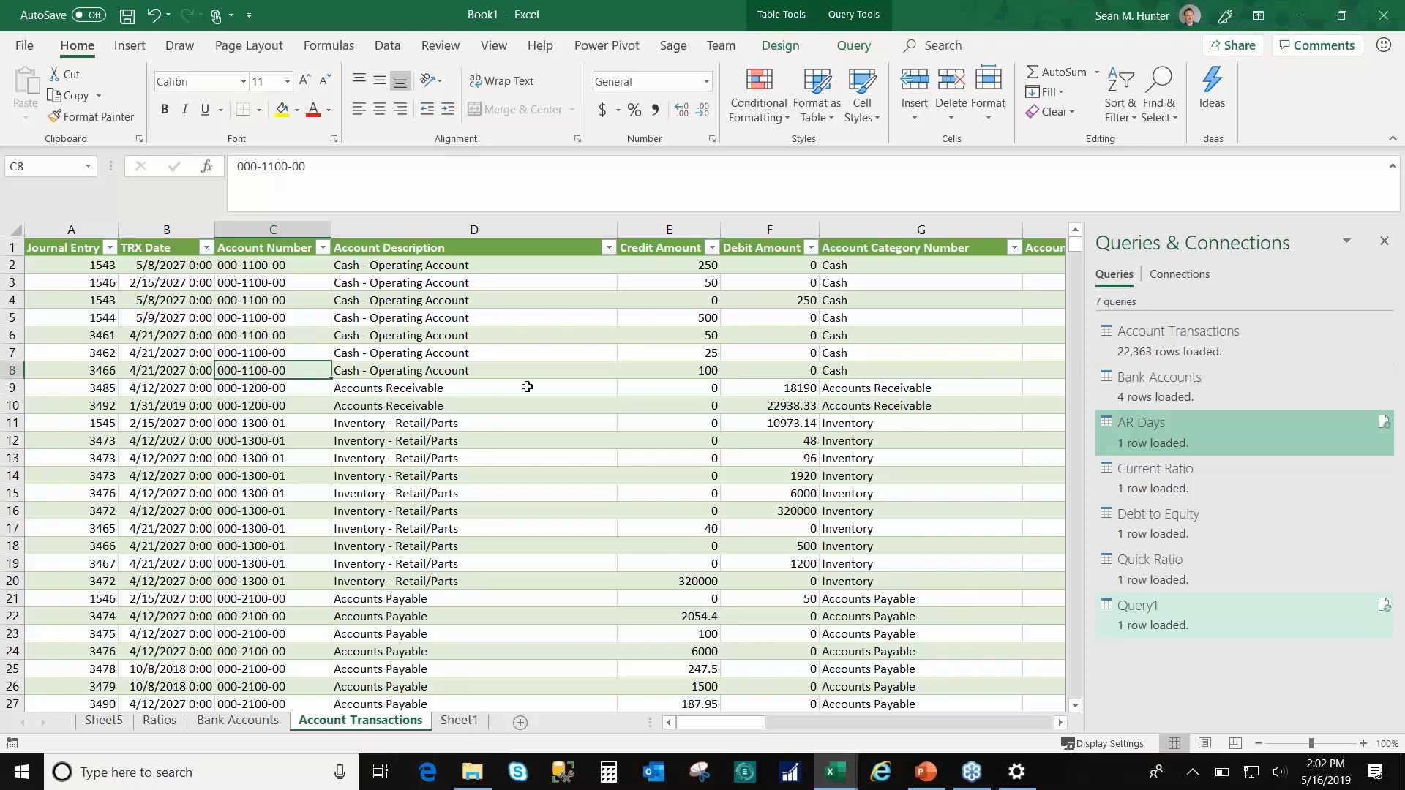
pyautogui.click(417, 354)
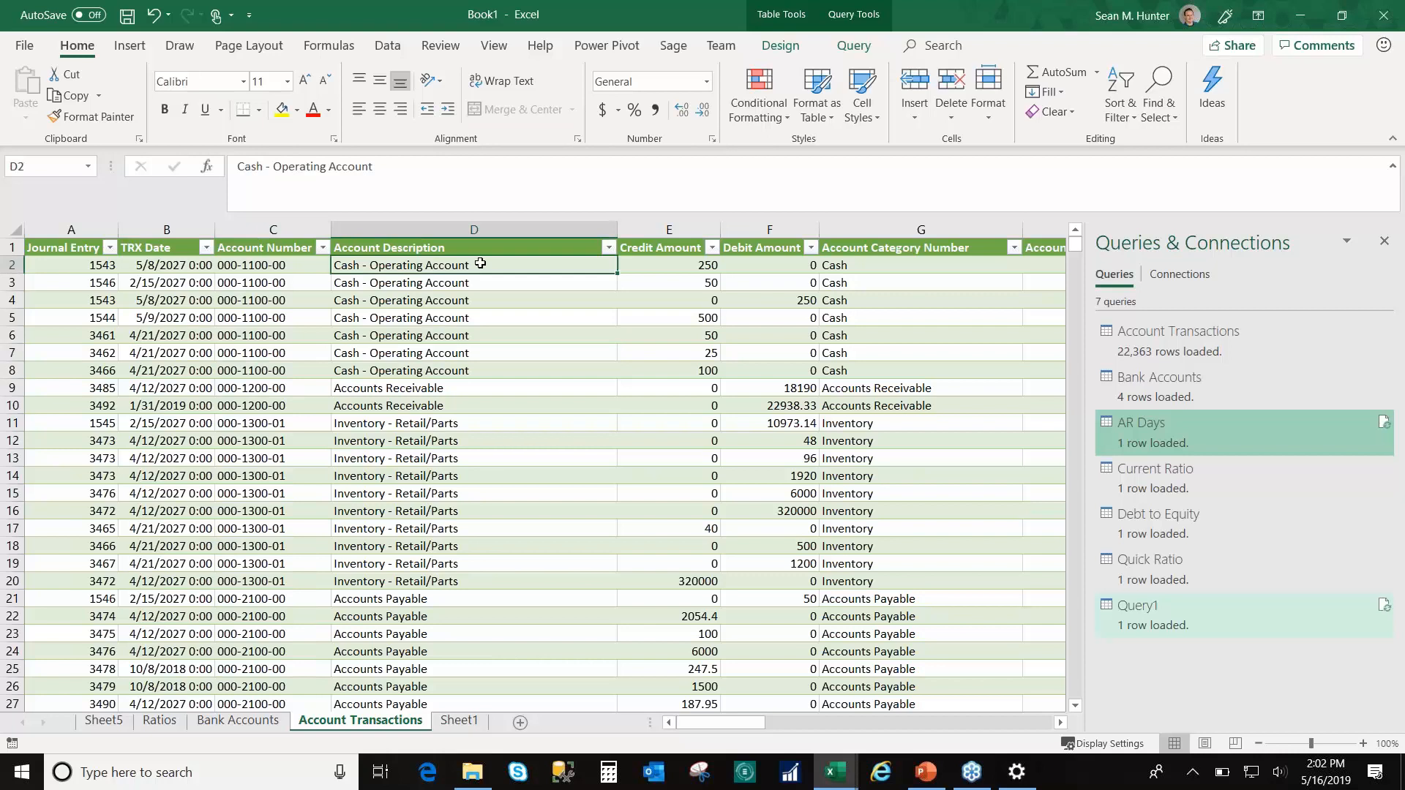
pyautogui.click(64, 264)
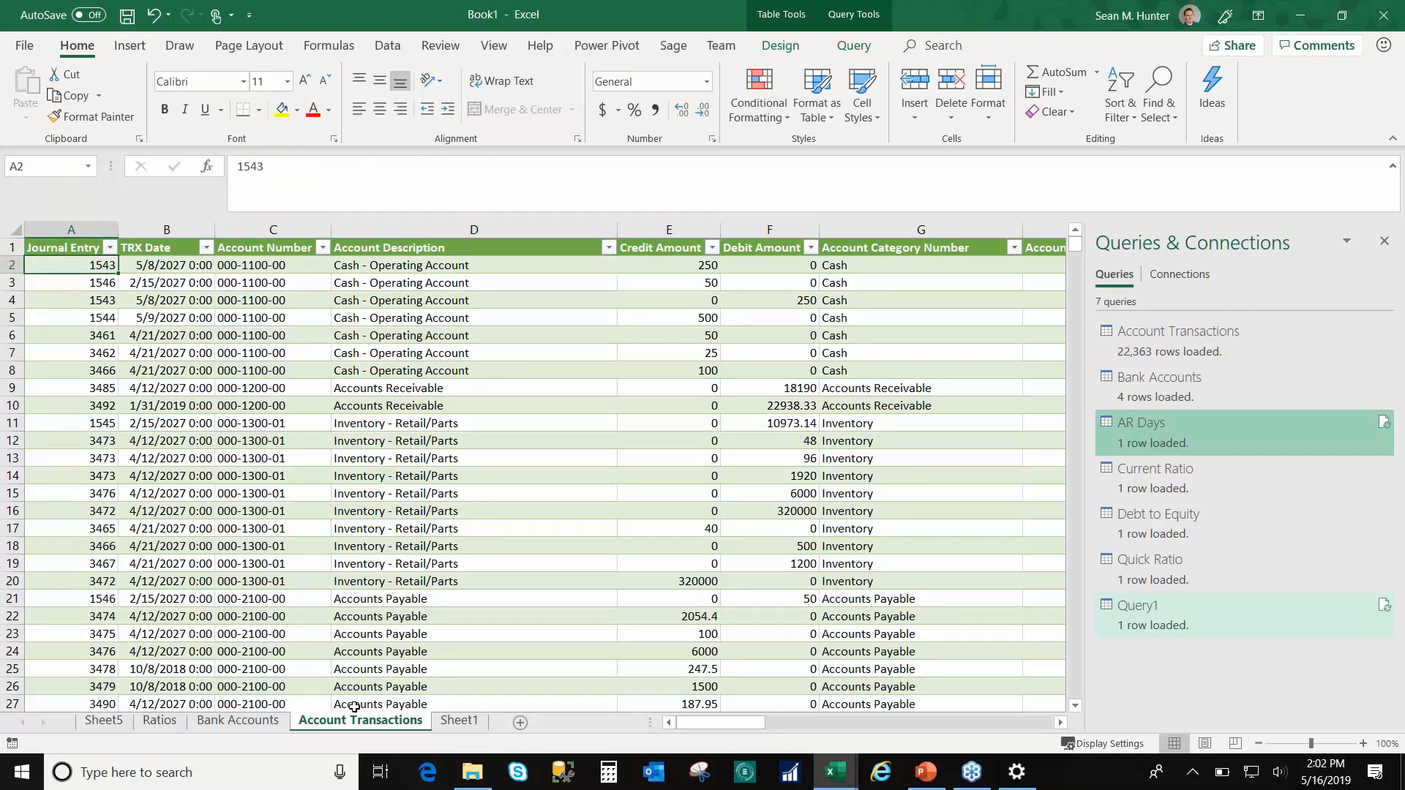
pyautogui.click(129, 45)
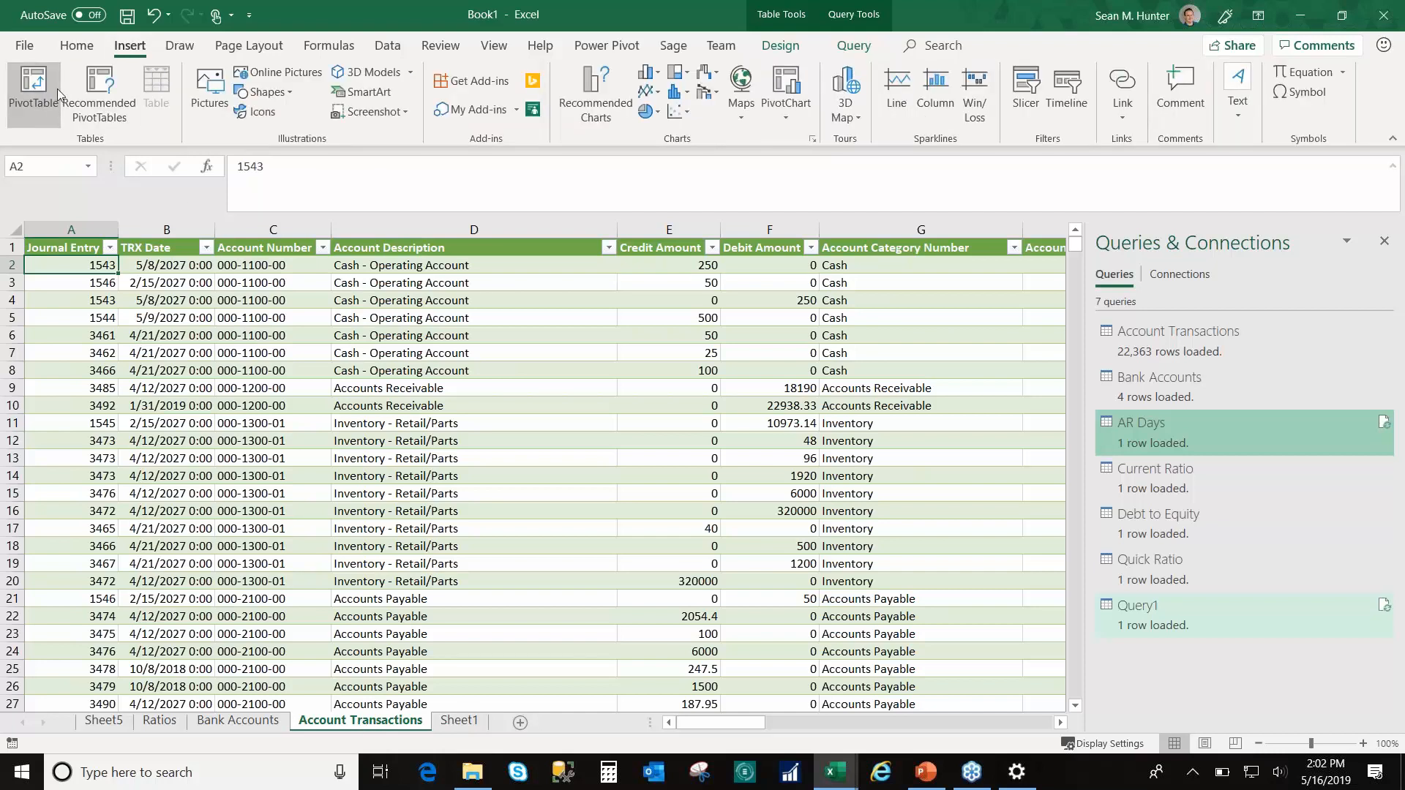
pyautogui.click(59, 93)
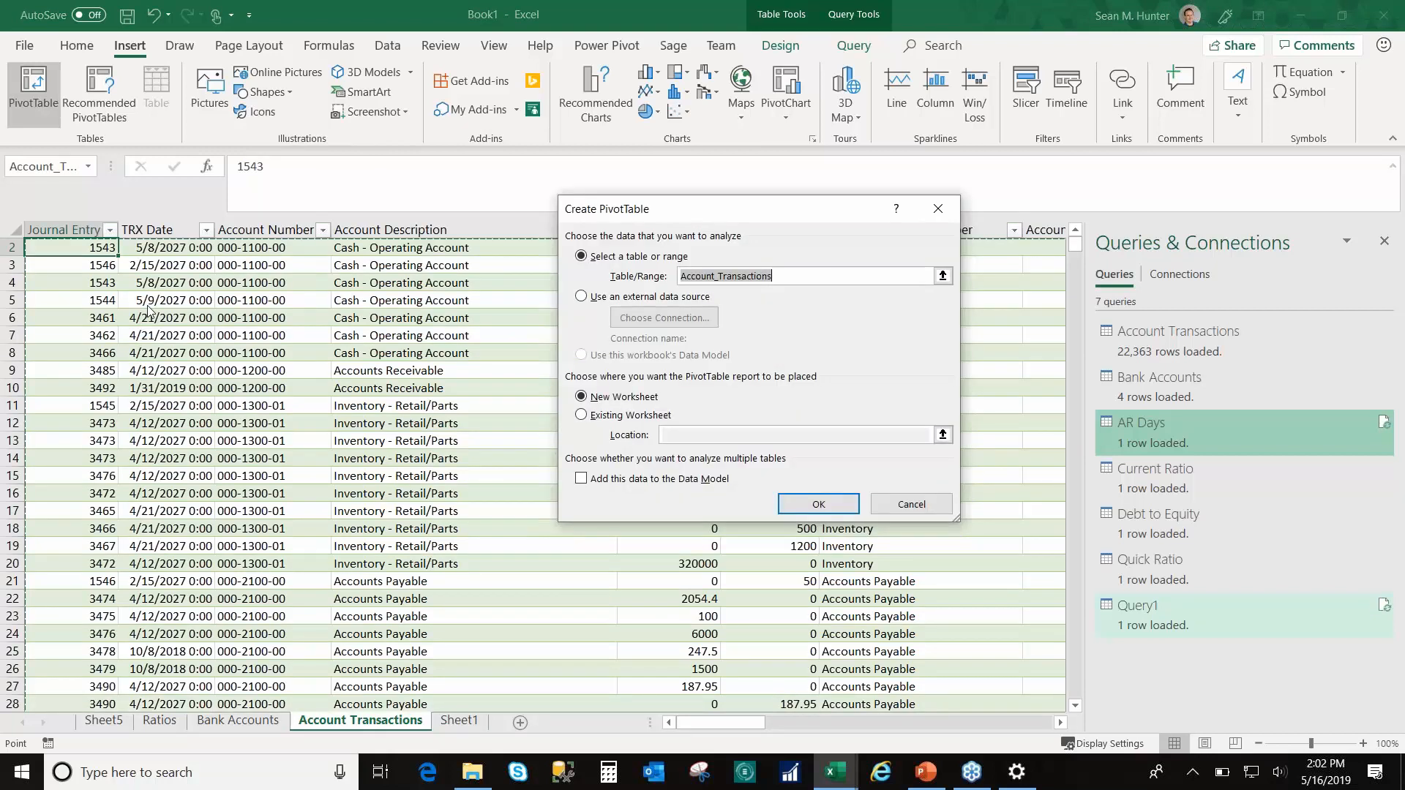
pyautogui.click(826, 505)
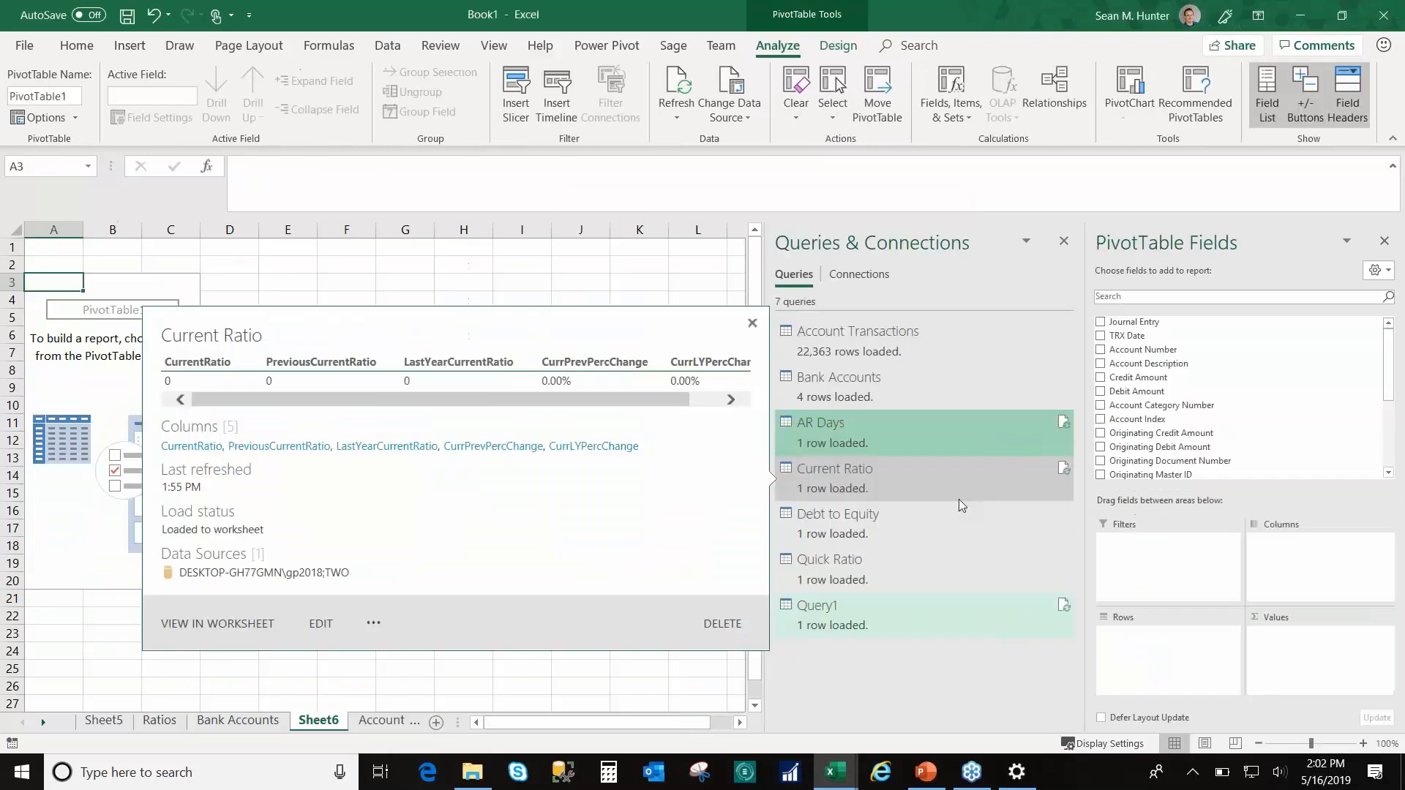
# Step: Add Account Category Number to the PivotTable rows, with Debit Amount and Credit Amount as summed values
pyautogui.moveTo(1388, 349); pyautogui.dragTo(1379, 416)
pyautogui.moveTo(1376, 385); pyautogui.dragTo(1374, 375)
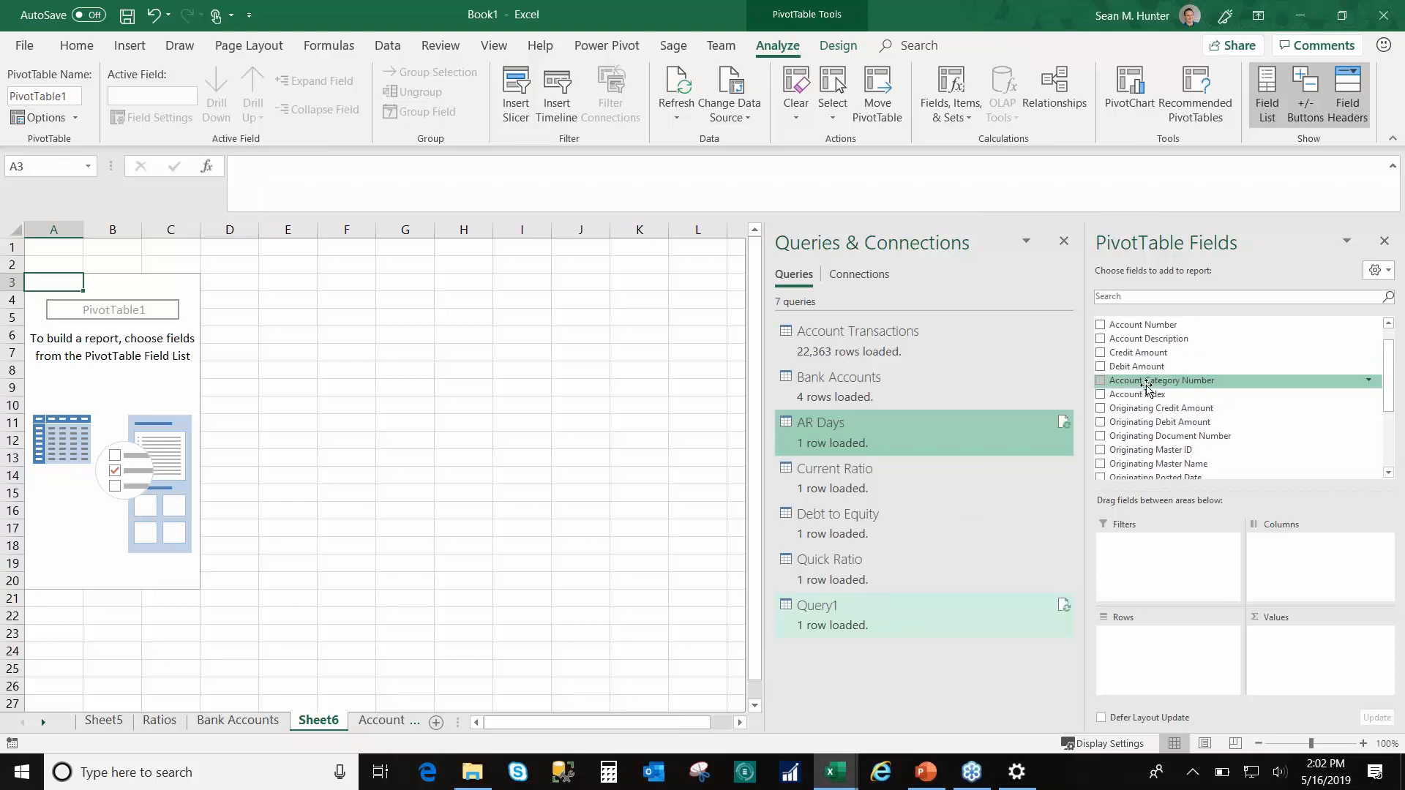
pyautogui.click(1100, 380)
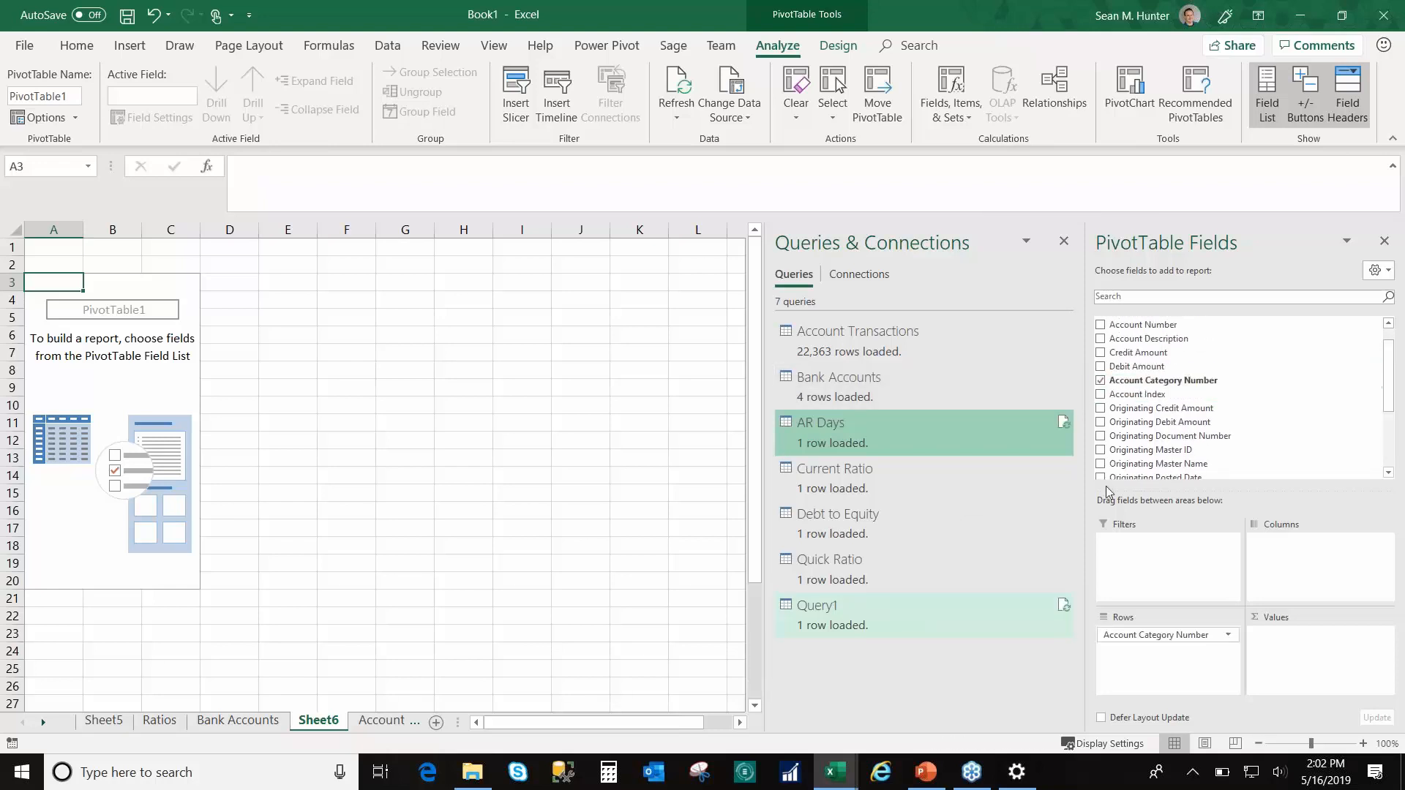
pyautogui.moveTo(1164, 381); pyautogui.dragTo(1174, 415)
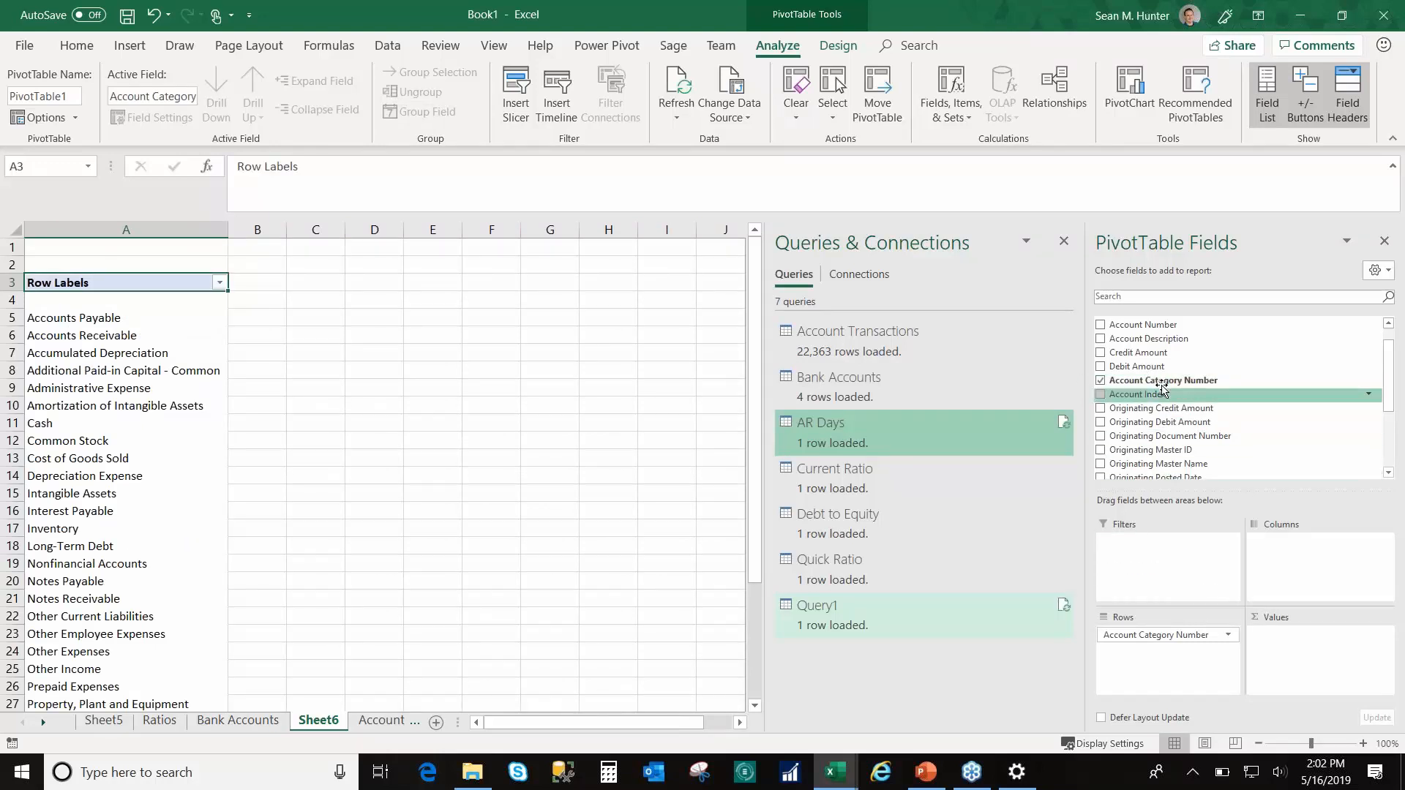
pyautogui.click(1100, 365)
pyautogui.click(1099, 351)
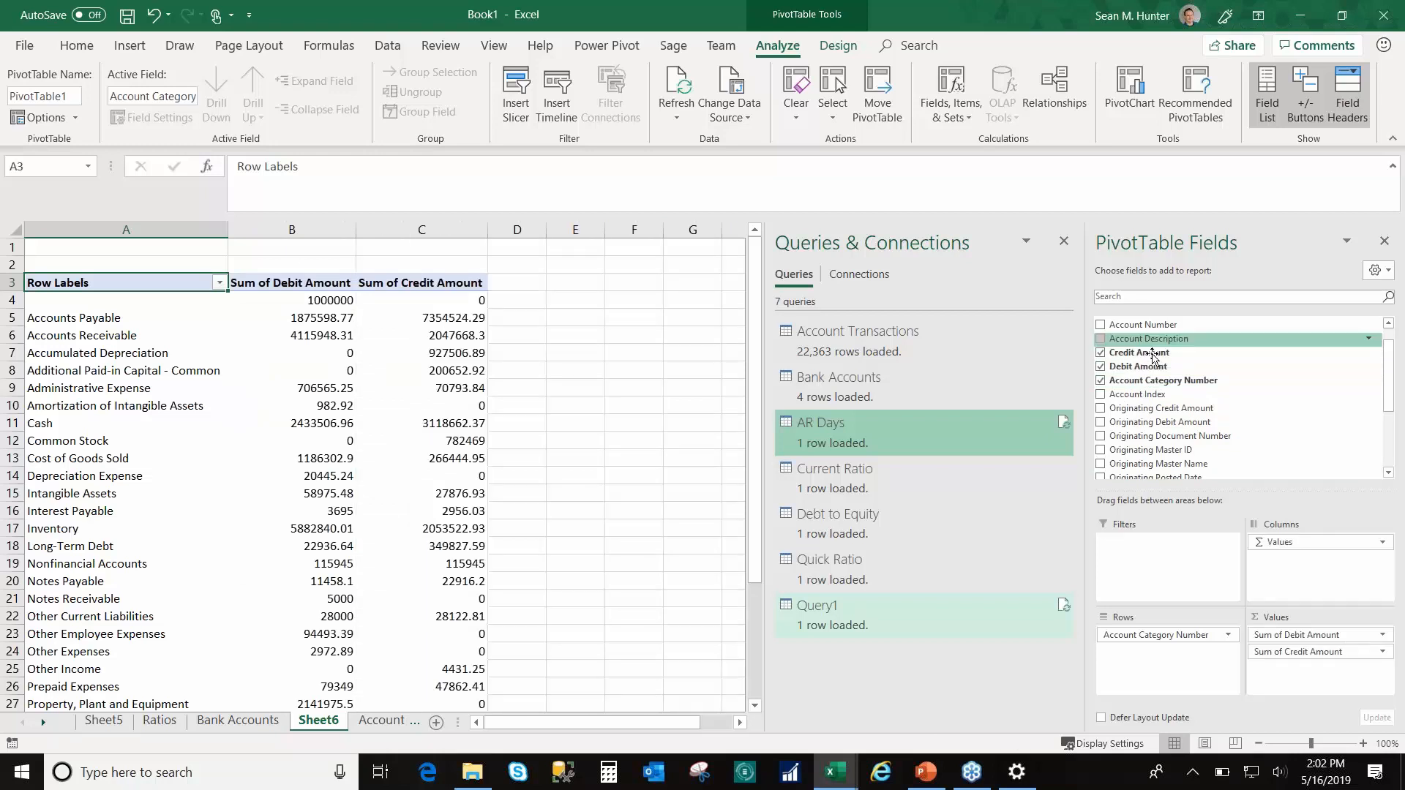
pyautogui.scroll(-1, 1169, 447)
pyautogui.scroll(-1, 1169, 447)
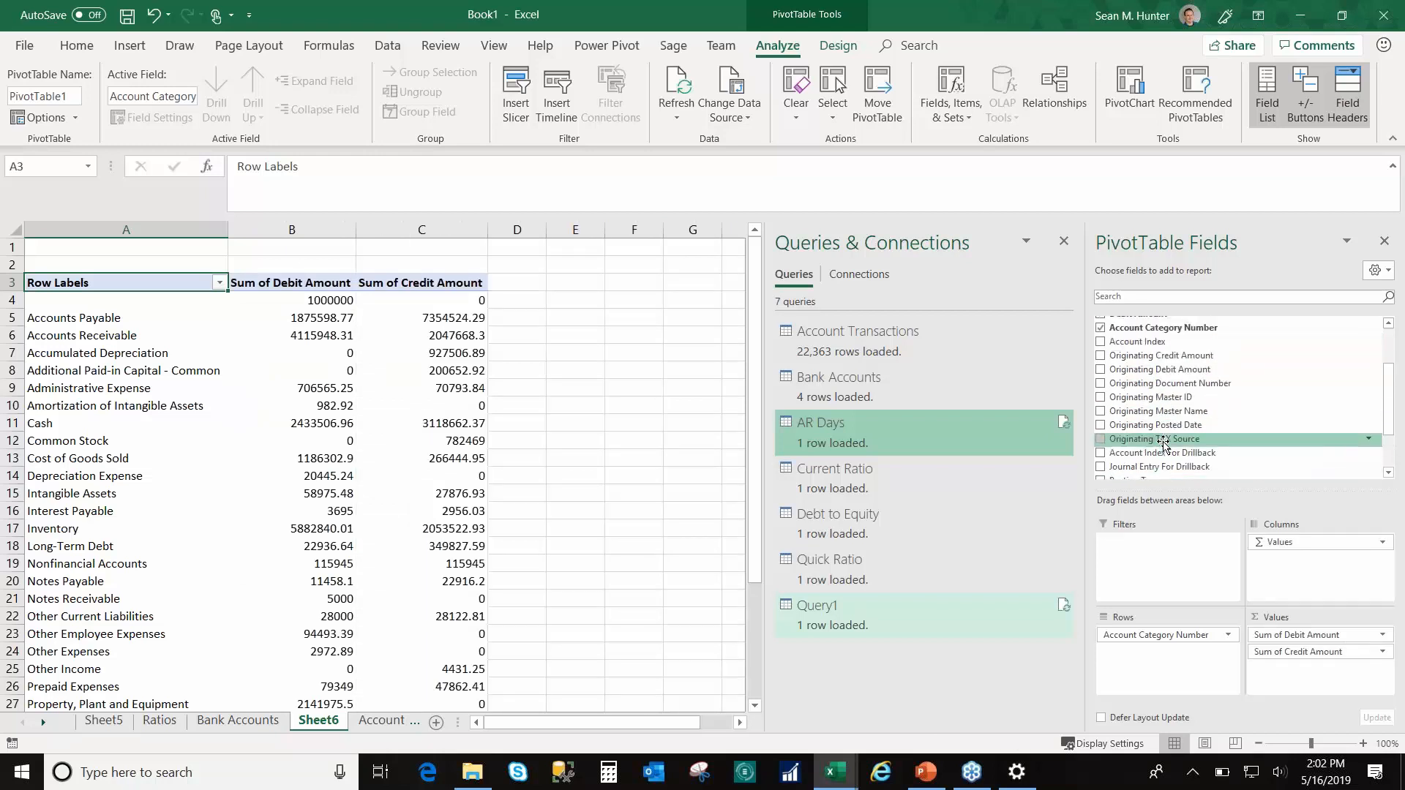
# Step: Add TRX Date to the PivotTable rows above Account Category Number and look over the date and category grouping
pyautogui.scroll(3, 1163, 444)
pyautogui.moveTo(1126, 323)
pyautogui.mouseDown()
pyautogui.moveTo(1168, 654)
pyautogui.moveTo(1164, 639)
pyautogui.moveTo(1177, 642)
pyautogui.mouseUp()
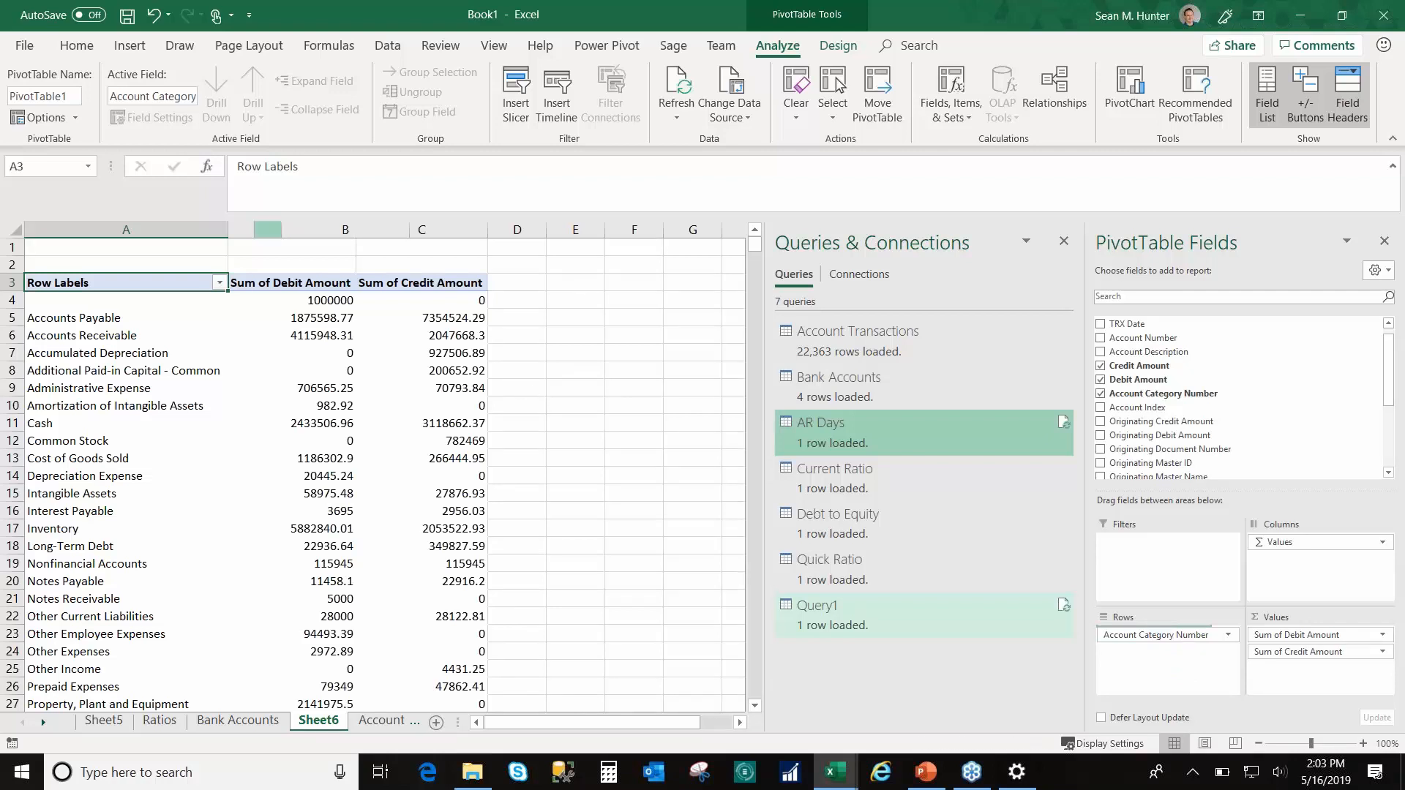
pyautogui.click(136, 358)
pyautogui.moveTo(137, 380); pyautogui.dragTo(136, 392)
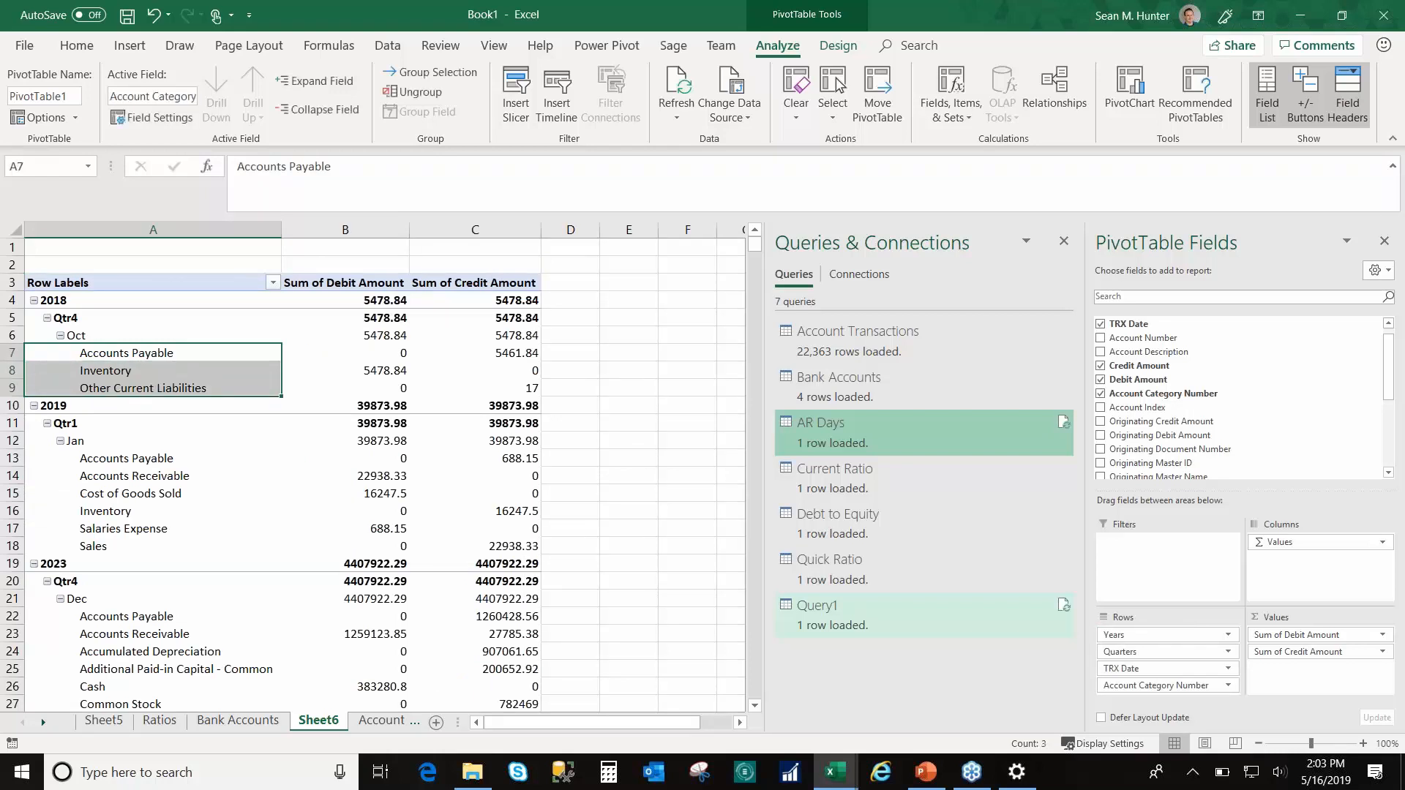
pyautogui.moveTo(121, 300); pyautogui.dragTo(121, 335)
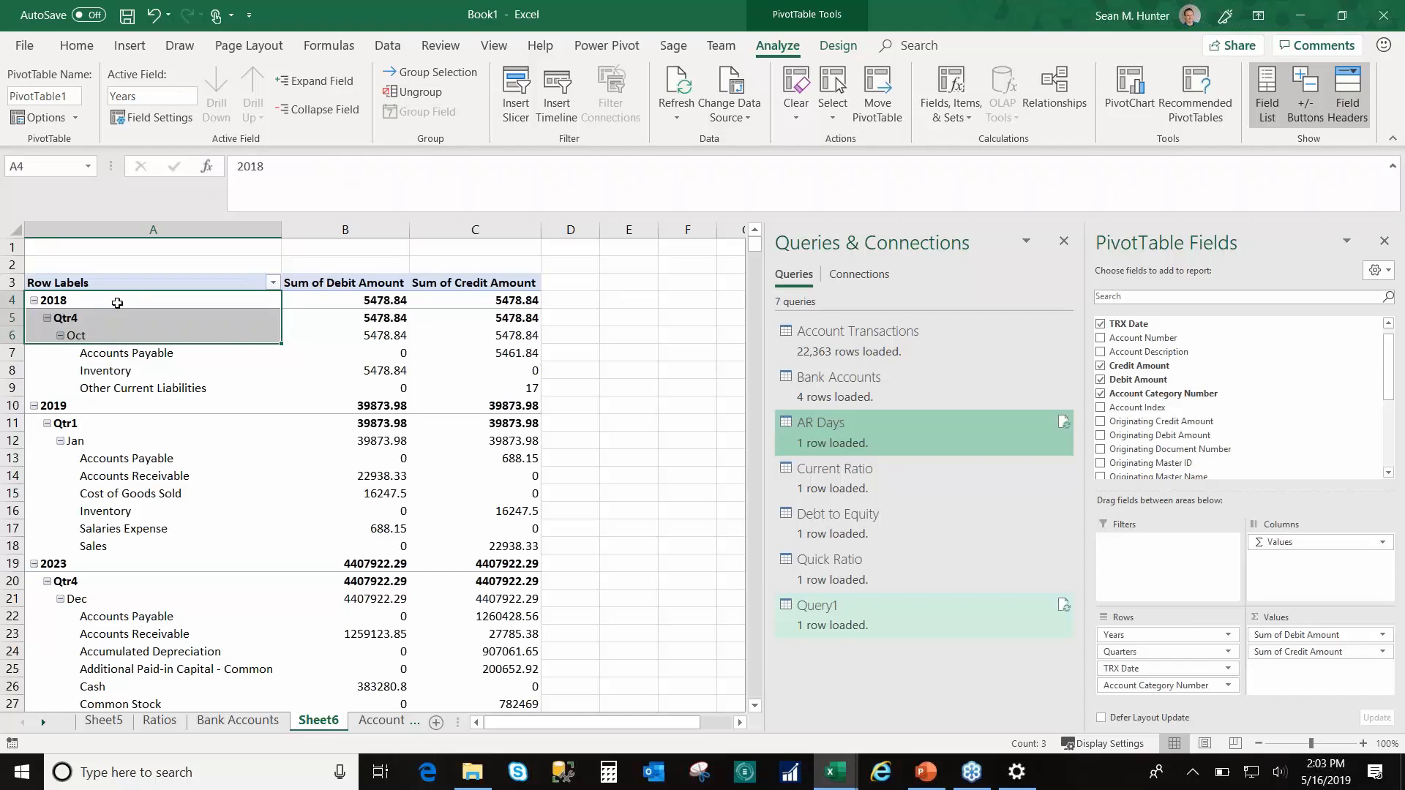
pyautogui.click(117, 302)
pyautogui.moveTo(120, 313)
pyautogui.mouseDown()
pyautogui.moveTo(140, 344)
pyautogui.moveTo(125, 321)
pyautogui.mouseUp()
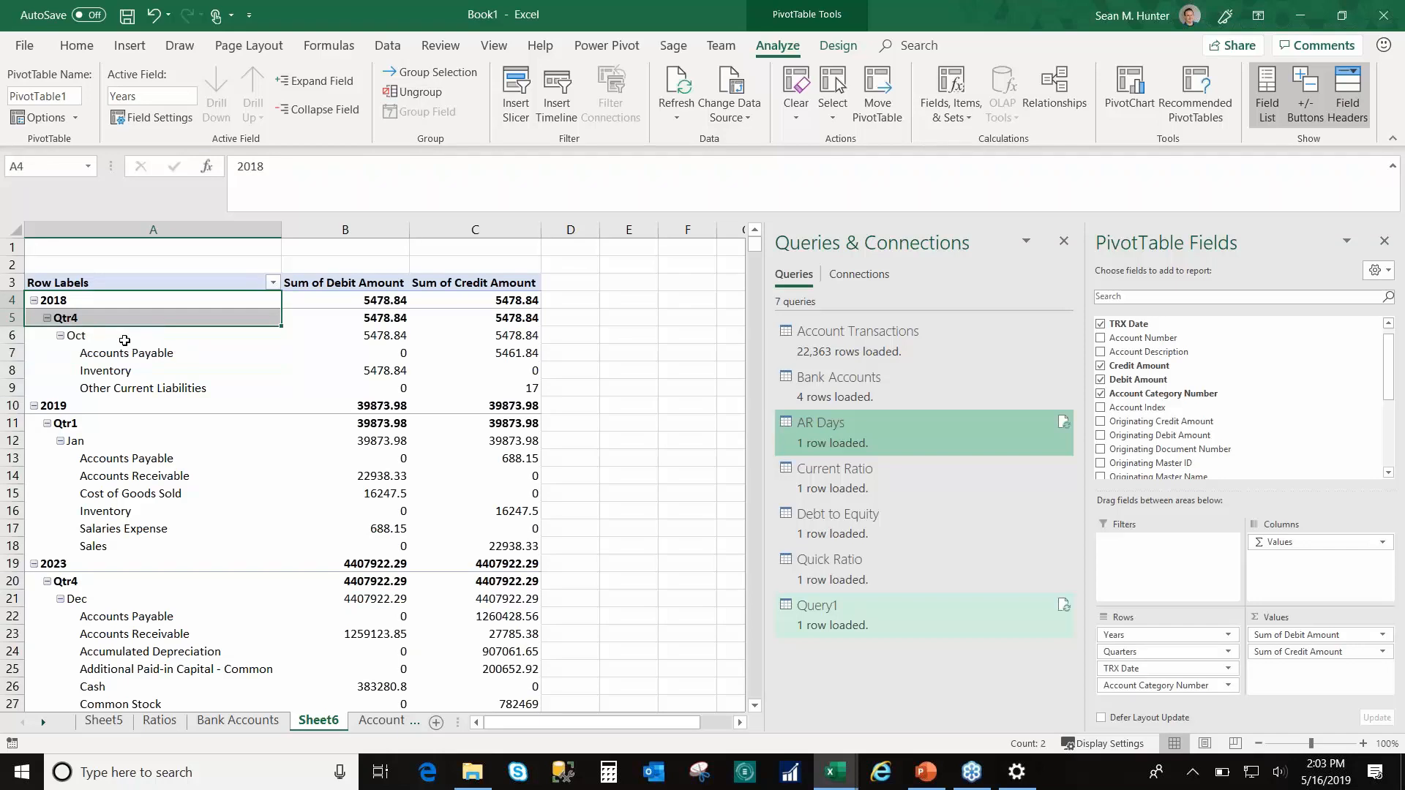
pyautogui.click(1159, 651)
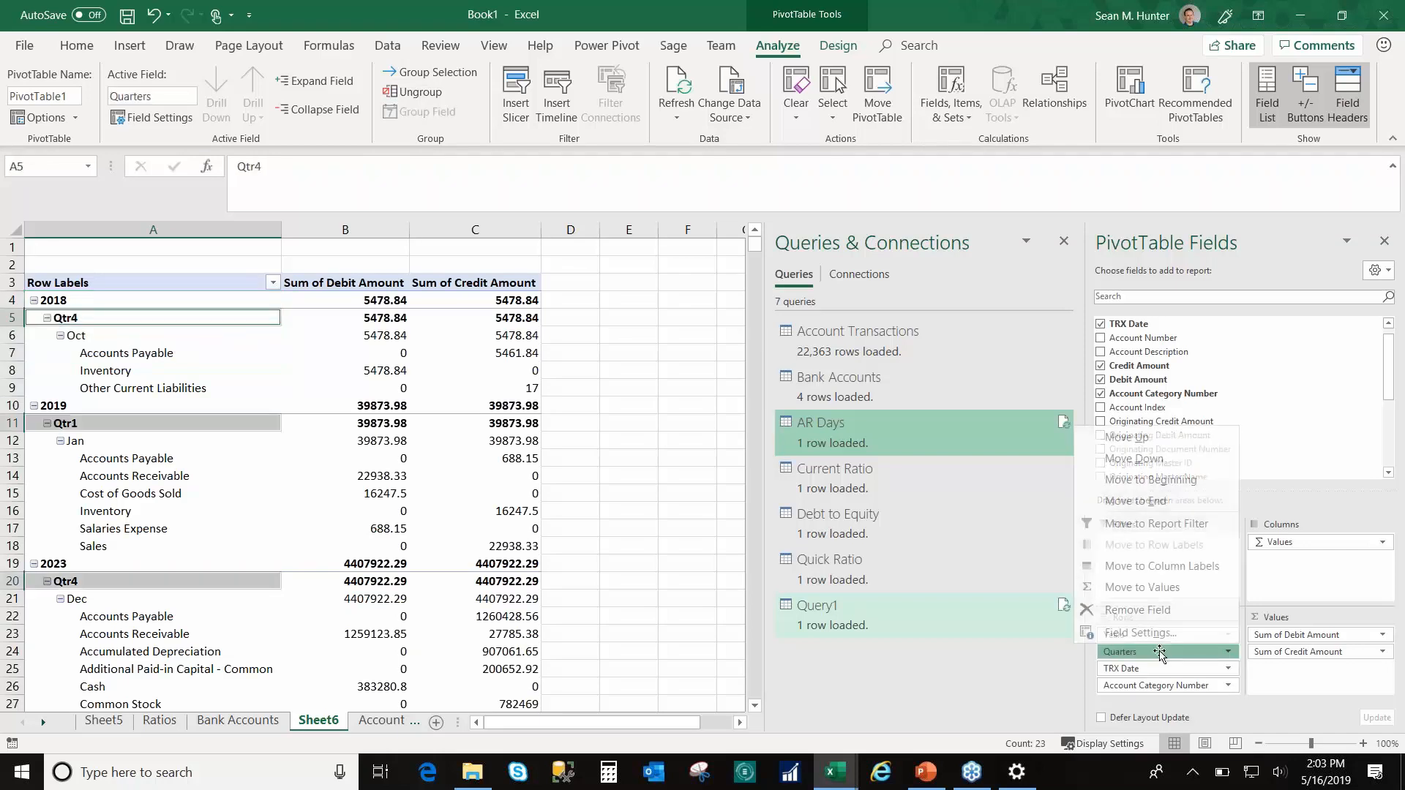
pyautogui.click(1139, 610)
pyautogui.click(370, 370)
# Step: Filter the PivotTable's Account Category Number row labels to the categories matching "expense"
pyautogui.click(272, 283)
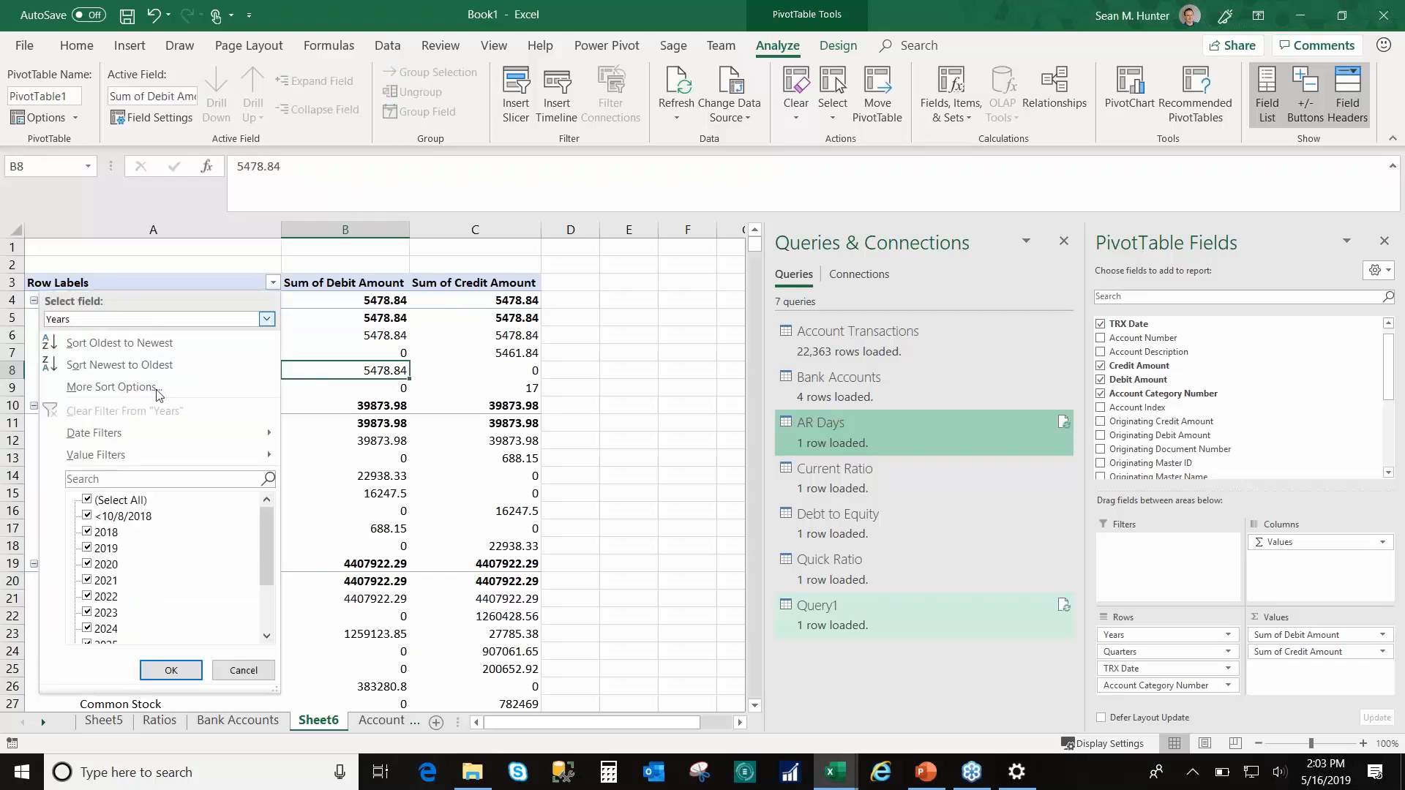
pyautogui.click(256, 319)
pyautogui.click(172, 390)
pyautogui.click(193, 478)
pyautogui.write('expense')
pyautogui.press('Escape')
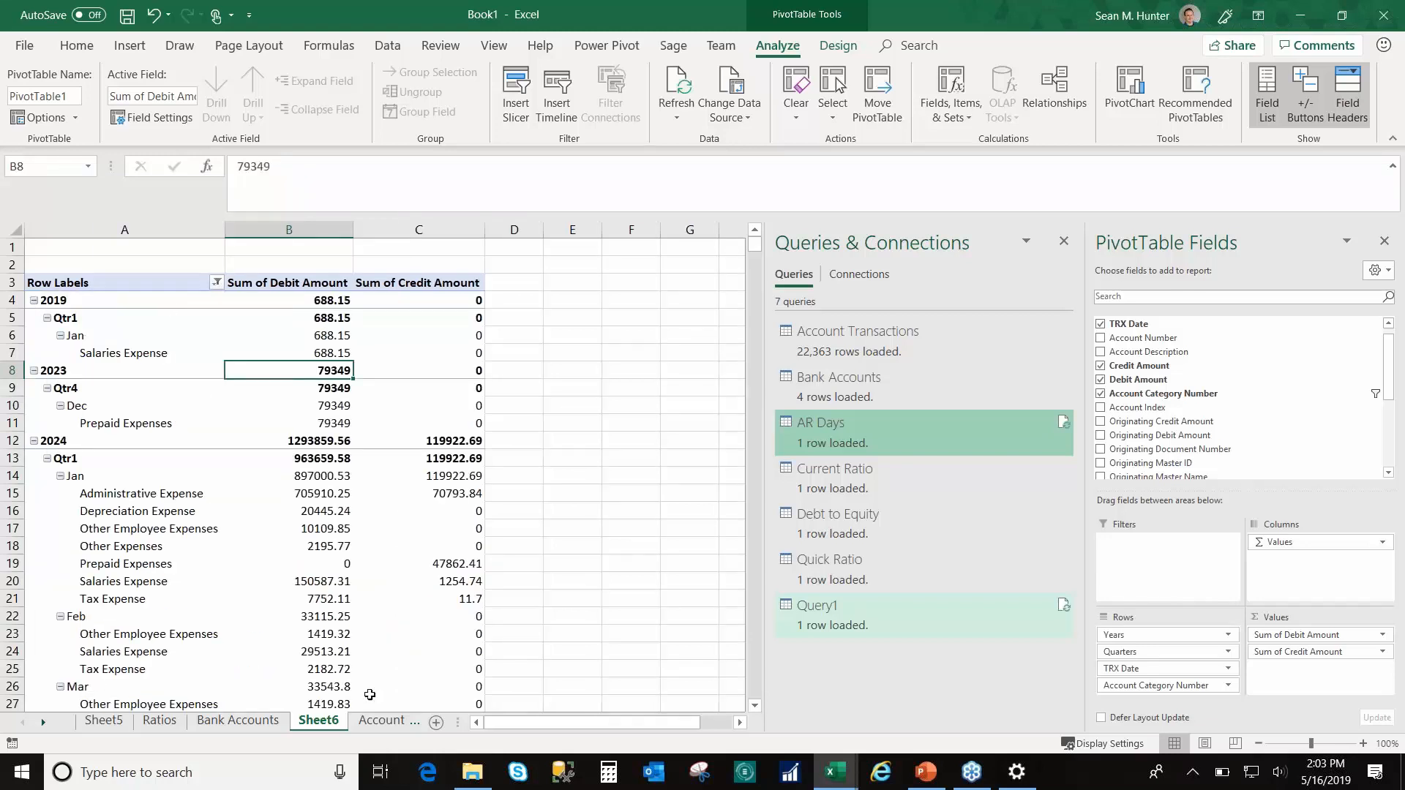
# Step: Rename the PivotTable worksheet Sheet6 as Opex
pyautogui.doubleClick(319, 720)
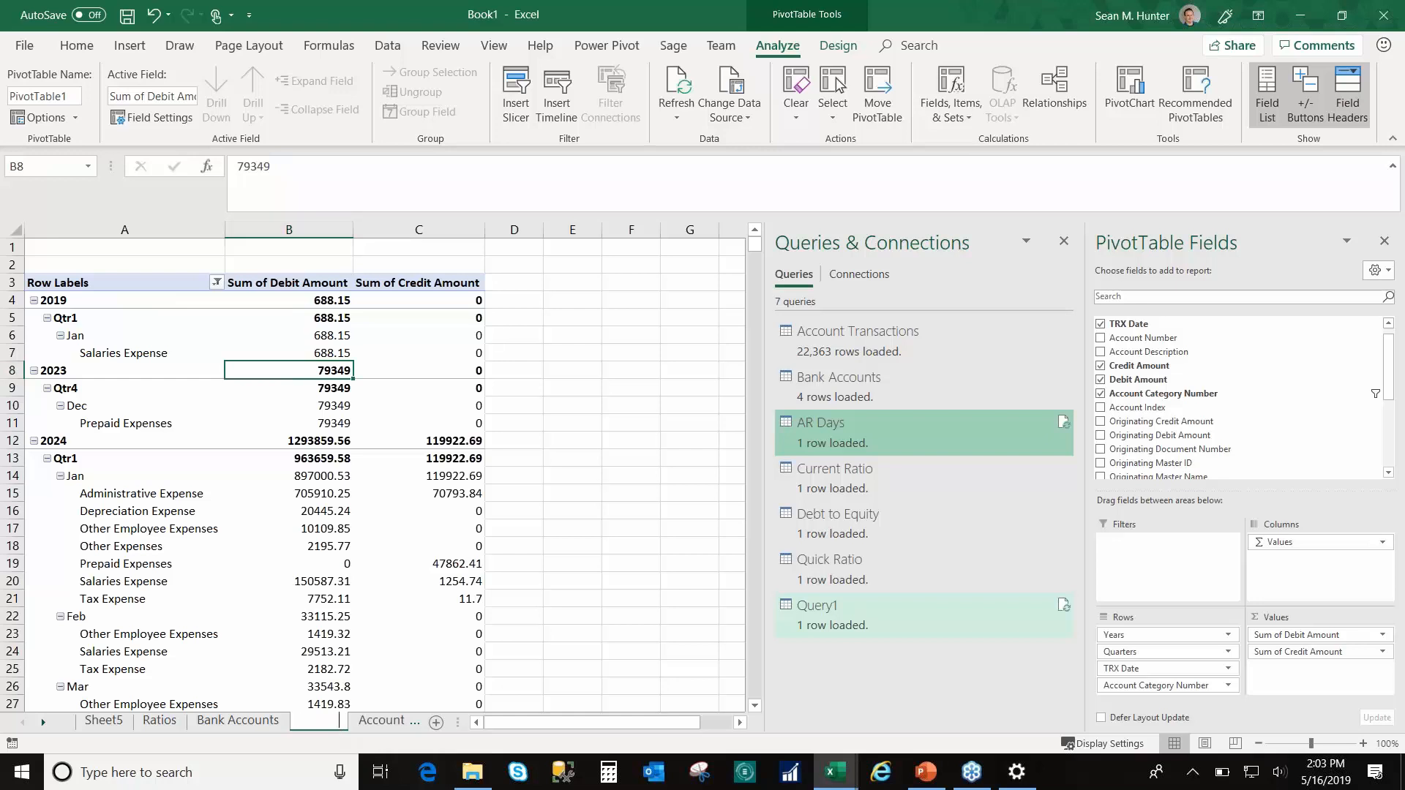
pyautogui.write('Opex')
# Step: Reapply the Account Category Number filter on the Opex PivotTable by searching for "expense" and accepting all matching categories
pyautogui.click(216, 407)
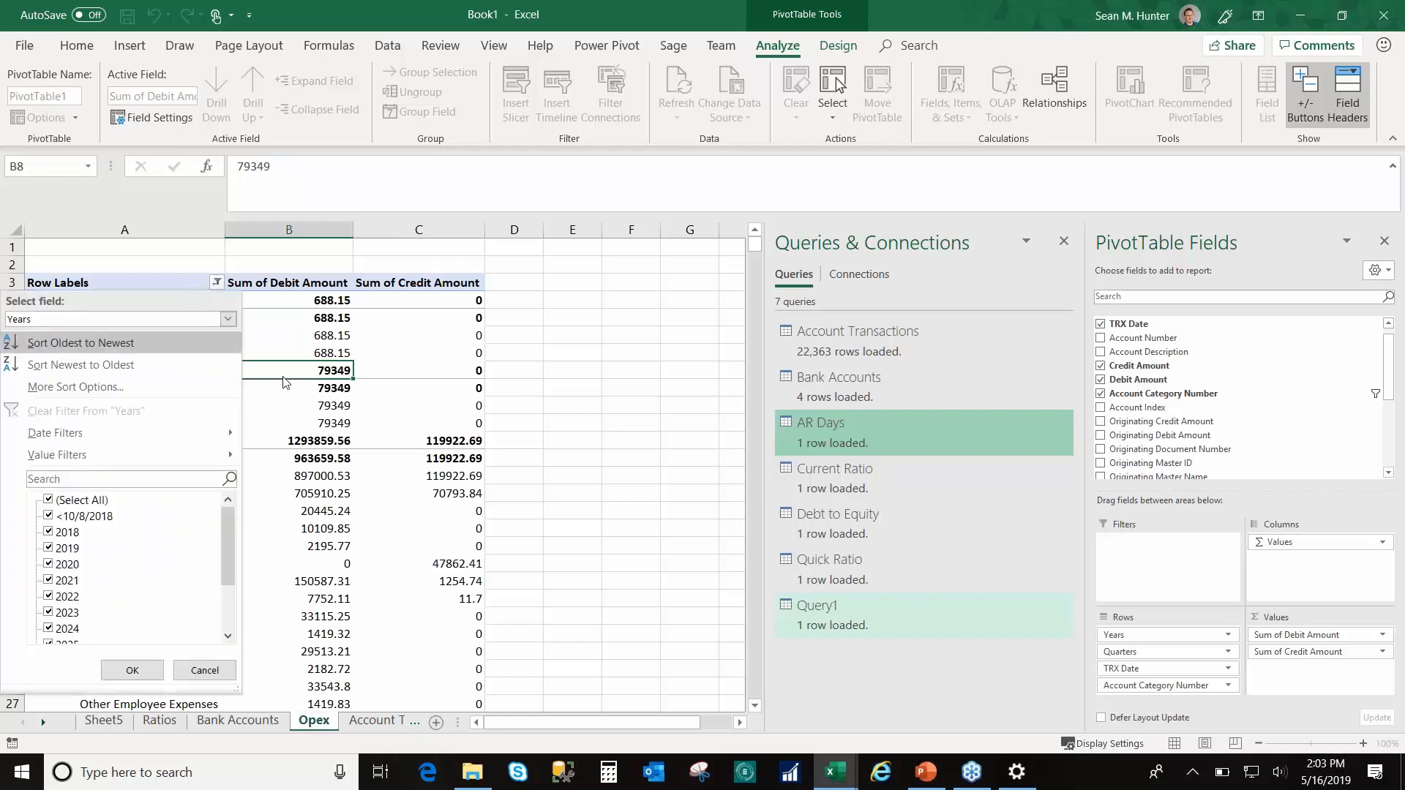
pyautogui.click(229, 319)
pyautogui.click(106, 390)
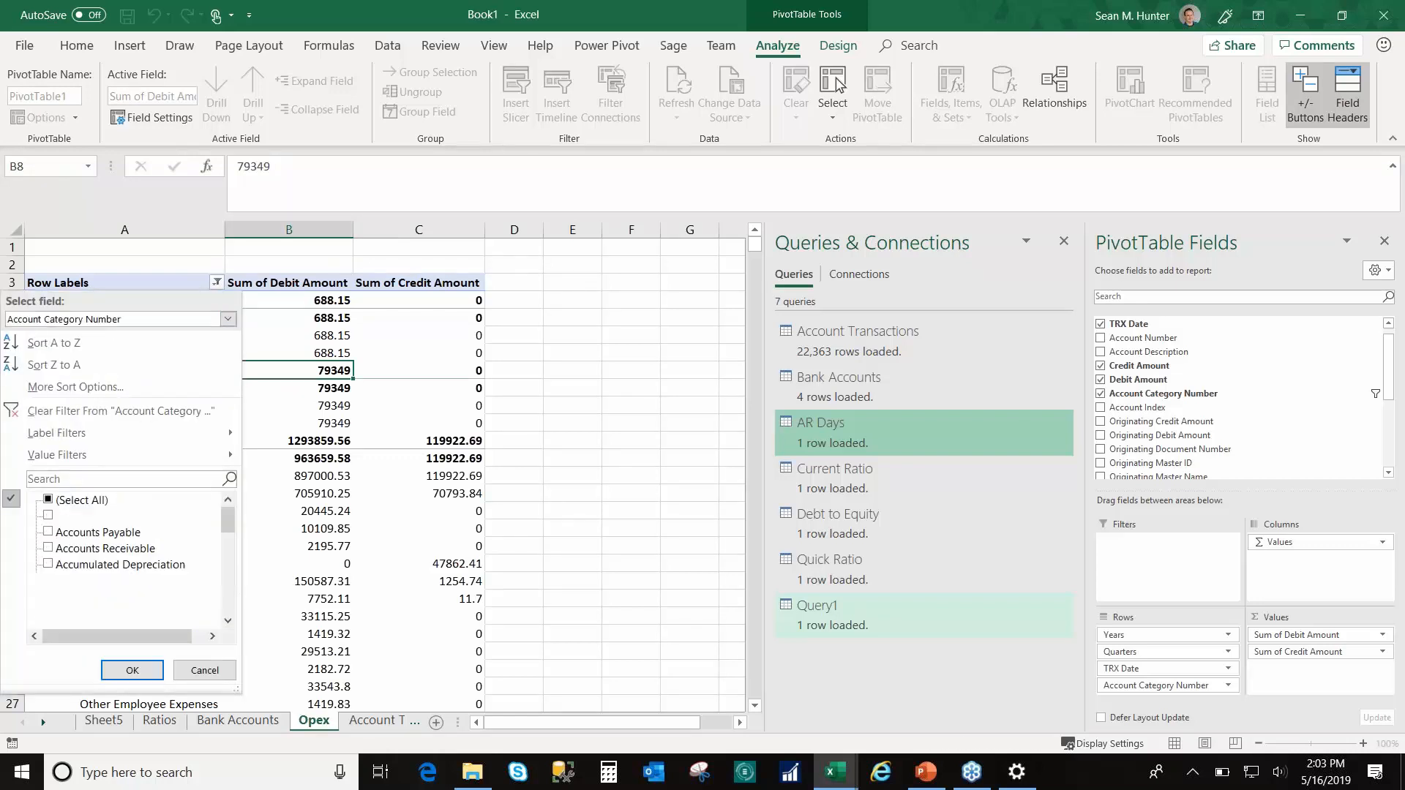
pyautogui.write('expense')
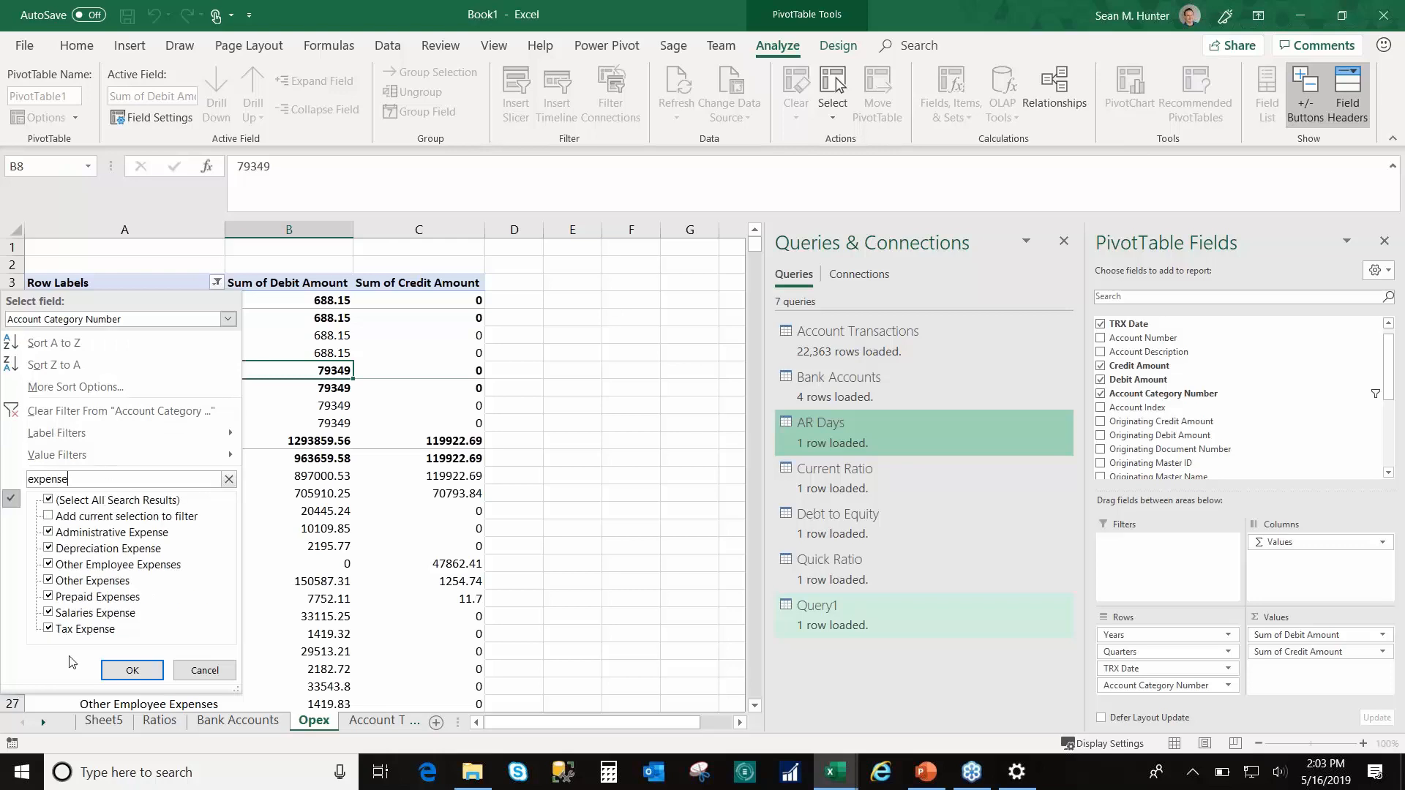
pyautogui.click(128, 669)
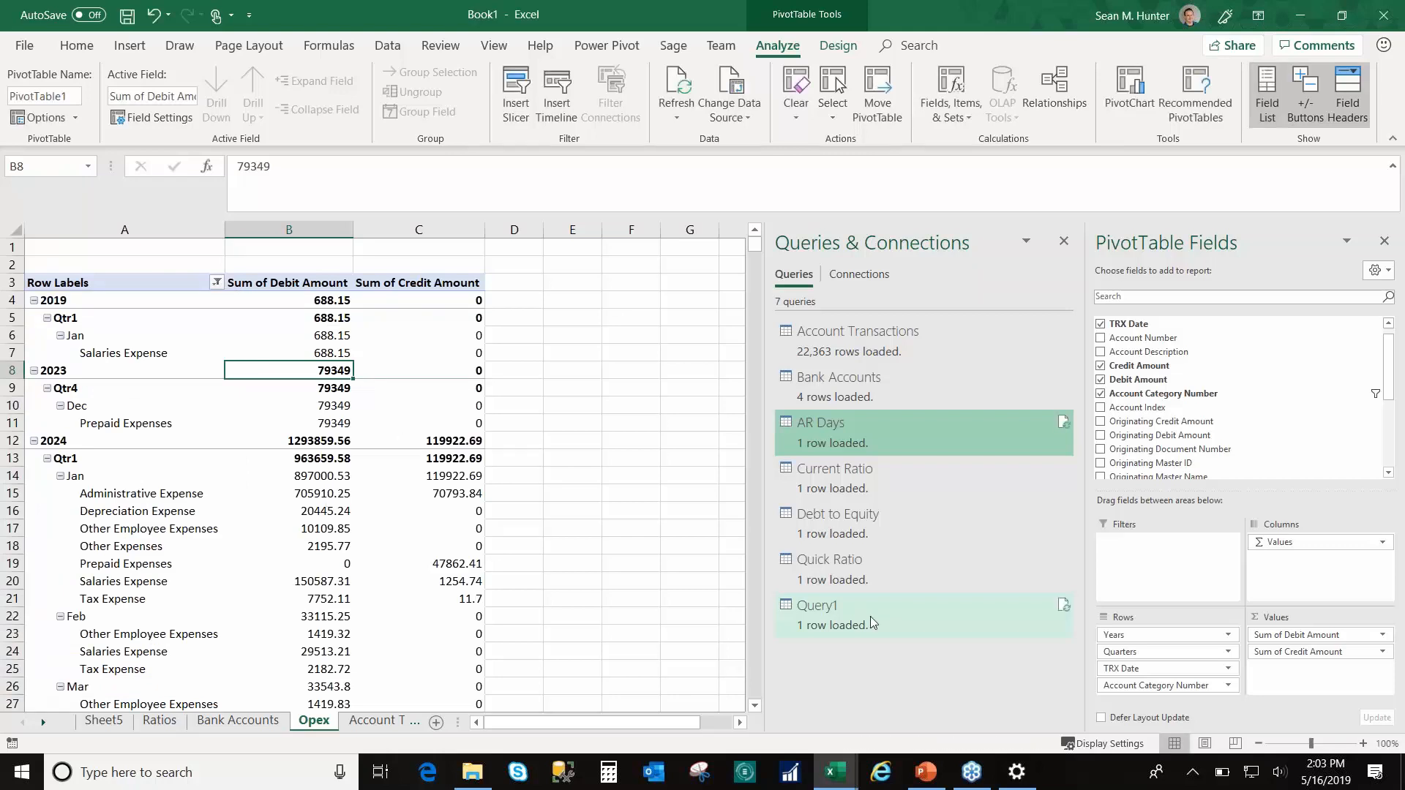
# Step: Set the number format of the Sum of Debit Amount value field to Currency
pyautogui.click(322, 481)
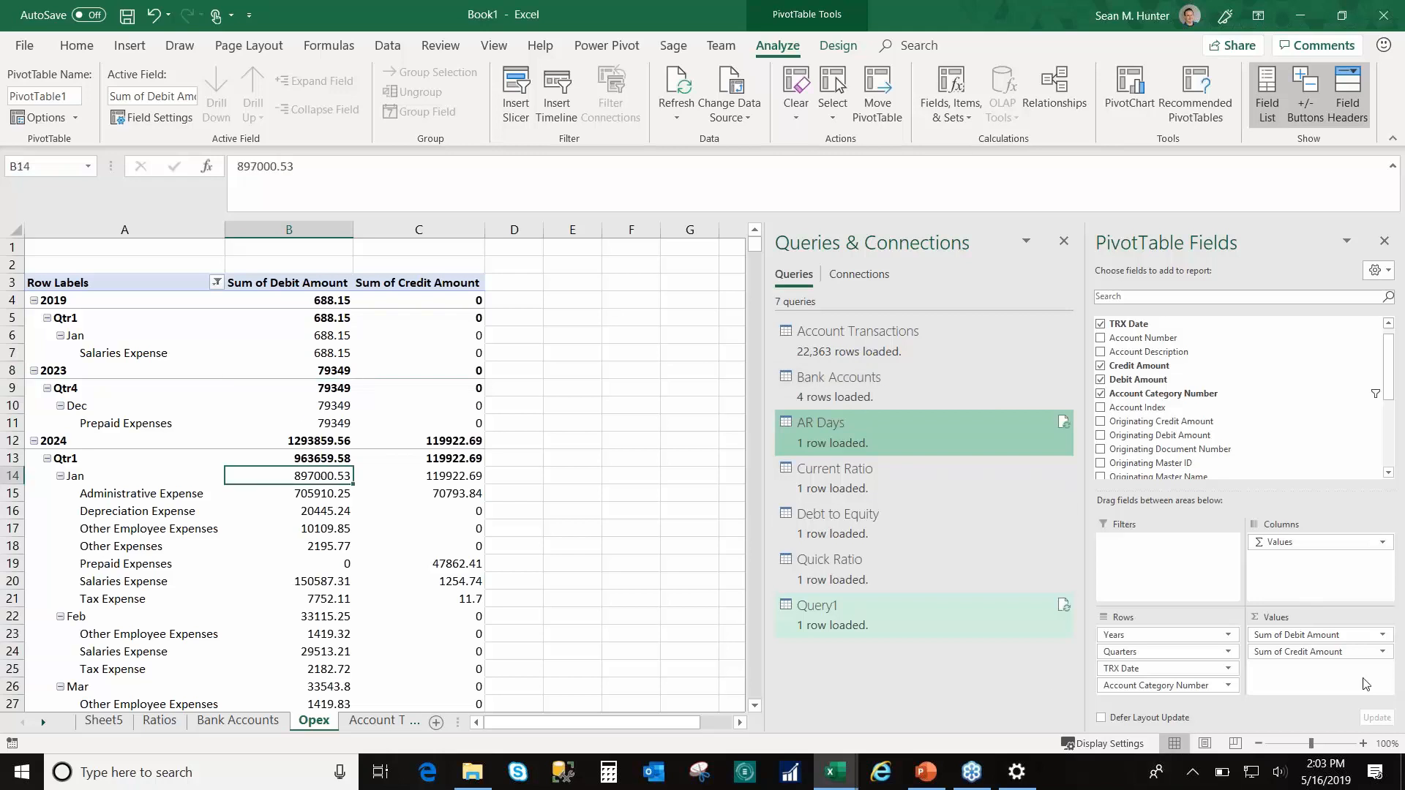
pyautogui.click(1385, 636)
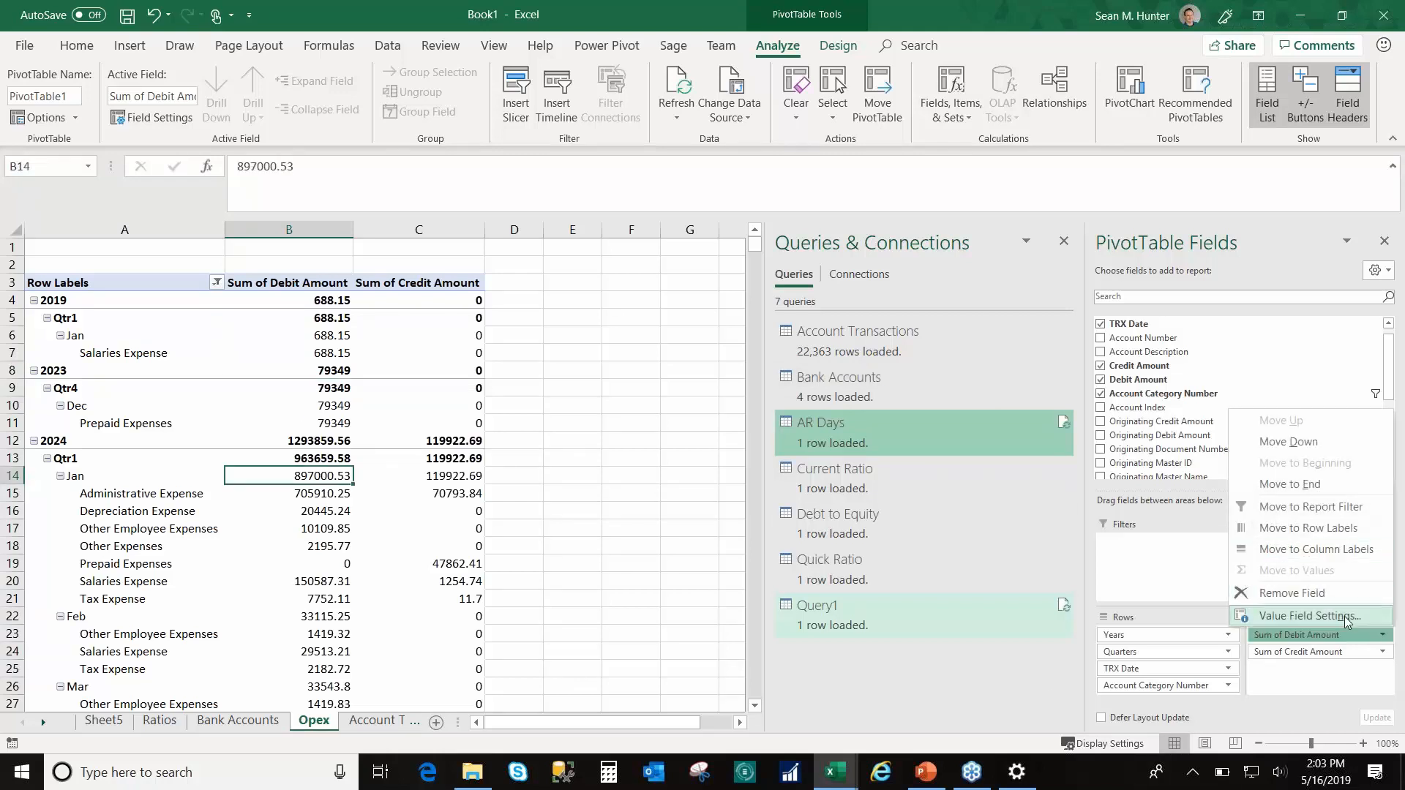
pyautogui.click(1348, 616)
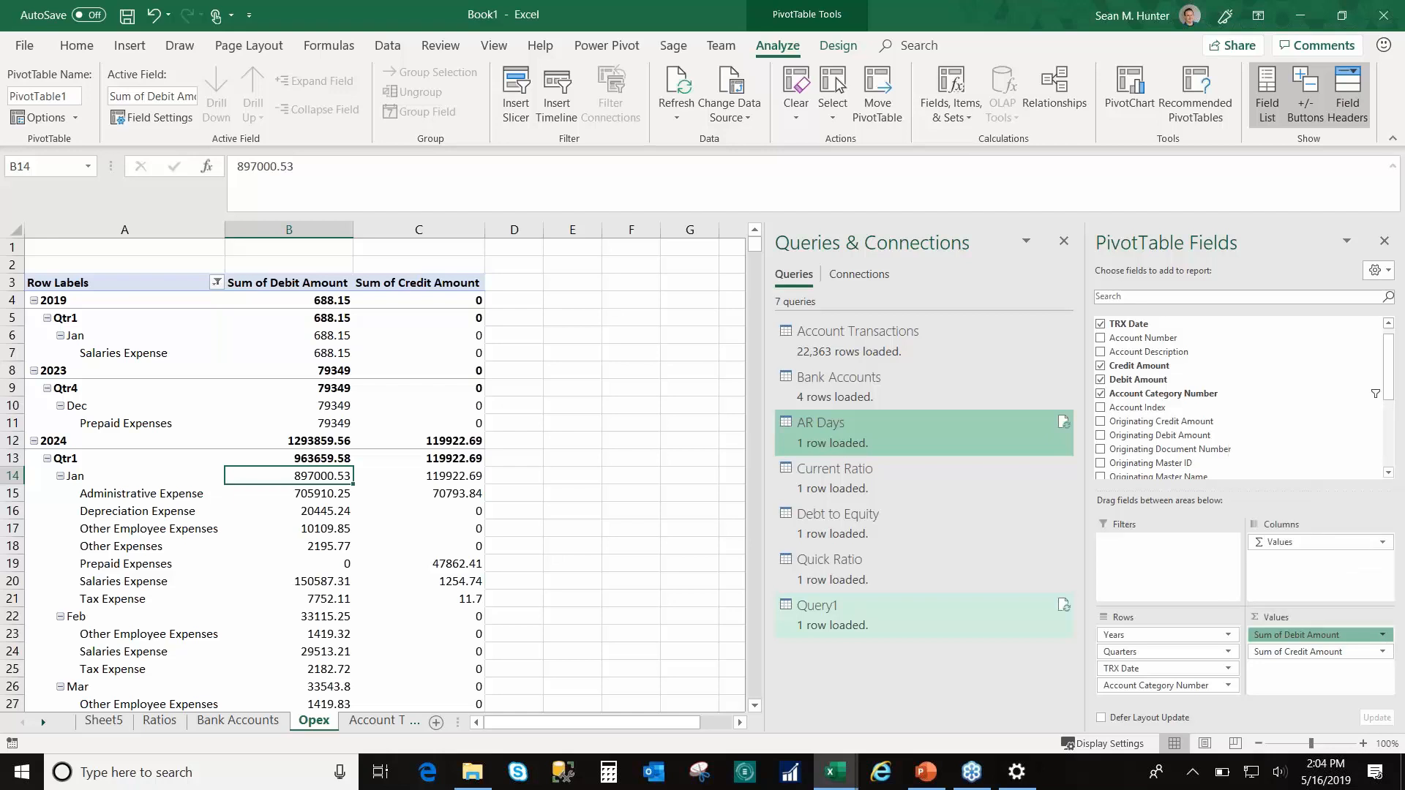
pyautogui.click(636, 488)
pyautogui.click(554, 251)
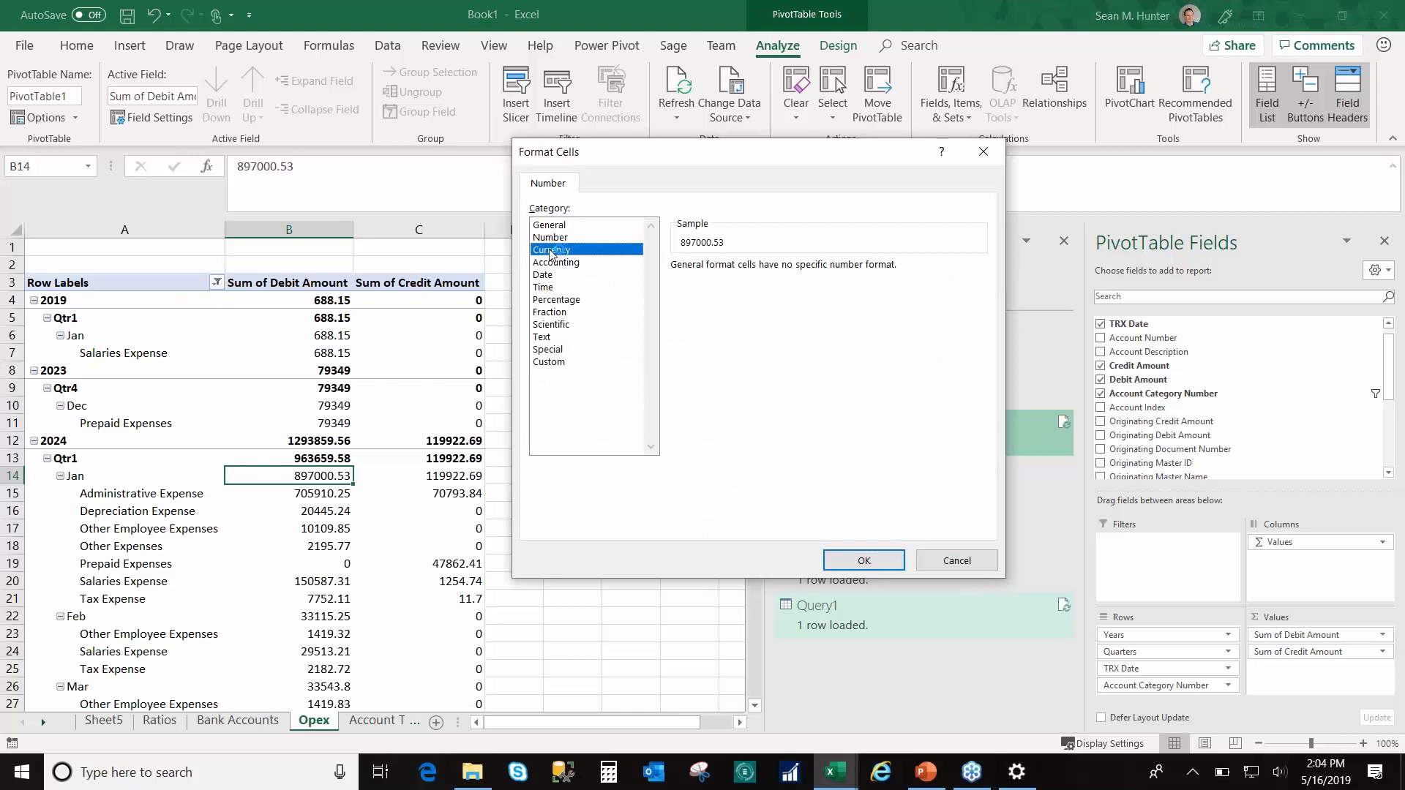
pyautogui.click(888, 567)
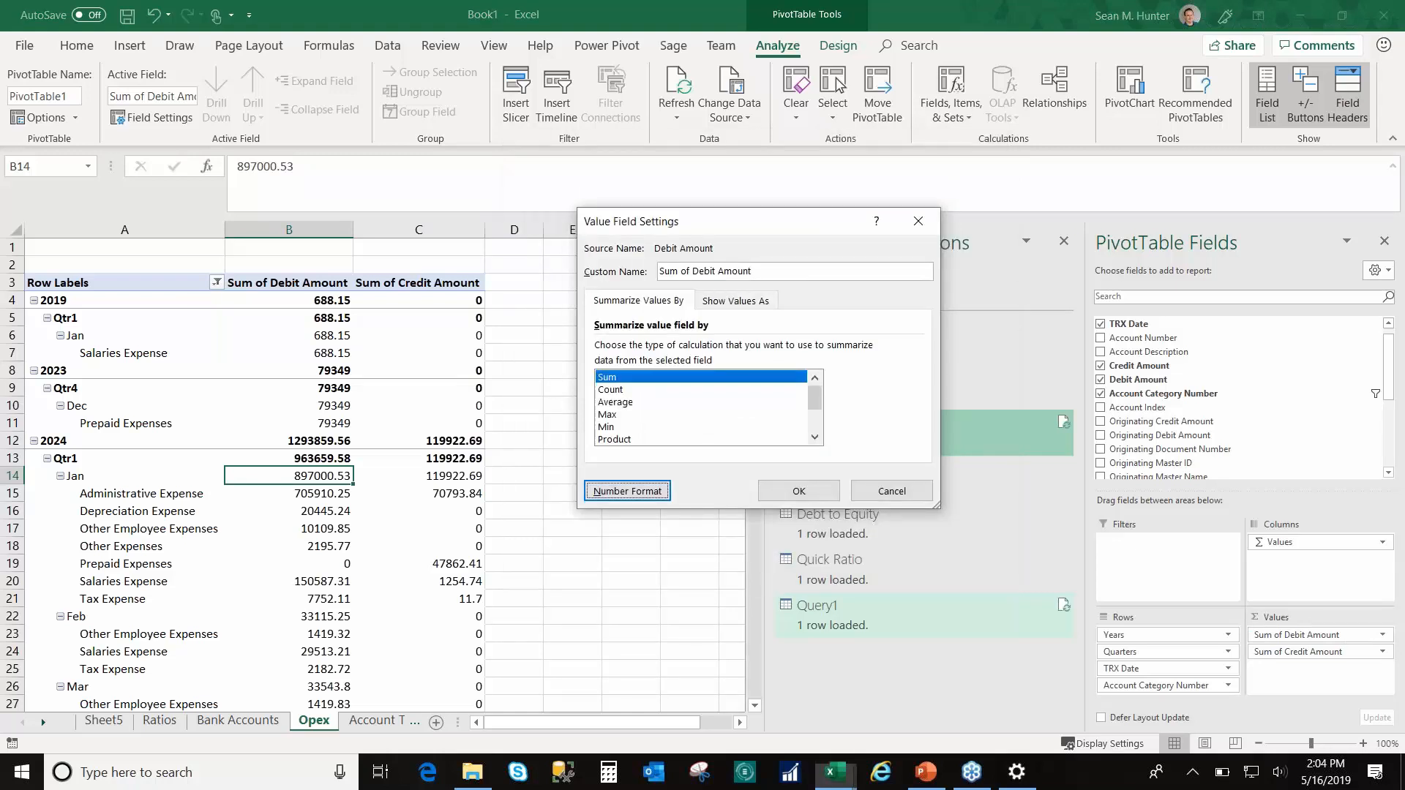
pyautogui.click(799, 491)
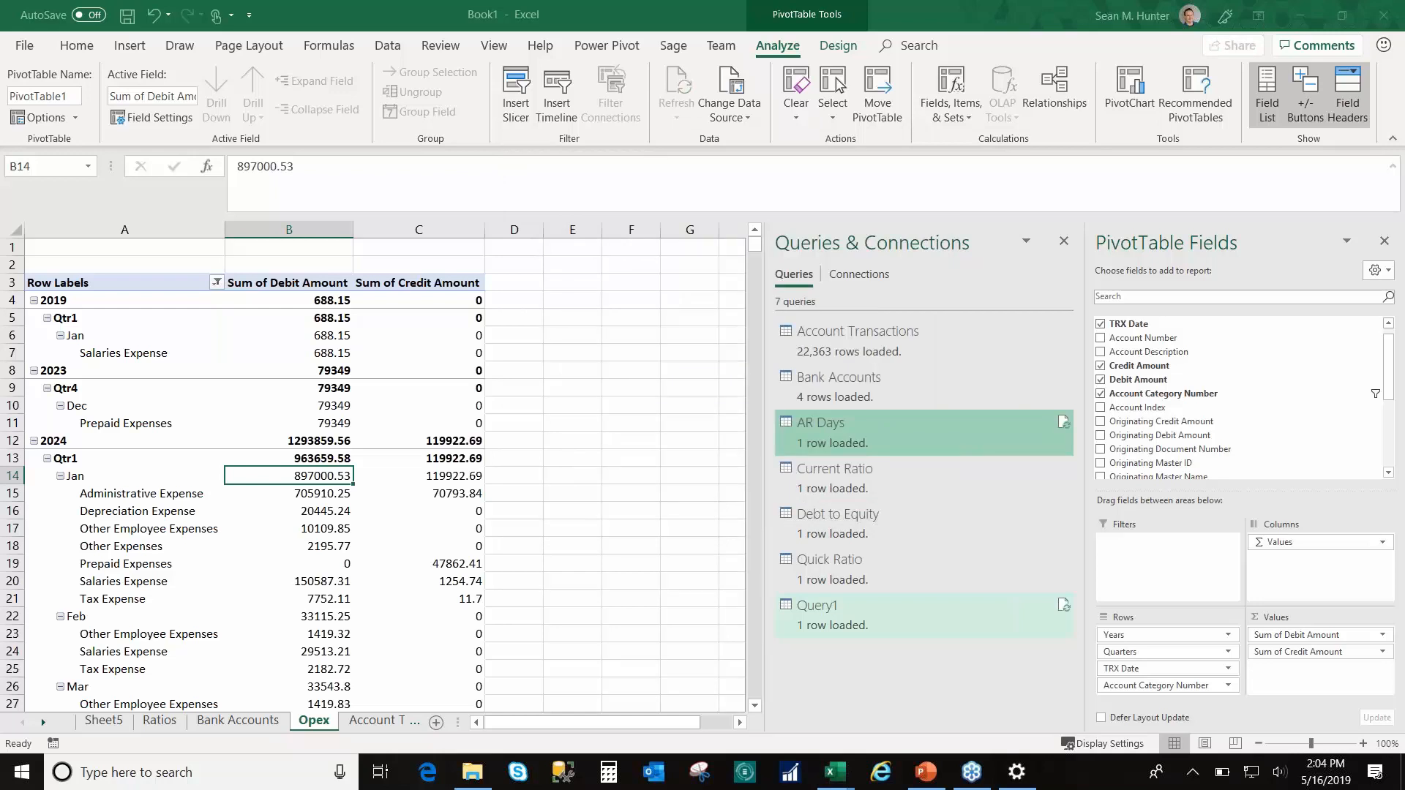
# Step: Set the number format of the Sum of Credit Amount value field to Currency
pyautogui.click(1360, 652)
pyautogui.click(1309, 632)
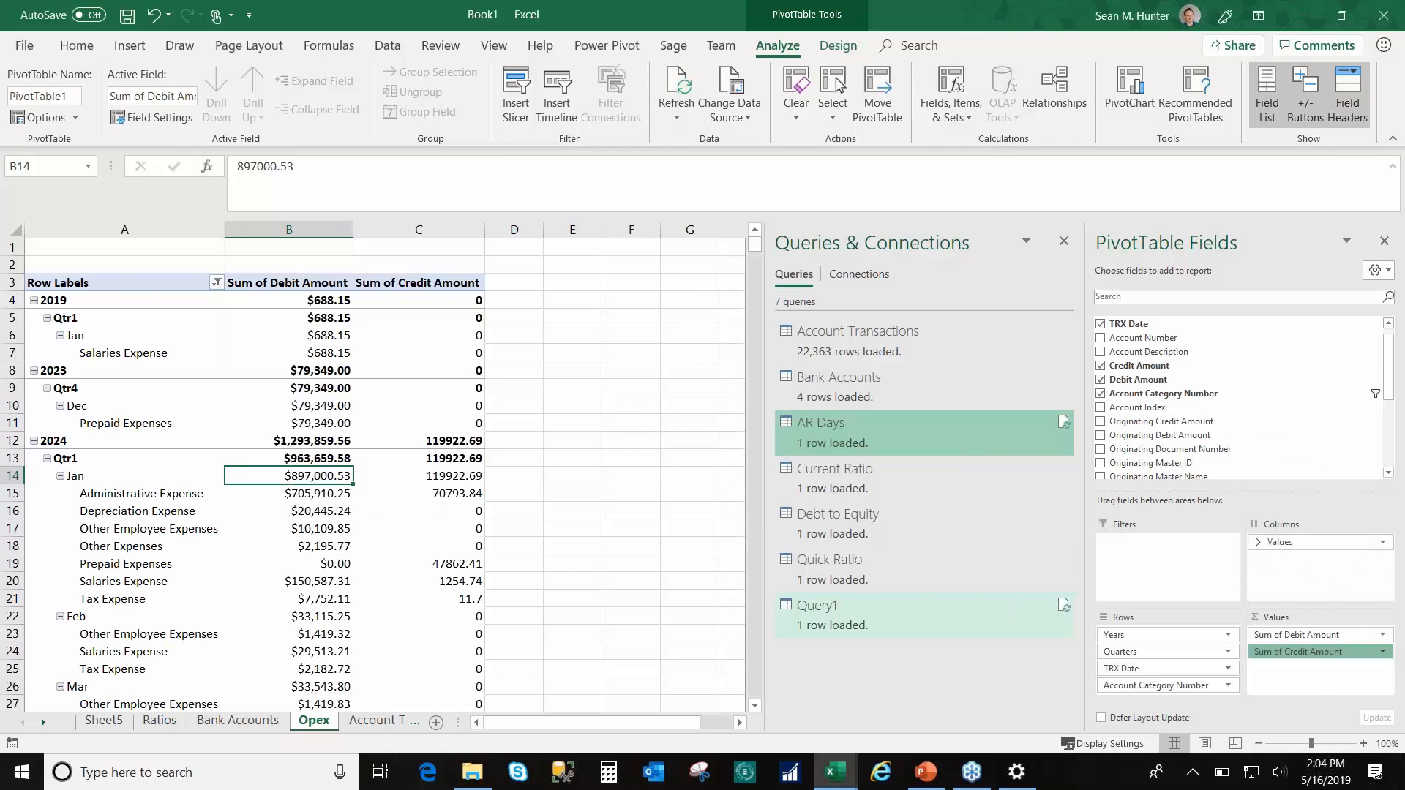
pyautogui.click(622, 491)
pyautogui.click(551, 250)
pyautogui.click(865, 560)
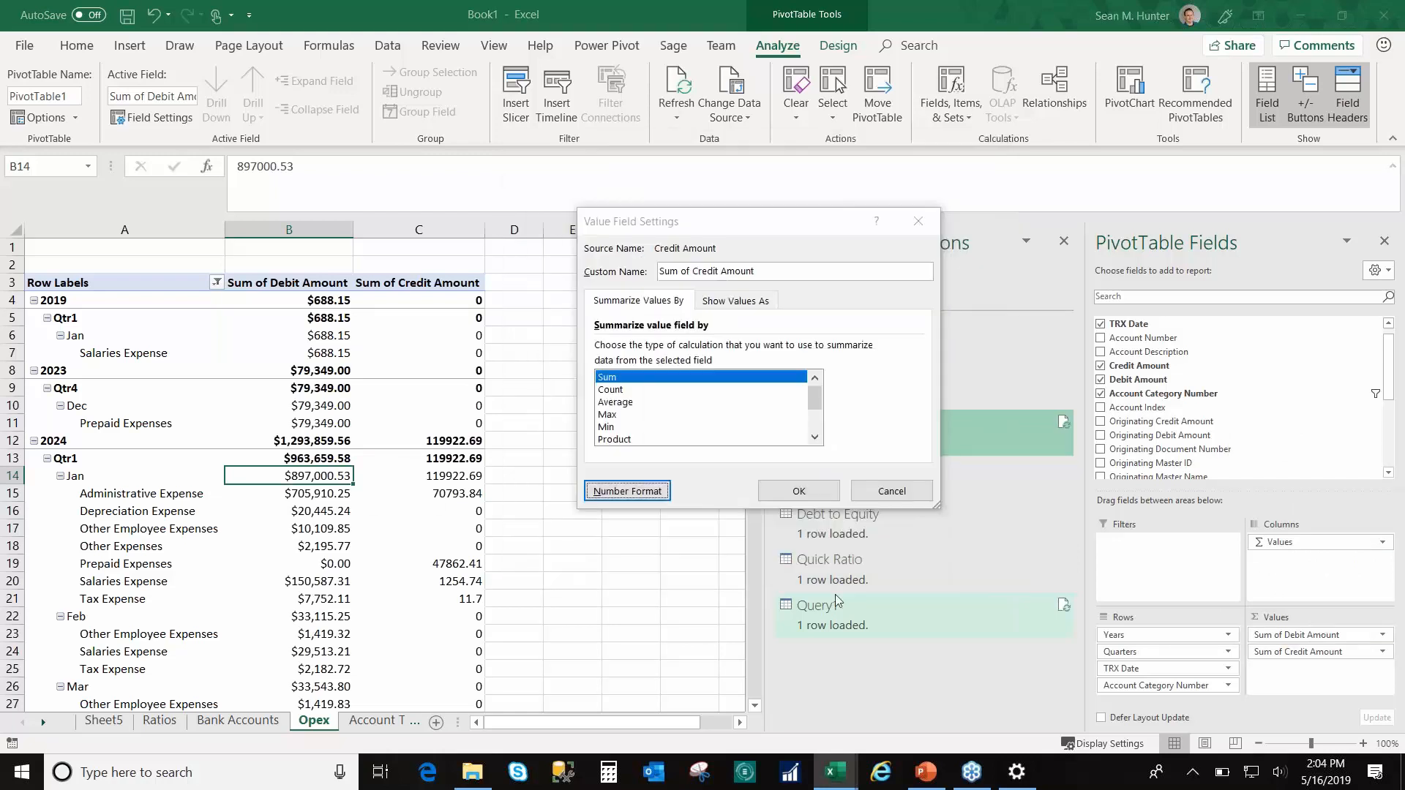
pyautogui.click(798, 492)
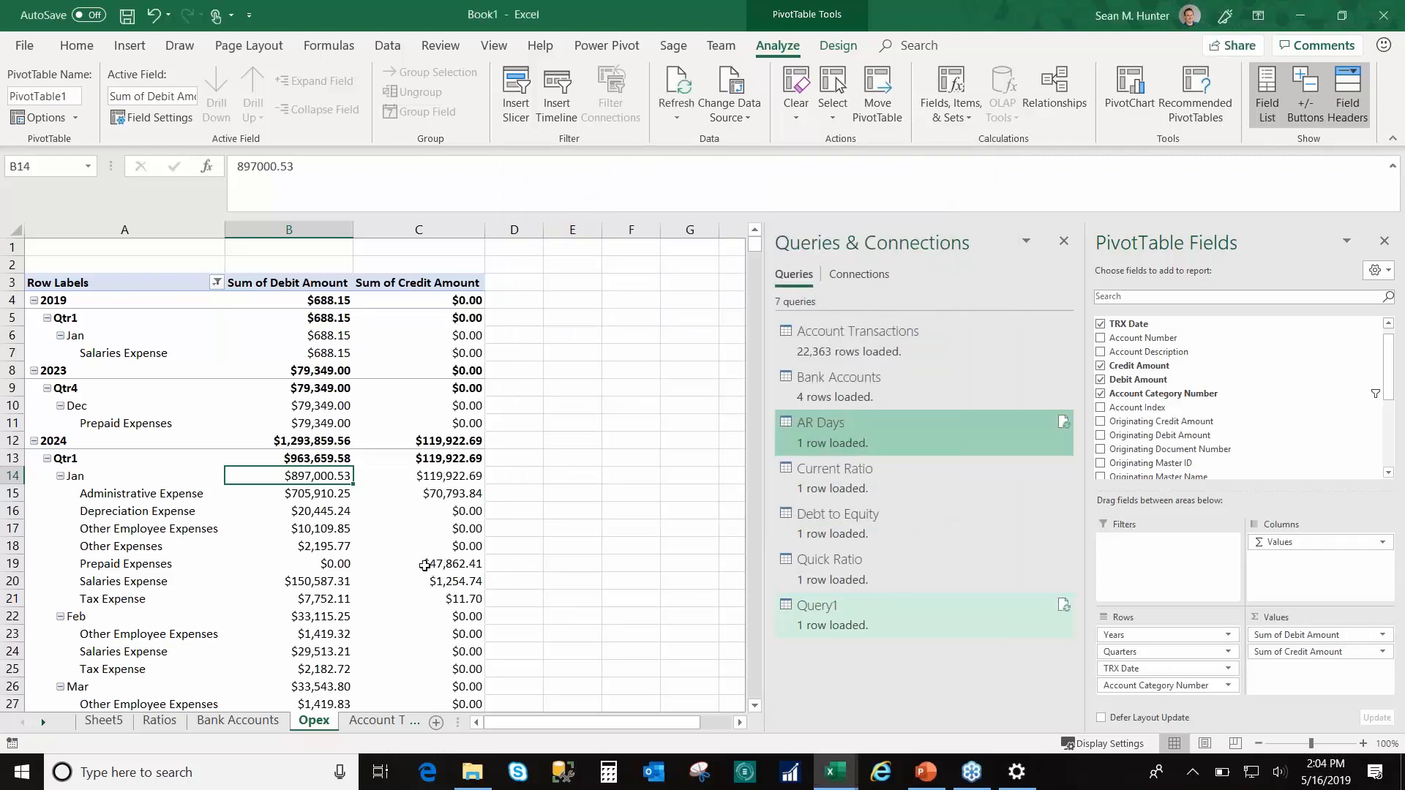
# Step: Create a copy of the Opex worksheet in the same workbook, placed before the Opex sheet
pyautogui.click(289, 352)
pyautogui.rightClick(314, 722)
pyautogui.click(377, 575)
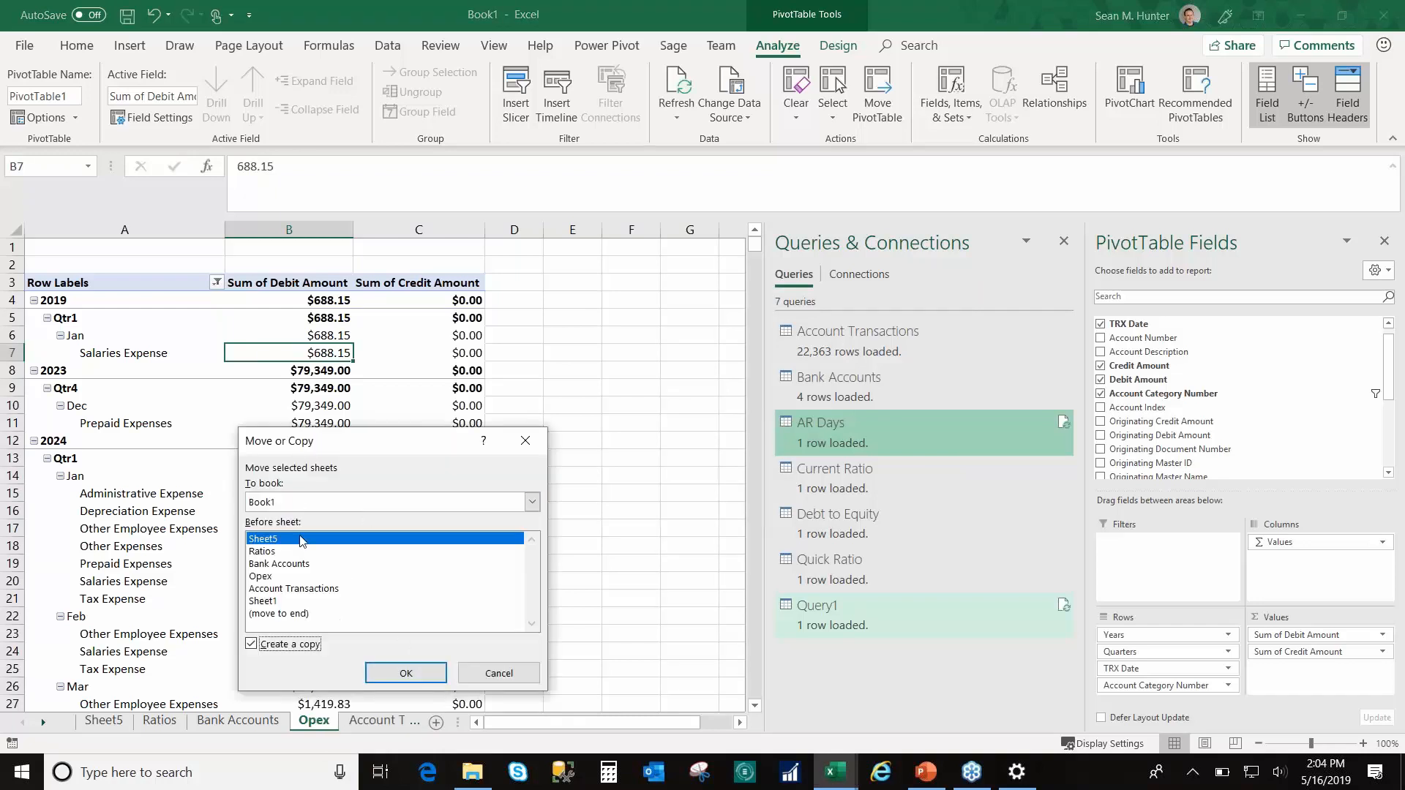
pyautogui.click(279, 578)
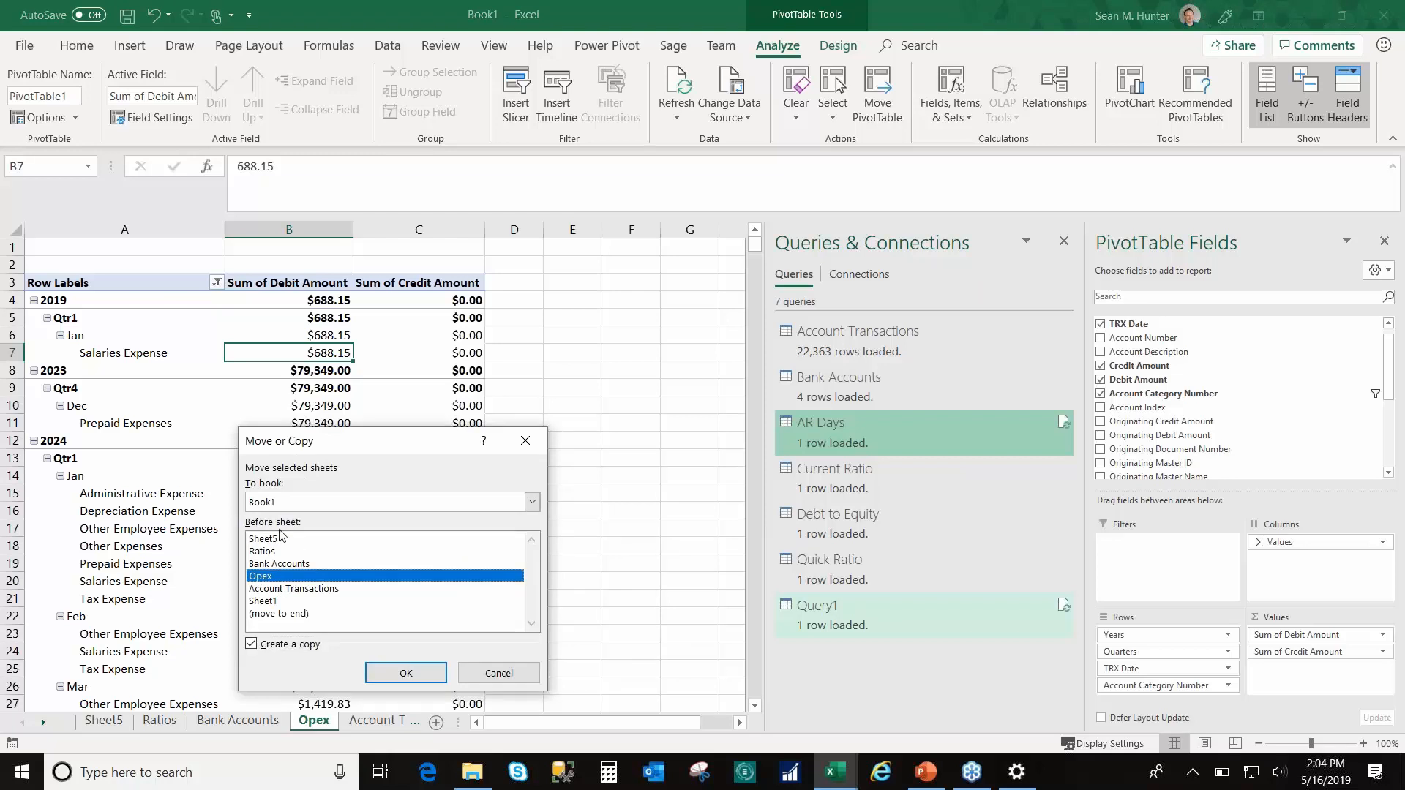
pyautogui.click(417, 678)
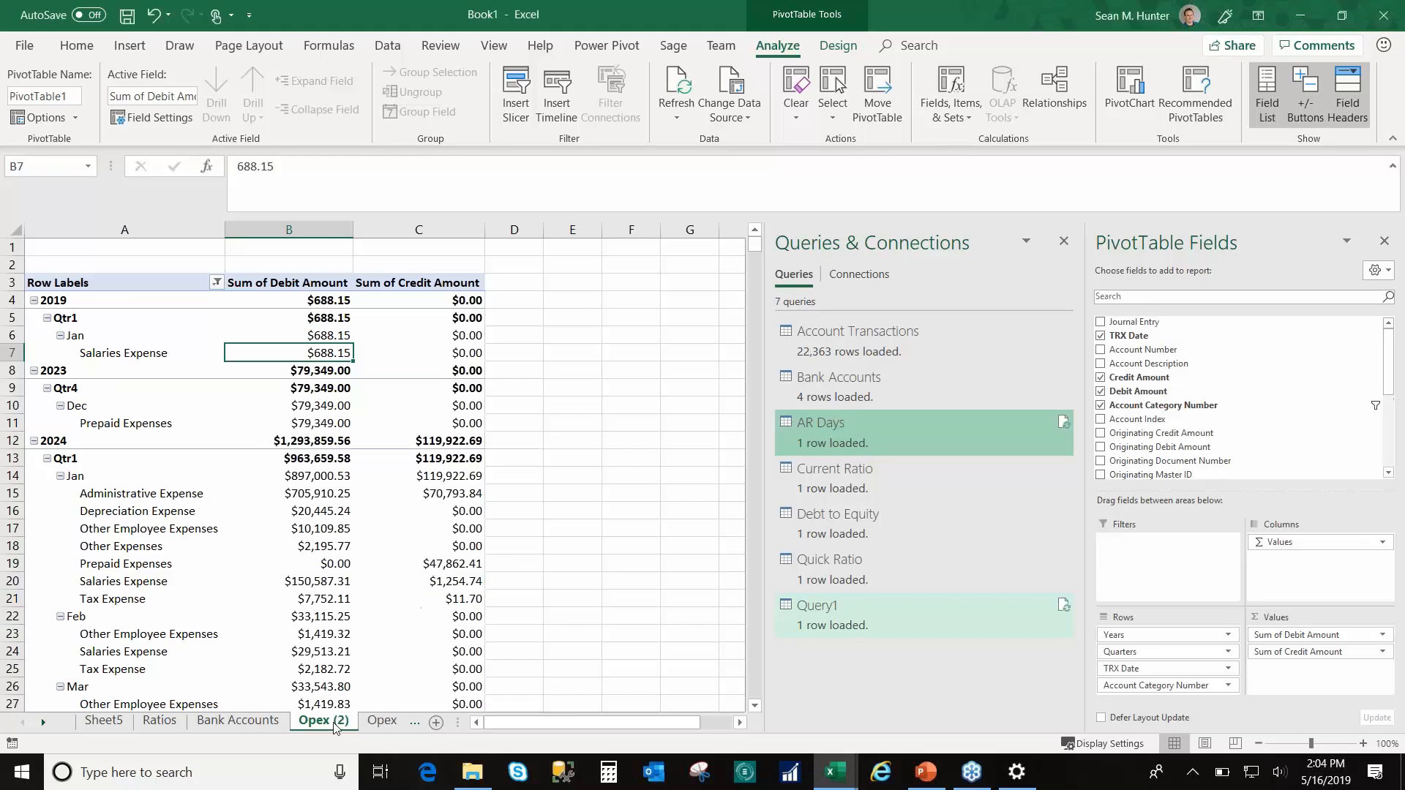
# Step: Create another copy from the Opex (2) worksheet, placed before Sheet5
pyautogui.rightClick(333, 724)
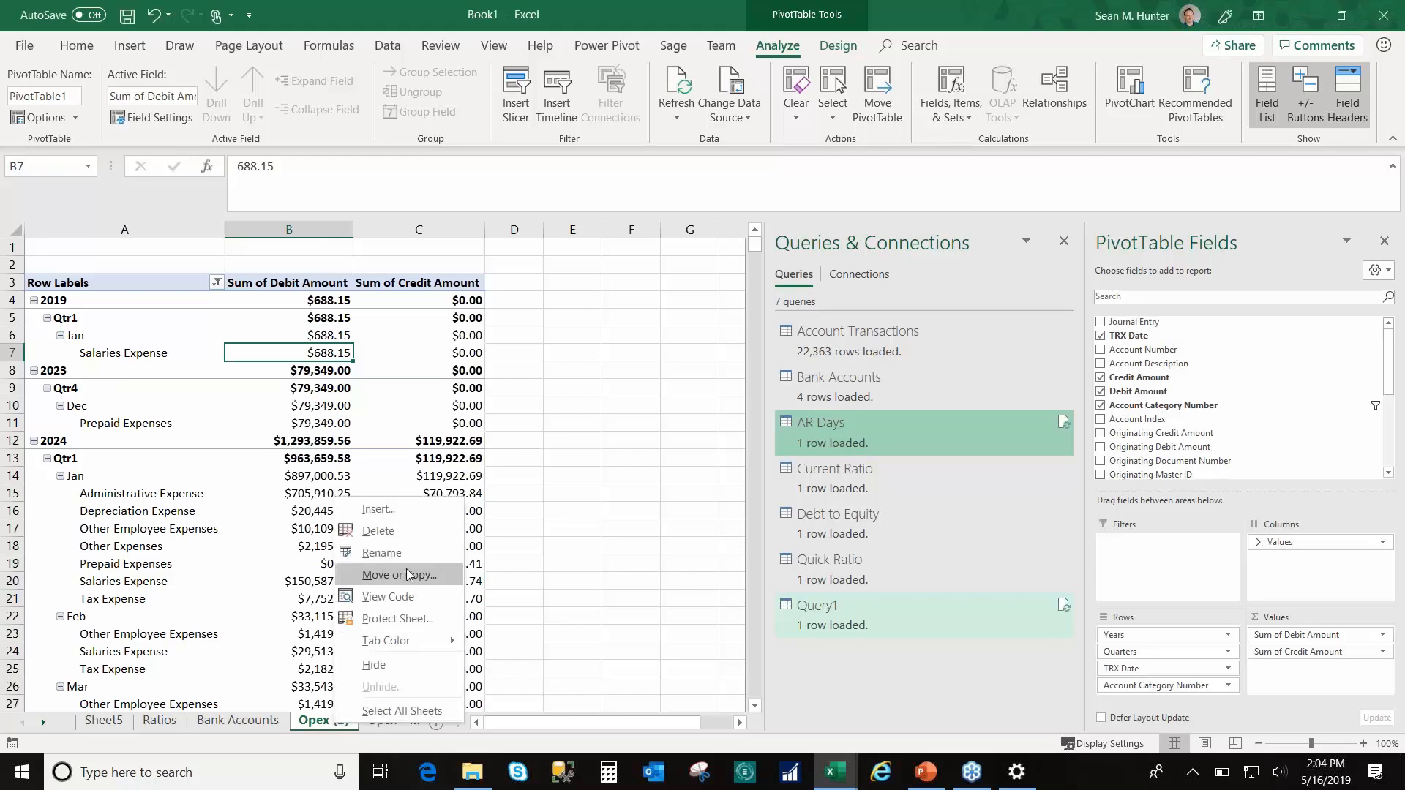
pyautogui.click(415, 533)
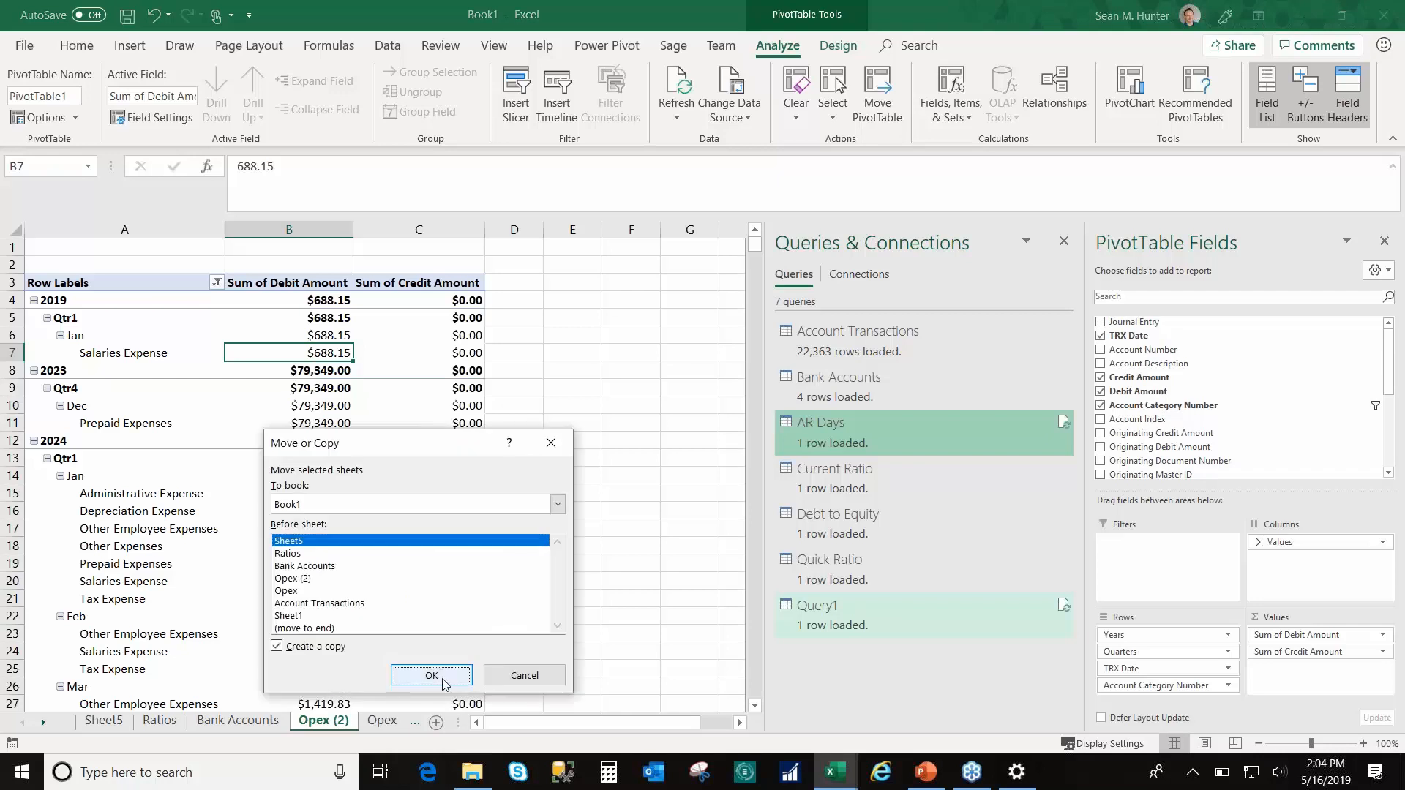
pyautogui.click(443, 677)
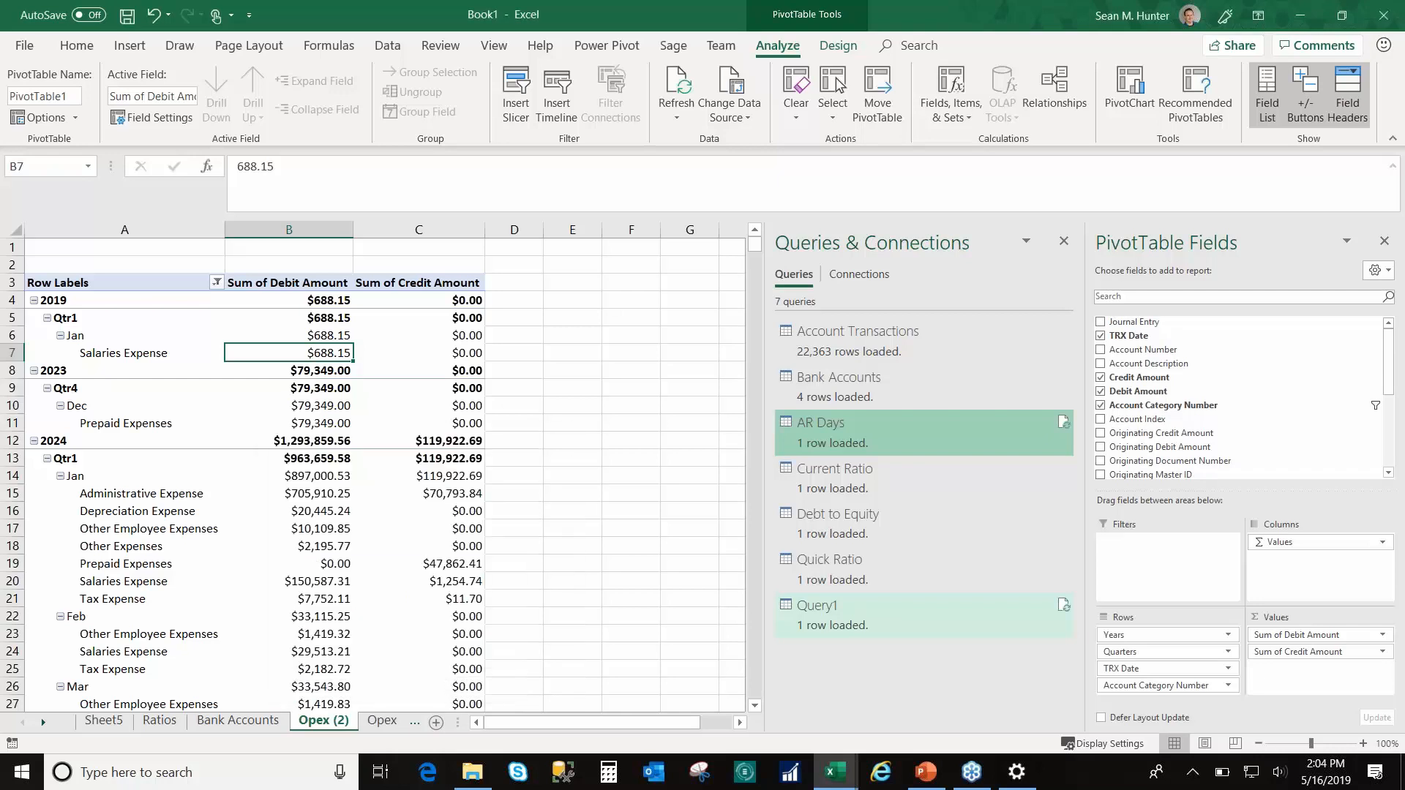
# Step: Switch to PowerPoint to check the list of pivot tables to recreate, and return to the Excel workbook
pyautogui.hotkey('alt', 'Tab')
pyautogui.scroll(3, 557, 381)
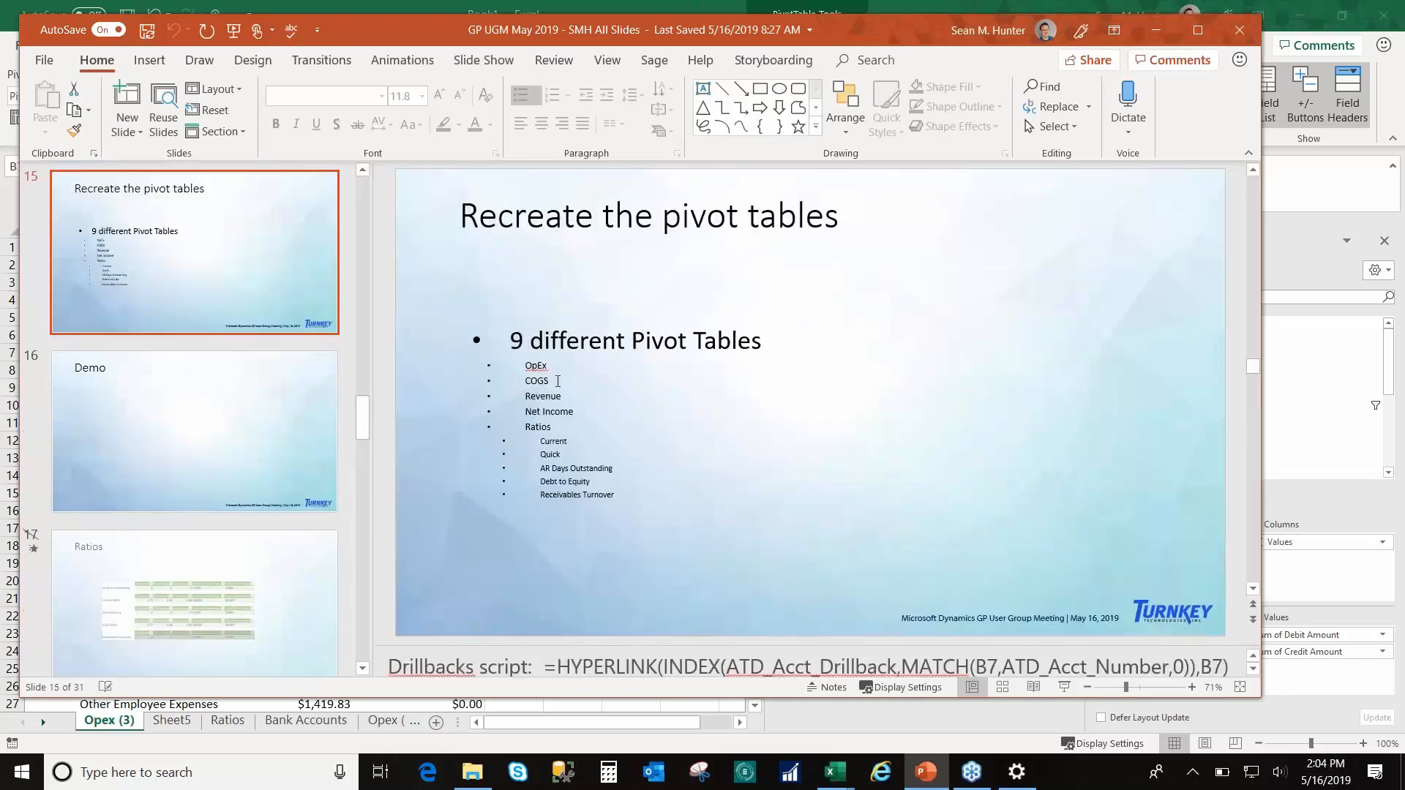
pyautogui.click(832, 779)
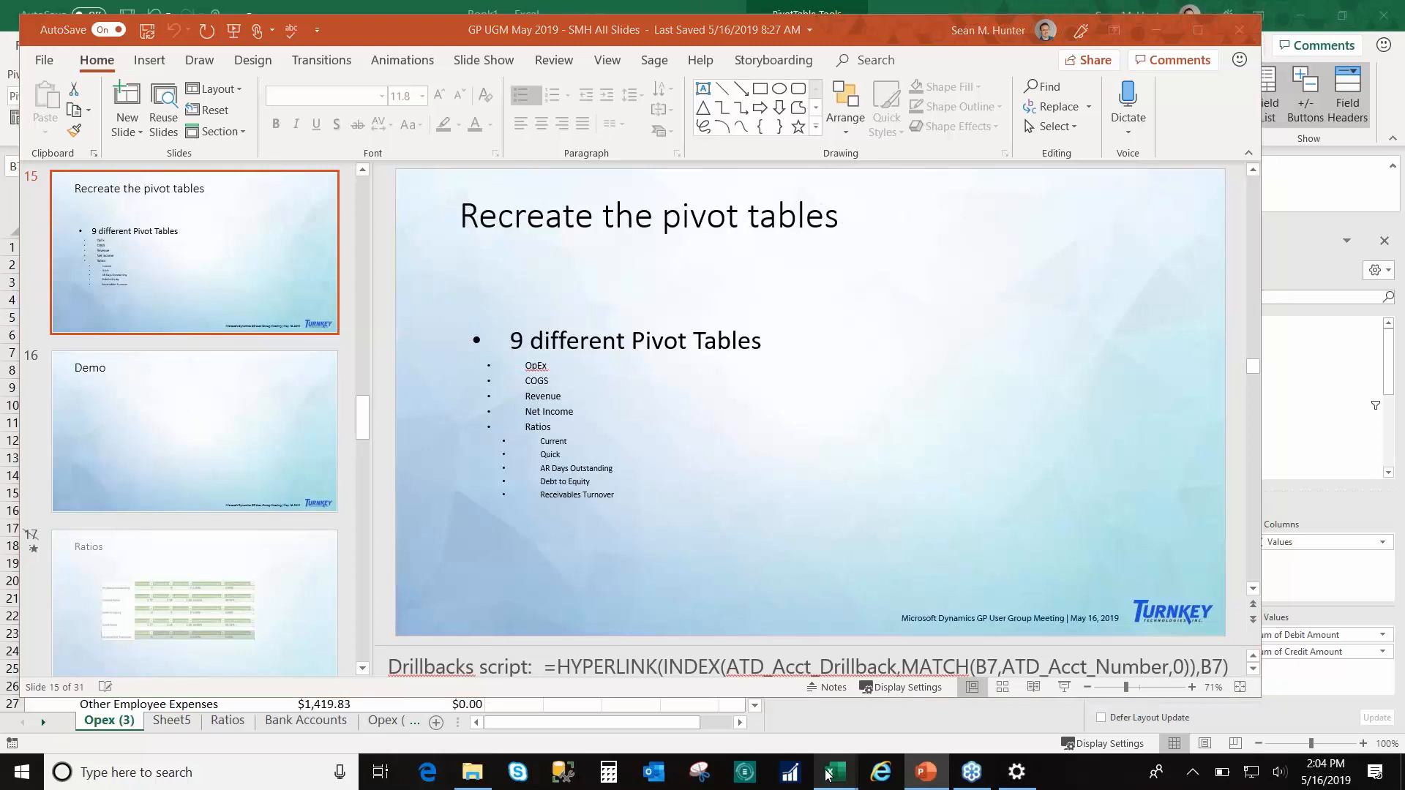
pyautogui.click(732, 703)
# Step: Create a copy of the Opex (3) worksheet and place the new copy between the Ratios and Bank Accounts sheets
pyautogui.rightClick(114, 722)
pyautogui.click(176, 578)
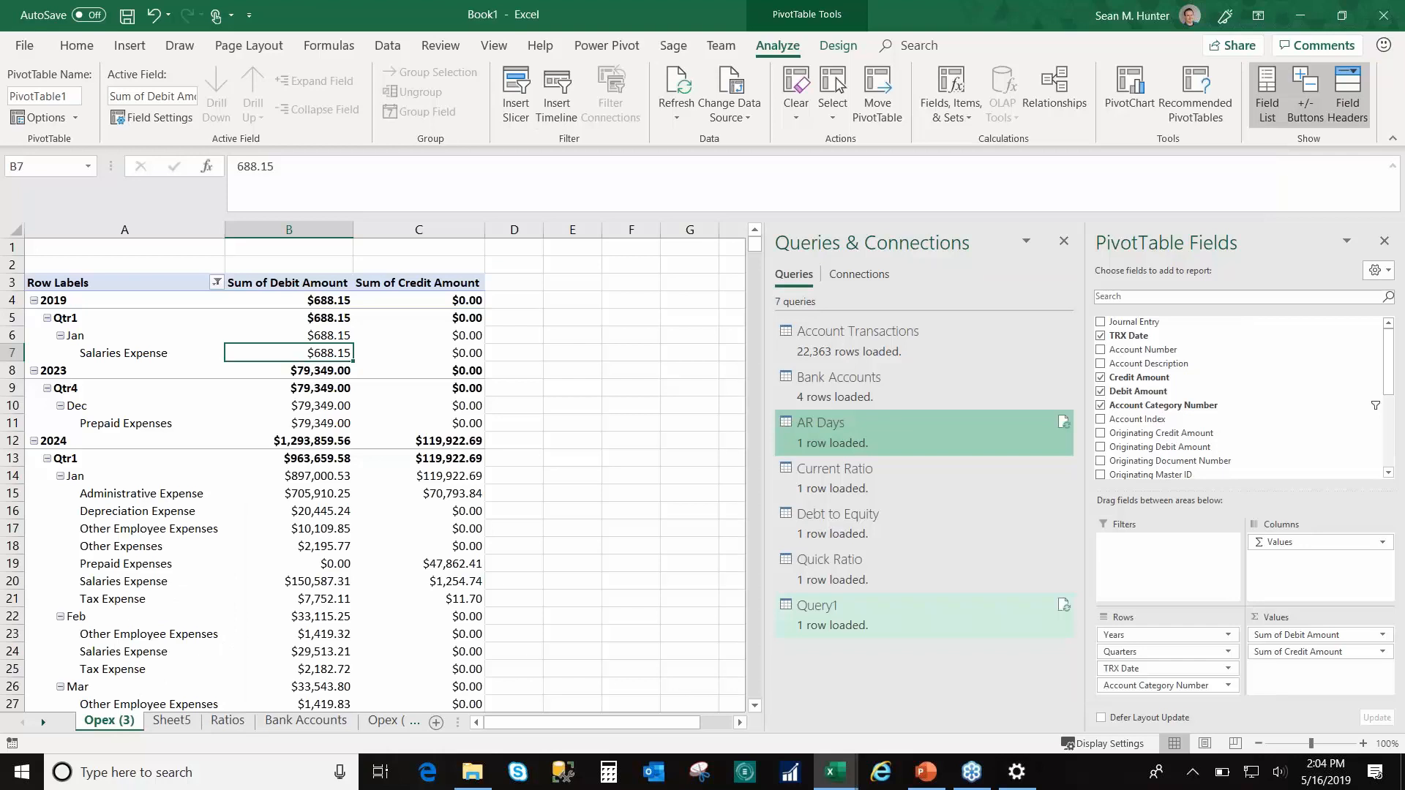
pyautogui.click(38, 647)
pyautogui.click(192, 676)
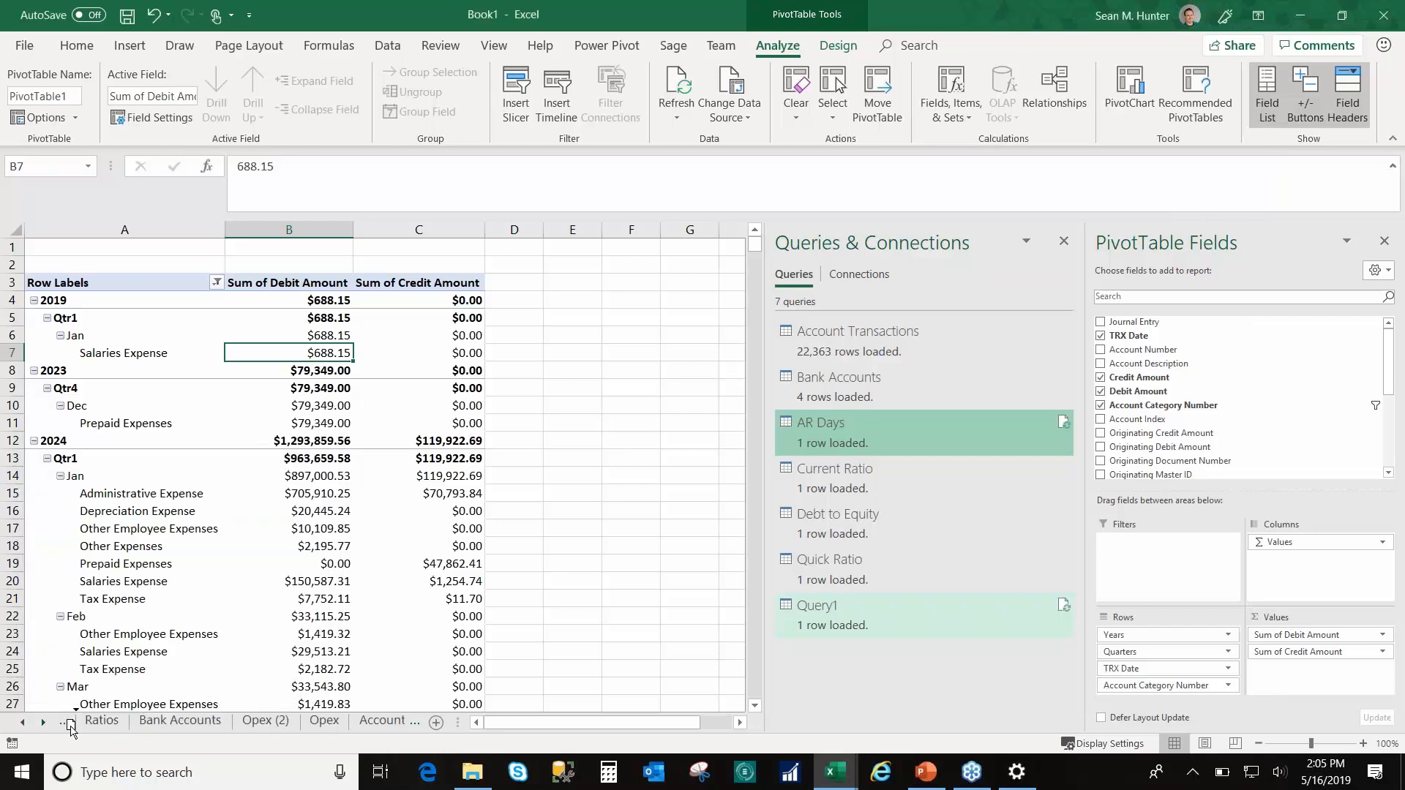
pyautogui.moveTo(262, 734); pyautogui.dragTo(268, 734)
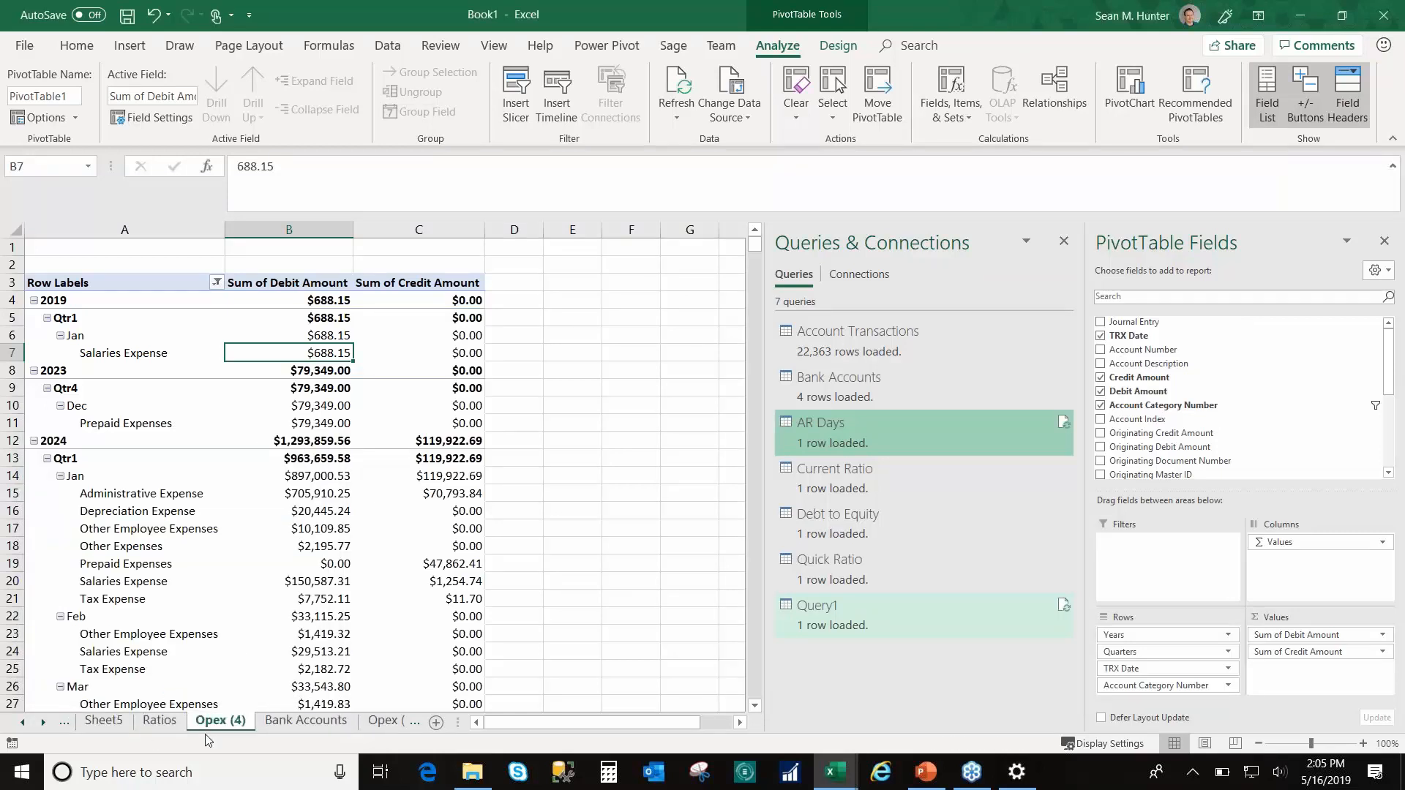
# Step: Rename the Opex (3) sheet as Net Income, placed directly after Ratios, and the Opex (4) sheet as Cost of Goods
pyautogui.click(103, 721)
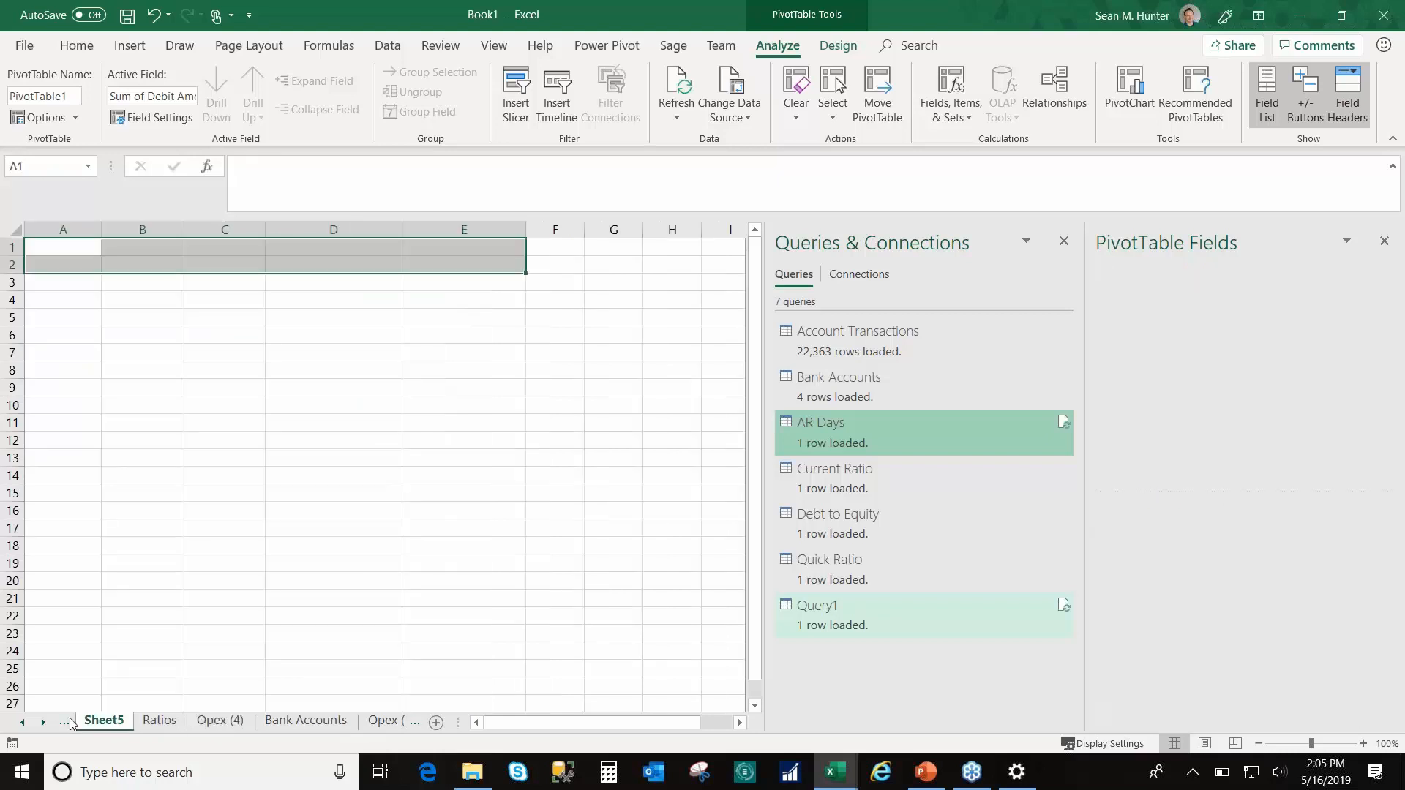
pyautogui.click(65, 722)
pyautogui.click(98, 723)
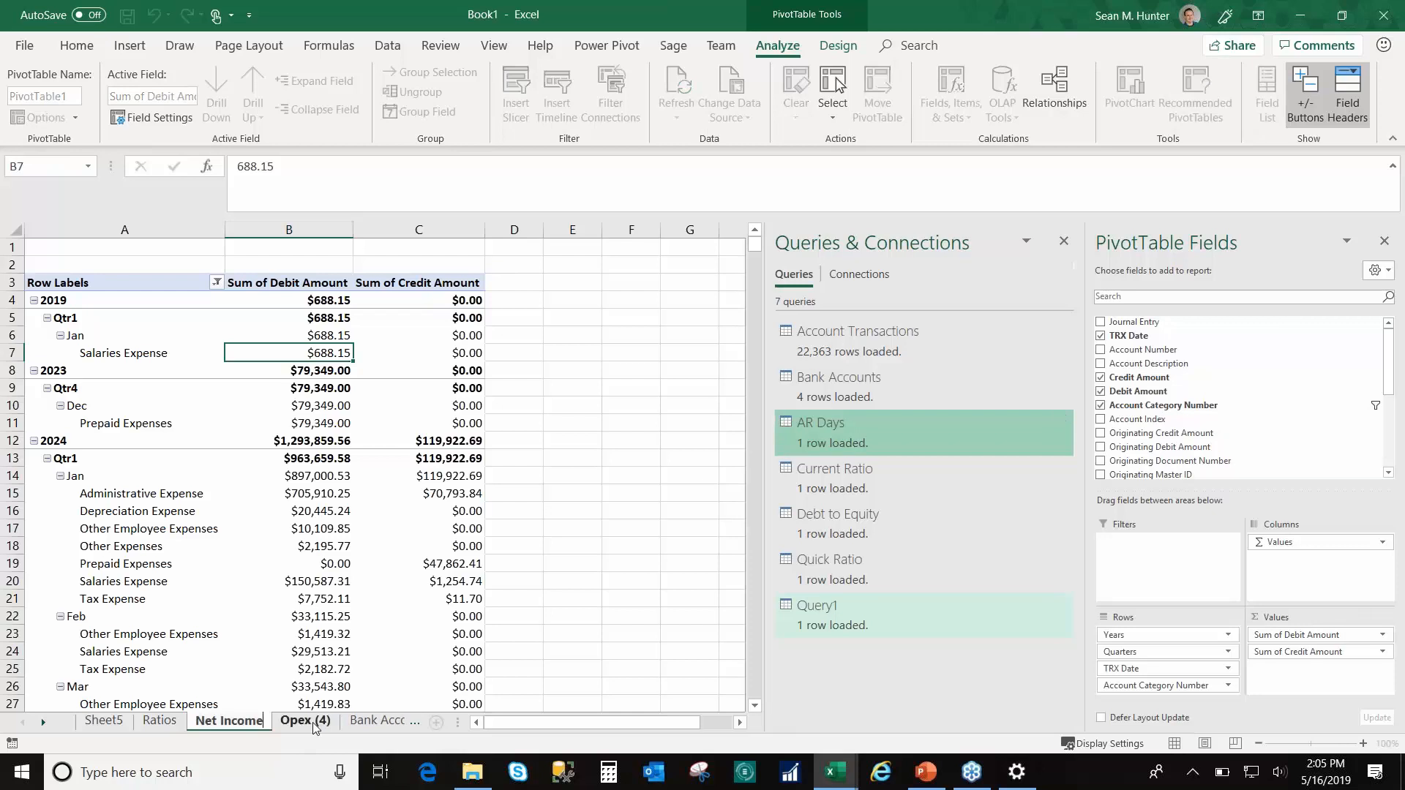
pyautogui.click(314, 722)
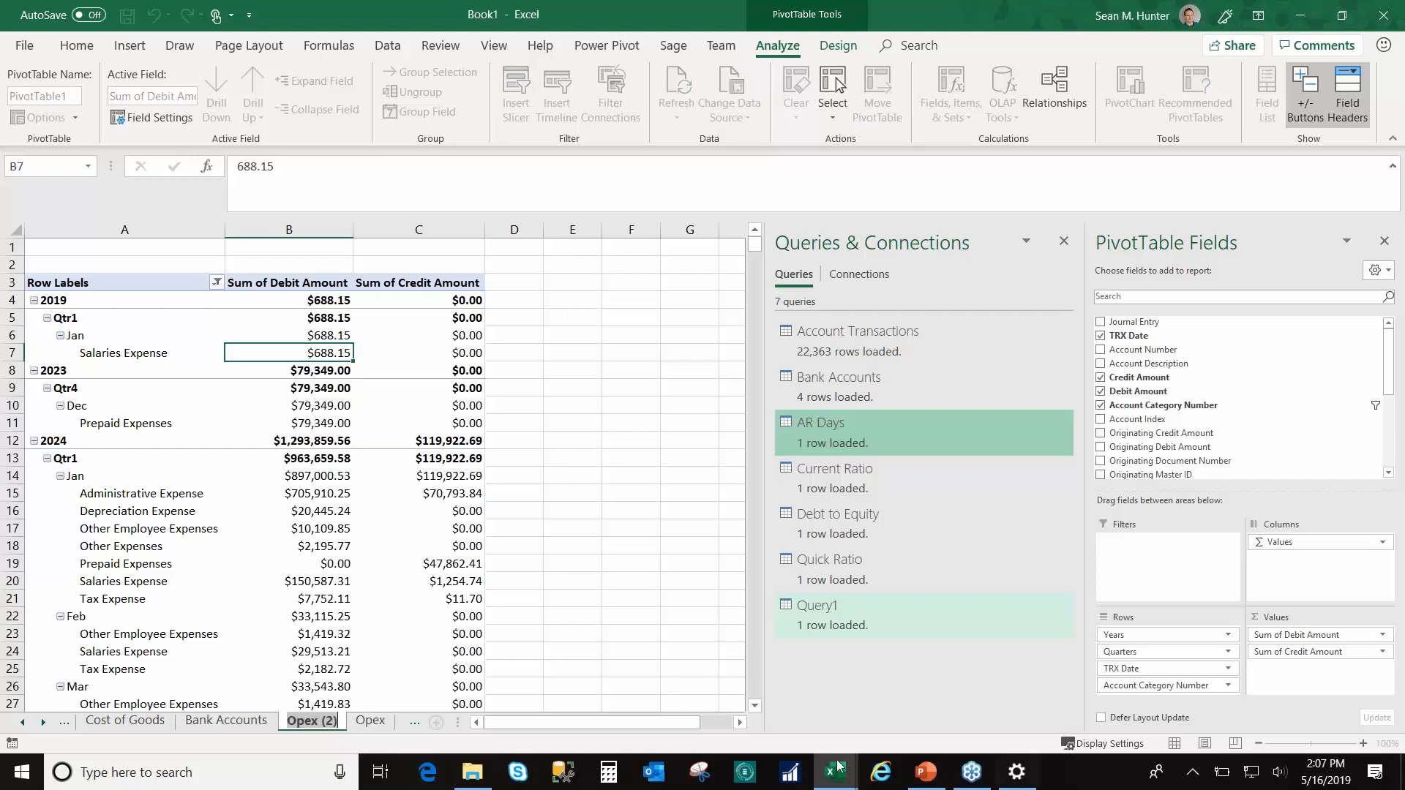
# Step: Rename the Opex (2) sheet as Revenue
pyautogui.click(926, 782)
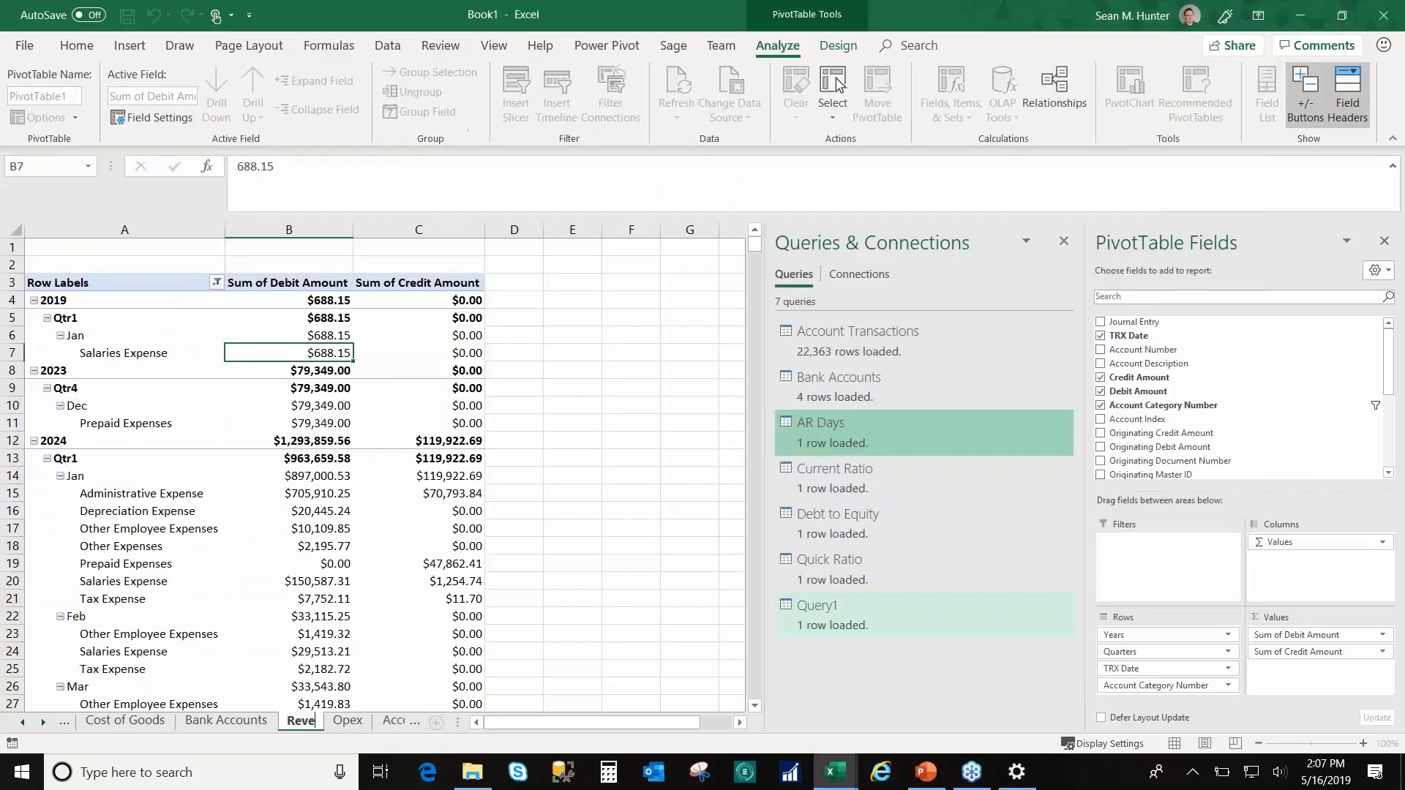
pyautogui.write('nue')
pyautogui.press('Return')
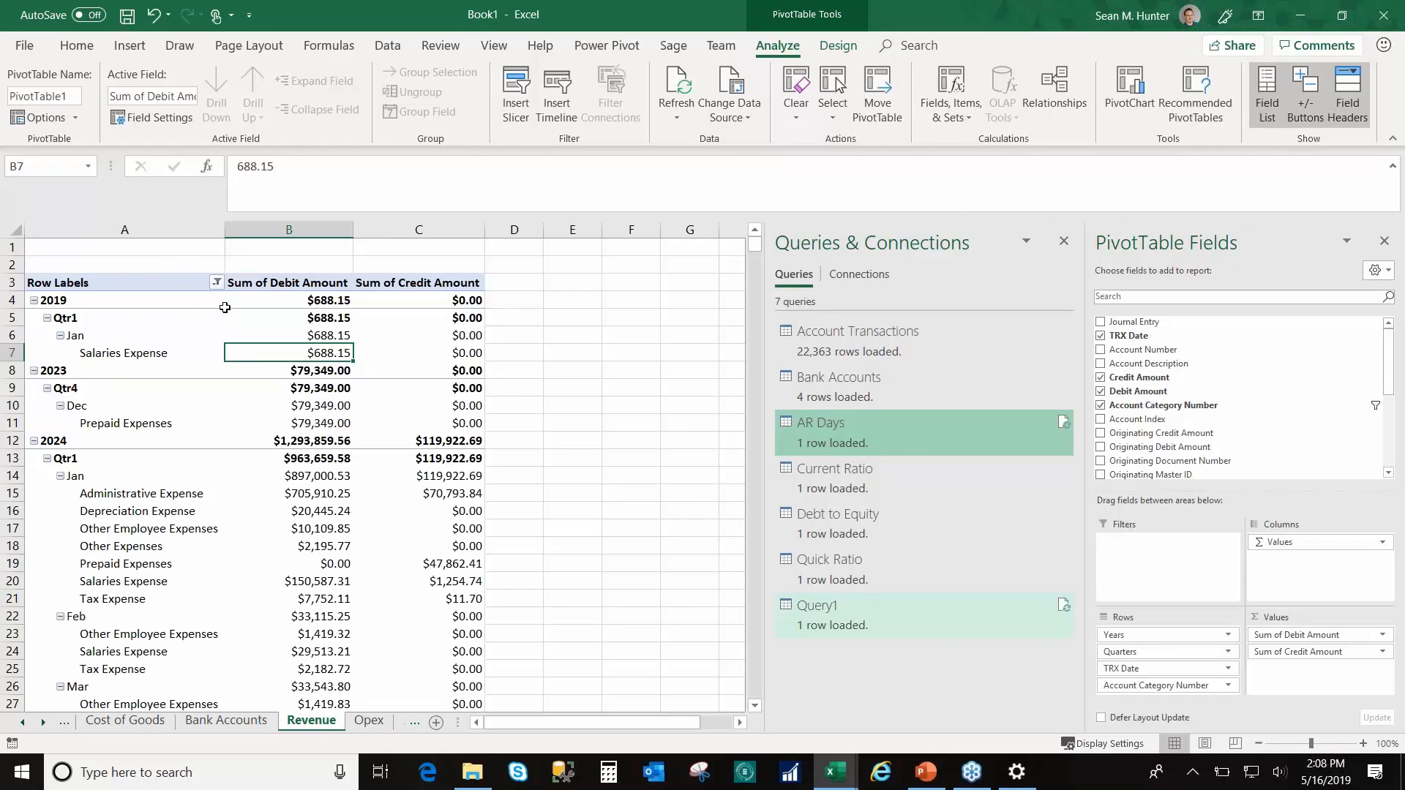
# Step: Filter the Revenue PivotTable's Account Category Number to only Sales and Sales Returns and Discounts
pyautogui.click(217, 283)
pyautogui.click(228, 319)
pyautogui.click(73, 389)
pyautogui.moveTo(184, 433)
pyautogui.click(55, 505)
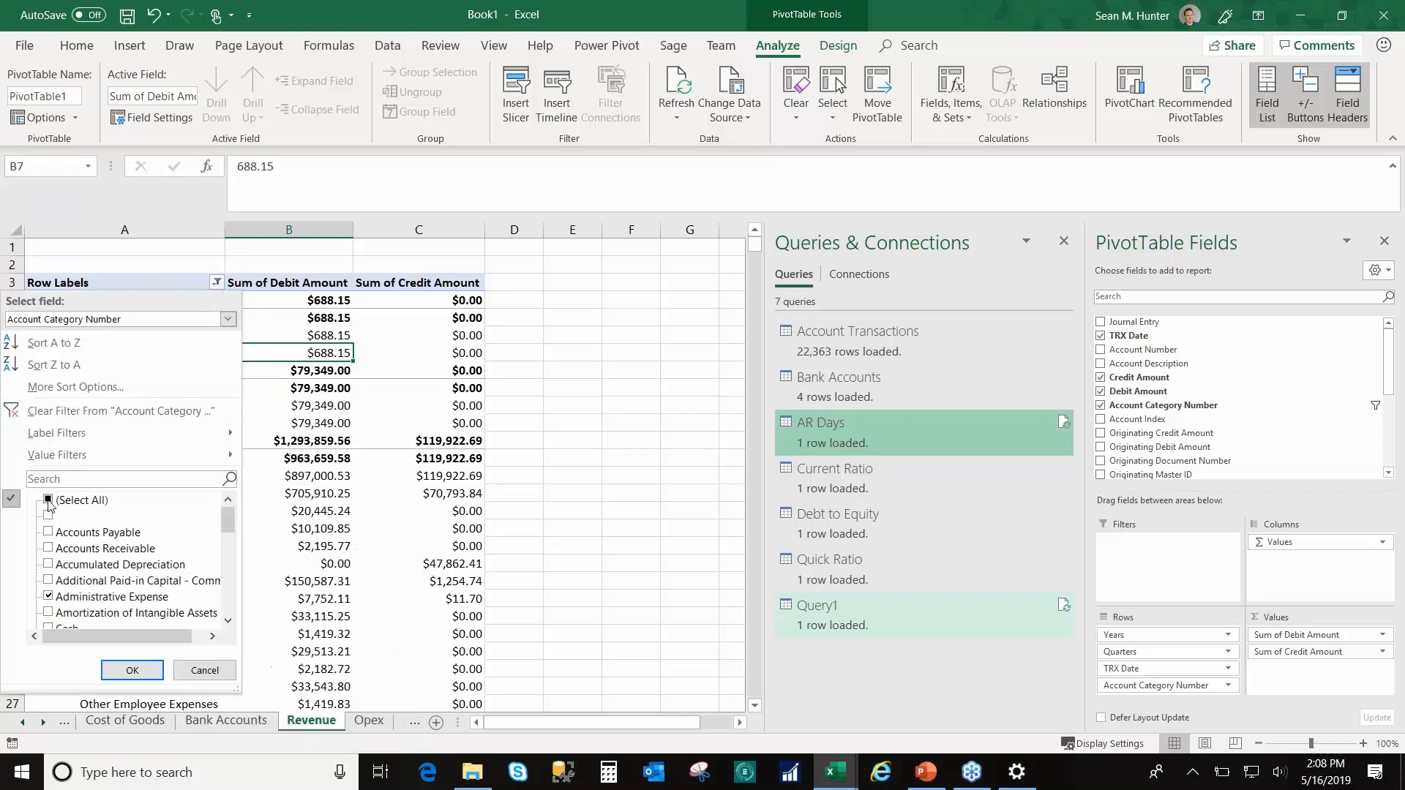
pyautogui.click(55, 505)
pyautogui.click(56, 505)
pyautogui.moveTo(228, 519); pyautogui.dragTo(205, 597)
pyautogui.click(48, 564)
pyautogui.click(48, 580)
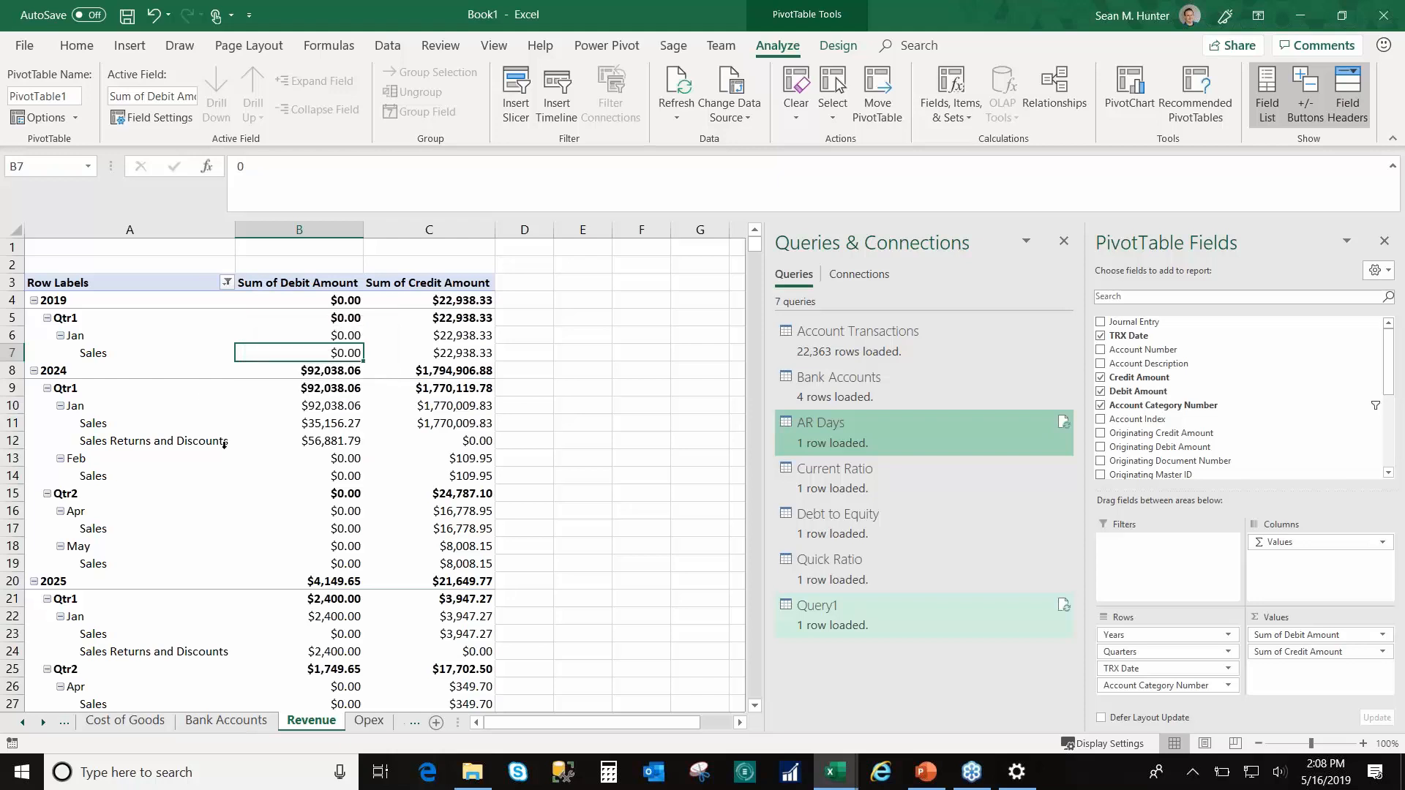
pyautogui.click(183, 424)
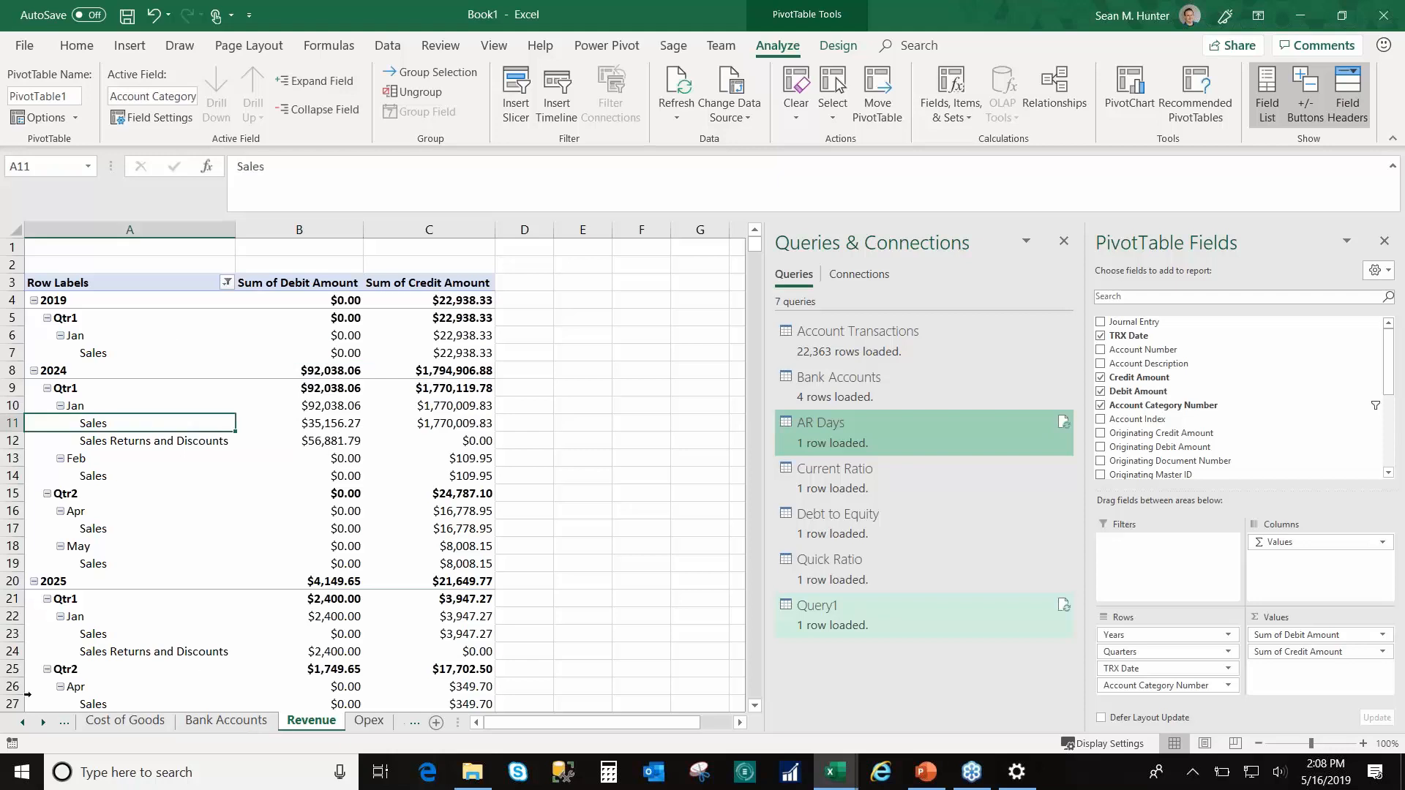
# Step: Add the Posting Type field as a report filter to the PivotTable on the Net Income sheet
pyautogui.click(21, 723)
pyautogui.click(22, 723)
pyautogui.click(22, 726)
pyautogui.click(226, 721)
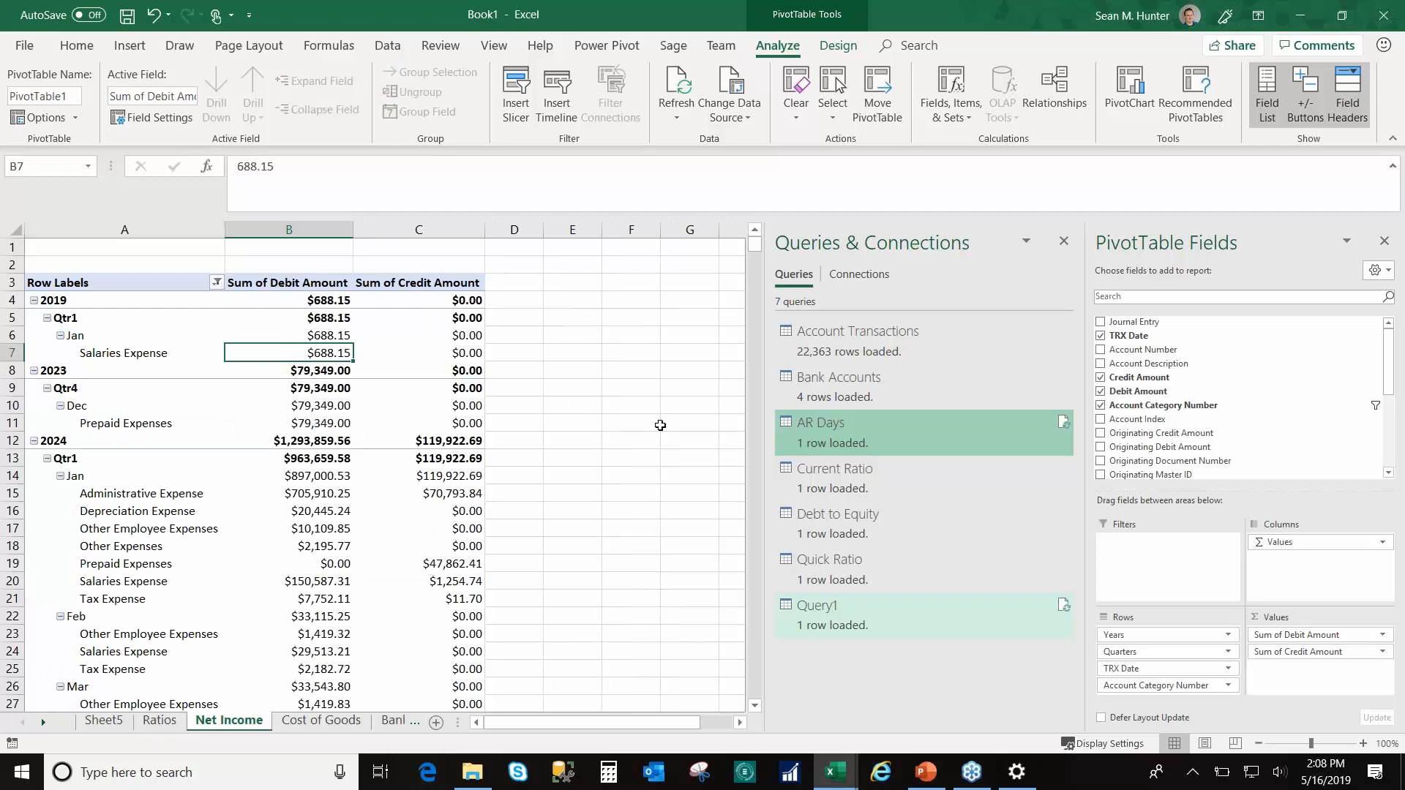
pyautogui.moveTo(1392, 372); pyautogui.dragTo(1392, 447)
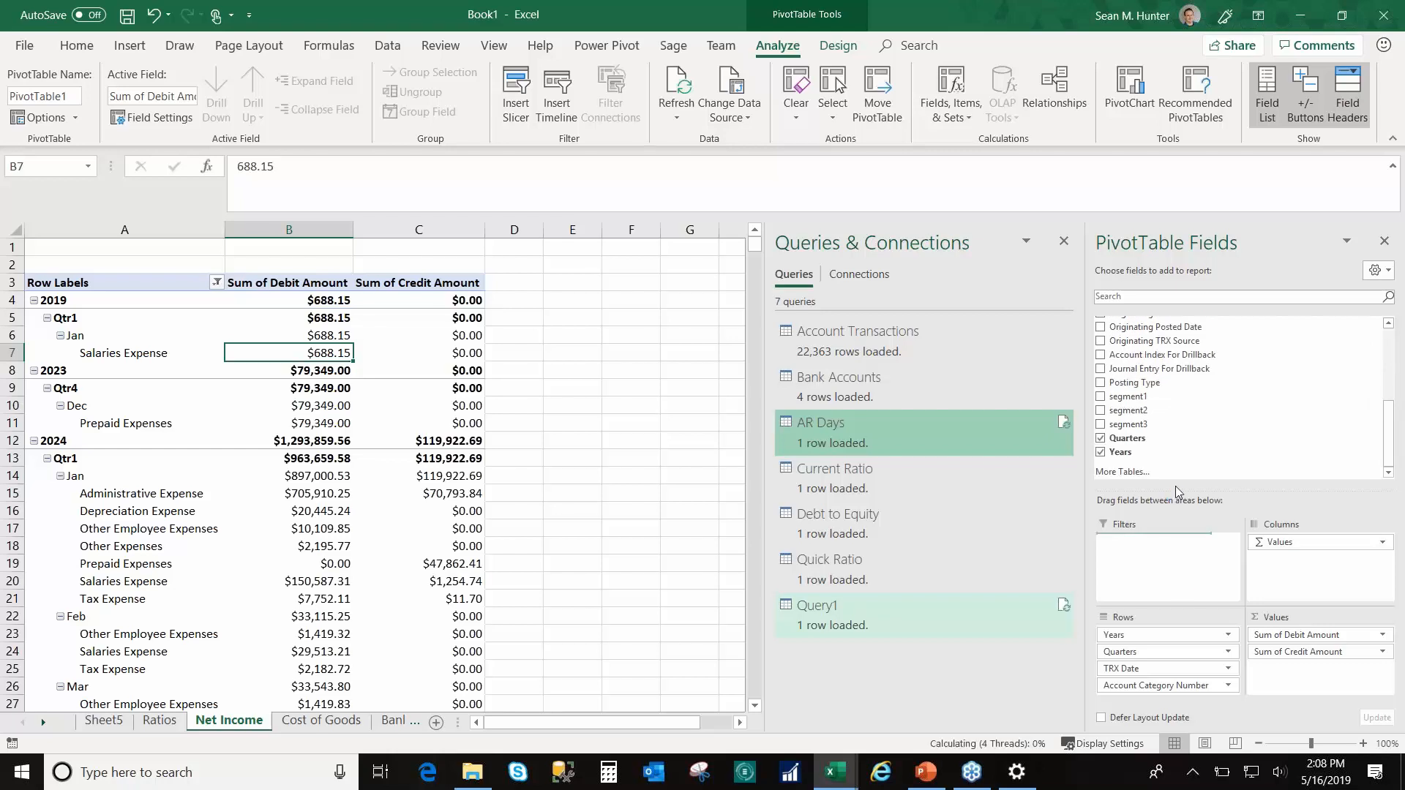
pyautogui.moveTo(1178, 492); pyautogui.dragTo(1168, 540)
# Step: Set the Net Income PivotTable's Posting Type filter to Profit and Loss
pyautogui.click(344, 247)
pyautogui.click(190, 319)
pyautogui.click(243, 479)
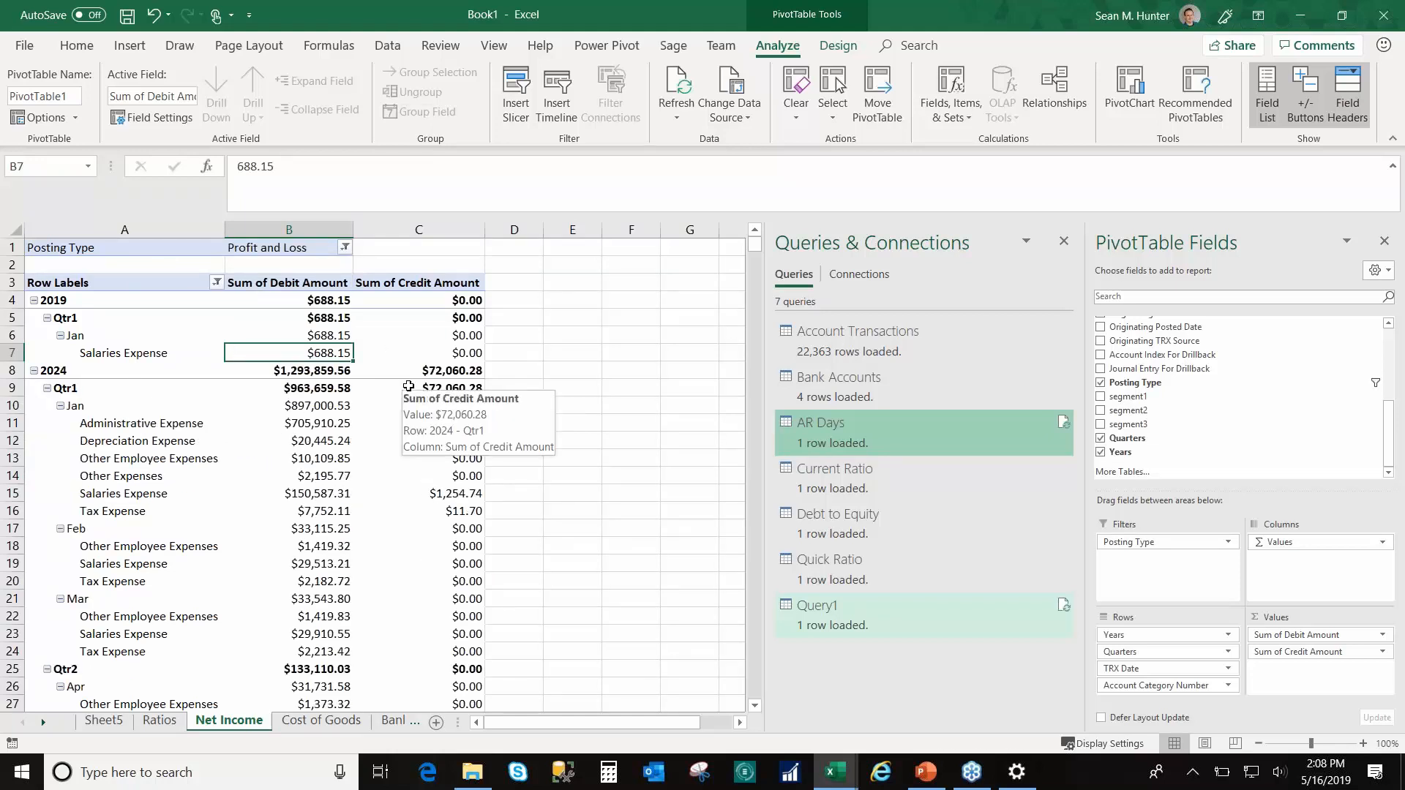
pyautogui.click(324, 412)
pyautogui.moveTo(326, 414); pyautogui.dragTo(453, 512)
# Step: Filter the PivotTable on the Cost of Goods sheet to only the Cost of Goods Sold account category
pyautogui.click(105, 722)
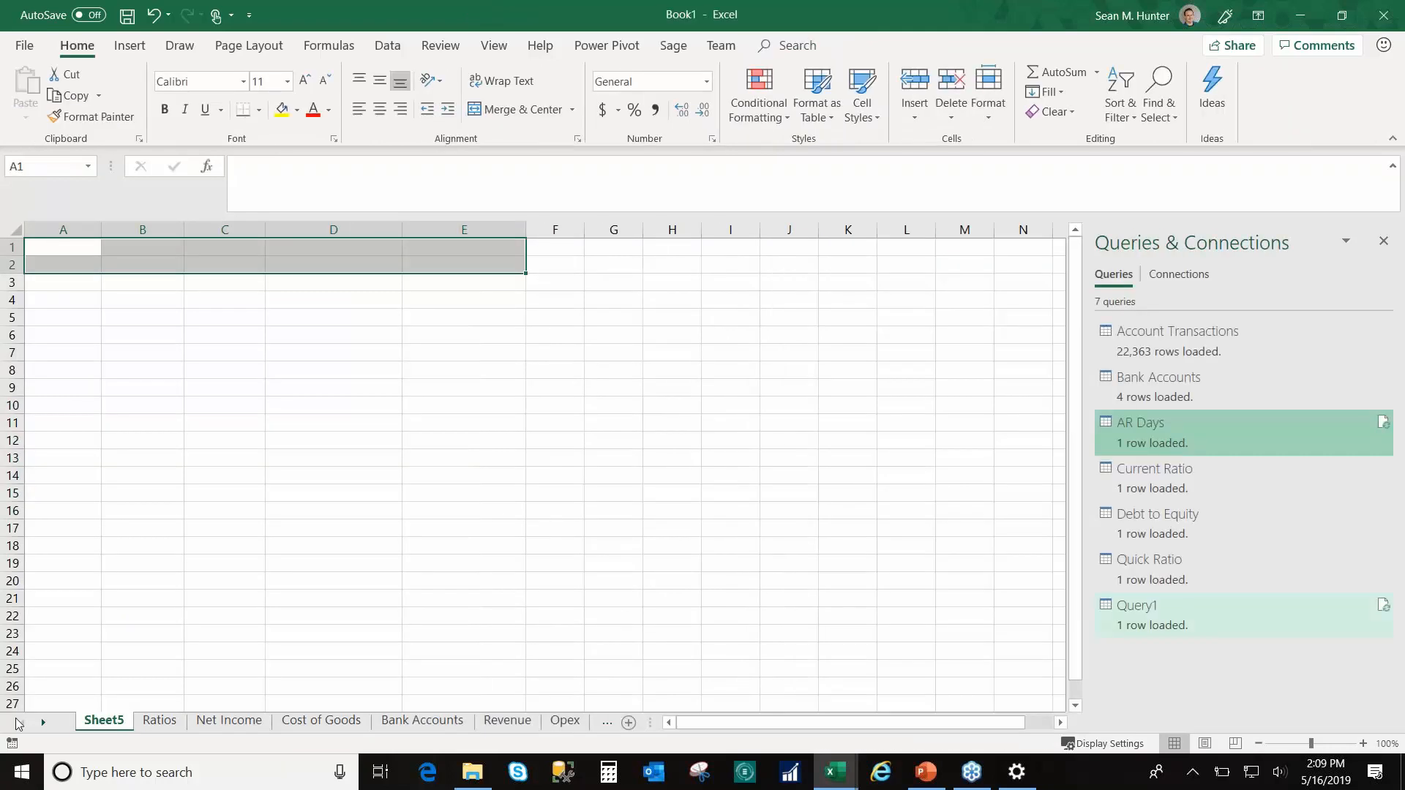
pyautogui.click(230, 721)
pyautogui.click(292, 721)
pyautogui.click(216, 283)
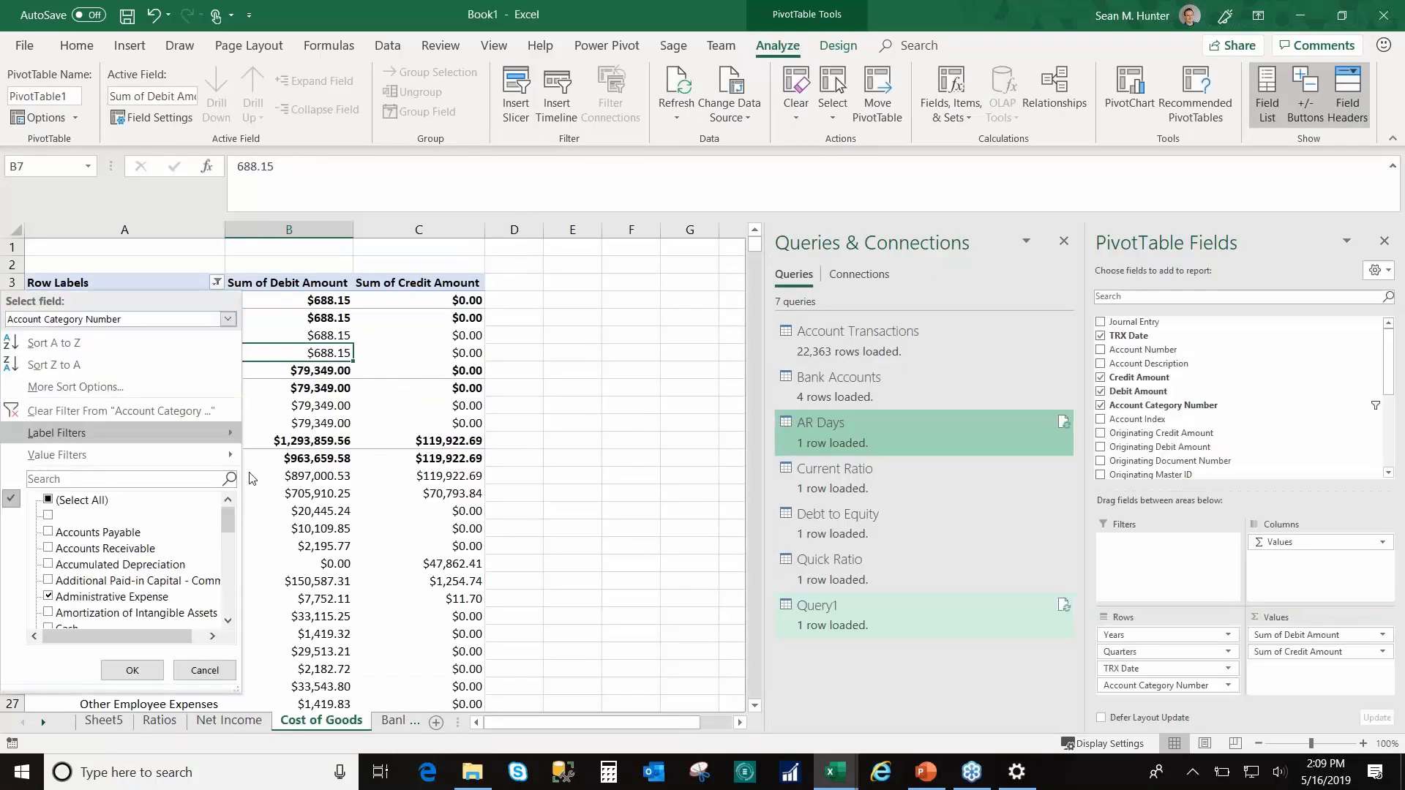
pyautogui.click(49, 500)
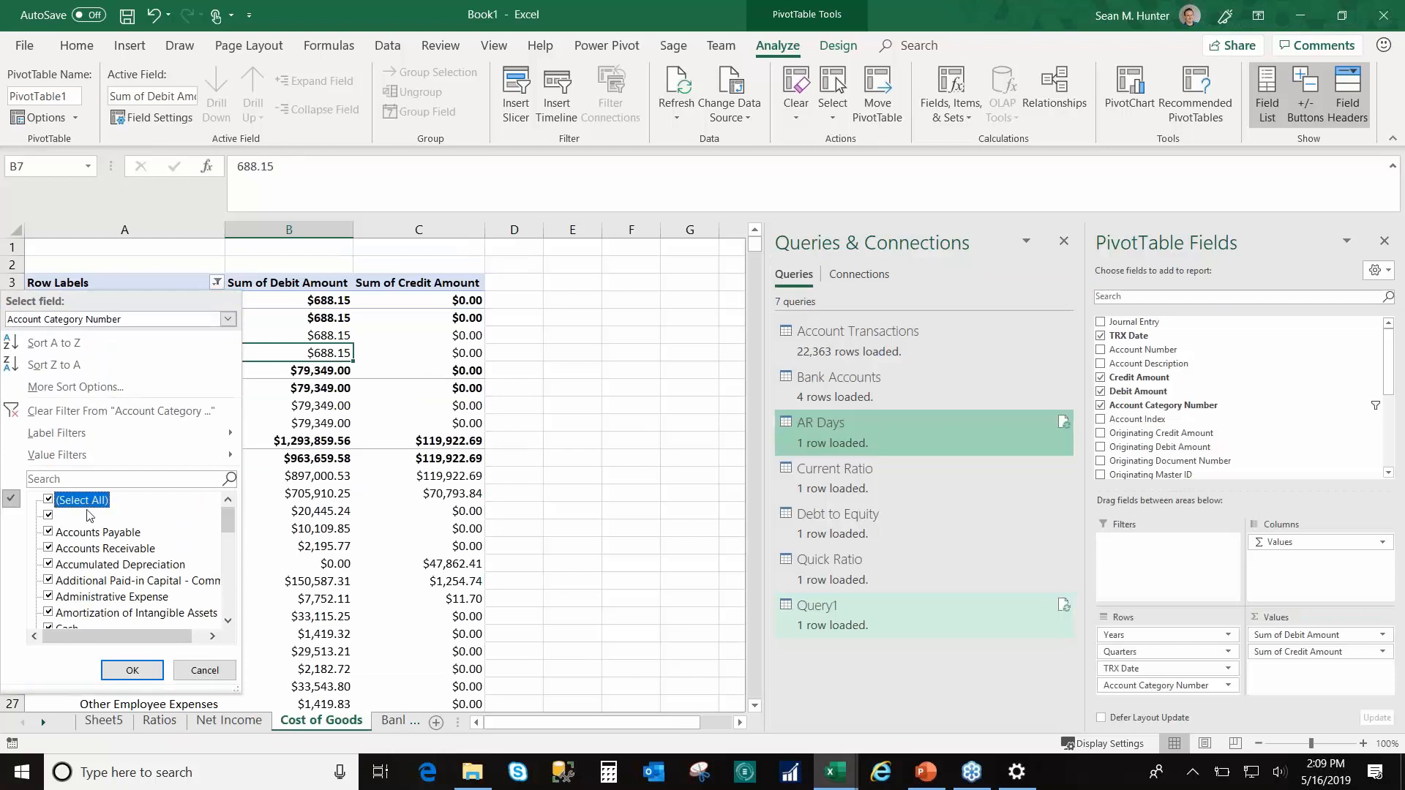
pyautogui.click(50, 501)
pyautogui.moveTo(228, 514)
pyautogui.mouseDown()
pyautogui.moveTo(231, 566)
pyautogui.moveTo(240, 532)
pyautogui.mouseUp()
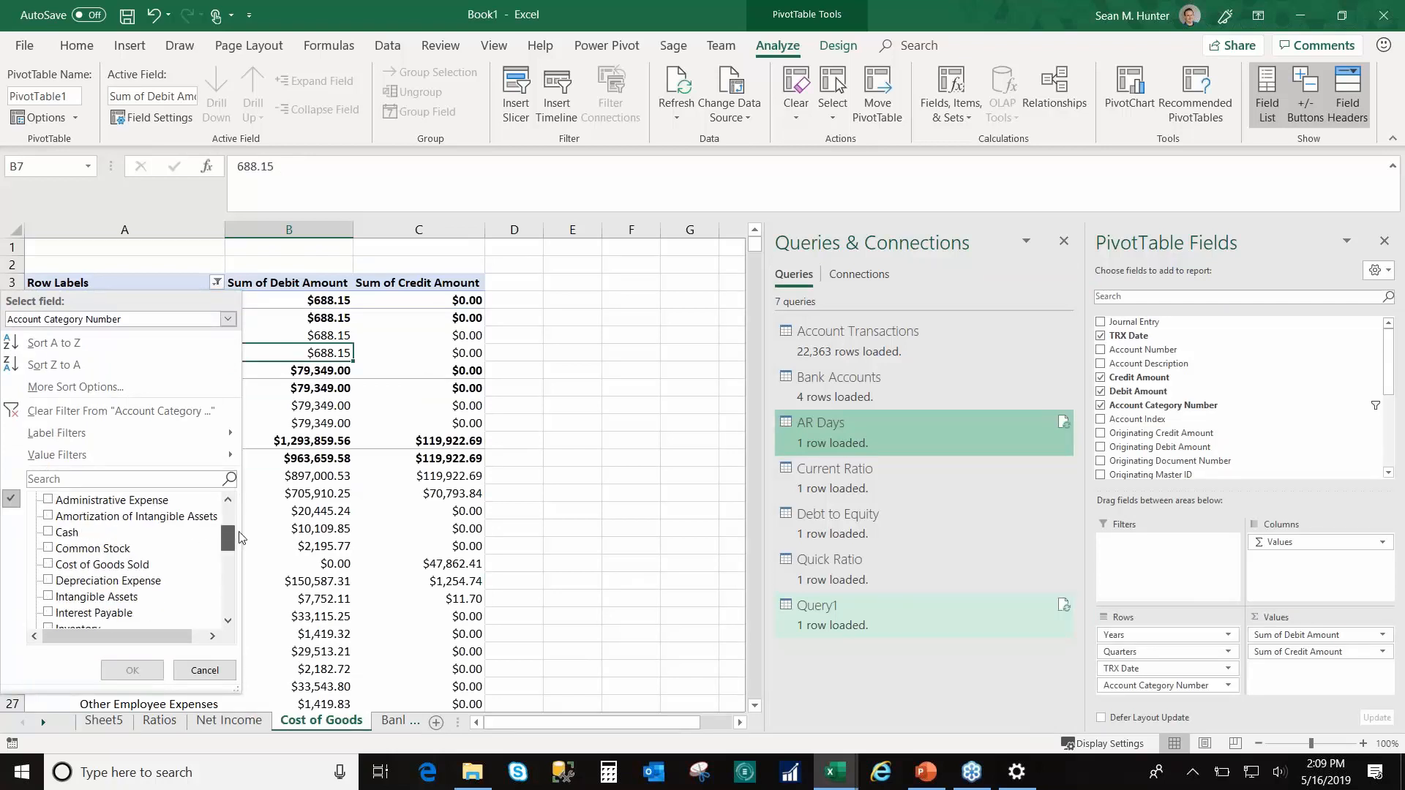
pyautogui.click(50, 565)
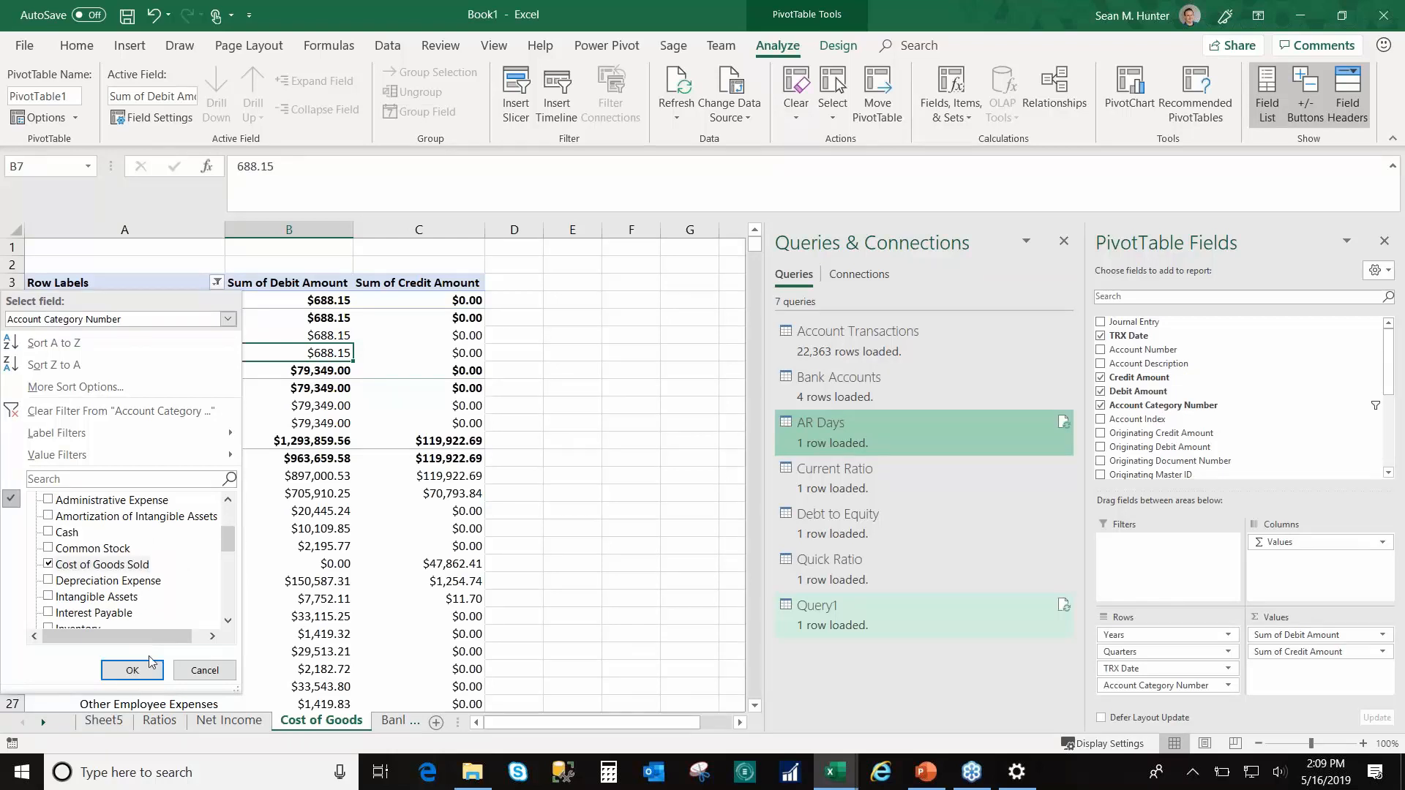
pyautogui.click(131, 671)
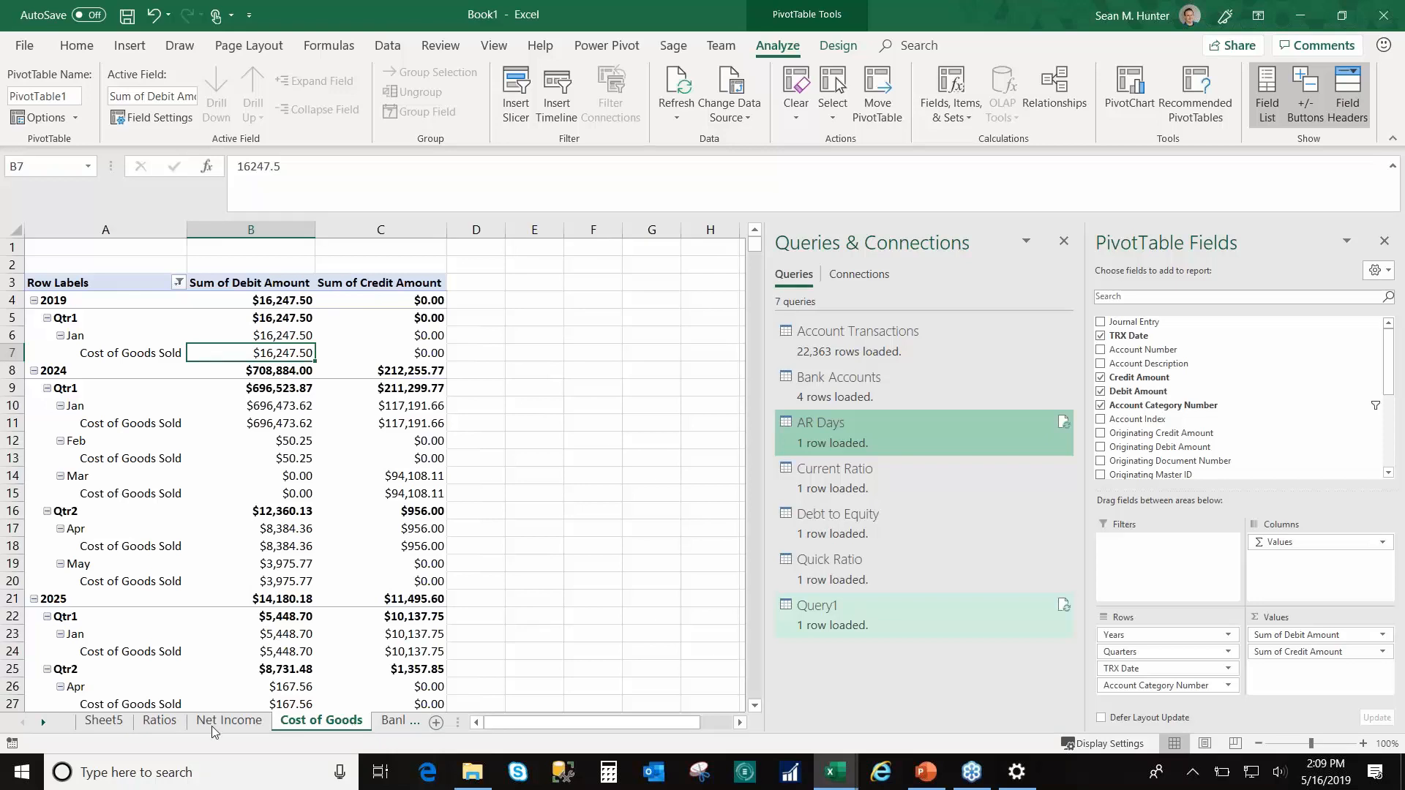
# Step: Narrow the Queries & Connections pane and move the Revenue and Opex sheets directly before Bank Accounts
pyautogui.moveTo(457, 723); pyautogui.dragTo(582, 722)
pyautogui.moveTo(764, 674); pyautogui.dragTo(878, 667)
pyautogui.click(512, 720)
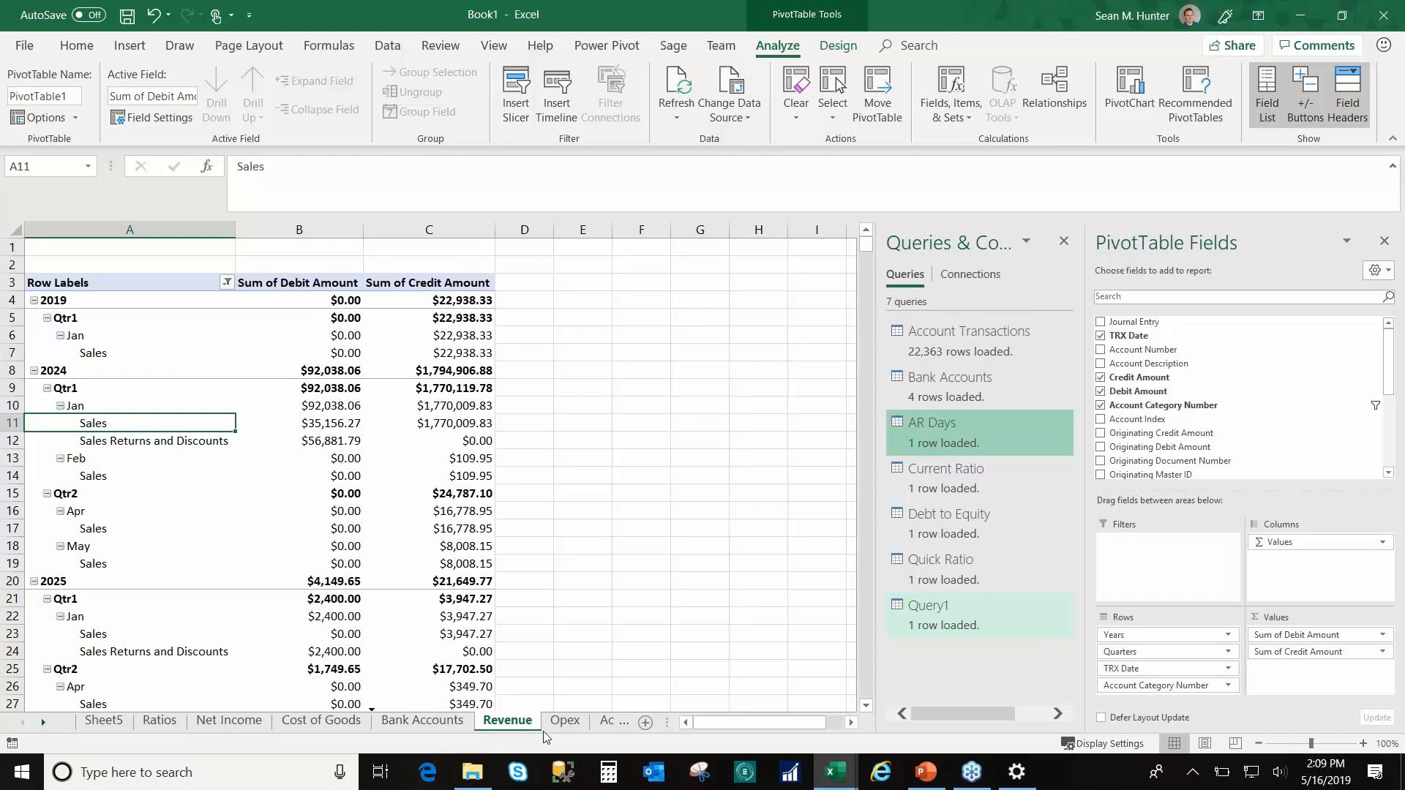
pyautogui.click(564, 720)
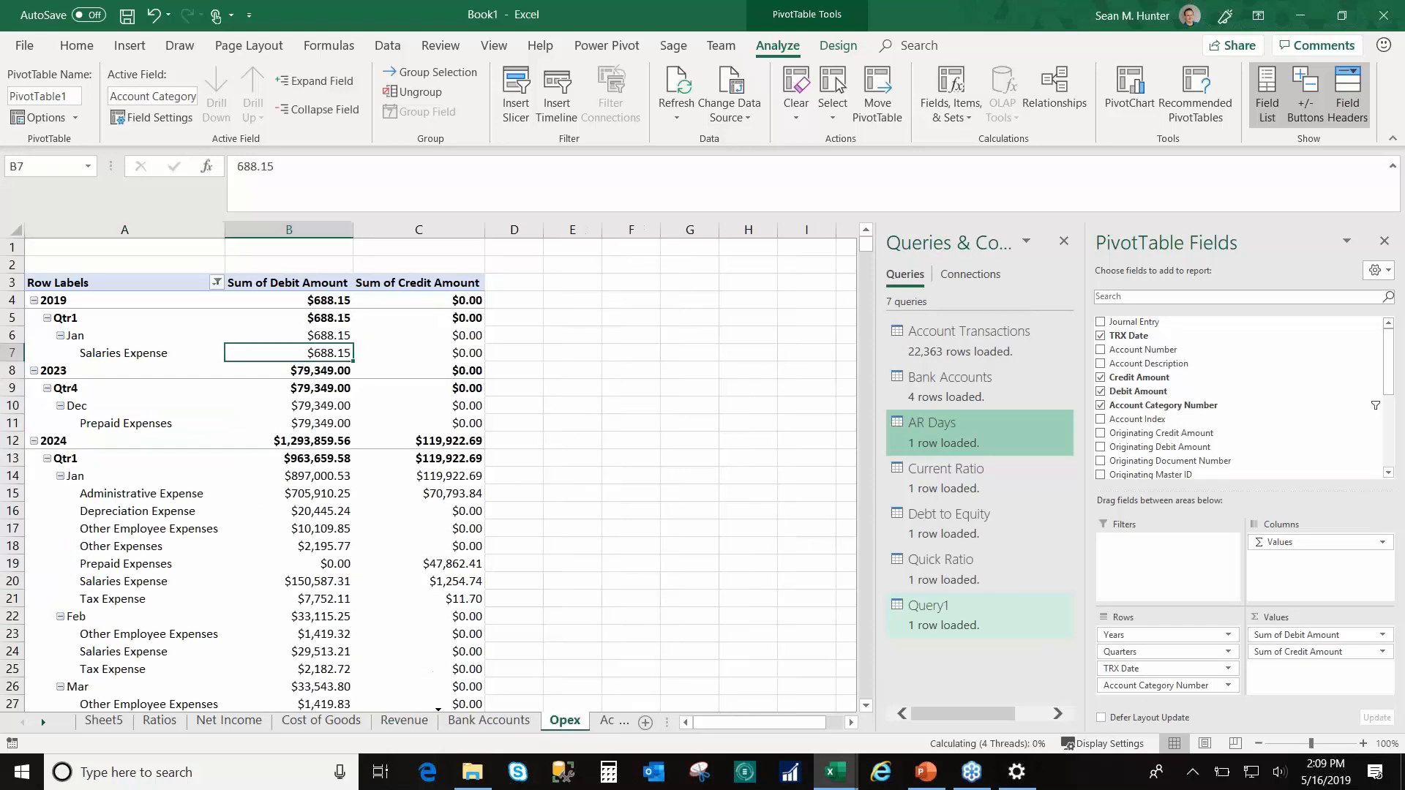
pyautogui.moveTo(564, 721); pyautogui.dragTo(489, 705)
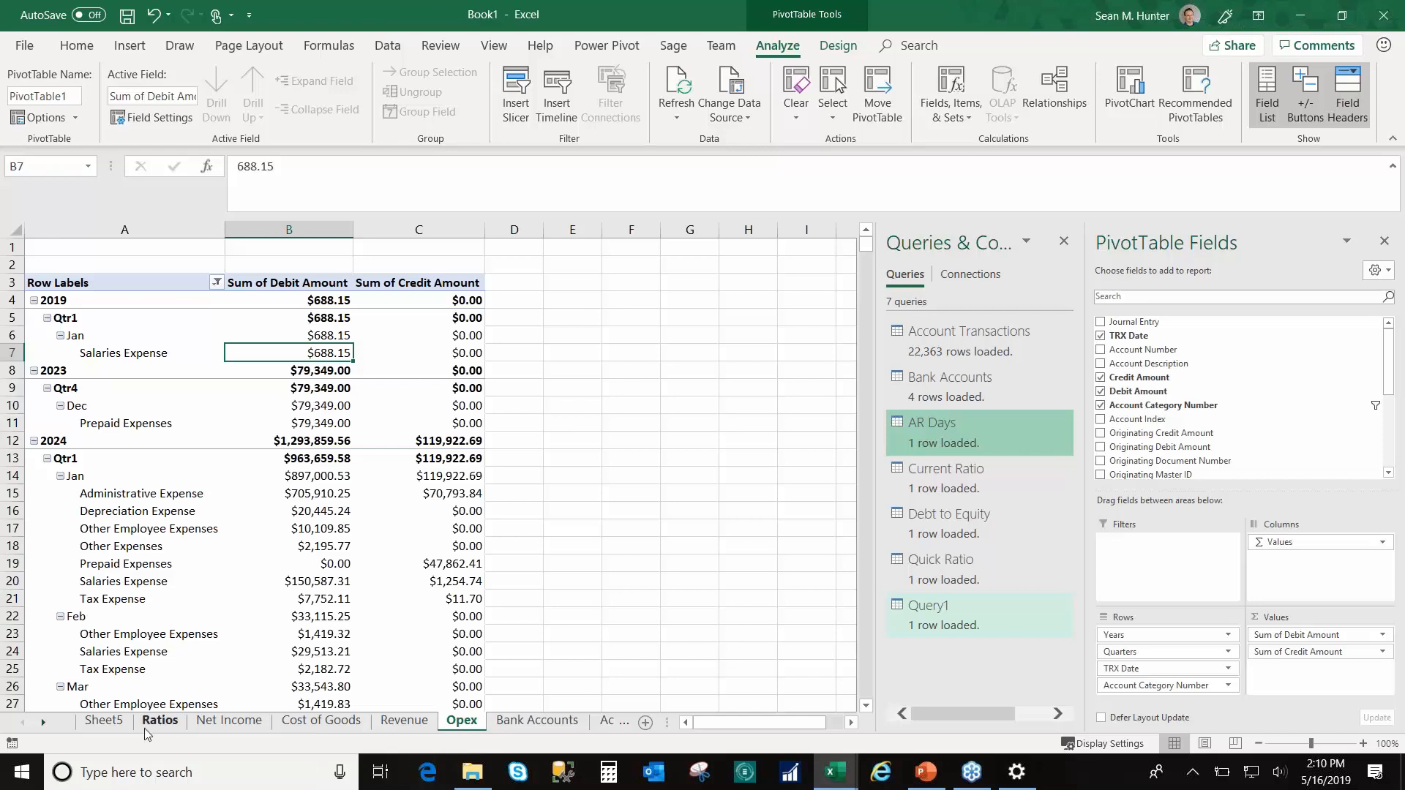
# Step: Rename Sheet5 as Dashboard
pyautogui.click(112, 726)
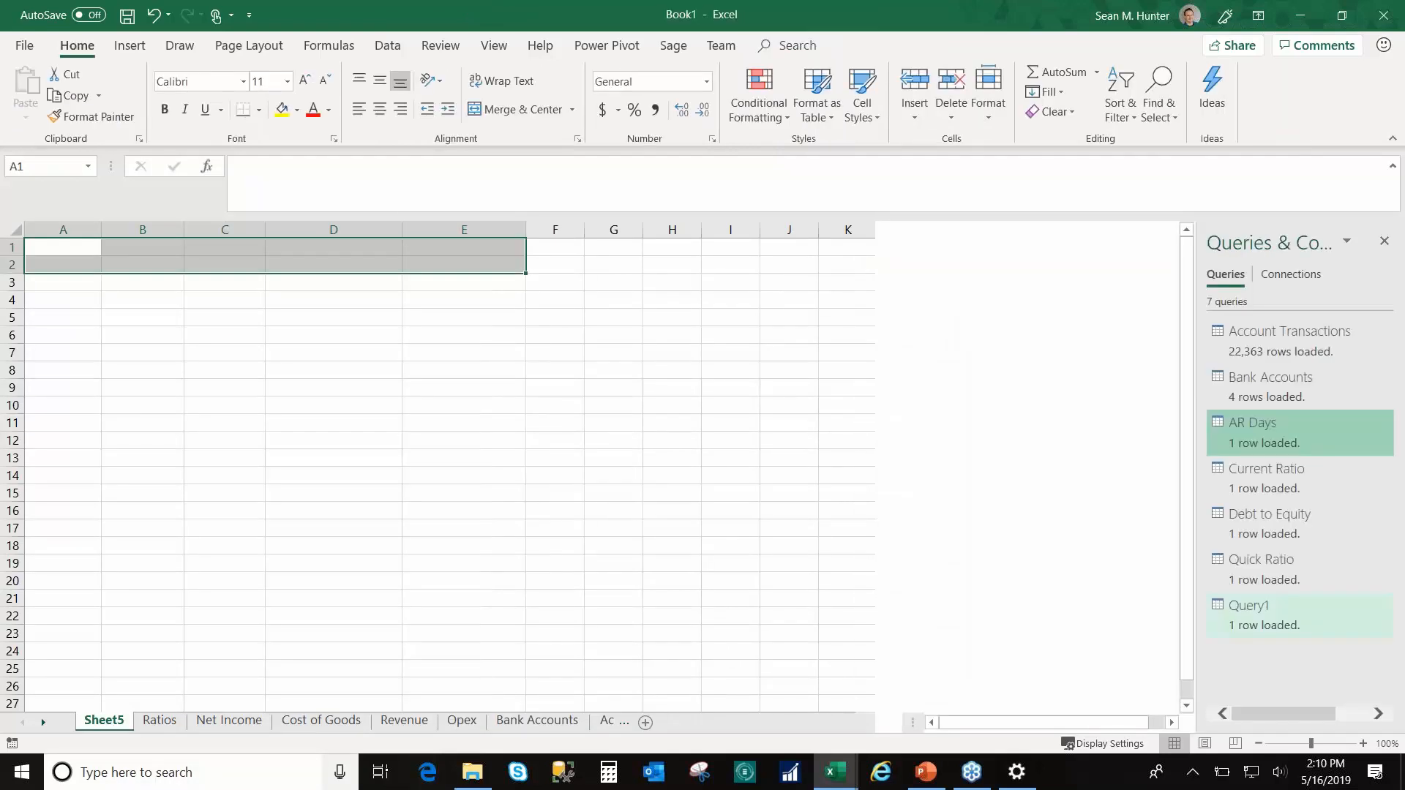
pyautogui.doubleClick(103, 721)
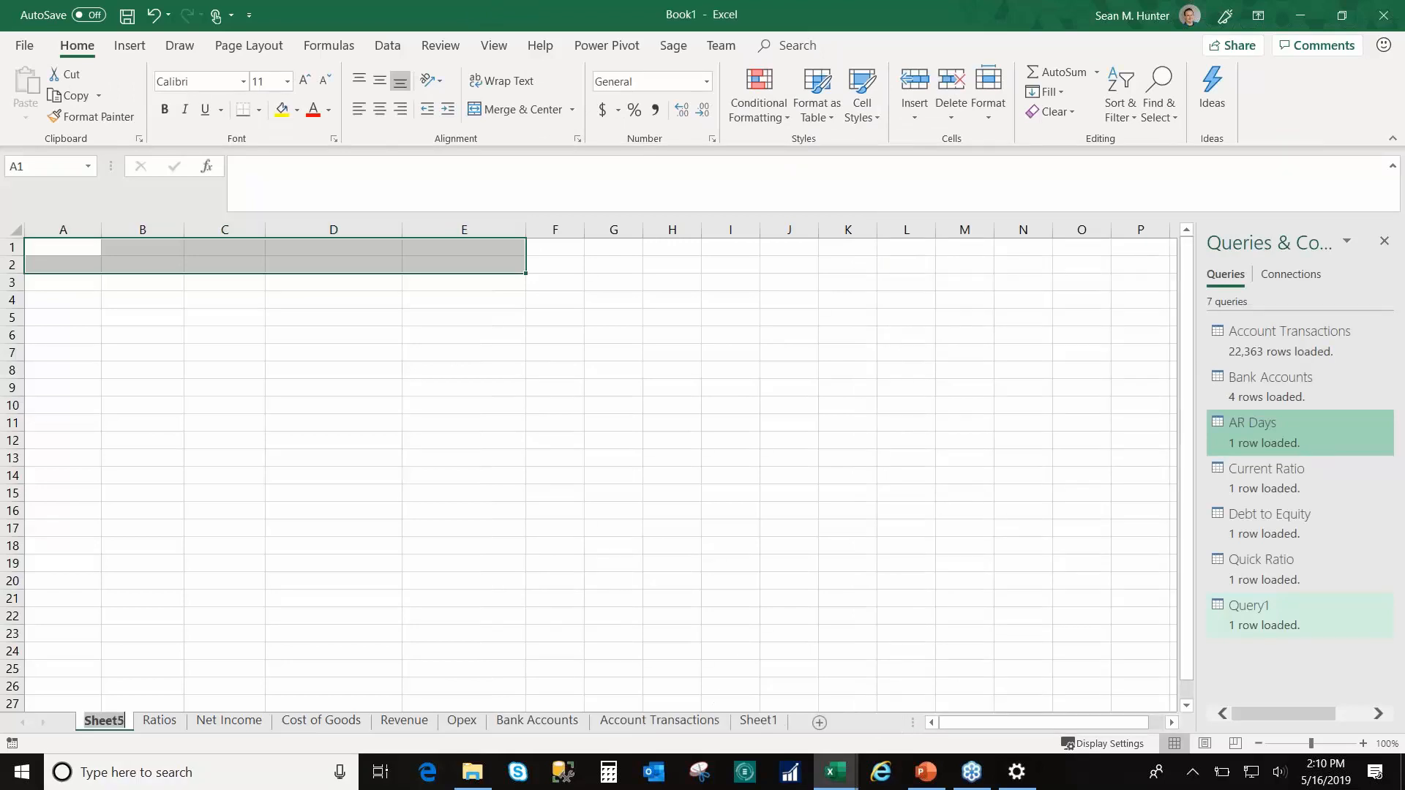
pyautogui.write('Dashboard')
pyautogui.press('Return')
pyautogui.click(43, 285)
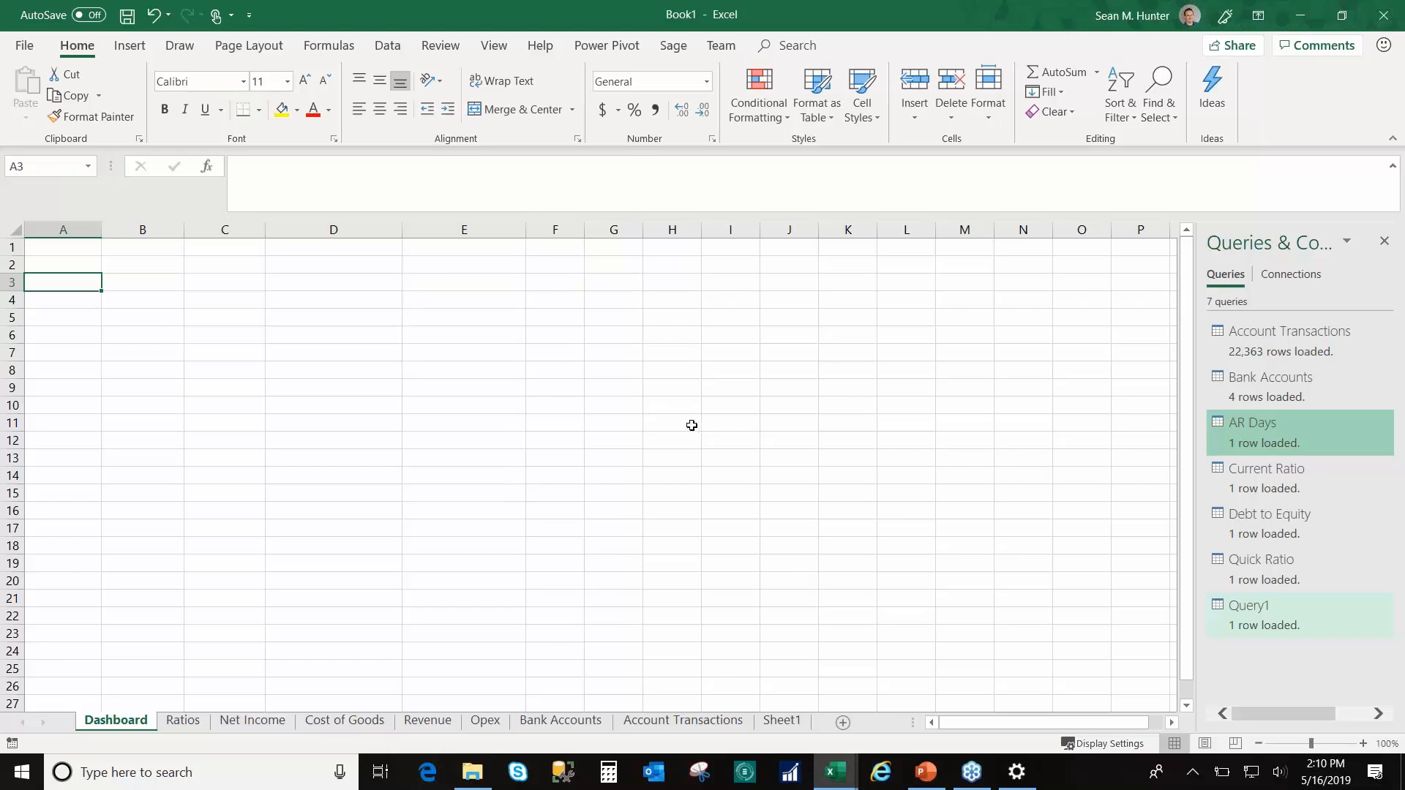
# Step: Open the Opex sheet, check the charts in the GPUG Financial Dashboard workbook, and return to Book1
pyautogui.click(485, 722)
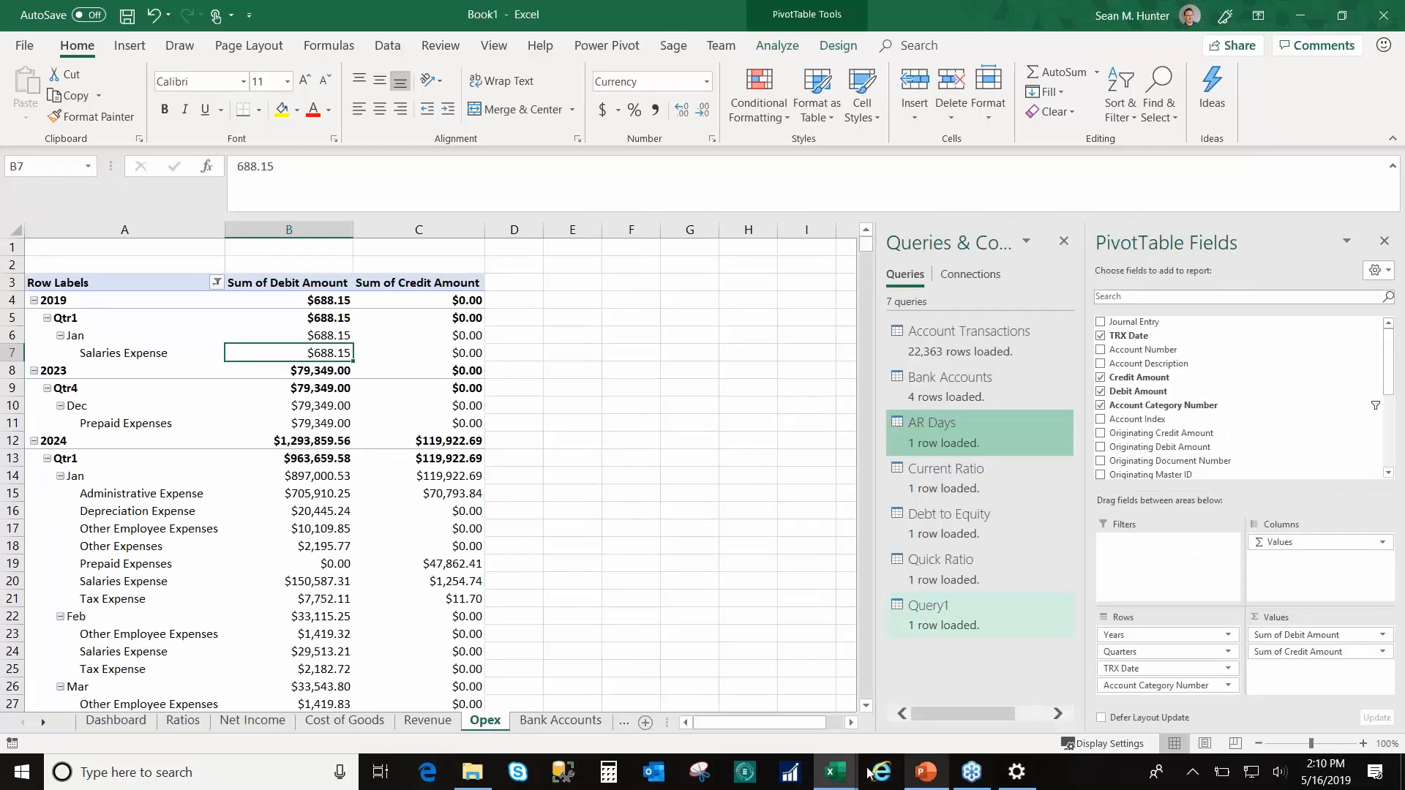
pyautogui.moveTo(842, 773)
pyautogui.click(938, 709)
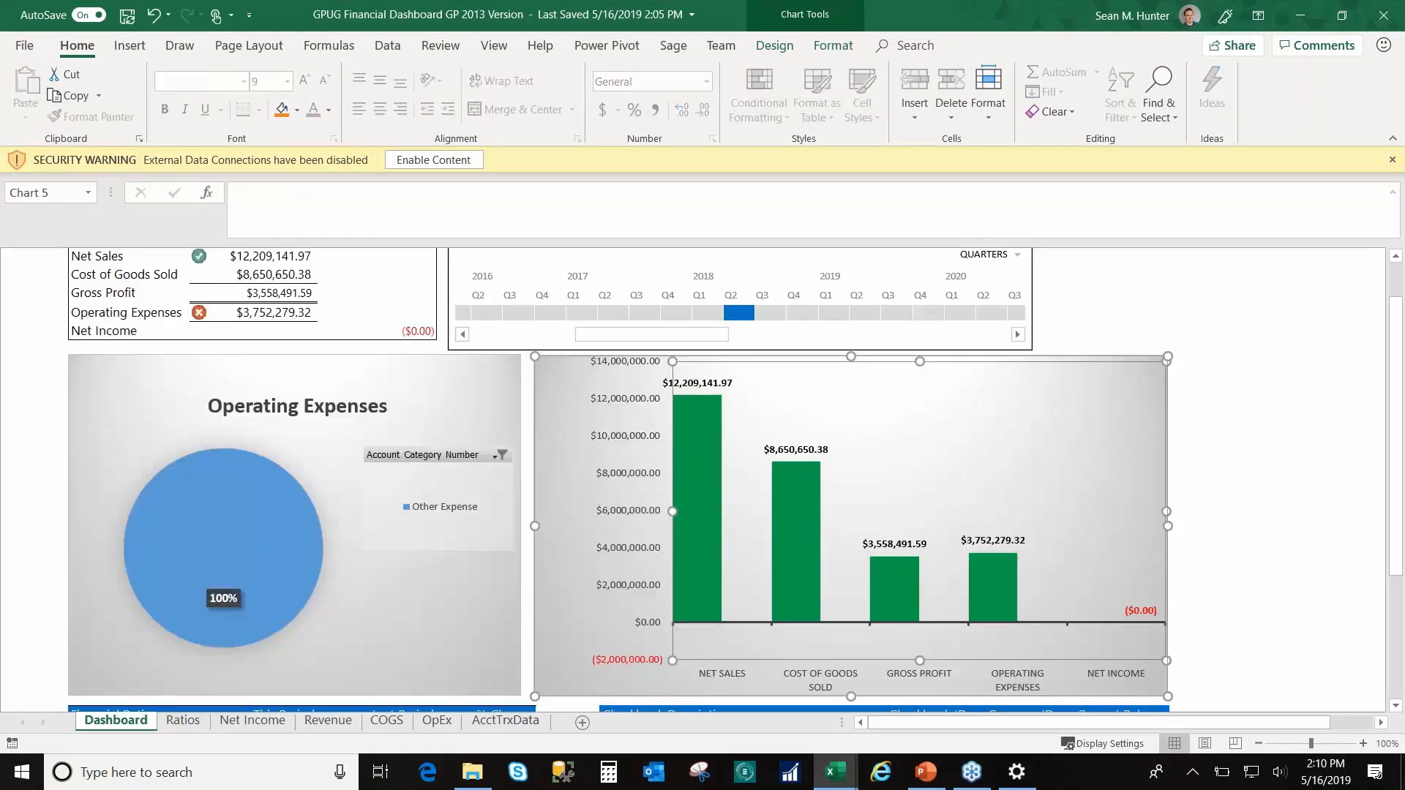
pyautogui.click(829, 778)
pyautogui.click(732, 703)
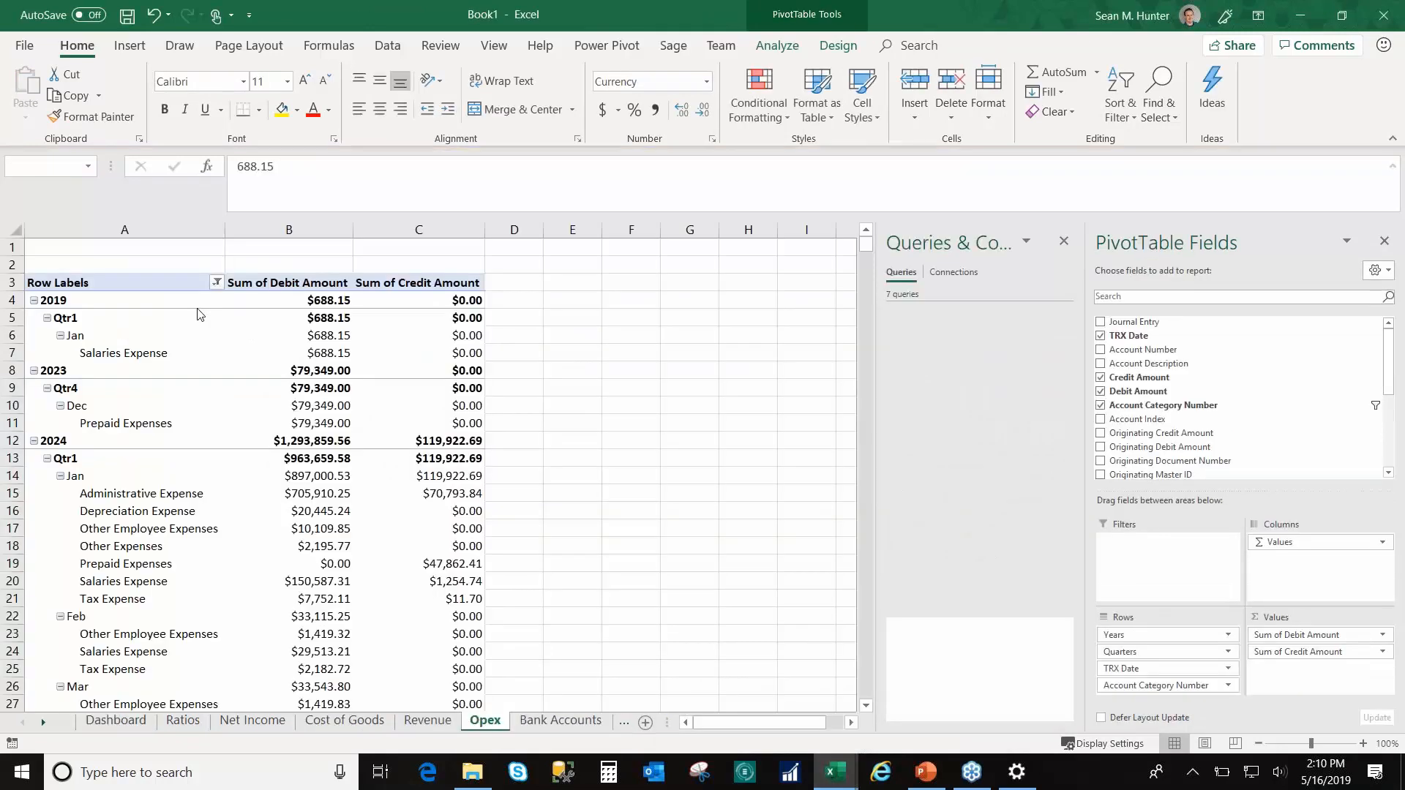
# Step: Insert a 2-D clustered column PivotChart from the Opex PivotTable
pyautogui.click(131, 47)
pyautogui.click(393, 349)
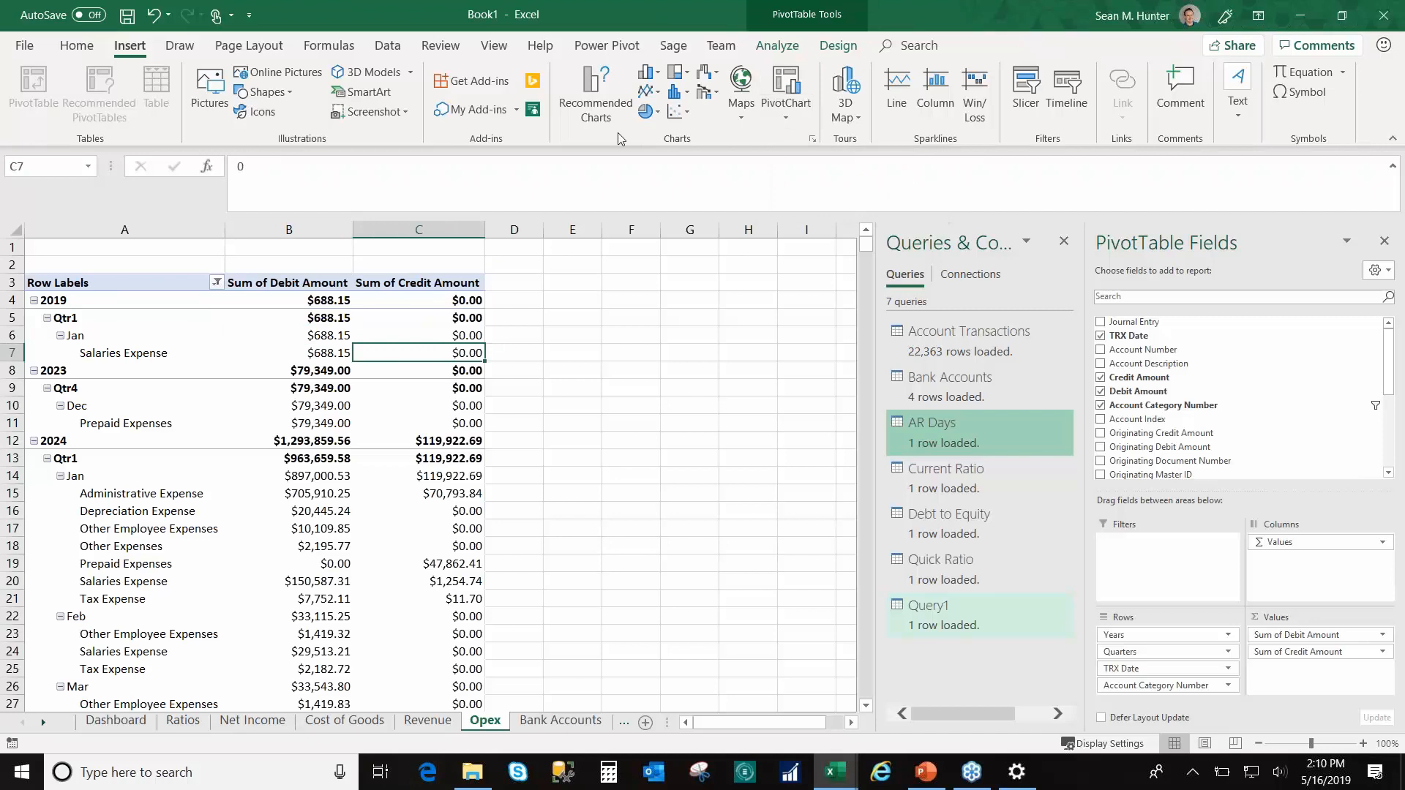
pyautogui.click(648, 74)
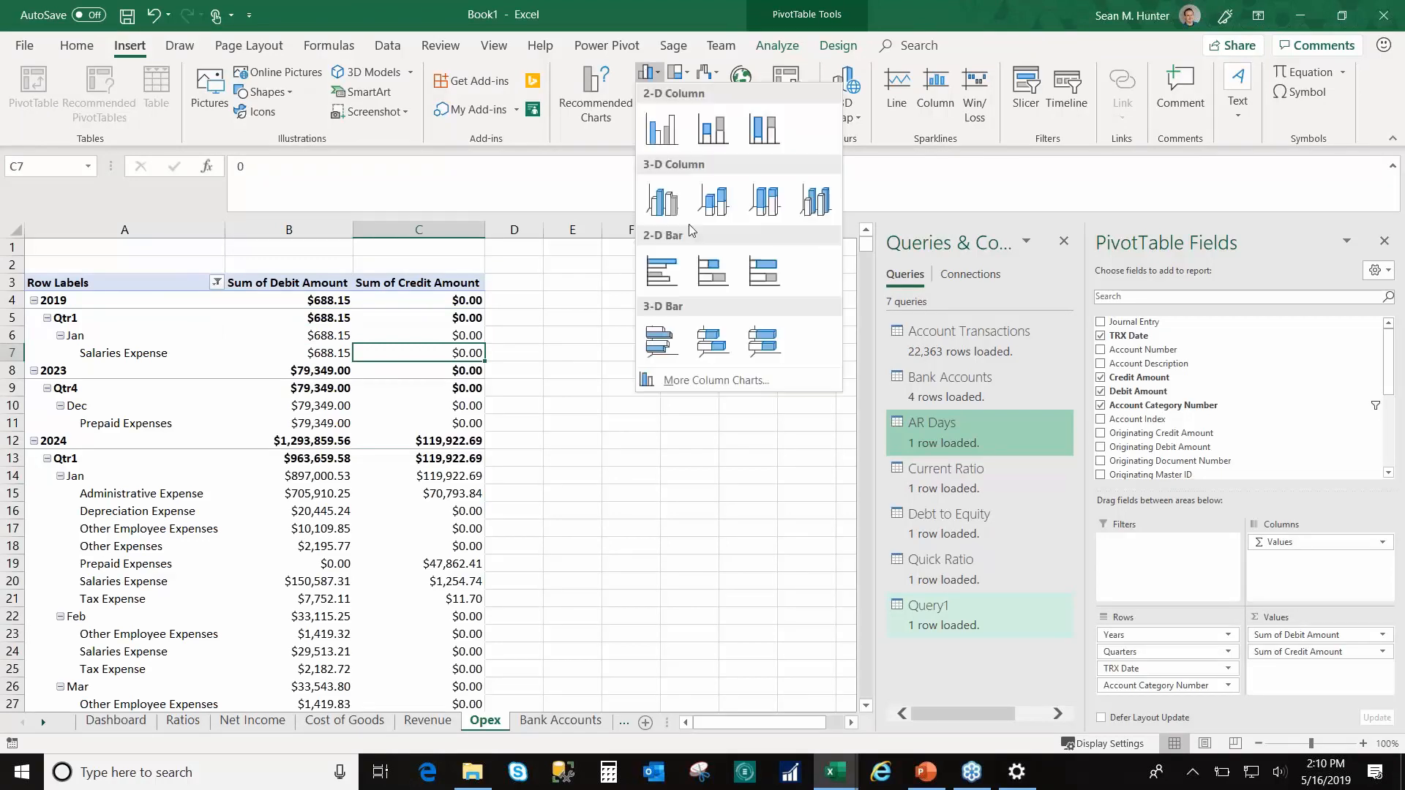
pyautogui.click(664, 134)
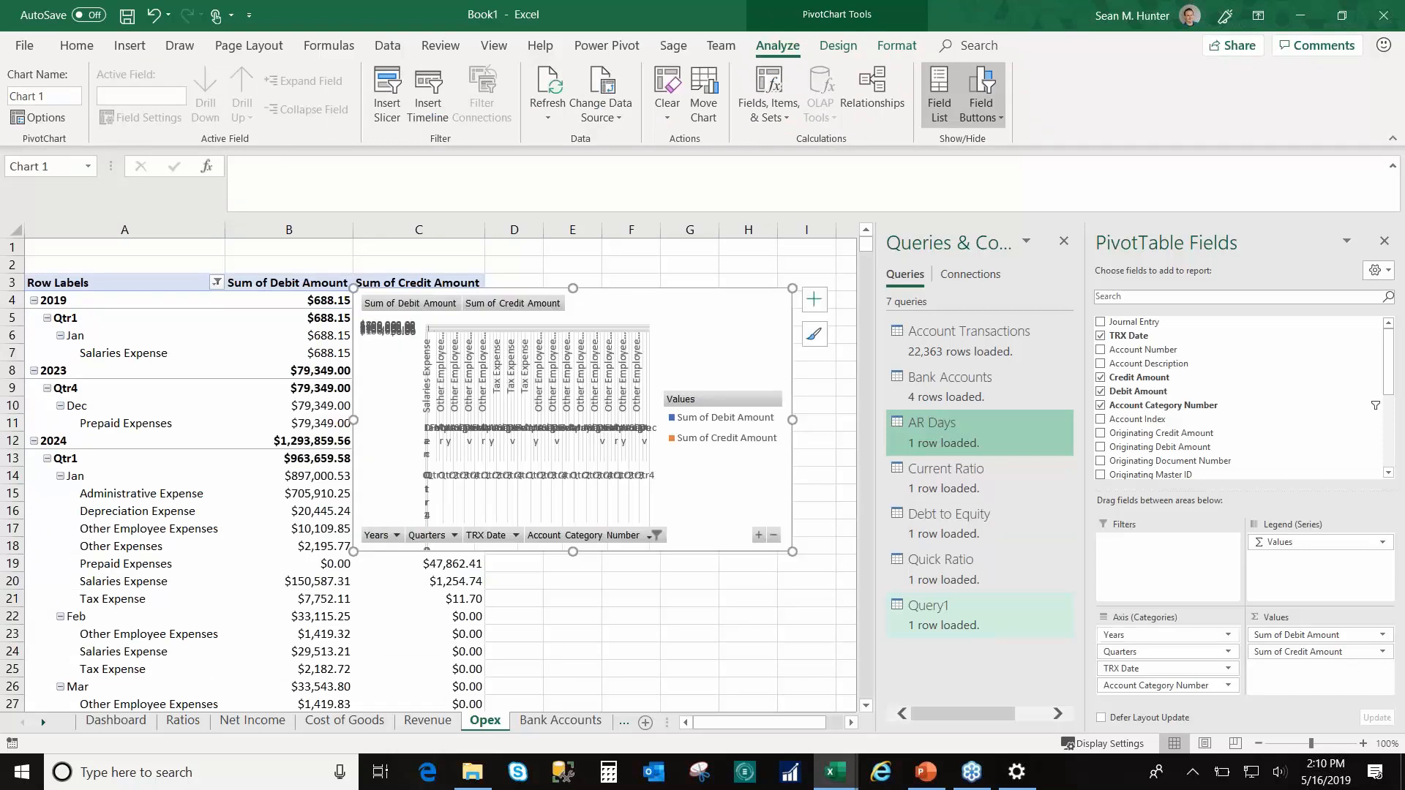
# Step: Remove the Years, Quarters and TRX Date fields from the Opex chart's axis, keeping only Account Category Number
pyautogui.click(1178, 636)
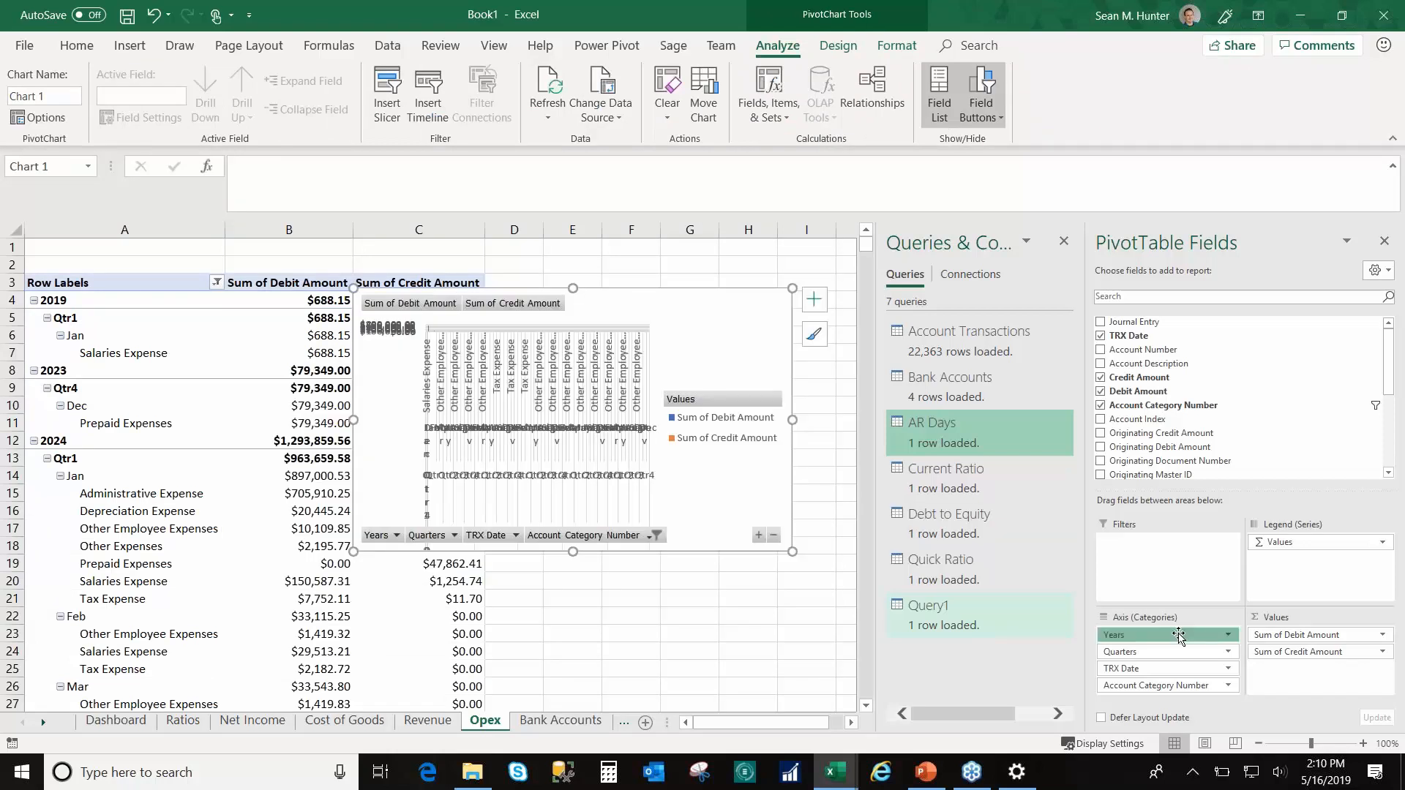
pyautogui.moveTo(1179, 636); pyautogui.dragTo(784, 574)
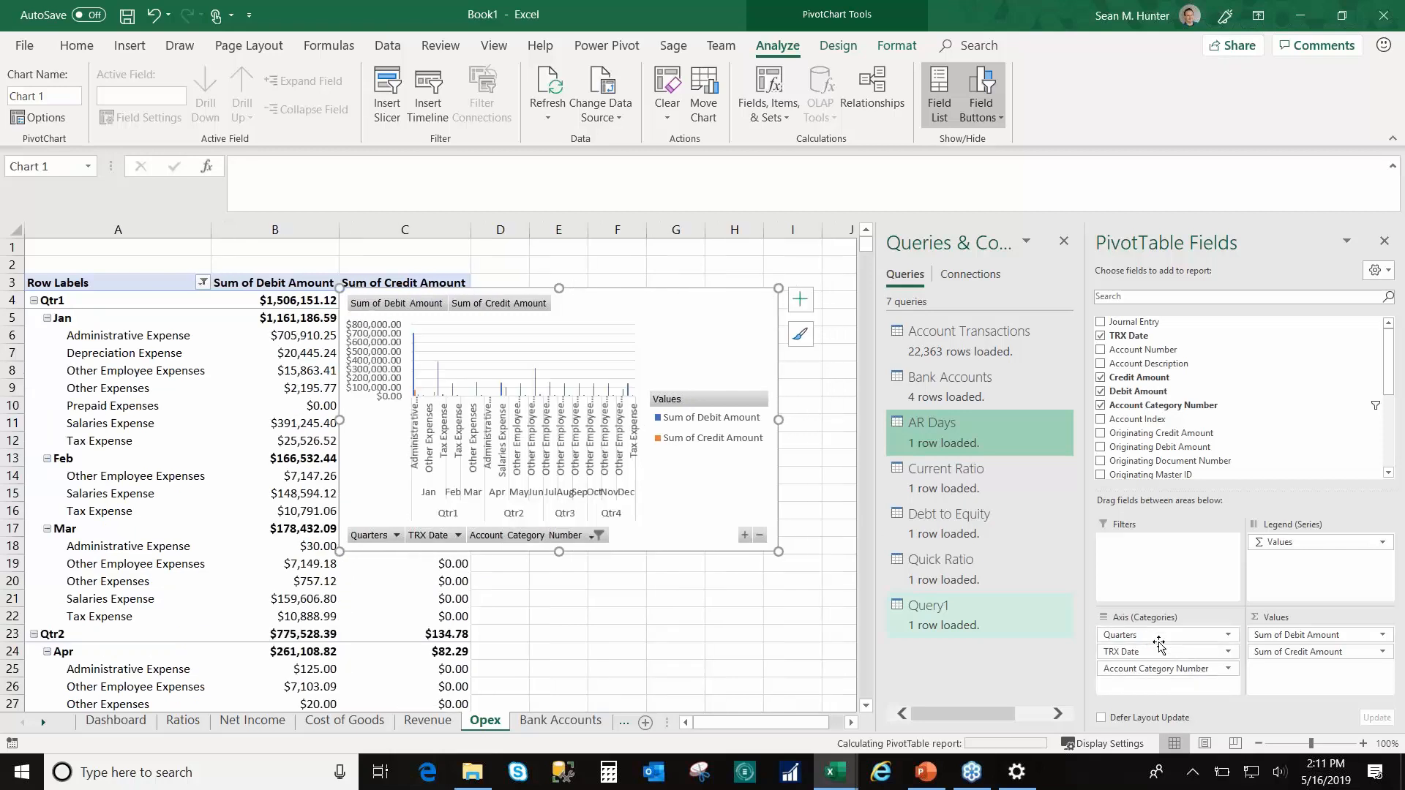
pyautogui.moveTo(1158, 644); pyautogui.dragTo(761, 600)
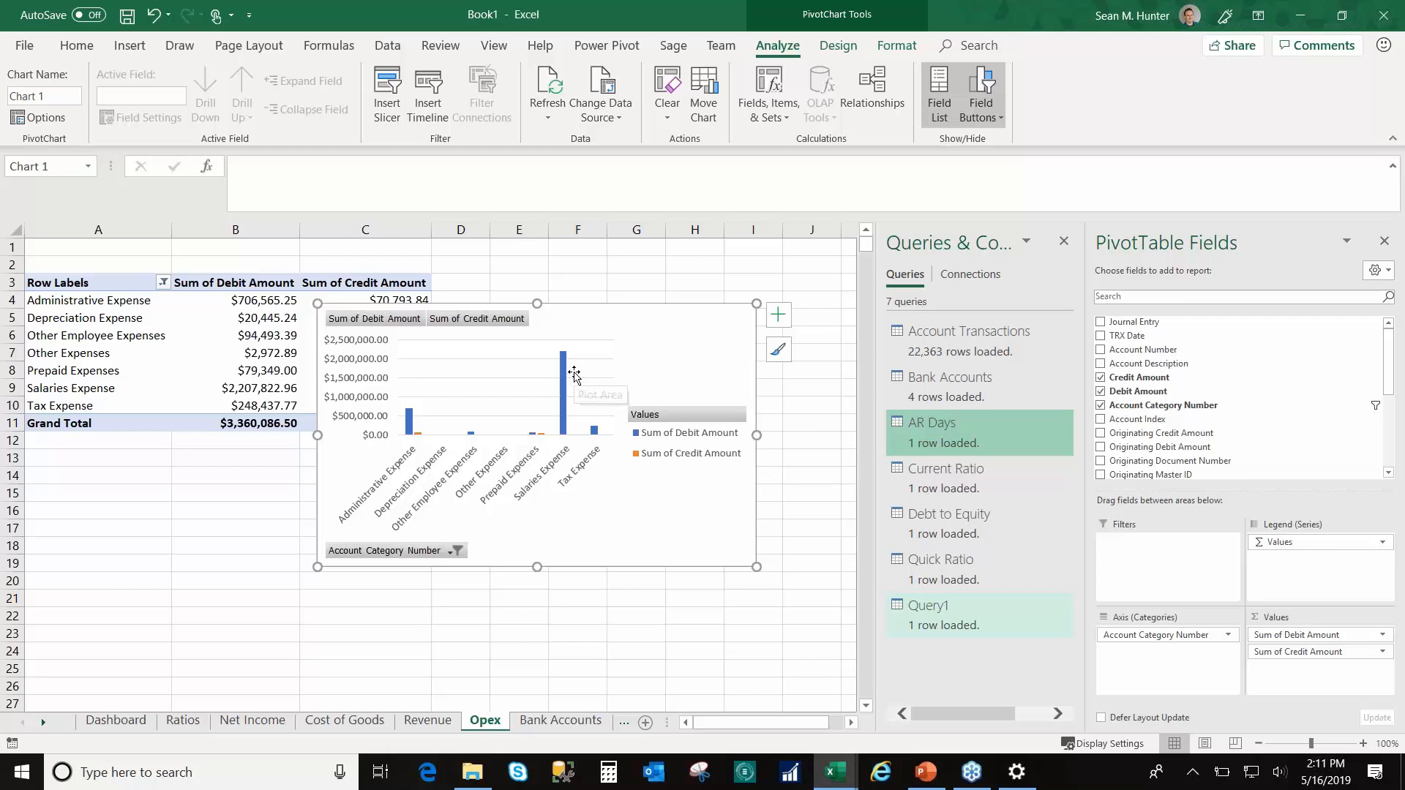
# Step: Cut the Opex column chart, paste it onto the Dashboard sheet, and position it across columns D to H from row 3
pyautogui.press('Delete')
pyautogui.click(116, 720)
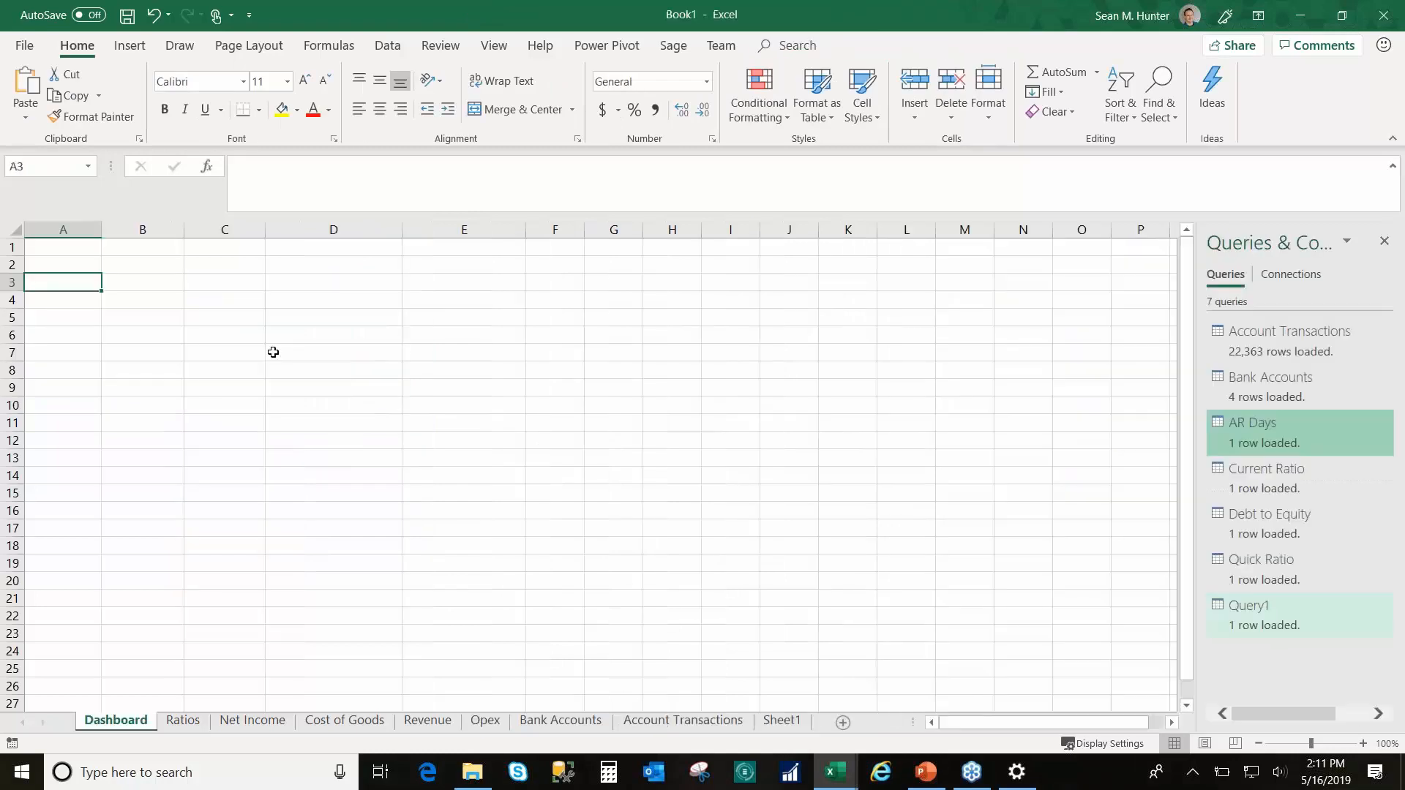
pyautogui.hotkey('ctrl', 'v')
pyautogui.moveTo(376, 305); pyautogui.dragTo(617, 314)
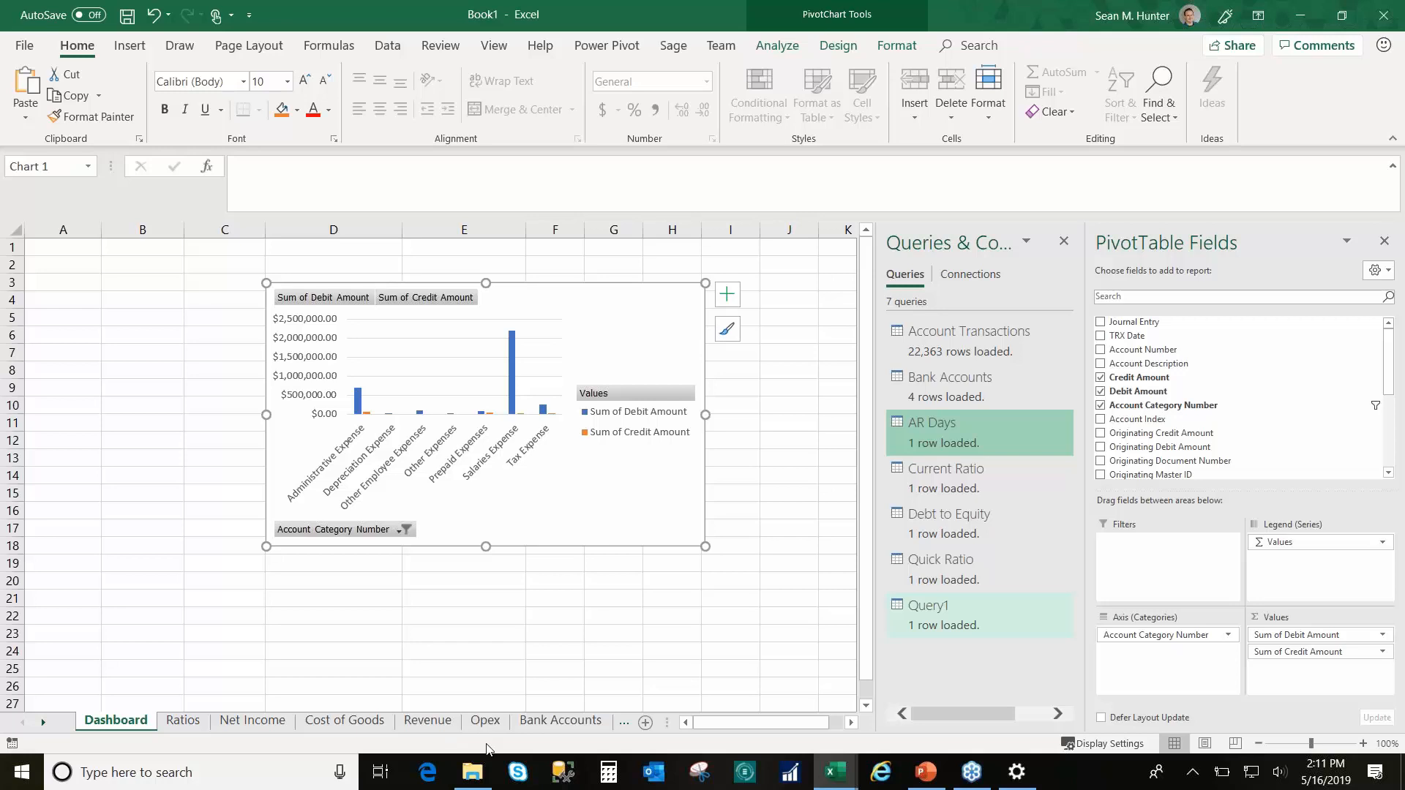
# Step: Check the indicator table on the GPUG Financial Dashboard workbook's Dashboard sheet and return to Book1
pyautogui.moveTo(513, 411)
pyautogui.click(835, 771)
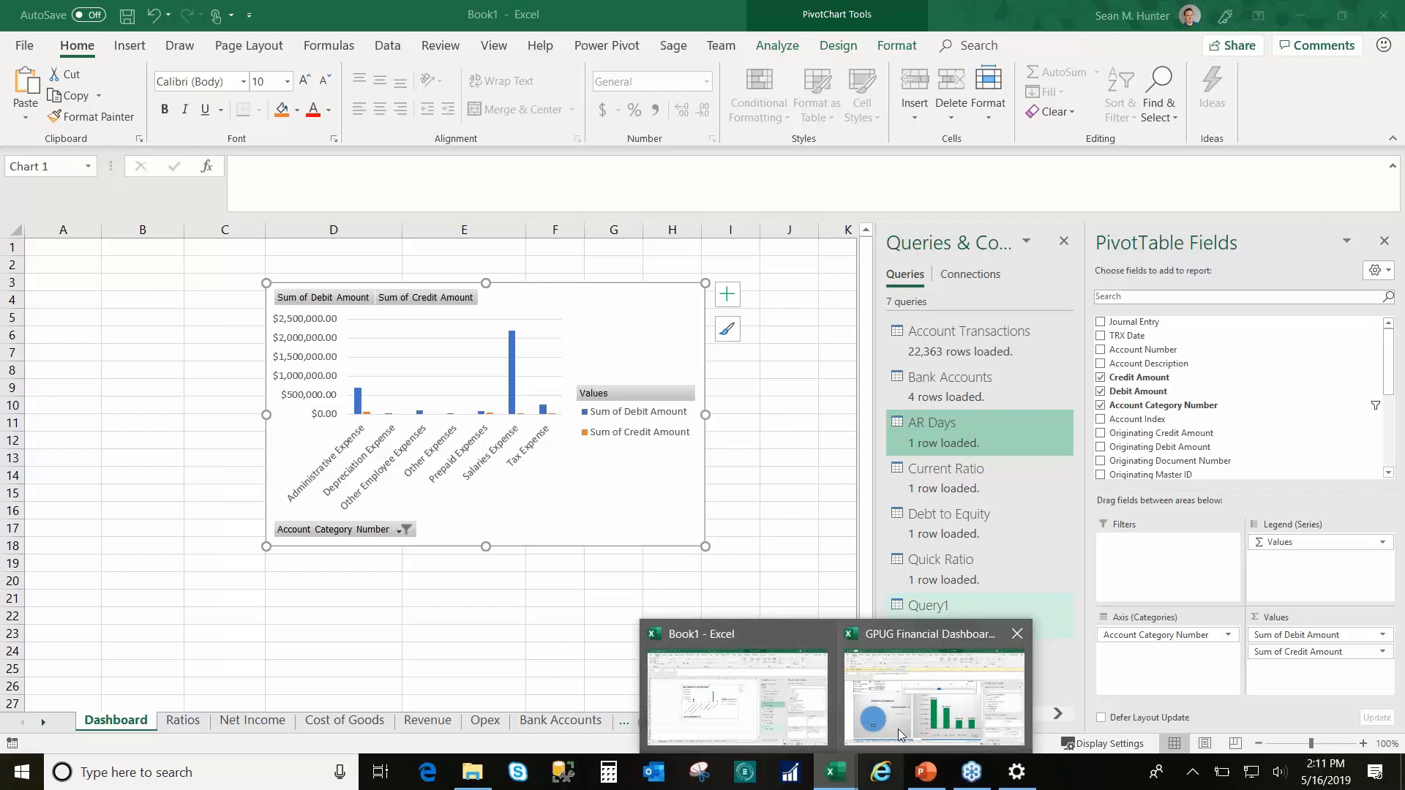
pyautogui.moveTo(898, 728)
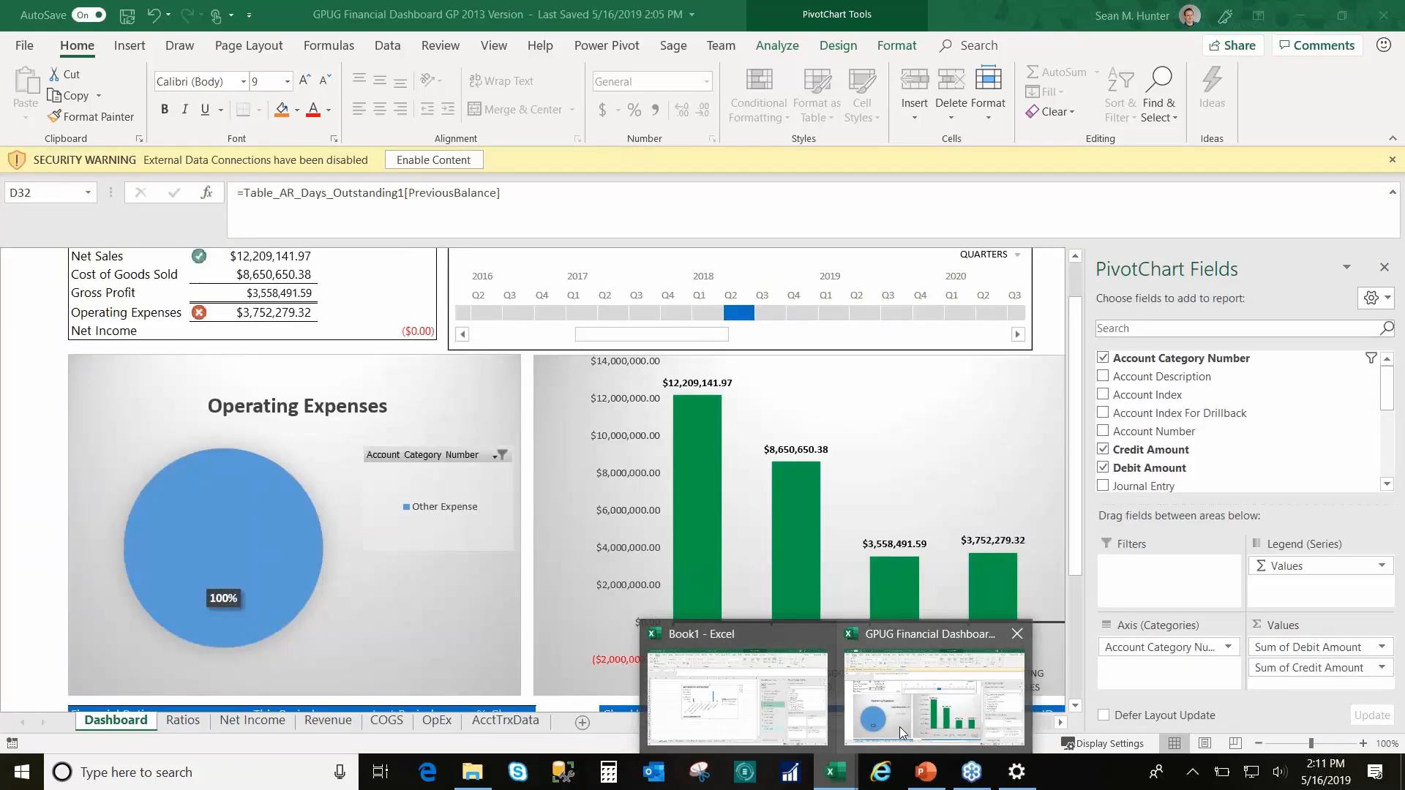
pyautogui.click(898, 726)
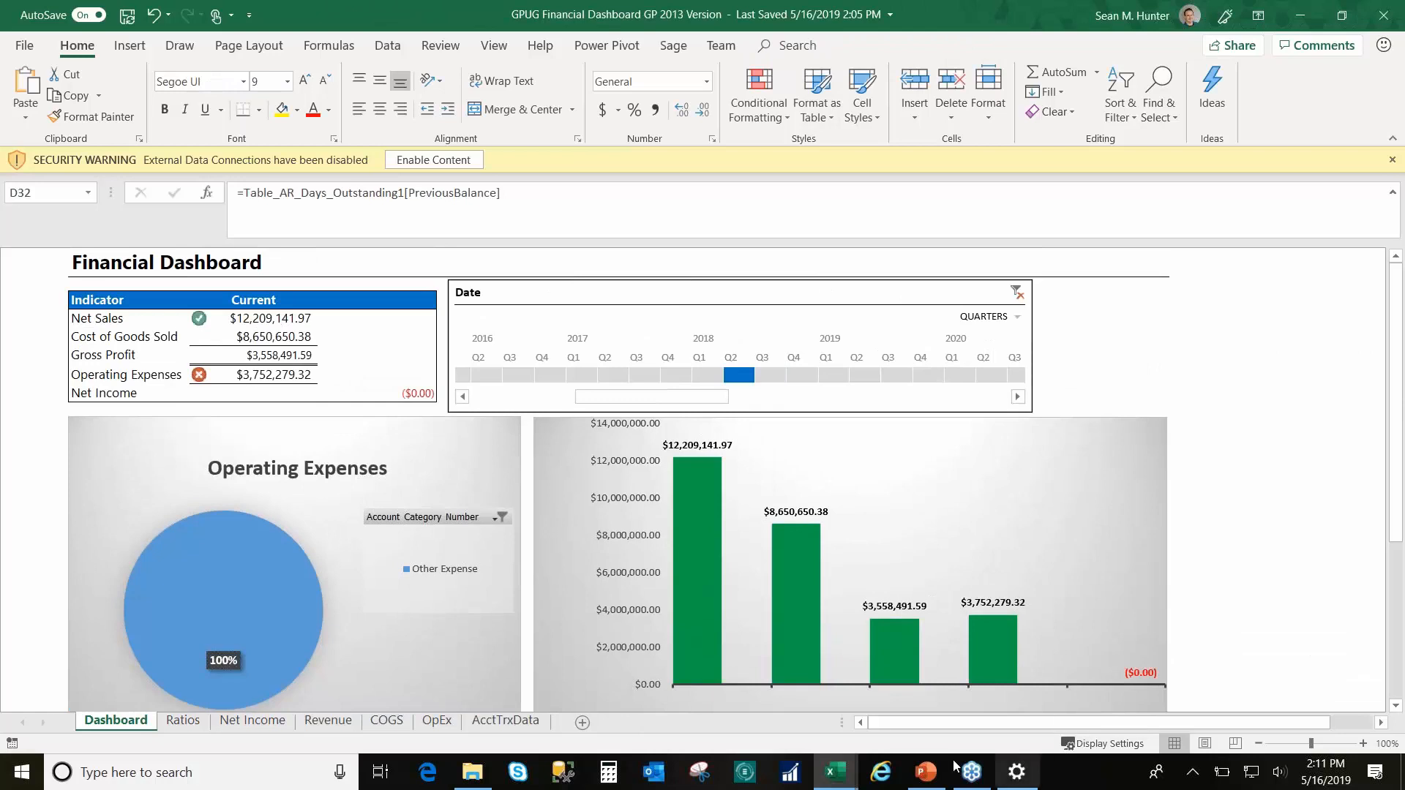
pyautogui.click(855, 784)
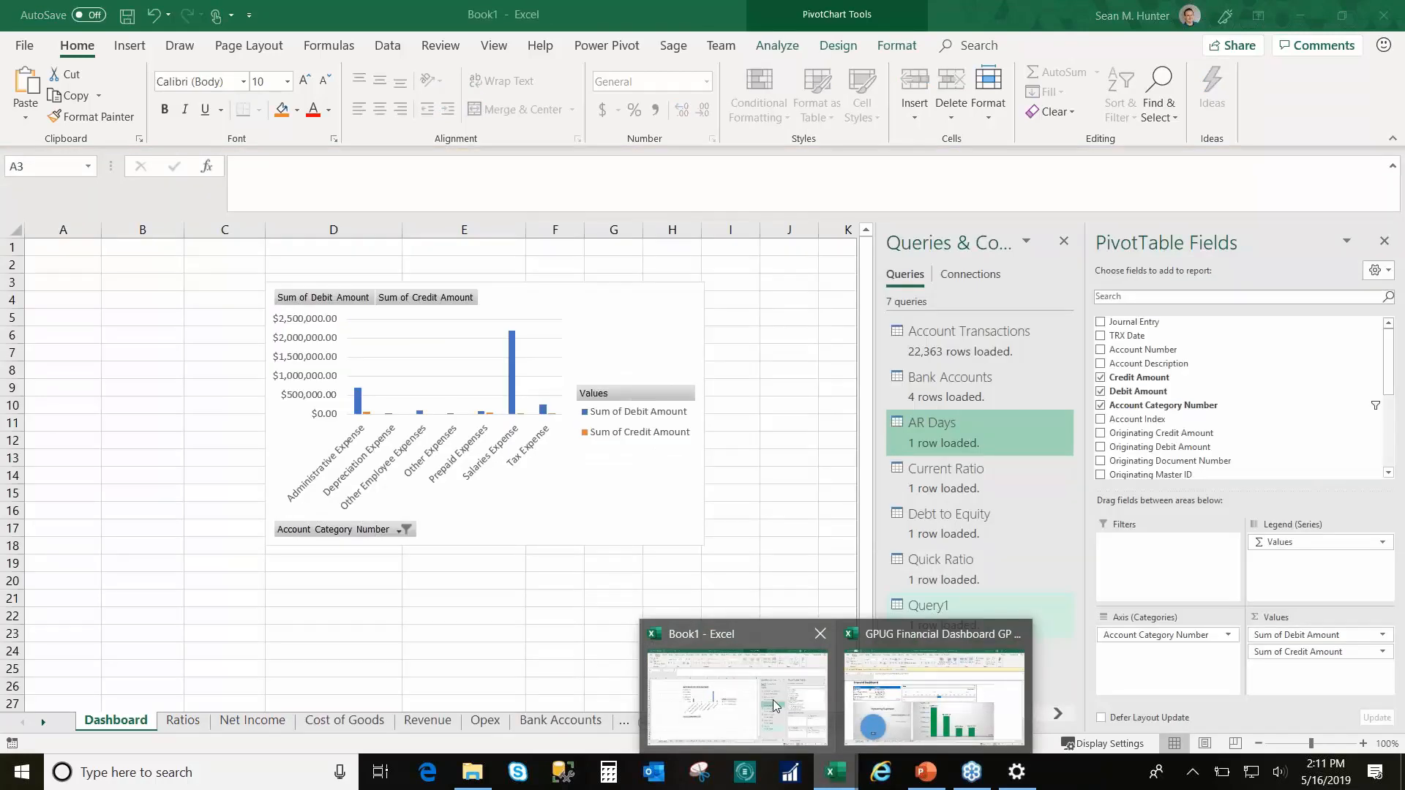
pyautogui.click(772, 700)
# Step: Enter the labels Net Sales, Cost of Goods Sold and Gross Profit in cells A3 to A5 of the Dashboard sheet
pyautogui.write('Net Sales')
pyautogui.press('Return')
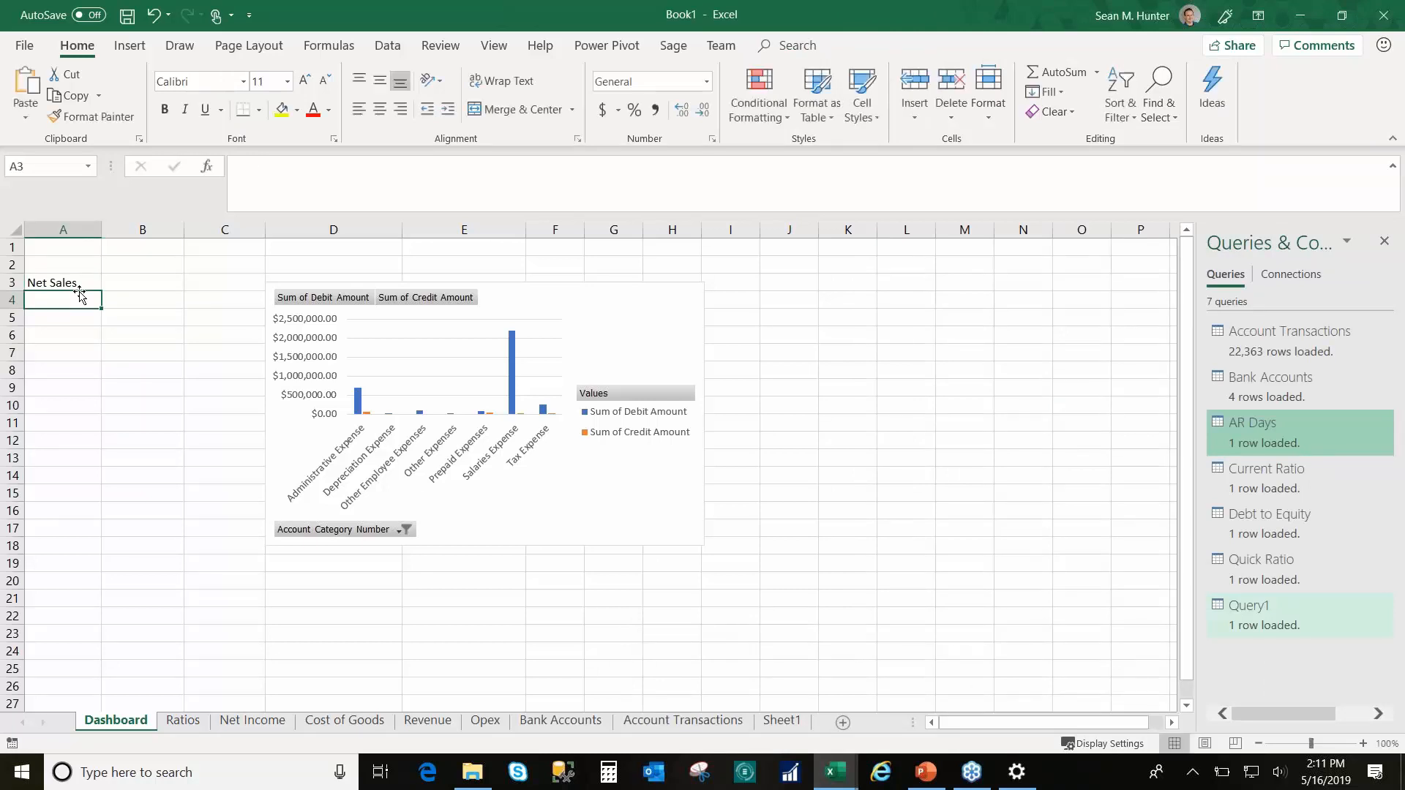
pyautogui.write('Cost of Goods Sold')
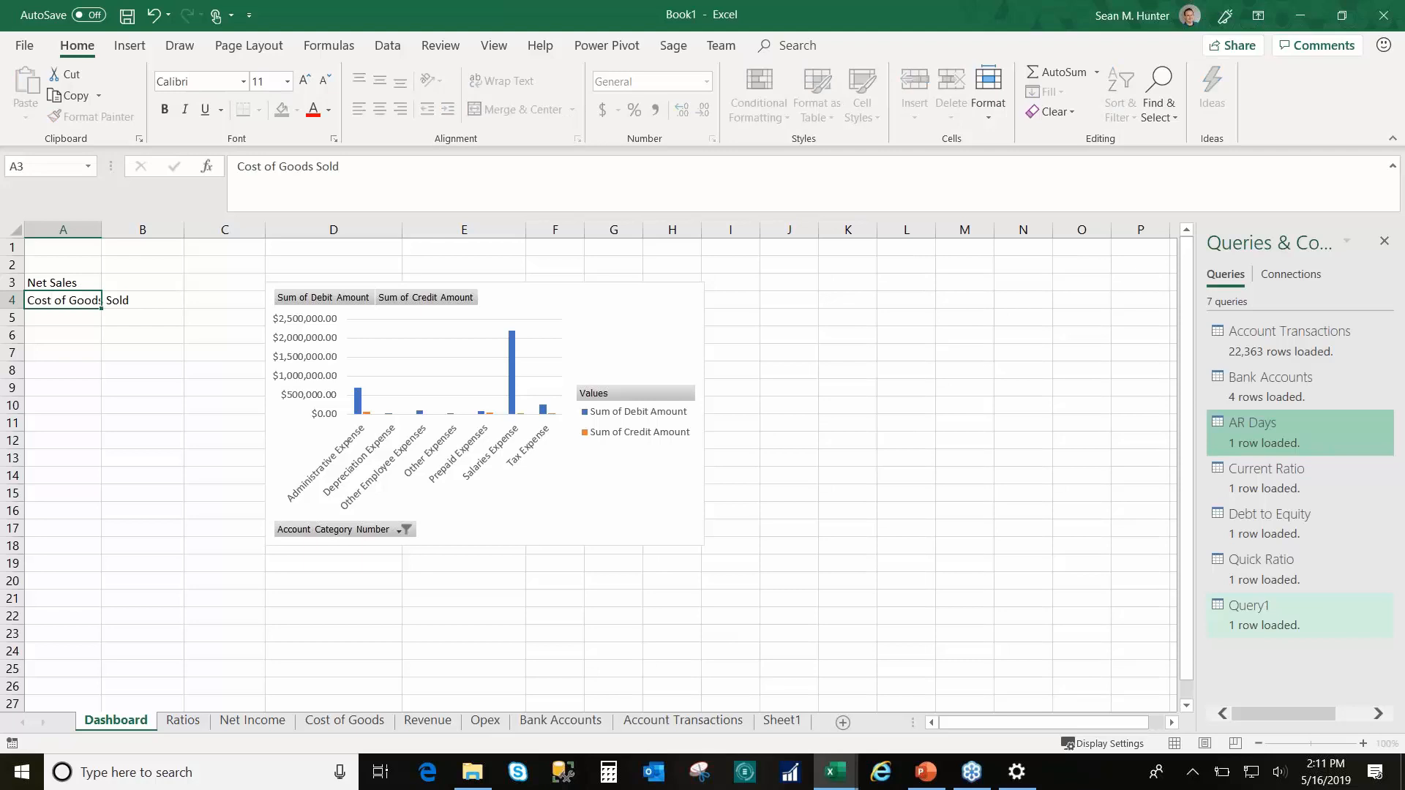
pyautogui.press('Return')
pyautogui.press('F2')
pyautogui.write('G')
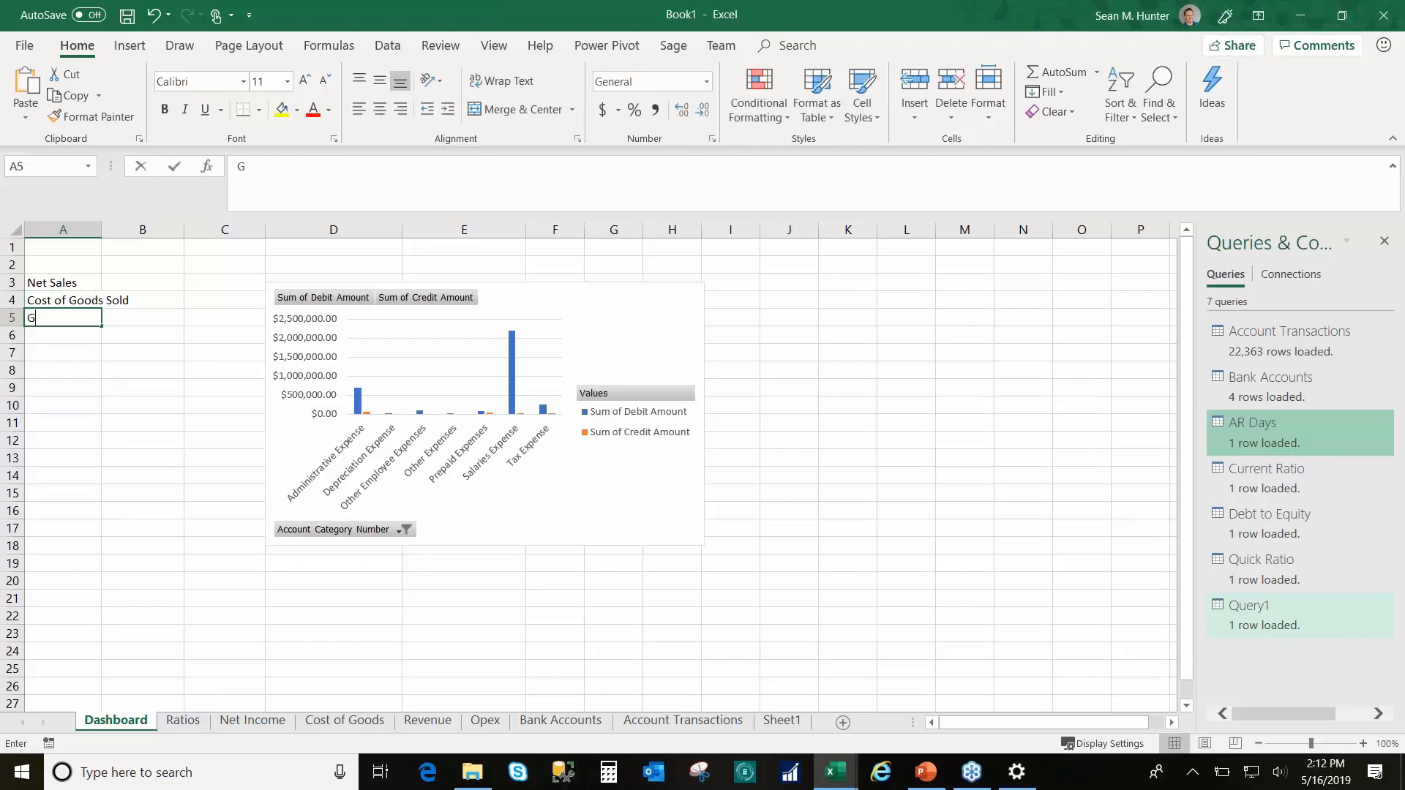
pyautogui.write('ross Profit')
pyautogui.press('Return')
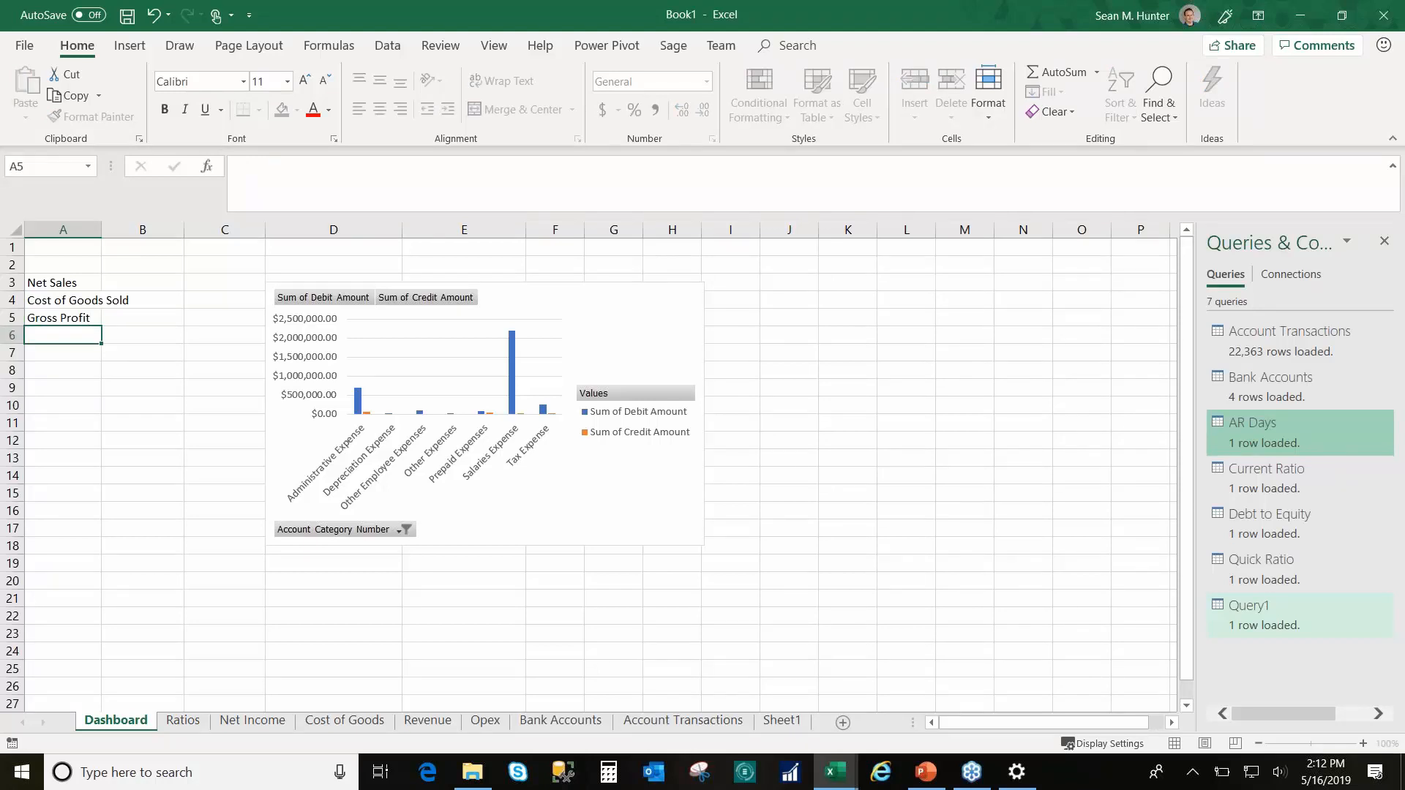
# Step: Enter the labels Operating Expense and Net Income in A6 and A7, and shift the Opex chart slightly right and up
pyautogui.write('Operatin')
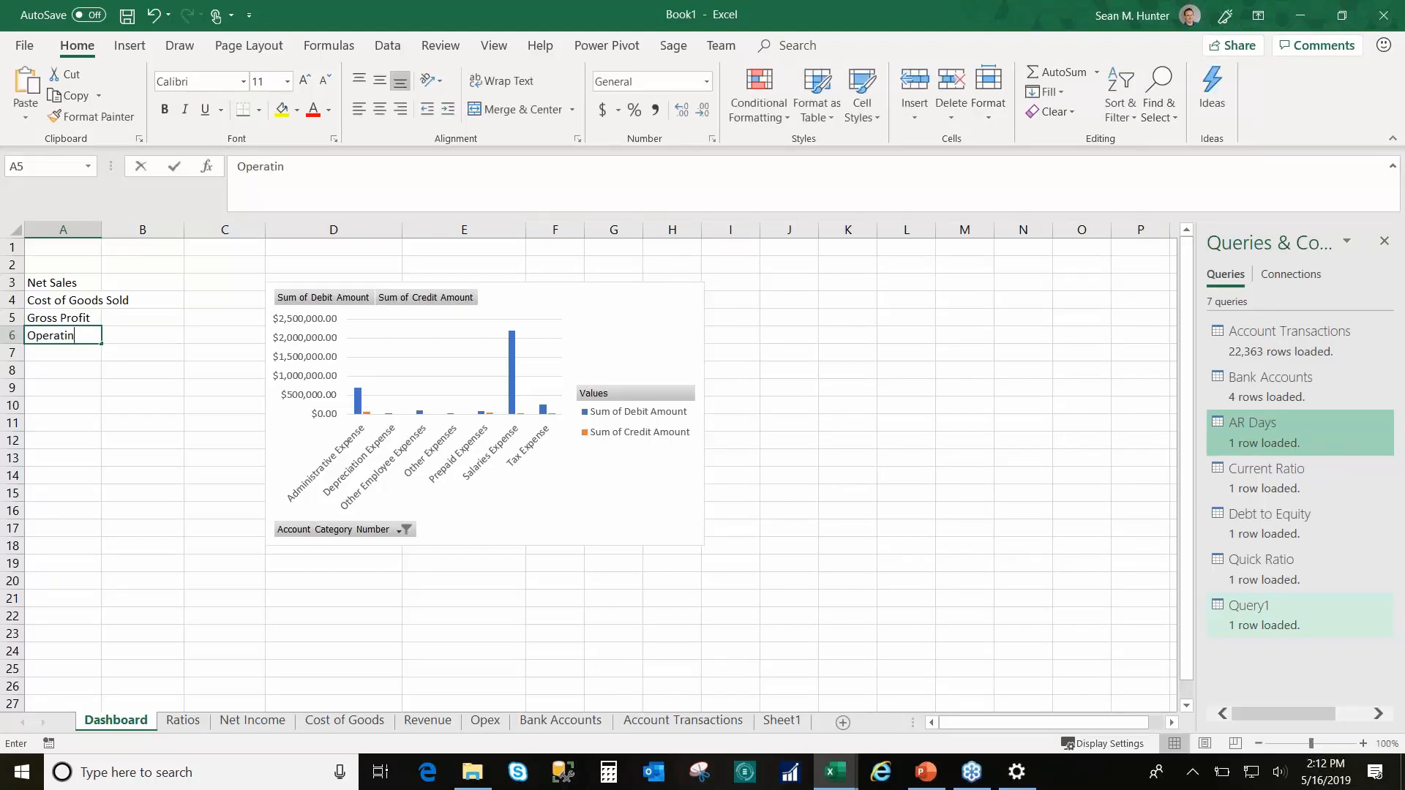
pyautogui.write('g Expens')
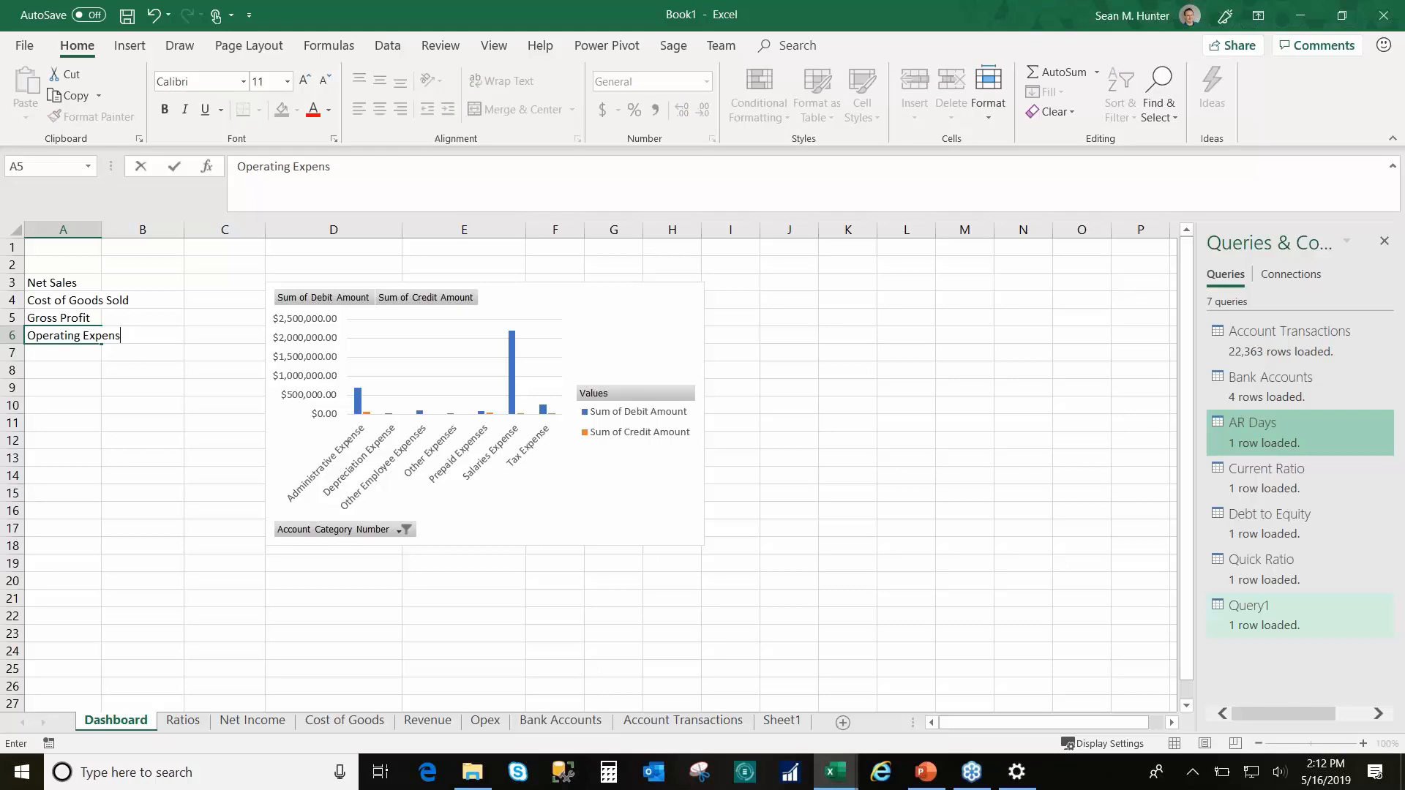
pyautogui.write('e')
pyautogui.press('Return')
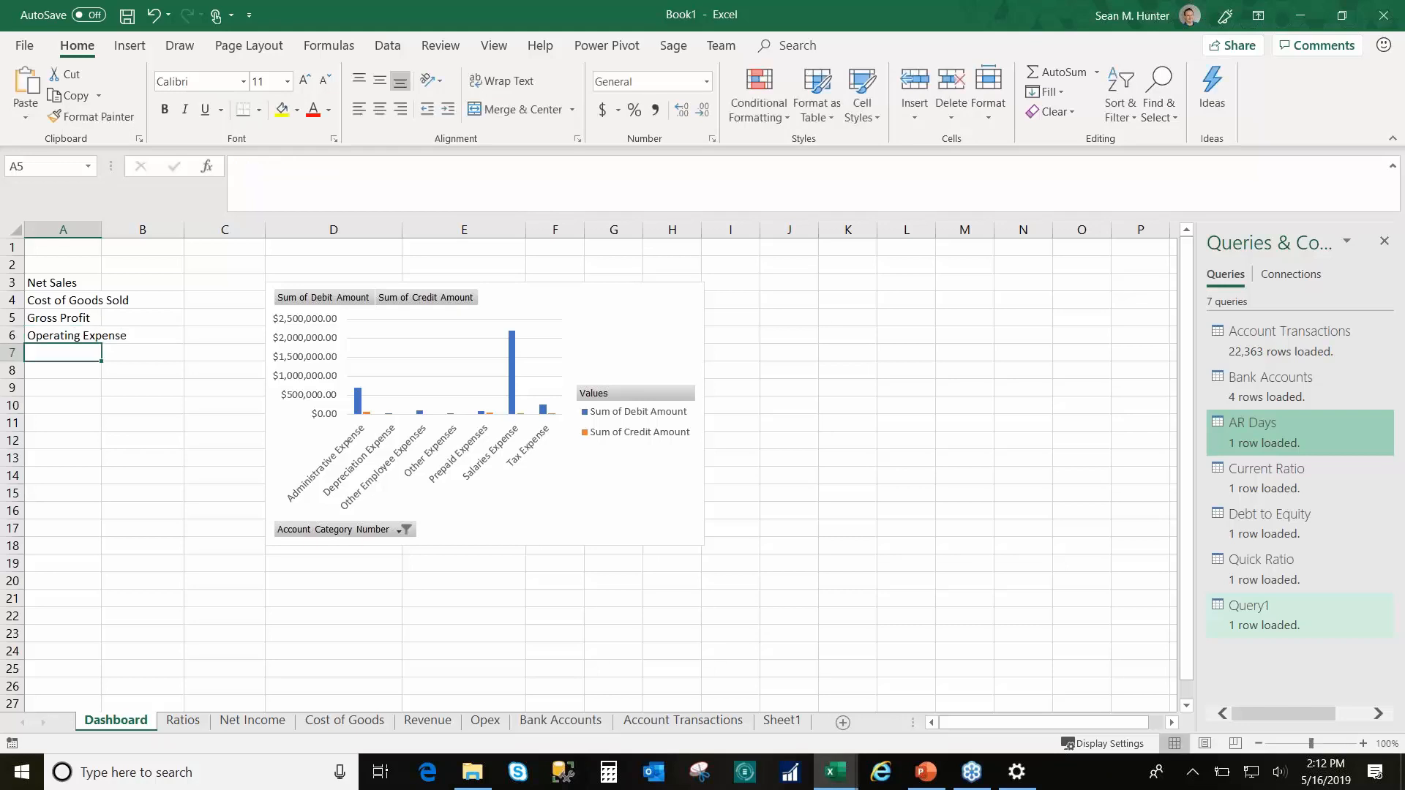
pyautogui.write('Net Income')
pyautogui.press('Return')
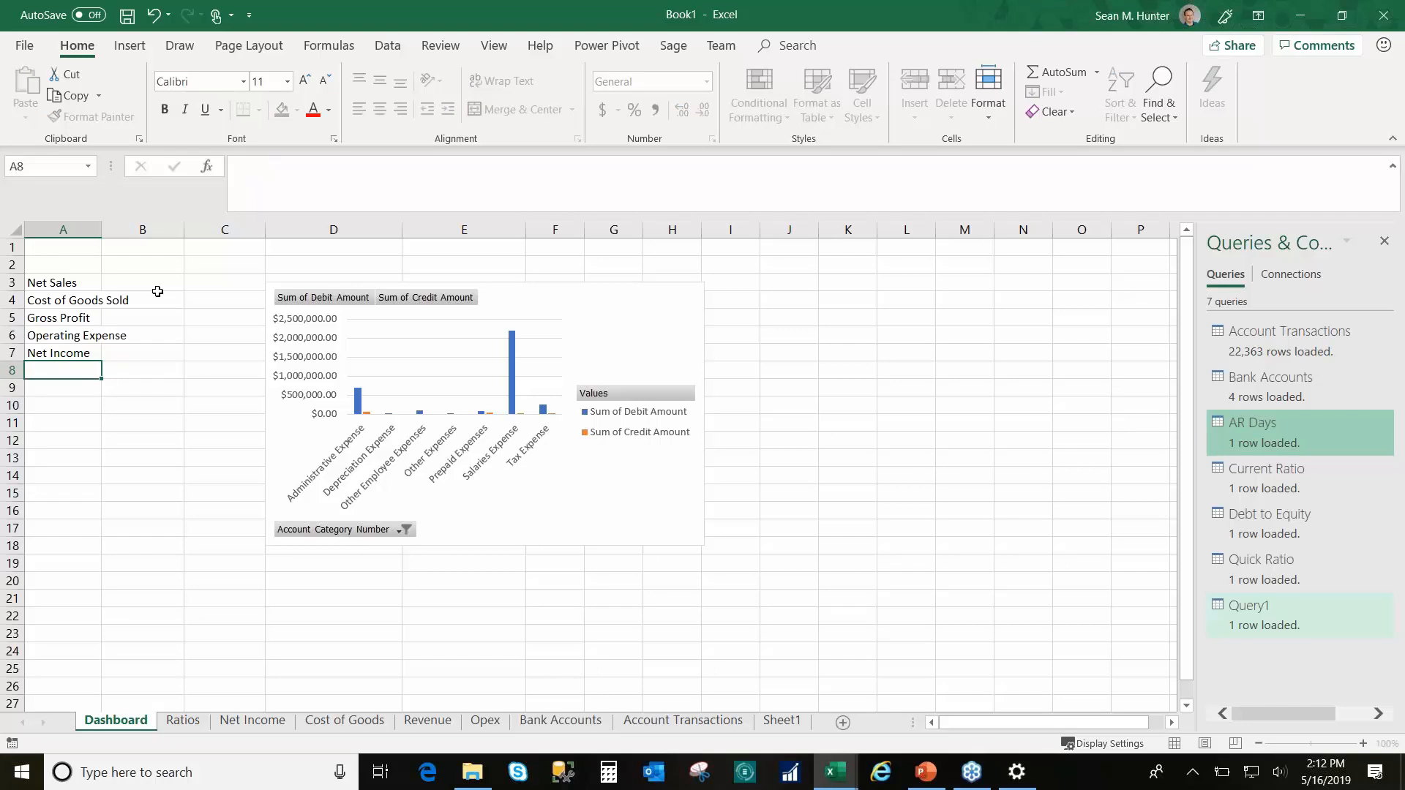
pyautogui.moveTo(604, 308); pyautogui.dragTo(618, 297)
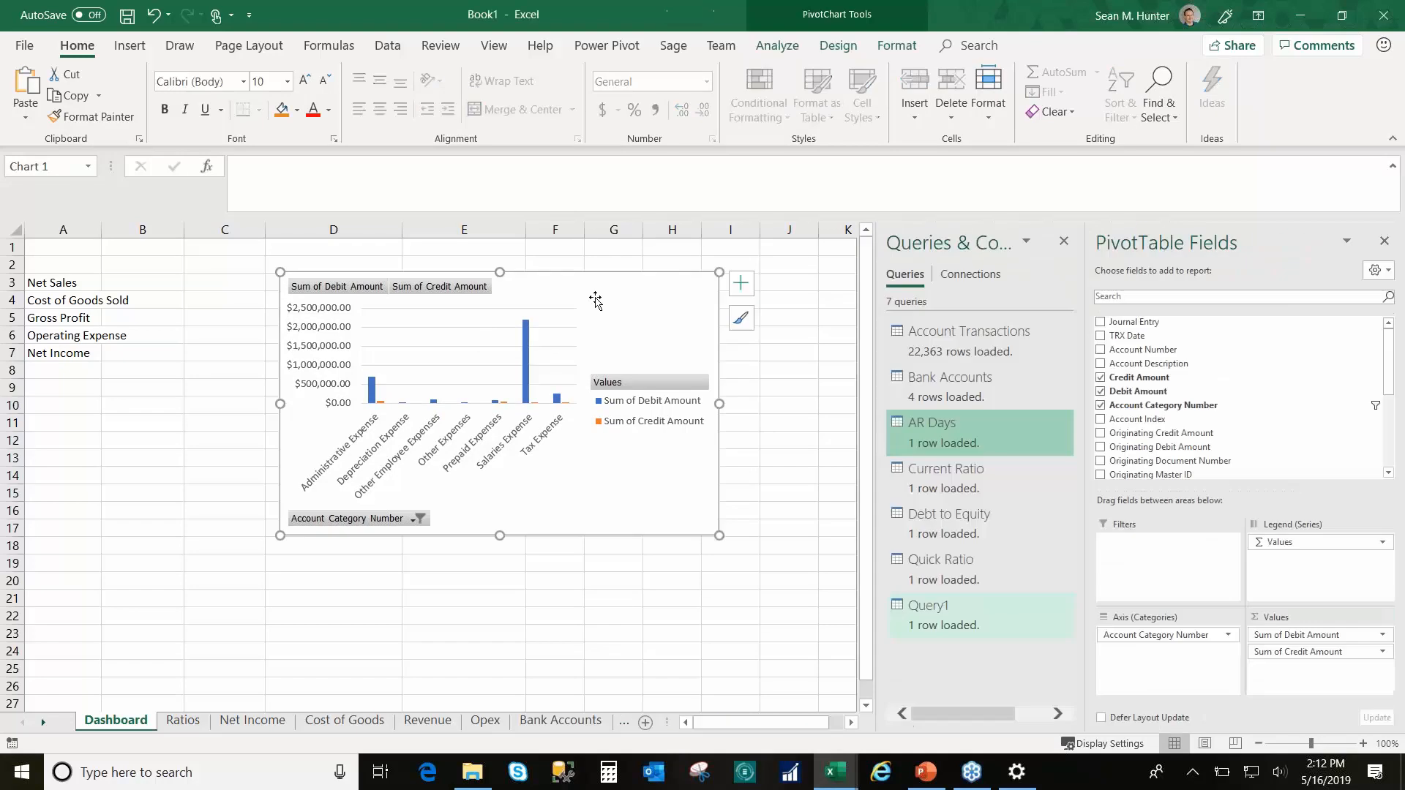
pyautogui.press('Escape')
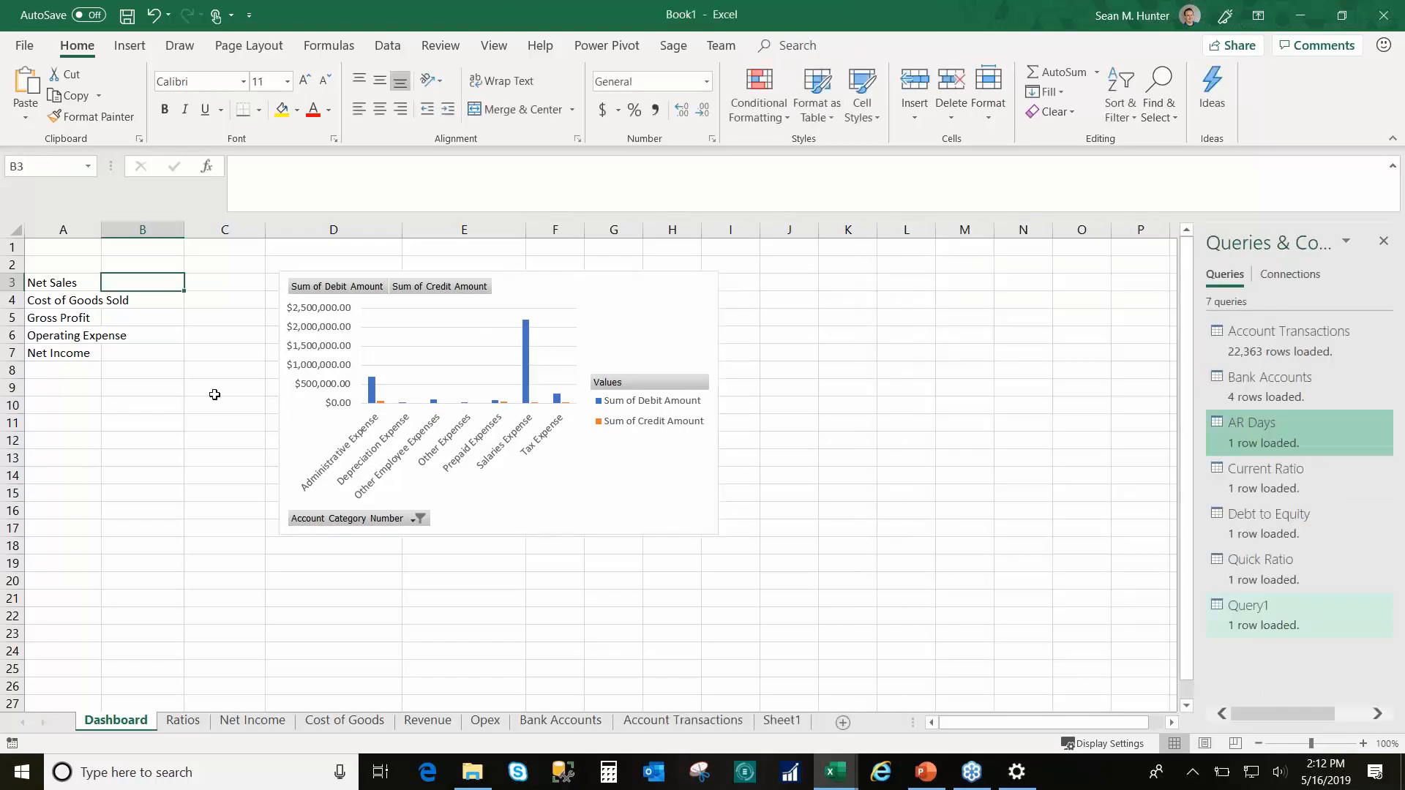
# Step: Calculate Net Sales in B3 as the Revenue PivotTable's grand total Sum of Credit Amount minus its grand total Sum of Debit Amount
pyautogui.click(252, 169)
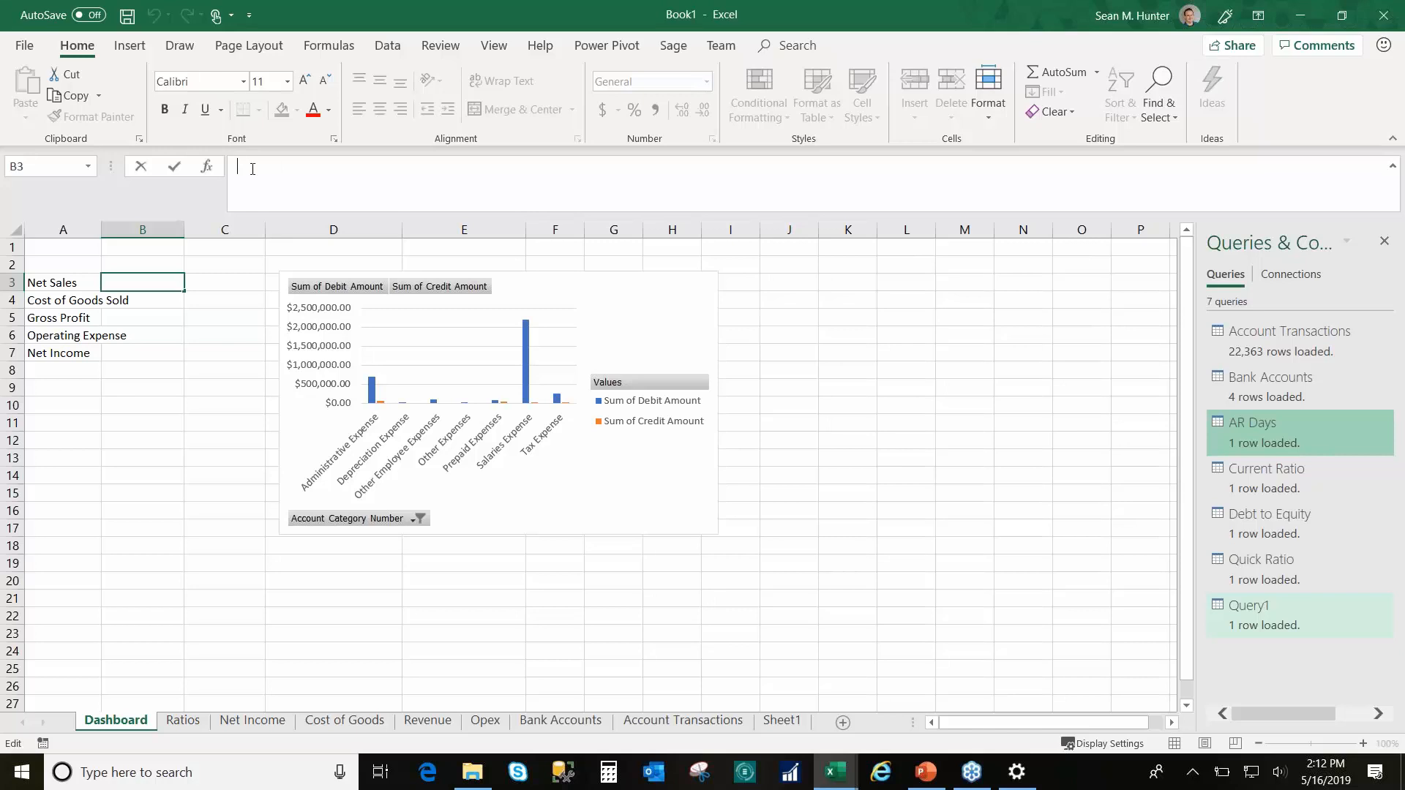
pyautogui.write('=')
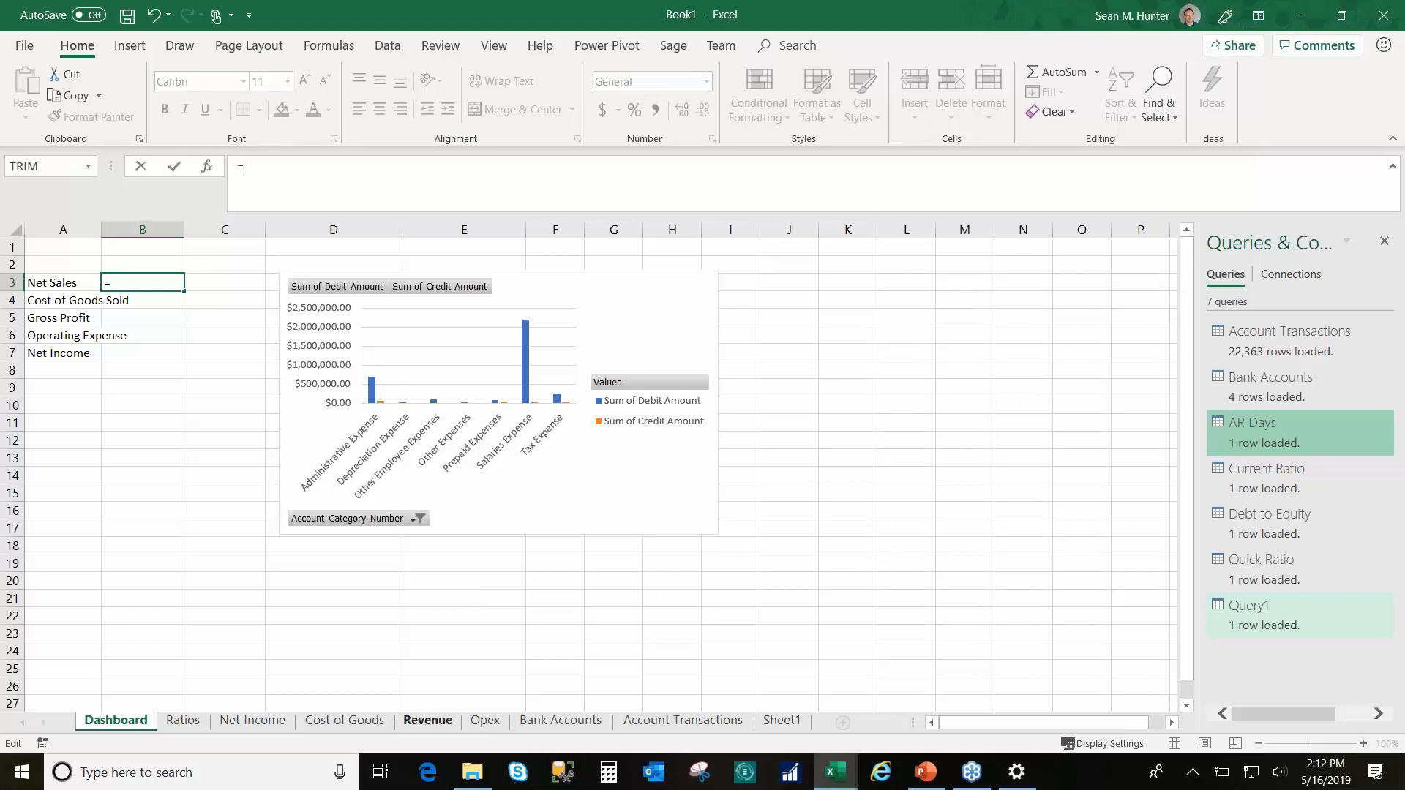
pyautogui.click(426, 723)
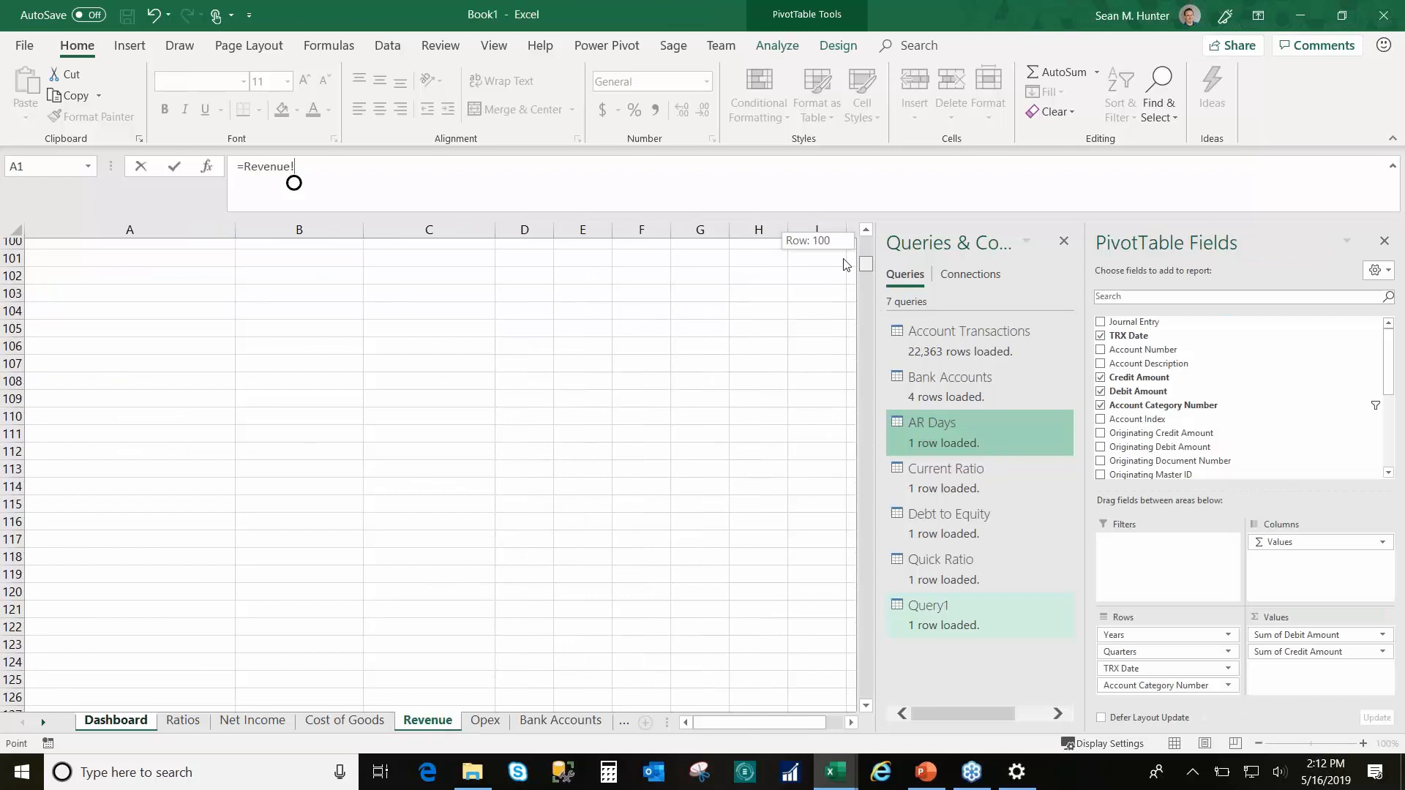
pyautogui.moveTo(846, 265); pyautogui.dragTo(846, 253)
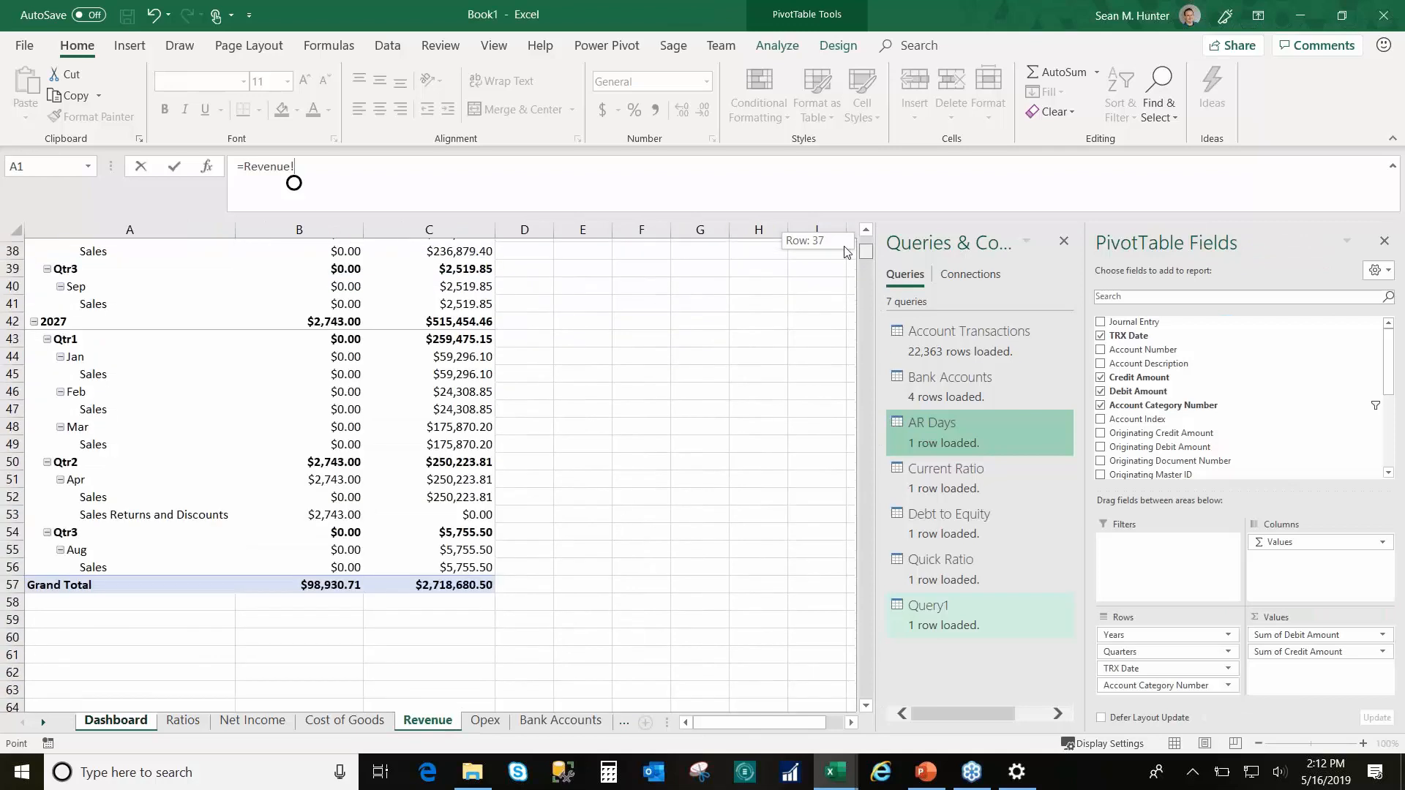
pyautogui.click(429, 584)
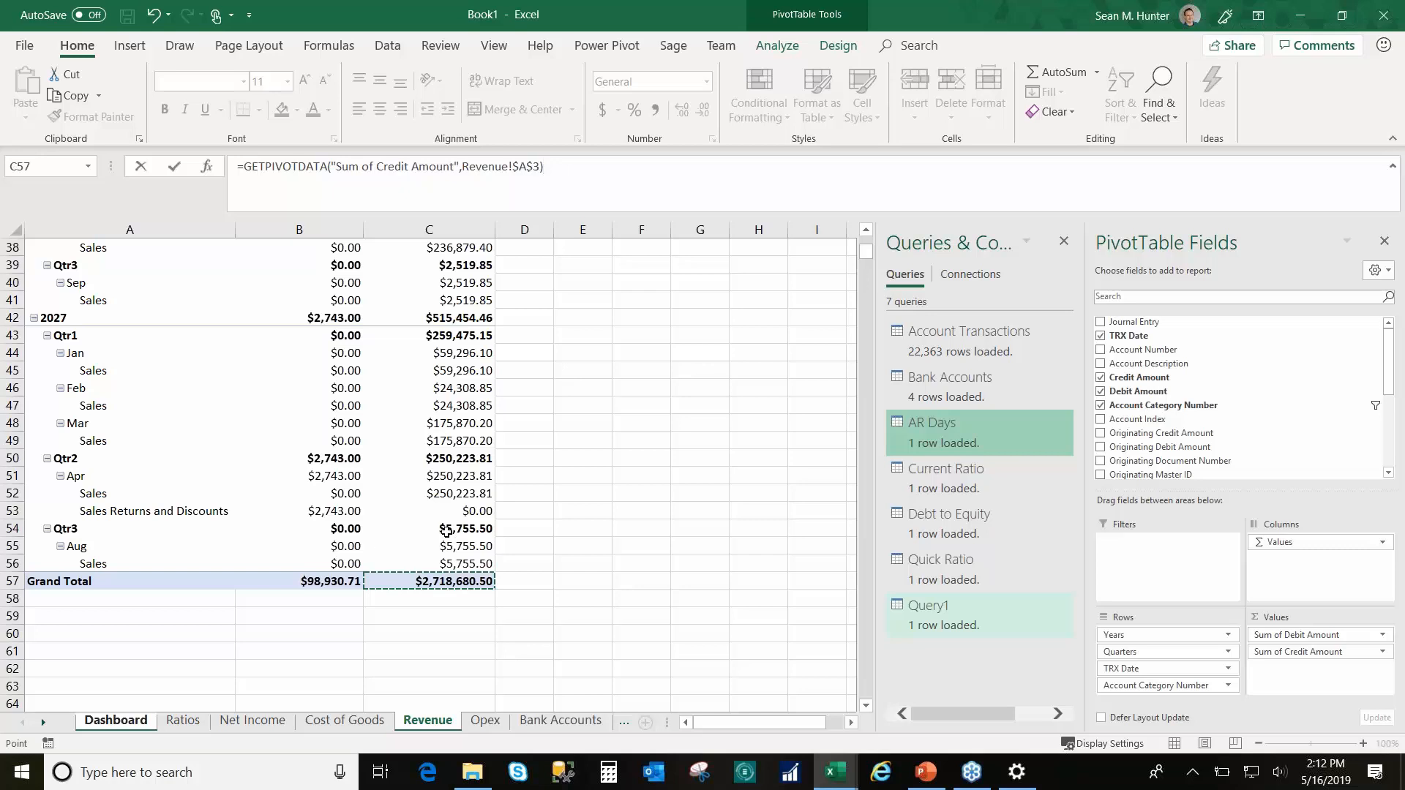
pyautogui.click(623, 176)
pyautogui.write('-')
pyautogui.click(328, 584)
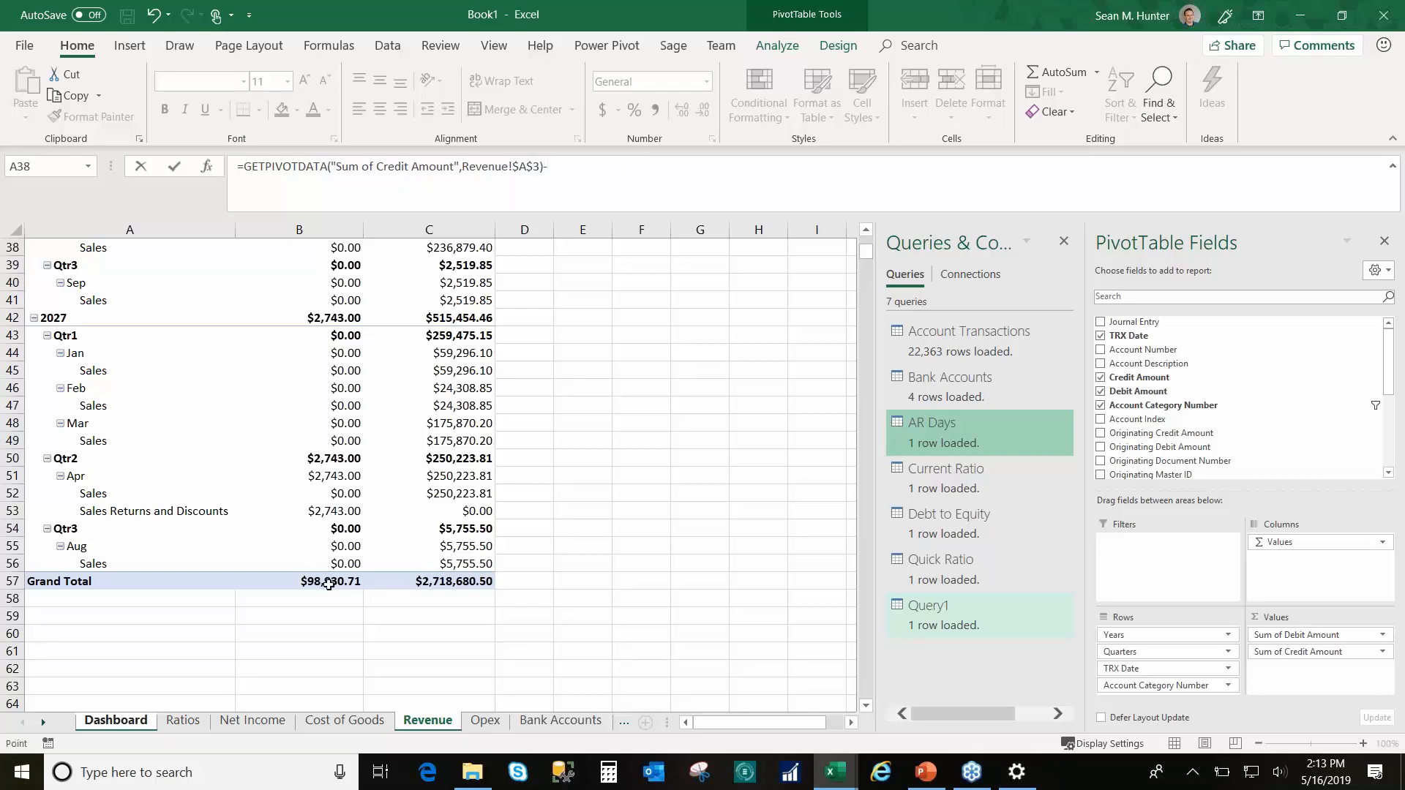
pyautogui.click(174, 168)
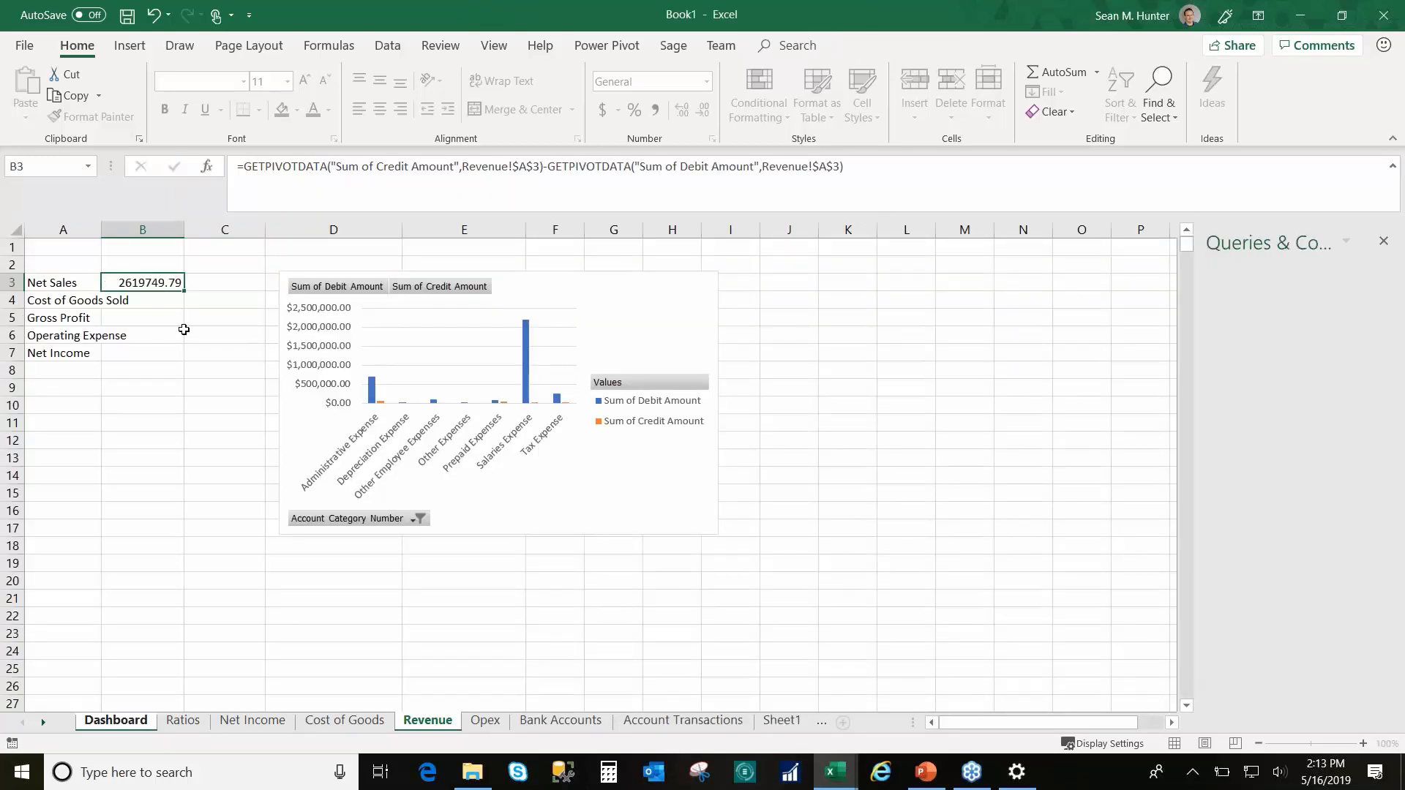
pyautogui.press('Return')
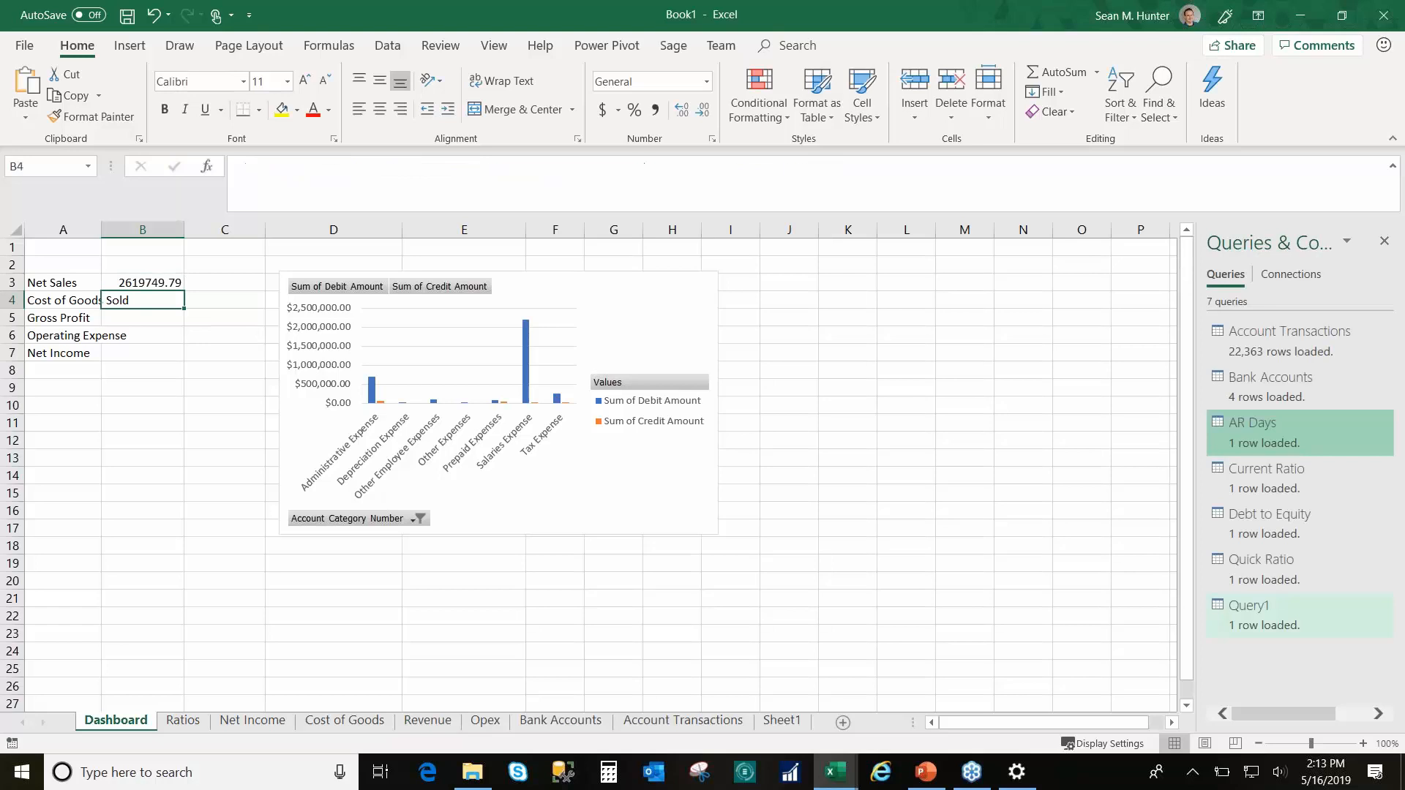
# Step: Calculate Cost of Goods Sold in B4 as the Cost of Goods PivotTable's grand total Sum of Debit Amount minus Sum of Credit Amount
pyautogui.write('=')
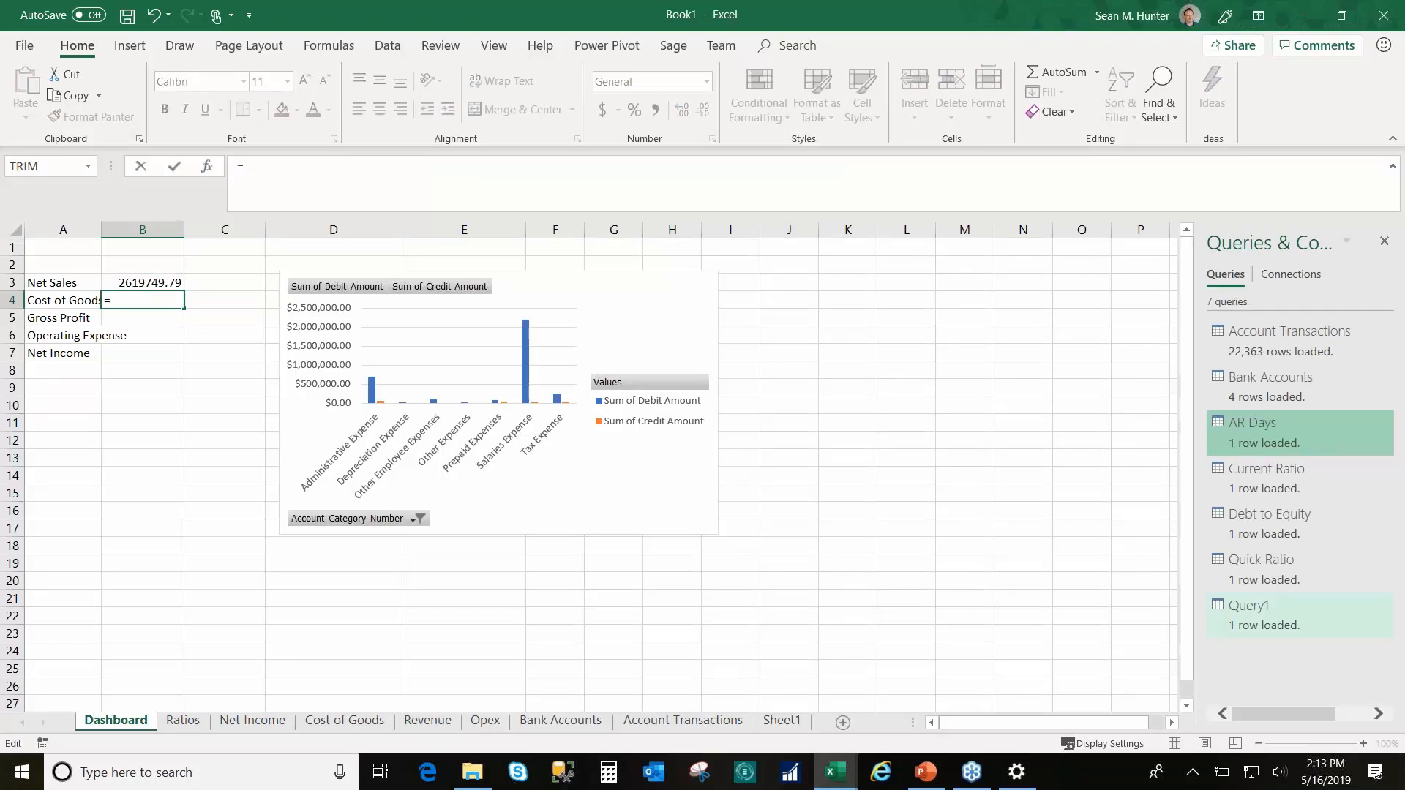
pyautogui.click(340, 724)
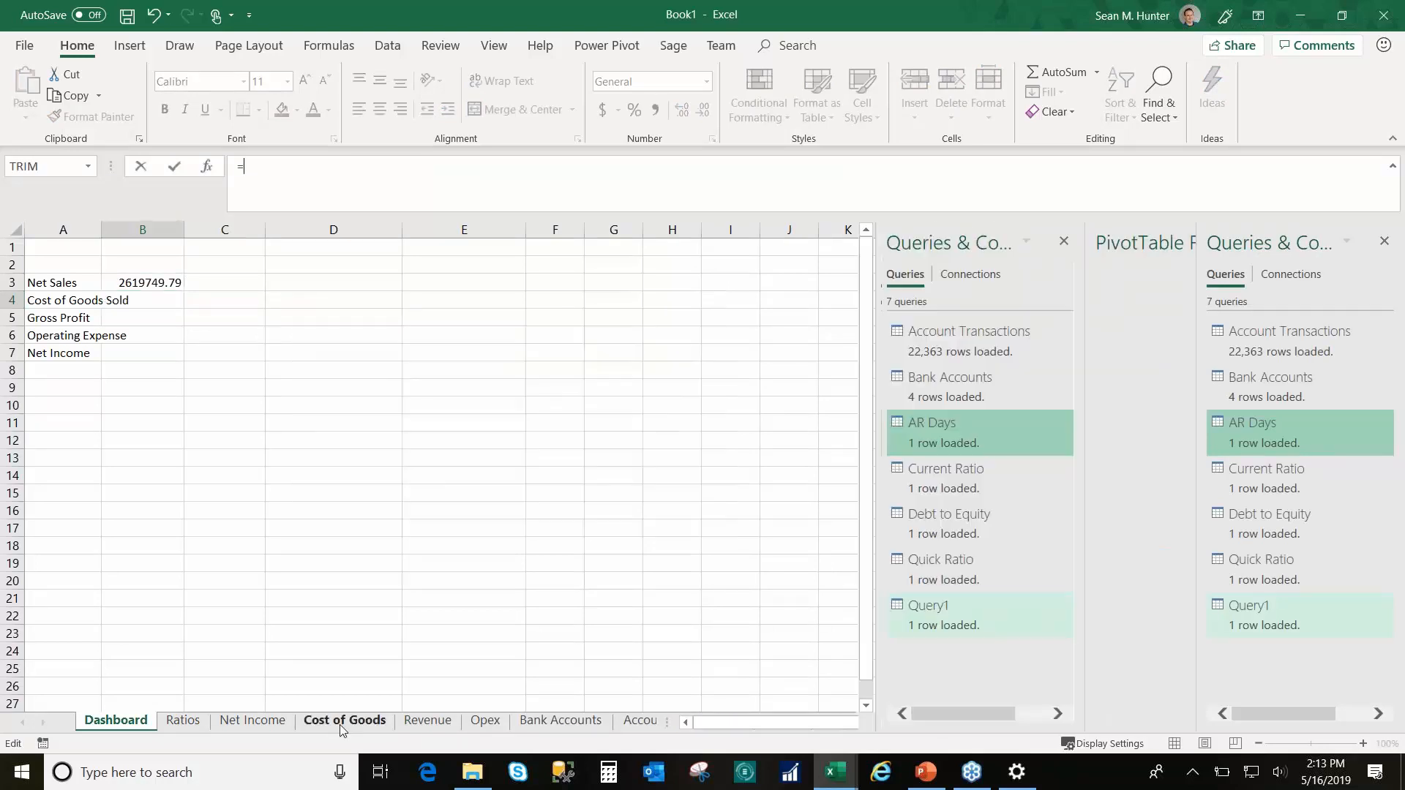
pyautogui.click(106, 300)
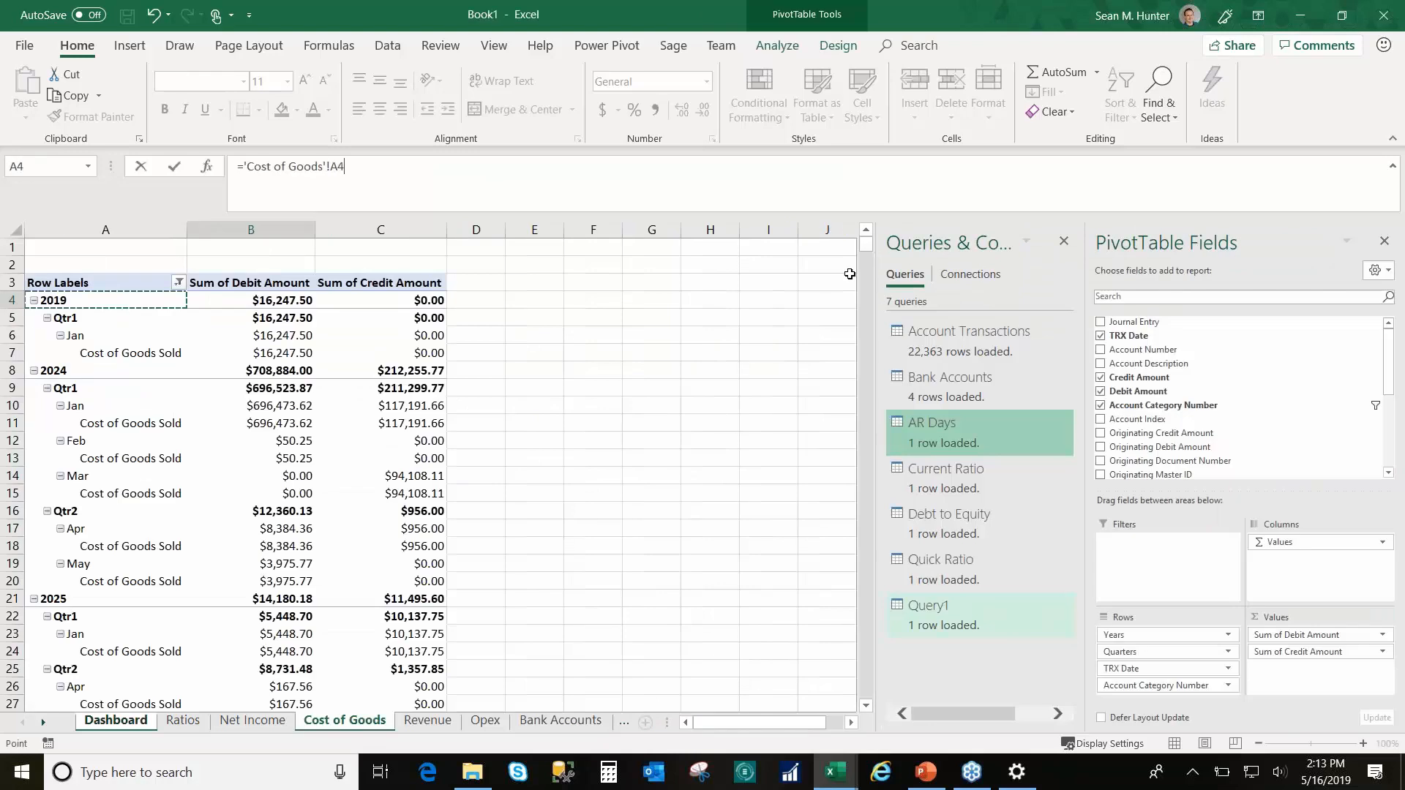
pyautogui.moveTo(866, 243)
pyautogui.mouseDown()
pyautogui.moveTo(866, 319)
pyautogui.moveTo(865, 255)
pyautogui.mouseUp()
pyautogui.click(251, 282)
pyautogui.write('-')
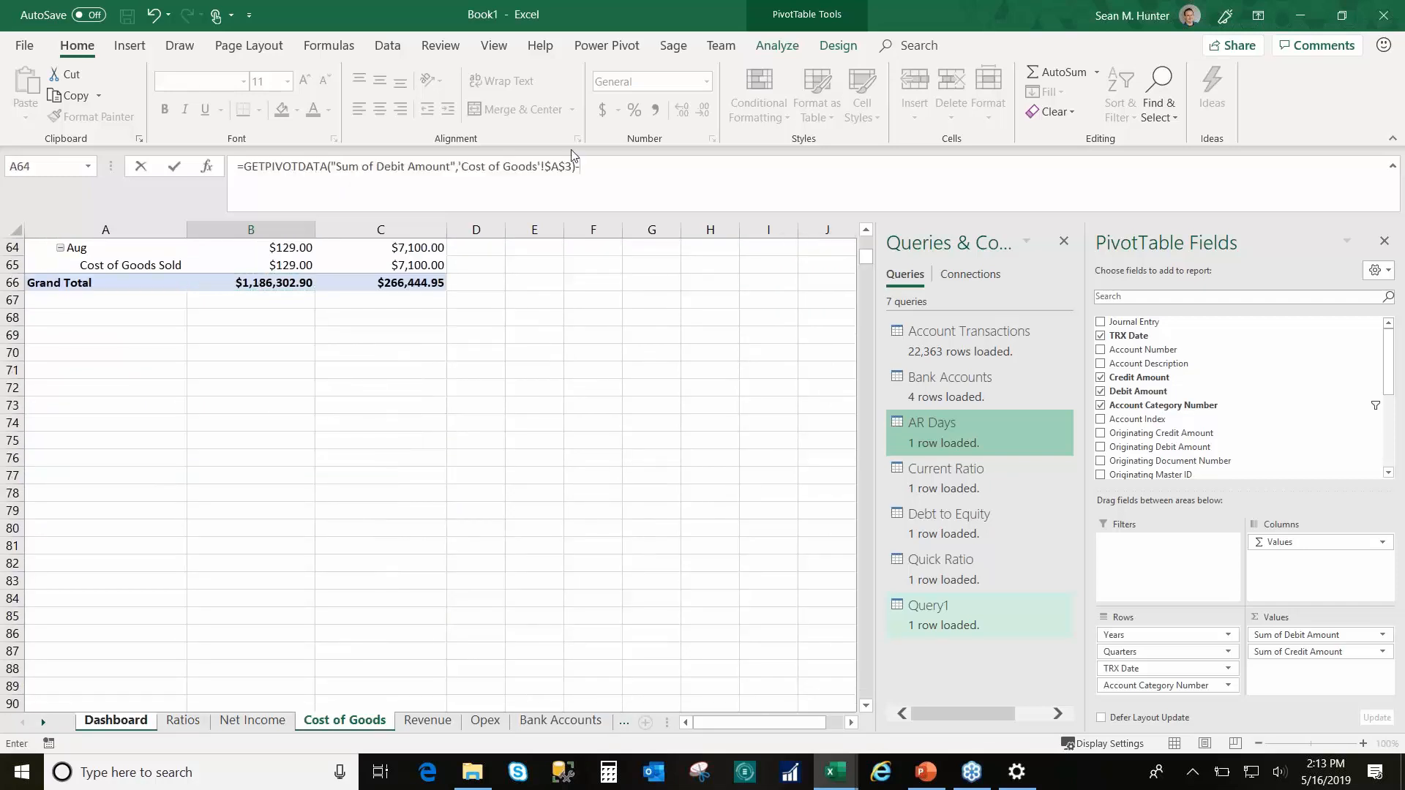
pyautogui.click(382, 280)
pyautogui.press('Return')
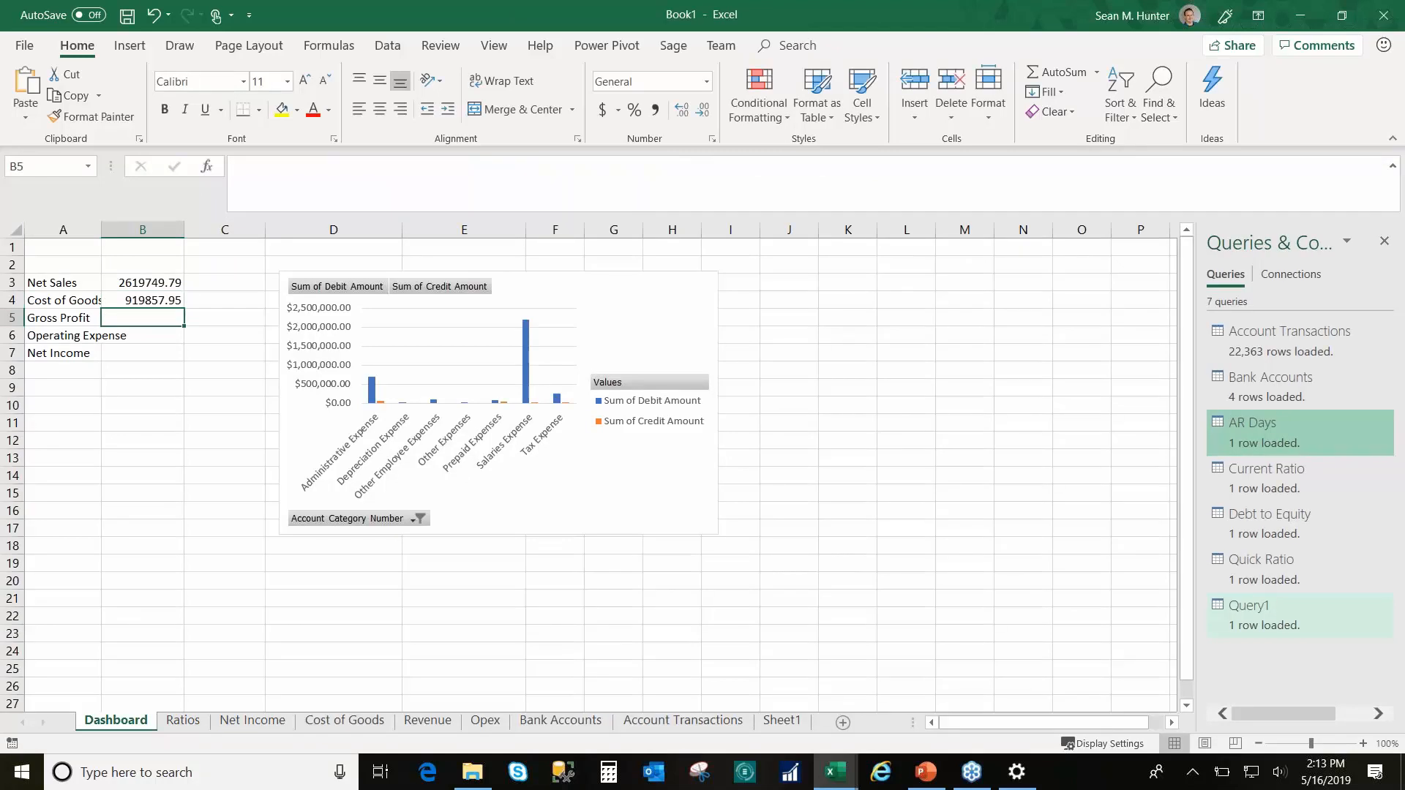
# Step: Calculate Gross Profit in B5 with the formula =B3-B4
pyautogui.write('=')
pyautogui.click(155, 283)
pyautogui.write('-')
pyautogui.click(164, 298)
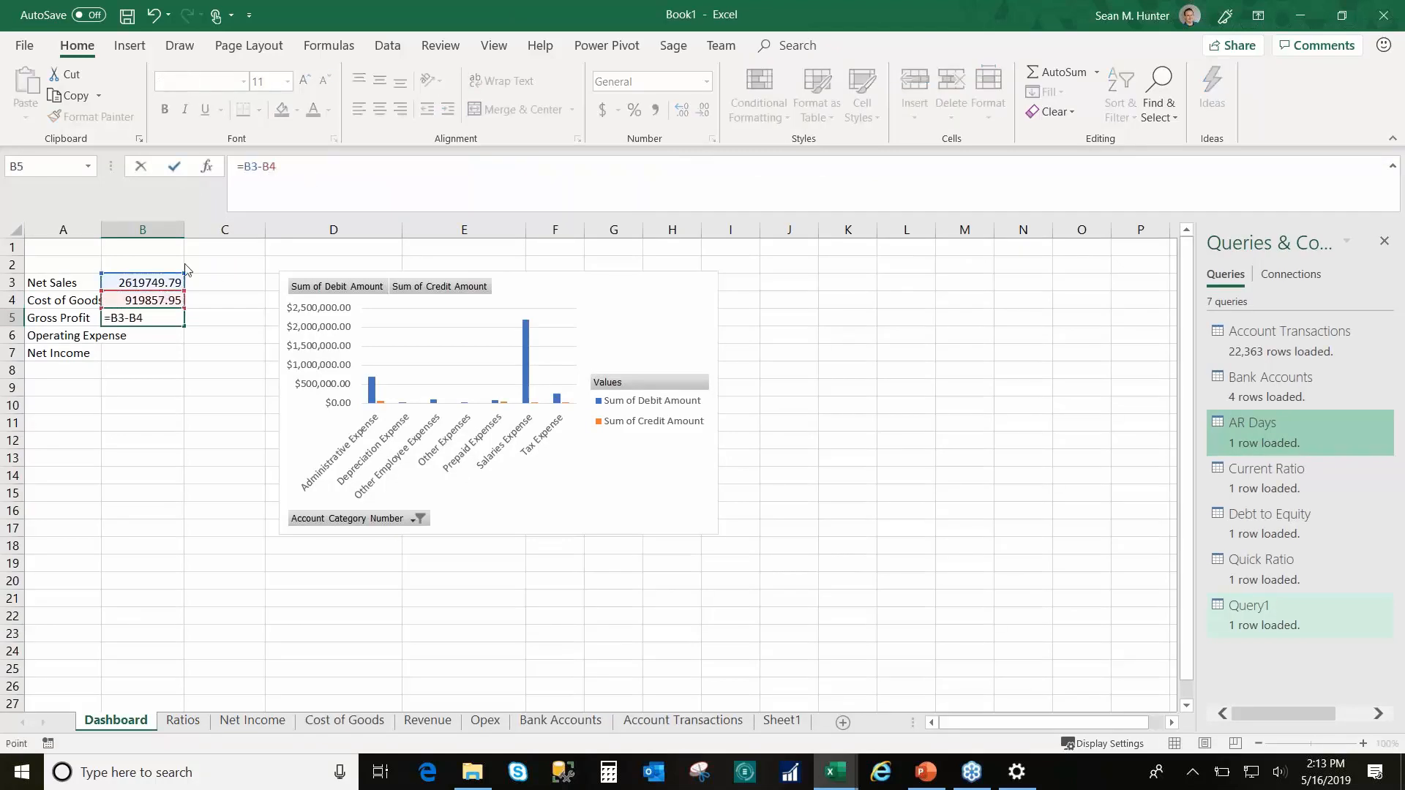
pyautogui.click(176, 168)
# Step: Calculate Operating Expense in B6 as the Opex PivotTable's grand total Sum of Debit Amount minus its grand total Sum of Credit Amount
pyautogui.press('Down')
pyautogui.click(346, 192)
pyautogui.write('=')
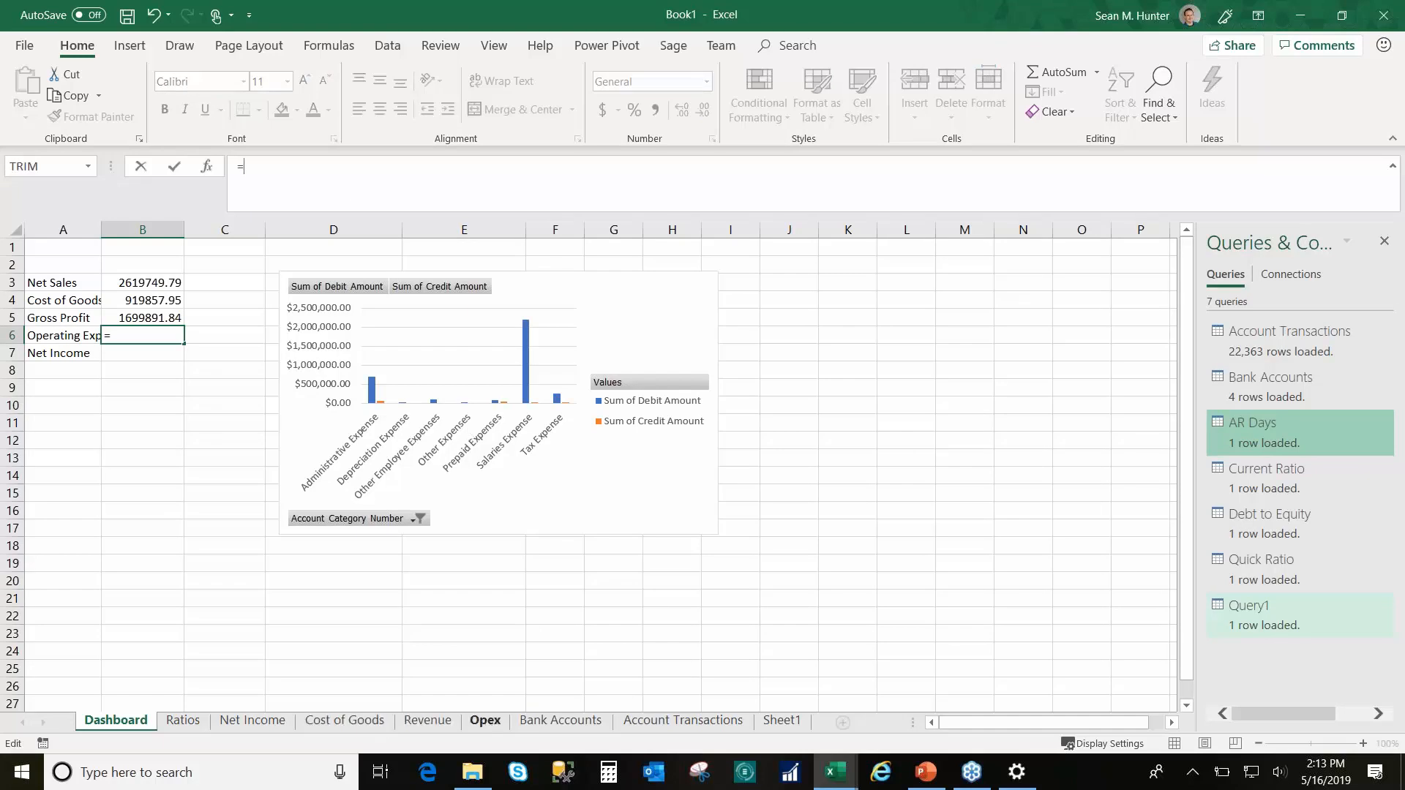
pyautogui.click(491, 728)
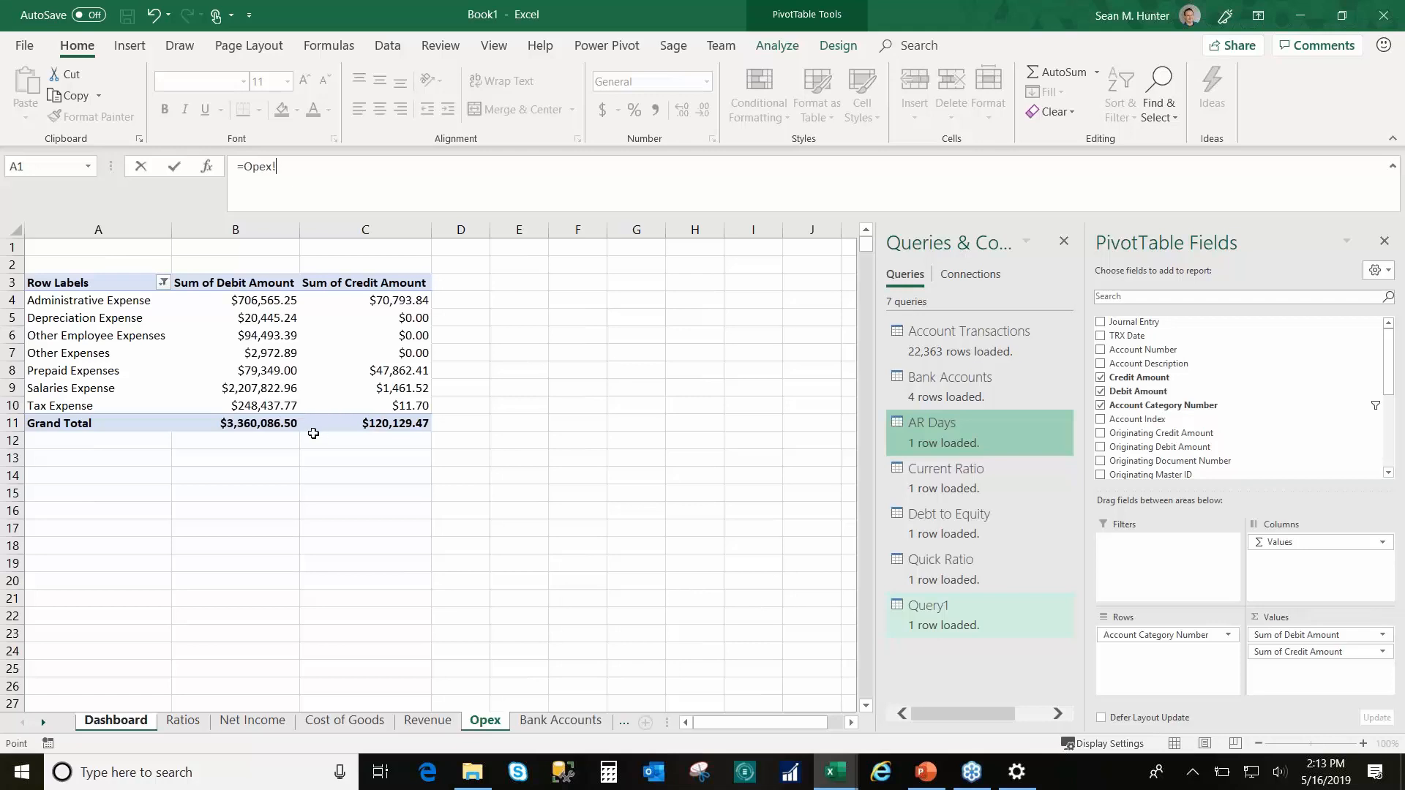
pyautogui.click(252, 423)
pyautogui.write('-')
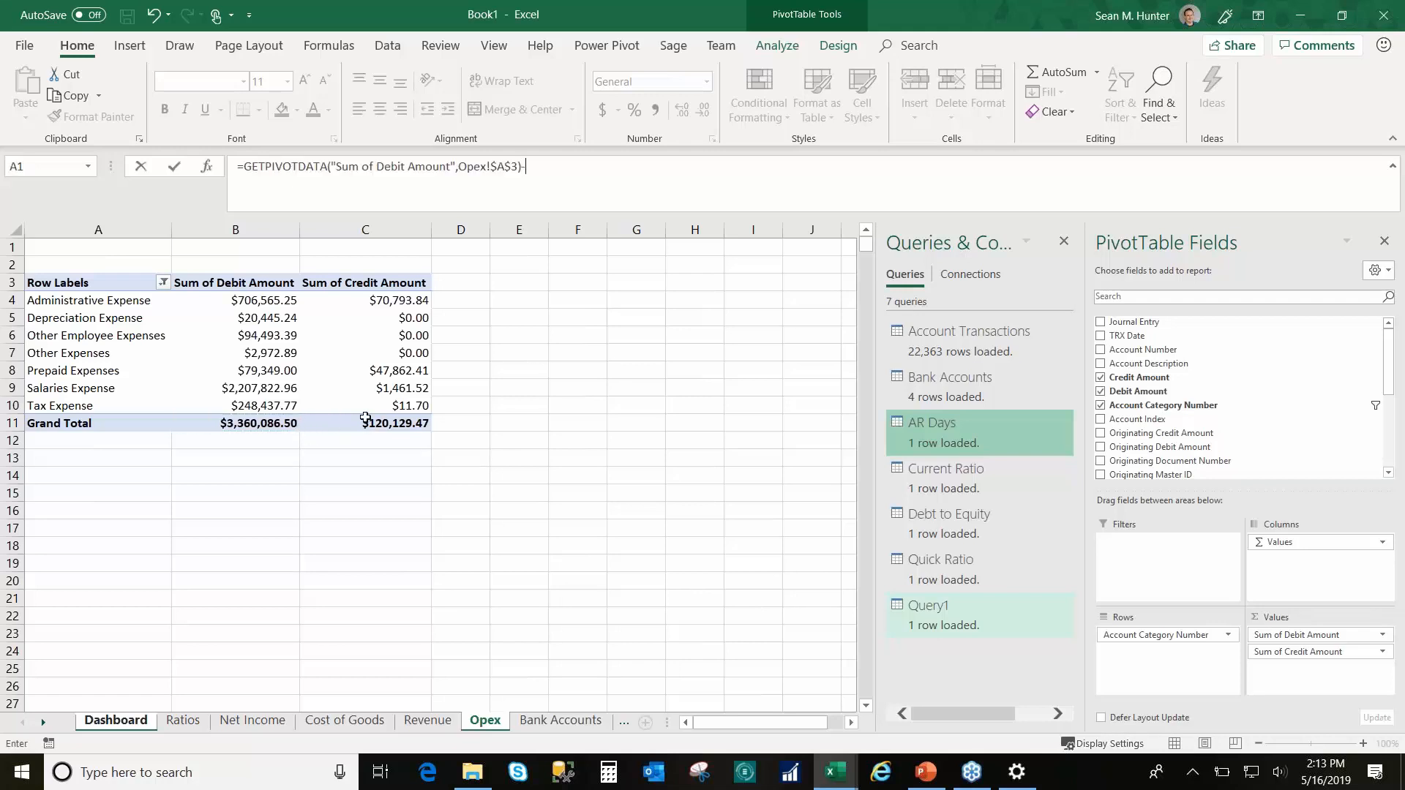
pyautogui.click(369, 424)
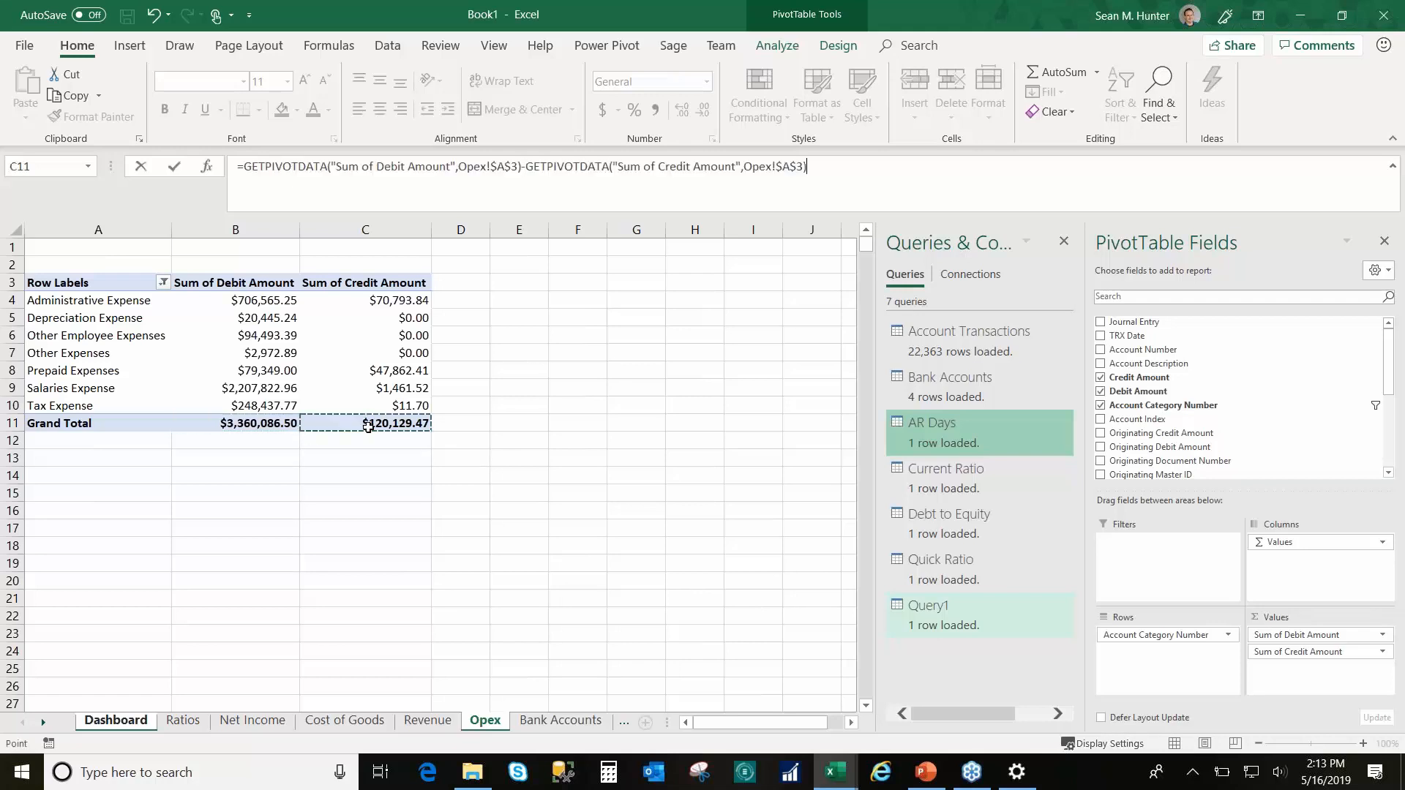
pyautogui.click(175, 166)
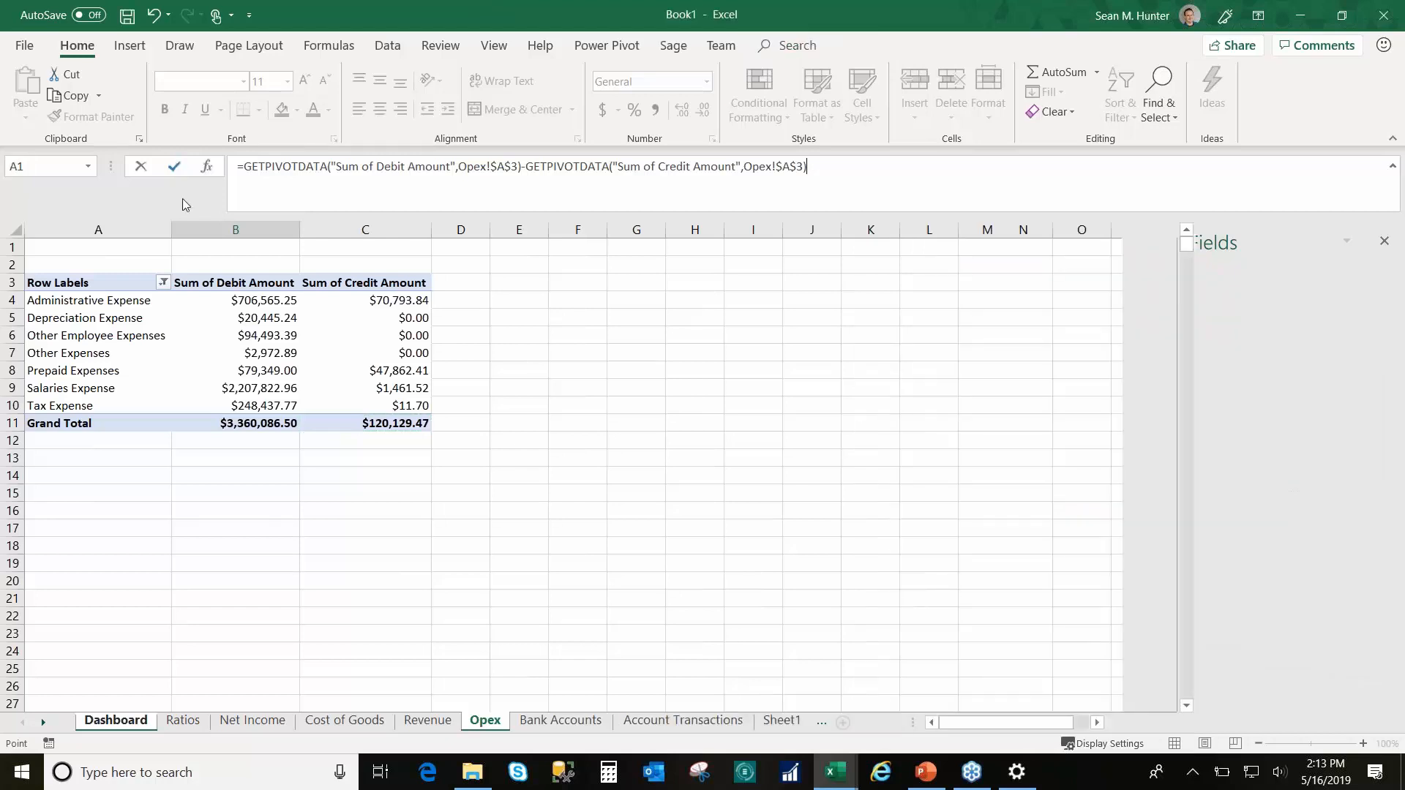
# Step: Calculate Net Income in B7 as the Revenue PivotTable's grand total Sum of Credit Amount minus its grand total Sum of Debit Amount
pyautogui.write('=')
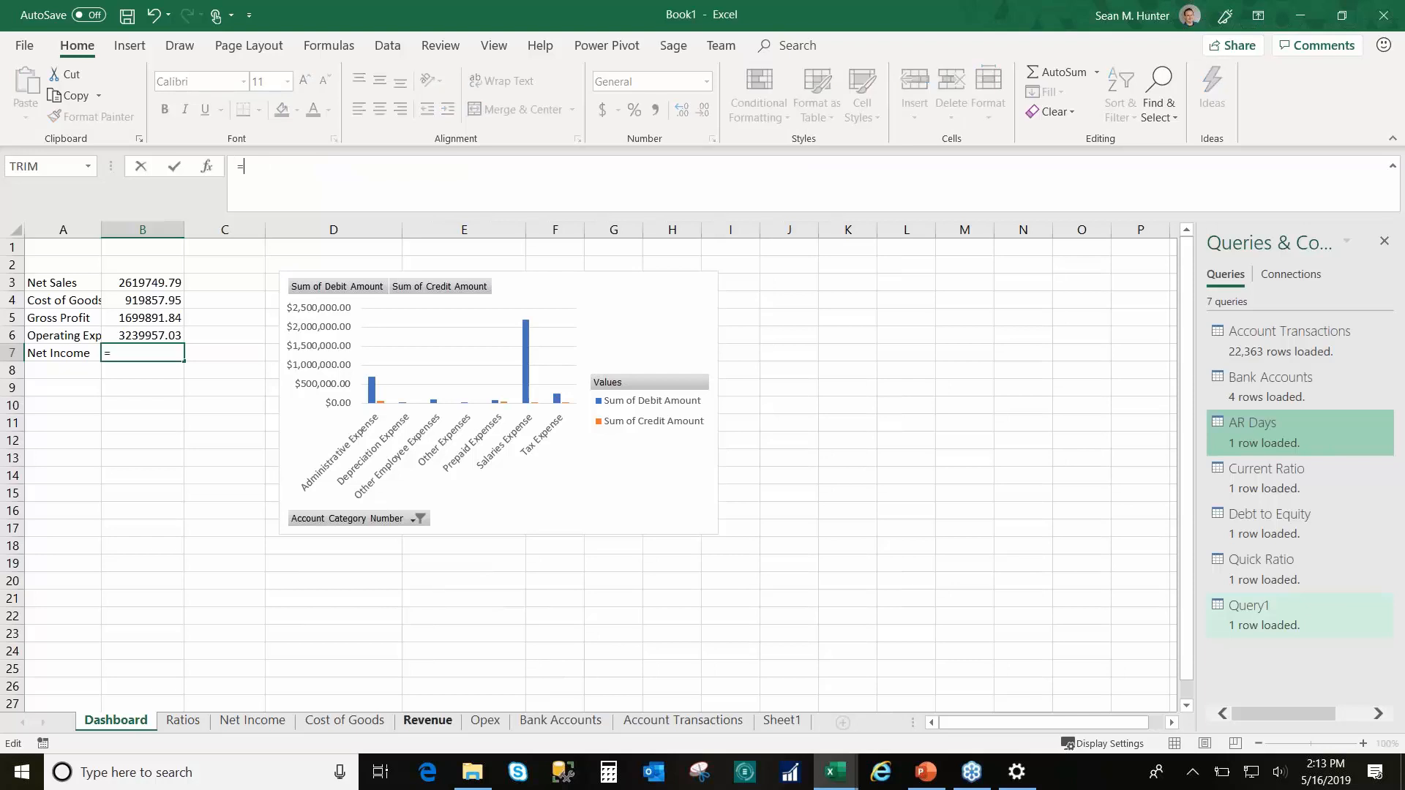
pyautogui.click(427, 720)
pyautogui.click(428, 581)
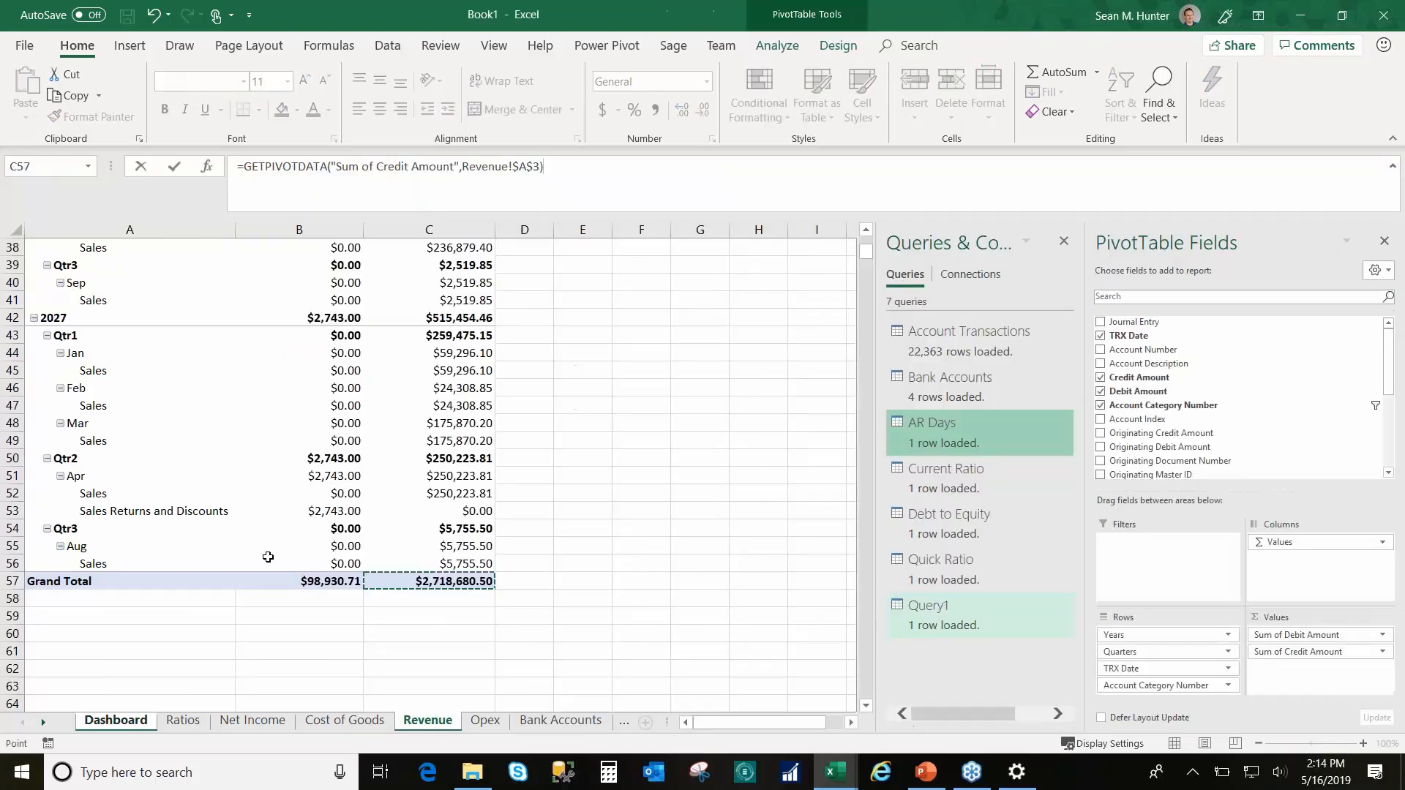
pyautogui.write('-')
pyautogui.click(305, 588)
pyautogui.click(177, 167)
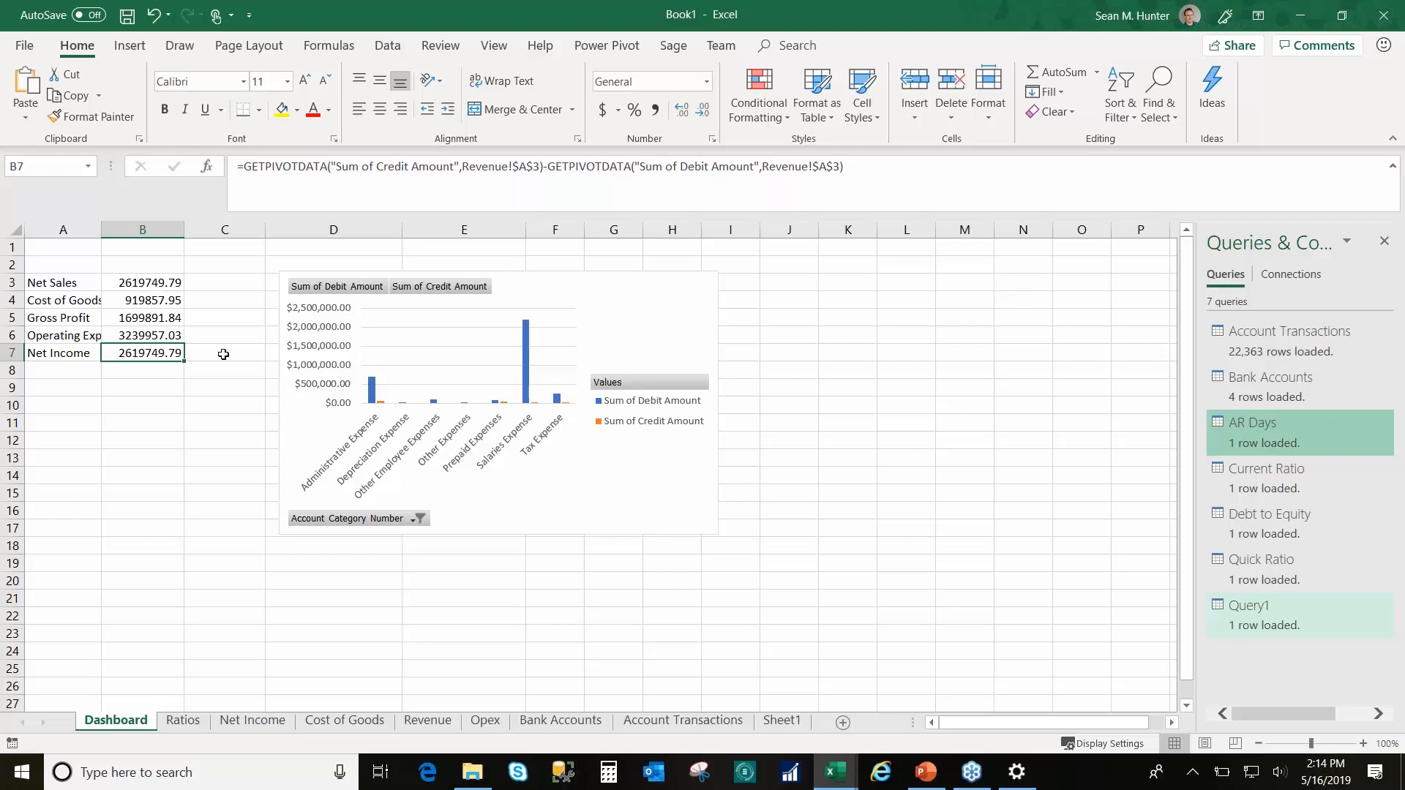
# Step: Add the headers Financial KPI in A2 and Amount in B2 above the indicator rows
pyautogui.moveTo(65, 273); pyautogui.dragTo(143, 306)
pyautogui.click(147, 357)
pyautogui.moveTo(147, 357); pyautogui.dragTo(68, 278)
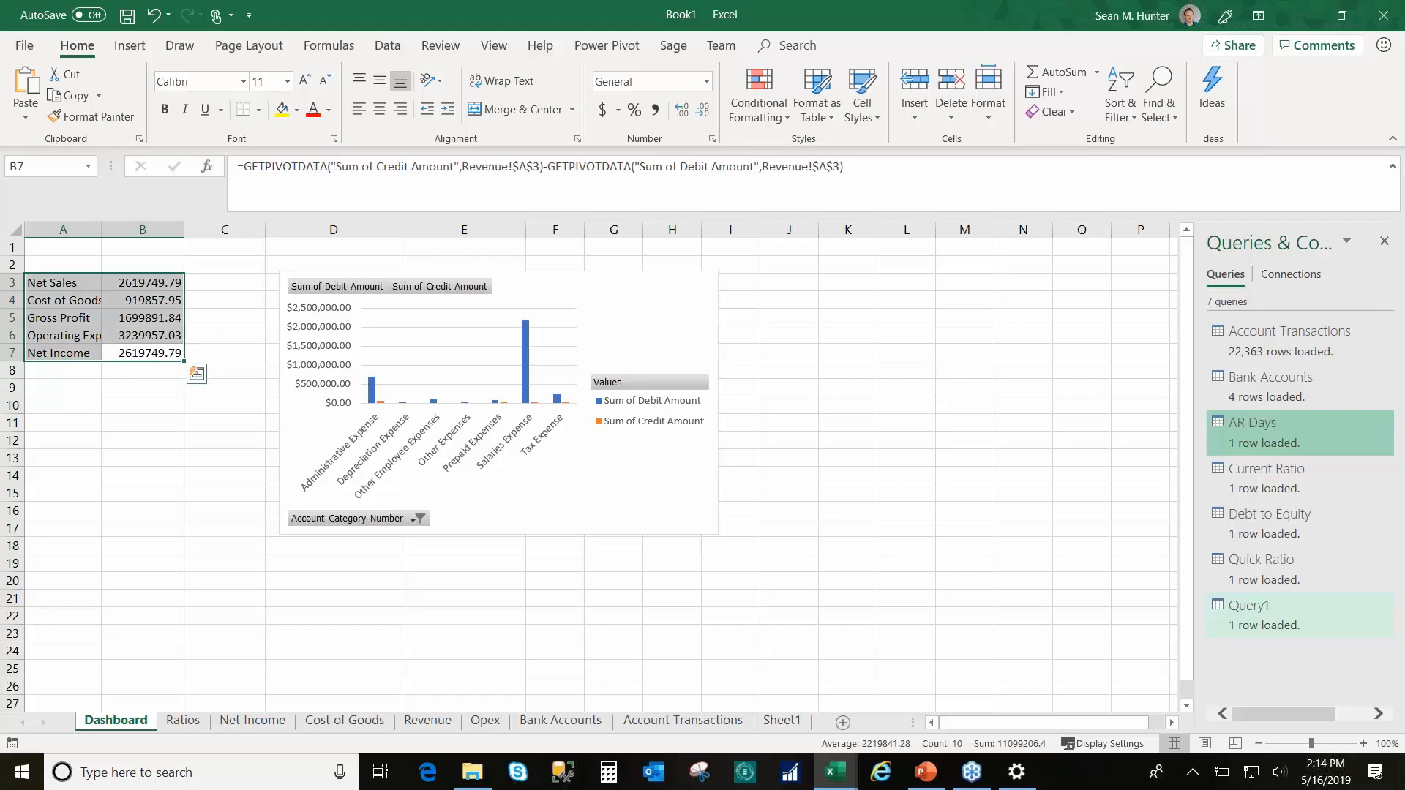
pyautogui.click(63, 264)
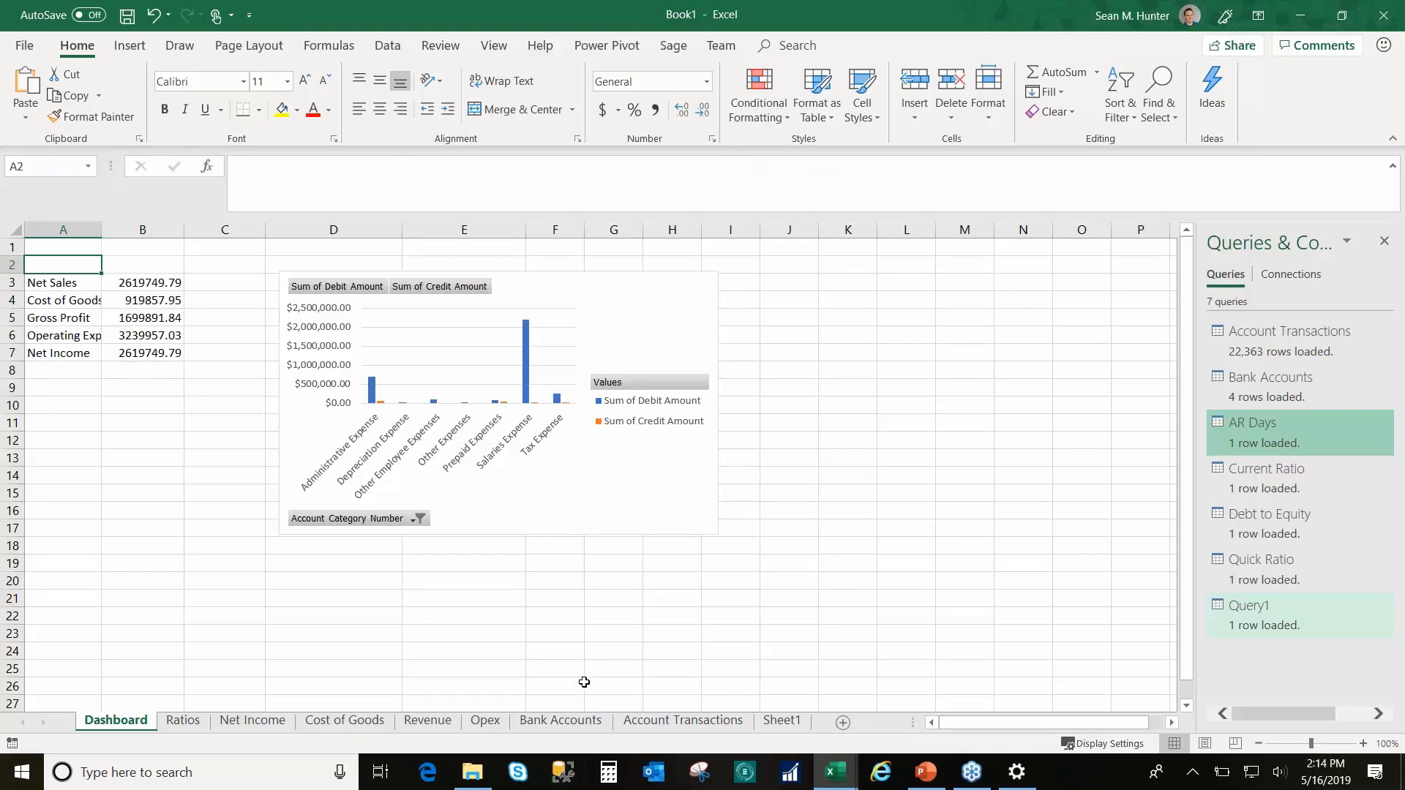
pyautogui.write('Financial KPI')
pyautogui.press('Tab')
pyautogui.write('Am')
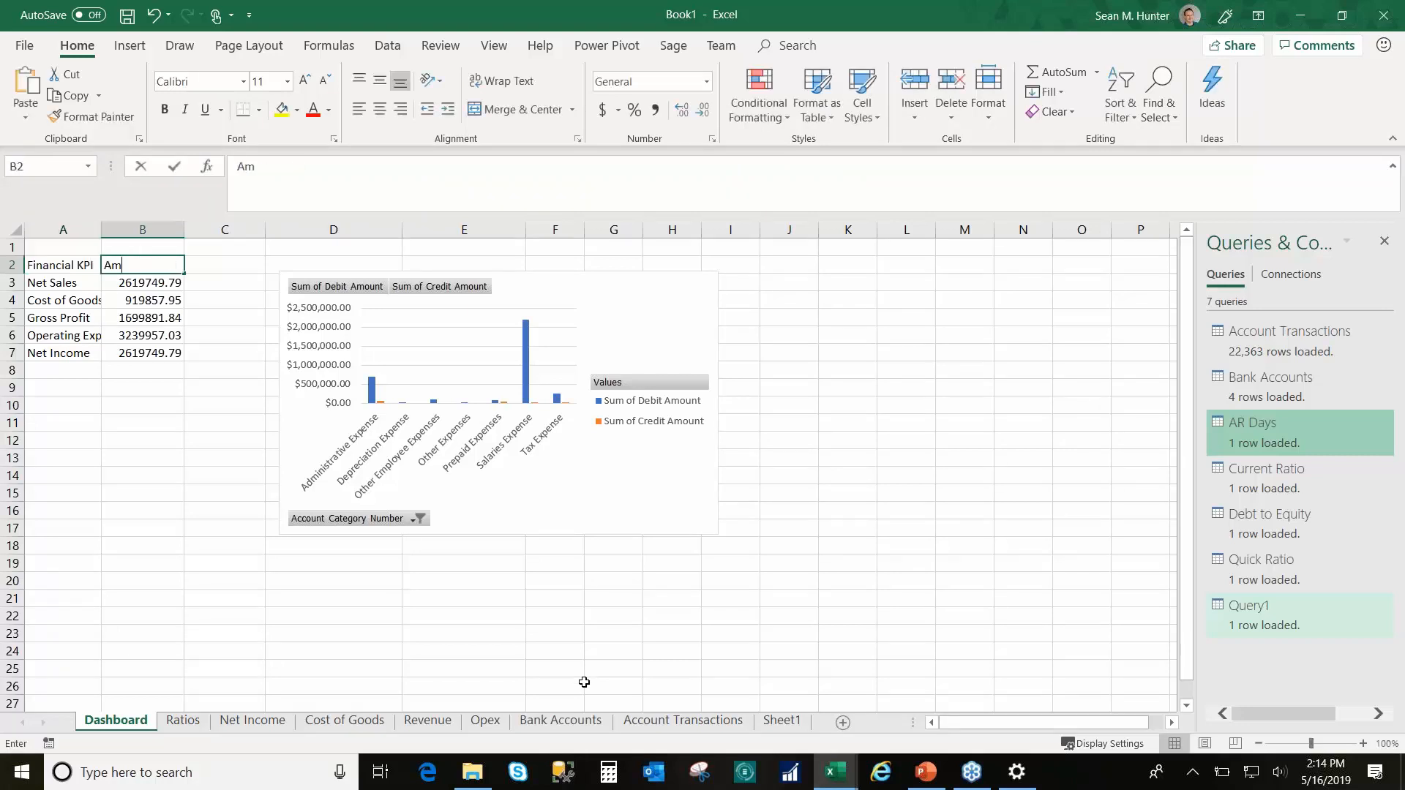
pyautogui.write('ount')
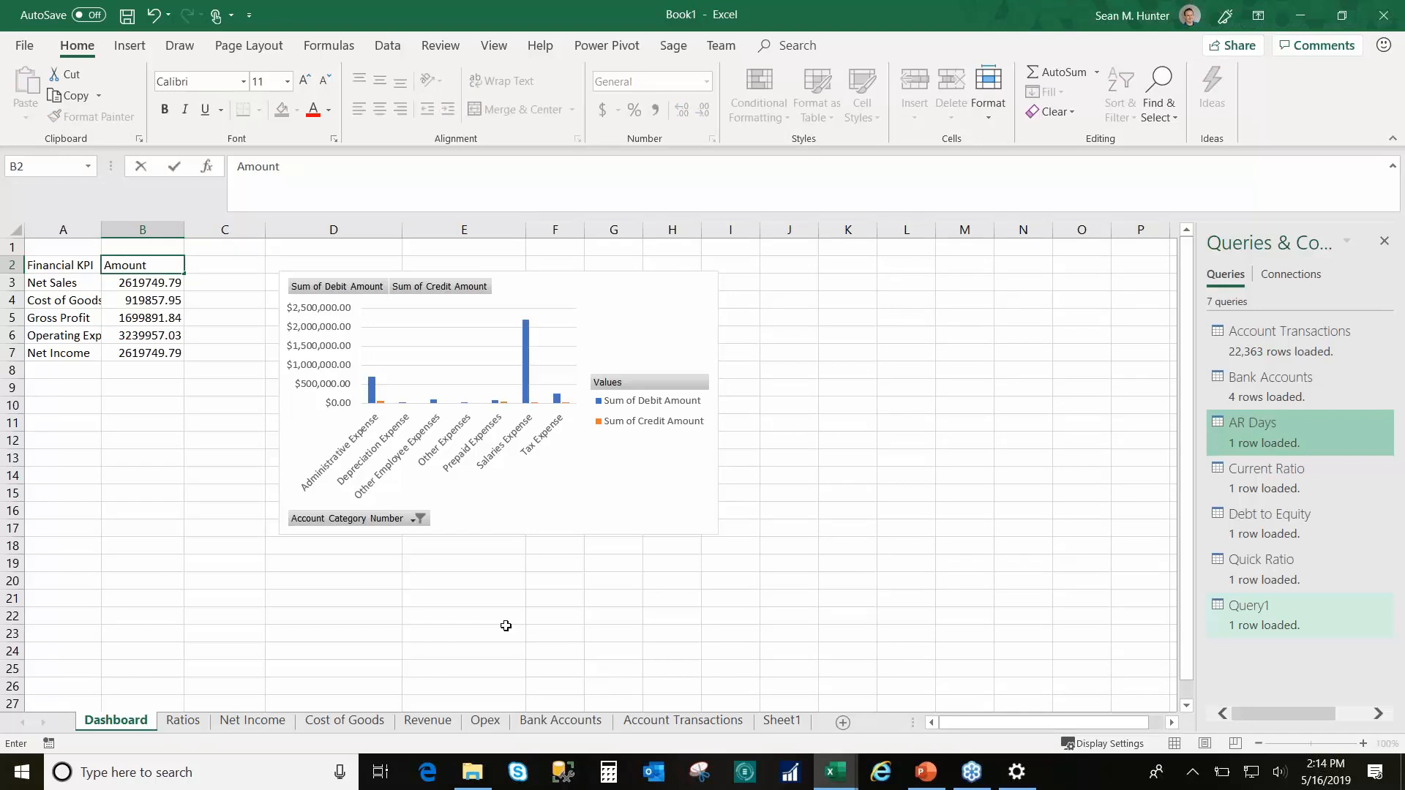
# Step: Format the range A2:B7 as a table with headers
pyautogui.moveTo(60, 265); pyautogui.dragTo(156, 354)
pyautogui.click(831, 110)
pyautogui.click(826, 180)
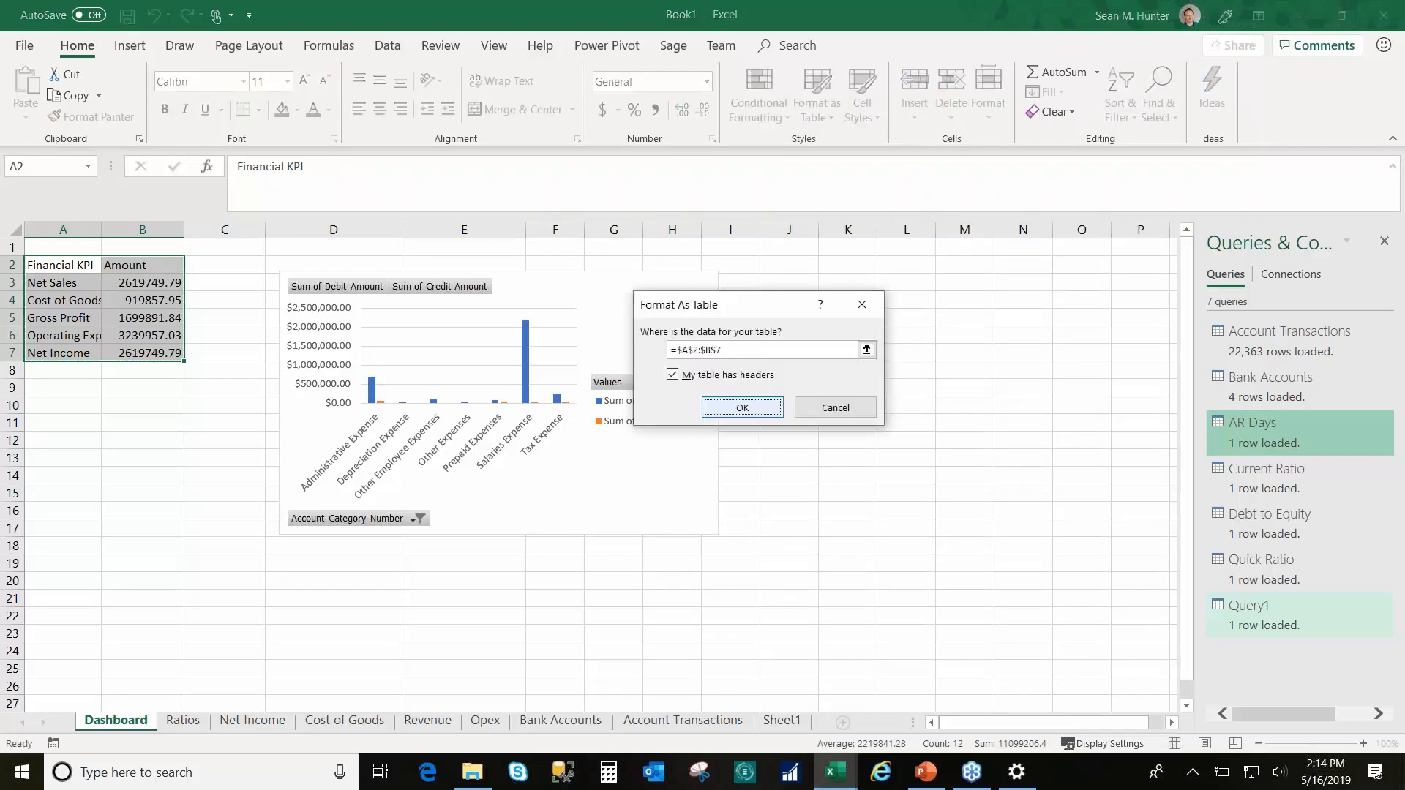
pyautogui.press('Return')
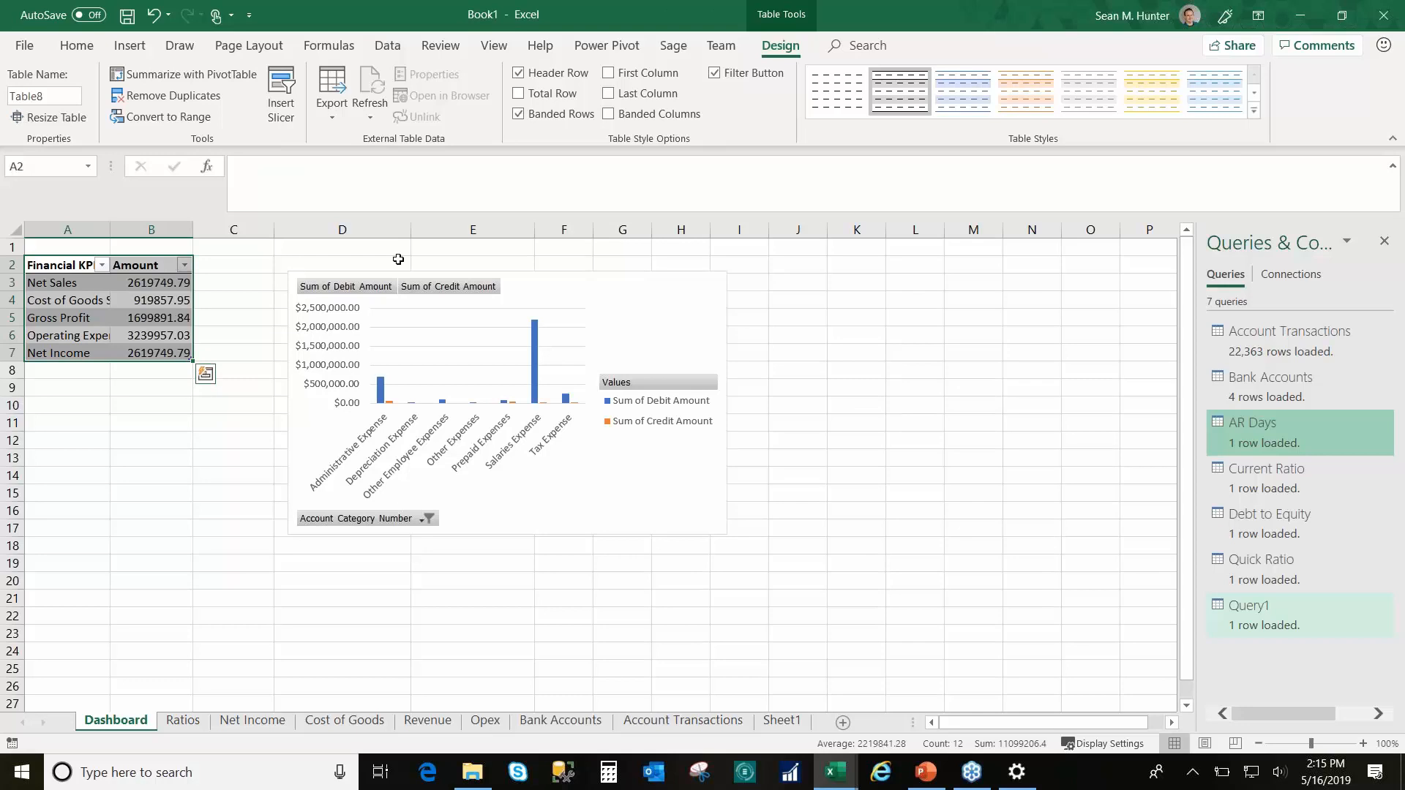
# Step: Insert a 2-D pie chart based on the Financial KPI table
pyautogui.click(132, 47)
pyautogui.click(647, 112)
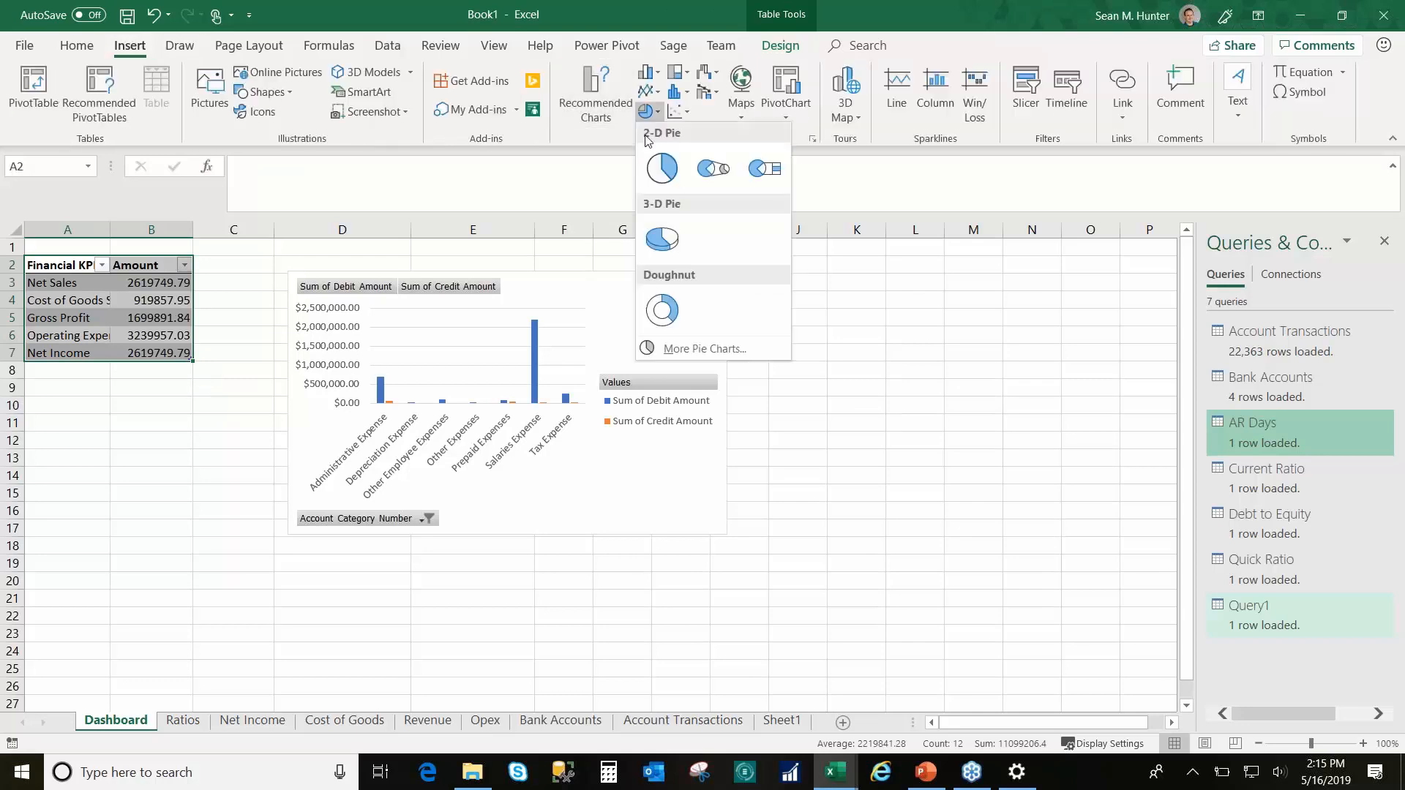
pyautogui.click(666, 173)
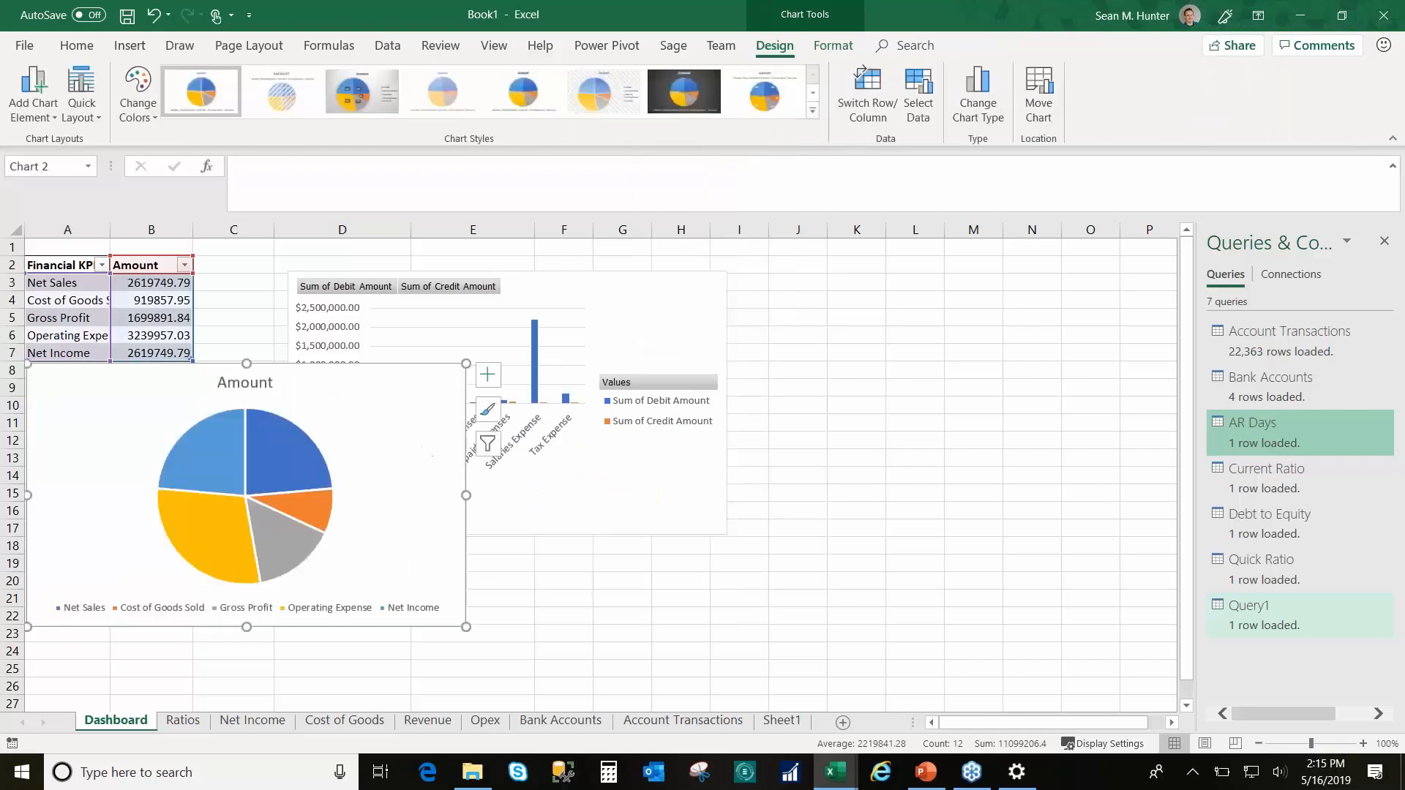
# Step: Move the operating expense PivotChart so it sits directly to the right of the Amount pie chart
pyautogui.moveTo(798, 370); pyautogui.dragTo(766, 346)
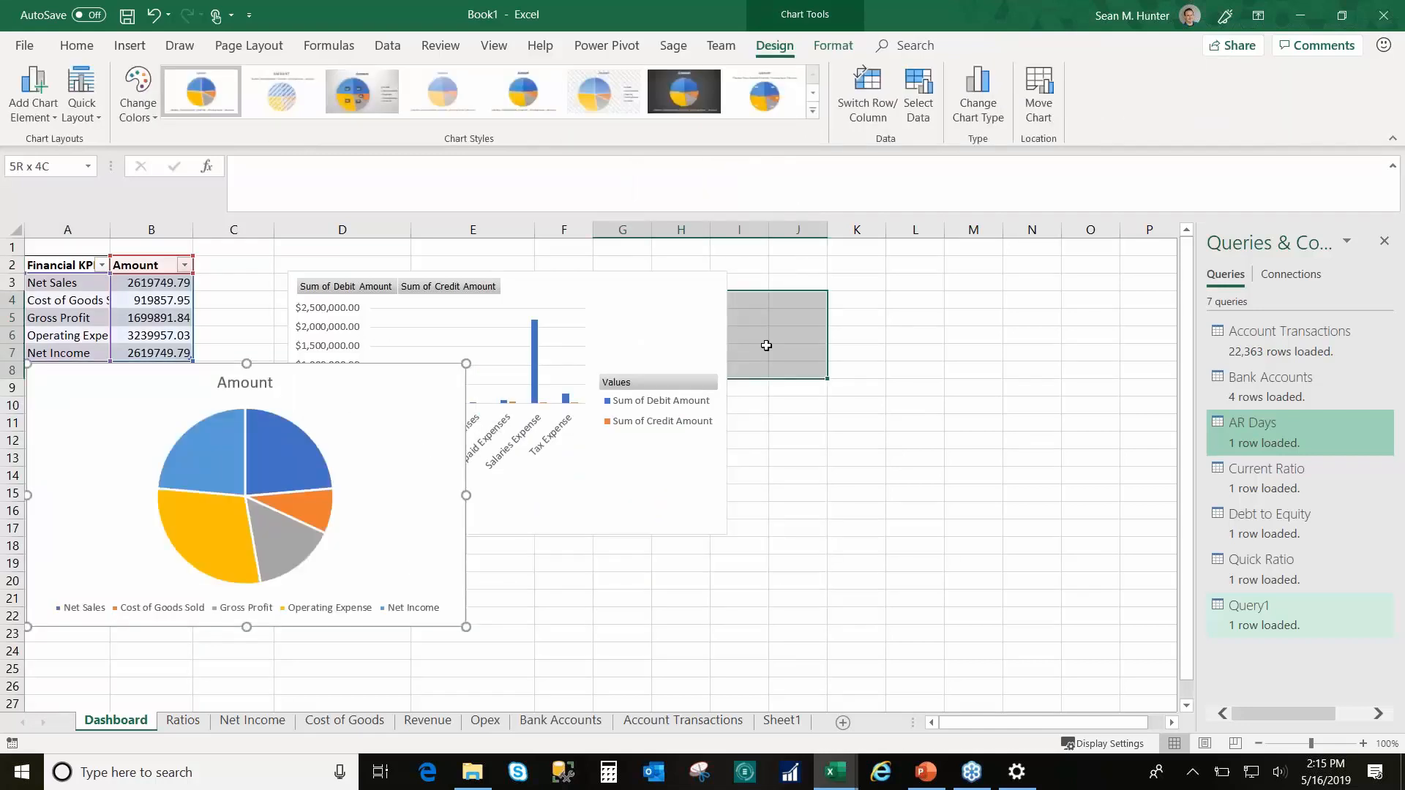
pyautogui.moveTo(605, 291); pyautogui.dragTo(784, 377)
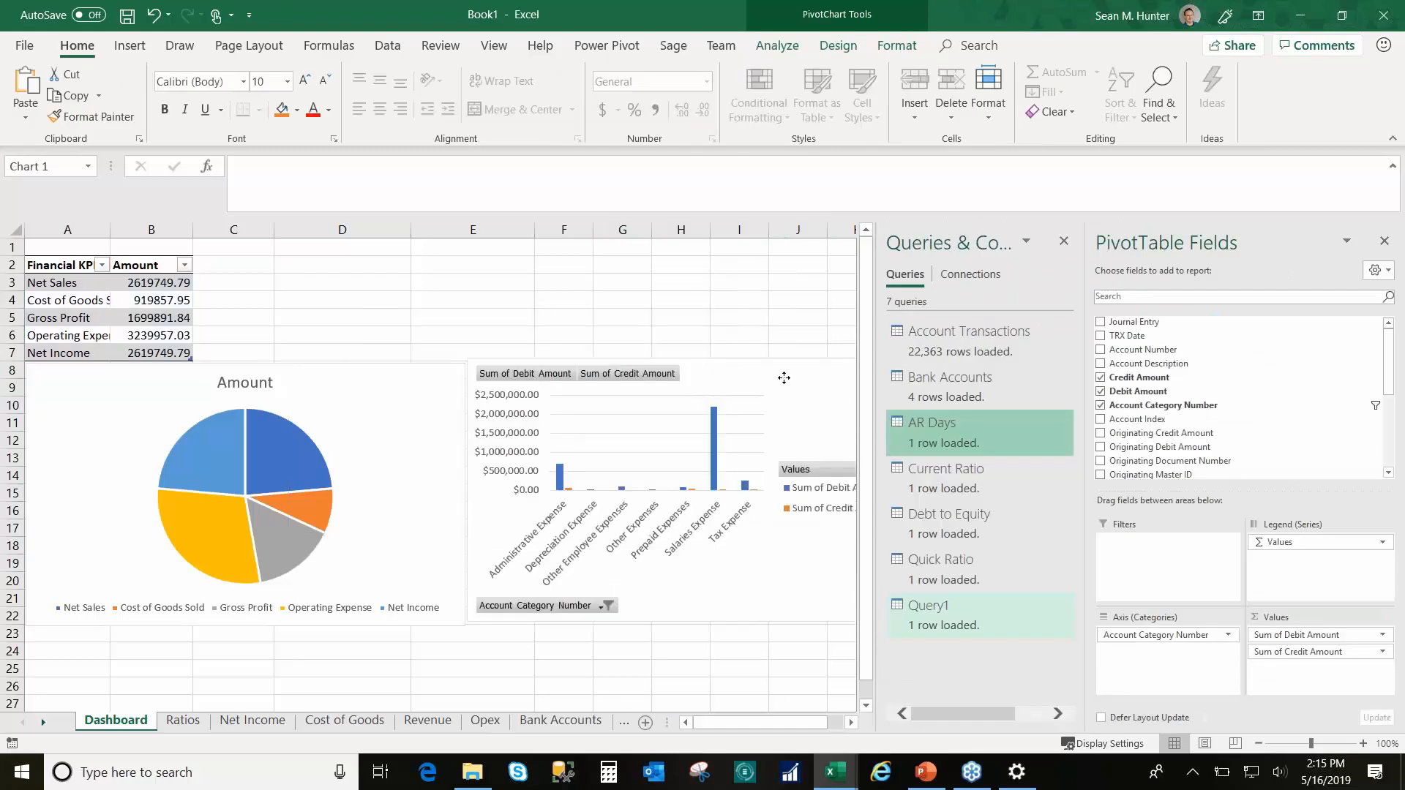
pyautogui.click(281, 569)
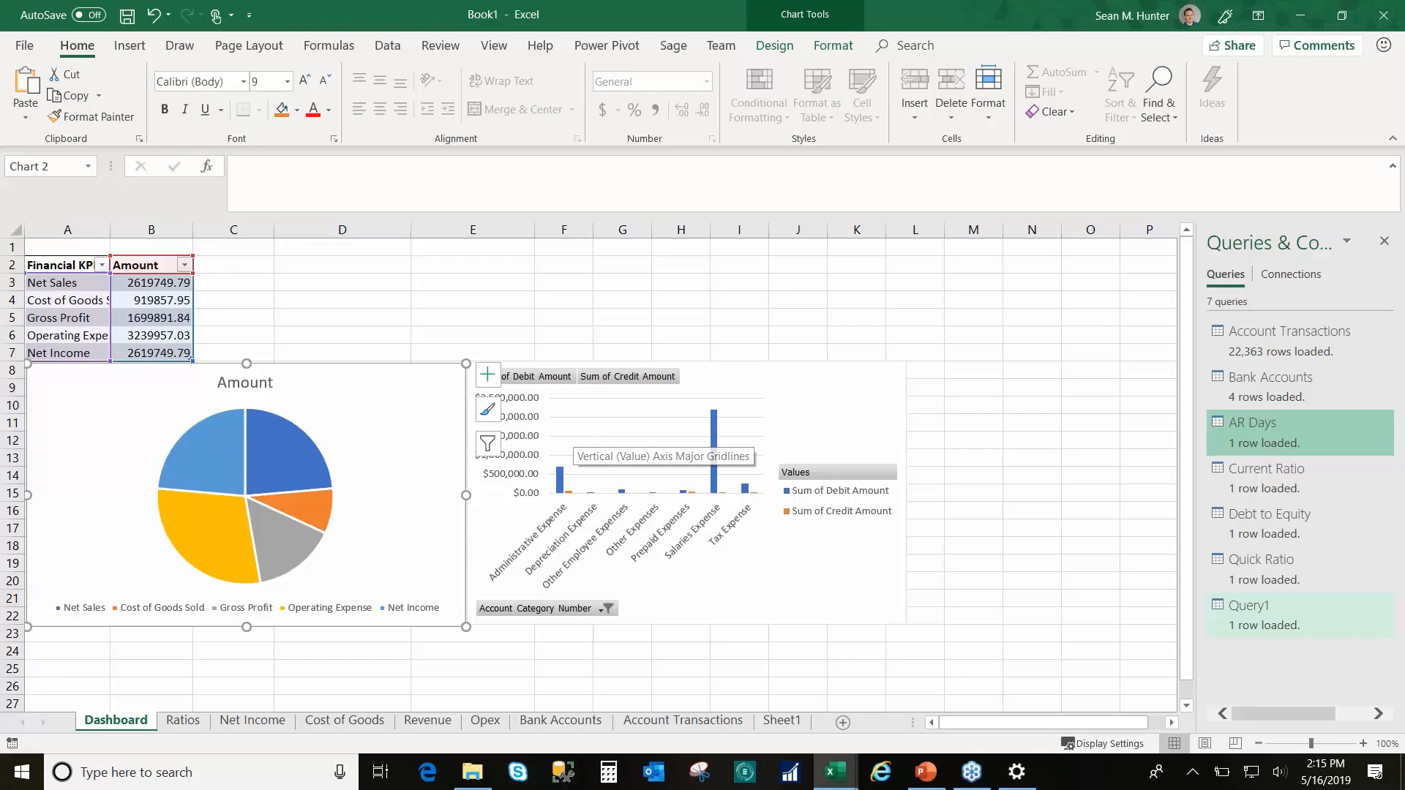
# Step: Copy the ratio labels in A2:A13 of the Ratios sheet and paste them on the Dashboard sheet starting at A24
pyautogui.click(181, 728)
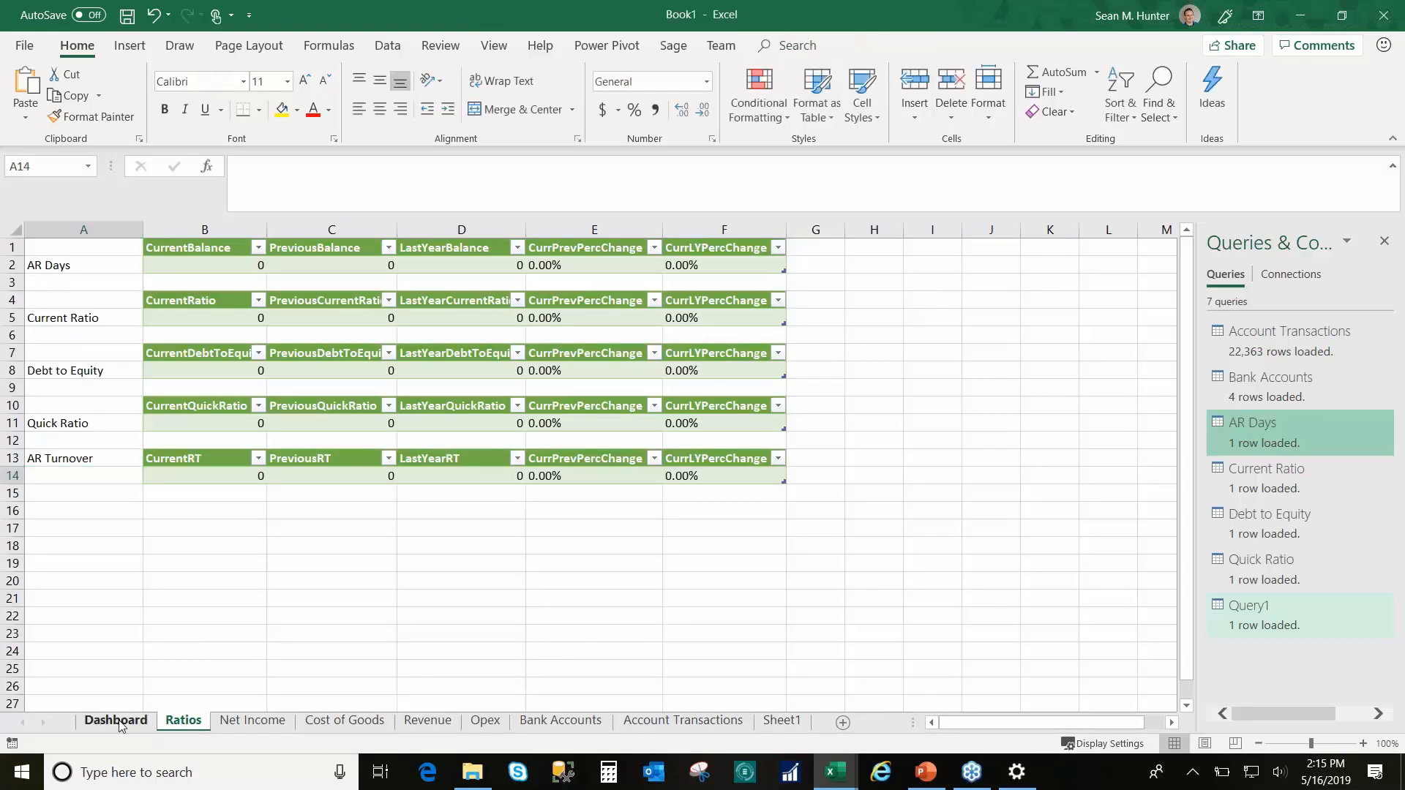
pyautogui.click(117, 721)
pyautogui.click(55, 651)
pyautogui.click(183, 720)
pyautogui.moveTo(72, 266); pyautogui.dragTo(96, 474)
pyautogui.hotkey('ctrl', 'c')
pyautogui.click(105, 726)
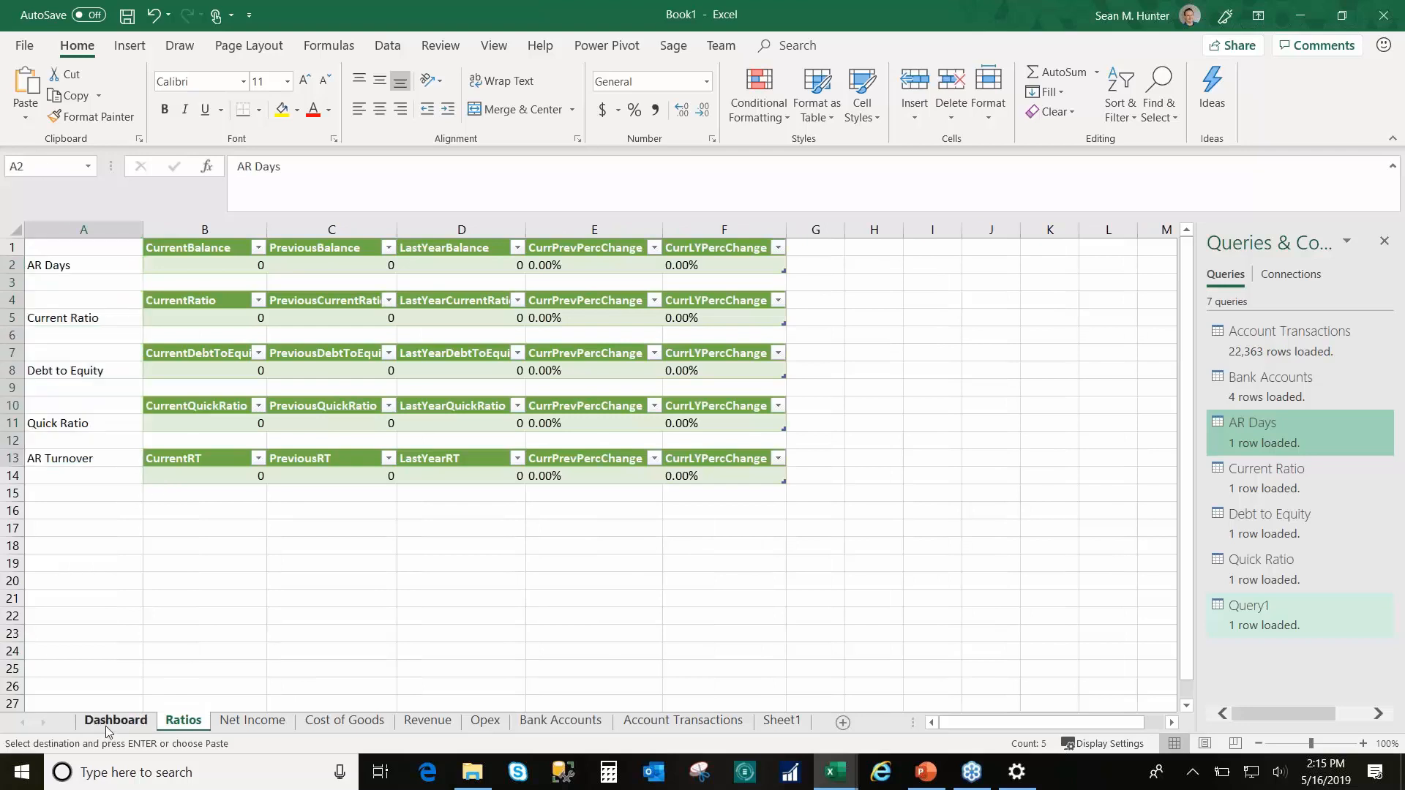
pyautogui.click(90, 644)
pyautogui.hotkey('ctrl', 'v')
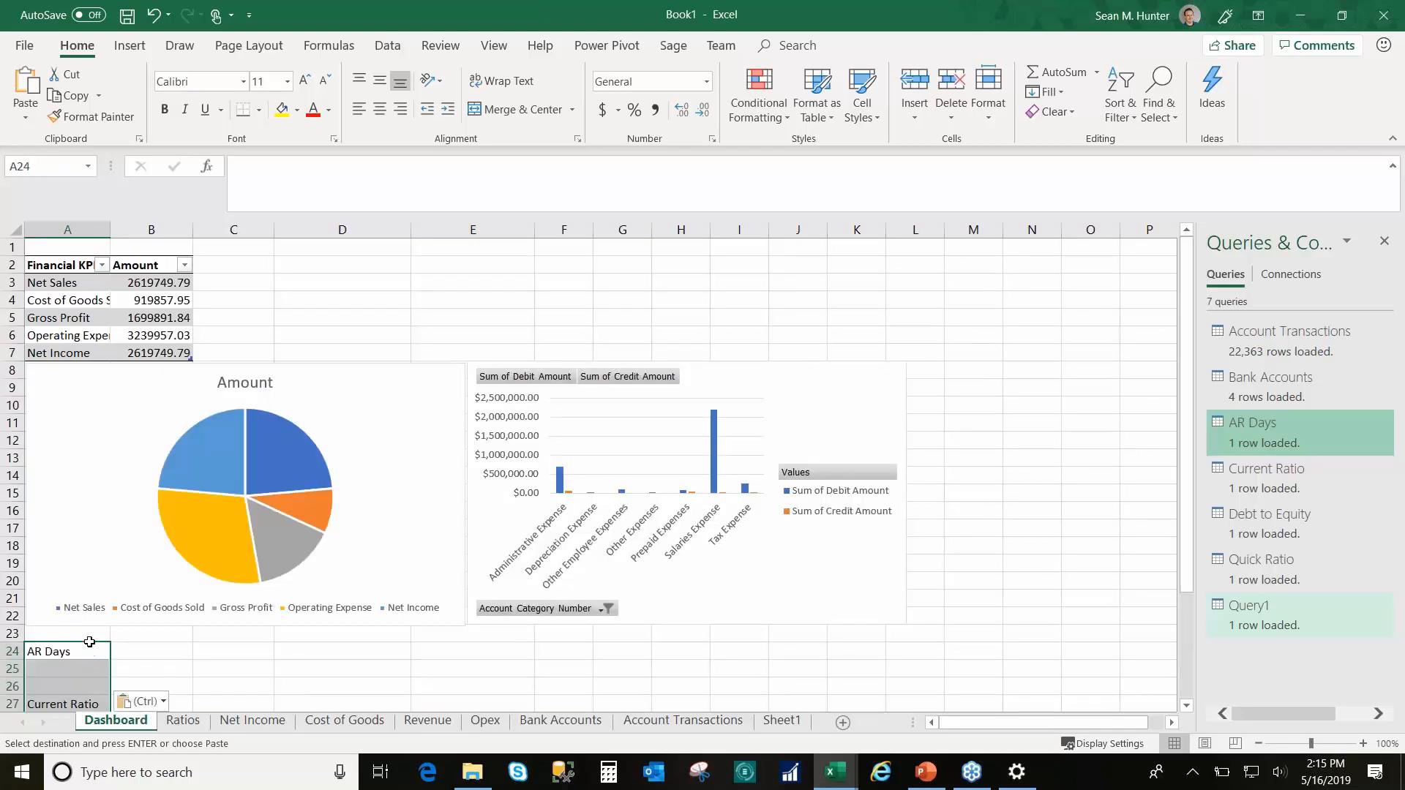
# Step: Move the Current Ratio label to A25 and the Debt to Equity label to A26, directly below AR Days
pyautogui.scroll(-2, 88, 638)
pyautogui.click(64, 612)
pyautogui.click(63, 599)
pyautogui.hotkey('ctrl', 'x')
pyautogui.click(60, 561)
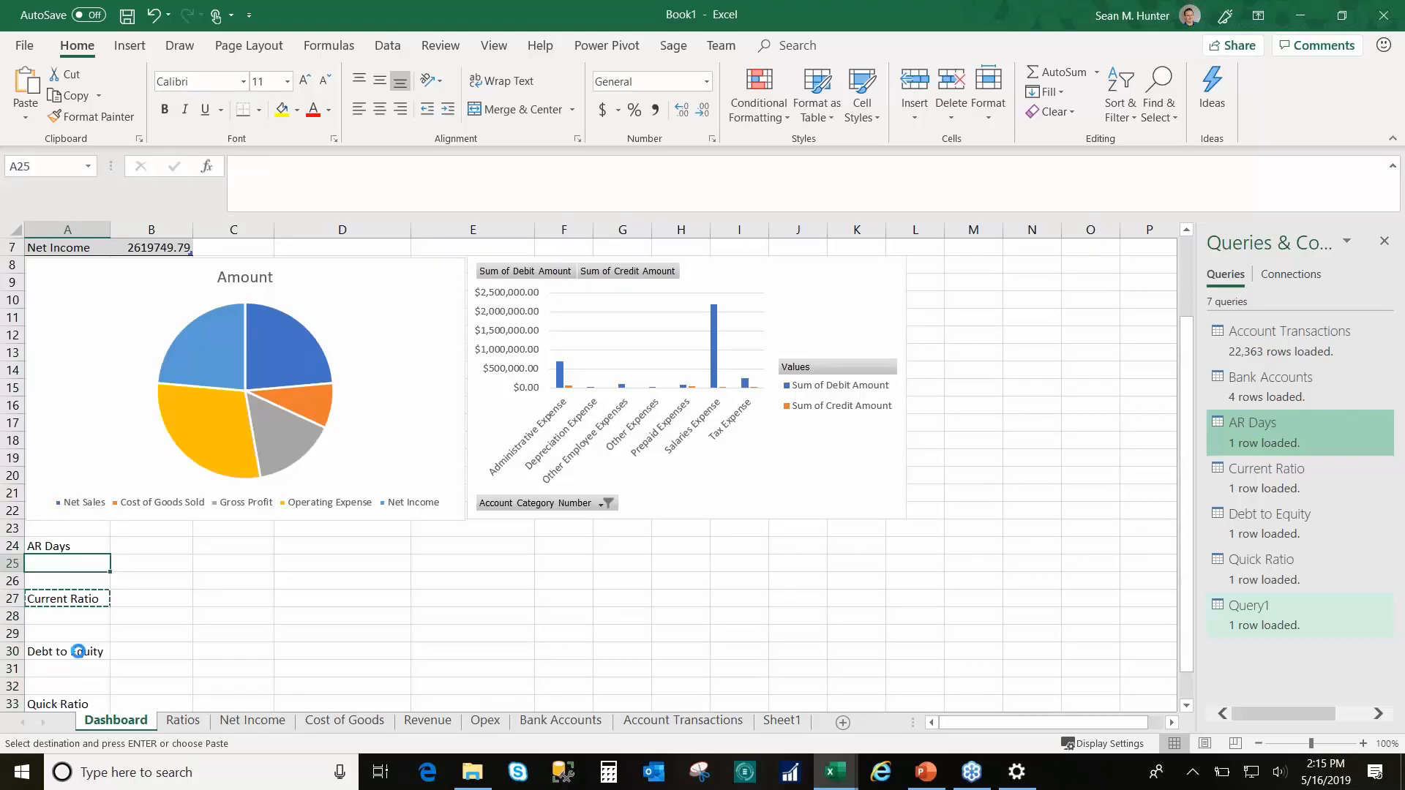
pyautogui.hotkey('ctrl', 'v')
pyautogui.click(86, 650)
pyautogui.hotkey('ctrl', 'x')
pyautogui.click(67, 583)
pyautogui.hotkey('ctrl', 'v')
# Step: Move the Quick Ratio label to A27 and the AR Turnover label to A28
pyautogui.click(66, 702)
pyautogui.hotkey('ctrl', 'x')
pyautogui.click(61, 594)
pyautogui.hotkey('ctrl', 'v')
pyautogui.scroll(-2, 93, 634)
pyautogui.click(88, 637)
pyautogui.scroll(-4, 88, 636)
pyautogui.hotkey('ctrl', 'x')
pyautogui.click(46, 303)
pyautogui.hotkey('ctrl', 'v')
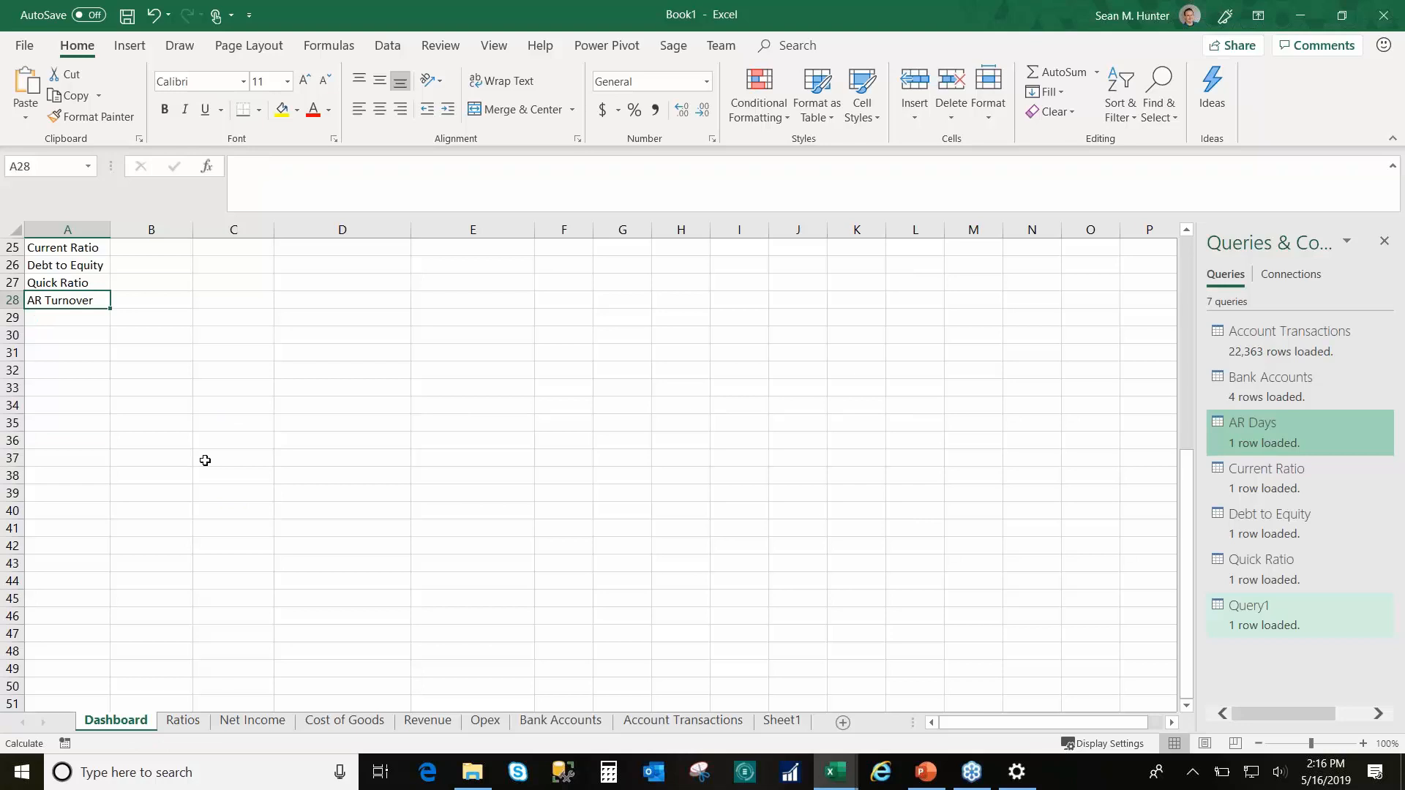
# Step: Enter the headers Ratio, Current, Previous and % Change in A23:D23 above the ratio labels
pyautogui.scroll(4, 205, 461)
pyautogui.press('Up')
pyautogui.press('Up')
pyautogui.press('Up')
pyautogui.press('Up')
pyautogui.press('Up')
pyautogui.write('Ratio')
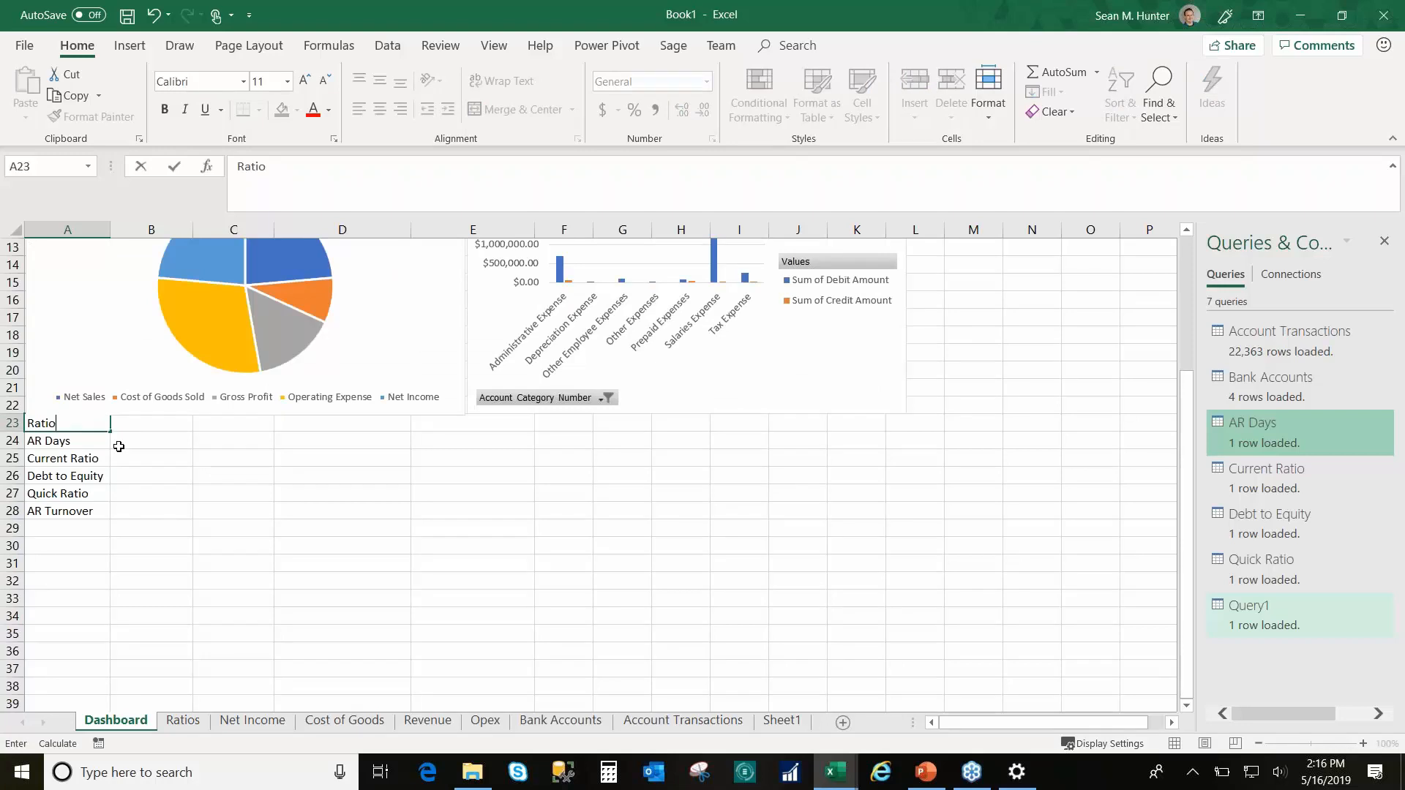
pyautogui.press('Tab')
pyautogui.write('Current')
pyautogui.press('Tab')
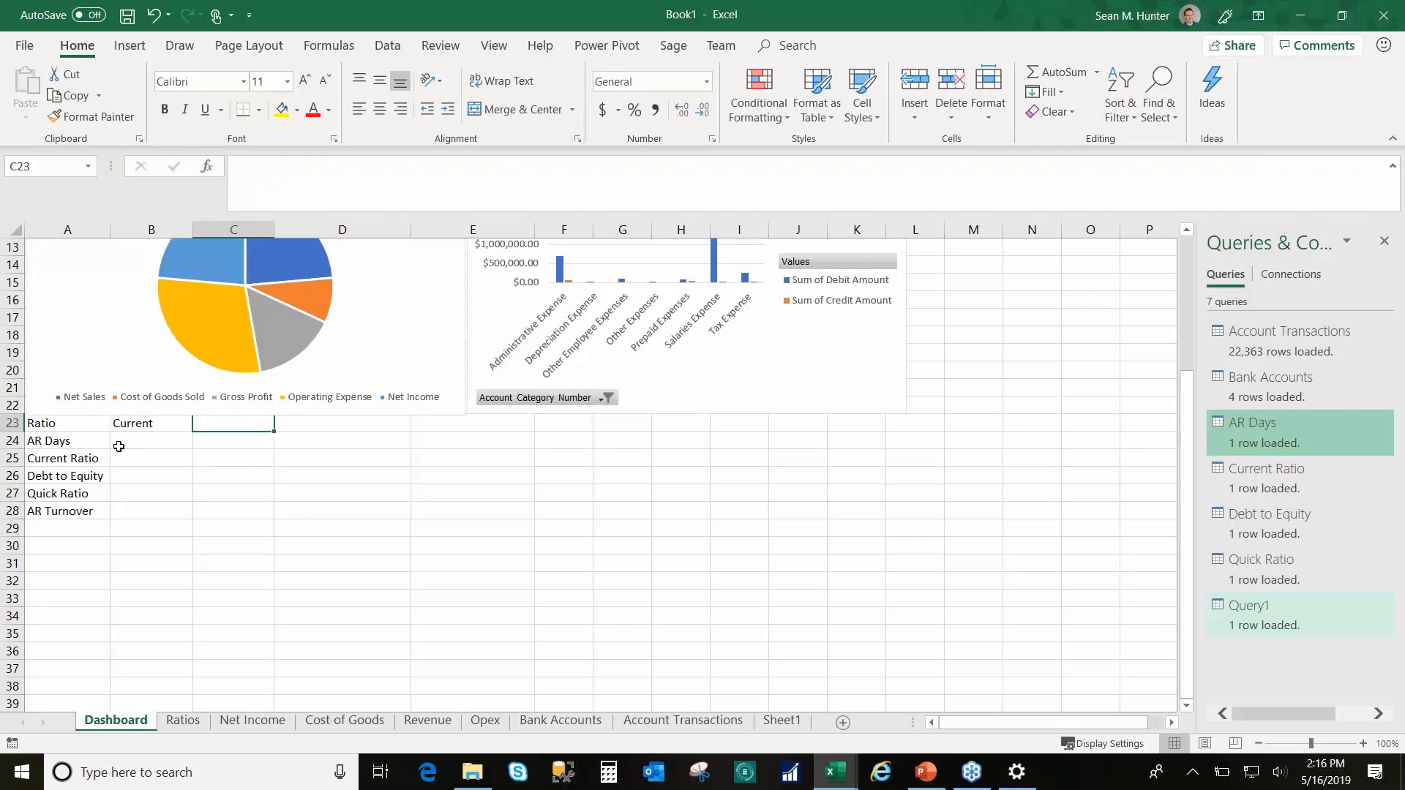
pyautogui.press('F2')
pyautogui.write('Previous')
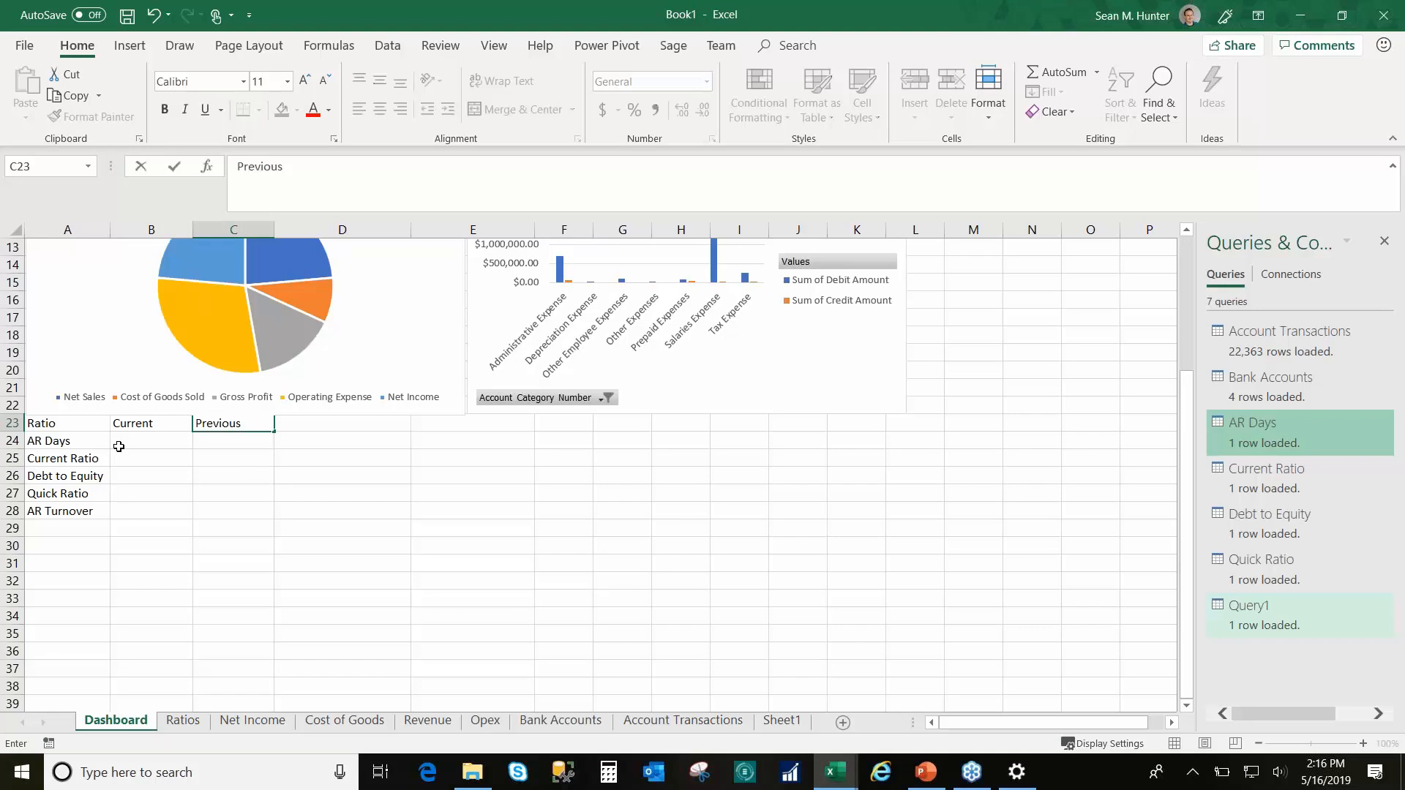
pyautogui.hotkey('ctrl', 'Return')
pyautogui.press('Tab')
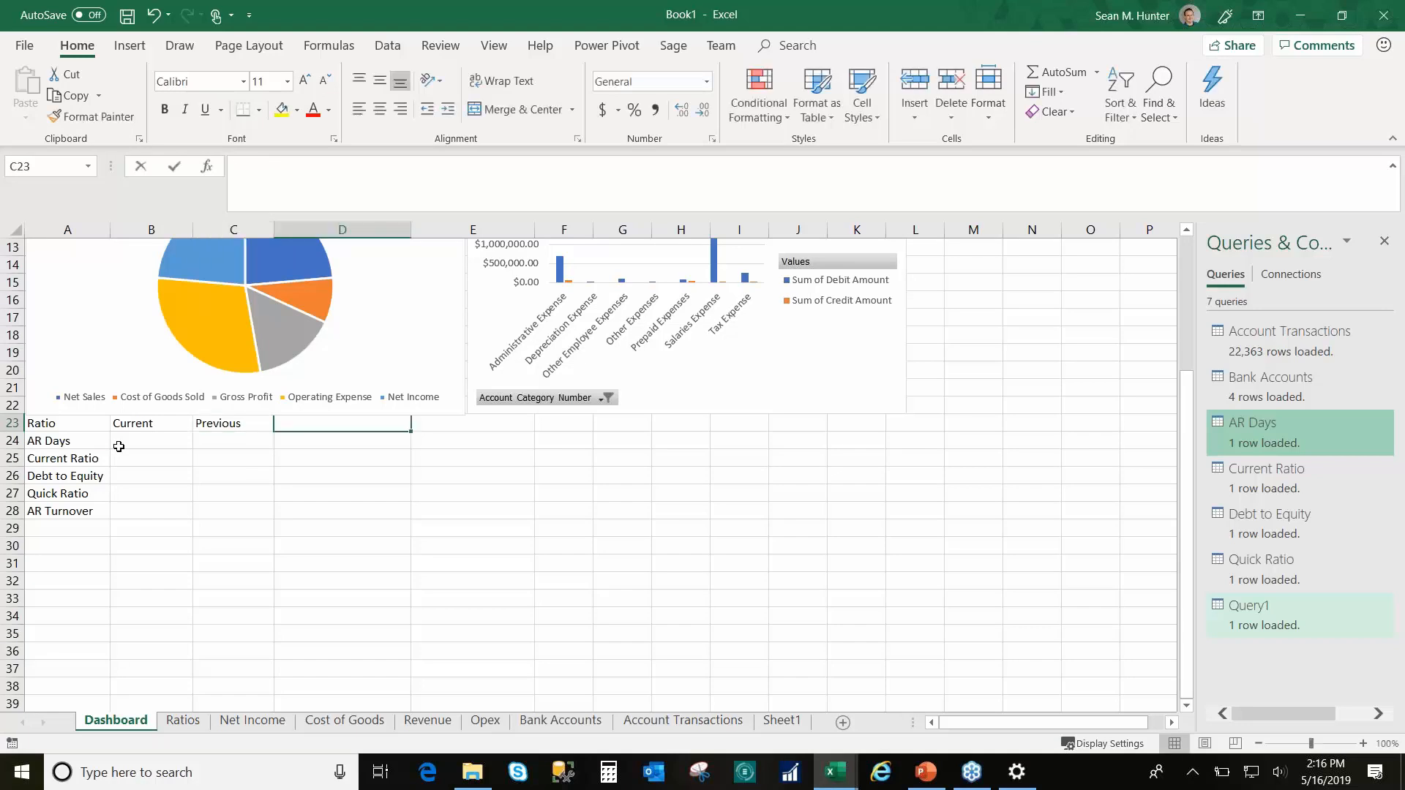
pyautogui.write('% Change')
# Step: Link the AR Days Current value in B24 to the Ratios sheet with =AR_Days[CurrentBalance]
pyautogui.click(118, 447)
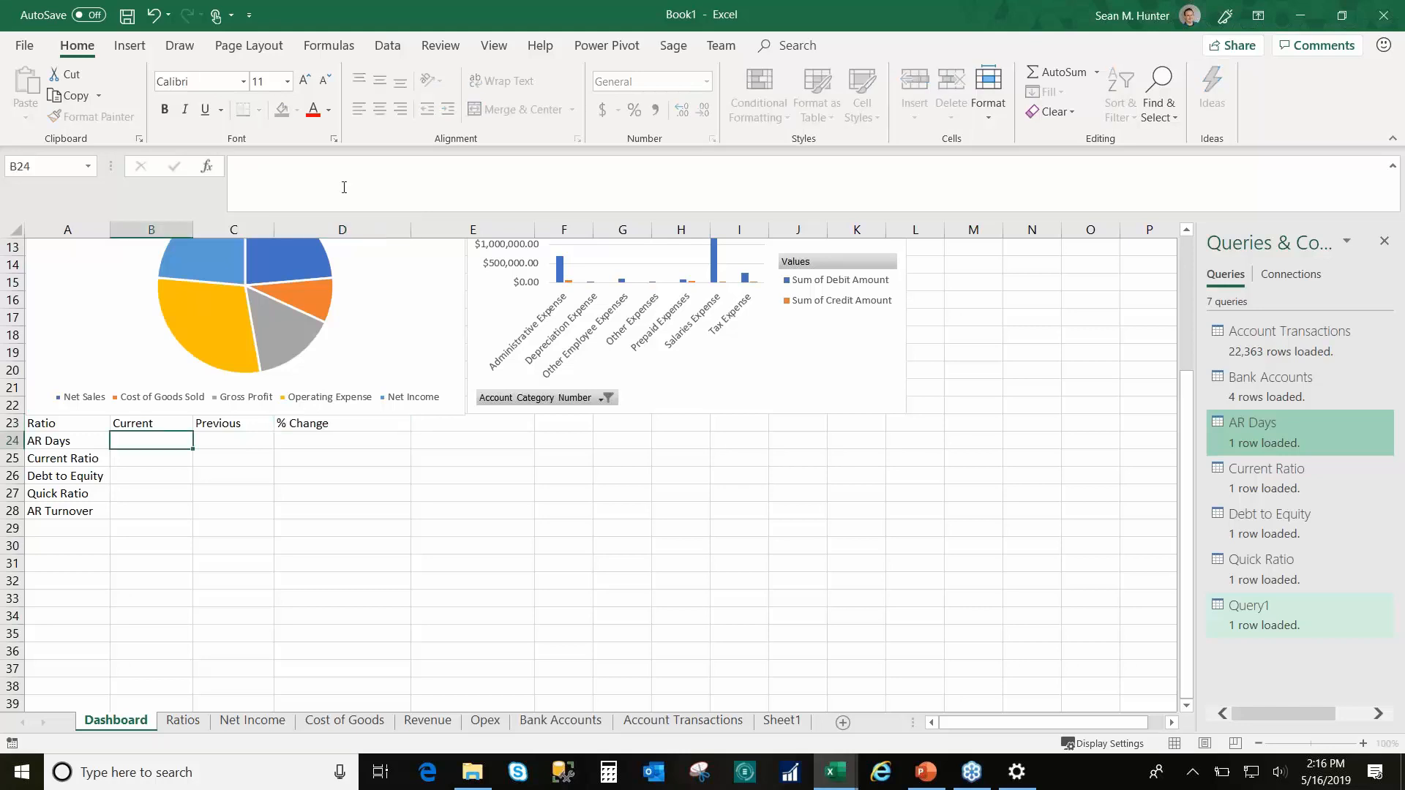
pyautogui.click(339, 177)
pyautogui.write('=')
pyautogui.click(183, 719)
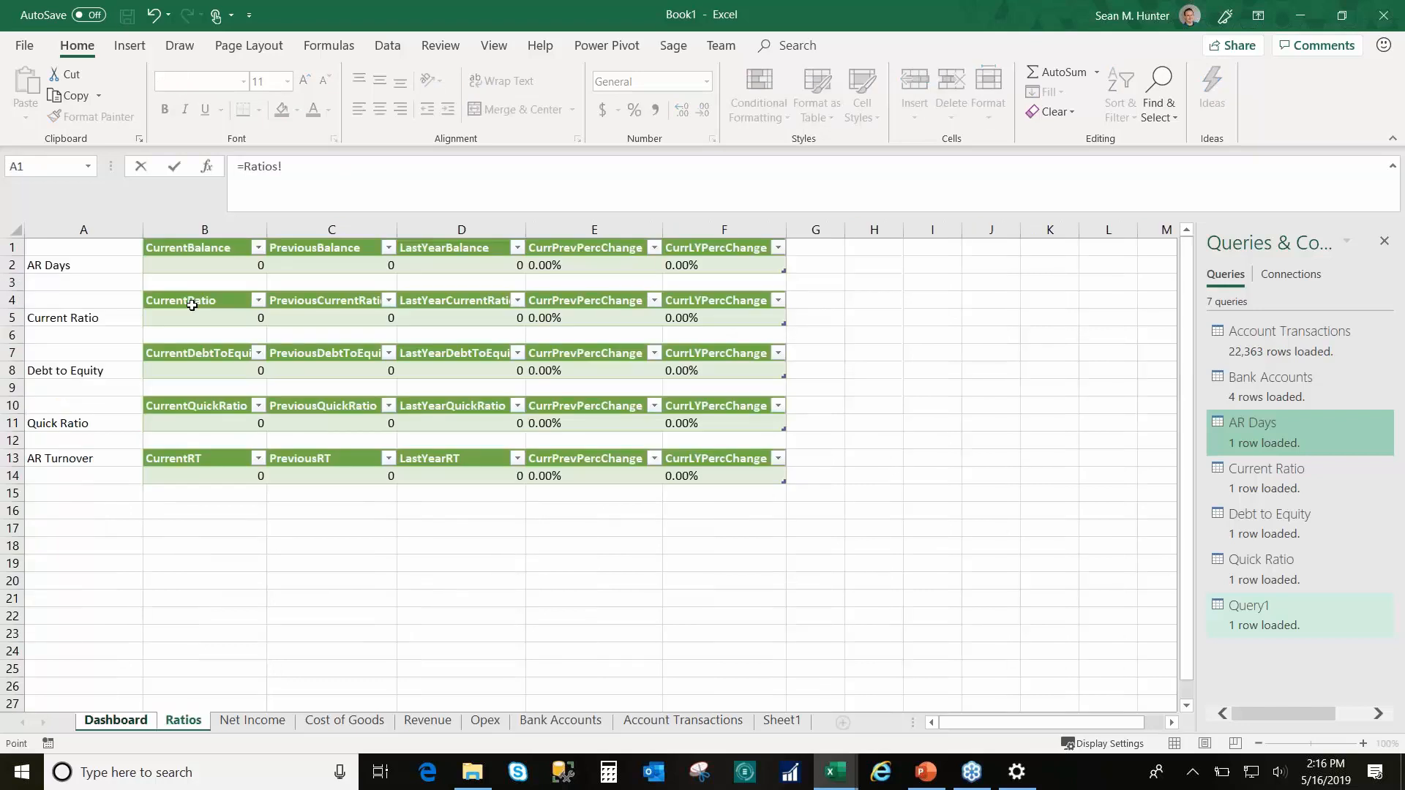
pyautogui.click(205, 265)
pyautogui.press('Return')
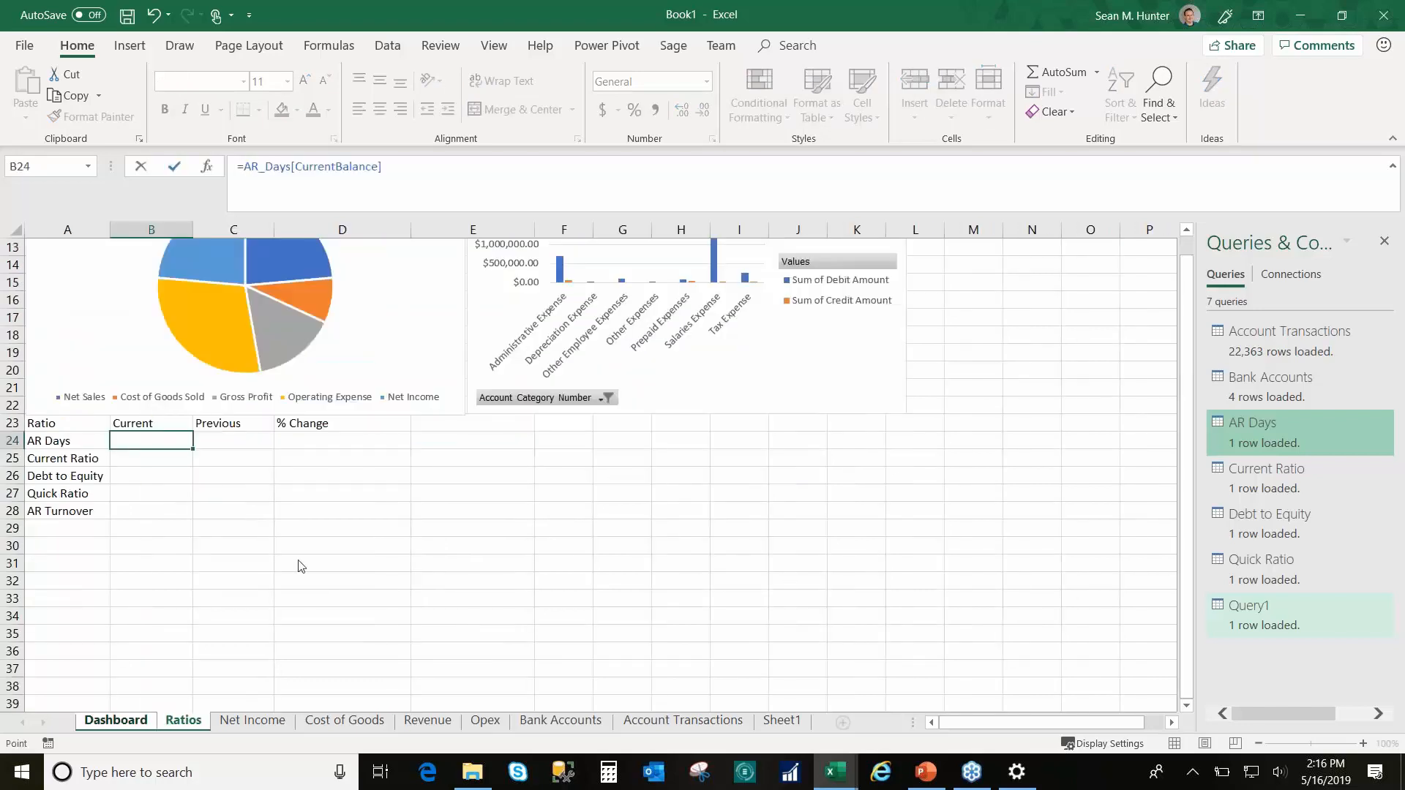
# Step: Fill the AR Days Previous value in C24 from the Ratios sheet with the formula -AR_Days[PreviousBalance]
pyautogui.press('Tab')
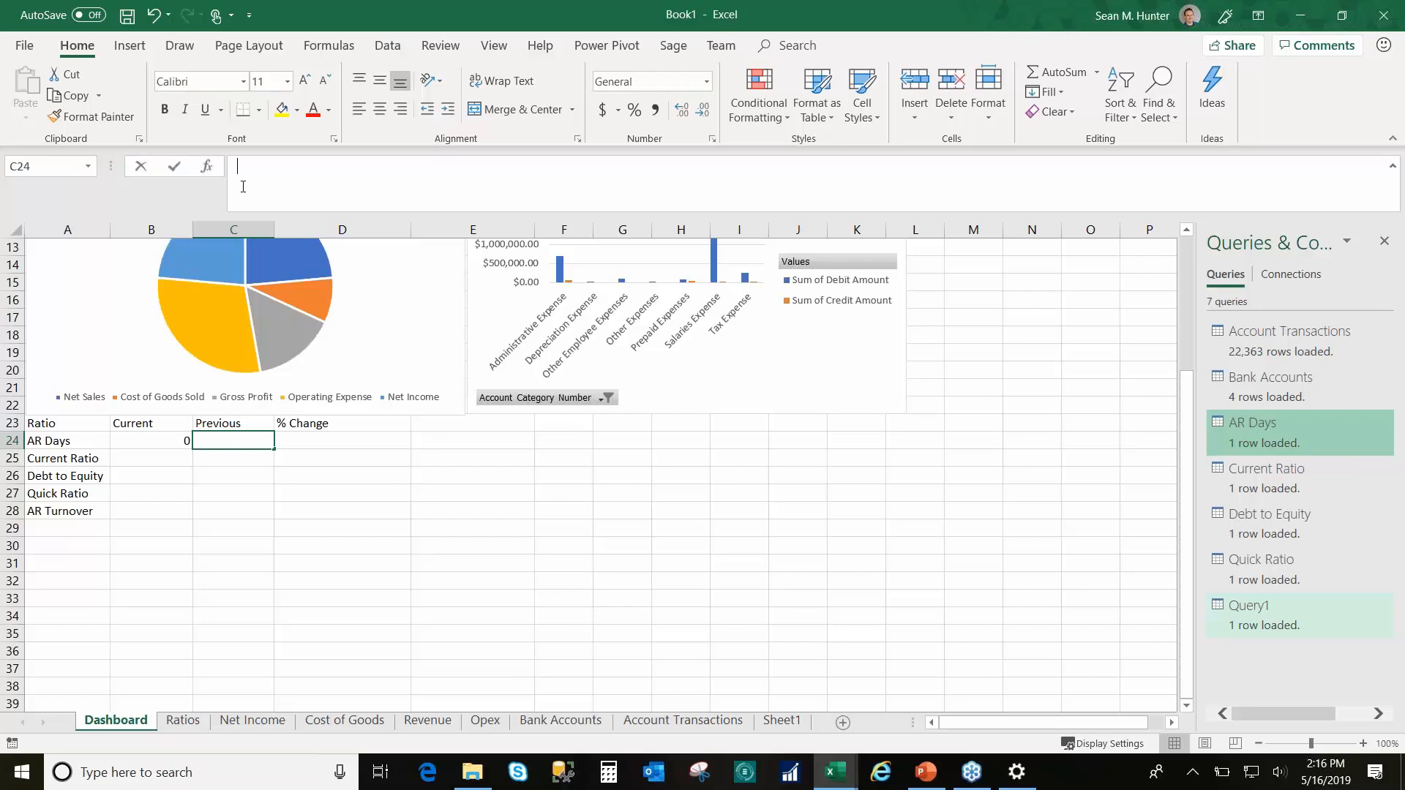
pyautogui.write('-')
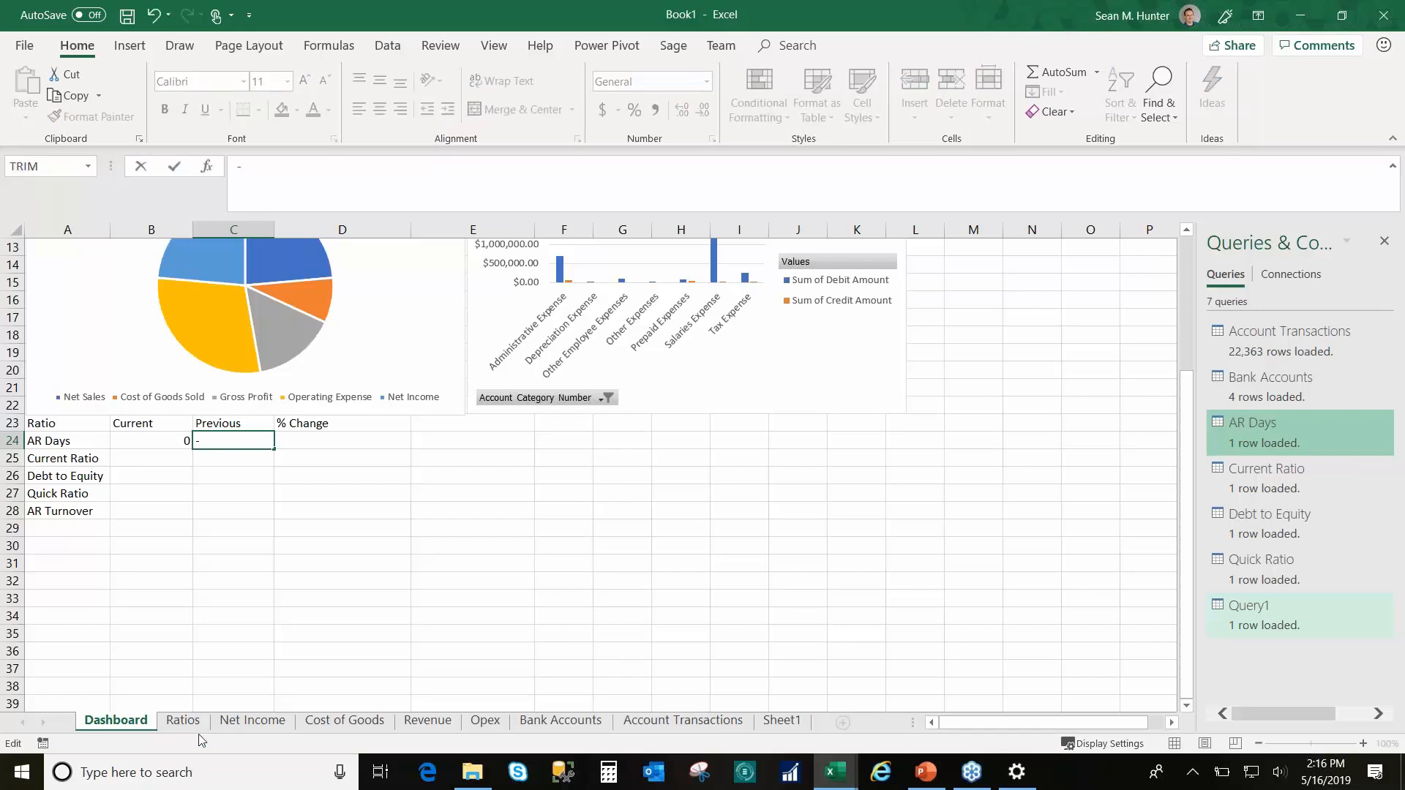
pyautogui.click(183, 720)
pyautogui.click(332, 264)
pyautogui.click(174, 166)
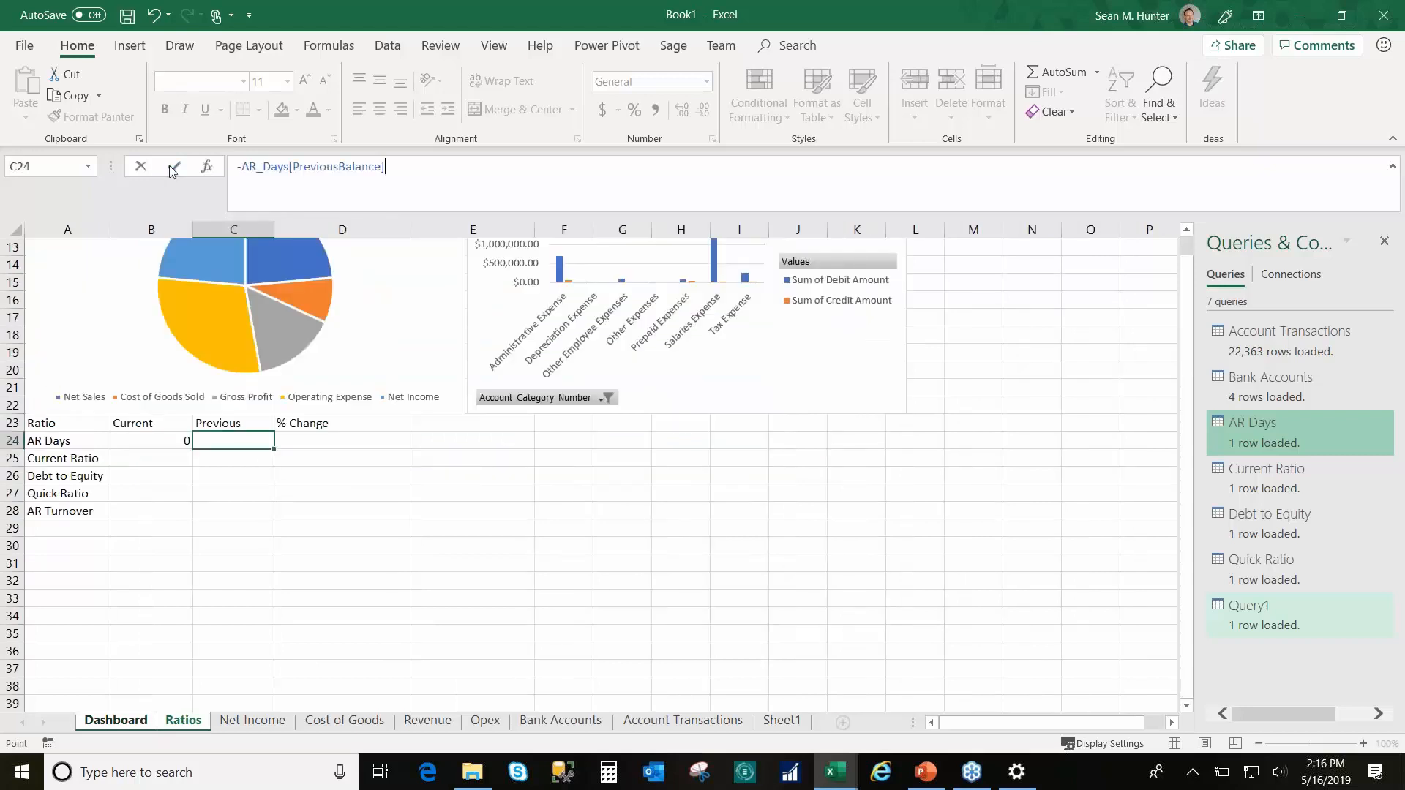
# Step: Link the AR Days % Change value in D24 to the Ratios sheet with =AR_Days[CurrPrevPercChange]
pyautogui.press('Tab')
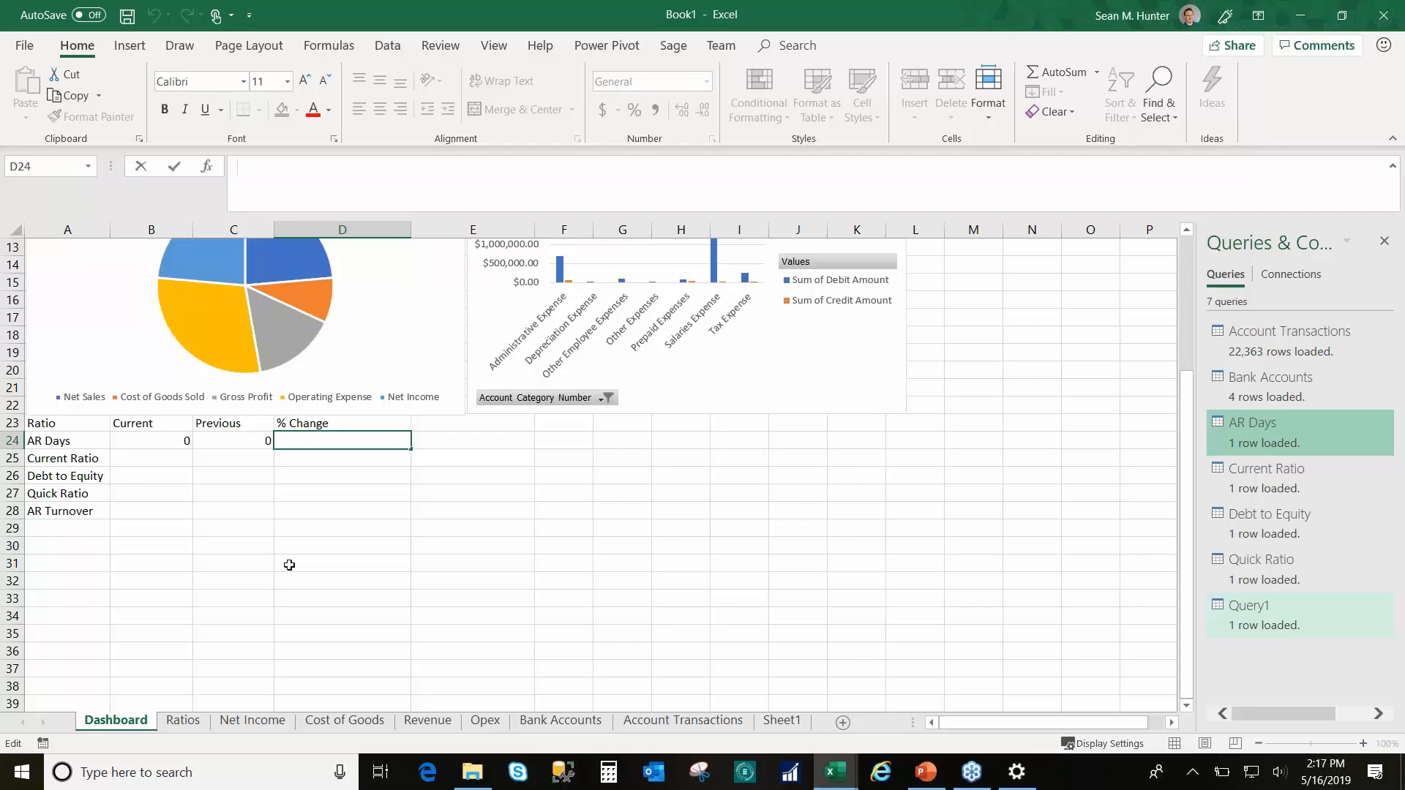
pyautogui.click(183, 720)
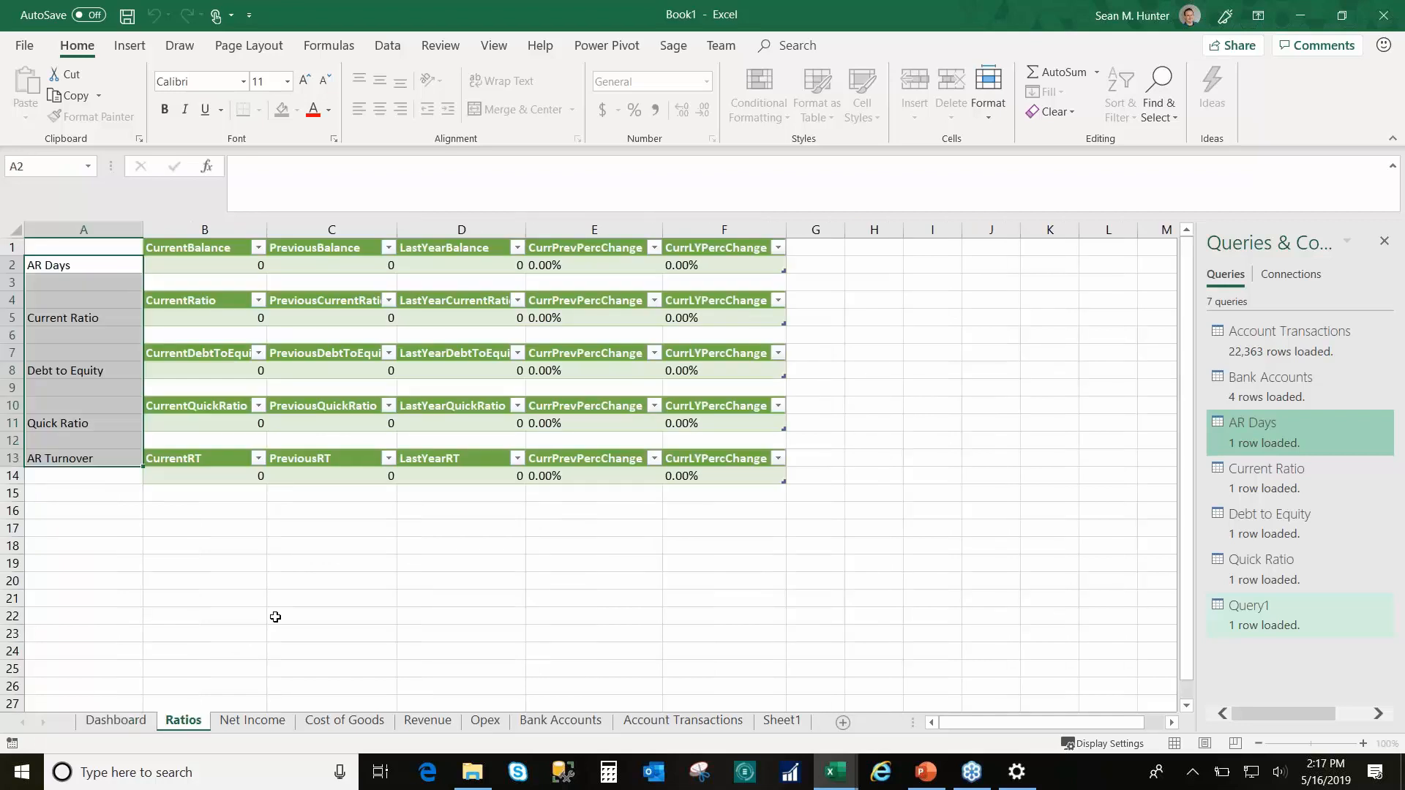
pyautogui.press('Escape')
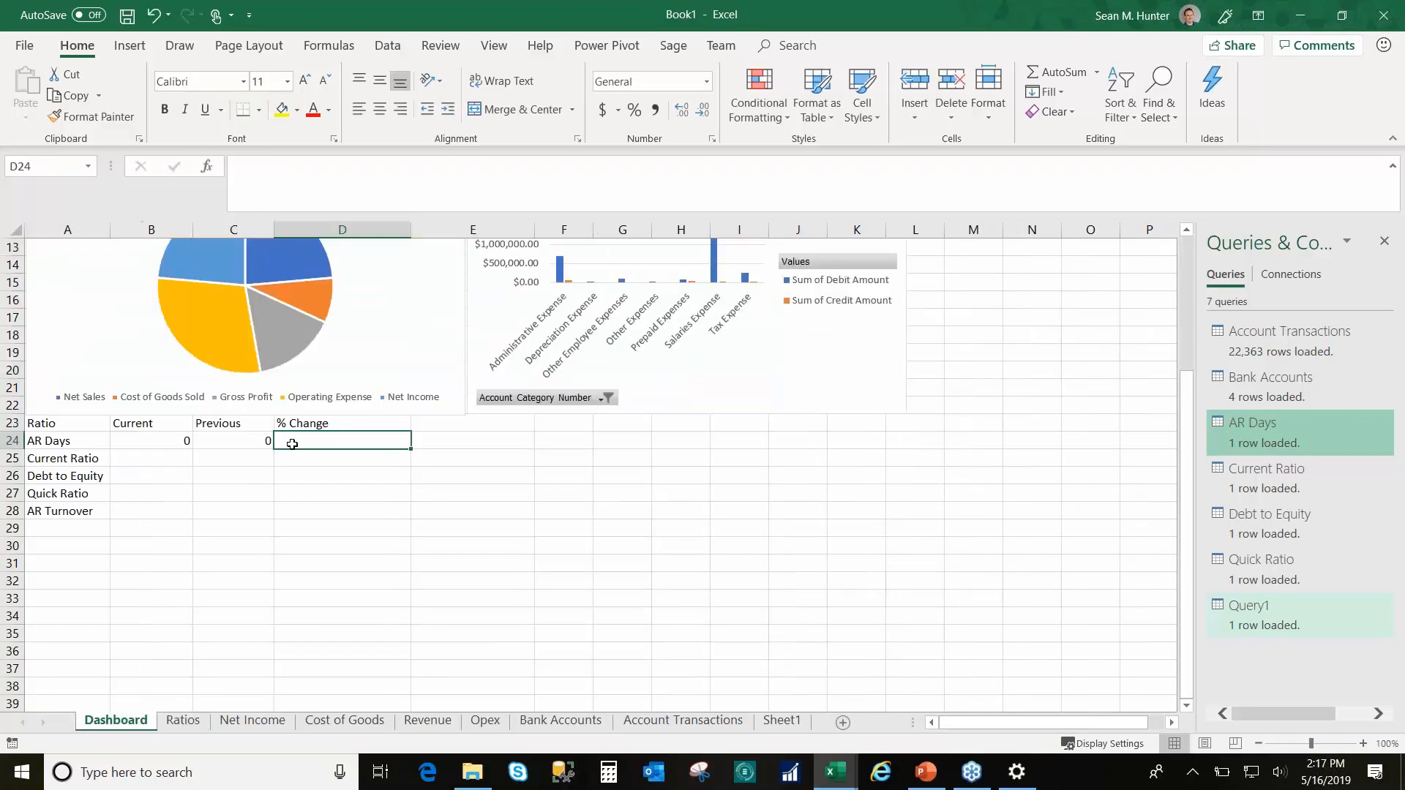
pyautogui.click(345, 165)
pyautogui.write('=')
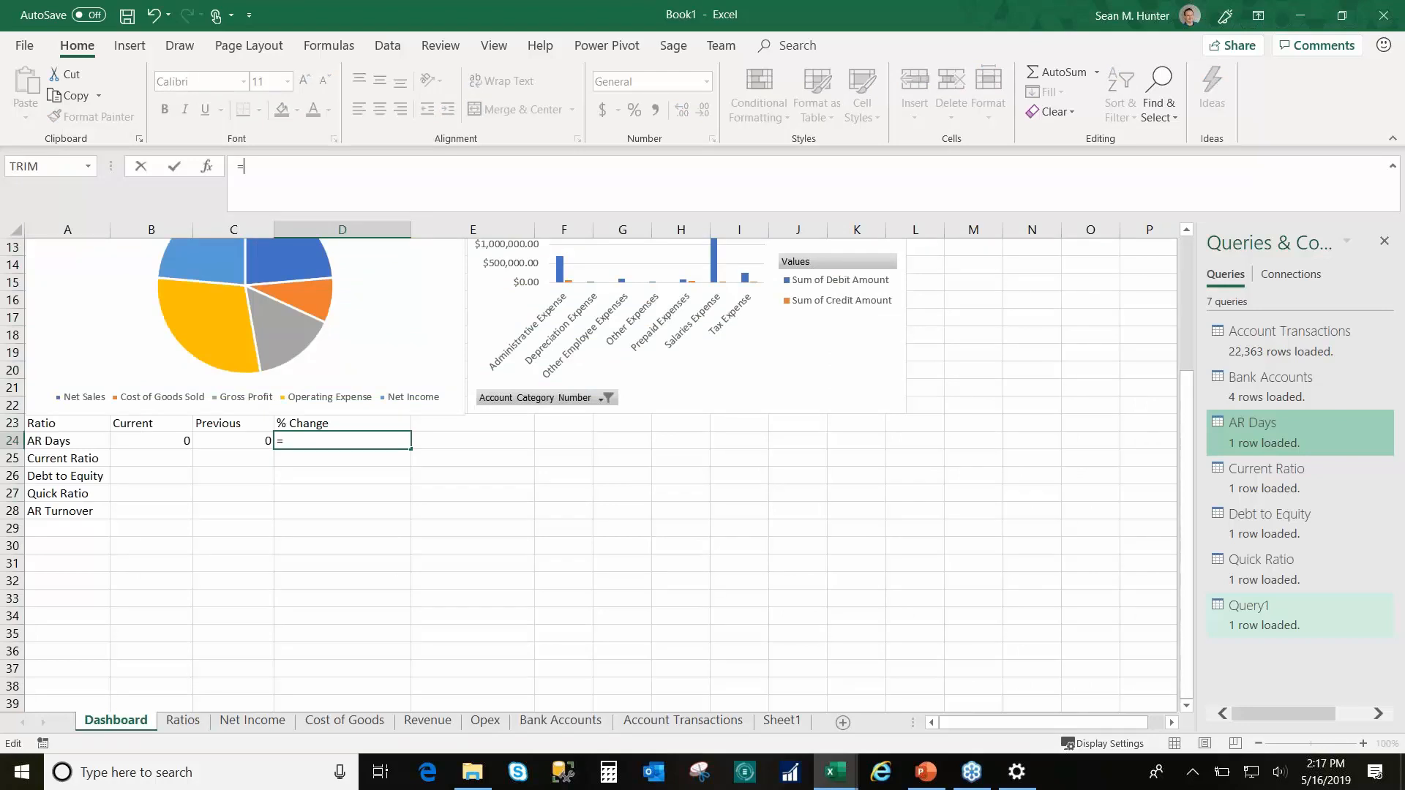
pyautogui.click(183, 720)
pyautogui.click(594, 265)
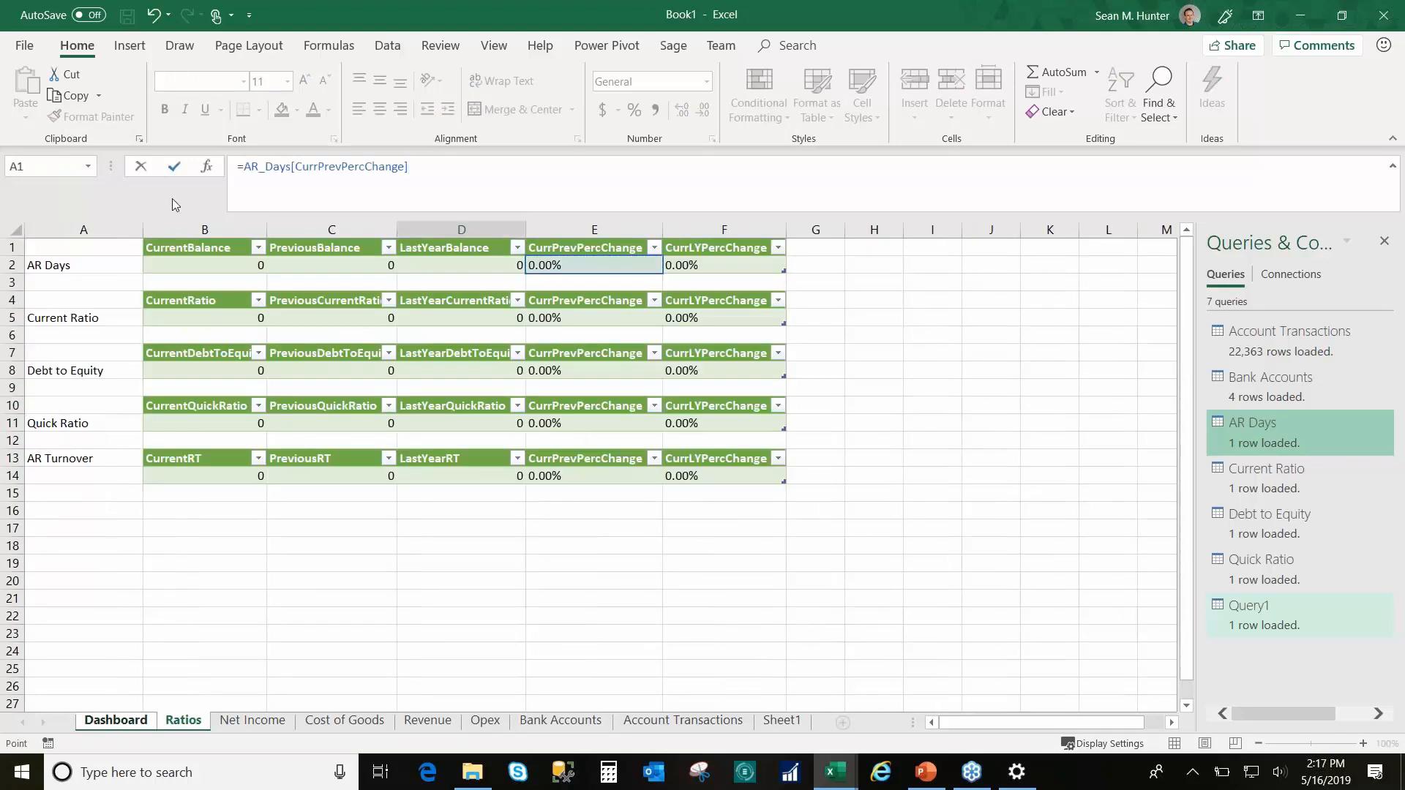
pyautogui.press('Return')
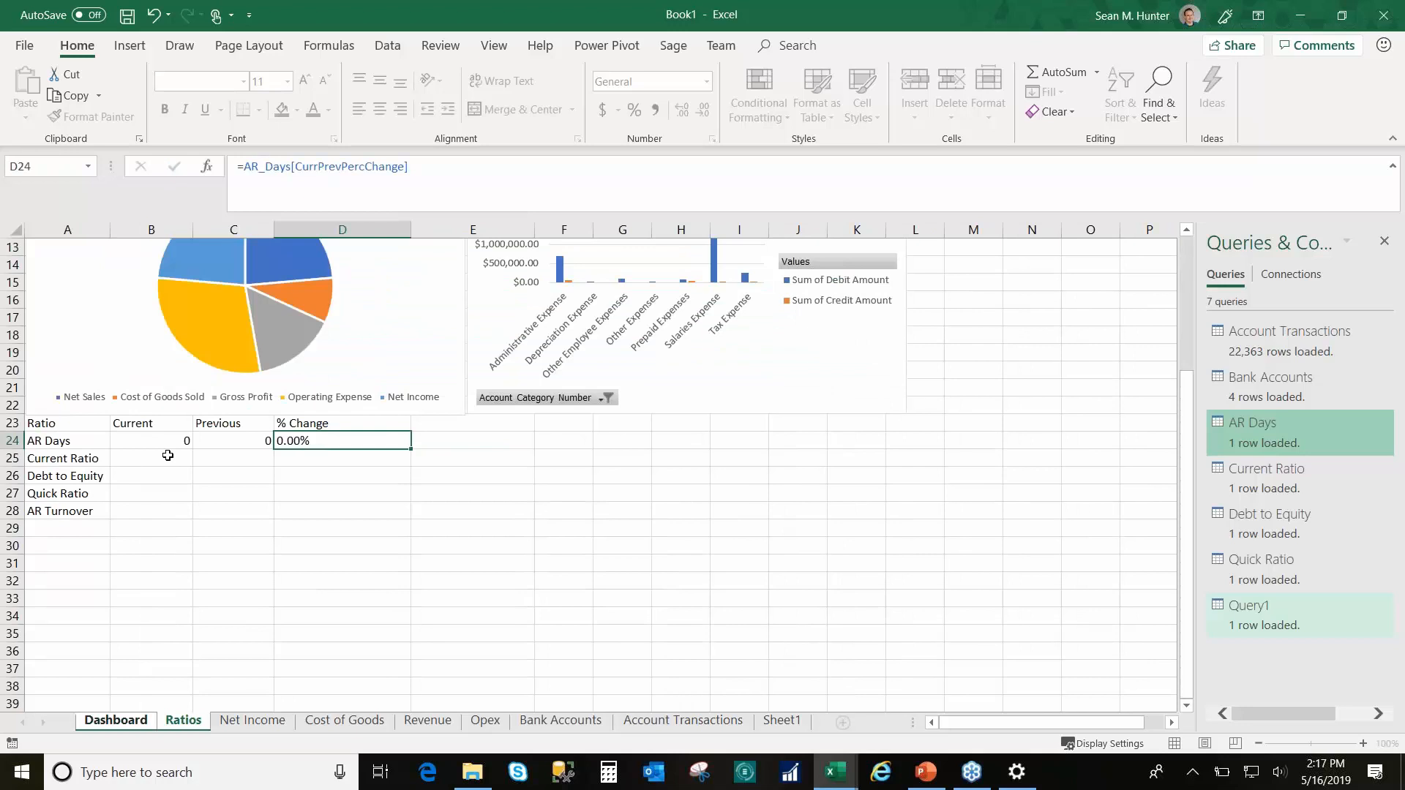
# Step: Link the Current Ratio Current value in B25 to the Ratios sheet with =Current_Ratio[CurrentRatio]
pyautogui.click(167, 460)
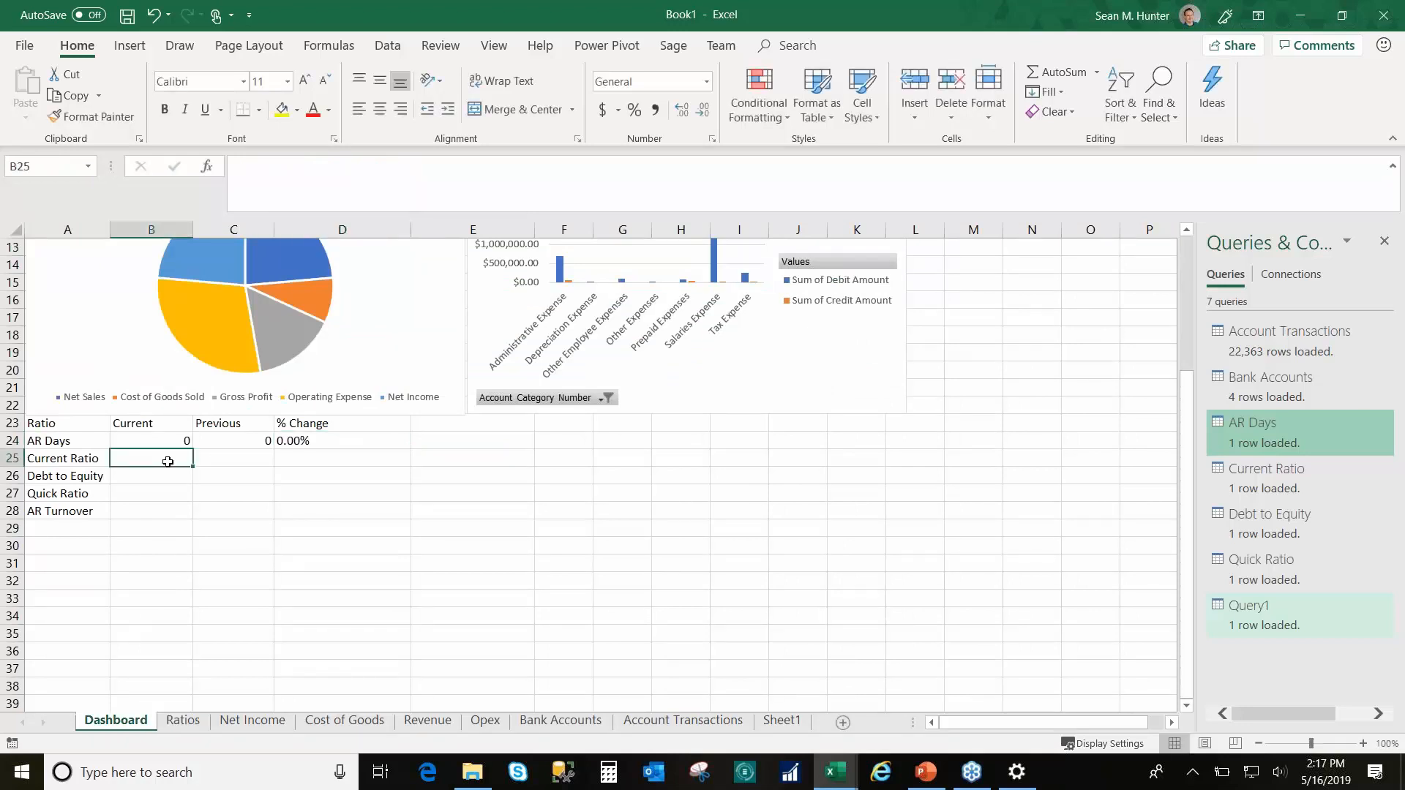
pyautogui.write('=')
pyautogui.click(183, 720)
pyautogui.click(205, 317)
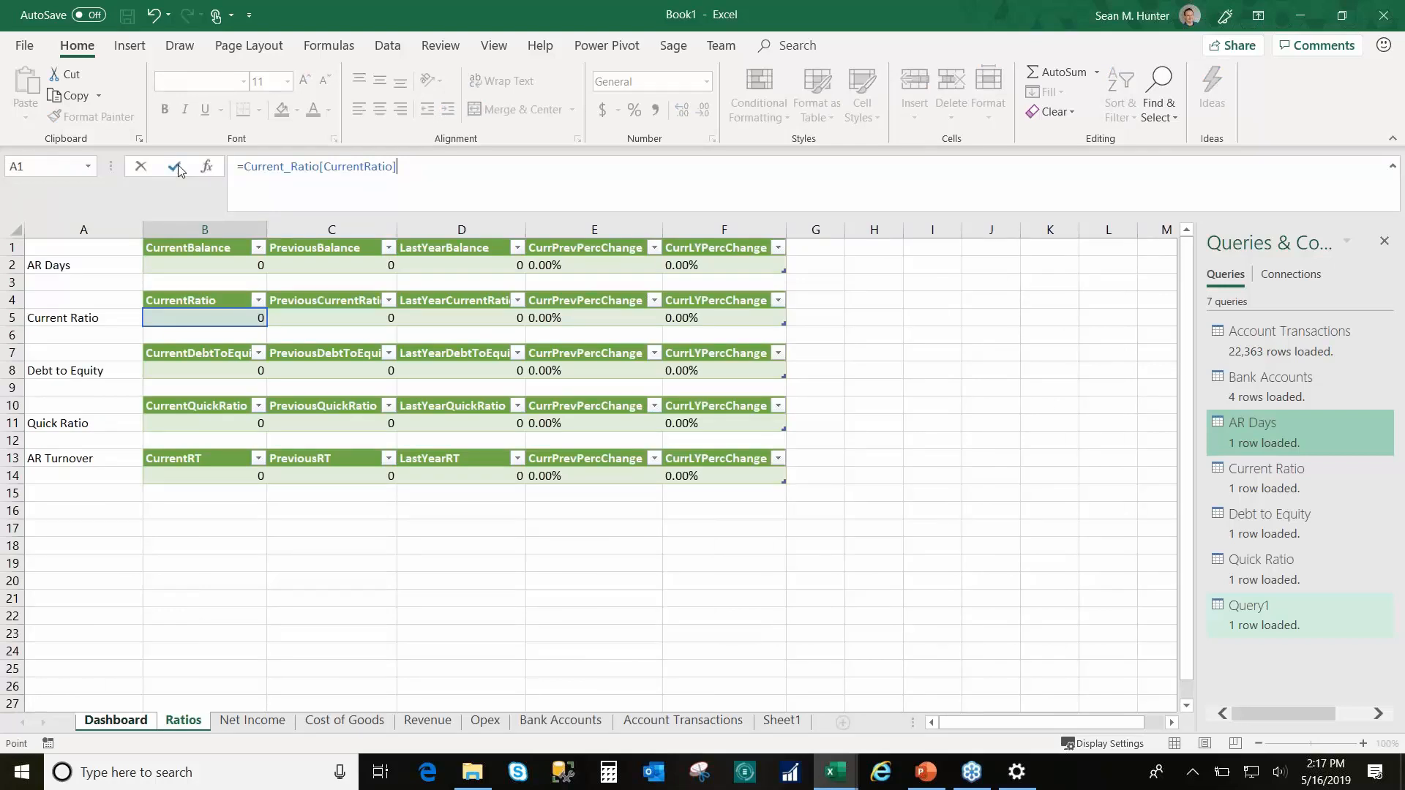
pyautogui.click(174, 166)
# Step: Link the Current Ratio Previous value in C25 to the Ratios sheet with =Current_Ratio[PreviousCurrentRatio]
pyautogui.click(244, 457)
pyautogui.write('=')
pyautogui.click(183, 720)
pyautogui.click(331, 318)
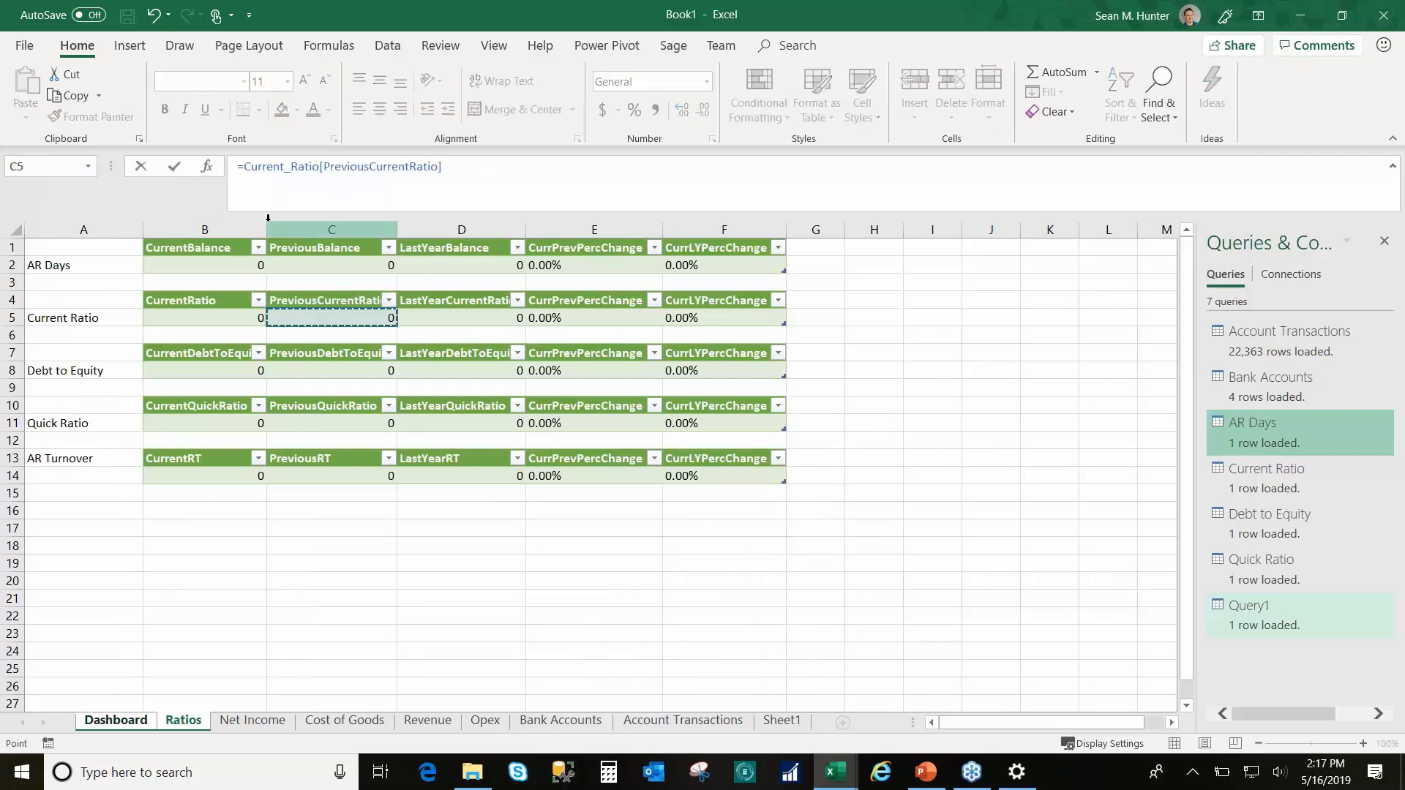
pyautogui.click(176, 166)
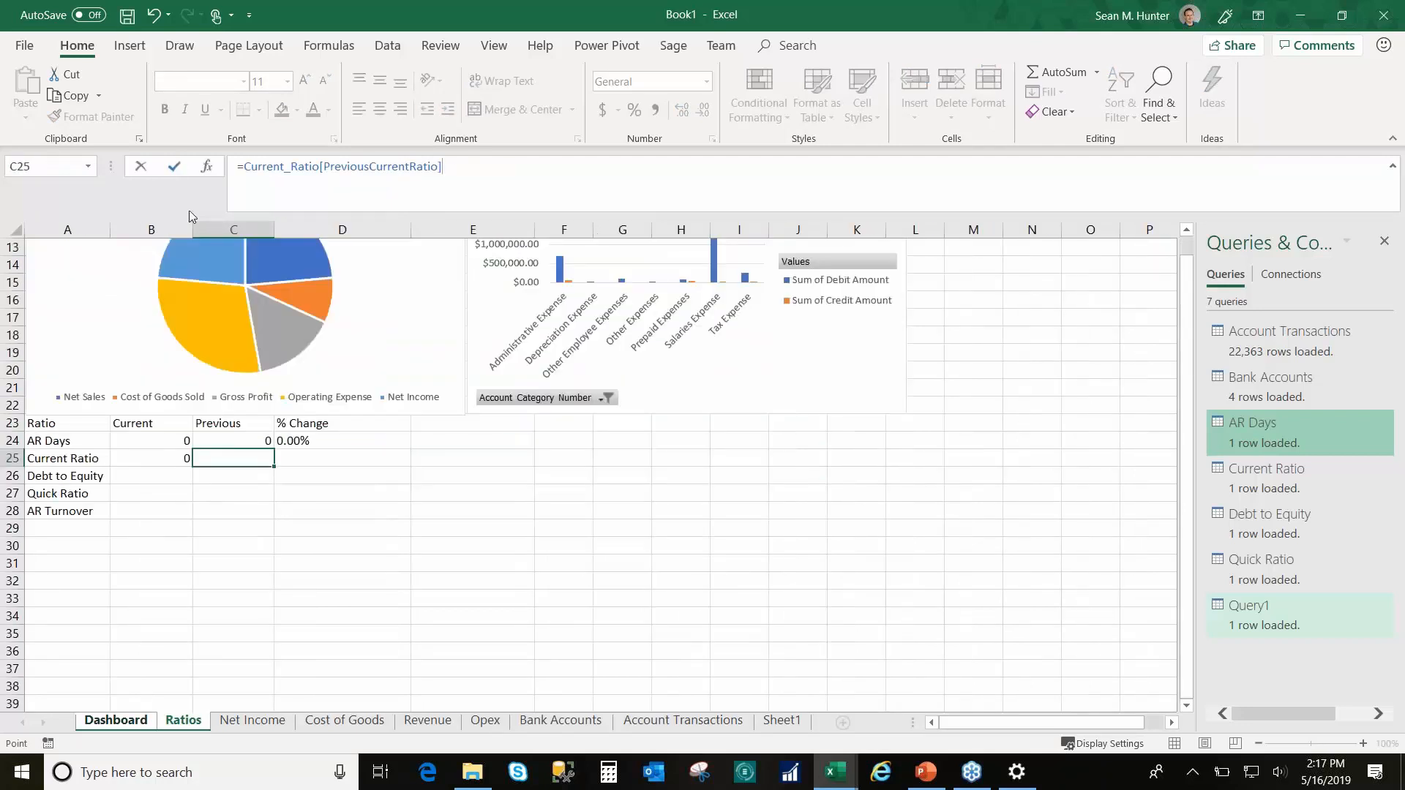
# Step: Link the Current Ratio % Change value in D25 to the Ratios sheet with =Current_Ratio[CurrPrevPercChange]
pyautogui.click(329, 457)
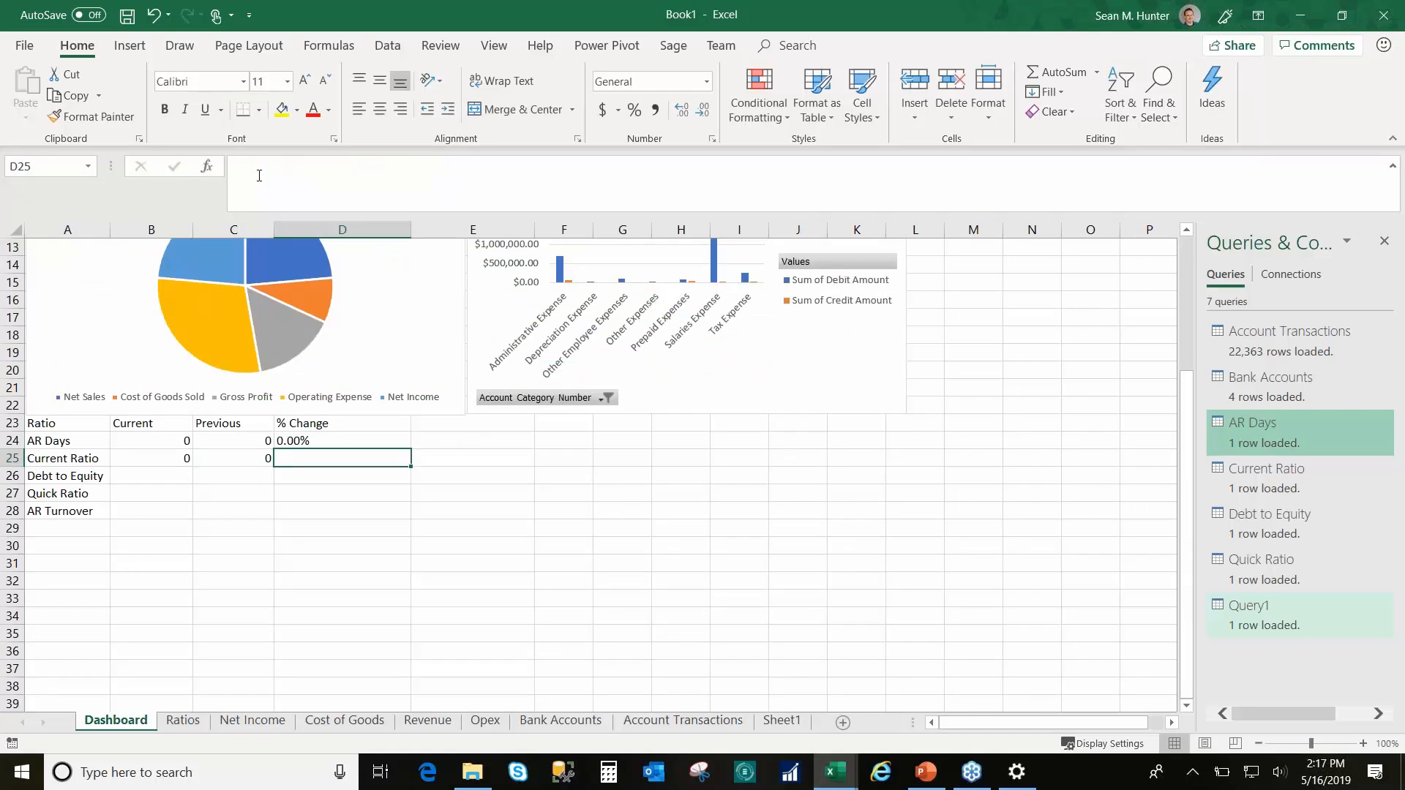
pyautogui.click(259, 176)
pyautogui.write('=')
pyautogui.click(183, 720)
pyautogui.click(594, 317)
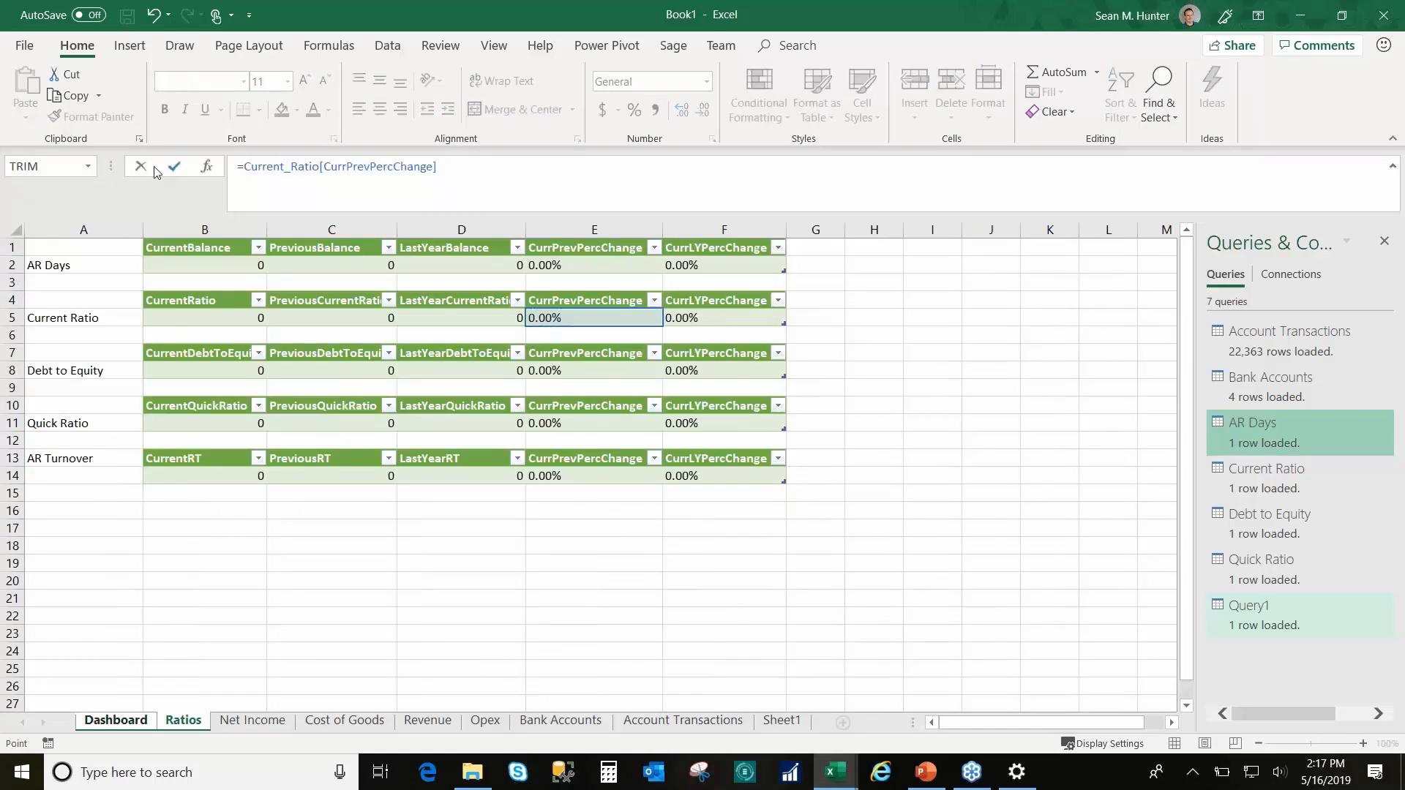
pyautogui.click(173, 167)
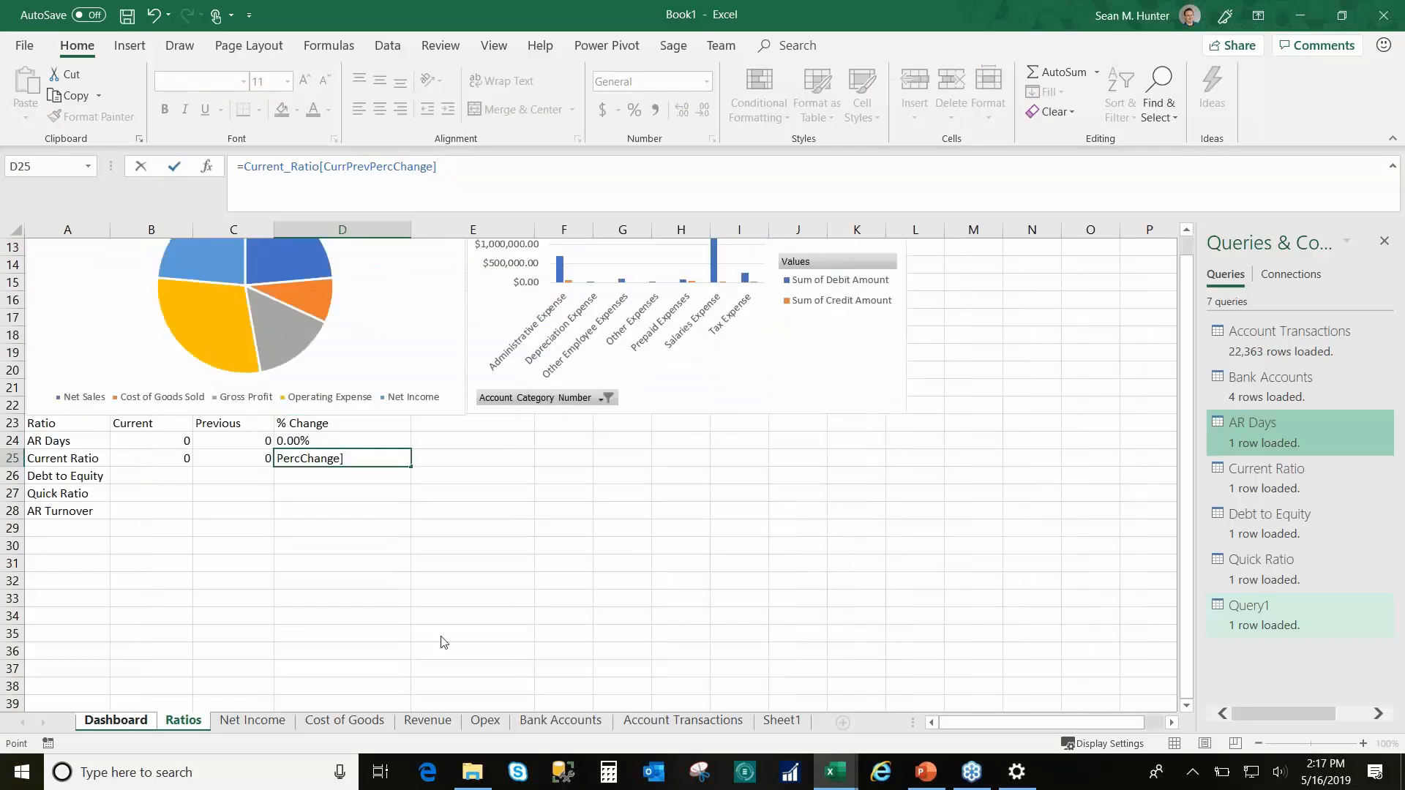
pyautogui.press('Return')
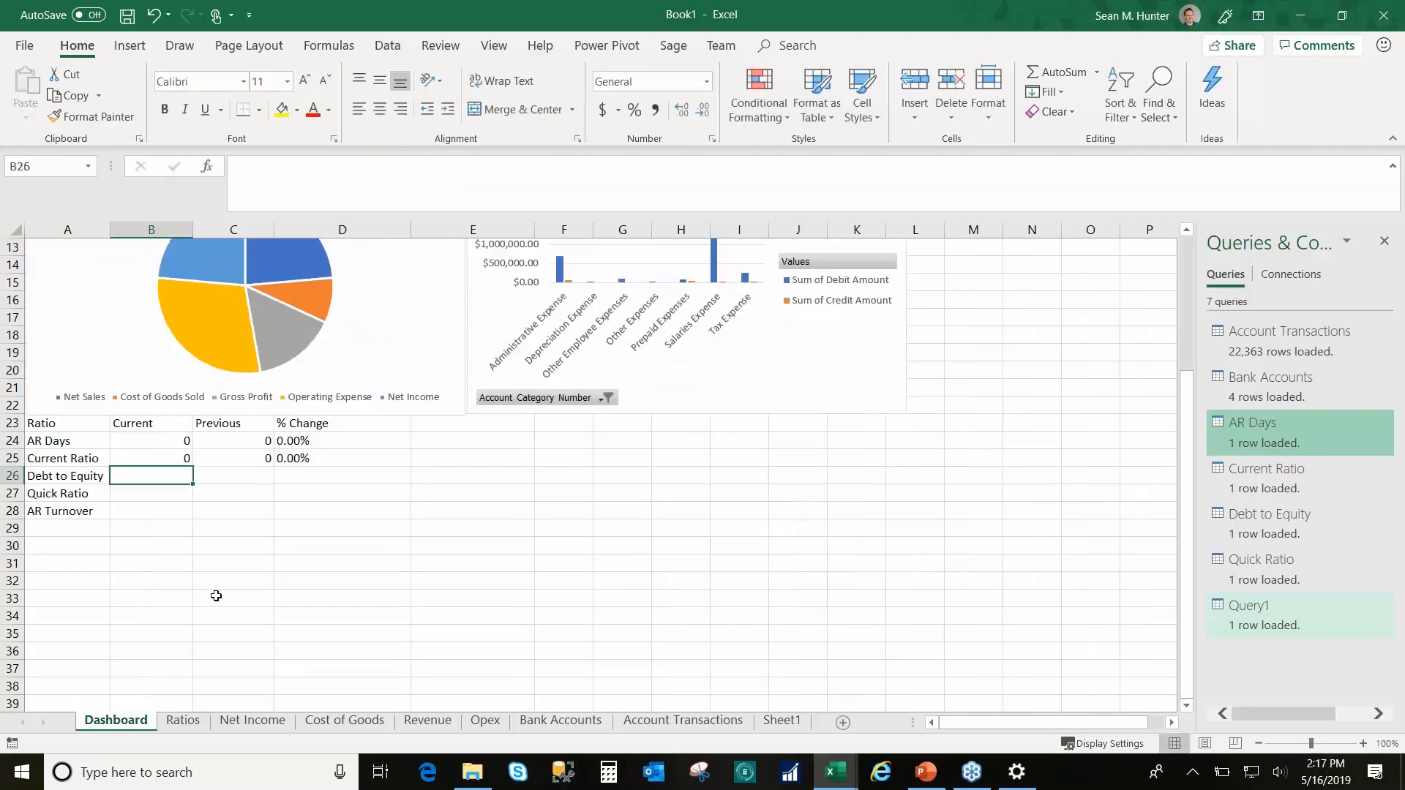
# Step: Link the Debt to Equity Current value in B26 to cell B8 of the Debt to Equity table on the Ratios sheet
pyautogui.write('=')
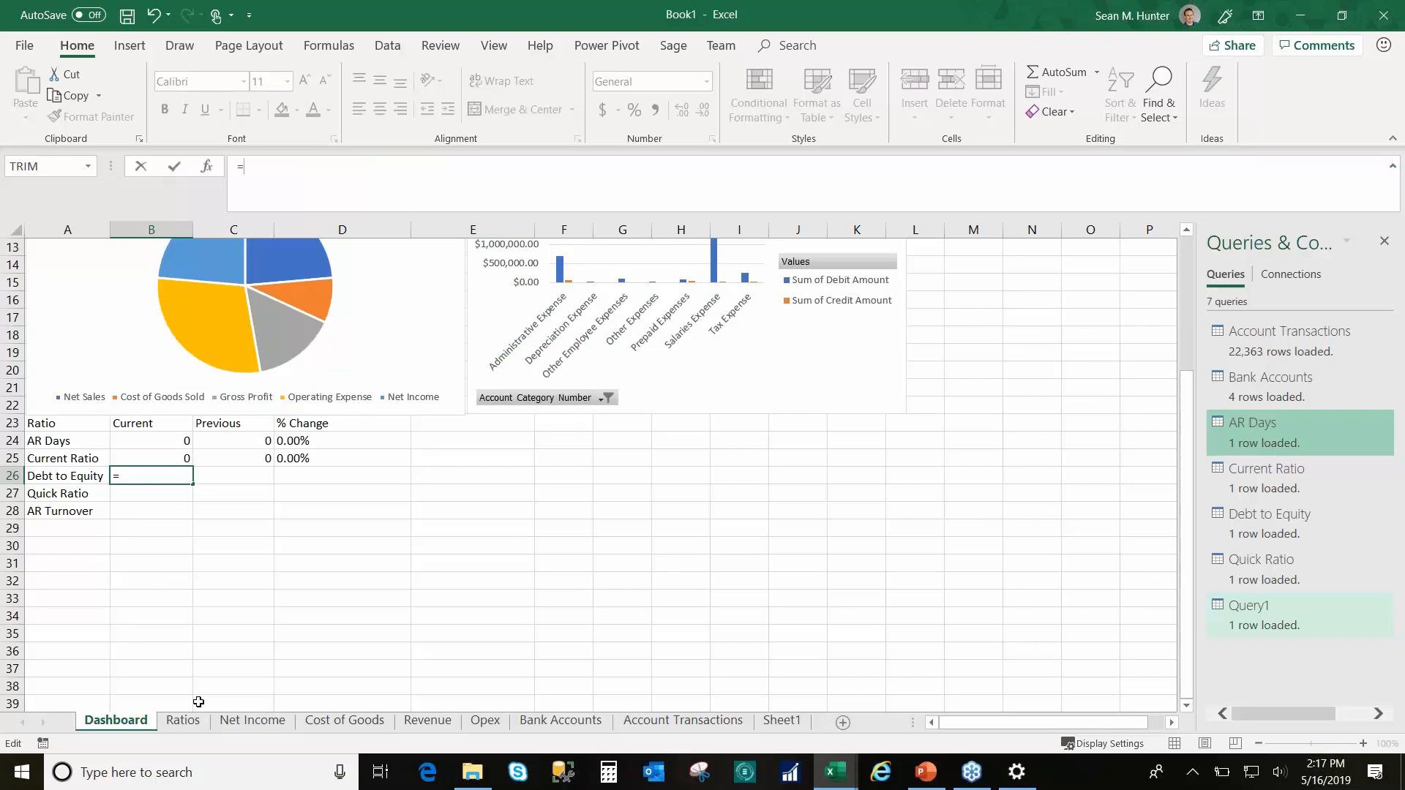
pyautogui.click(182, 720)
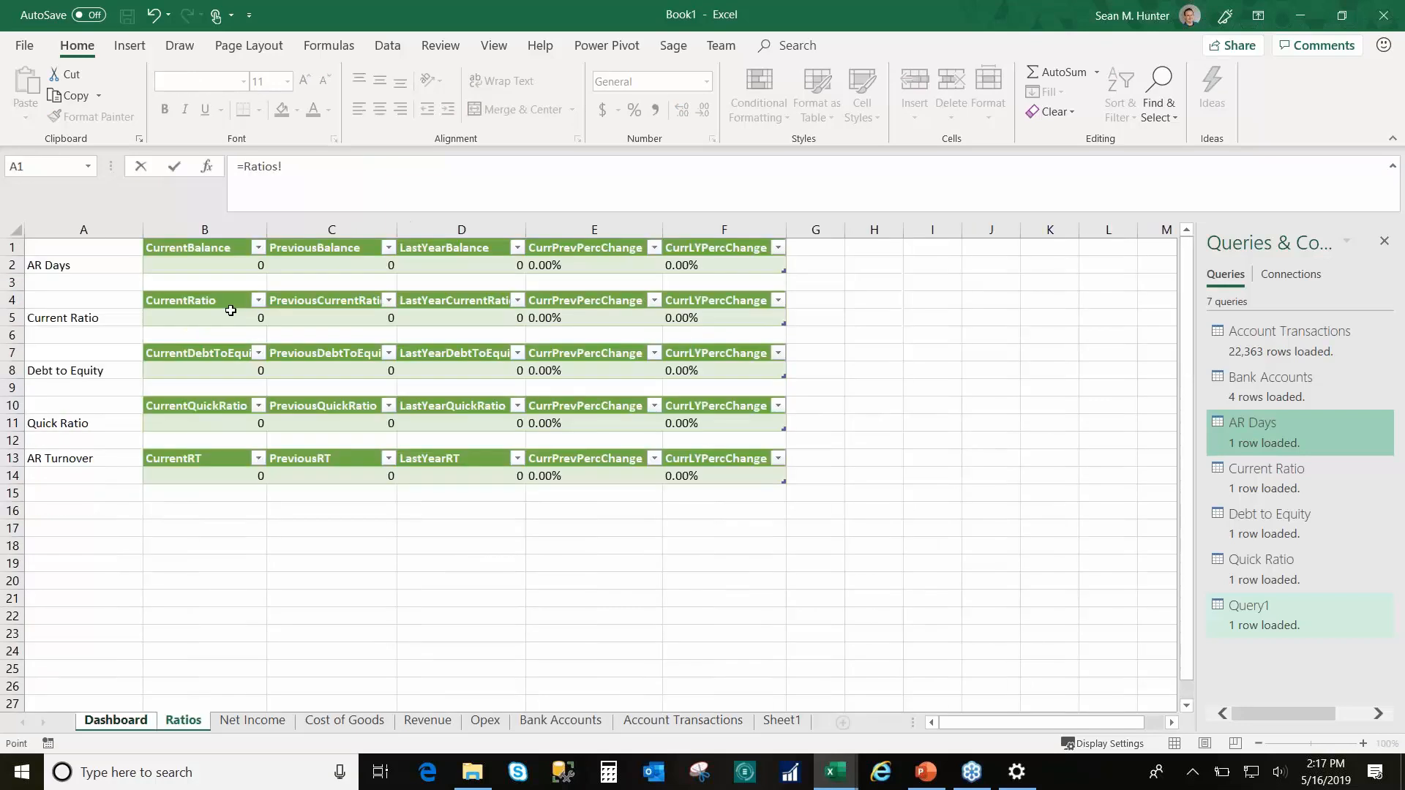
pyautogui.click(221, 371)
pyautogui.press('Tab')
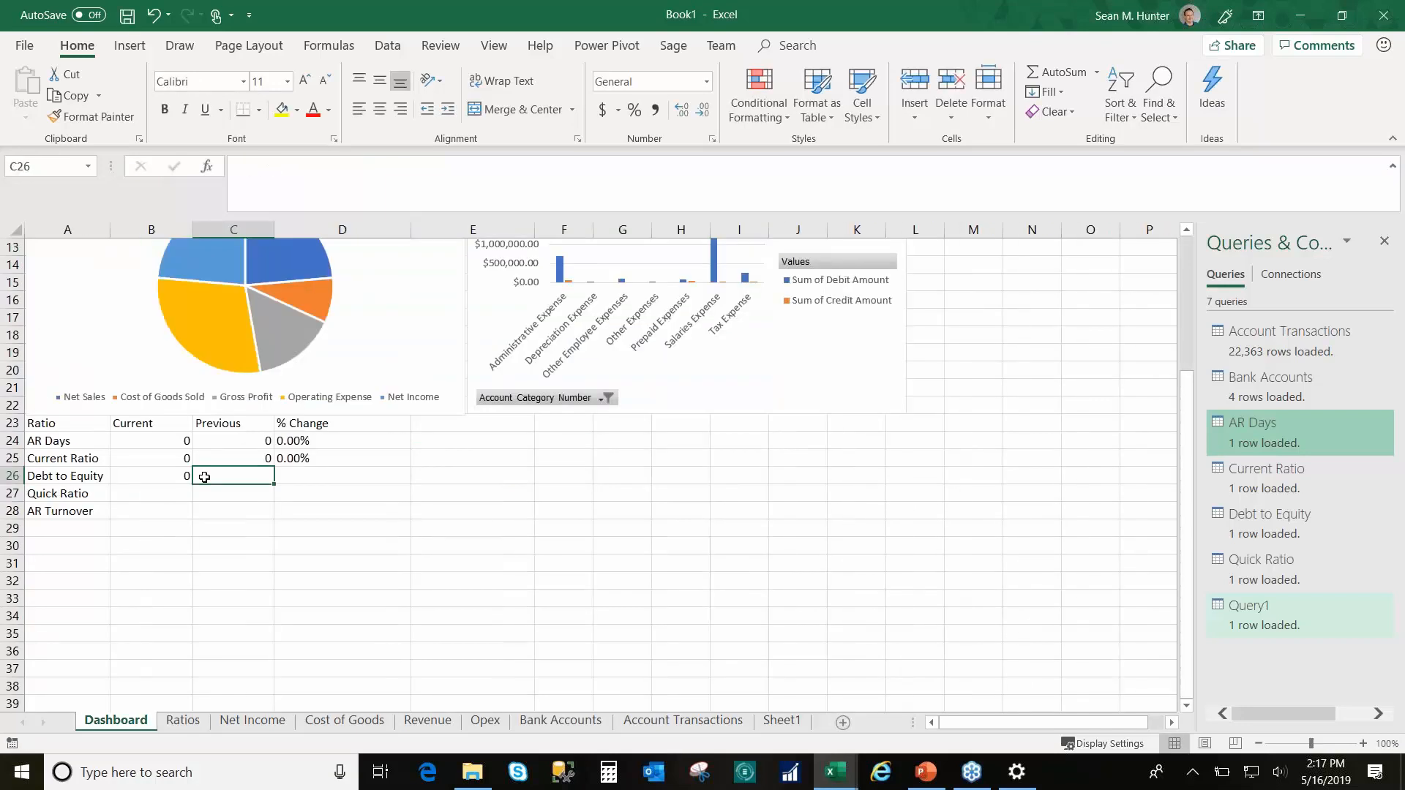
# Step: Link the Debt to Equity Previous value in C26 to the Ratios sheet with =Debt_to_Equity[PreviousDebtToEquity]
pyautogui.write('=')
pyautogui.click(183, 719)
pyautogui.click(312, 374)
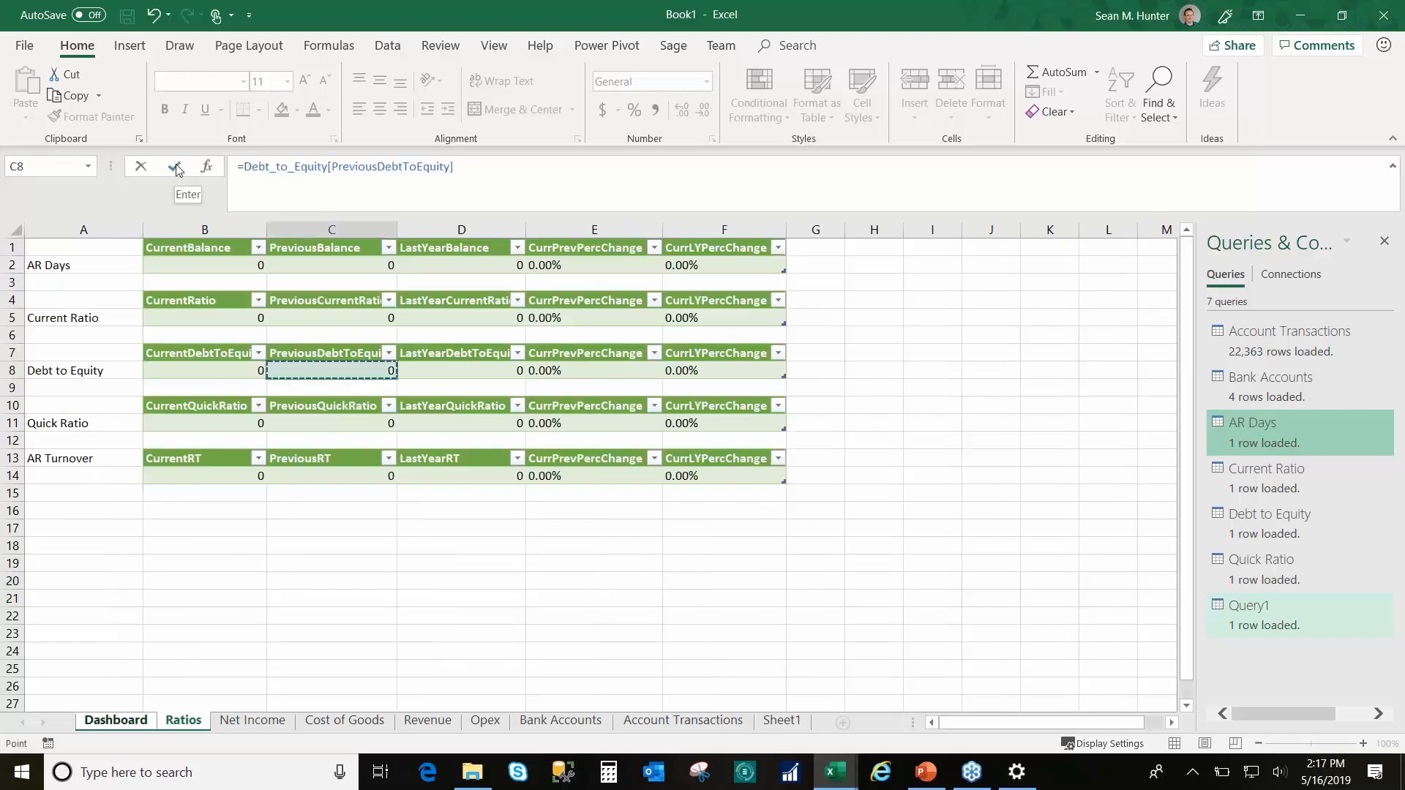
pyautogui.click(176, 167)
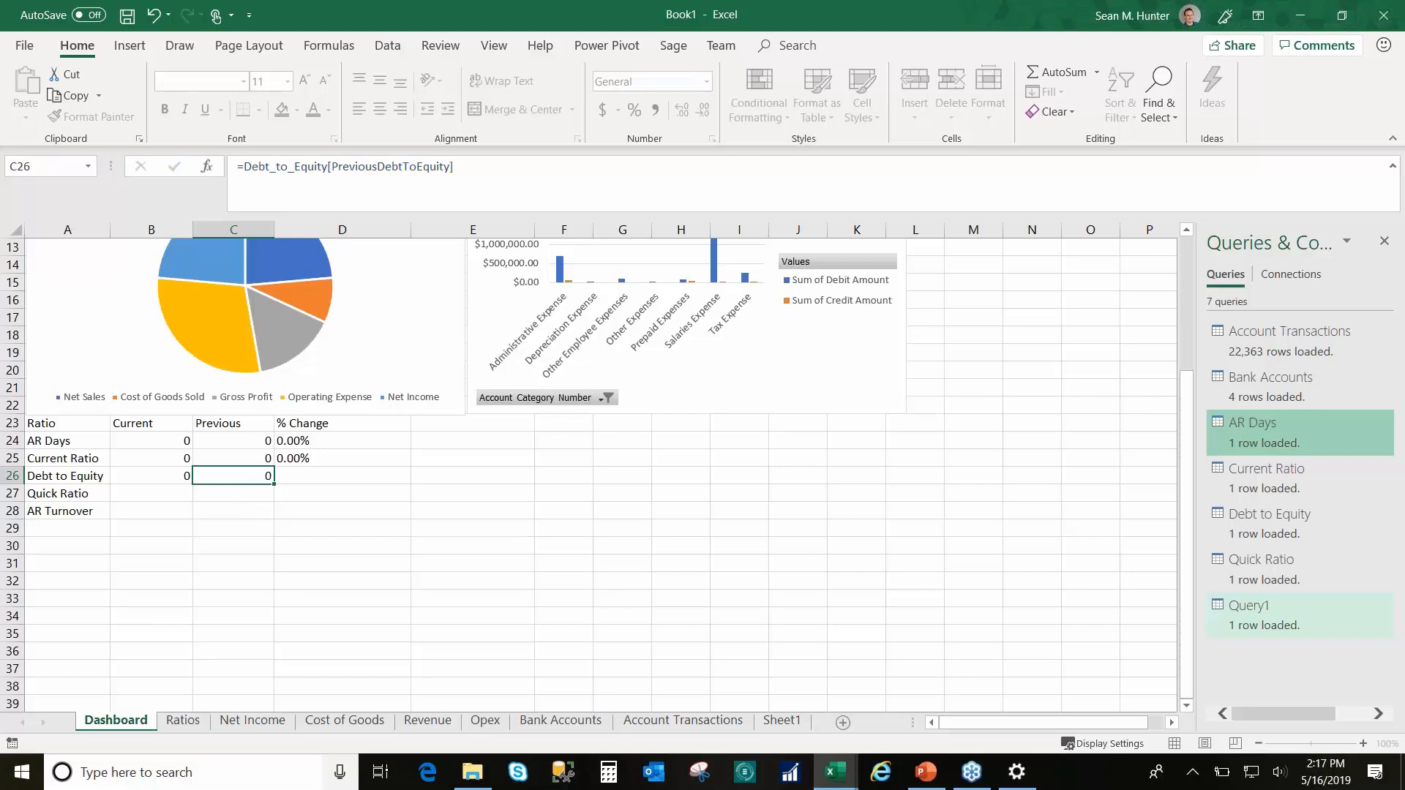
# Step: Enter =Debt_to_Equity[LastYearDebtToEquity] as the Debt to Equity % Change formula in D26
pyautogui.click(342, 475)
pyautogui.click(355, 185)
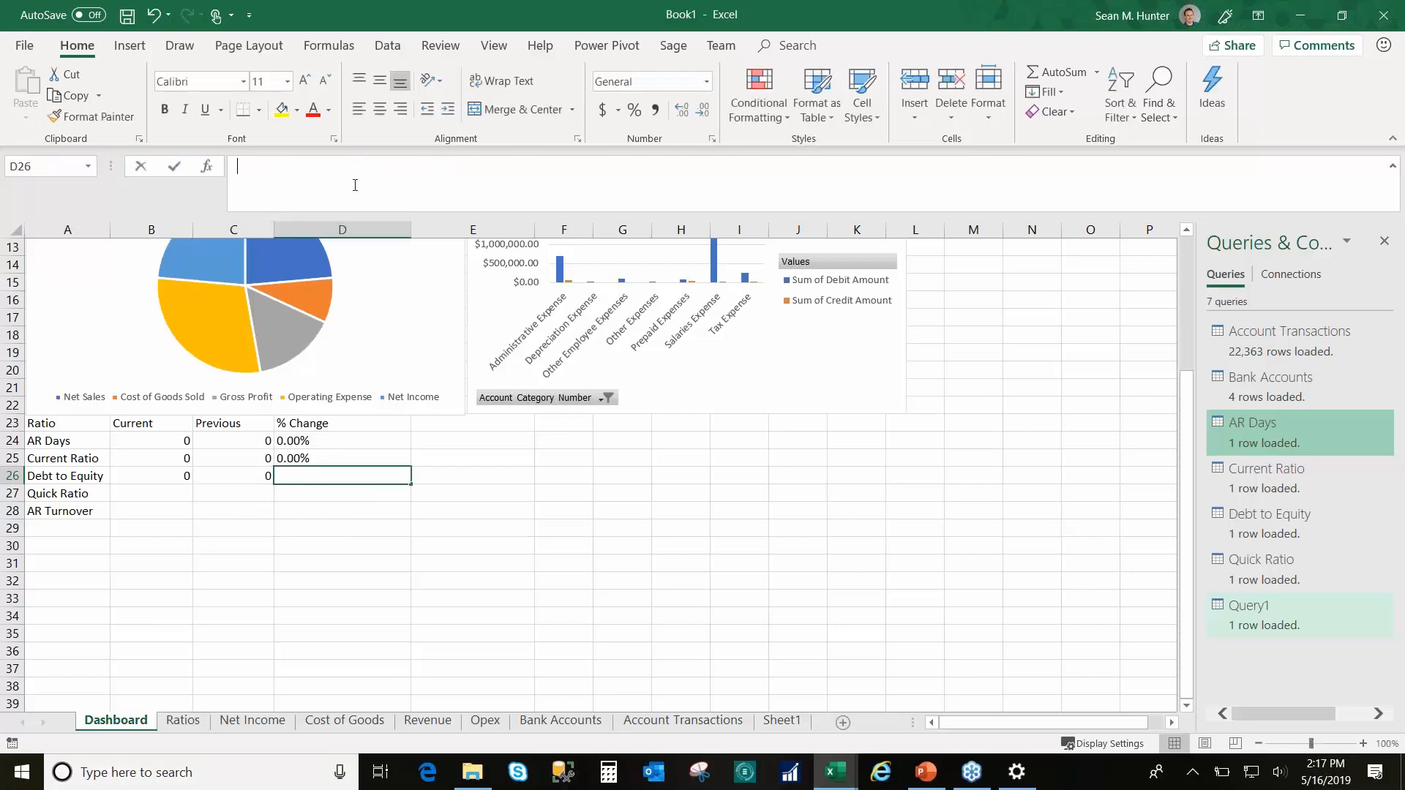
pyautogui.write('=')
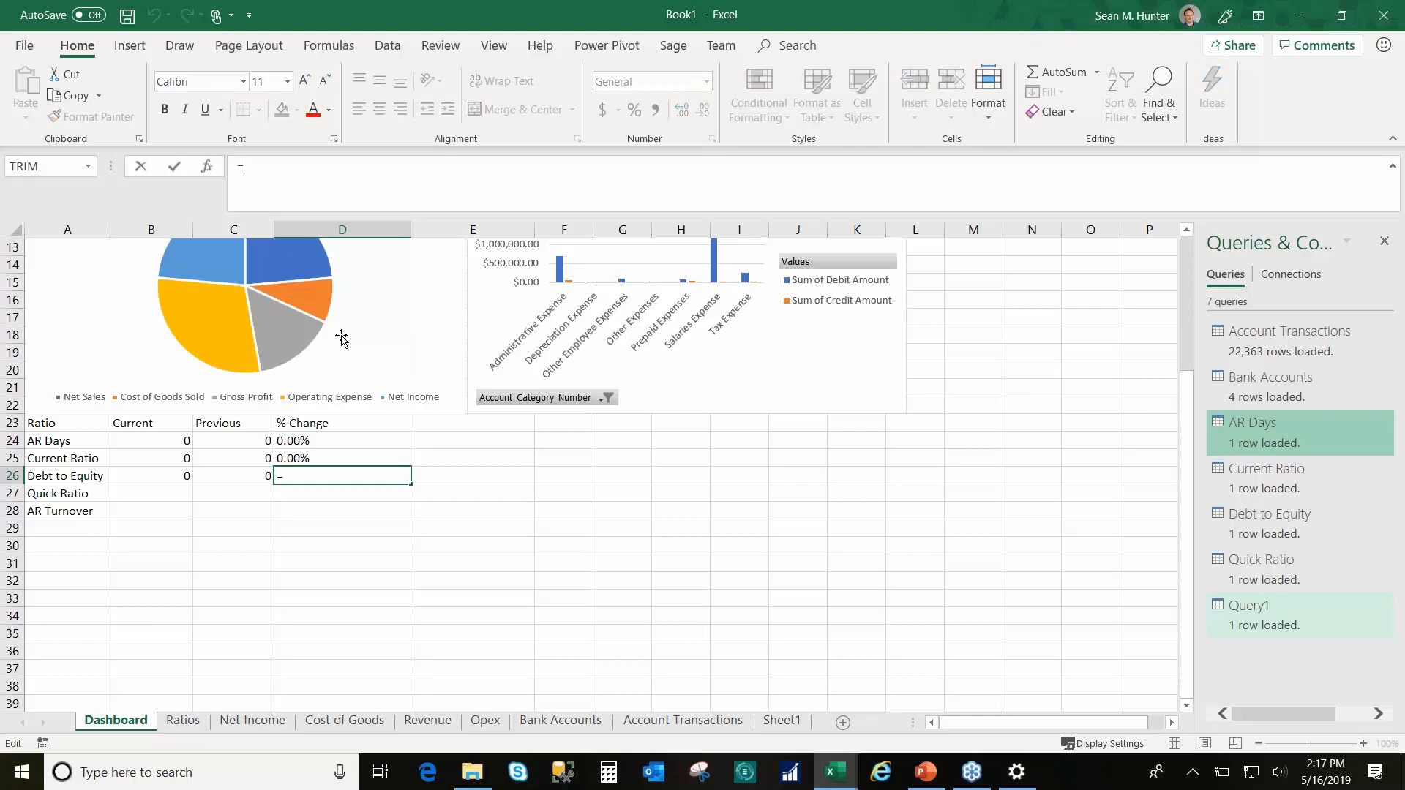
pyautogui.click(182, 720)
pyautogui.click(461, 370)
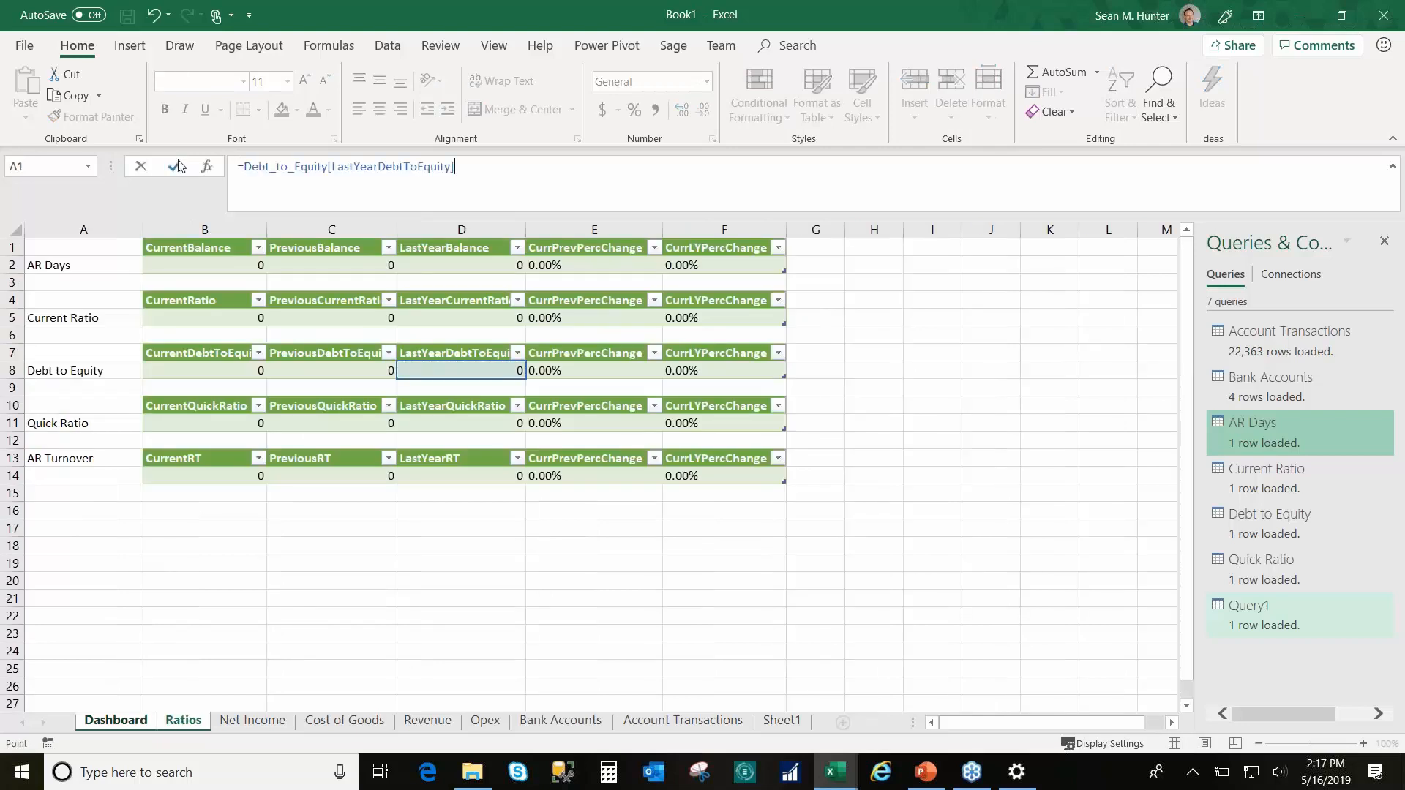
pyautogui.click(176, 167)
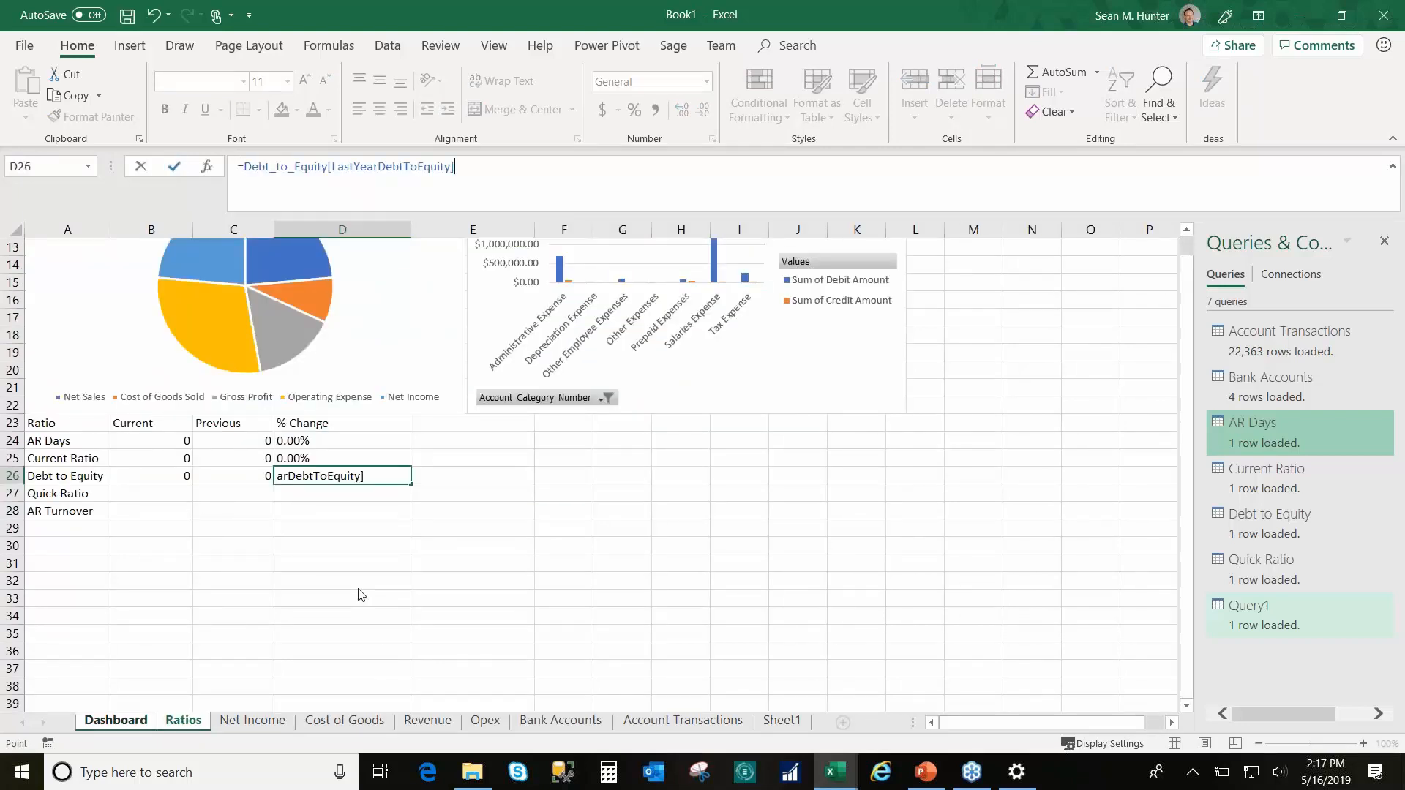
# Step: Replace the Debt to Equity % Change formula in D26 with =Debt_to_Equity[CurrPrevPercChange] from the Ratios sheet
pyautogui.click(313, 480)
pyautogui.moveTo(455, 167); pyautogui.dragTo(244, 176)
pyautogui.press('BackSpace')
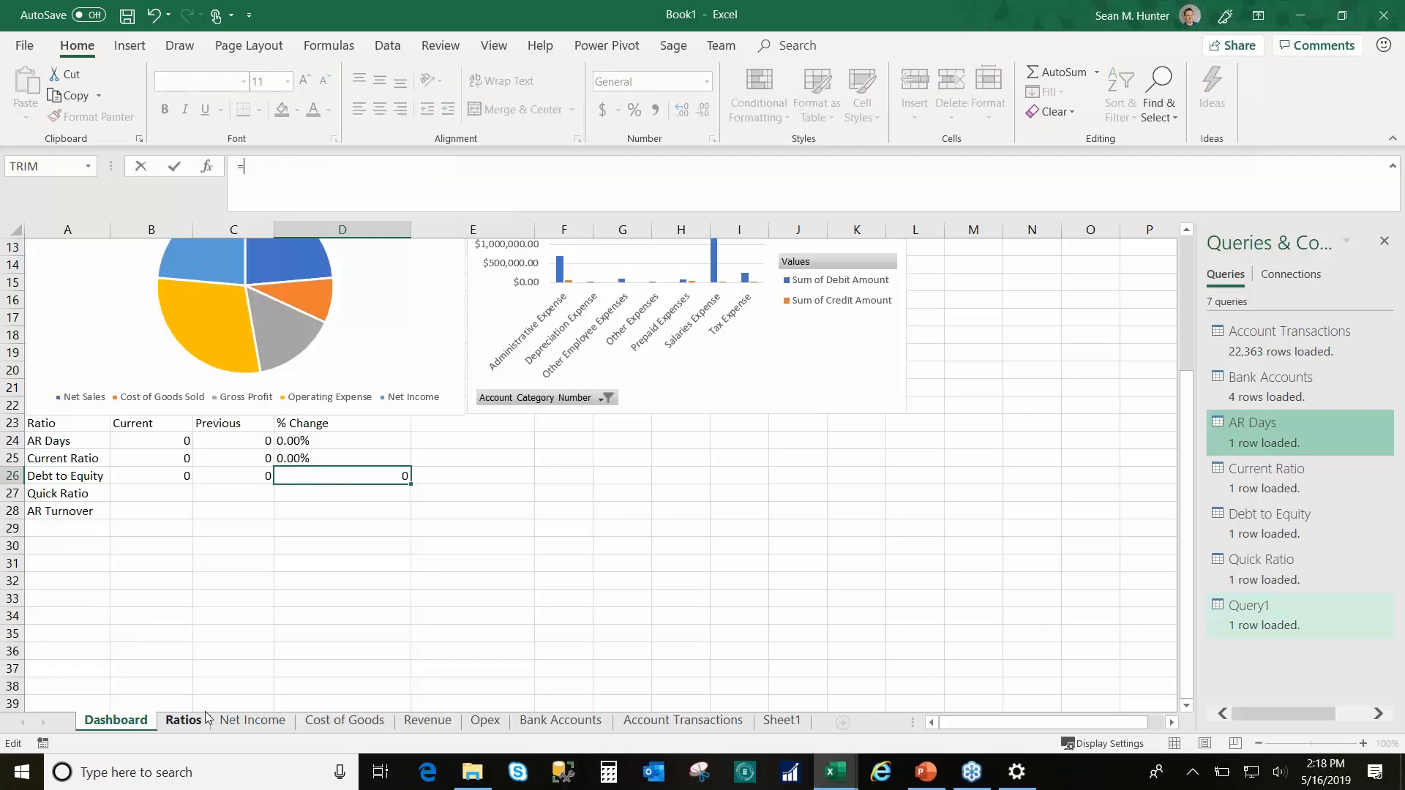
pyautogui.click(205, 719)
pyautogui.click(570, 367)
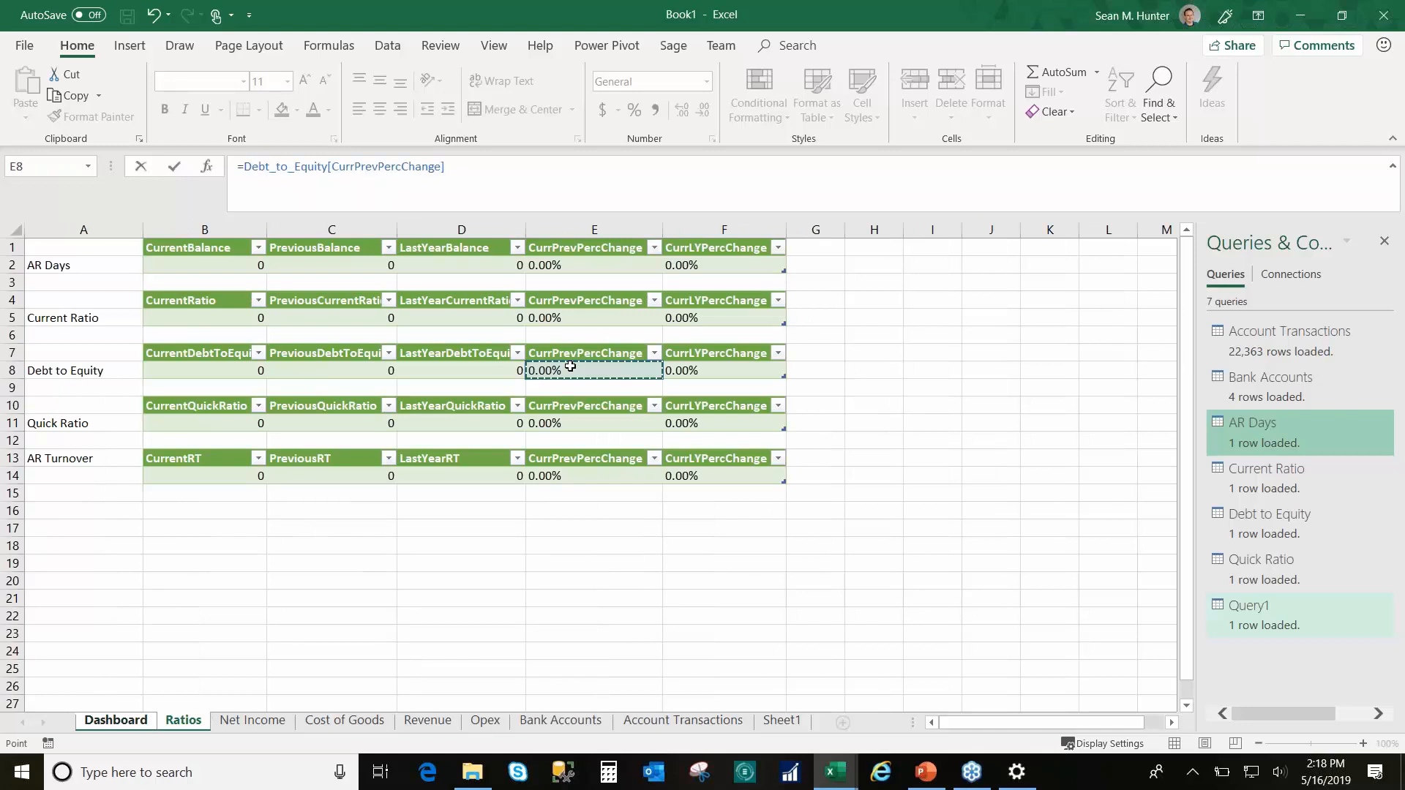
pyautogui.click(174, 167)
# Step: Link the Quick Ratio Current value in B27 to the Ratios sheet with =Quick_Ratio[CurrentQuickRatio]
pyautogui.click(151, 493)
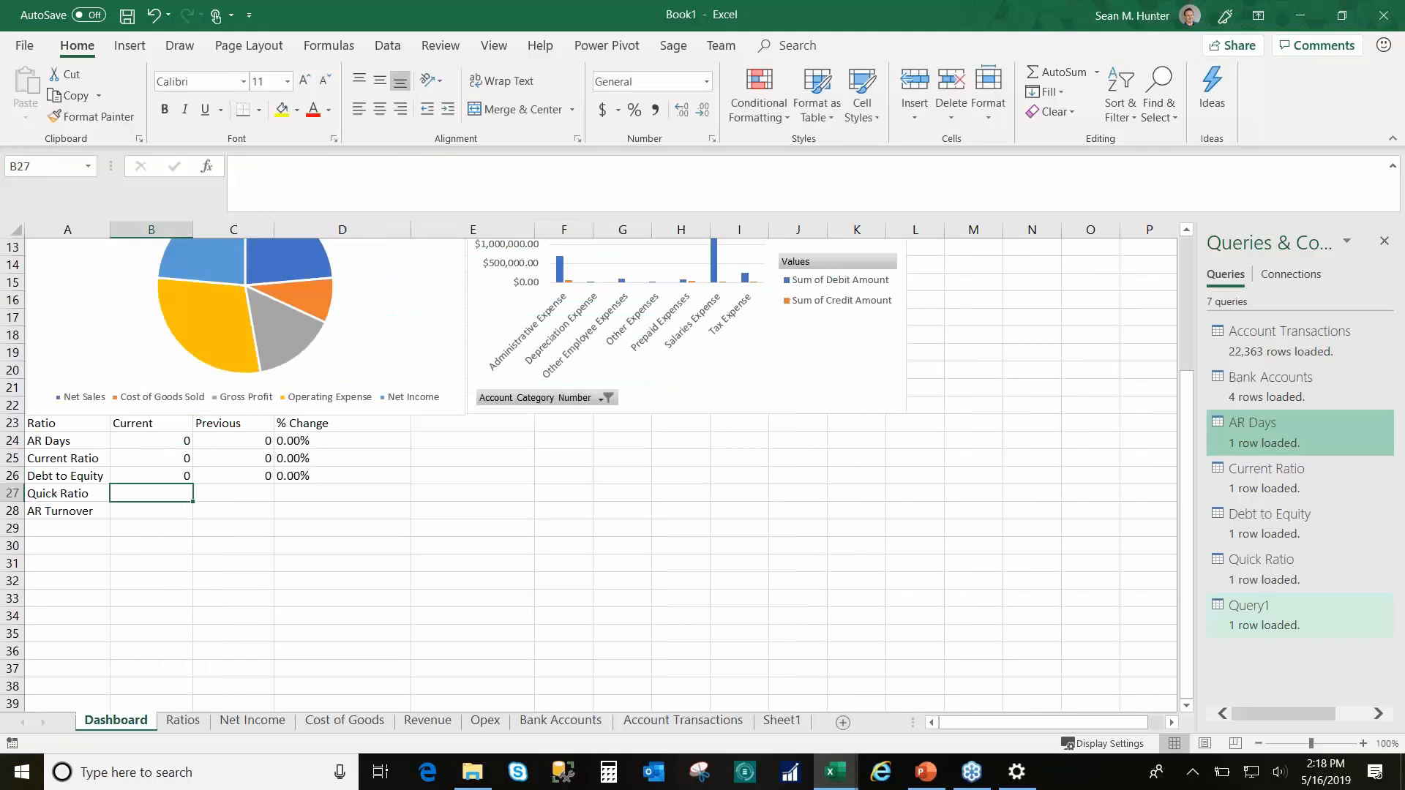
pyautogui.click(327, 175)
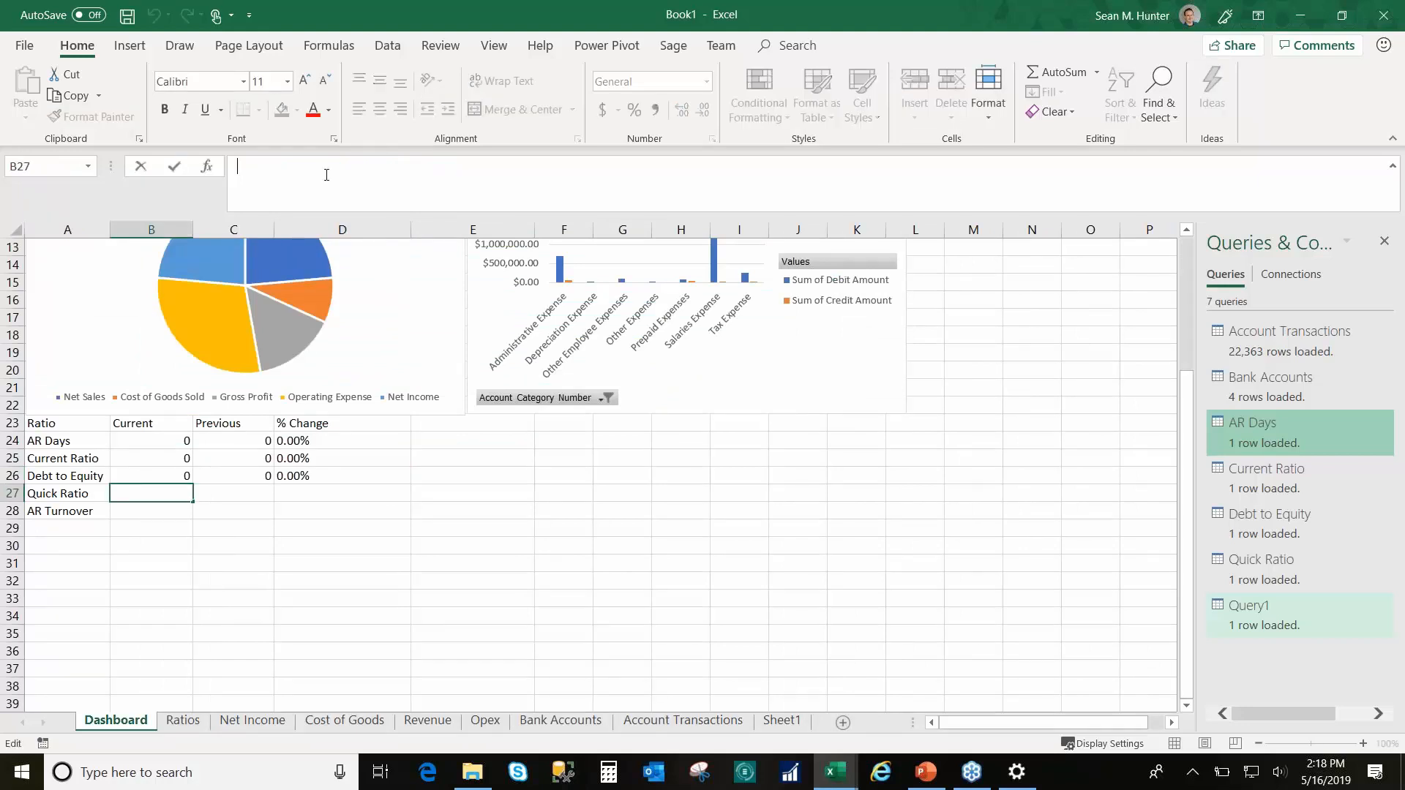
pyautogui.write('=')
pyautogui.click(200, 719)
pyautogui.click(209, 417)
pyautogui.press('Return')
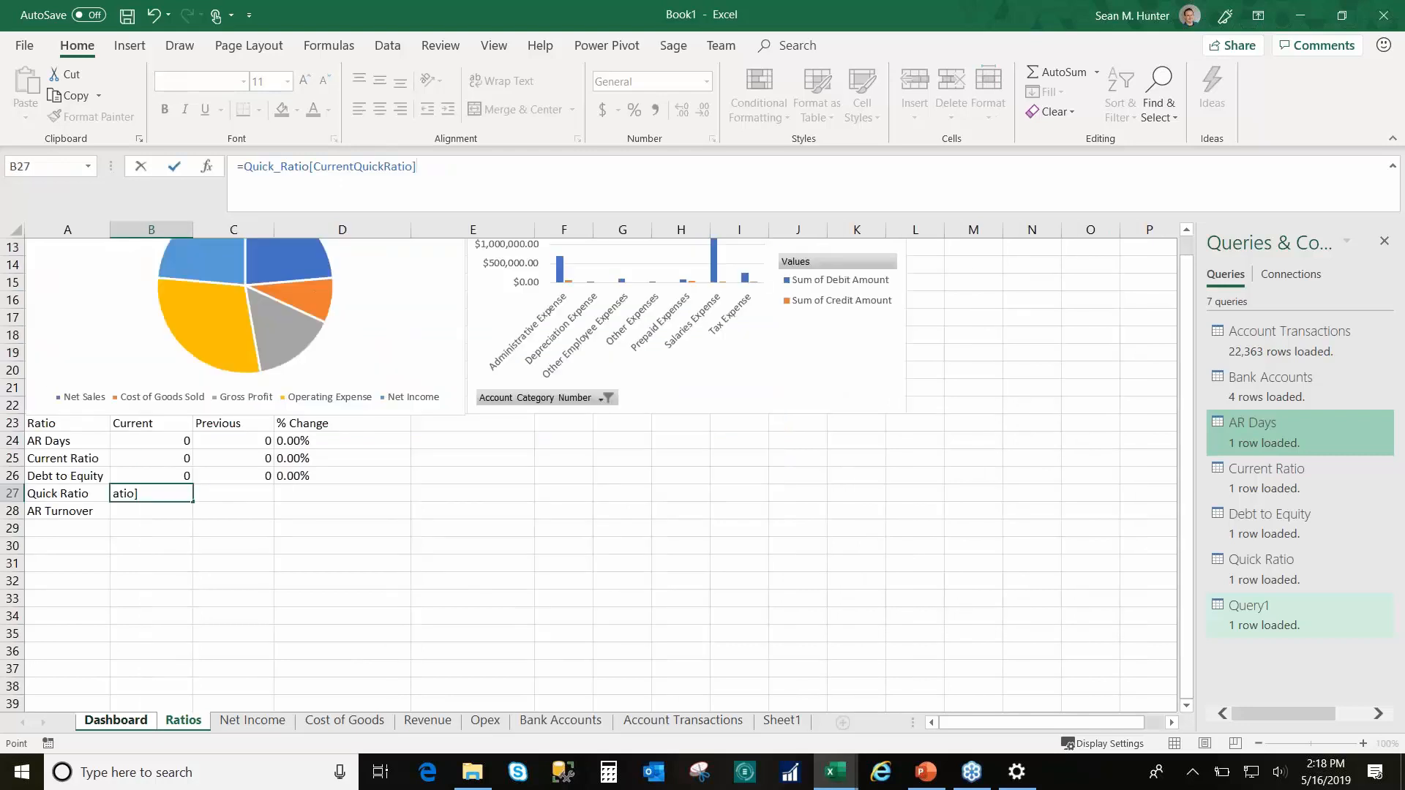
# Step: Enter the formula =Quick_Ratio[PreviousQuickRatio] in cell A27 of the Ratios sheet
pyautogui.click(241, 493)
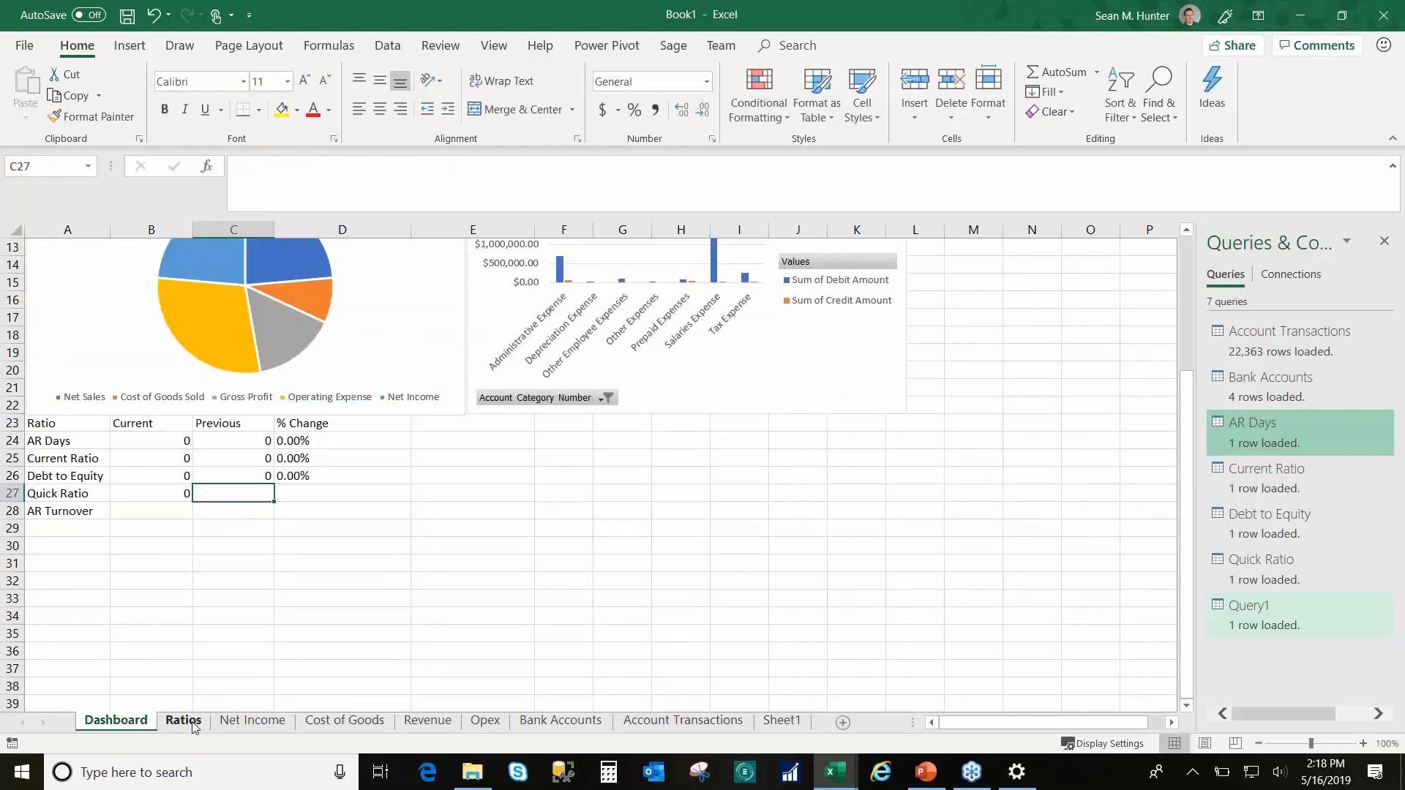
pyautogui.click(184, 720)
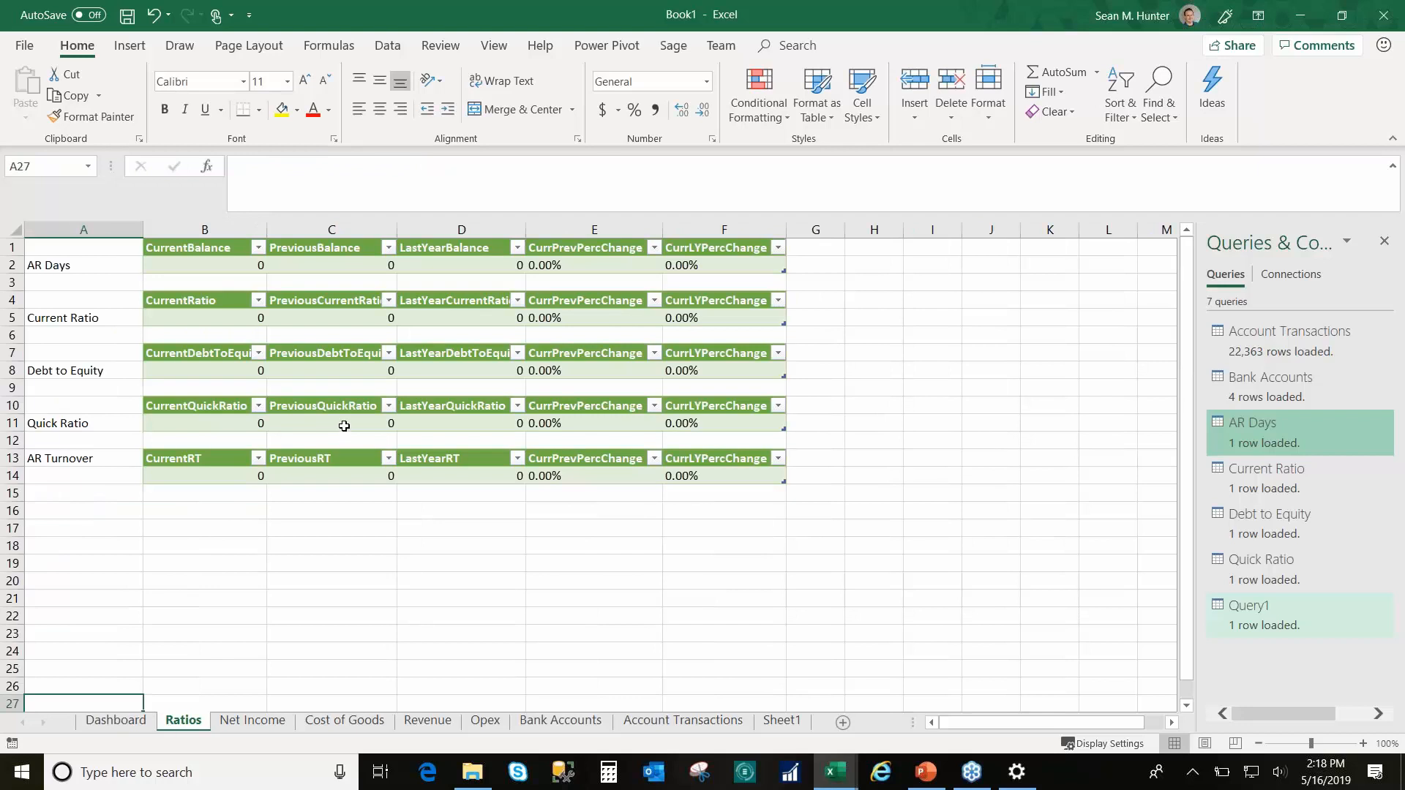
pyautogui.click(330, 173)
pyautogui.write('=')
pyautogui.click(340, 416)
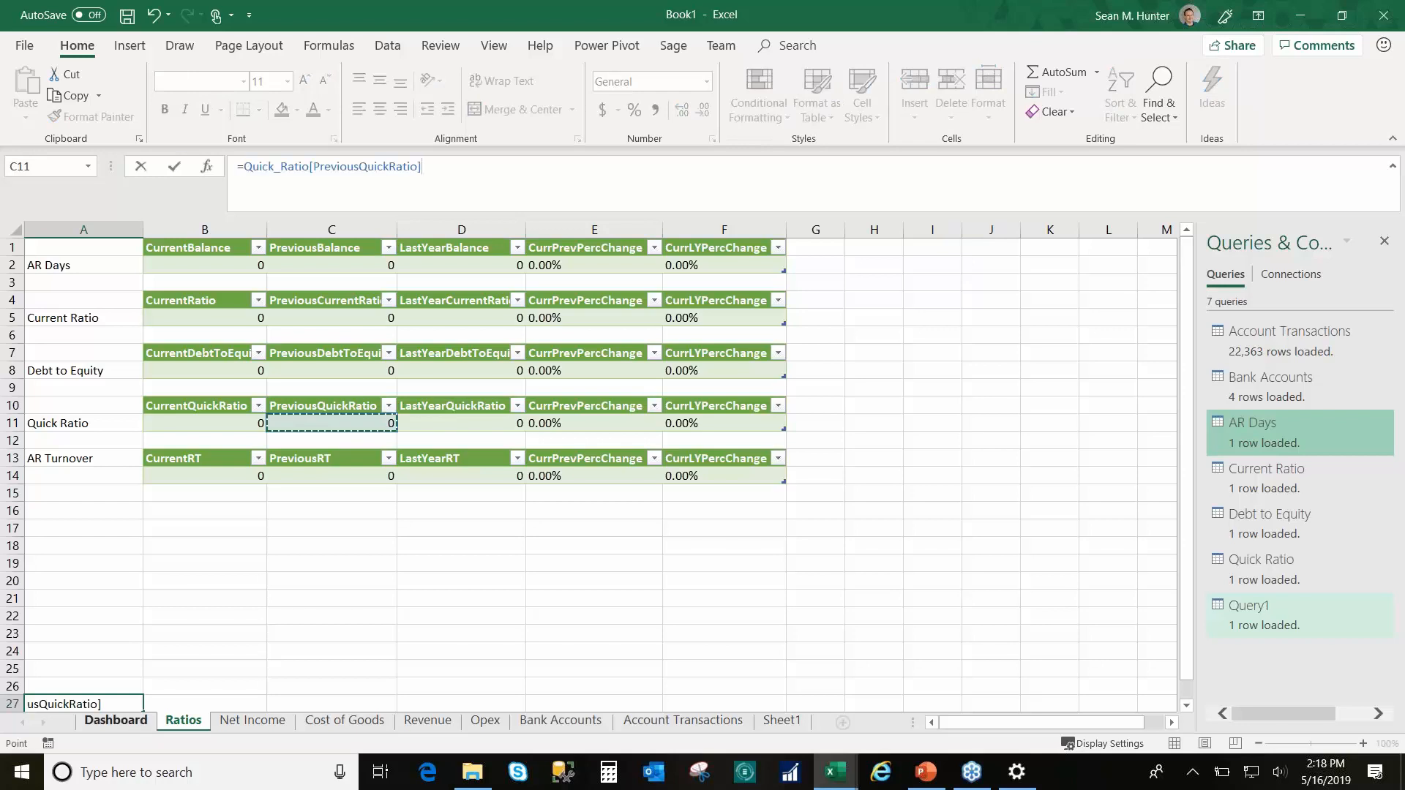
pyautogui.press('Return')
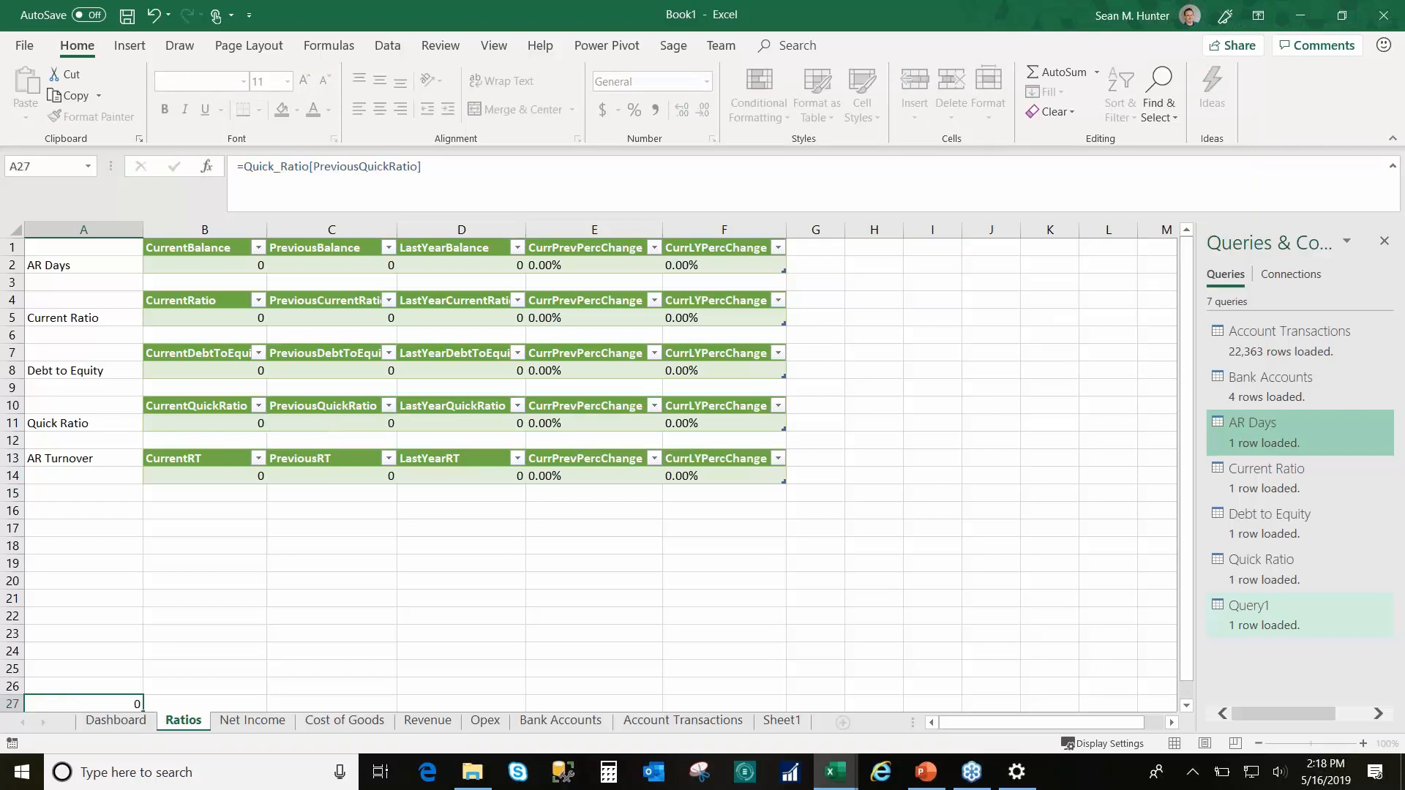
# Step: Link the Quick Ratio Previous value in C27 of the Dashboard to the Ratios sheet with =Quick_Ratio[PreviousQuickRatio]
pyautogui.click(128, 728)
pyautogui.click(278, 176)
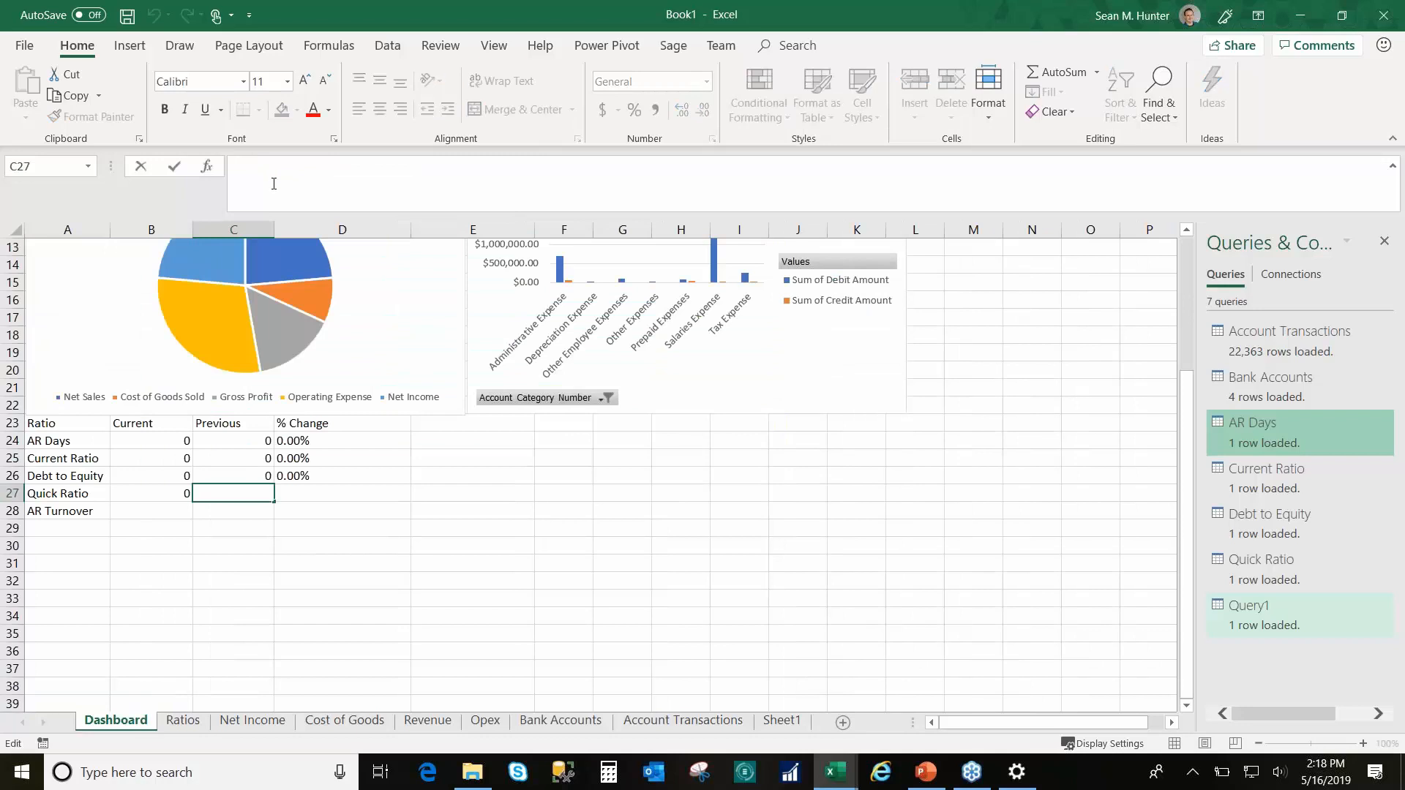
pyautogui.write('=')
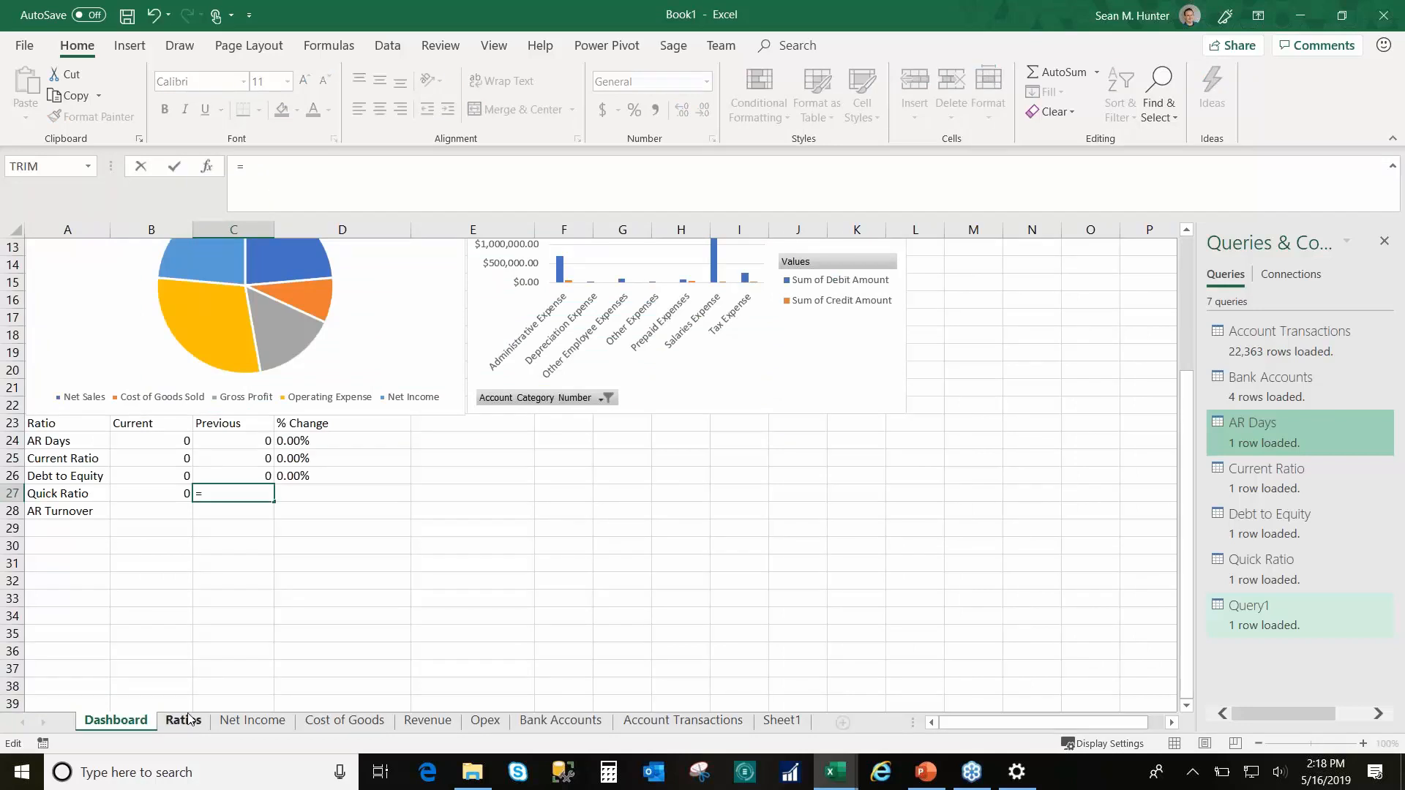
pyautogui.click(188, 719)
pyautogui.click(332, 423)
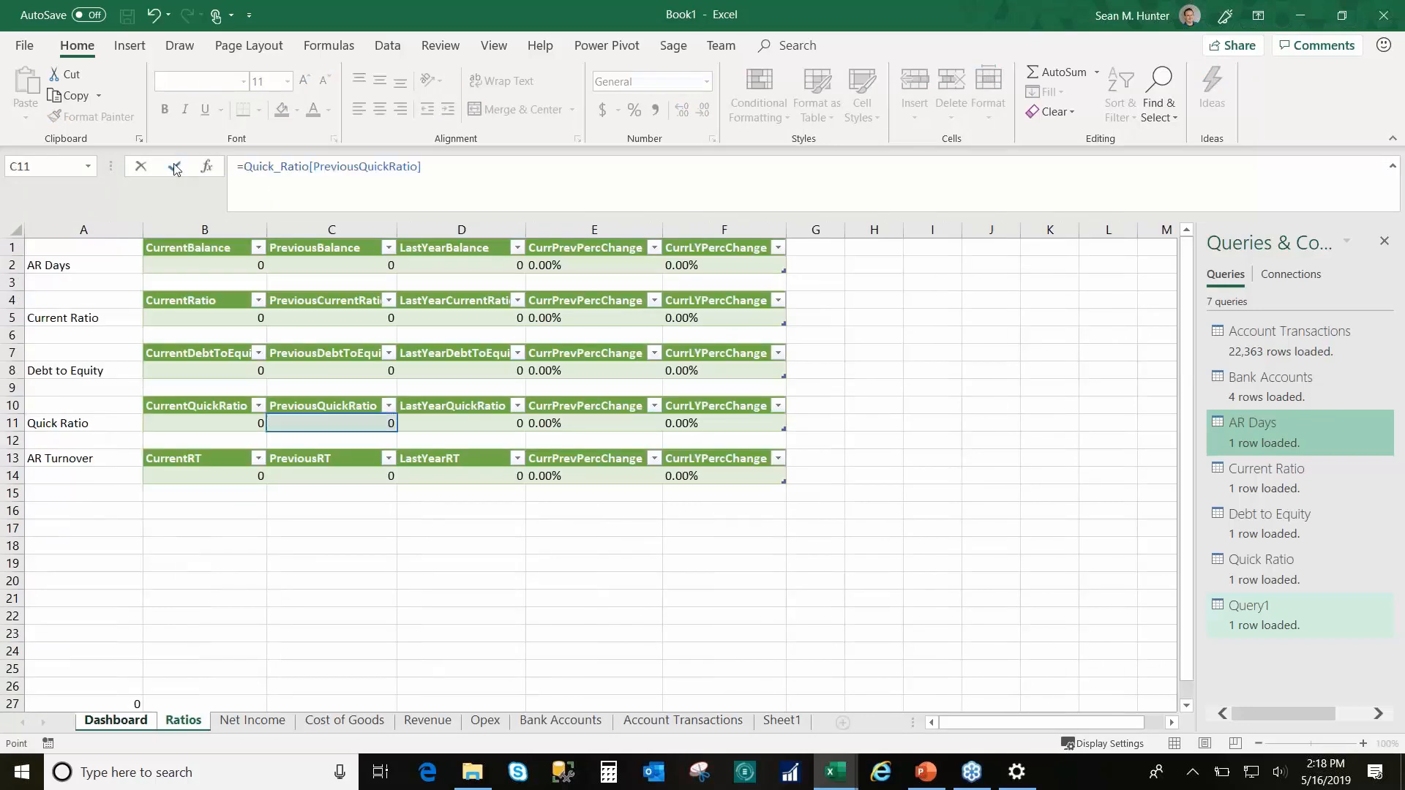
pyautogui.click(174, 166)
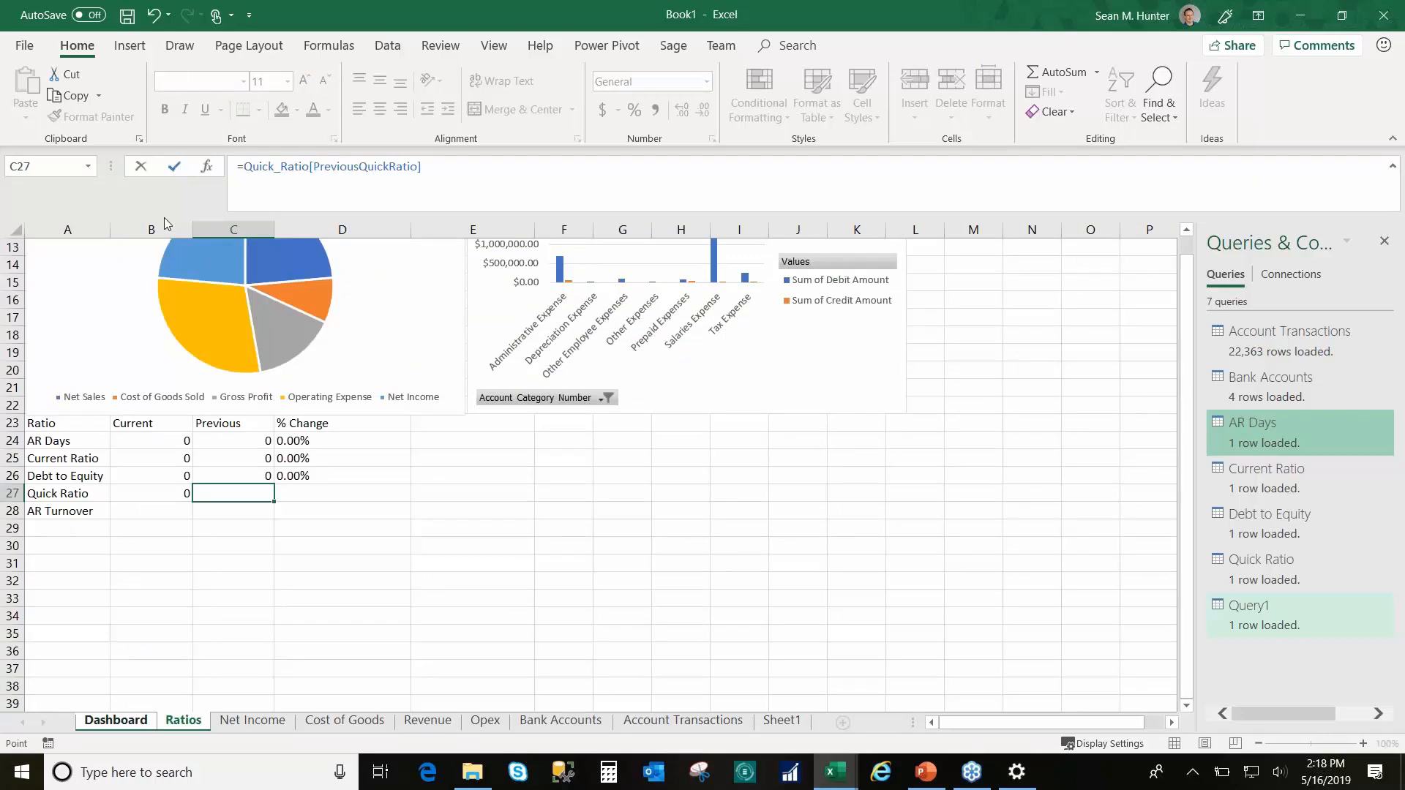
# Step: Link the Quick Ratio % Change value in D27 to the Ratios sheet with =Quick_Ratio[CurrPrevPercChange]
pyautogui.press('Tab')
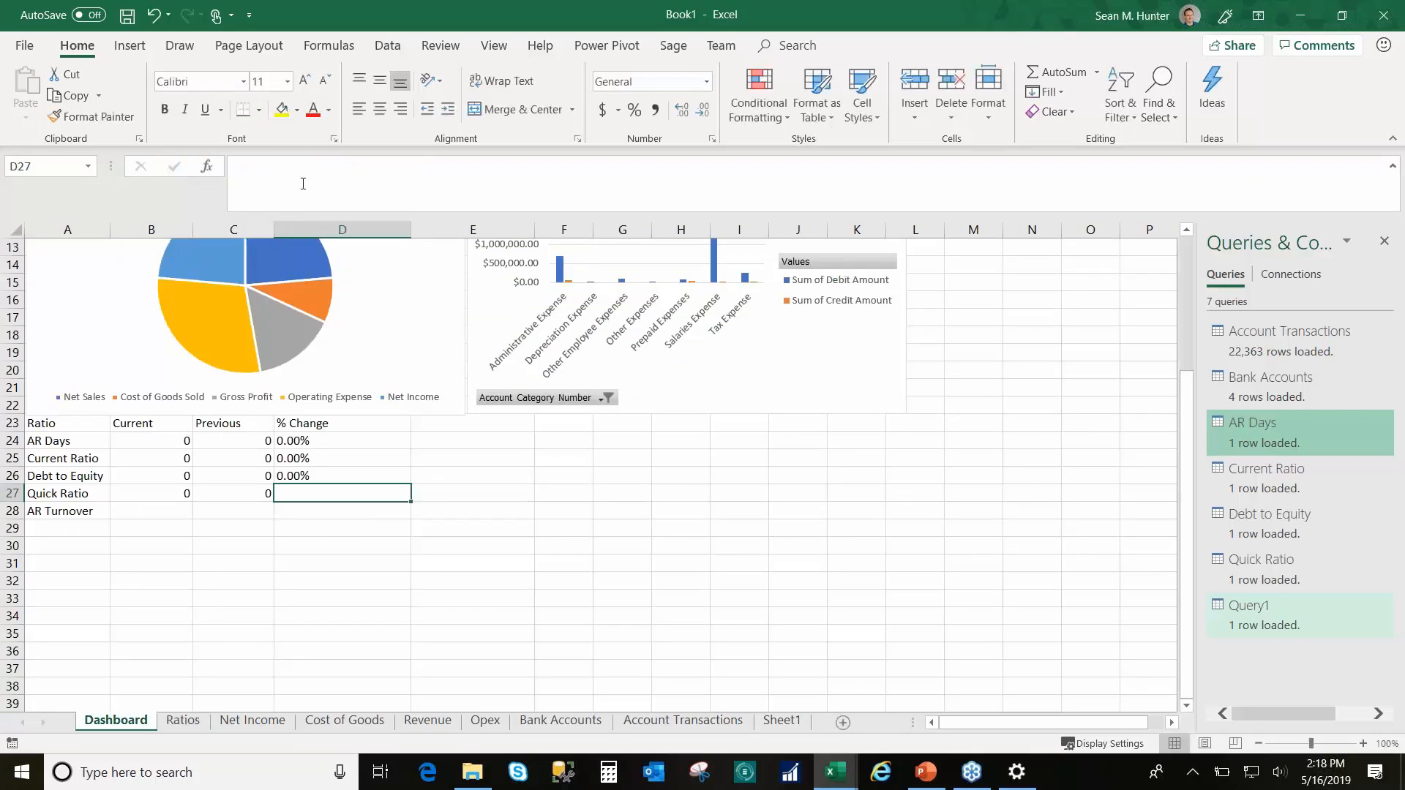
pyautogui.write('=')
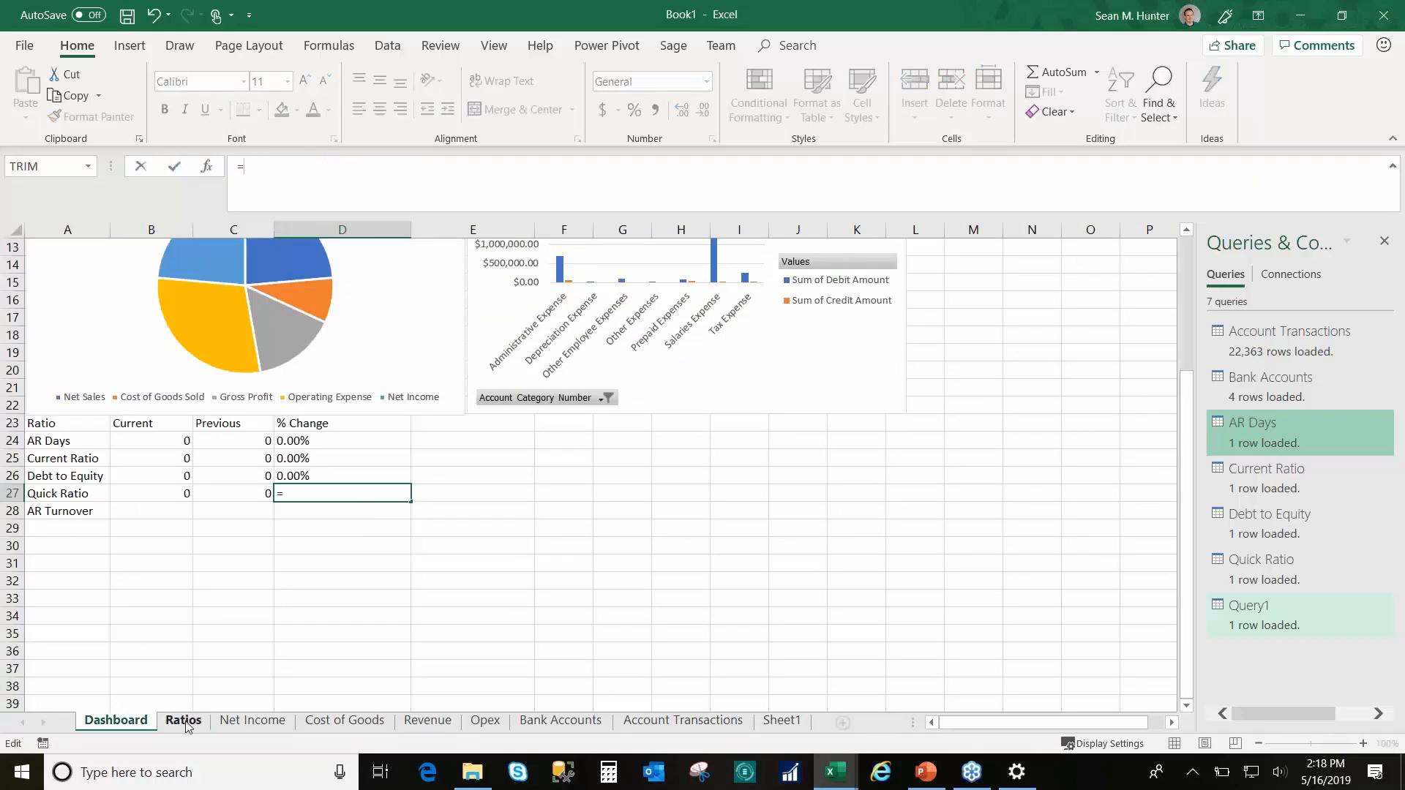
pyautogui.click(183, 720)
pyautogui.click(567, 422)
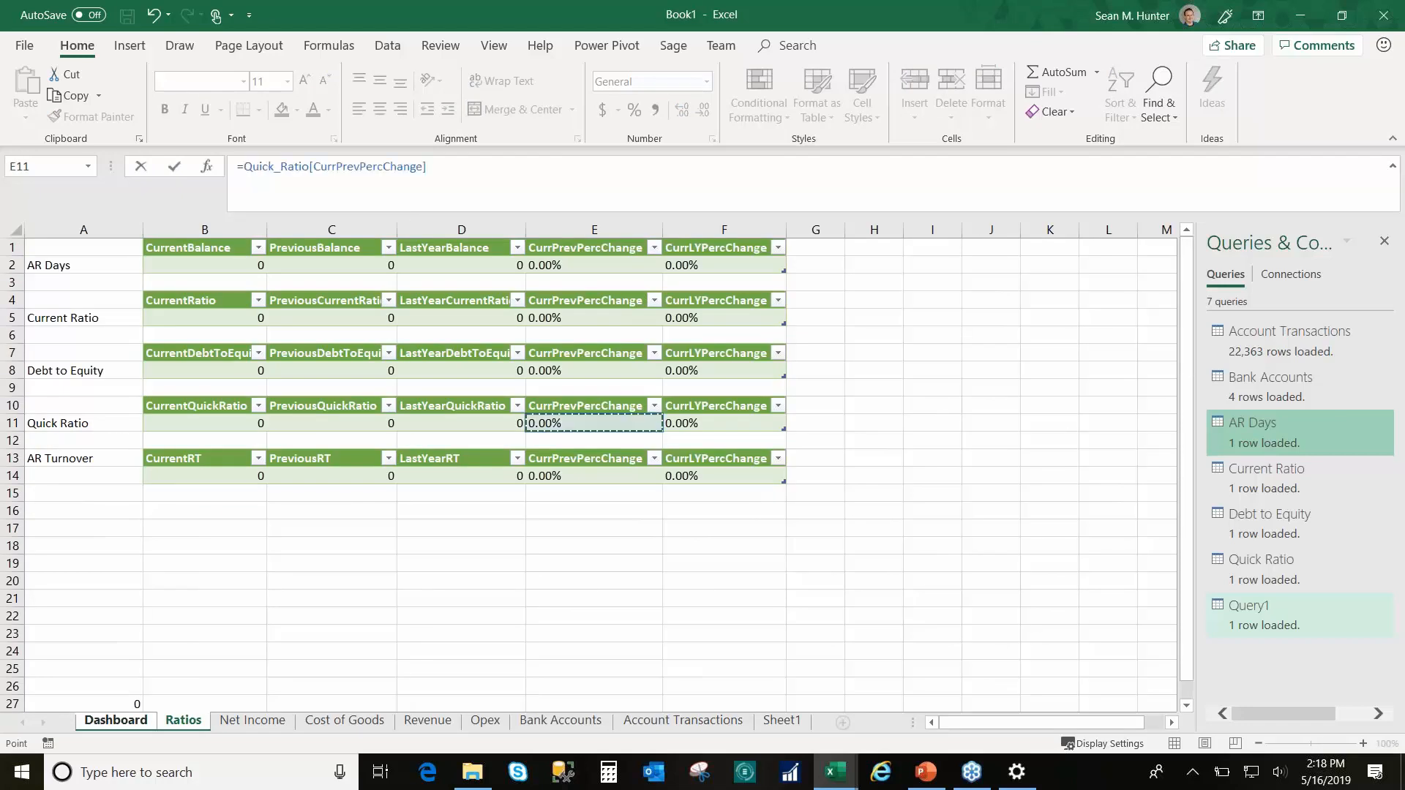
pyautogui.click(177, 167)
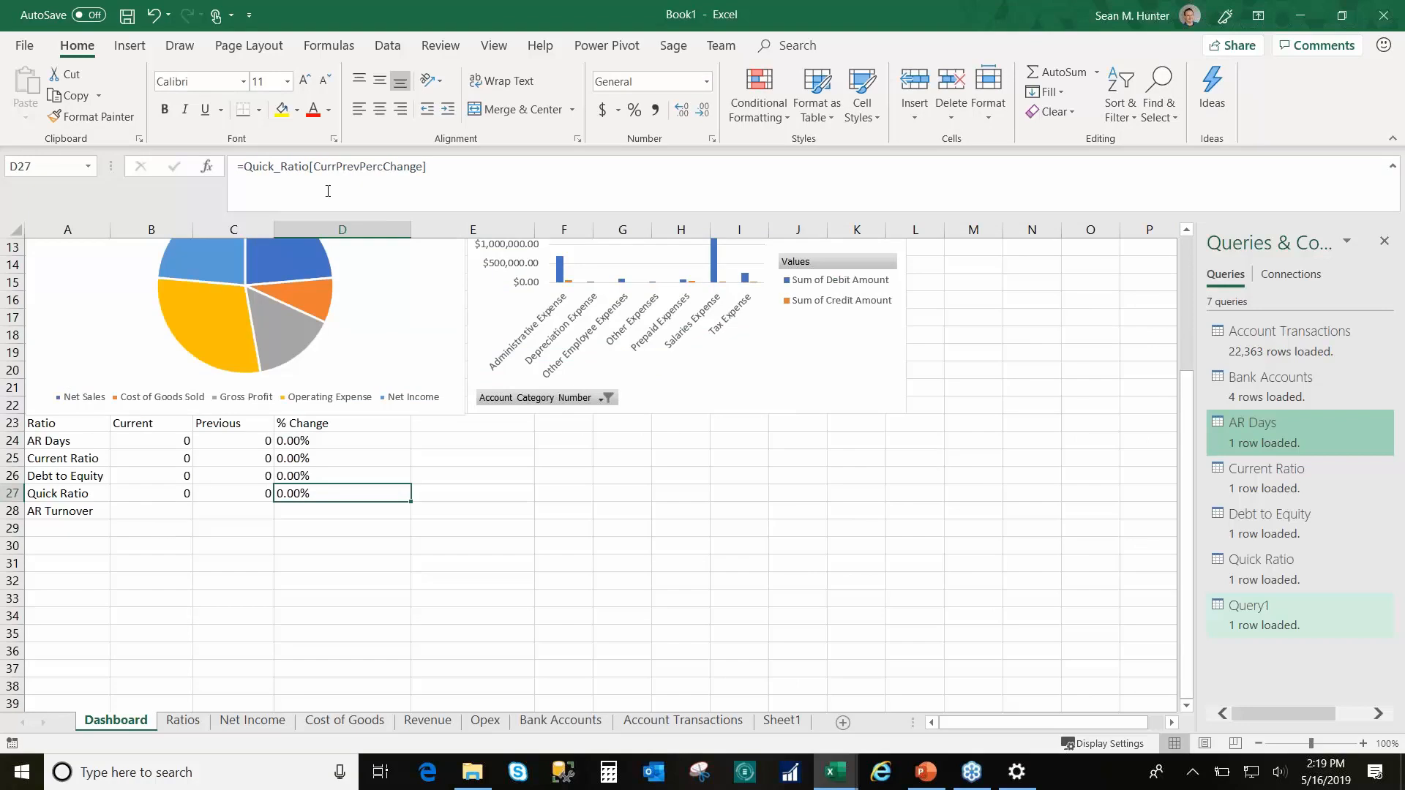
# Step: Link the AR Turnover Current value in B28 of the Dashboard to the Ratios sheet with =Query1[CurrentRT]
pyautogui.click(160, 513)
pyautogui.click(182, 721)
pyautogui.click(115, 721)
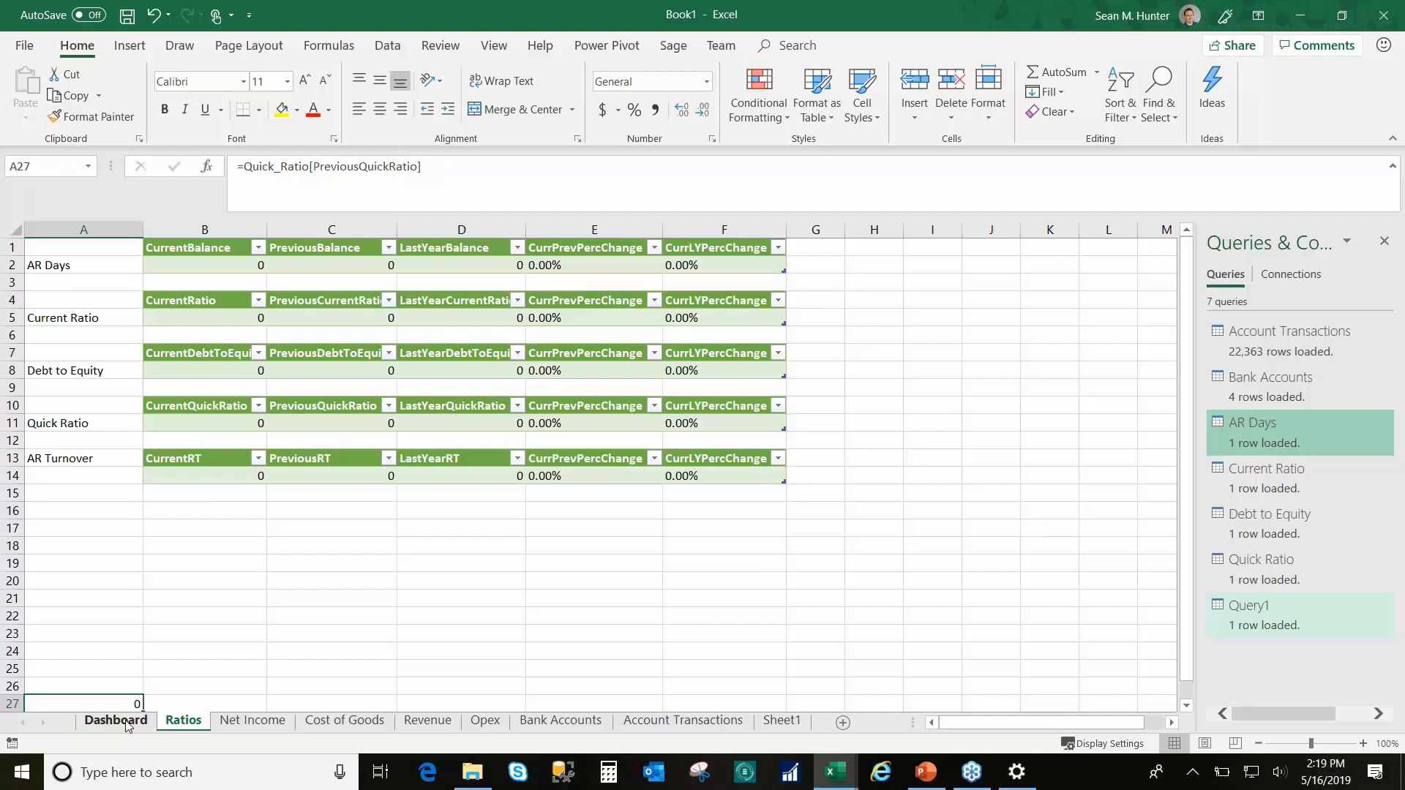
pyautogui.click(251, 162)
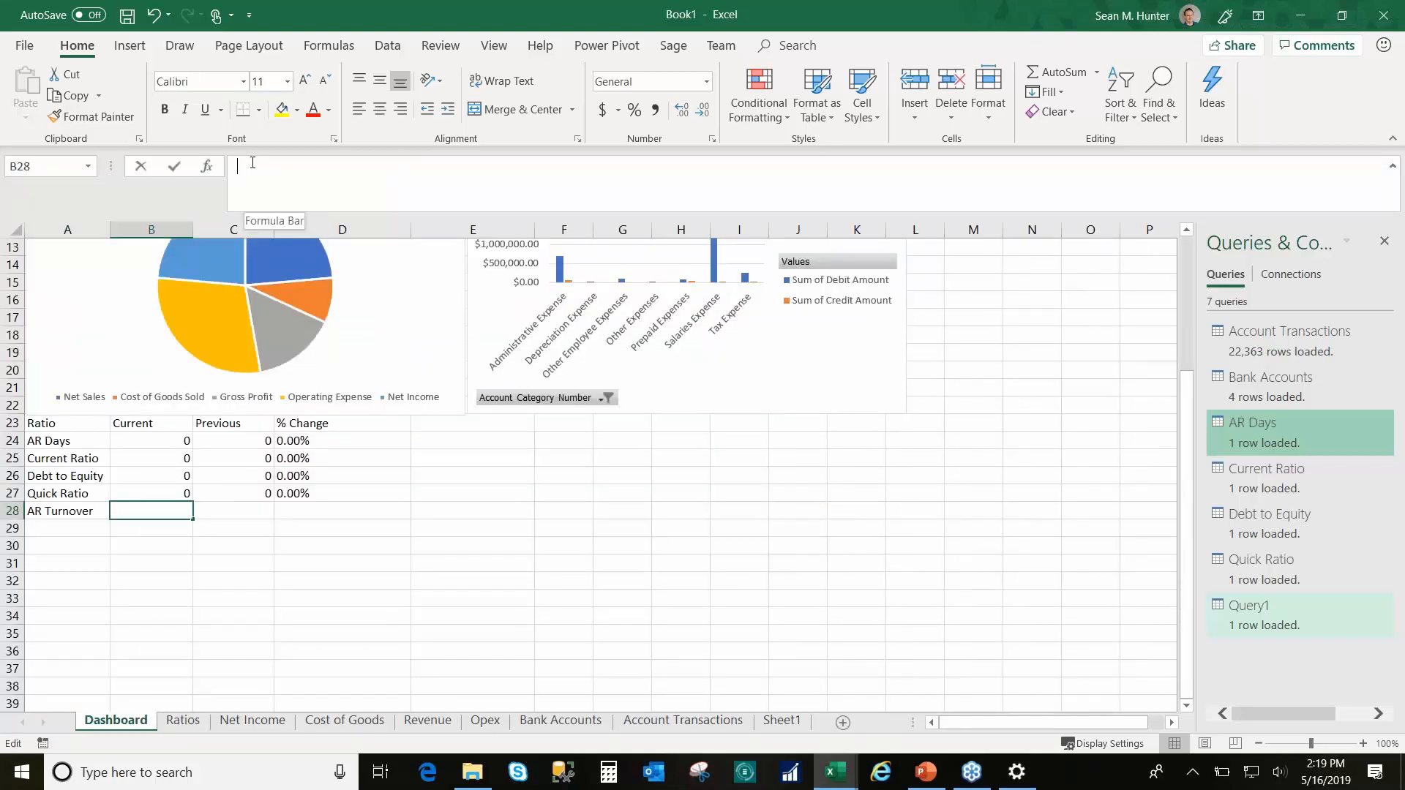
pyautogui.write('=')
pyautogui.click(183, 720)
pyautogui.click(203, 476)
pyautogui.click(170, 168)
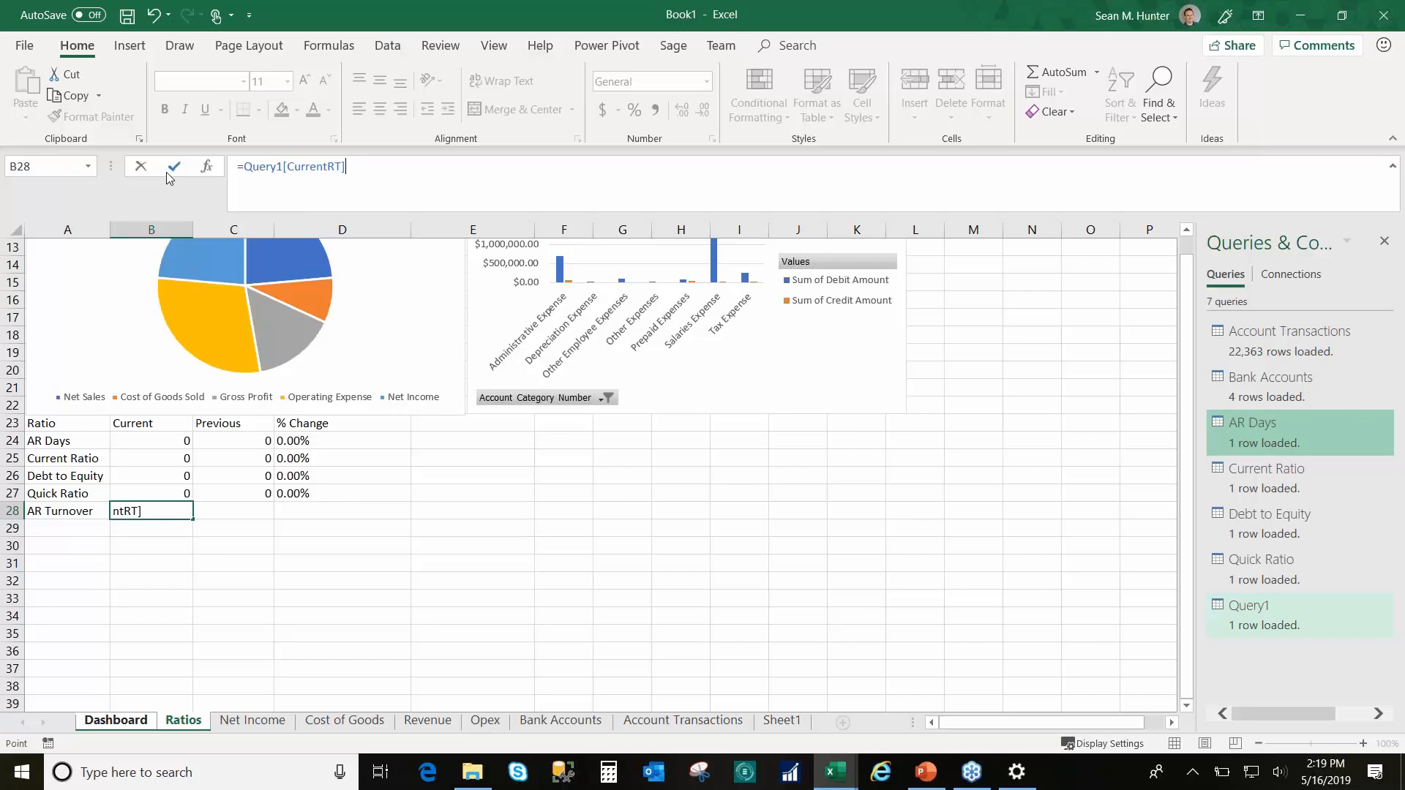
# Step: Link the AR Turnover Previous value in C28 to the Ratios sheet with =Query1[PreviousRT]
pyautogui.click(253, 511)
pyautogui.write('=')
pyautogui.click(183, 720)
pyautogui.click(331, 477)
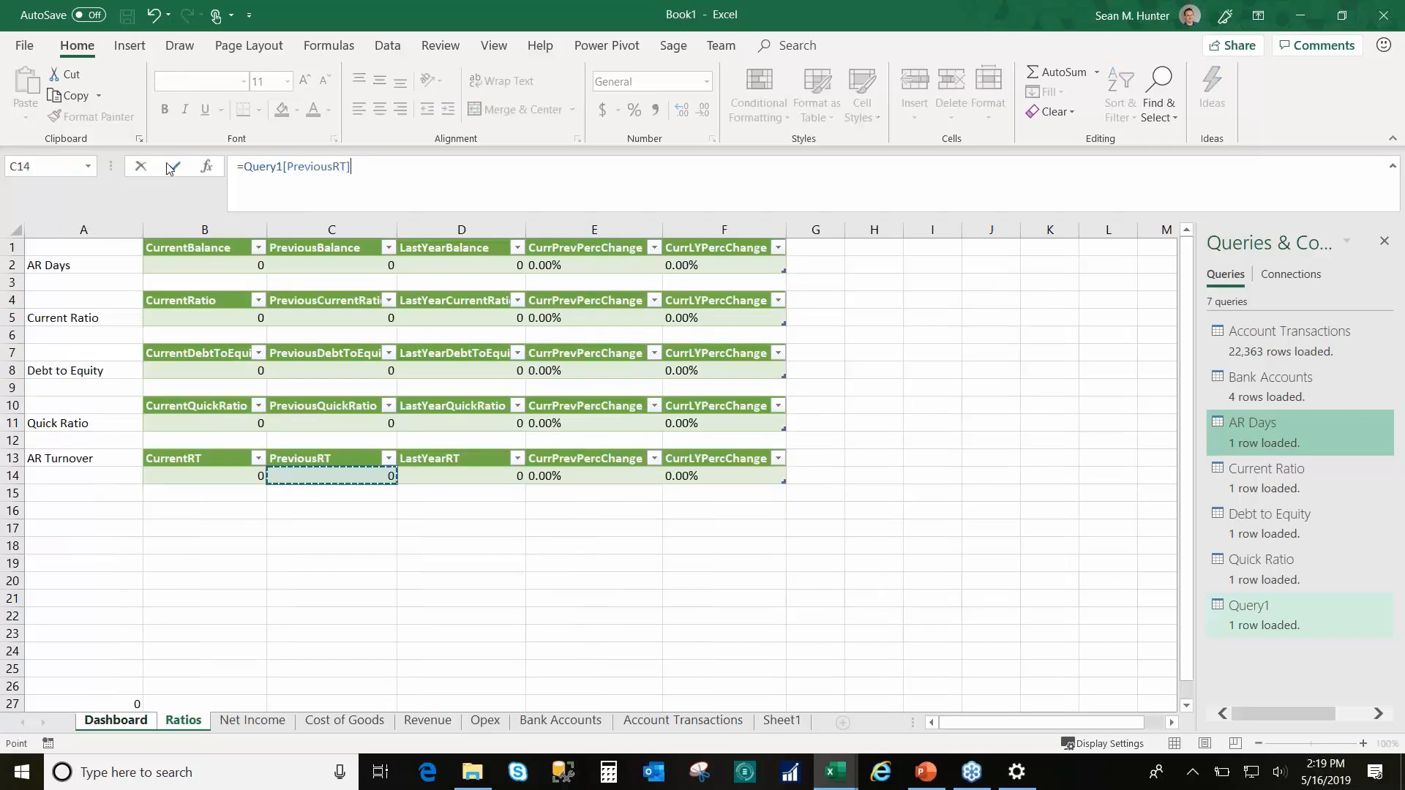
pyautogui.click(169, 168)
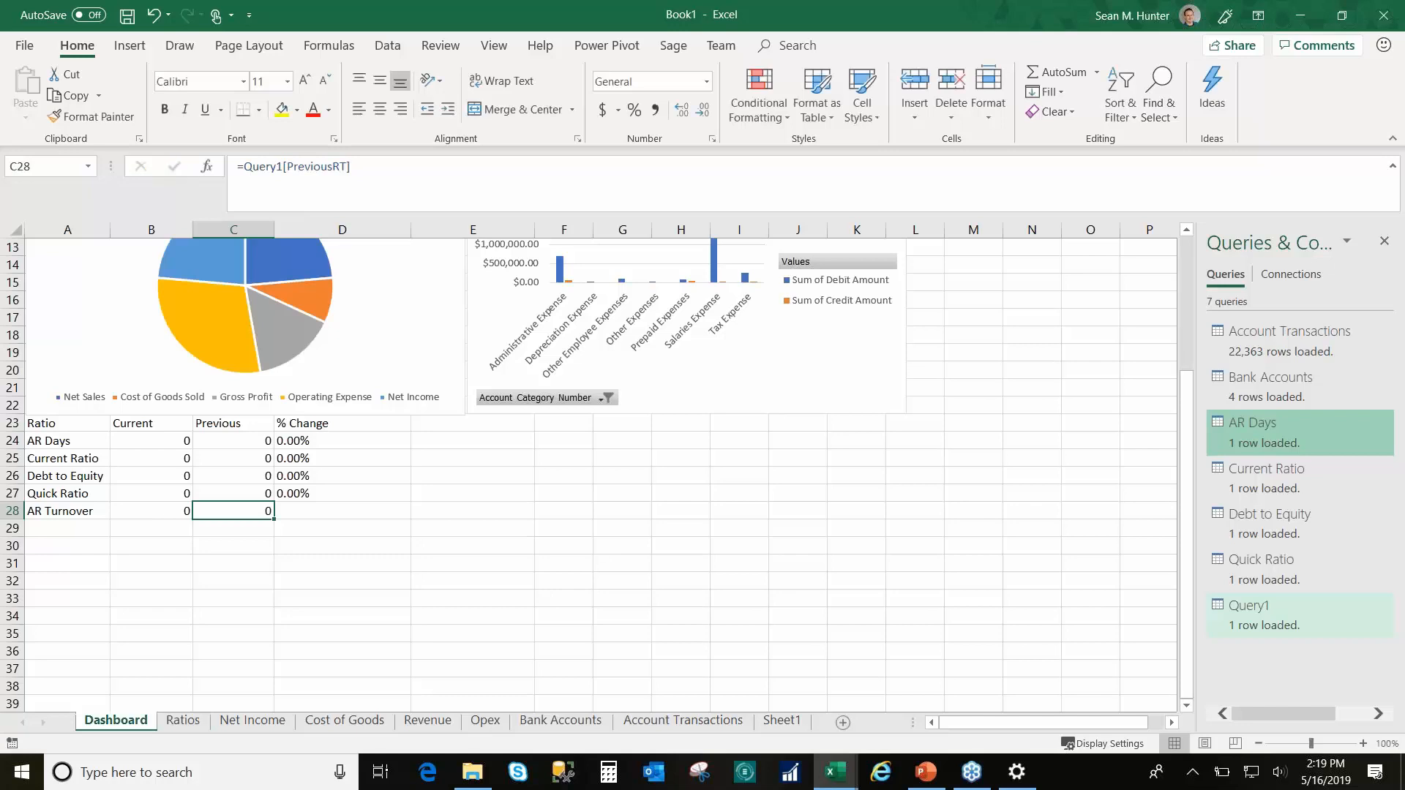
# Step: Link the AR Turnover % Change value in D28 to the Ratios sheet with =Query1[CurrPrevPercChange]
pyautogui.click(183, 721)
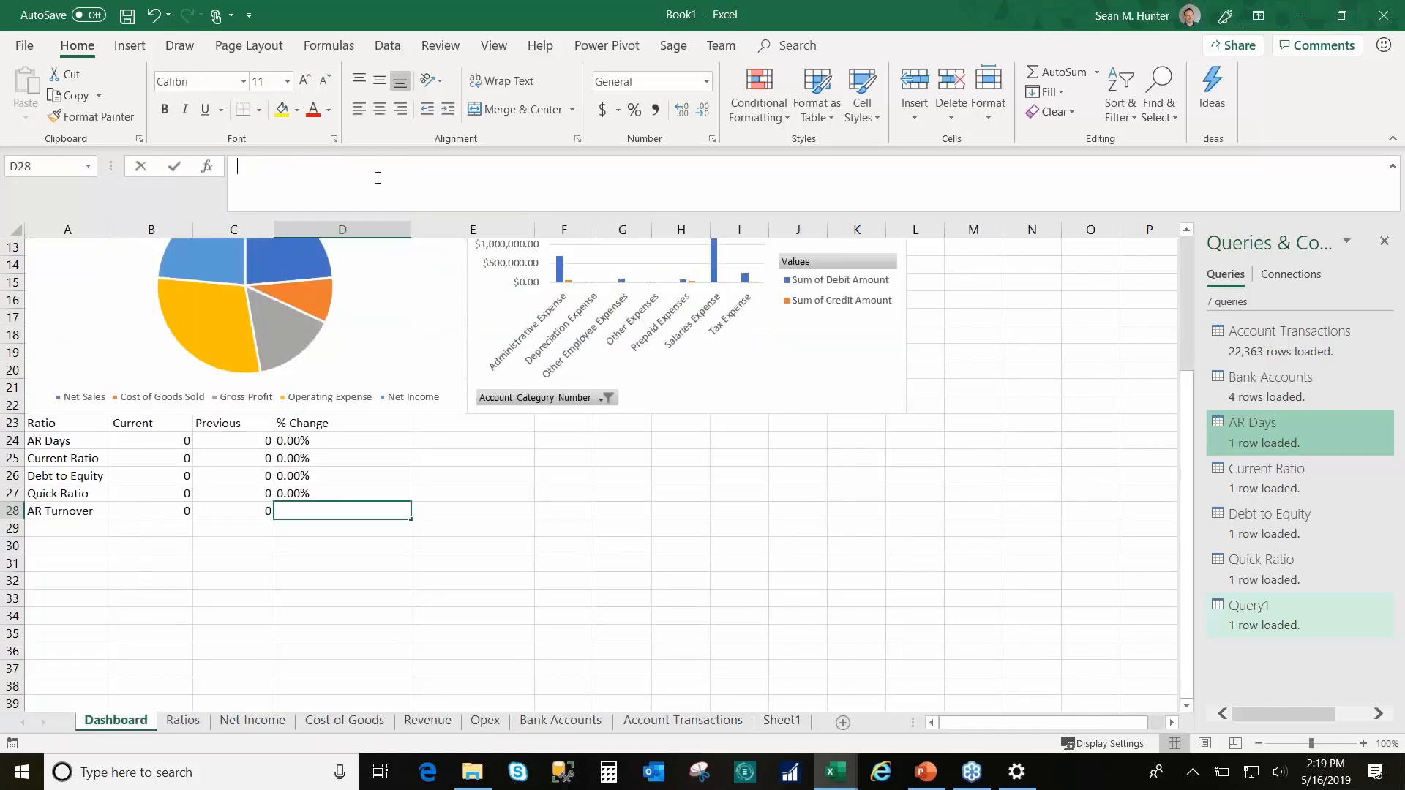
pyautogui.write('=')
pyautogui.hotkey('ctrl', 'pagedown')
pyautogui.click(602, 477)
pyautogui.hotkey('ctrl', 'pageup')
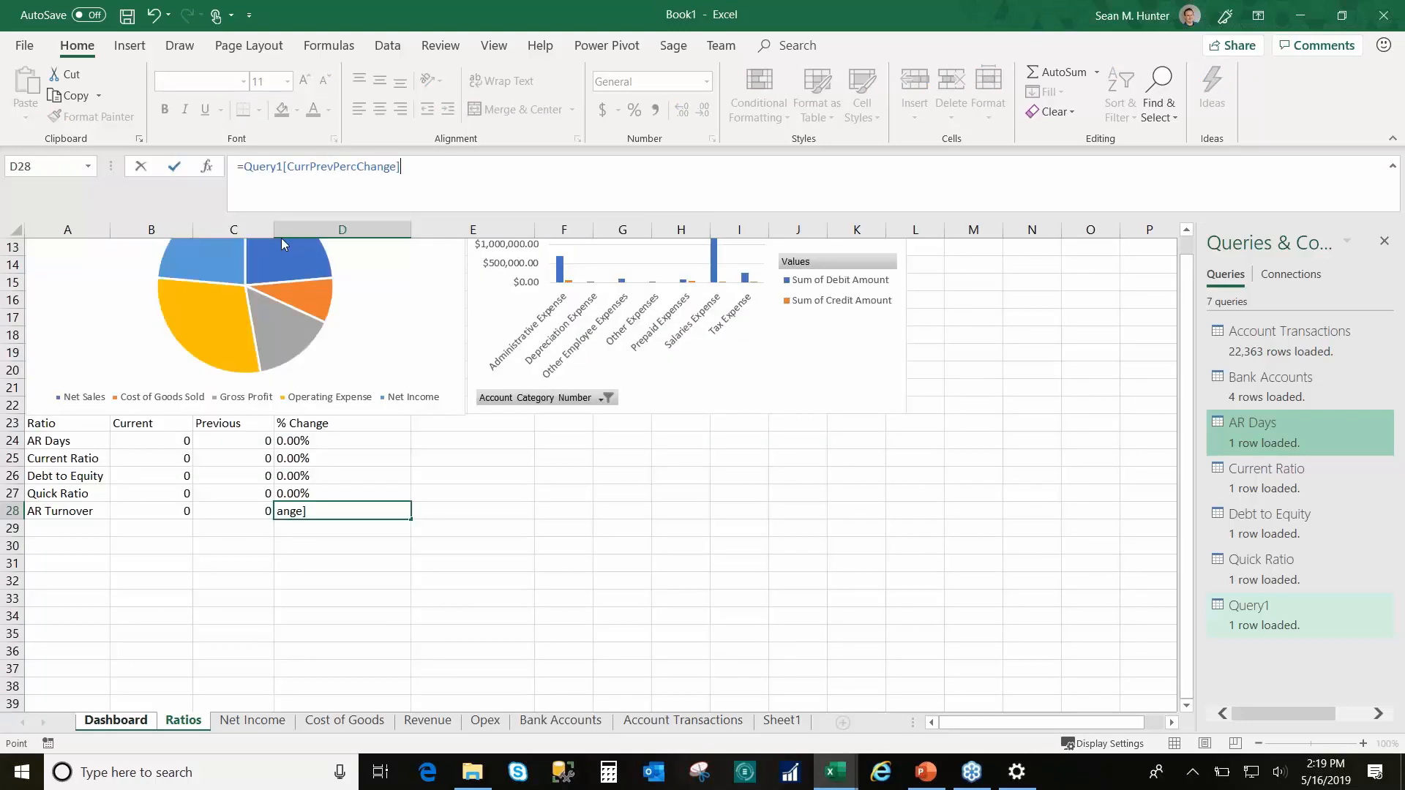
pyautogui.press('Return')
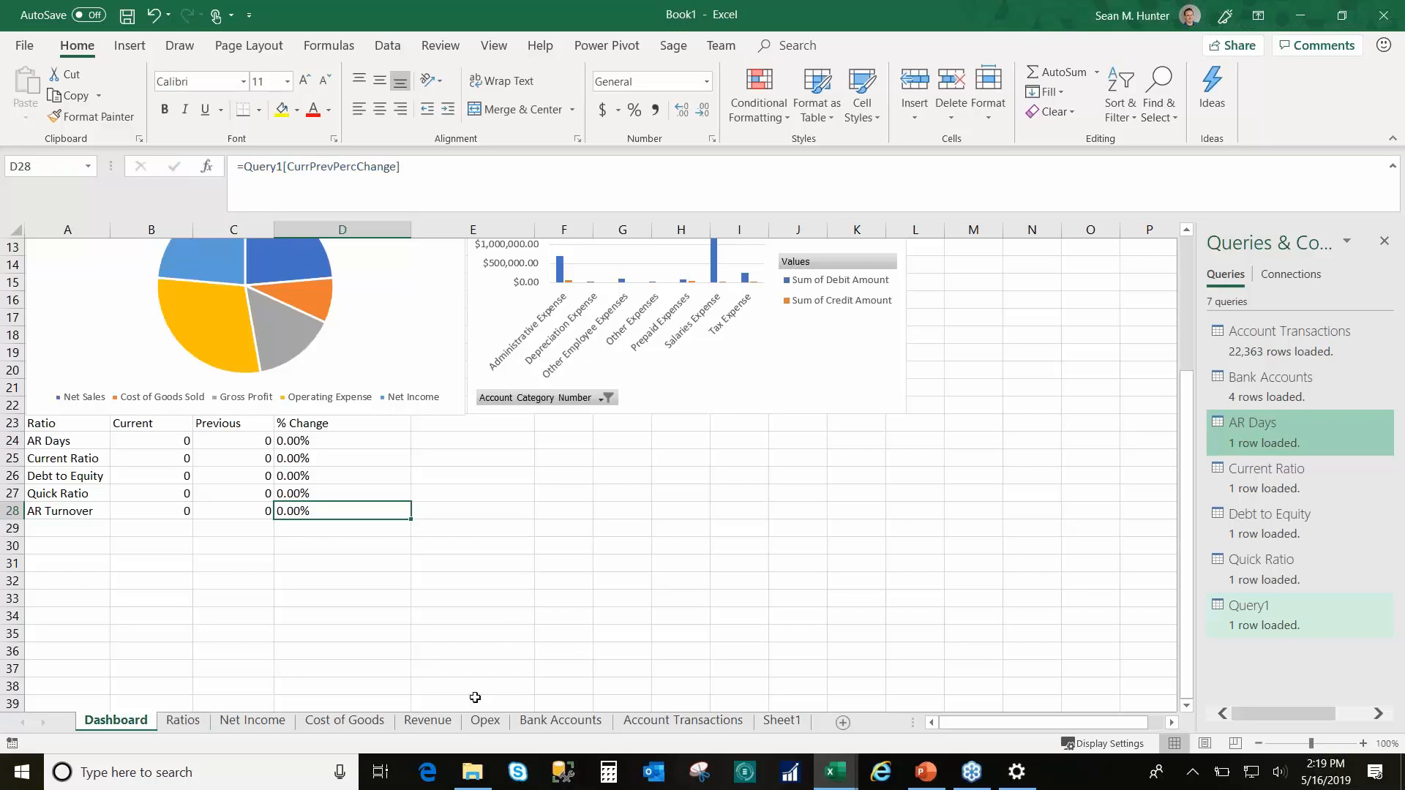
# Step: Format the ratio range A23:D28 as a table with headers, using a blue banded medium style
pyautogui.hotkey('shift', 'Up')
pyautogui.hotkey('shift', 'Up')
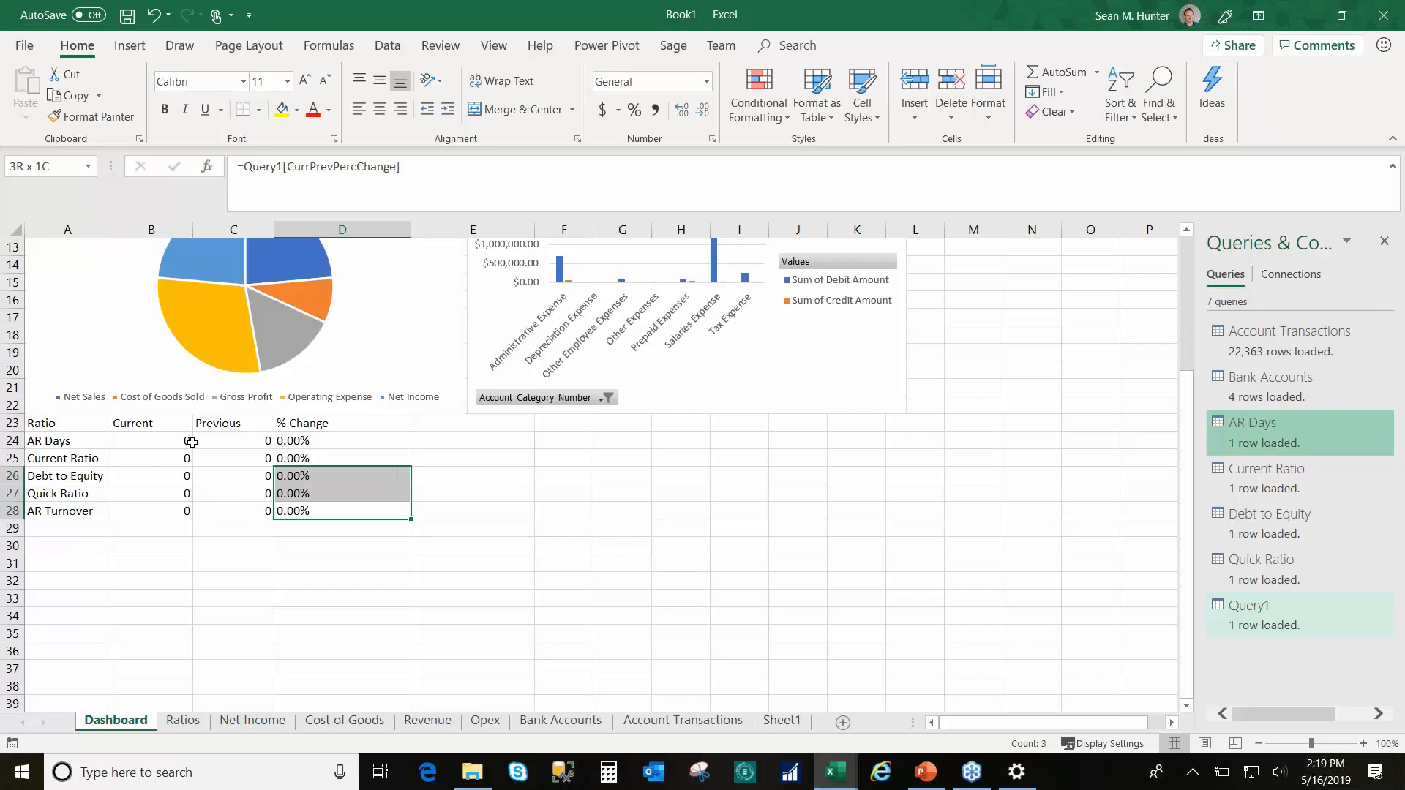
pyautogui.keyDown('shift'); pyautogui.click(132, 436); pyautogui.keyUp('shift')
pyautogui.keyDown('shift'); pyautogui.click(42, 422); pyautogui.keyUp('shift')
pyautogui.click(817, 91)
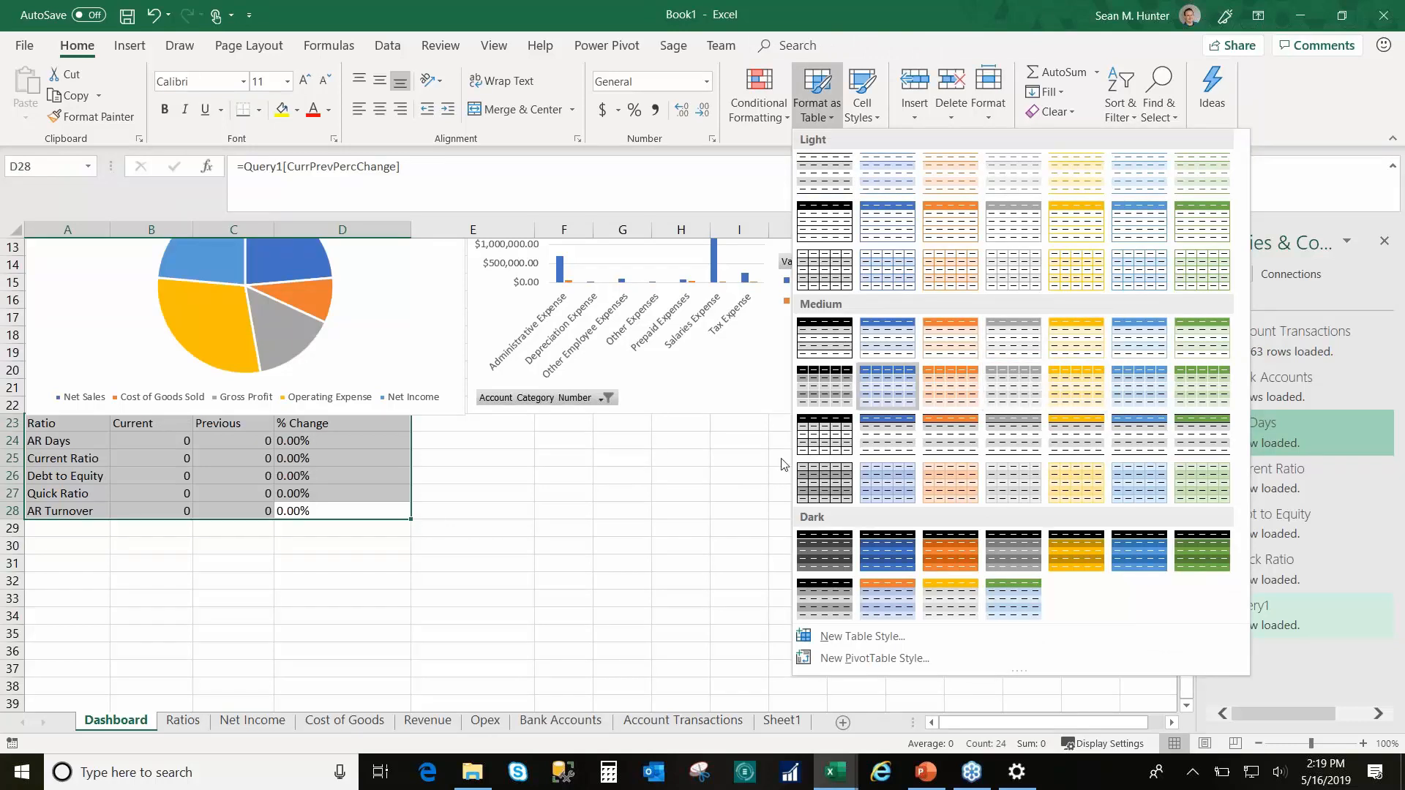
pyautogui.press('Escape')
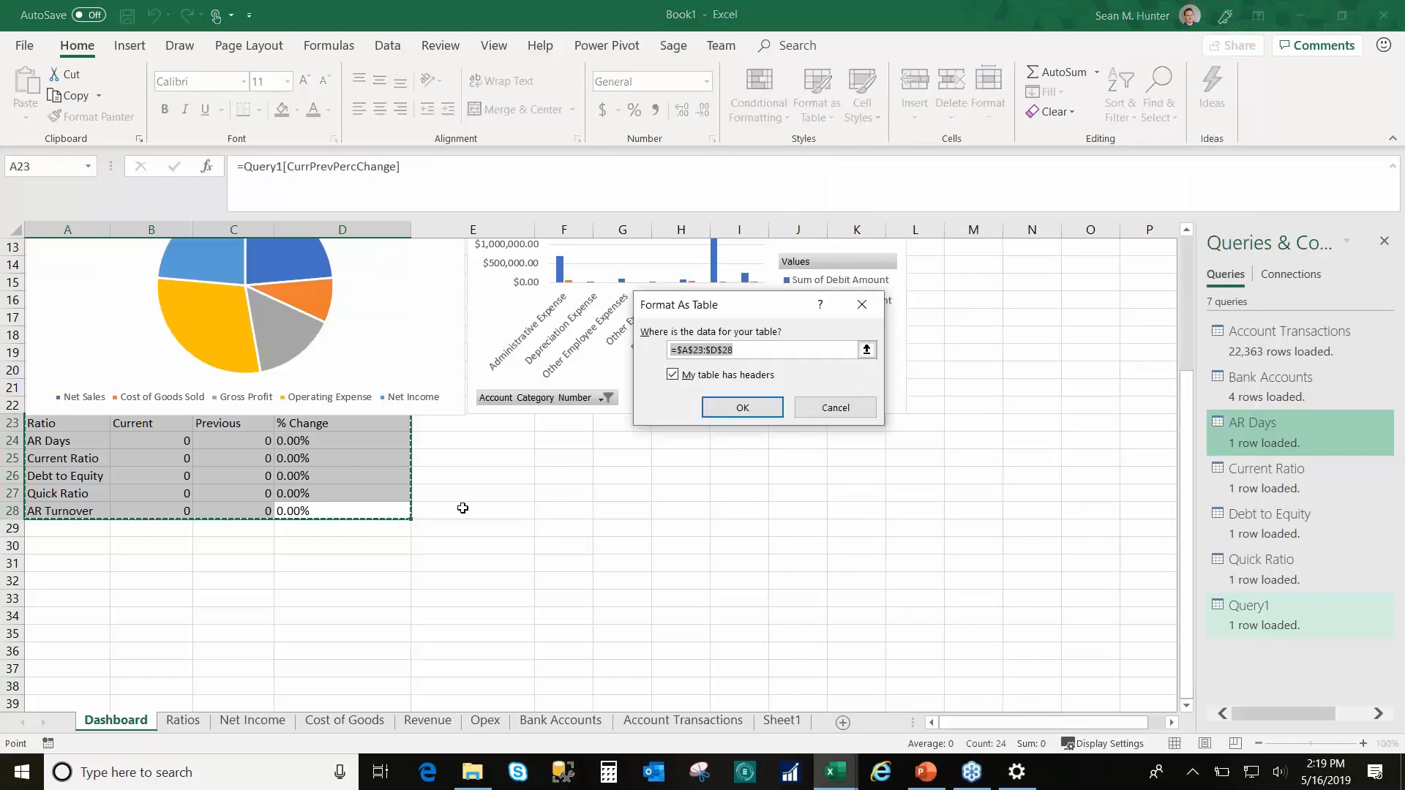
pyautogui.click(740, 411)
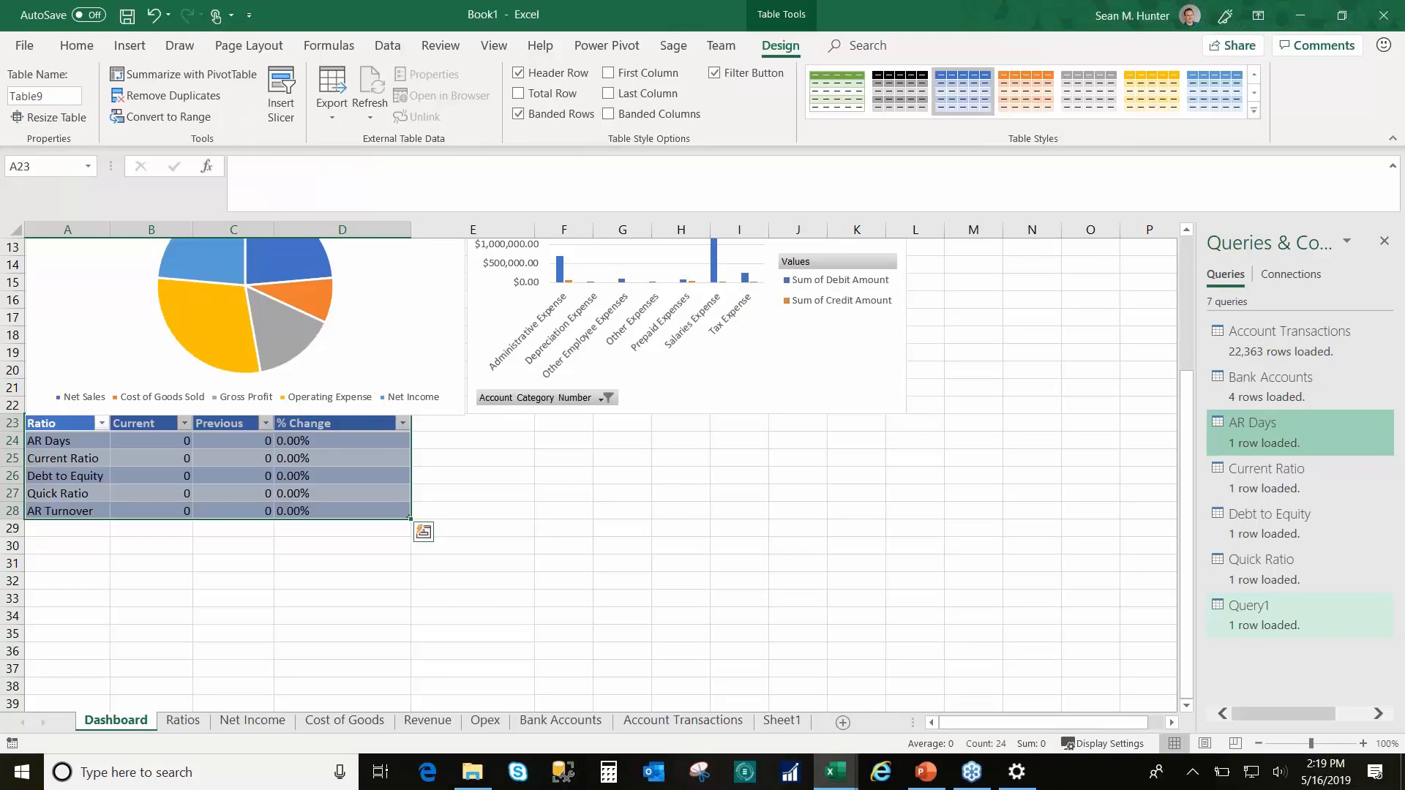
# Step: Copy the whole checkbook table A1:D5 from the Bank Accounts sheet into the Dashboard at F23
pyautogui.click(563, 423)
pyautogui.click(589, 720)
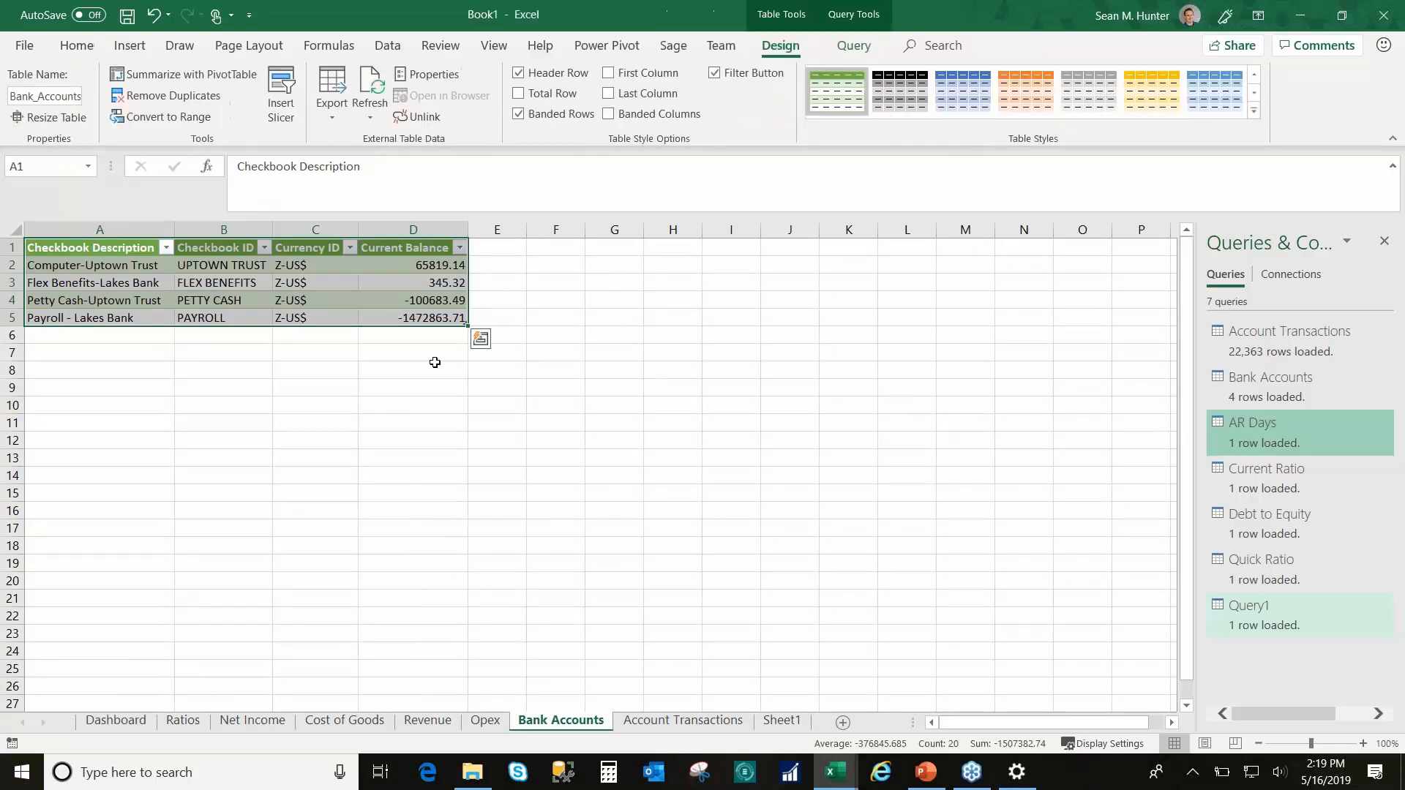
pyautogui.hotkey('ctrl', 'q')
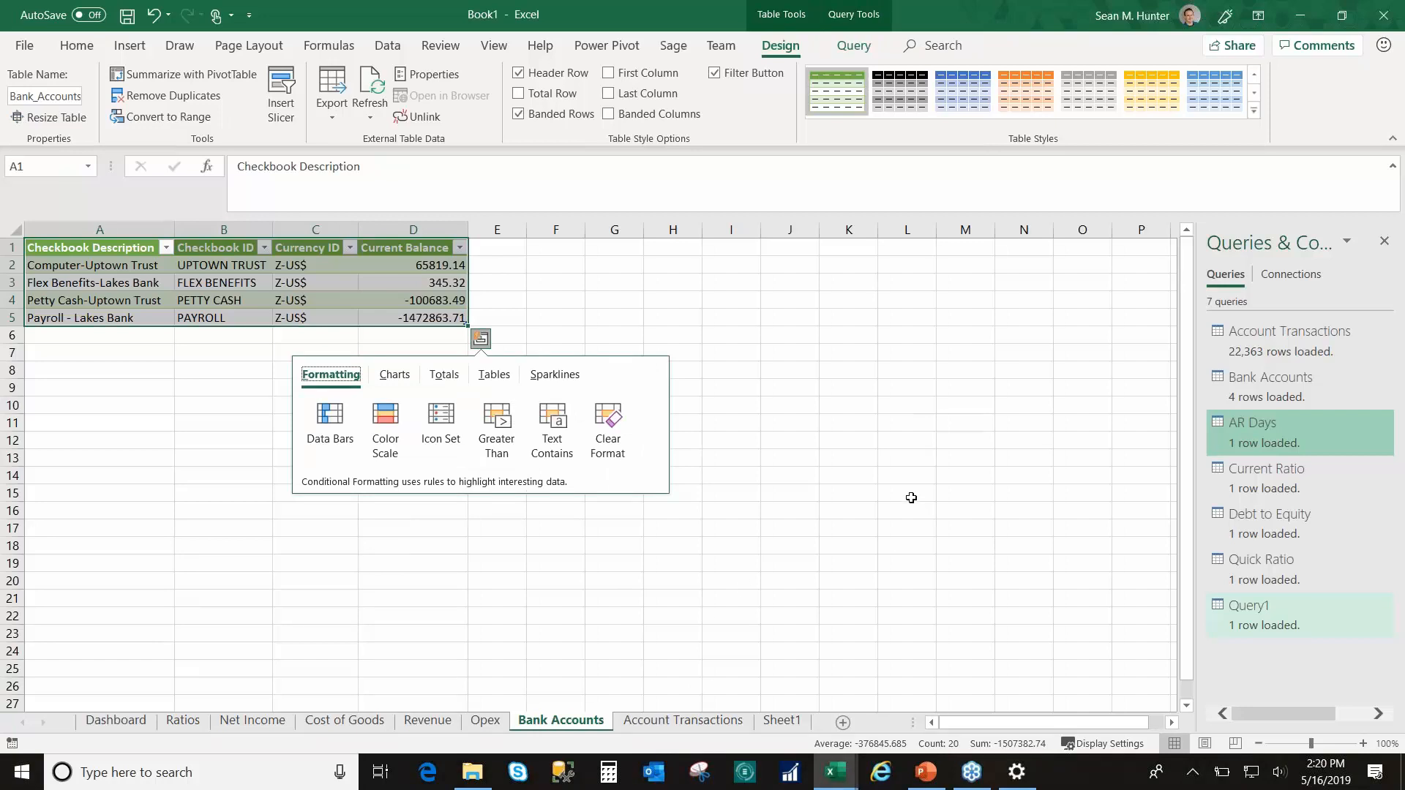
pyautogui.click(89, 251)
pyautogui.moveTo(231, 282); pyautogui.dragTo(439, 317)
pyautogui.hotkey('ctrl', 'c')
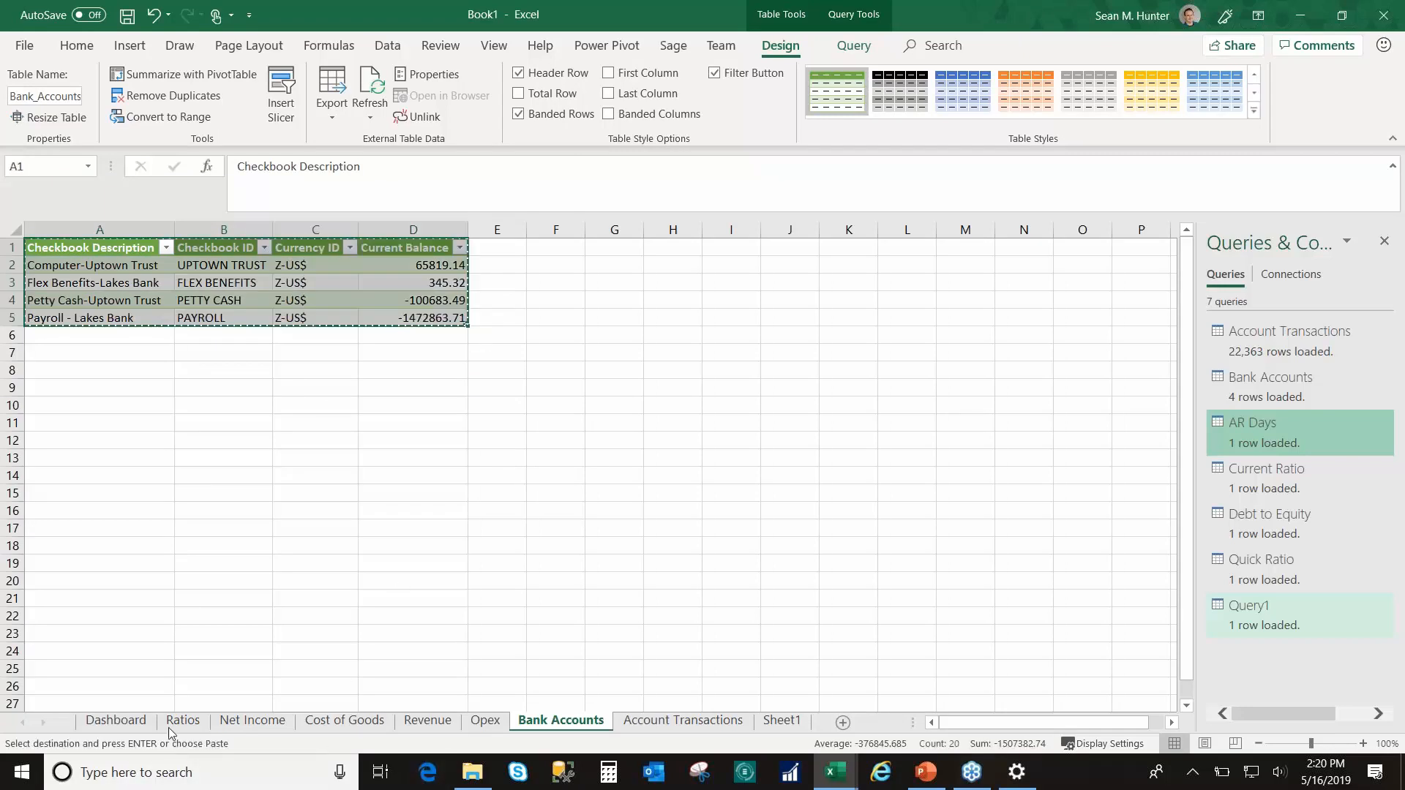
pyautogui.click(122, 719)
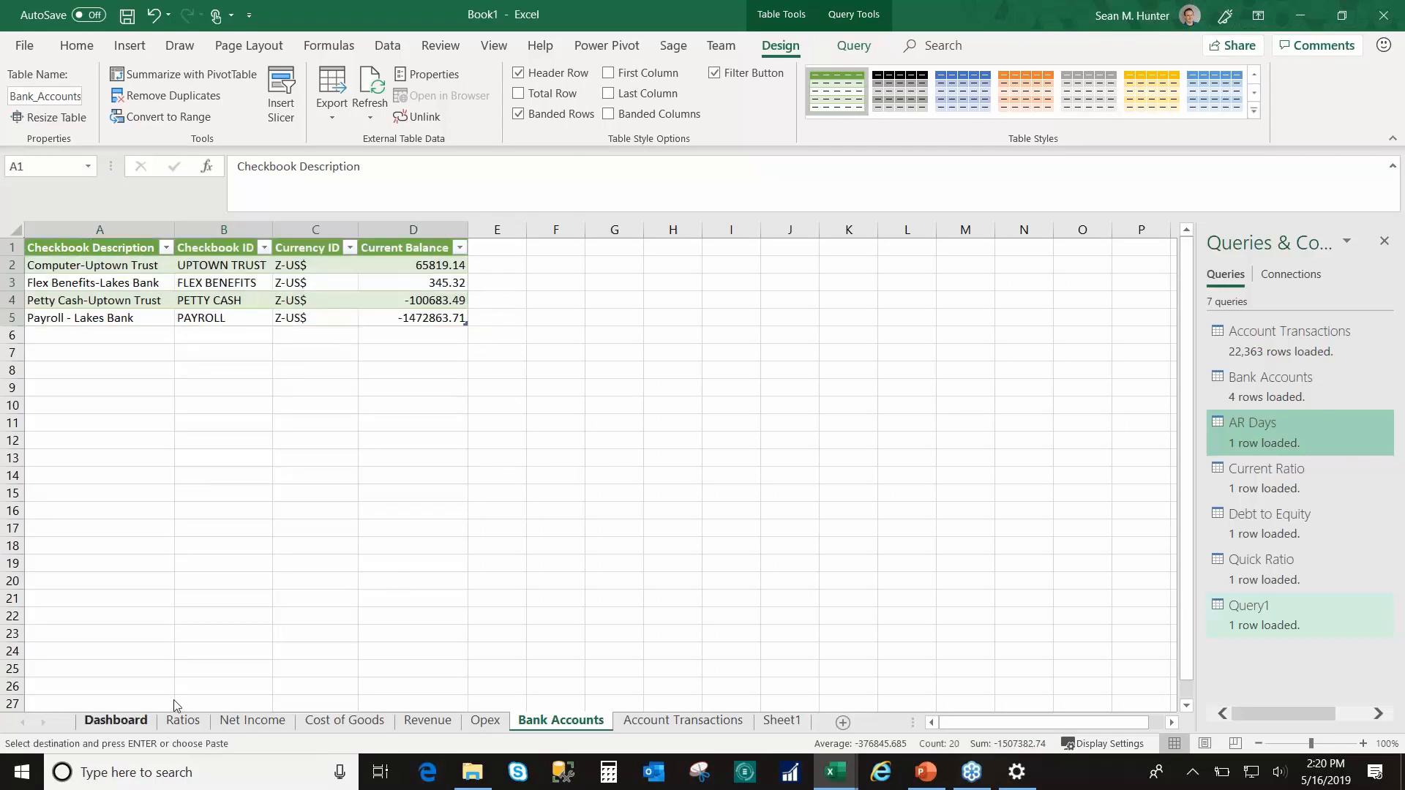
pyautogui.click(512, 435)
pyautogui.click(571, 420)
pyautogui.hotkey('ctrl', 'v')
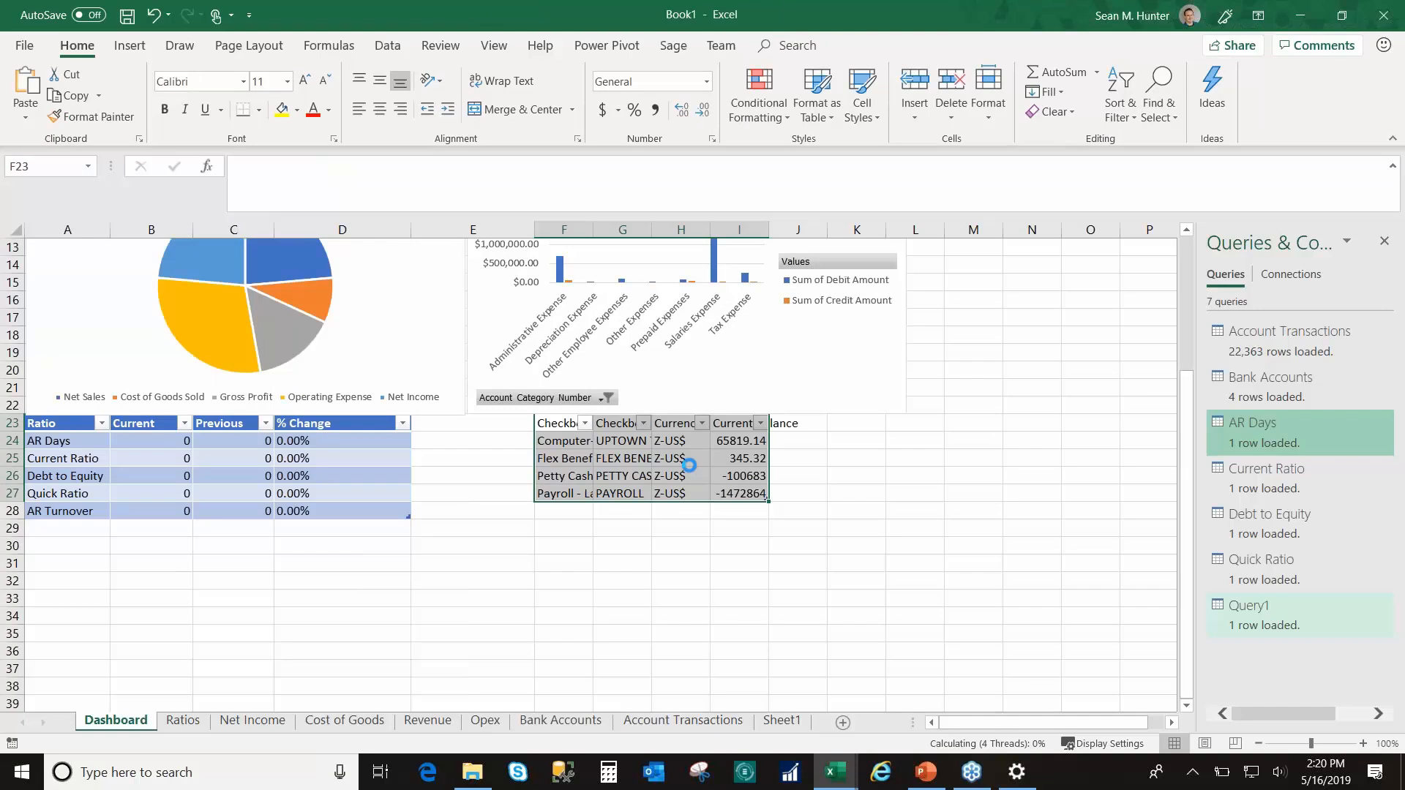
# Step: Autofit the widths of columns F to I to the pasted checkbook table
pyautogui.click(563, 232)
pyautogui.moveTo(563, 232); pyautogui.dragTo(739, 231)
pyautogui.moveTo(771, 232); pyautogui.dragTo(770, 232)
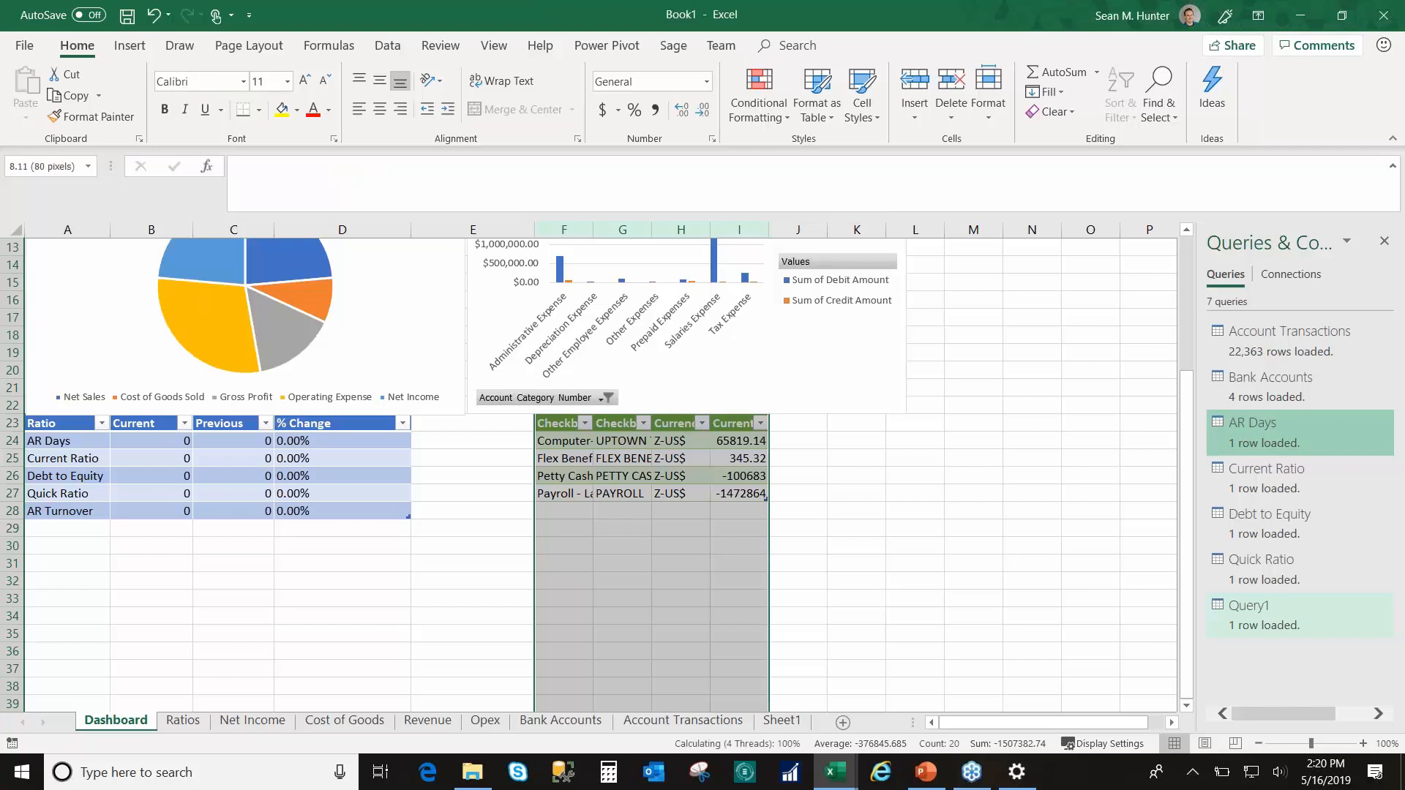
pyautogui.doubleClick(770, 232)
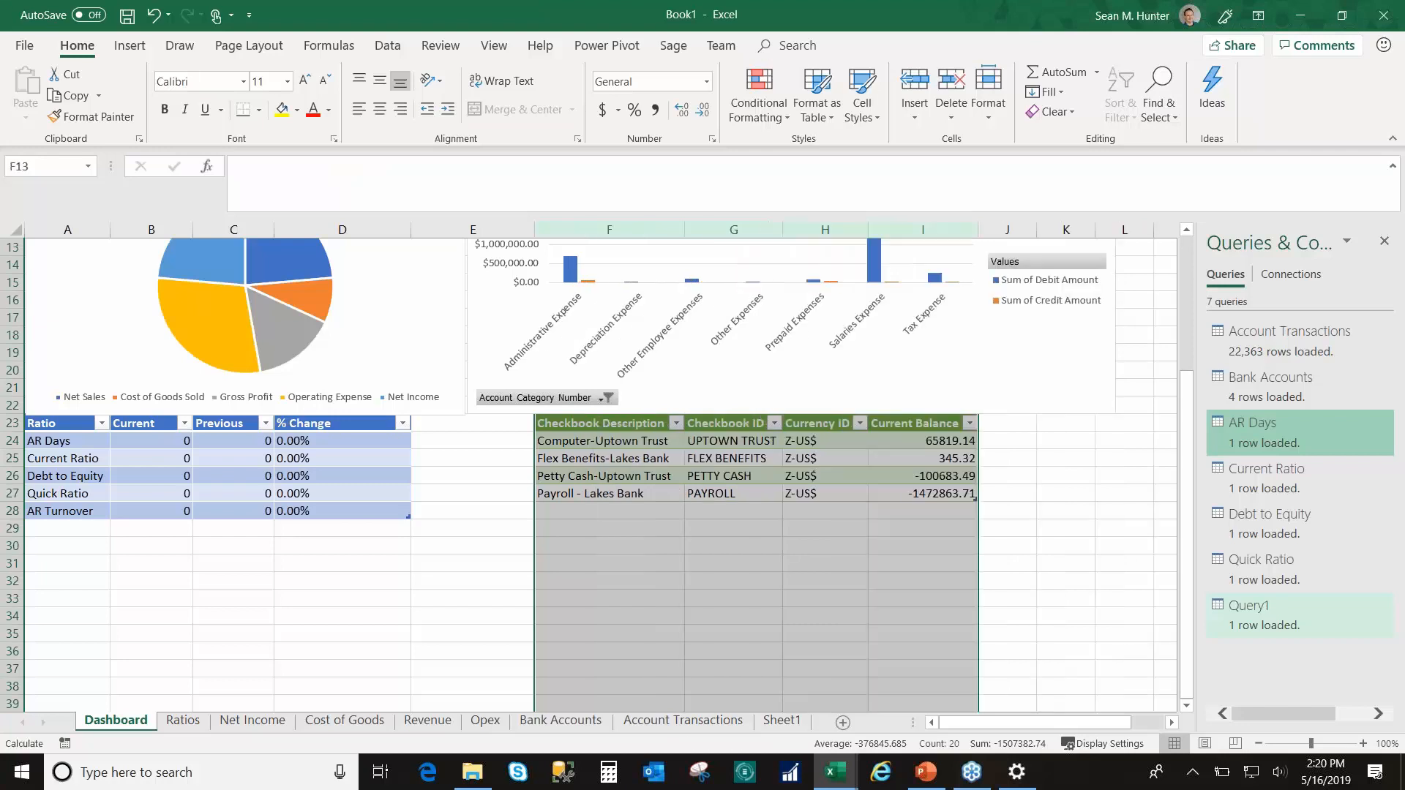
pyautogui.click(609, 440)
pyautogui.scroll(2, 609, 469)
pyautogui.scroll(-1, 847, 674)
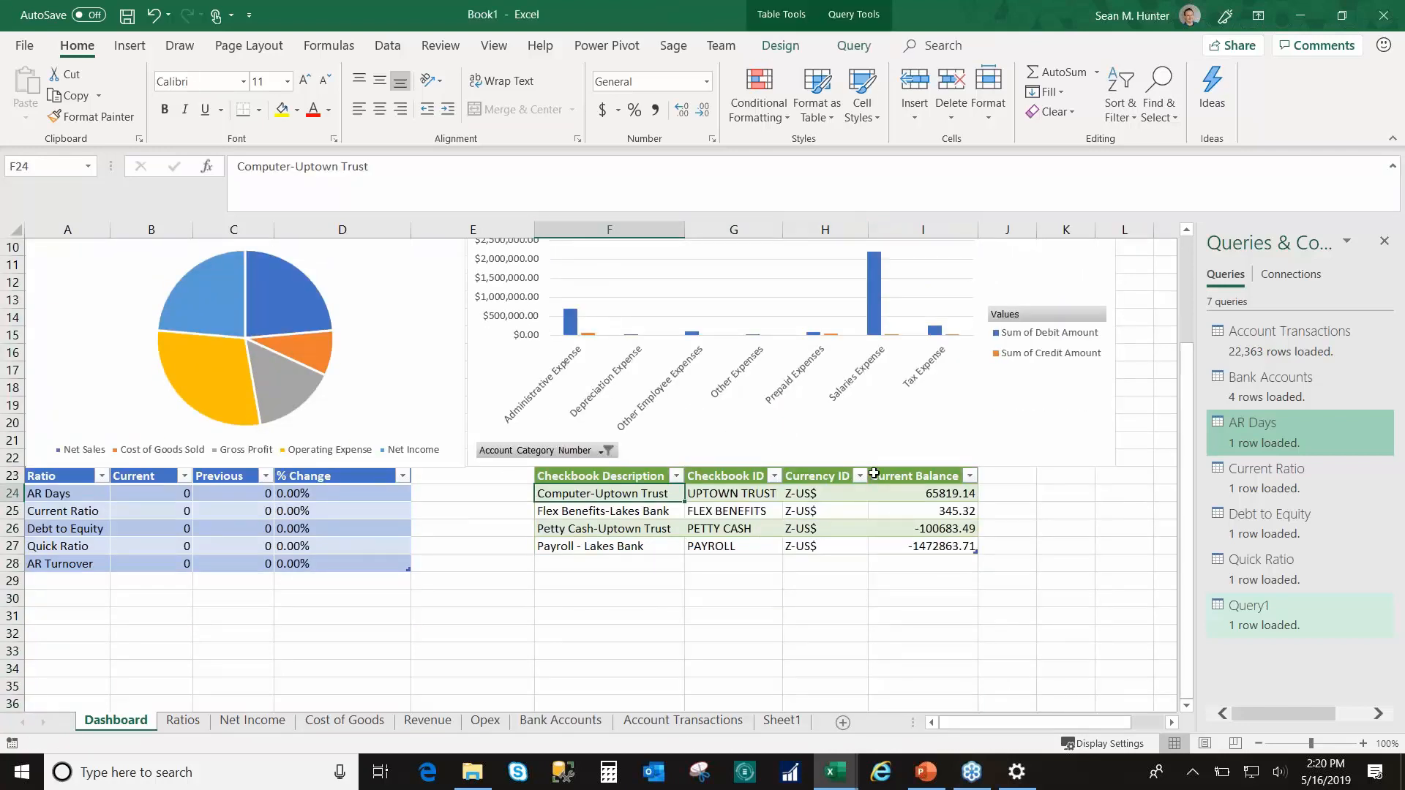
# Step: Resize the PivotChart so its right edge lines up with the end of the checkbook table in column I
pyautogui.click(654, 411)
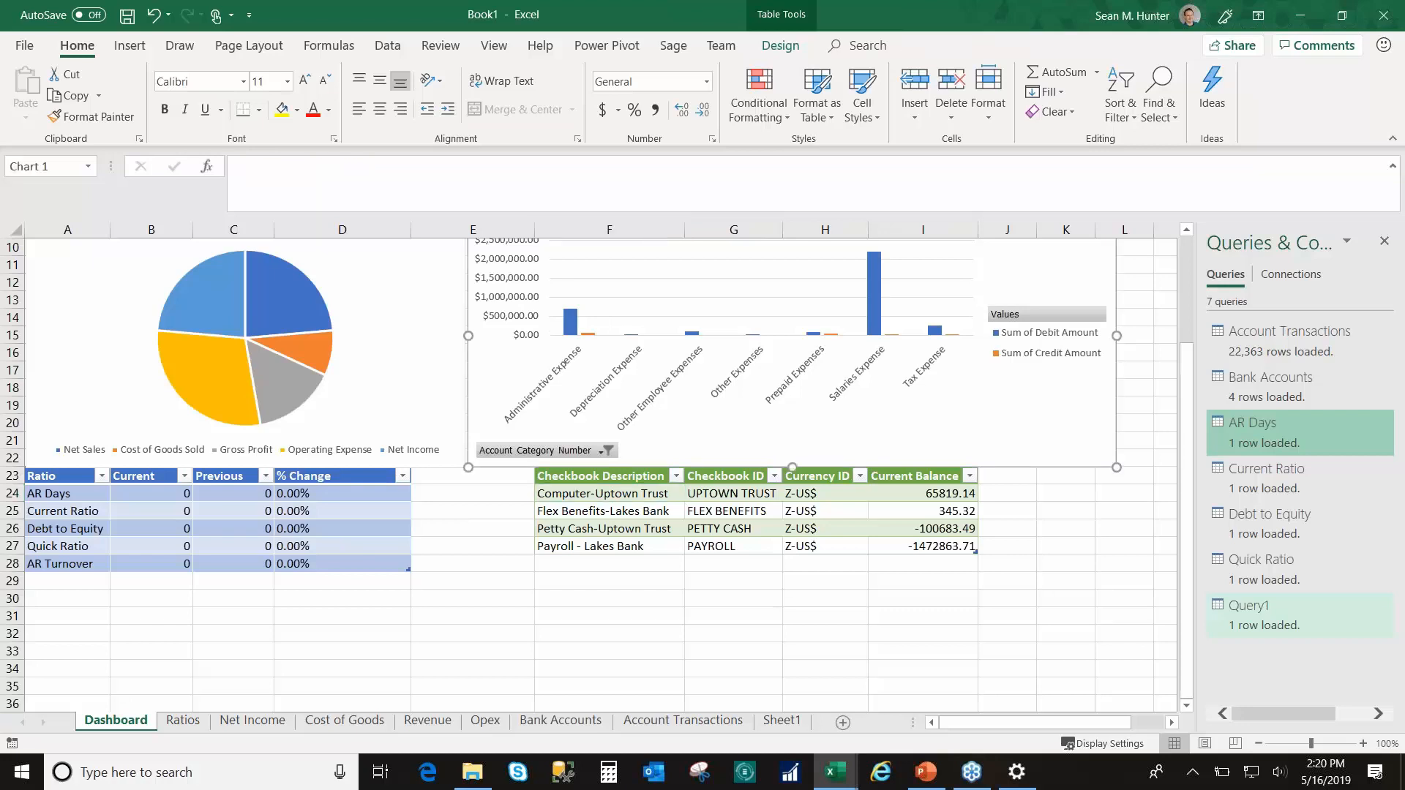
pyautogui.moveTo(785, 721); pyautogui.dragTo(836, 714)
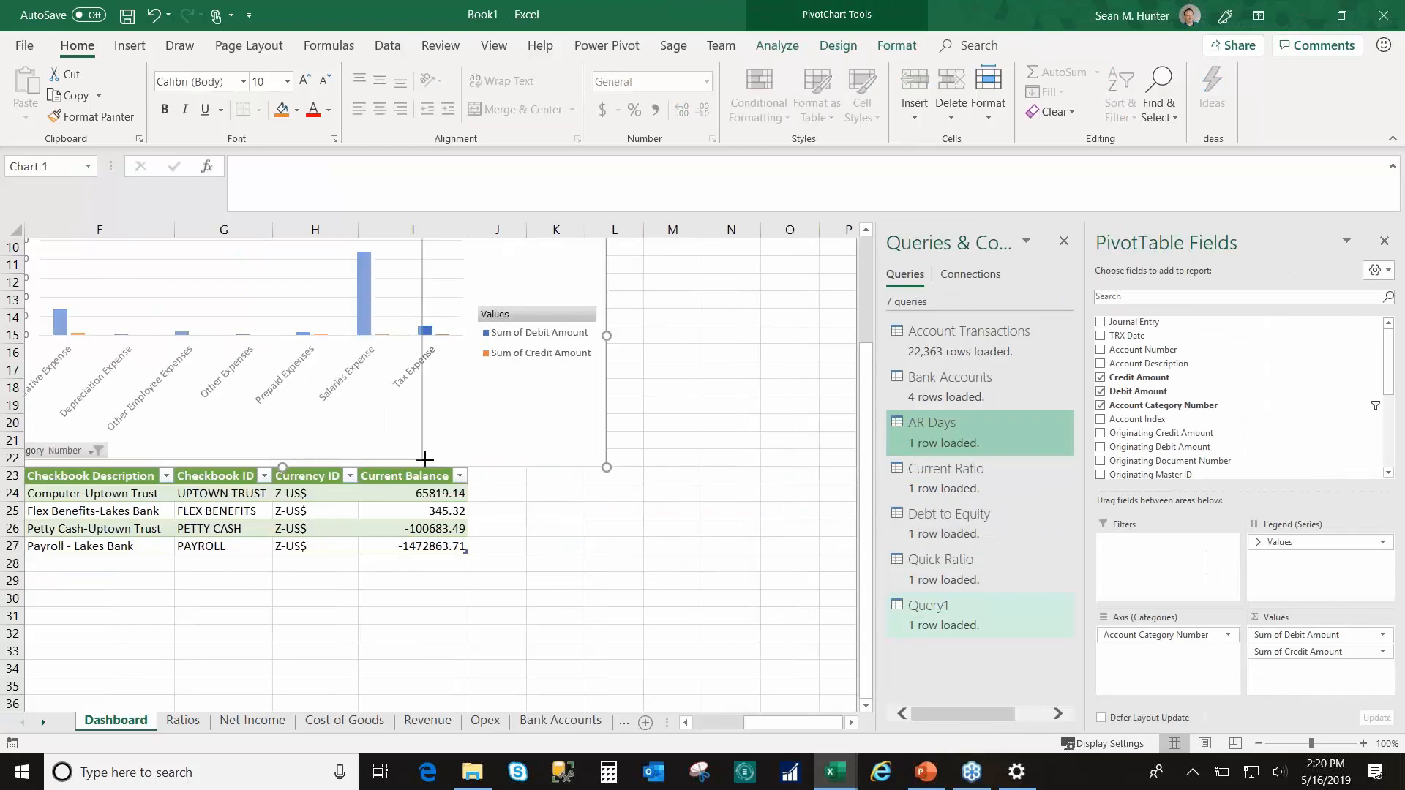
pyautogui.moveTo(441, 459); pyautogui.dragTo(461, 469)
pyautogui.moveTo(759, 724); pyautogui.dragTo(669, 723)
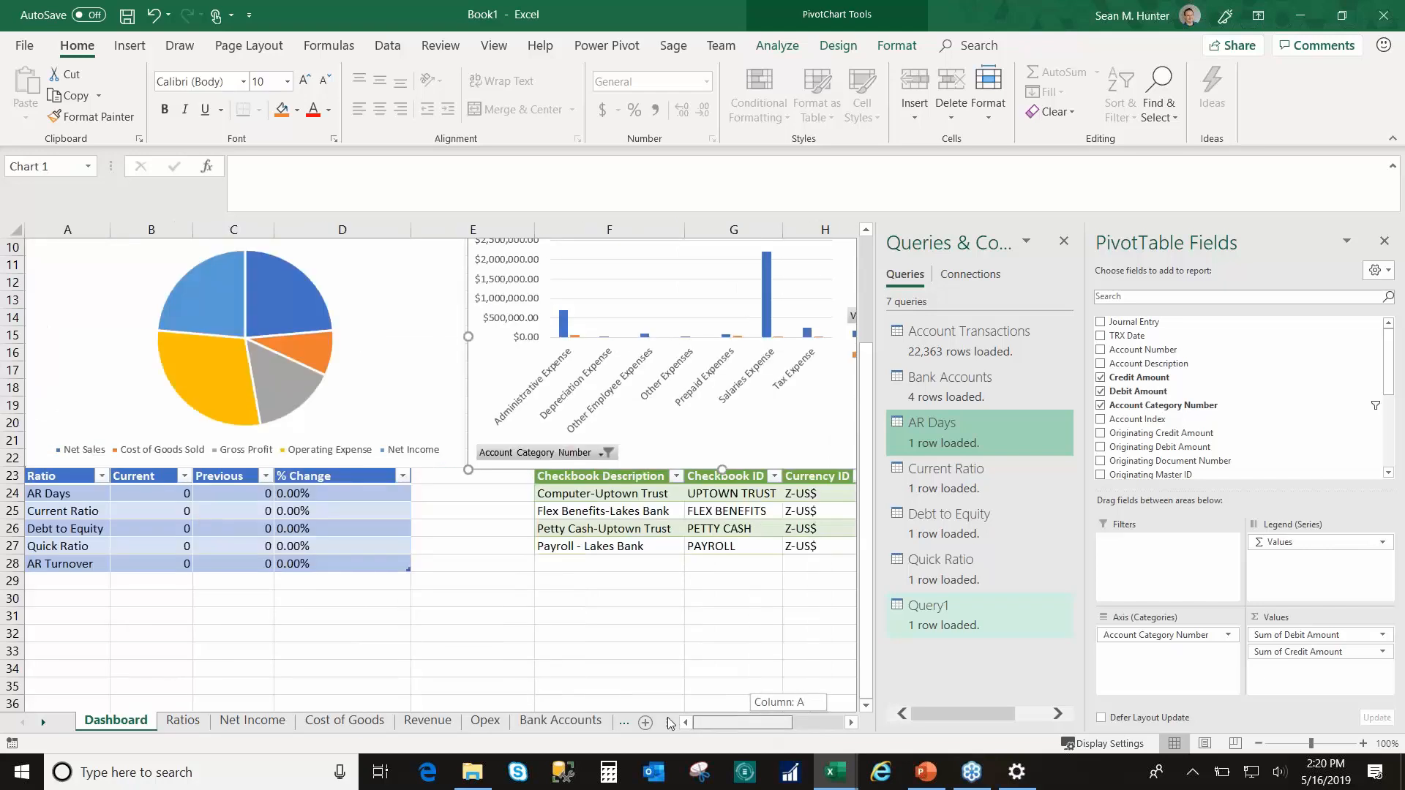
# Step: Narrow column E and align the pie chart and PivotChart with the tables below them
pyautogui.moveTo(534, 228); pyautogui.dragTo(444, 227)
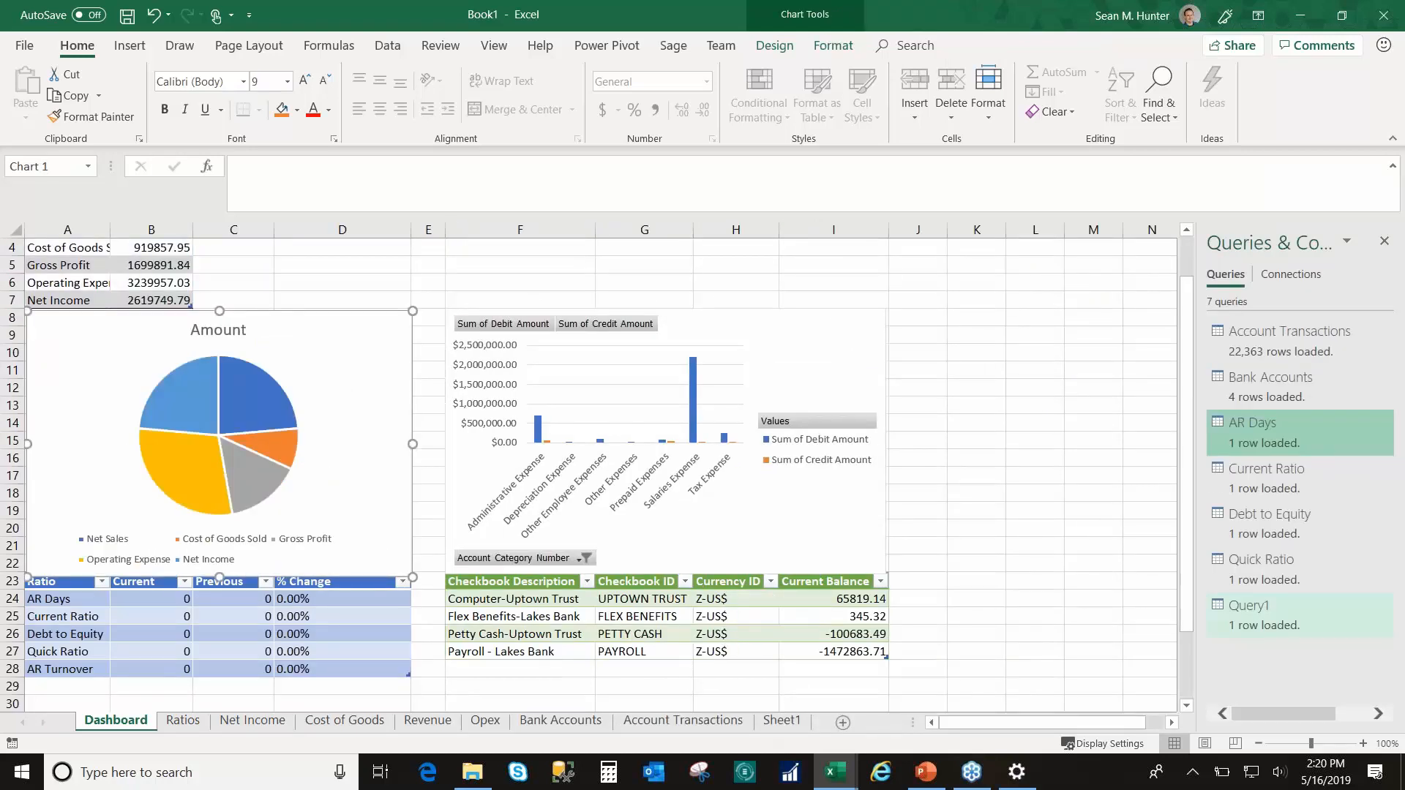
pyautogui.moveTo(881, 523); pyautogui.dragTo(883, 522)
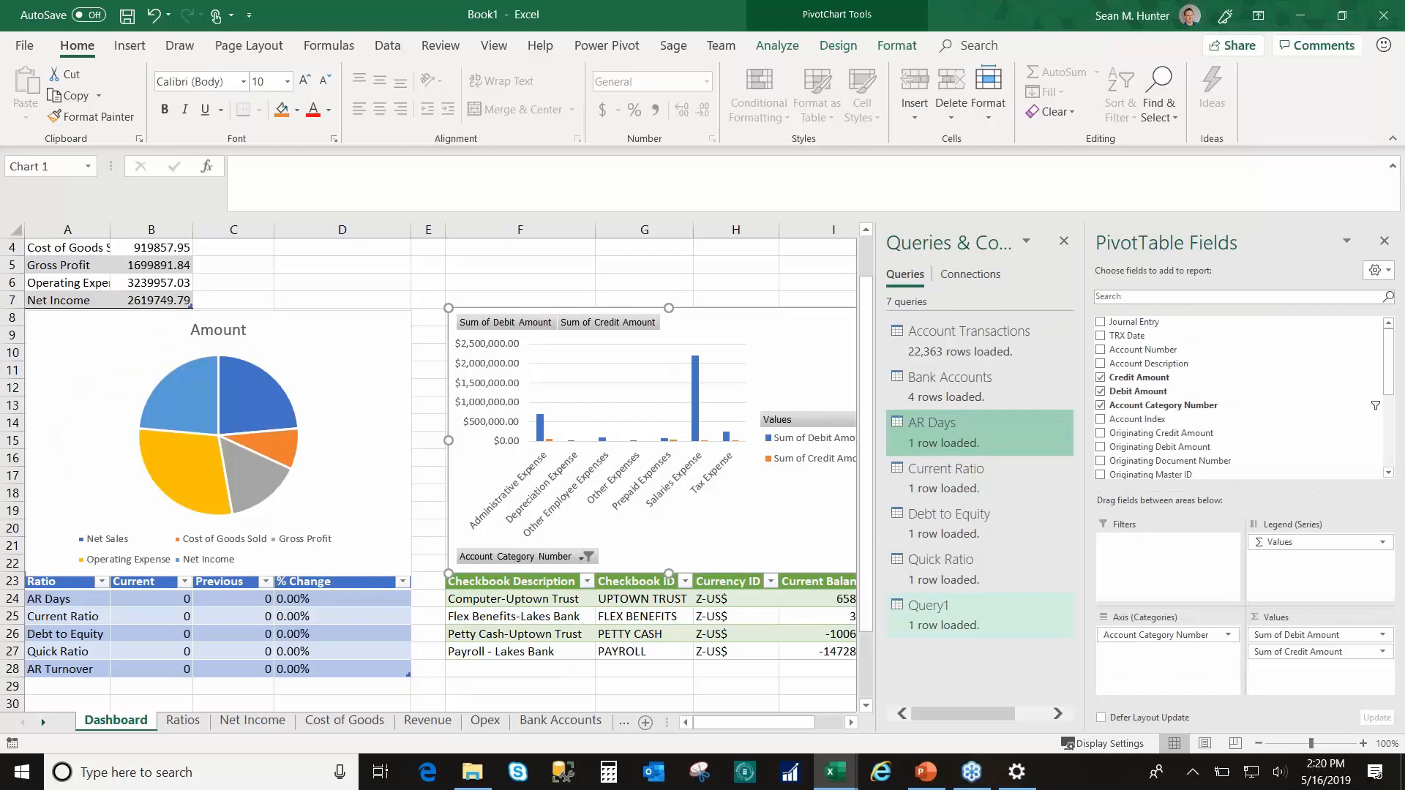
pyautogui.click(520, 282)
pyautogui.scroll(1, 765, 464)
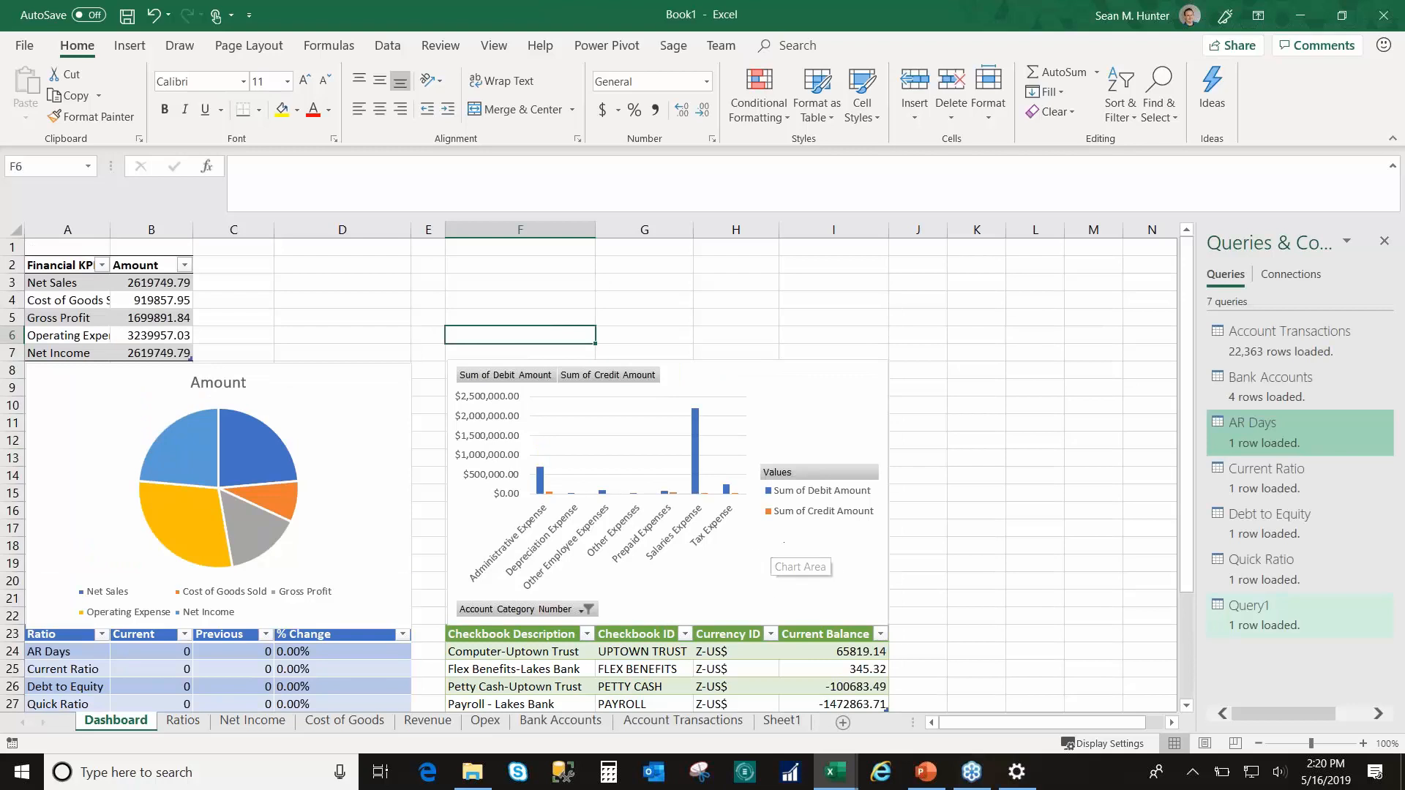
# Step: Insert a TRX Date timeline for the Net Income PivotTable and place it near the top of the sheet beside the data
pyautogui.click(252, 720)
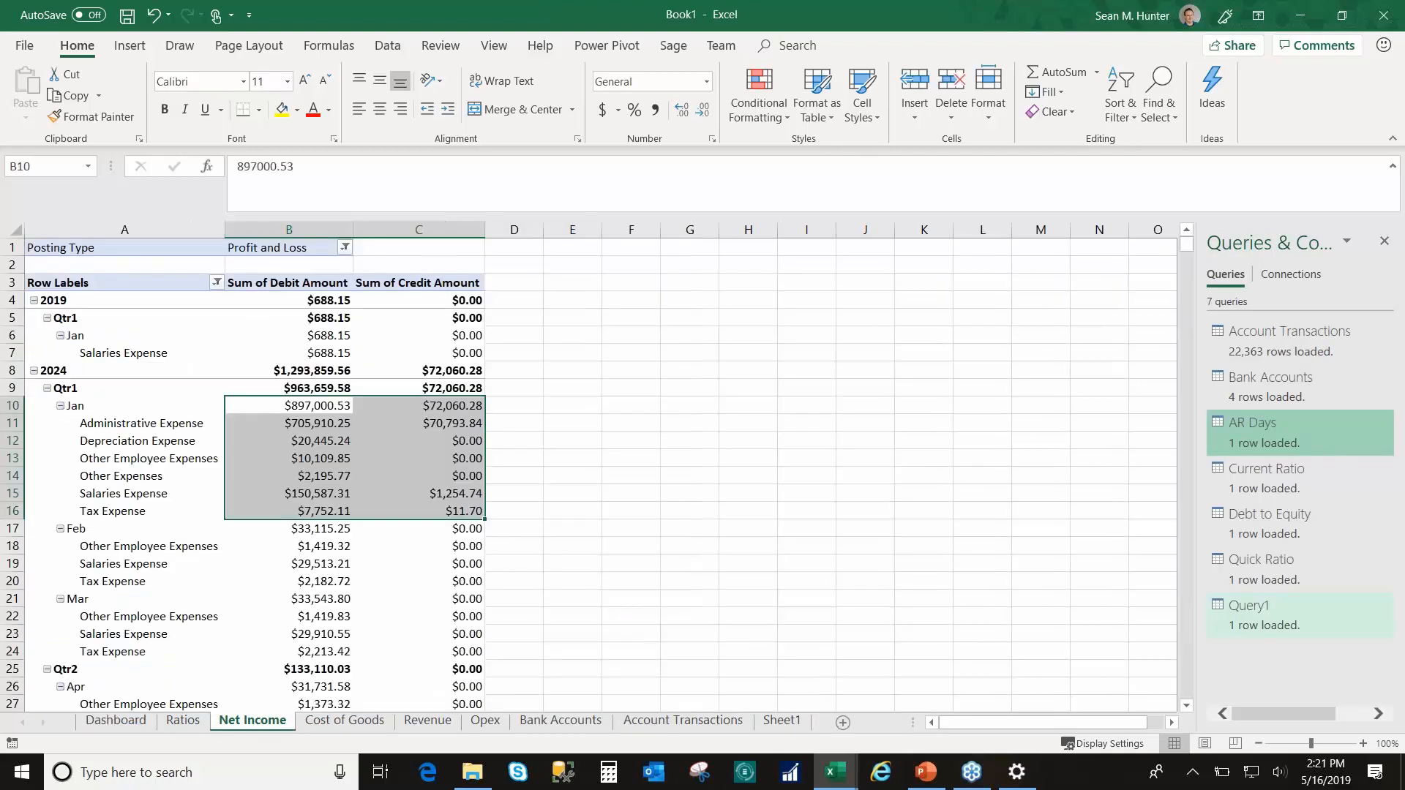
pyautogui.click(418, 336)
pyautogui.click(777, 50)
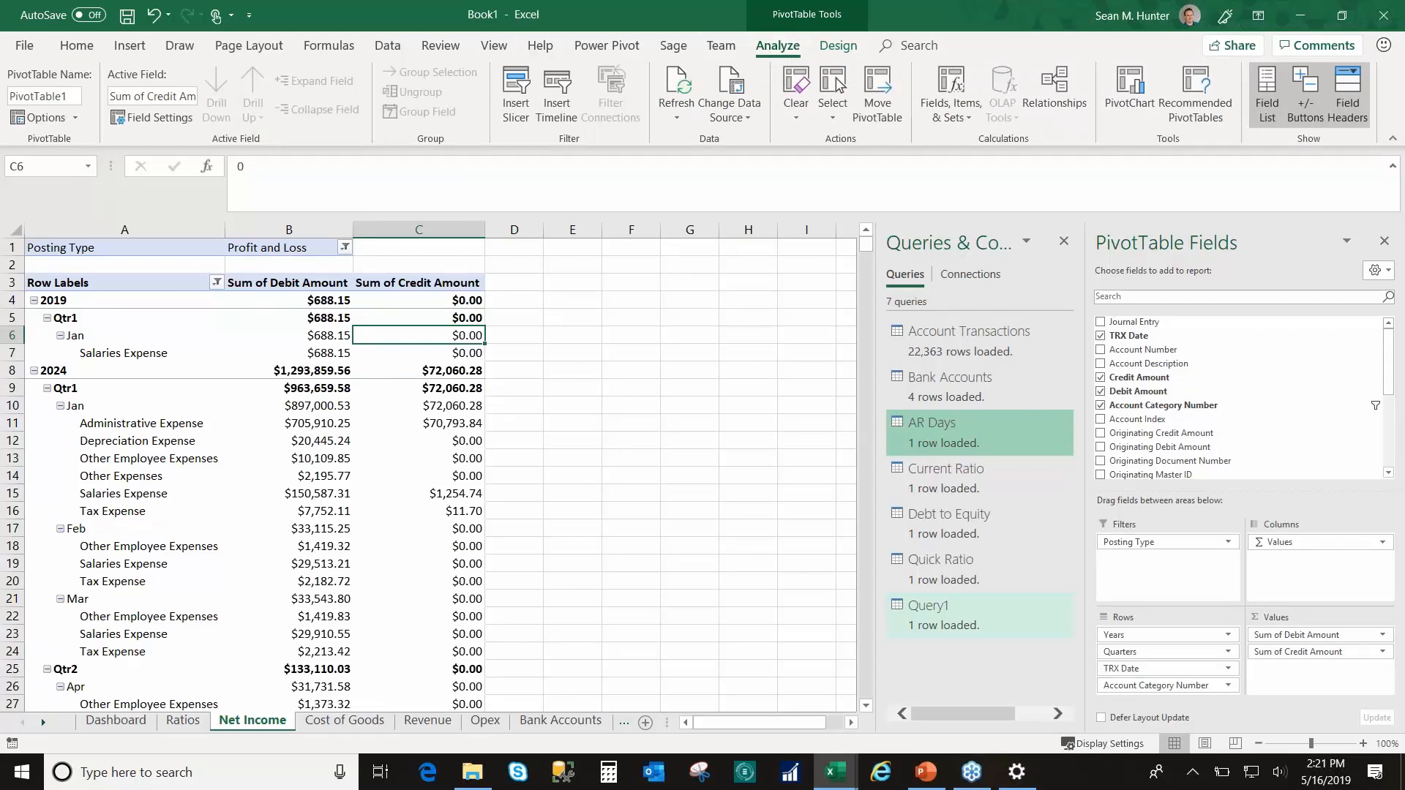
pyautogui.click(559, 96)
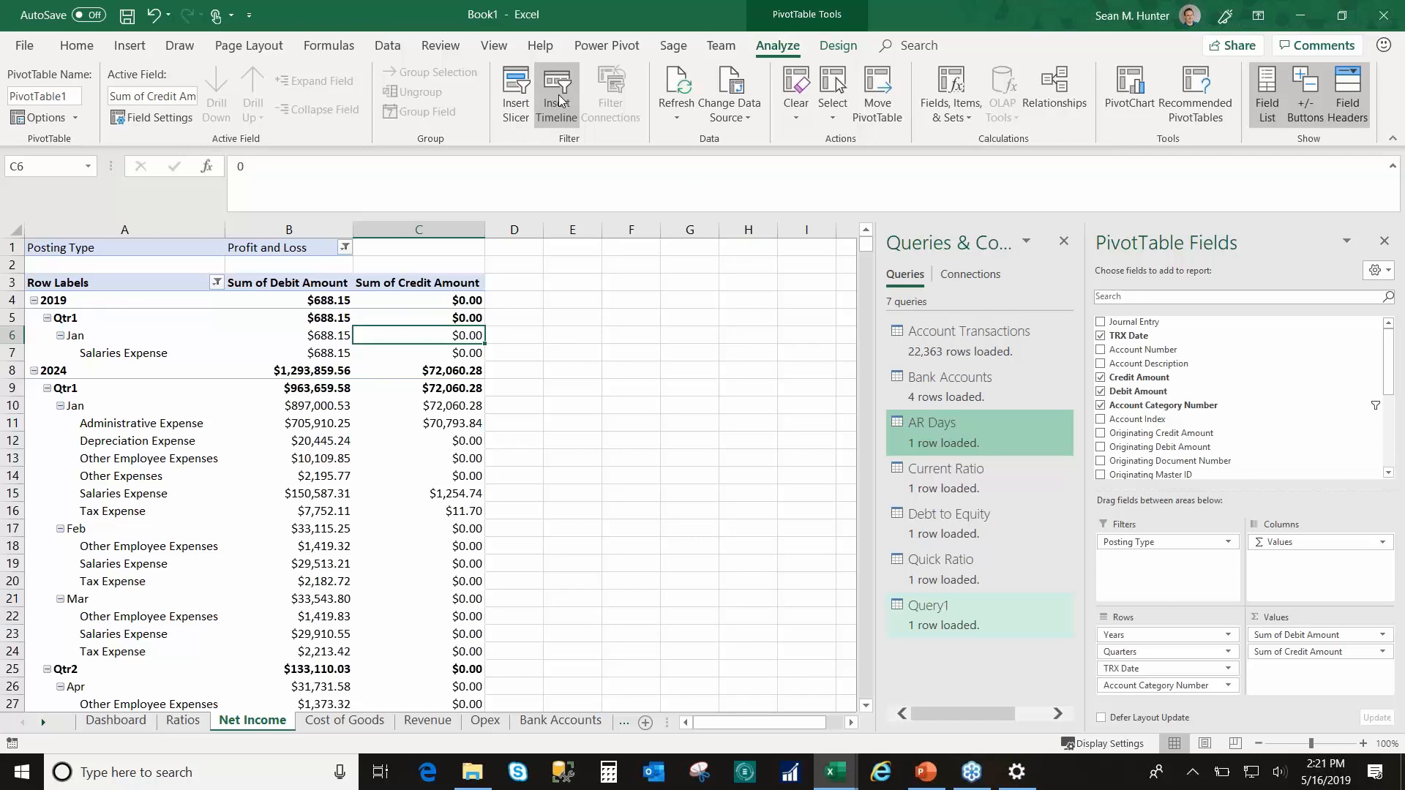
pyautogui.click(663, 306)
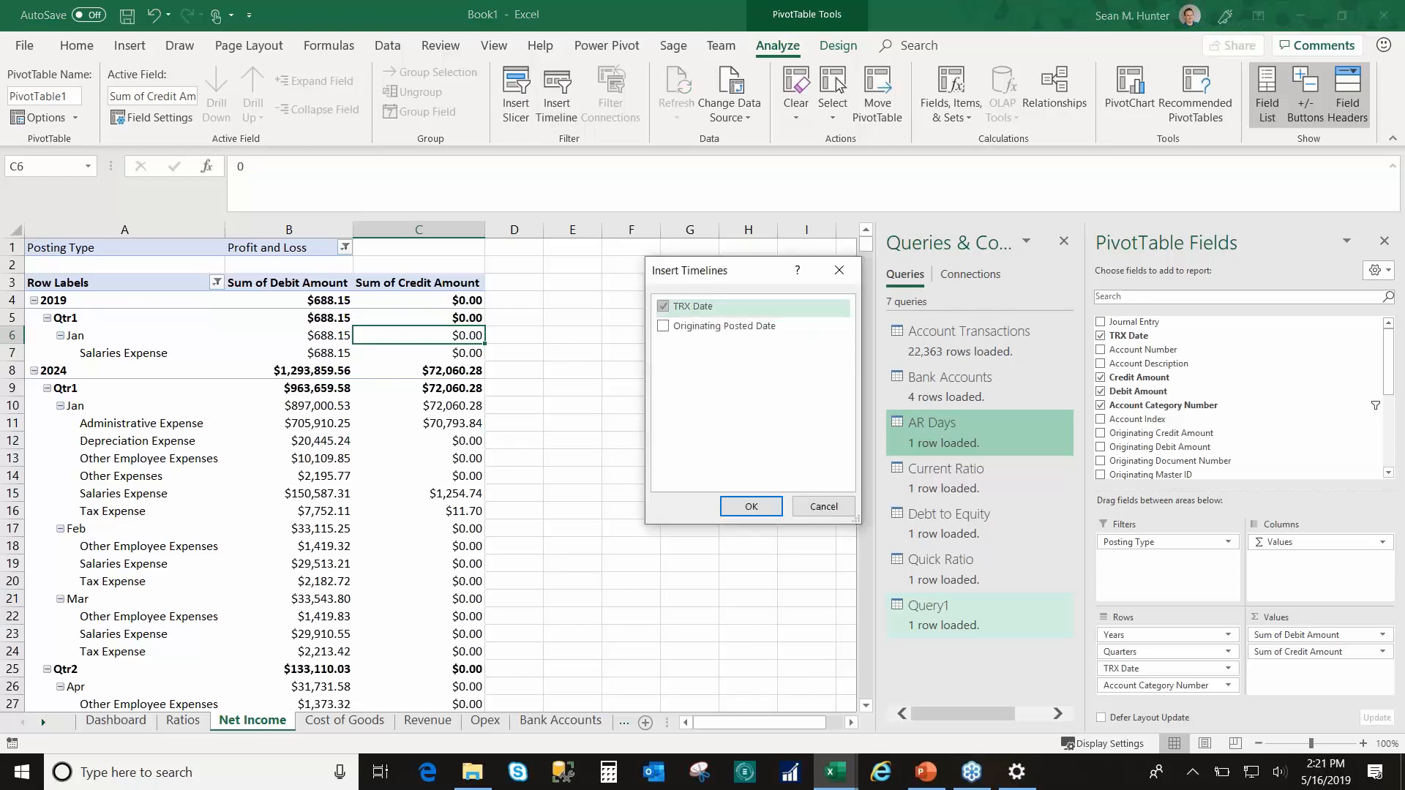
pyautogui.click(775, 514)
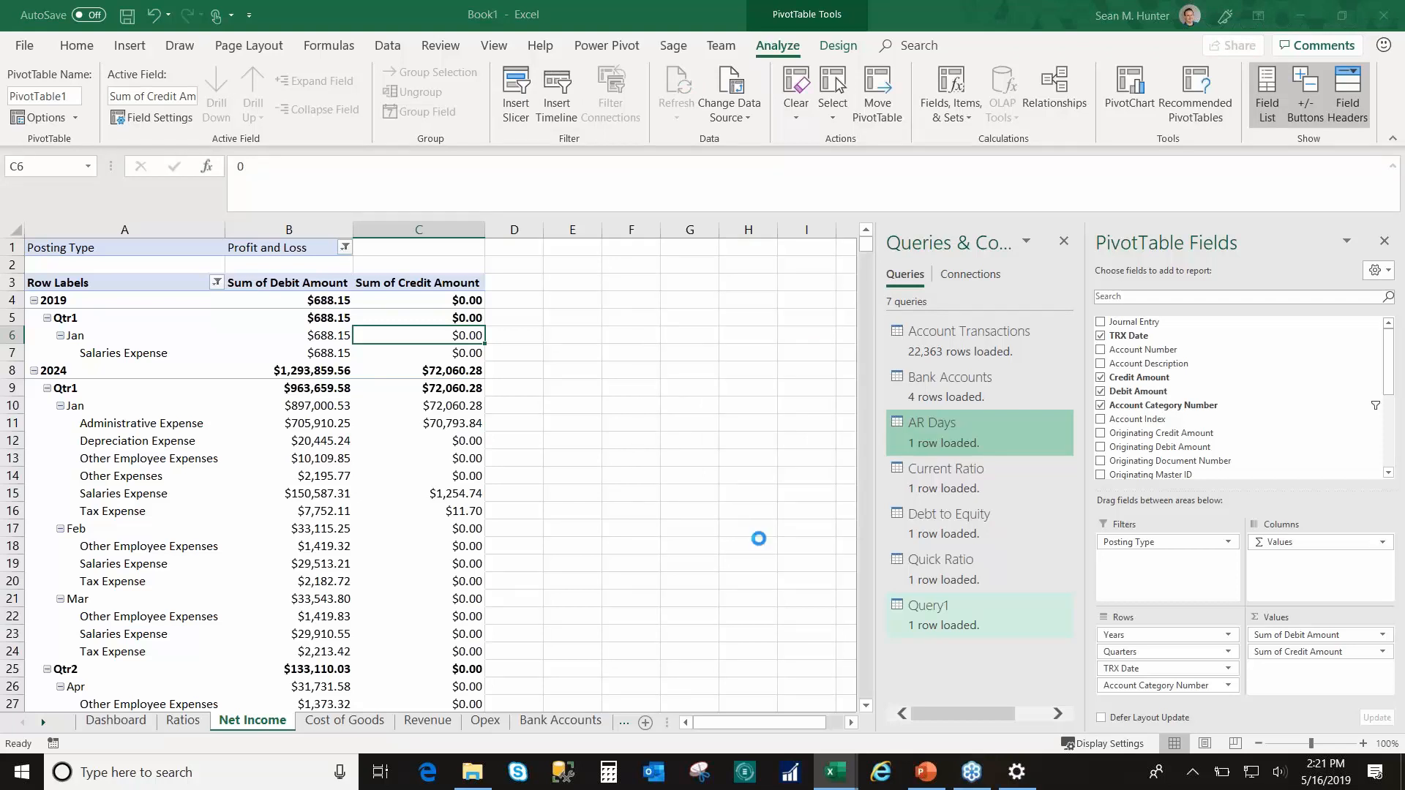
pyautogui.moveTo(523, 426); pyautogui.dragTo(633, 279)
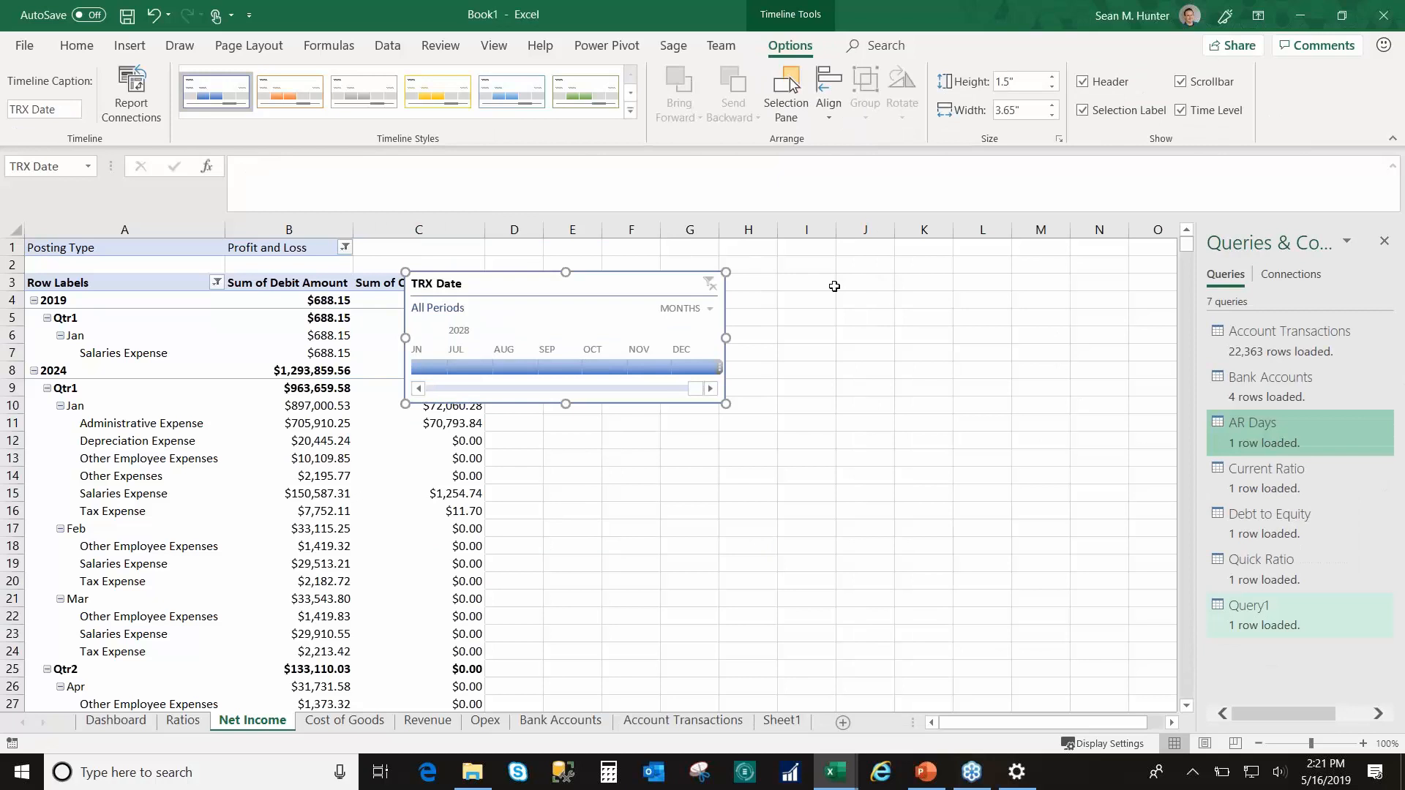
# Step: Switch the TRX Date timeline's time level to quarters and enlarge the timeline to about 6.2 inches wide
pyautogui.click(710, 309)
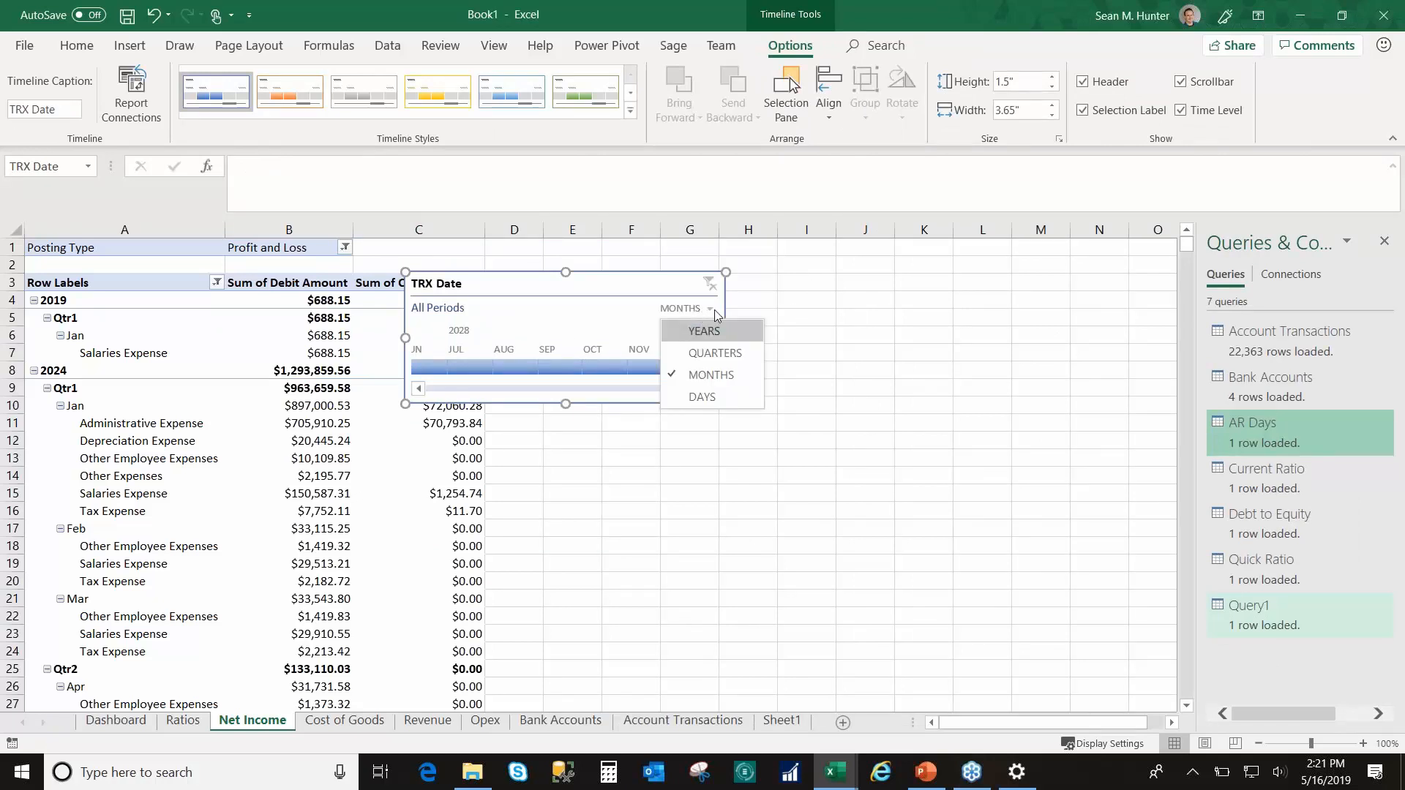
pyautogui.click(717, 354)
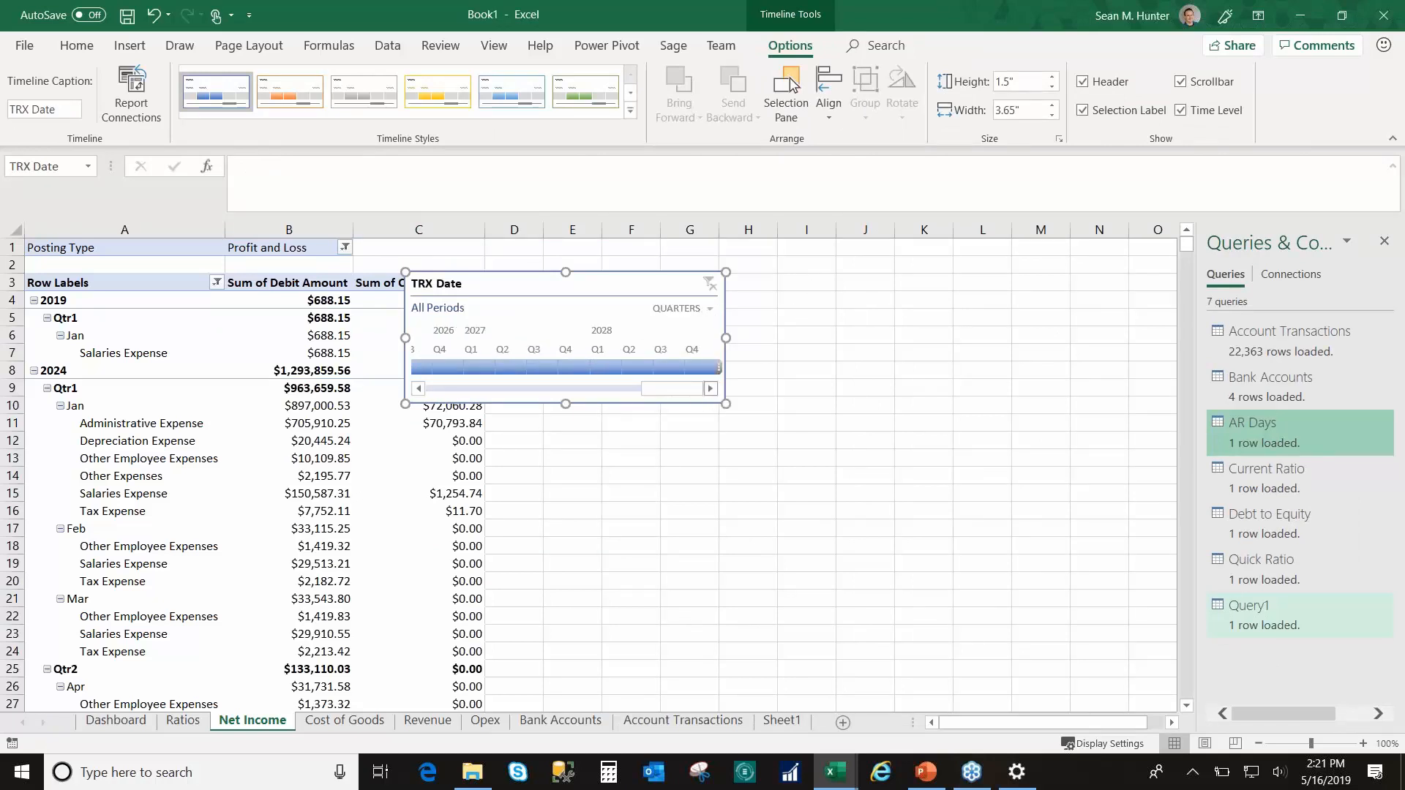
pyautogui.moveTo(725, 404); pyautogui.dragTo(947, 526)
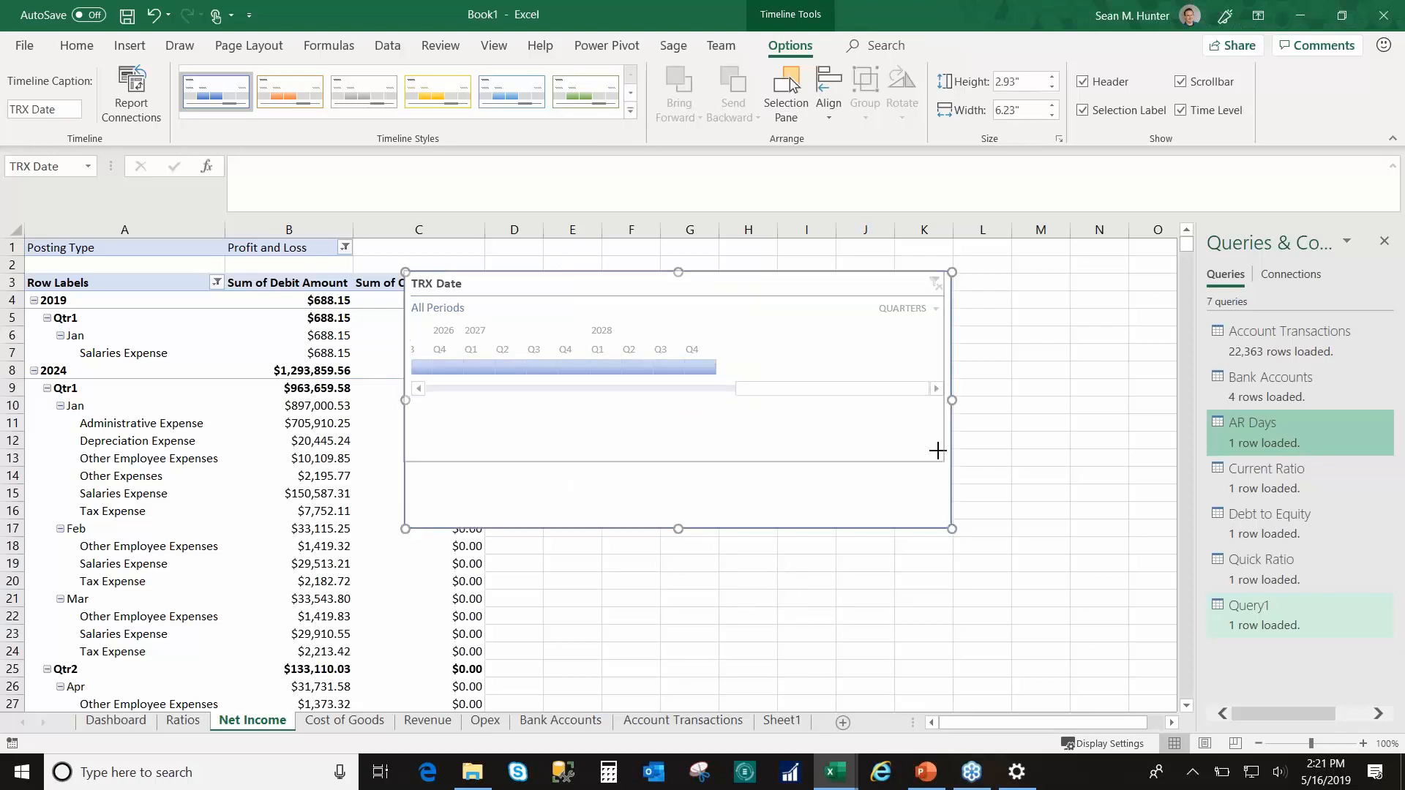
# Step: Move the timeline to the Dashboard sheet and size it to about 1.38 by 7.88 inches, spanning columns C to I above the charts
pyautogui.hotkey('ctrl', 'x')
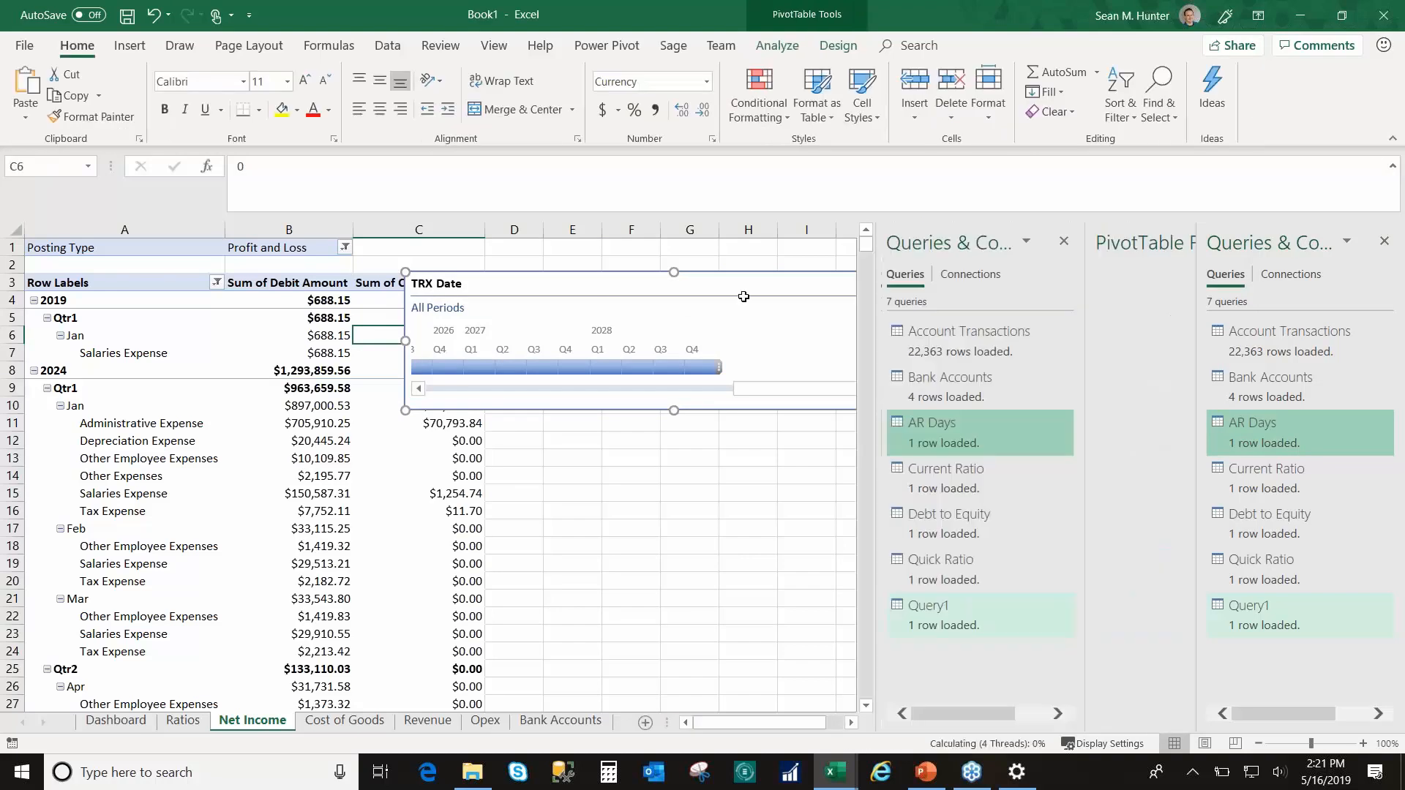
pyautogui.click(130, 721)
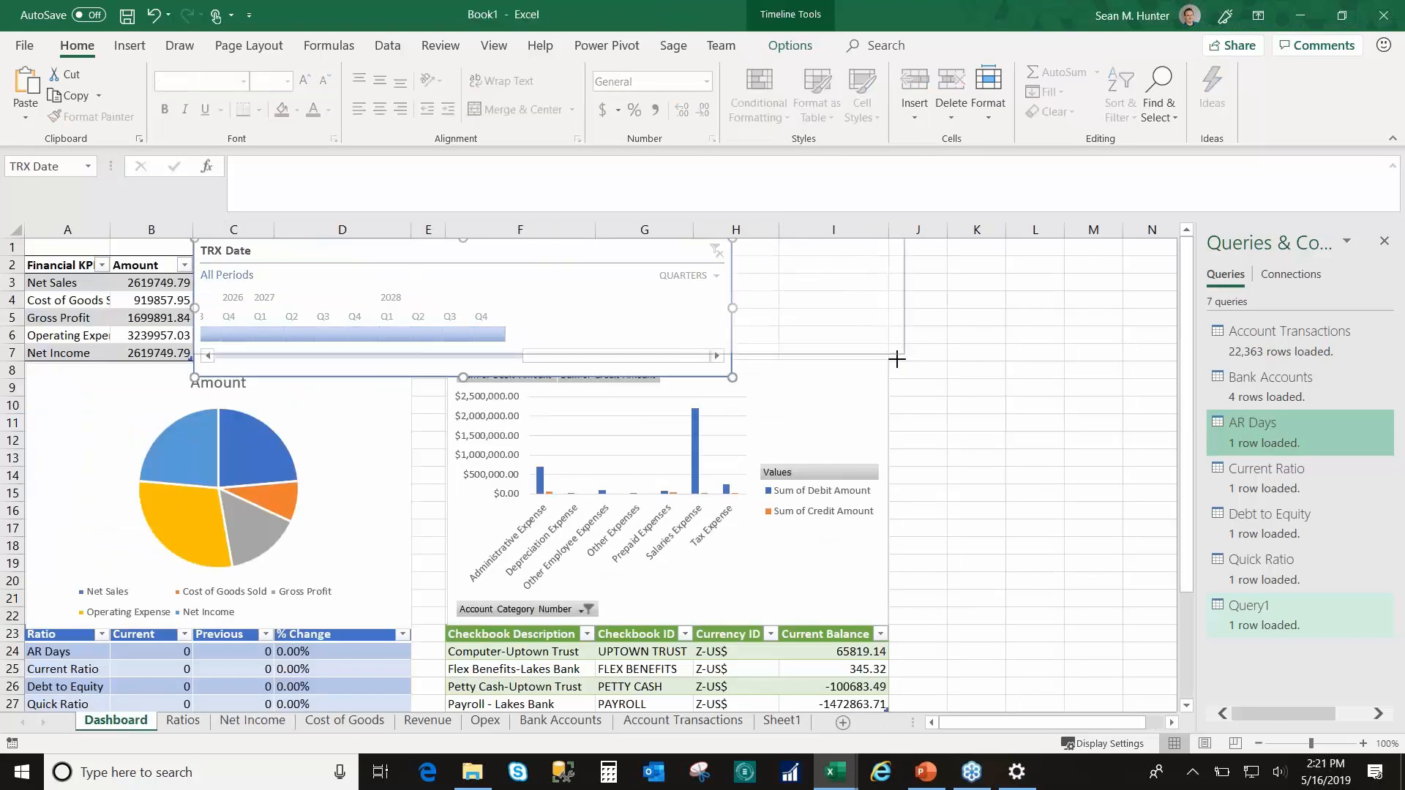
pyautogui.moveTo(886, 359); pyautogui.dragTo(887, 359)
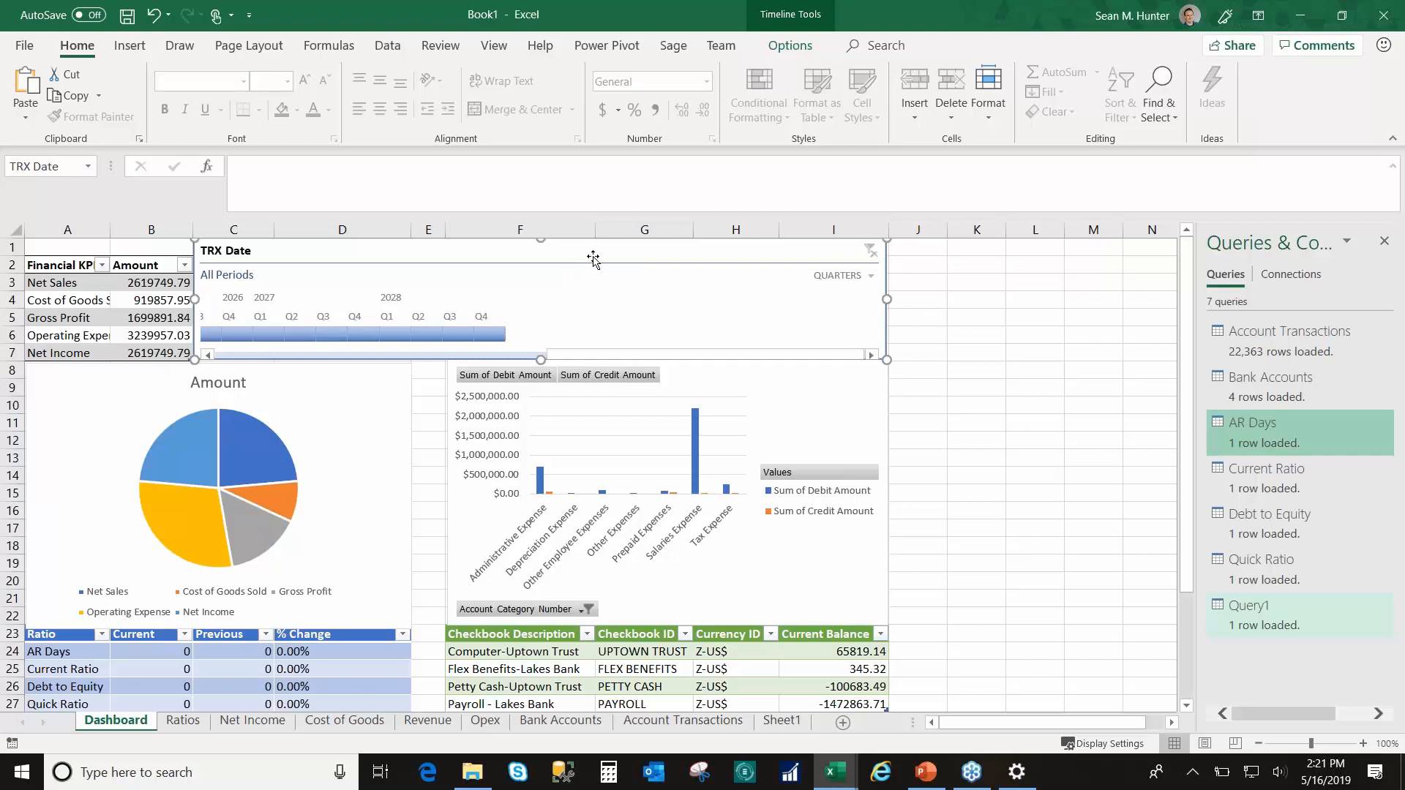
# Step: Connect the TRX Date timeline to the PivotTables on the Cost of Goods, Opex and Revenue sheets as well
pyautogui.click(789, 48)
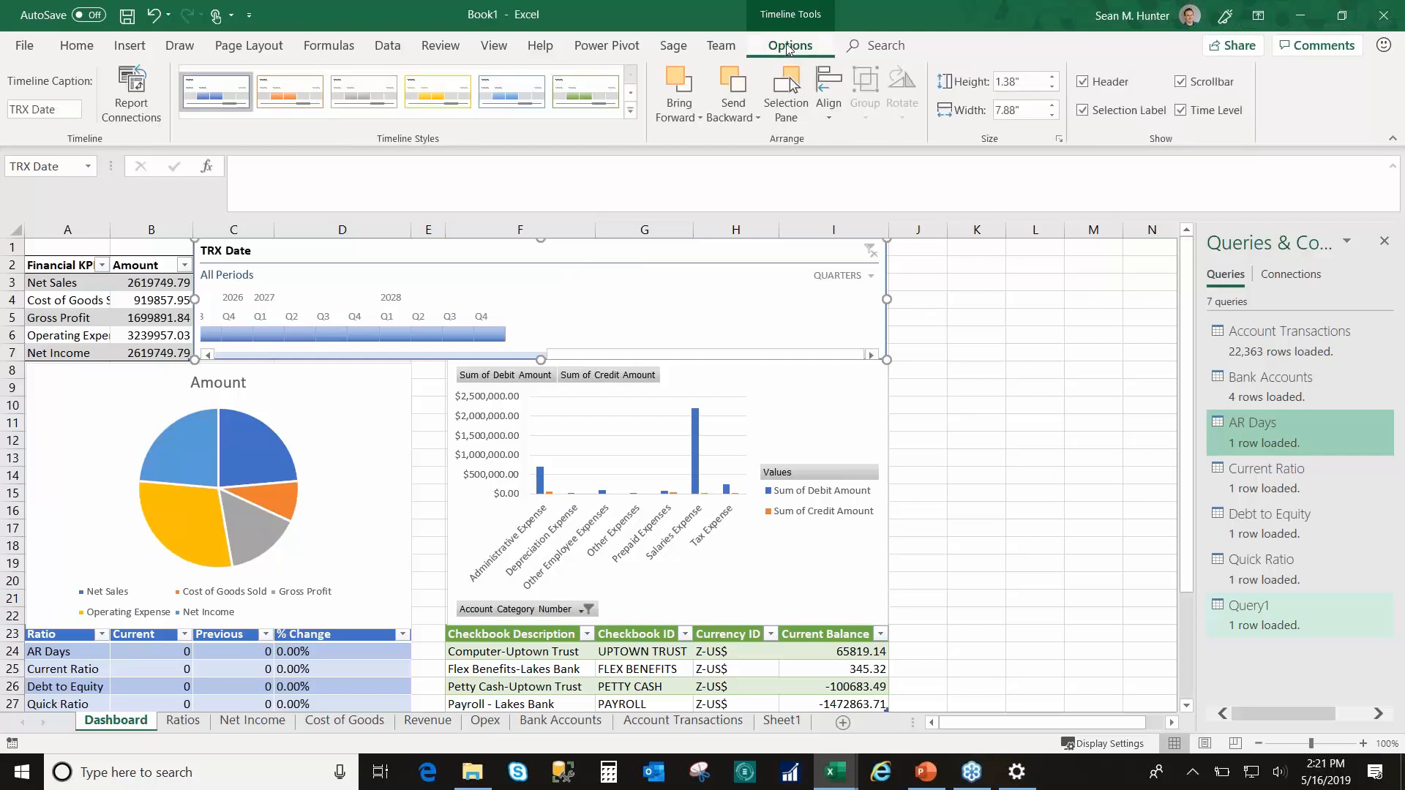
pyautogui.click(139, 108)
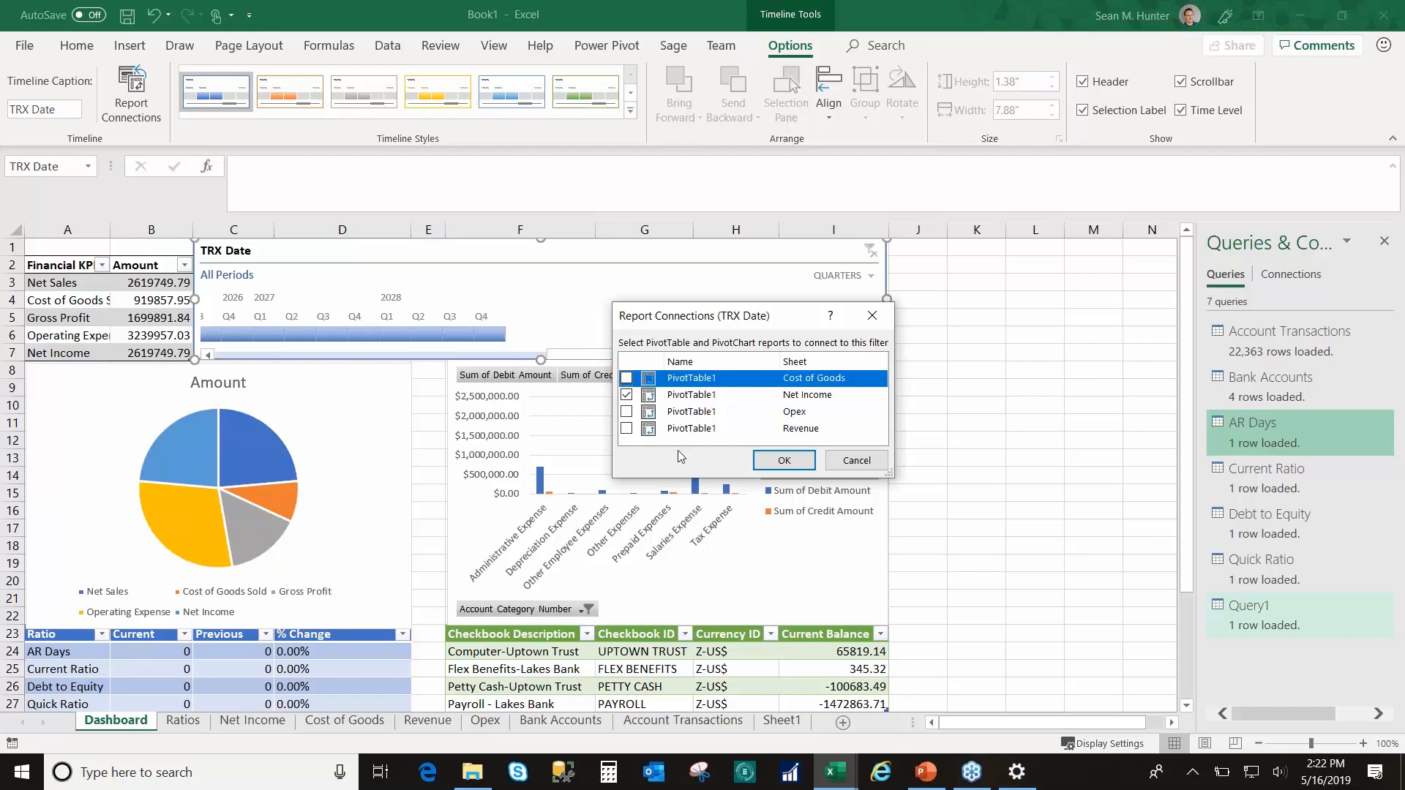
pyautogui.click(627, 378)
pyautogui.click(626, 412)
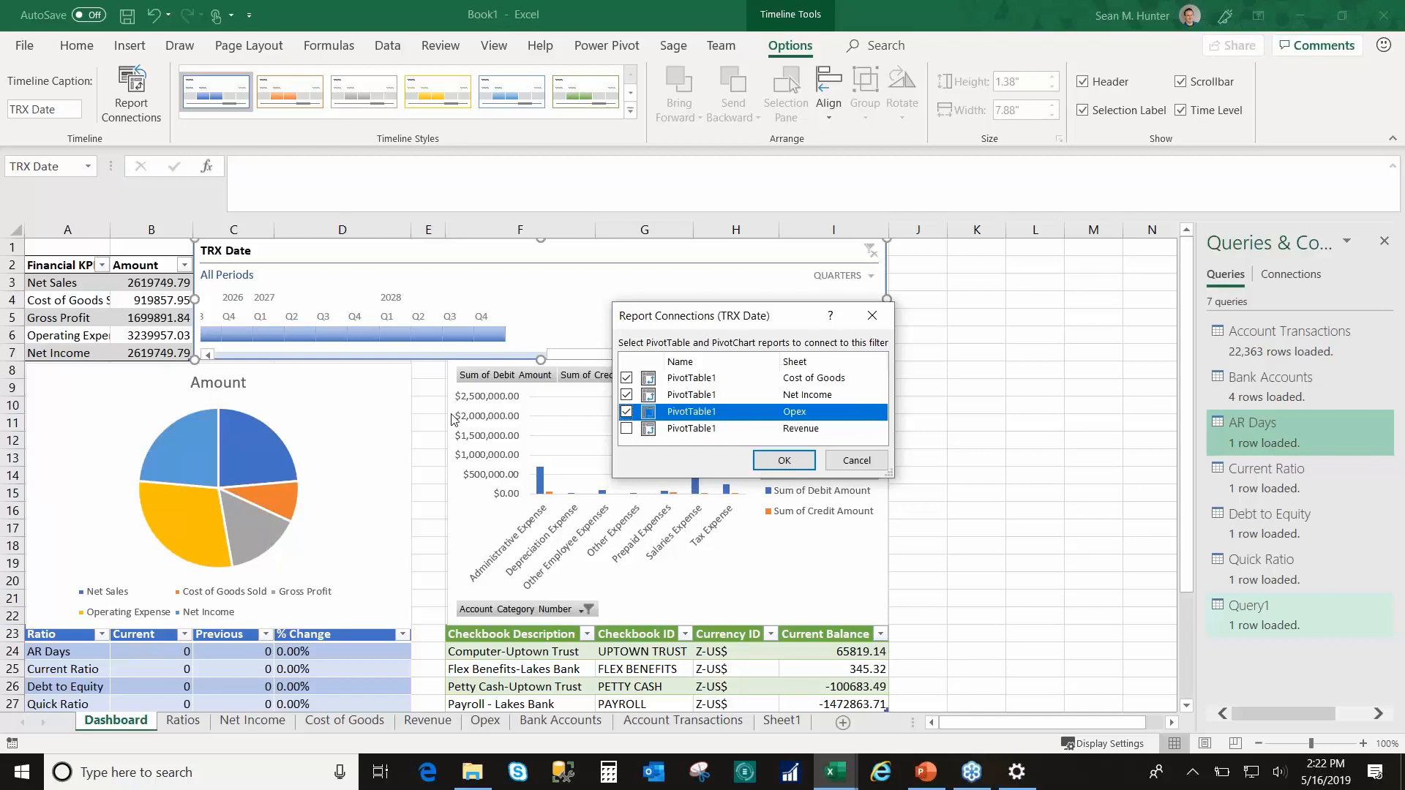
pyautogui.click(627, 429)
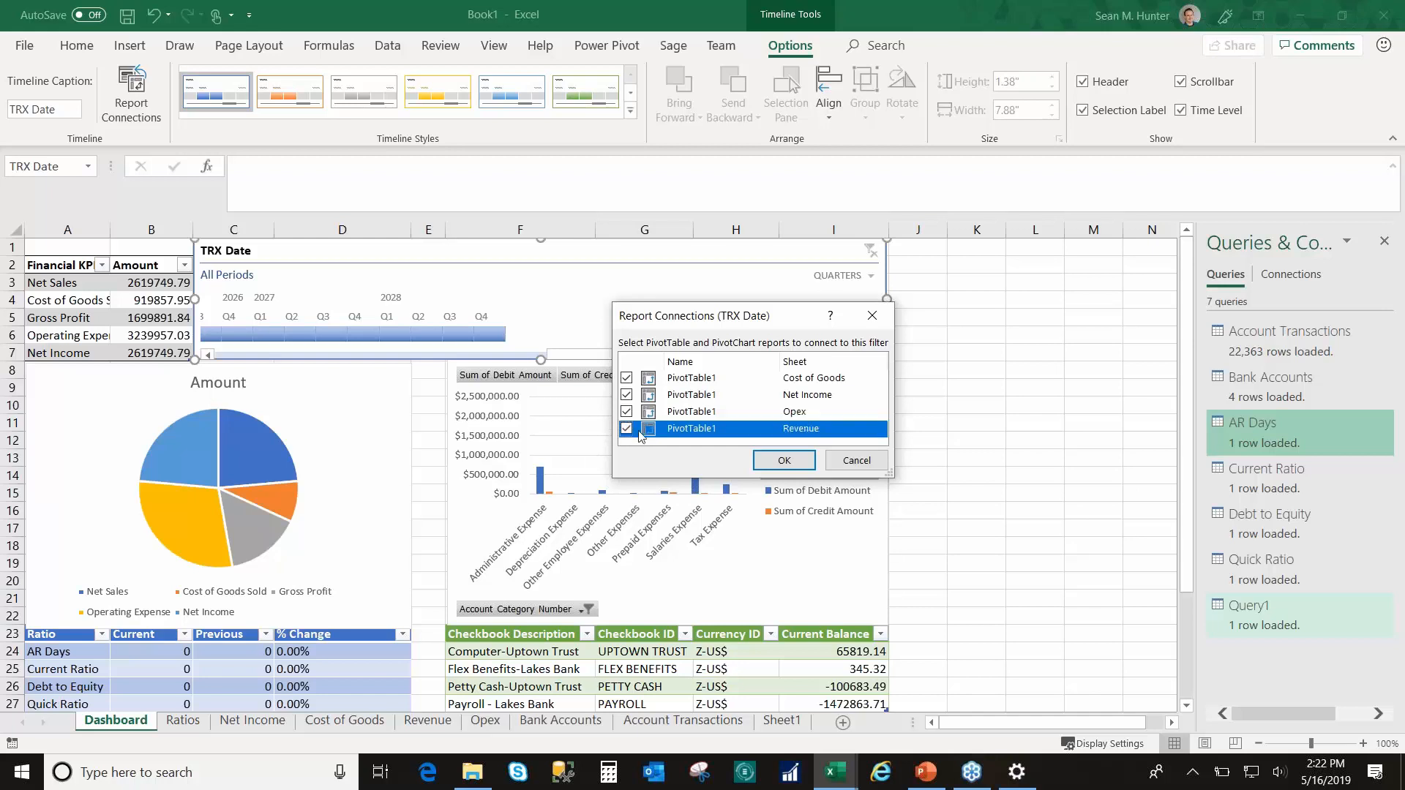
pyautogui.click(783, 466)
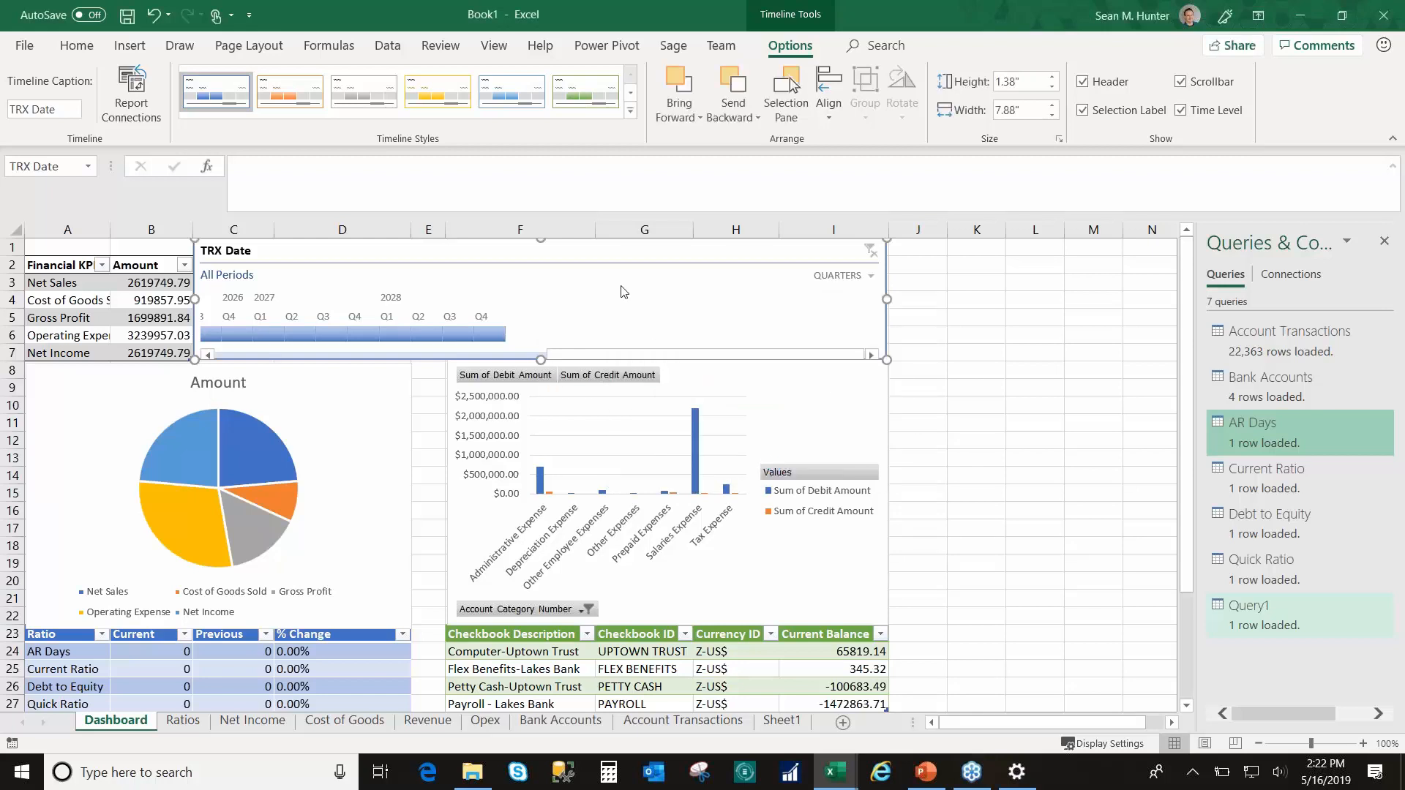
# Step: Filter the dashboard with the timeline by Q1, Q2 and Q3 2027 in turn, finishing on Q2 2027
pyautogui.click(274, 337)
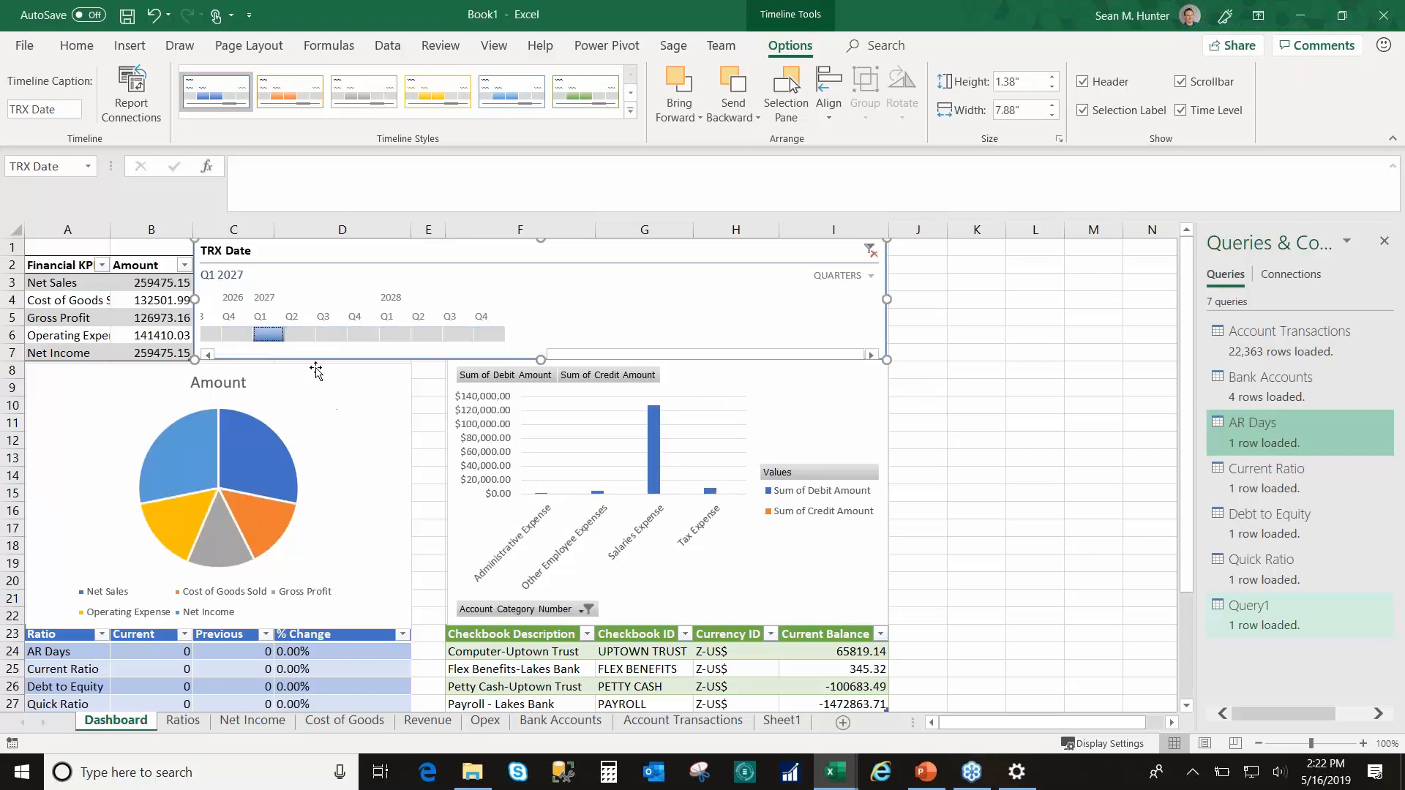
pyautogui.click(304, 338)
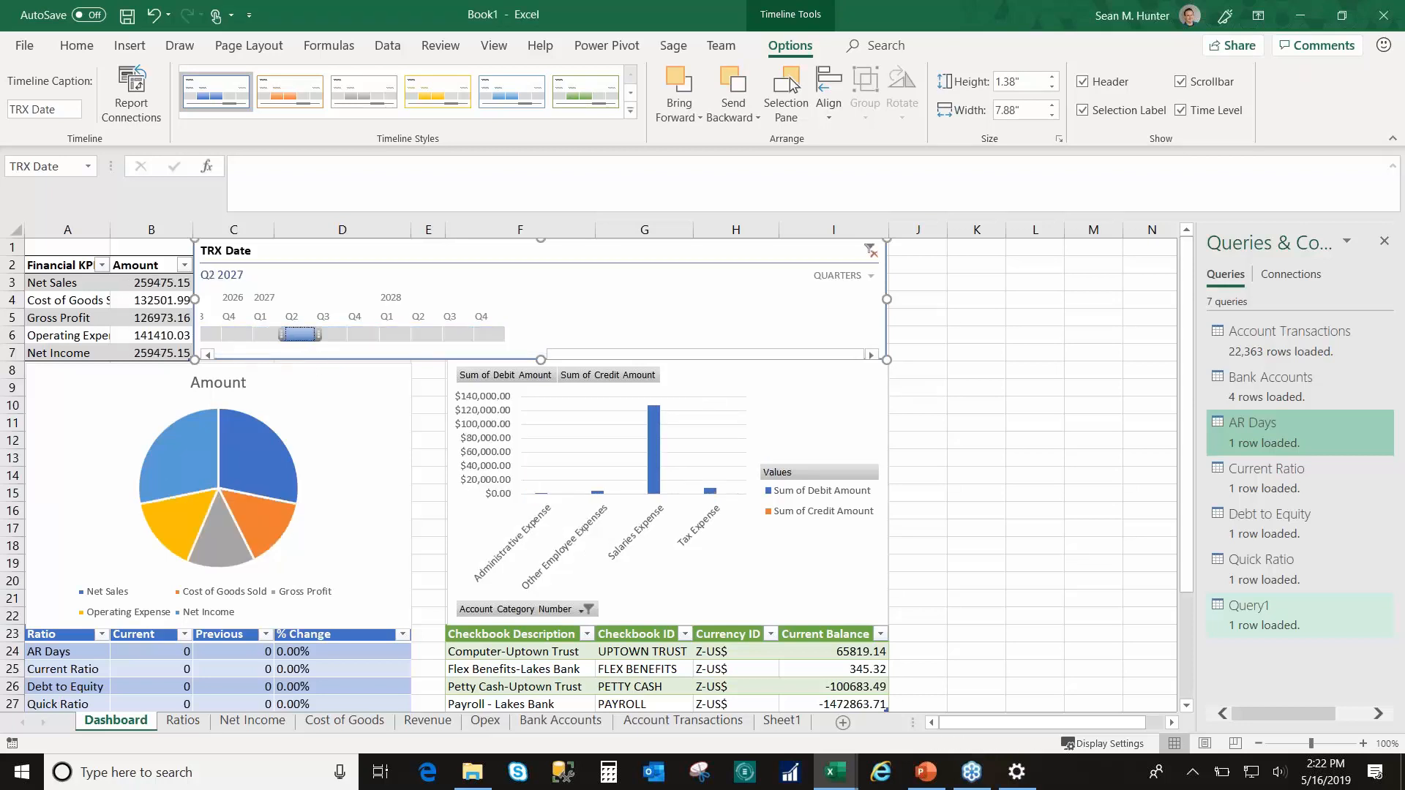
pyautogui.click(336, 339)
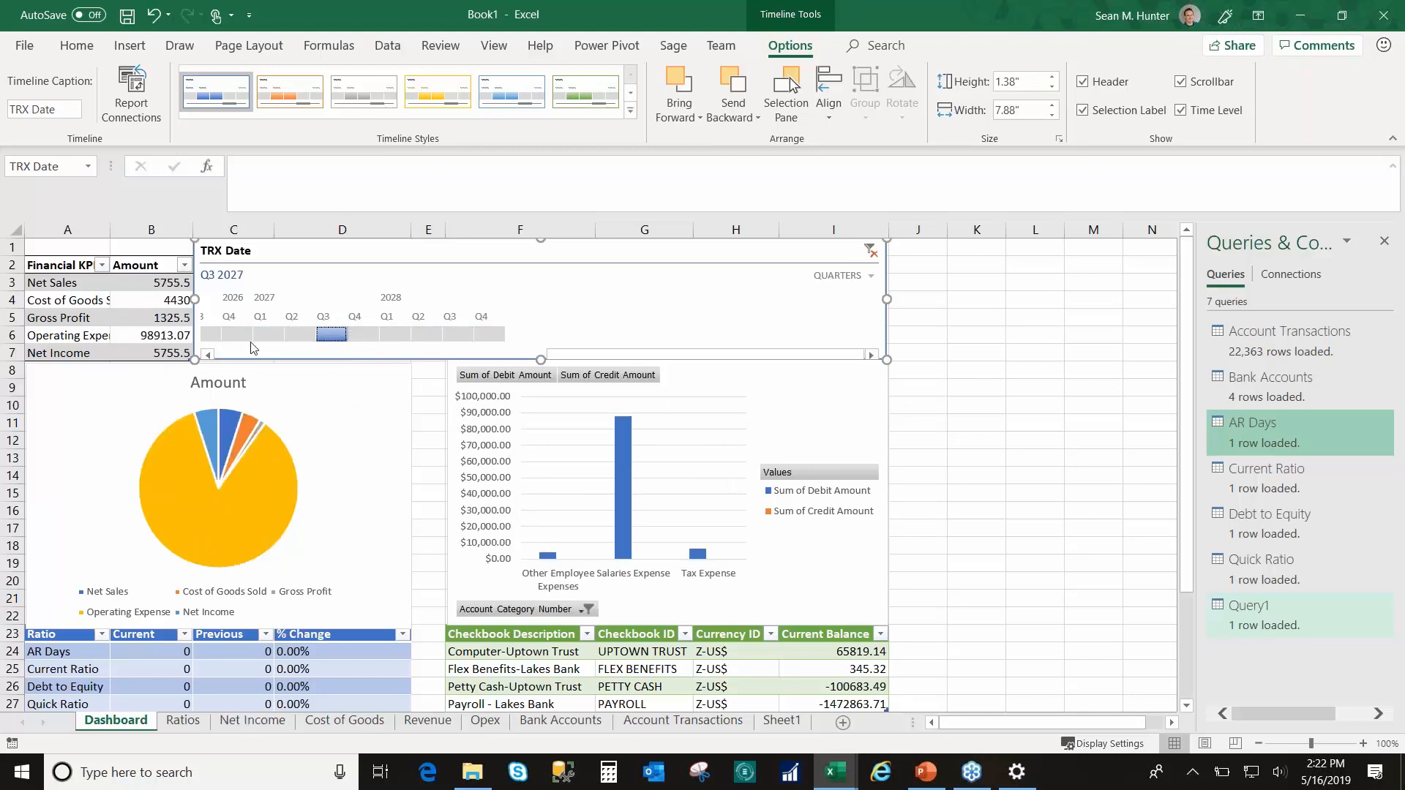
pyautogui.click(302, 333)
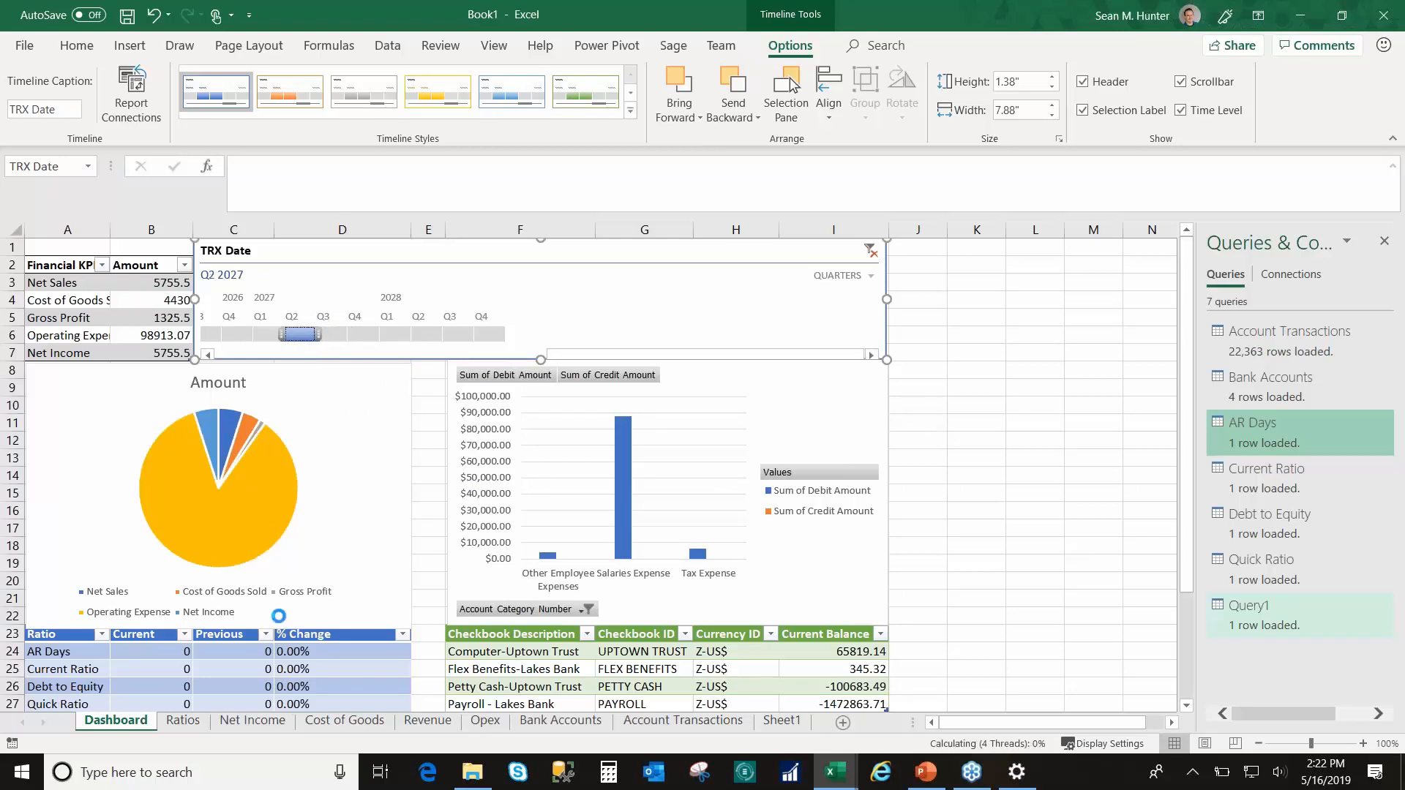
# Step: Check the filtered PivotTables on the Net Income, Cost of Goods, Revenue and Opex sheets, and return to the Dashboard sheet
pyautogui.click(244, 723)
pyautogui.click(389, 723)
pyautogui.moveTo(868, 254); pyautogui.dragTo(860, 182)
pyautogui.click(442, 724)
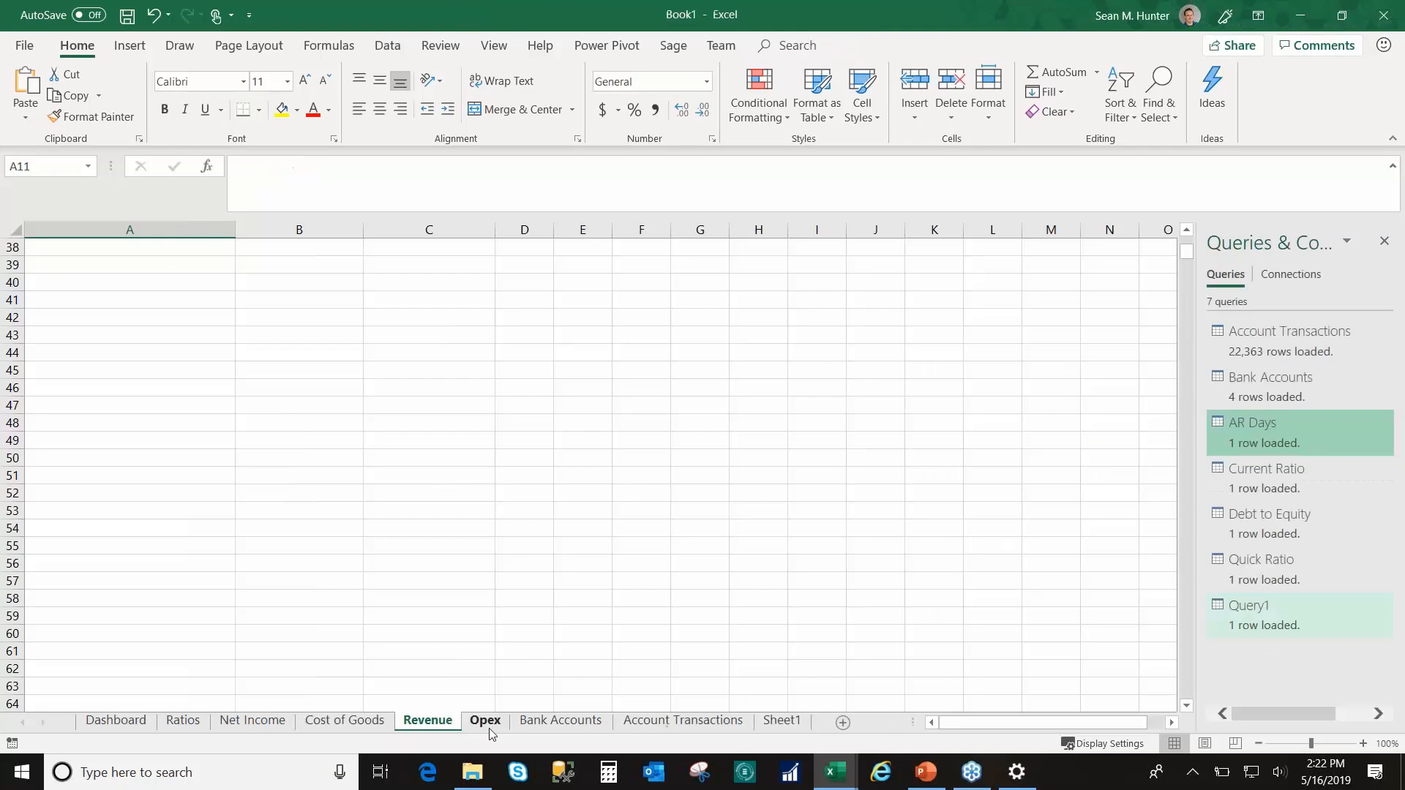
pyautogui.moveTo(1187, 252); pyautogui.dragTo(1187, 241)
pyautogui.click(485, 722)
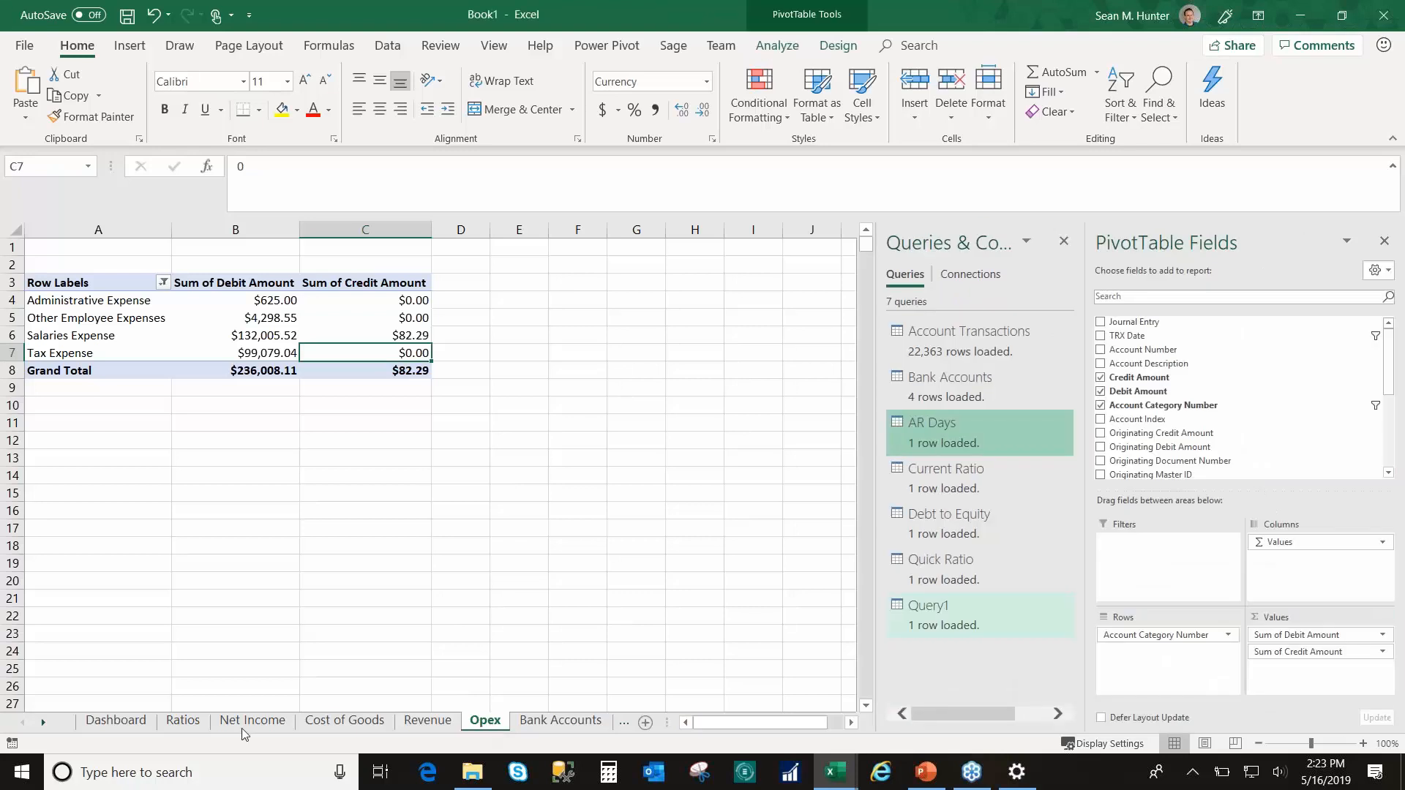
pyautogui.click(117, 722)
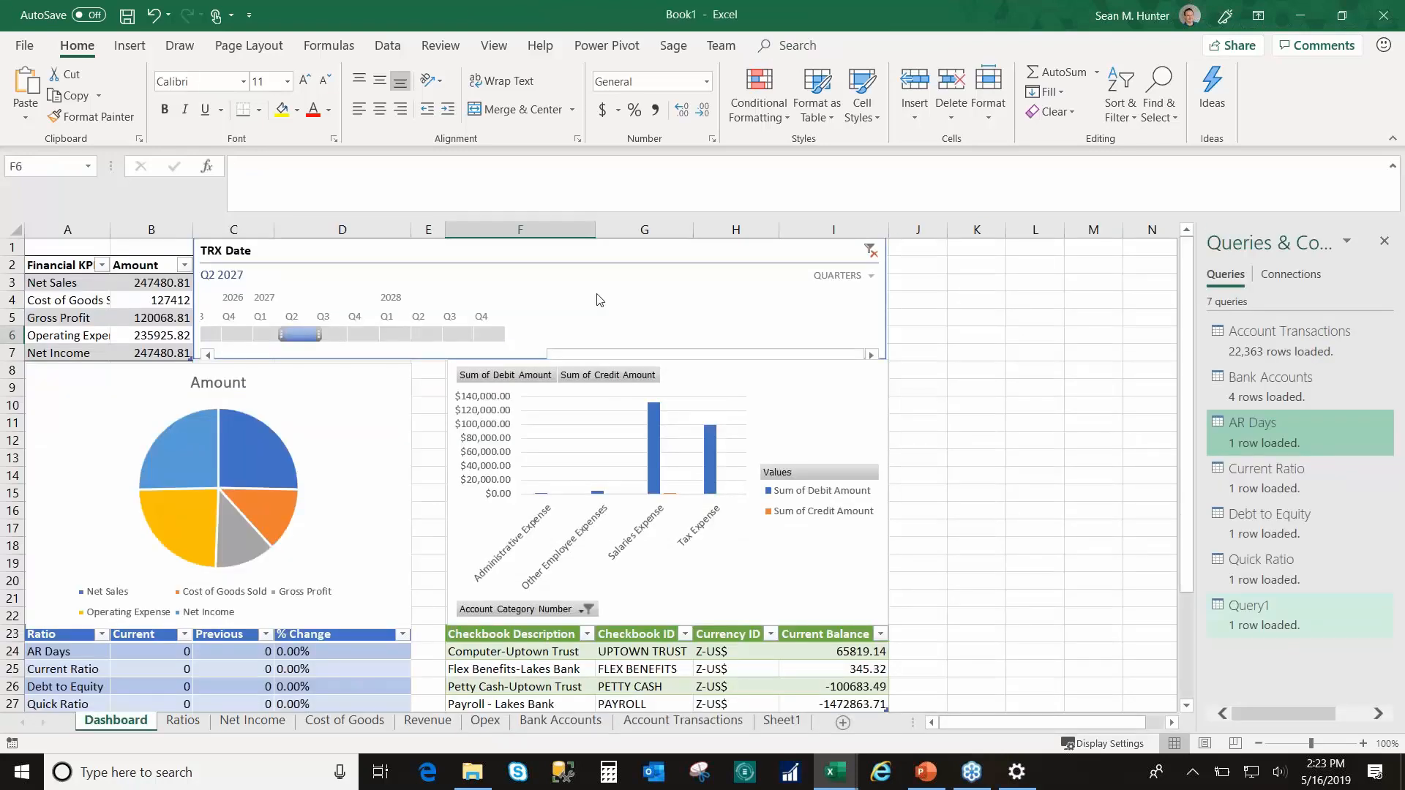
# Step: Apply the dollar Accounting number format to the Financial KPI amounts in B3:B7
pyautogui.click(744, 251)
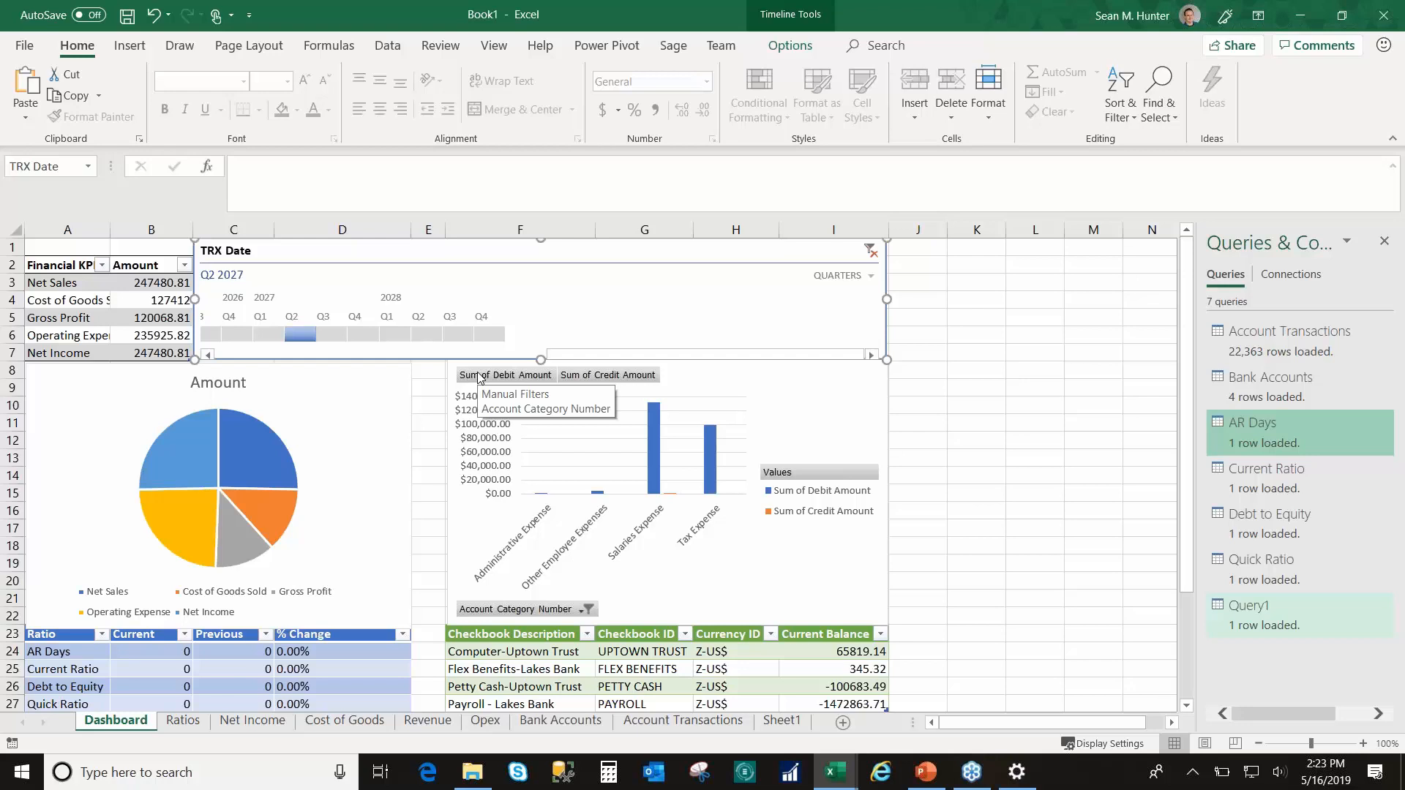
pyautogui.click(143, 283)
pyautogui.moveTo(140, 307); pyautogui.dragTo(142, 352)
pyautogui.click(602, 110)
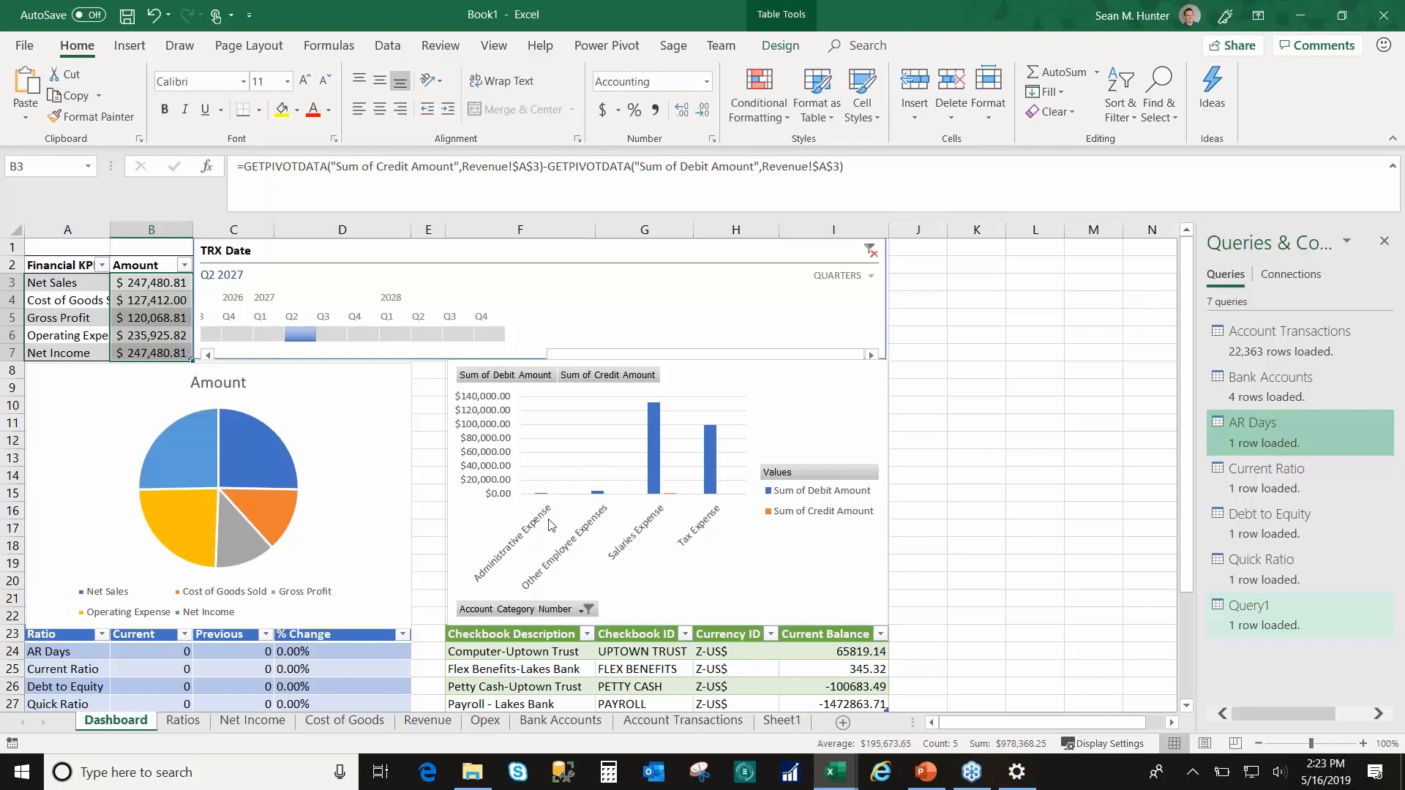
pyautogui.scroll(-1, 551, 523)
pyautogui.scroll(-1, 543, 523)
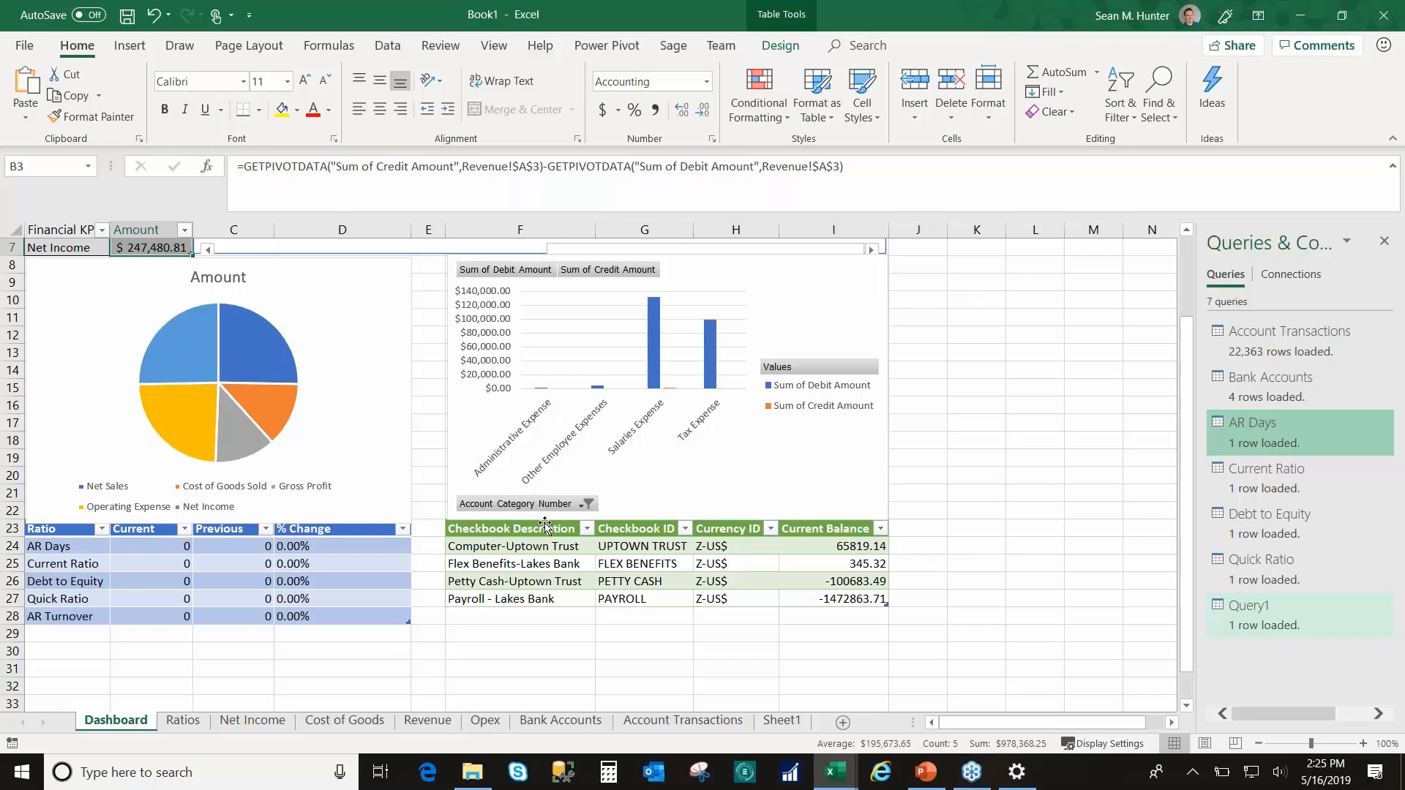
pyautogui.click(905, 784)
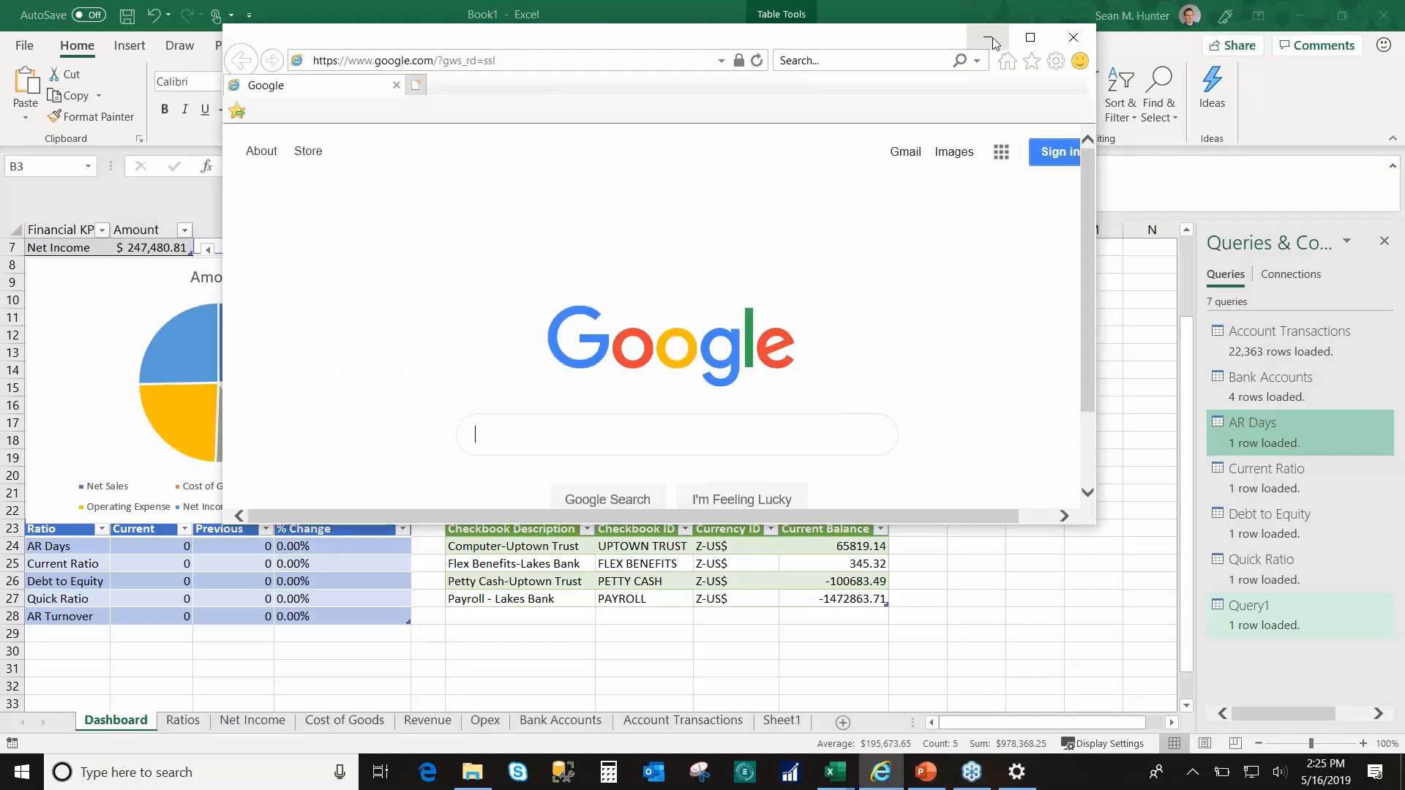
pyautogui.click(989, 38)
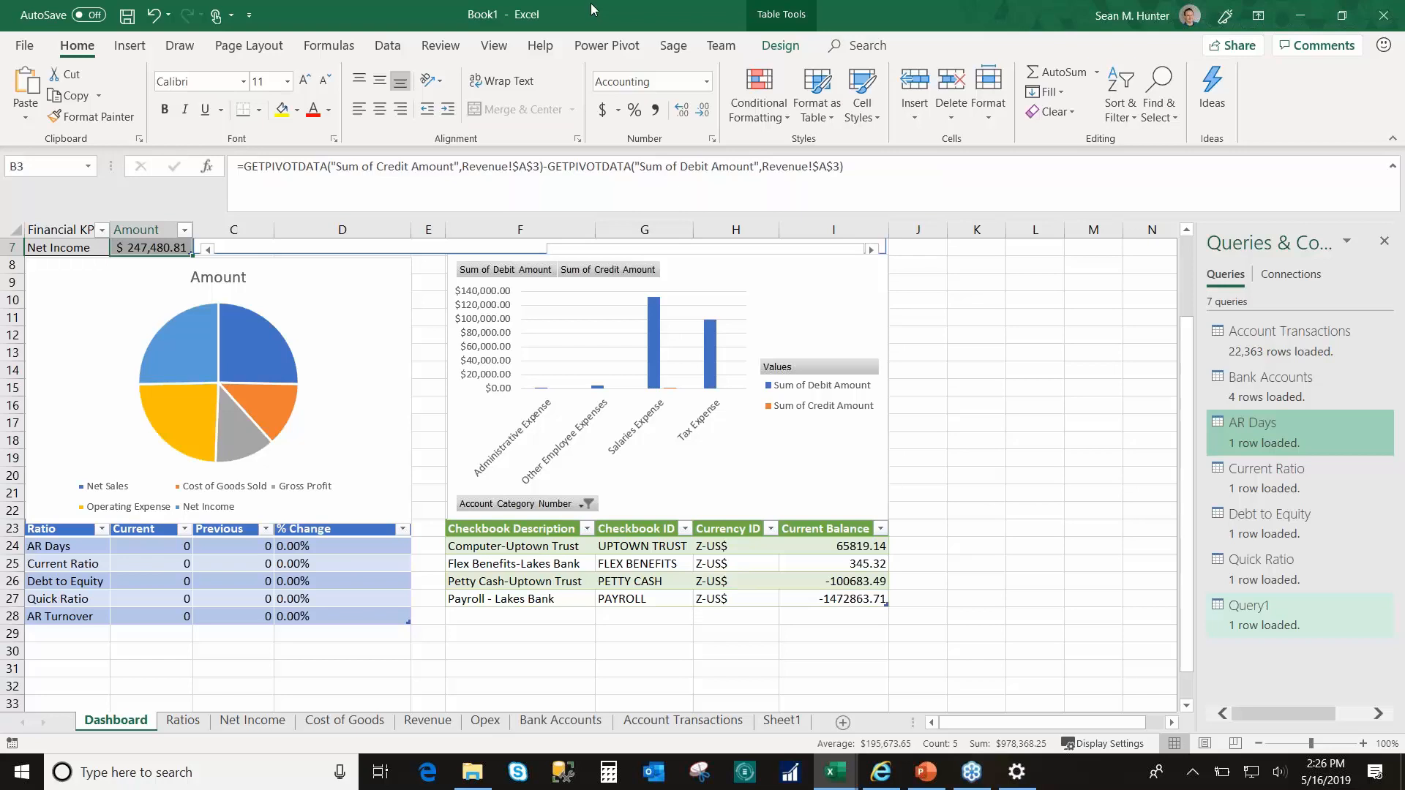
# Step: Review the refresh control options in the Account Transactions query's properties and close them without changes
pyautogui.click(392, 48)
pyautogui.click(389, 76)
pyautogui.click(391, 75)
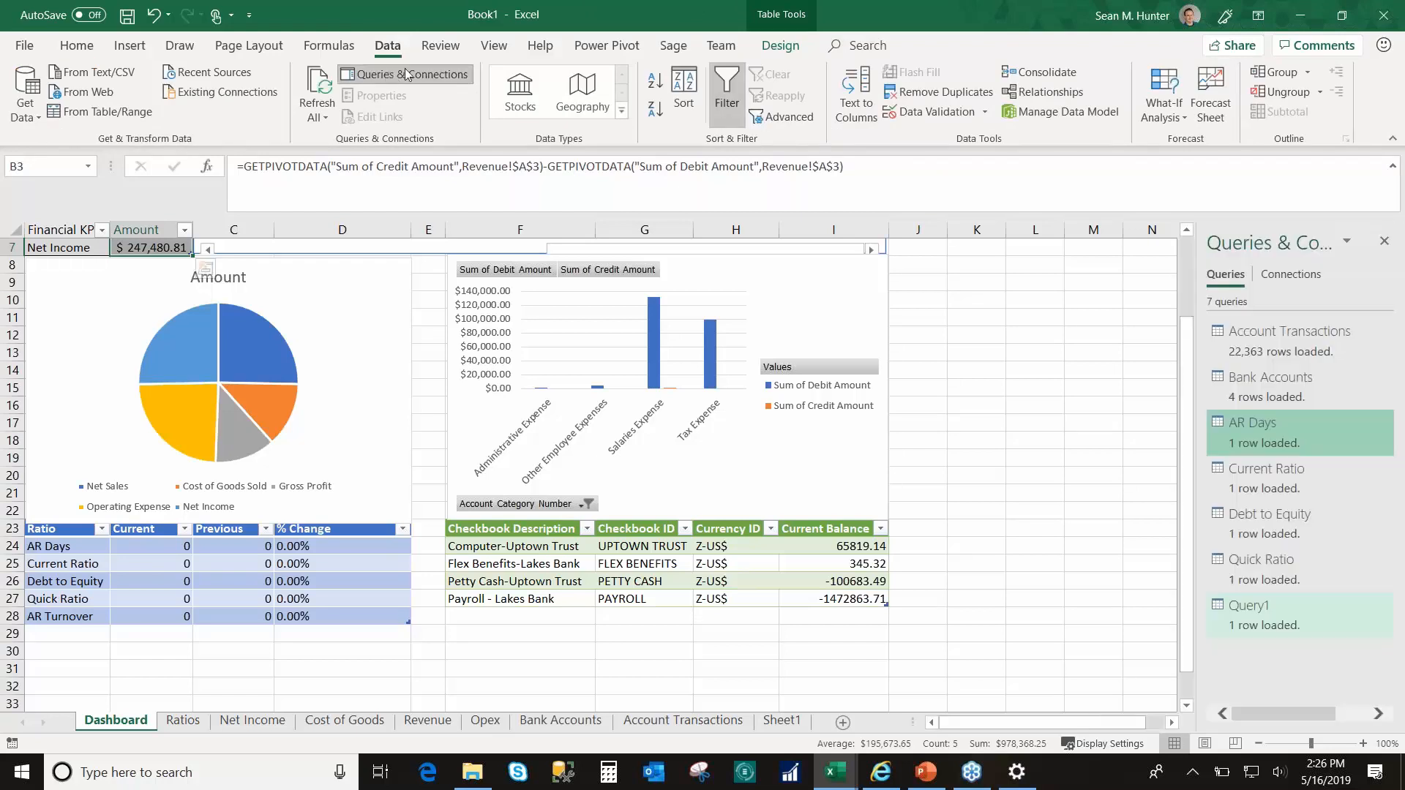
pyautogui.rightClick(1268, 353)
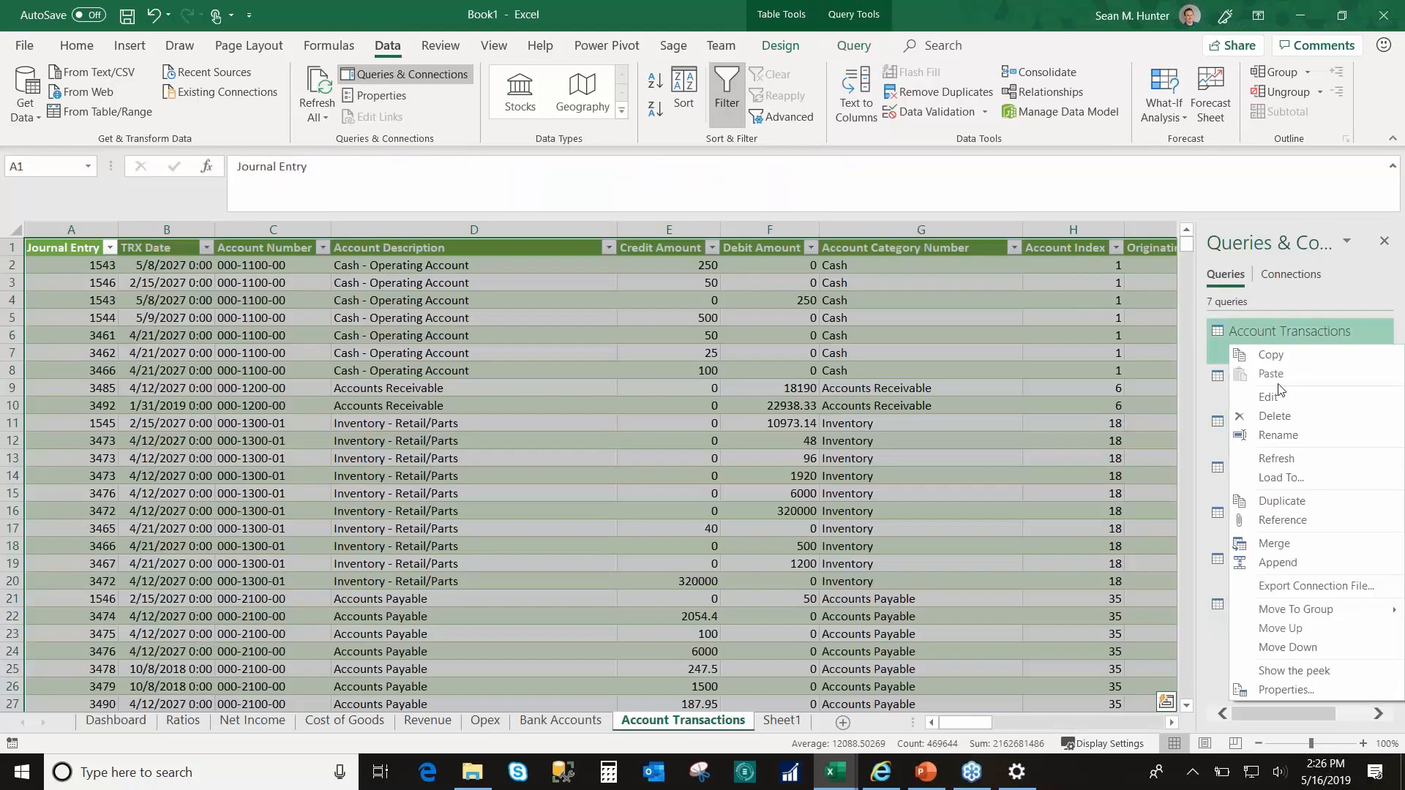
pyautogui.click(1281, 689)
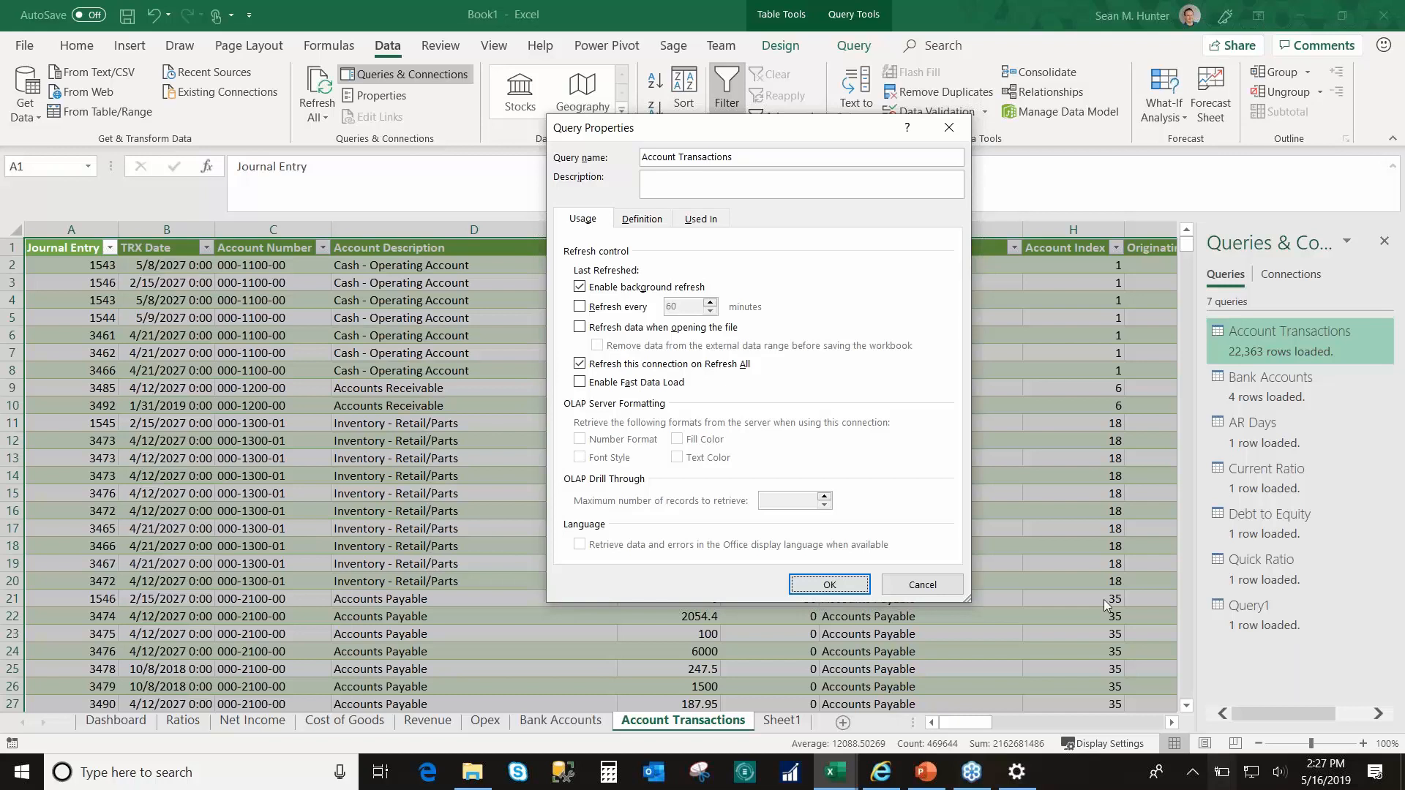
pyautogui.click(919, 585)
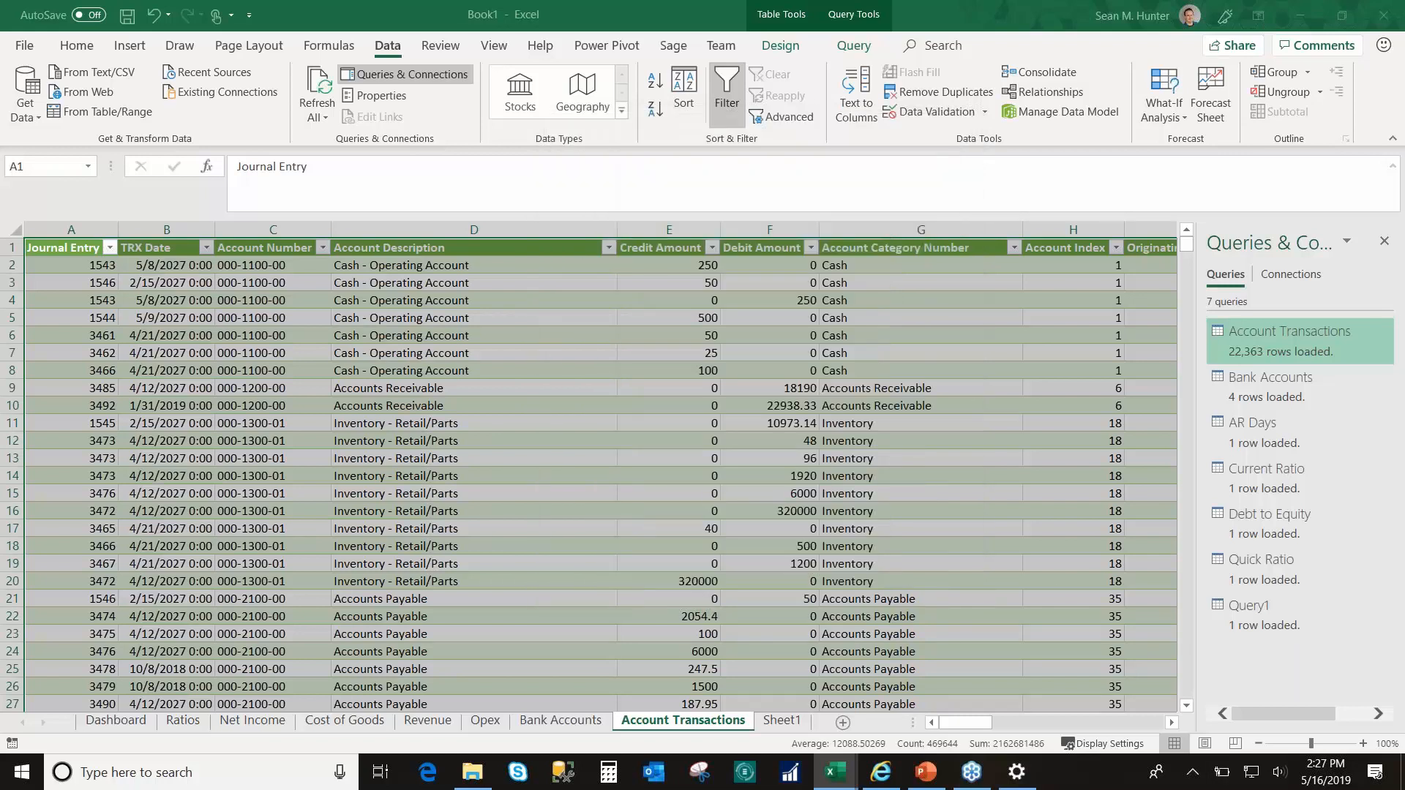
# Step: Refresh all data sources in the workbook
pyautogui.click(319, 115)
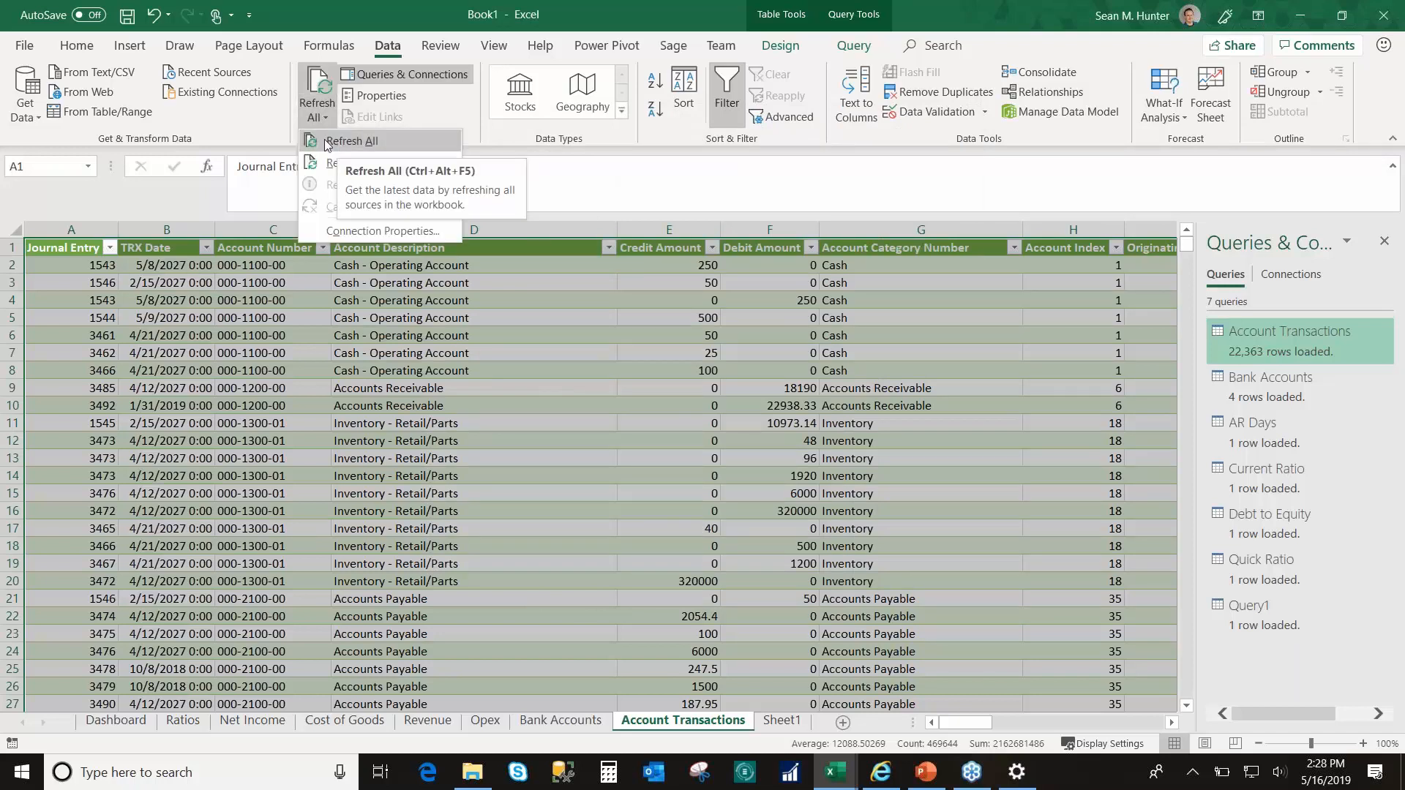
pyautogui.click(326, 142)
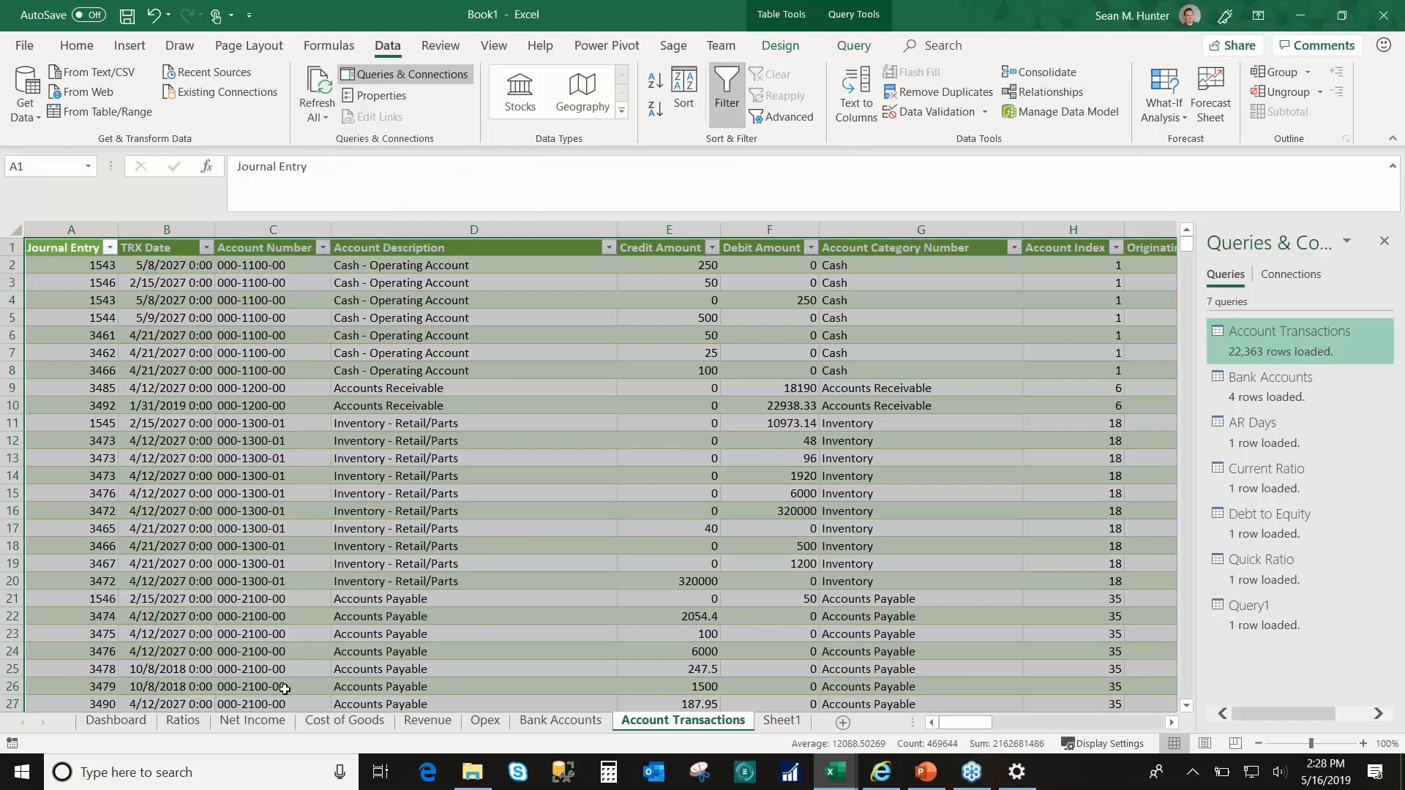